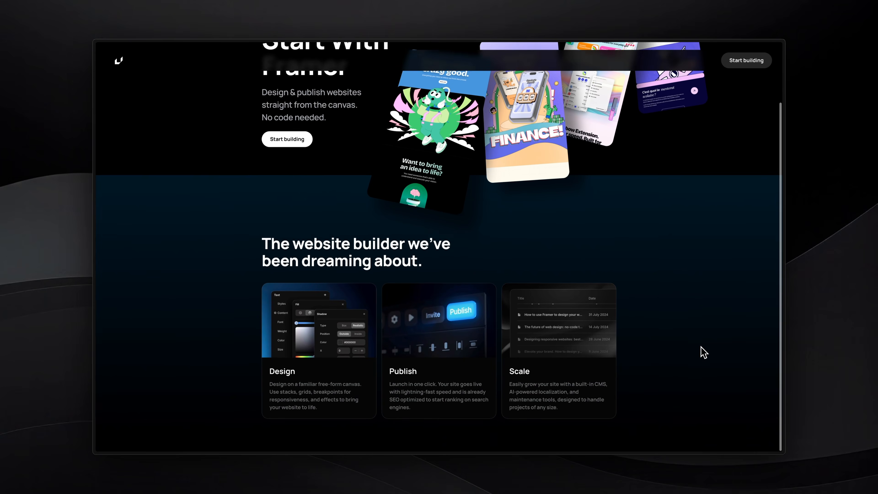
scroll(704, 352, up, 2)
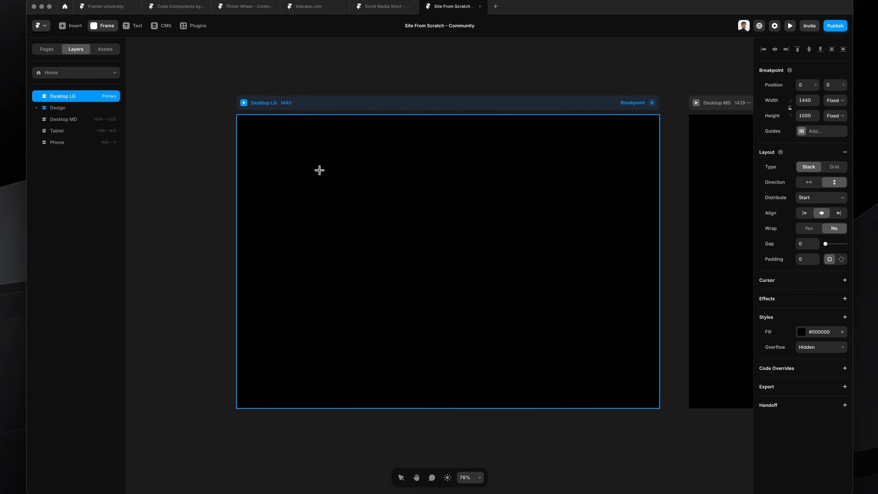
drag(320, 169, 563, 342)
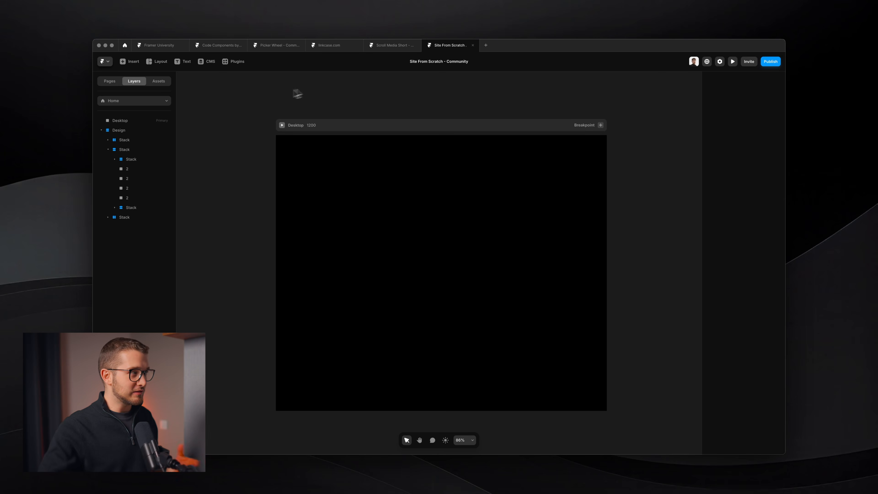
click(129, 90)
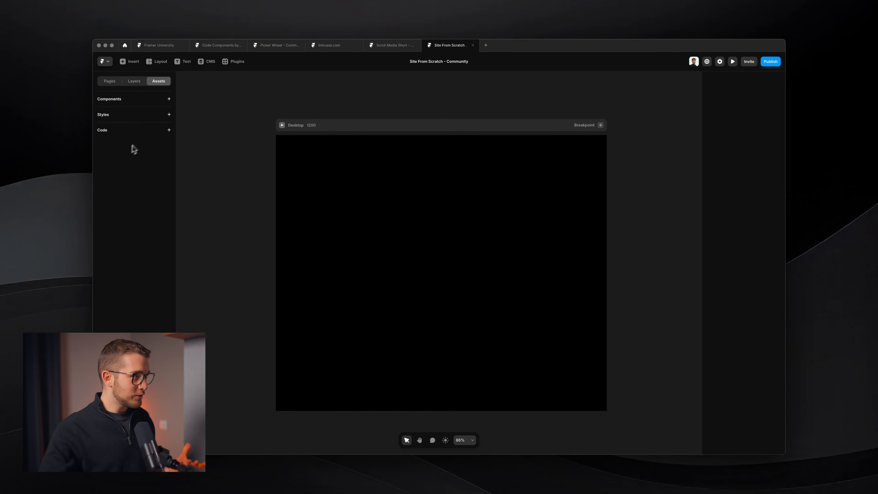
click(110, 82)
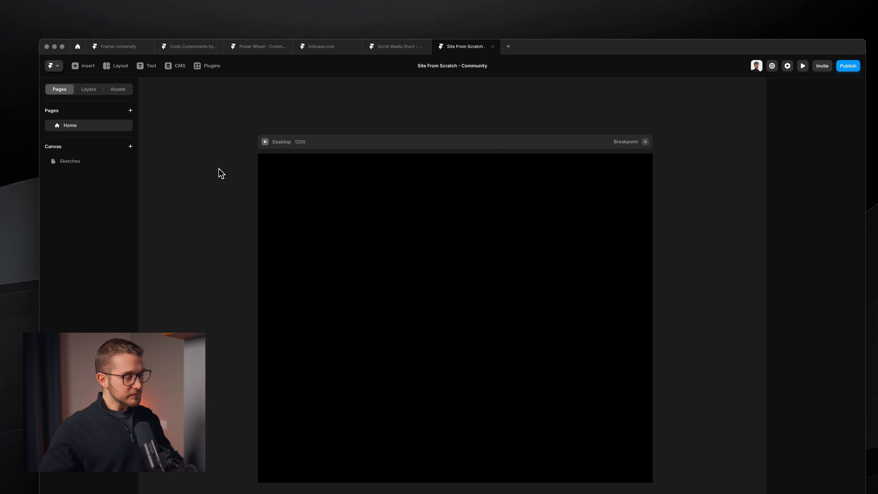
click(370, 152)
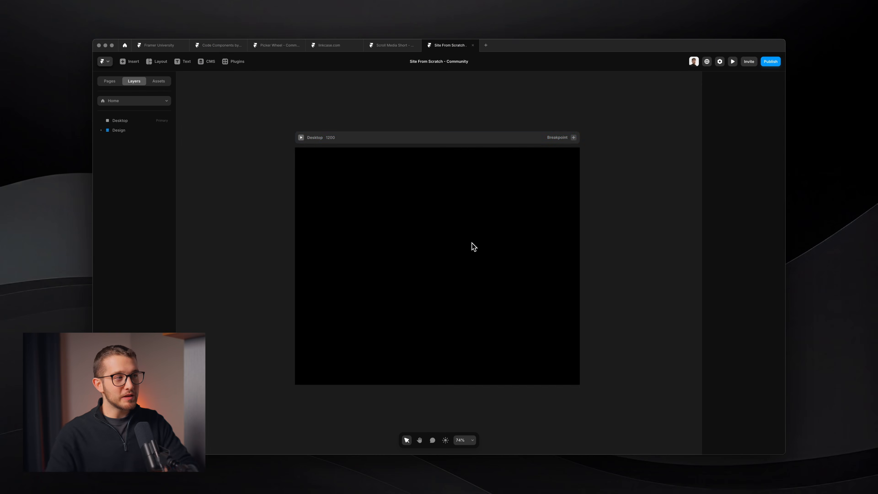
- Add a Tablet (810) and a Phone (390) breakpoint next to the Desktop breakpoint on the Home page
click(423, 137)
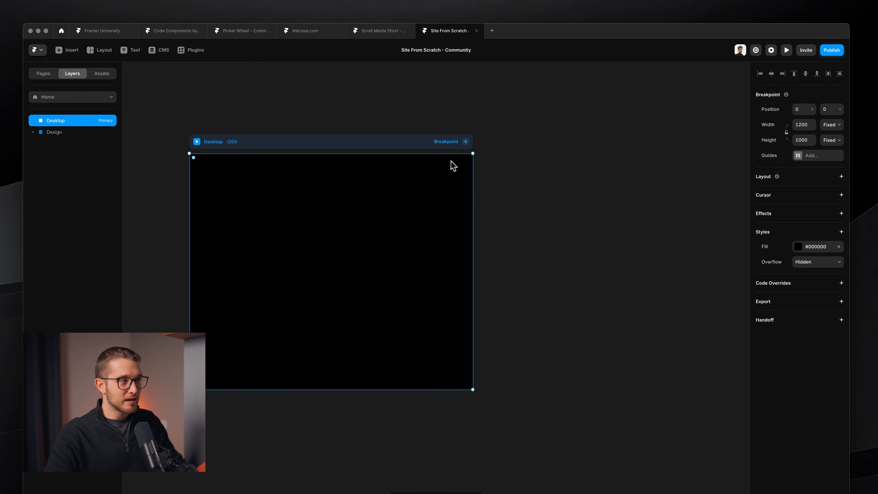
click(466, 142)
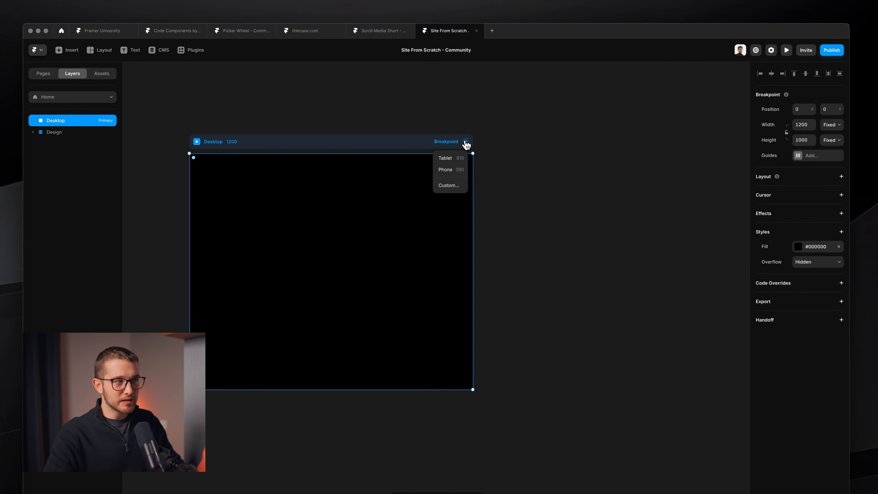
click(457, 157)
click(525, 162)
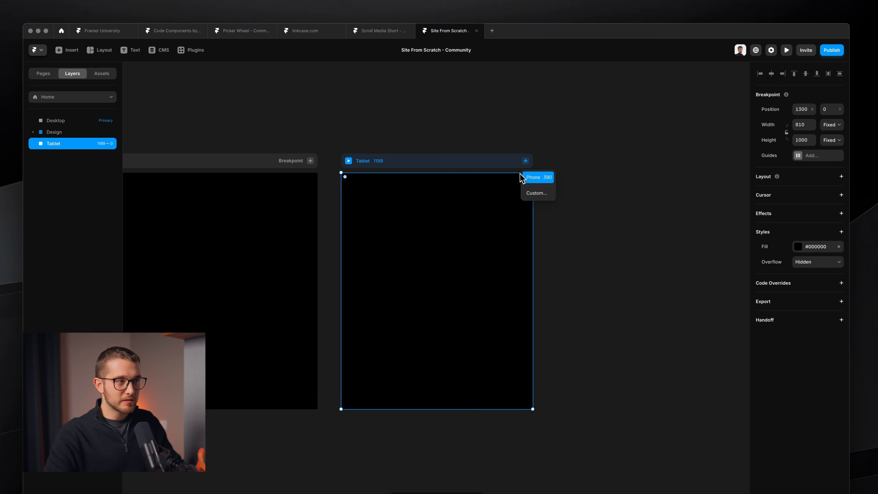
click(533, 177)
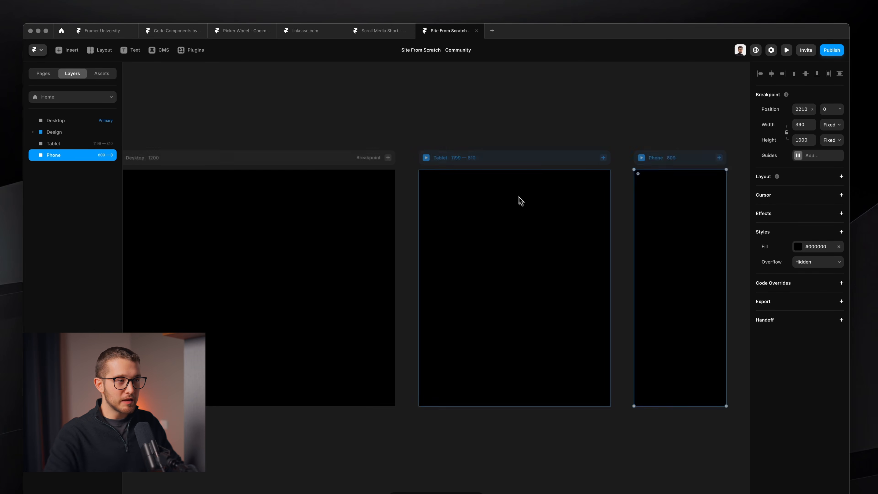
- Select both the Tablet and Phone breakpoints and delete them, leaving only the Desktop breakpoint
click(522, 206)
scroll(491, 251, up, 3)
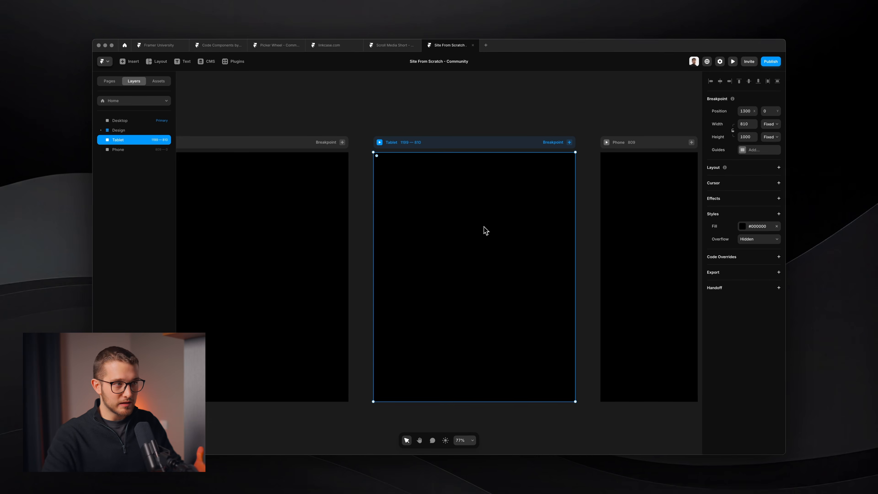
key(f)
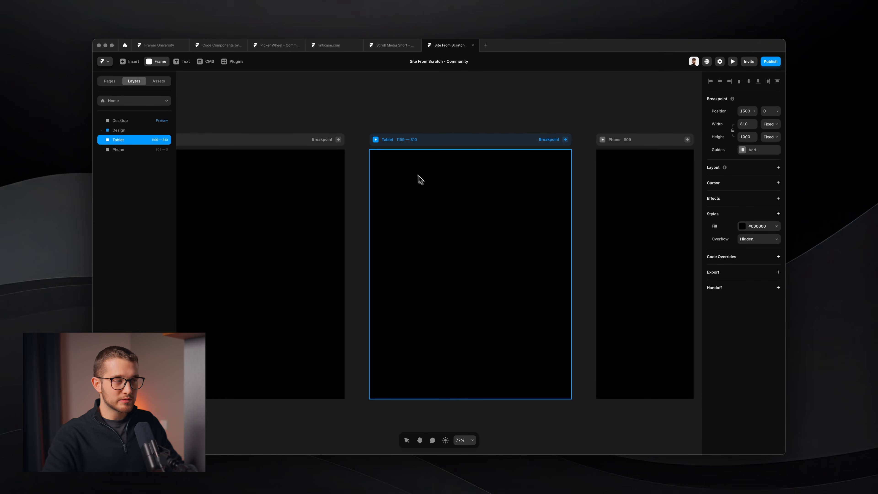
key(Escape)
scroll(520, 296, right, 5)
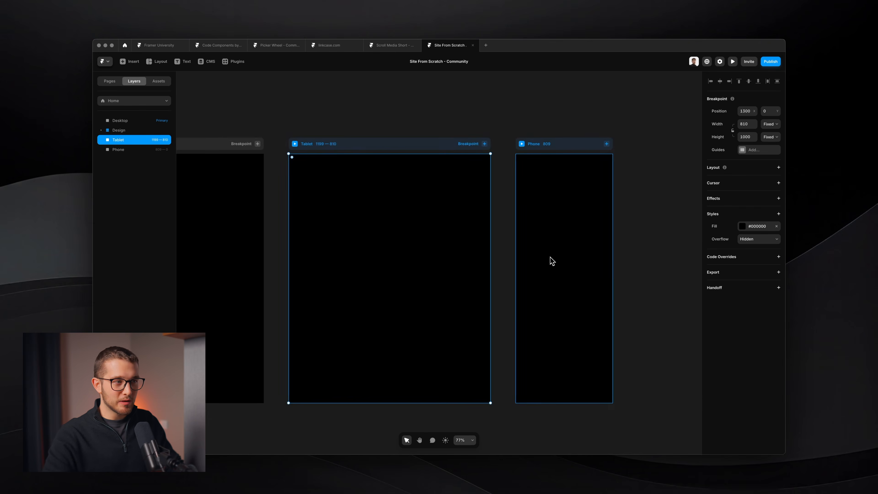
shift+click(552, 261)
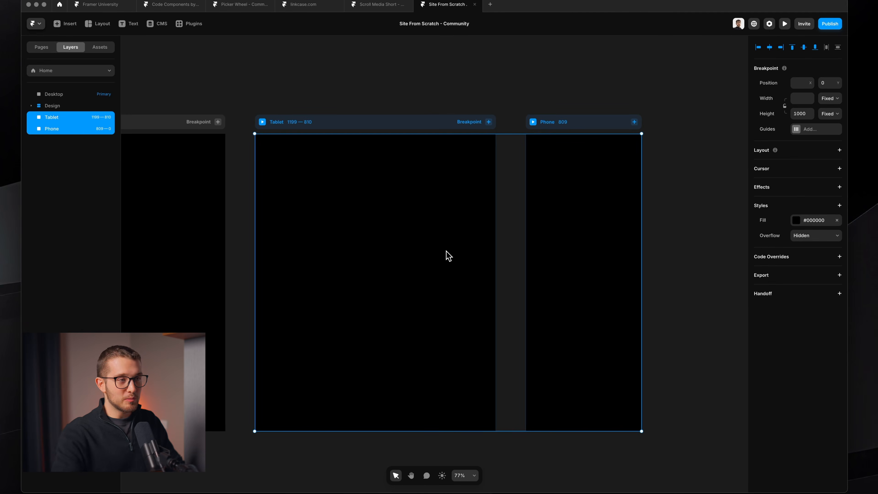
key(Delete)
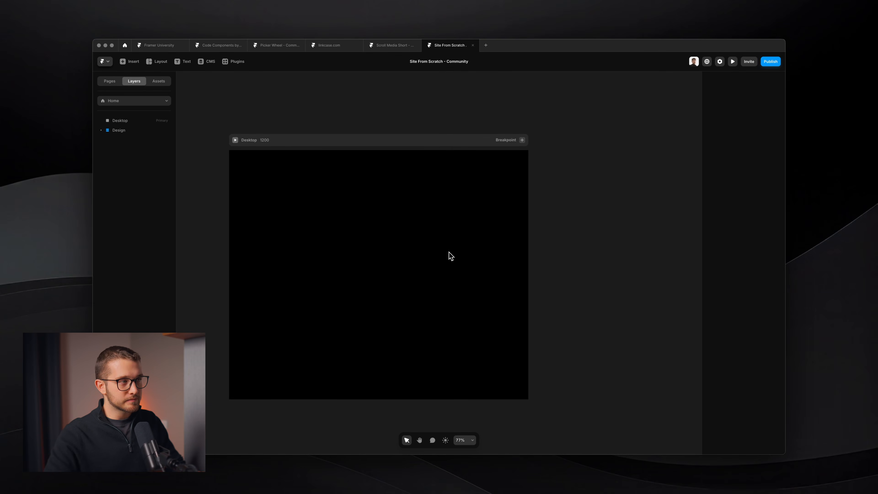
- Draw a trial frame about 591 × 446 inside the Desktop breakpoint and delete it
click(274, 143)
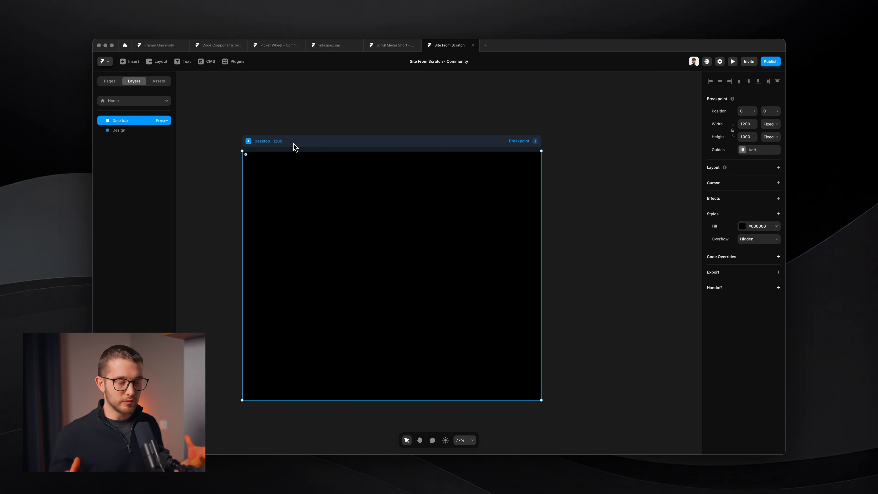
key(f)
drag(310, 187, 457, 298)
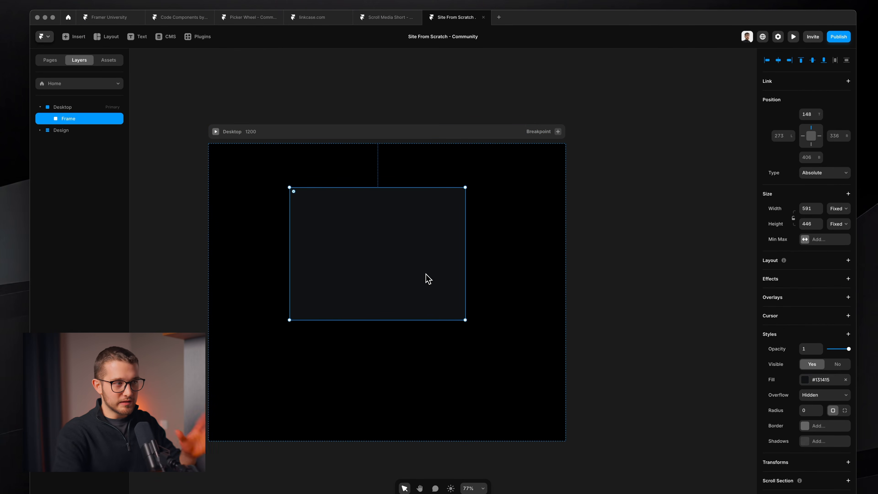
key(Delete)
- Rename the Desktop breakpoint as Desktop LG and set its width to 1440
double_click(389, 133)
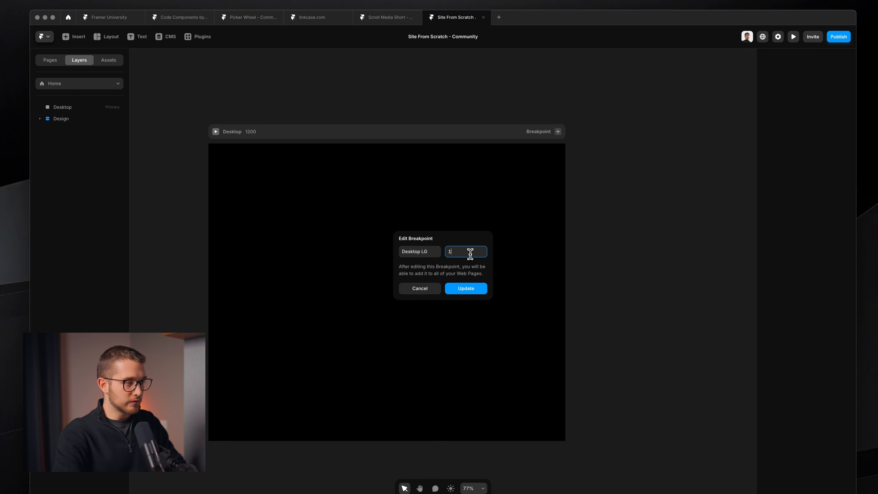
key(Return)
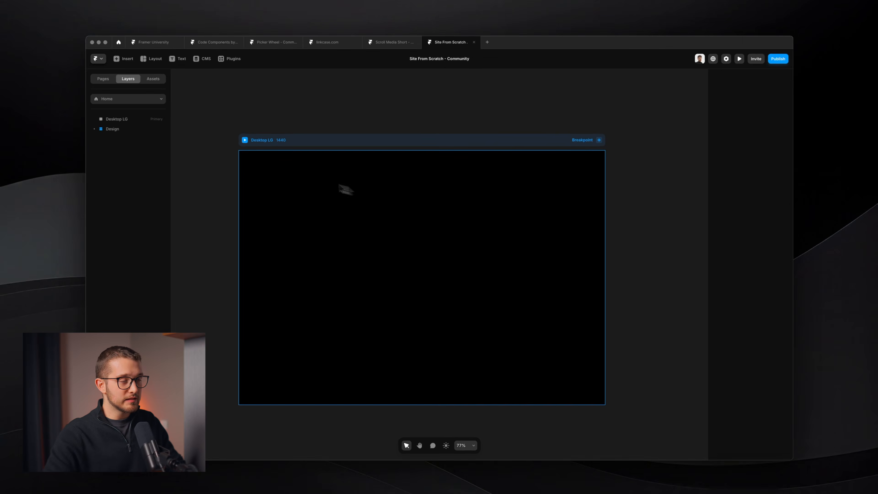
- Add the Desktop (1200) breakpoint next to Desktop LG and rename it as Desktop MD
scroll(305, 170, right, 5)
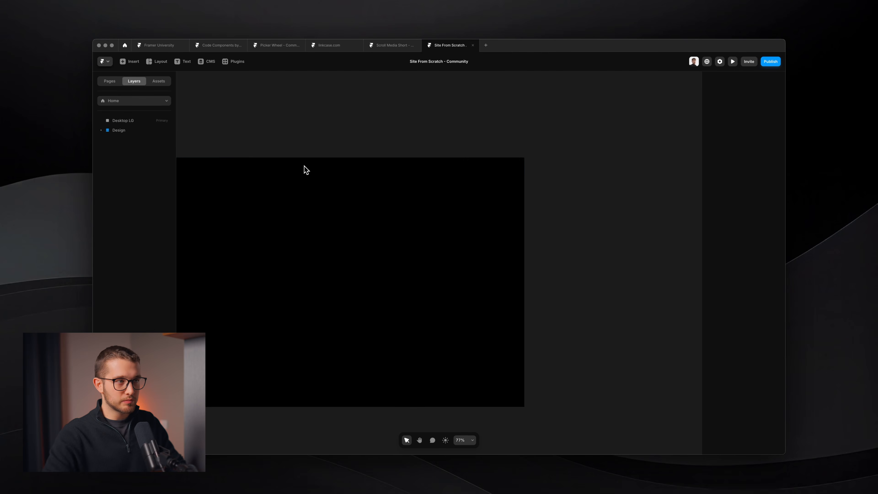
click(462, 147)
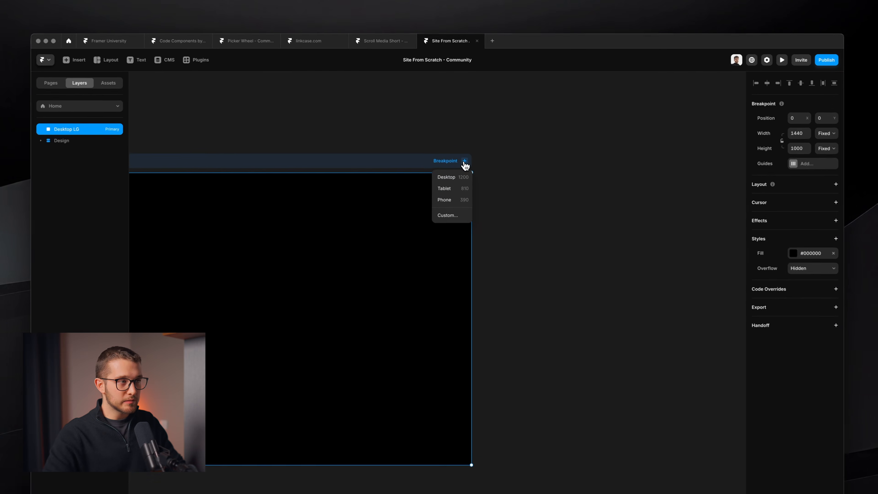
click(462, 182)
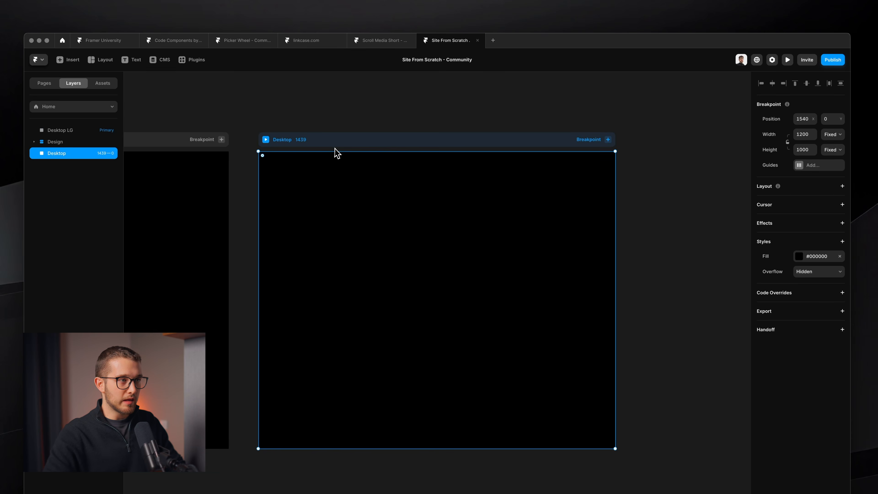
click(306, 145)
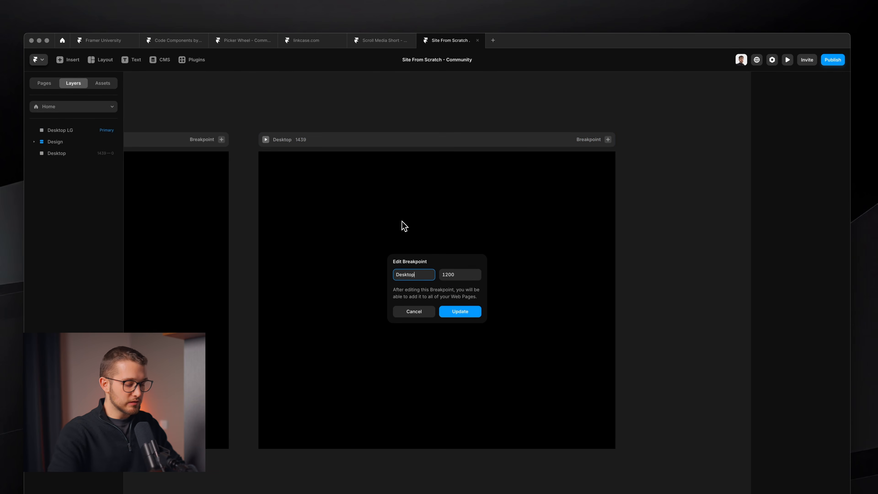
text(MD)
key(Return)
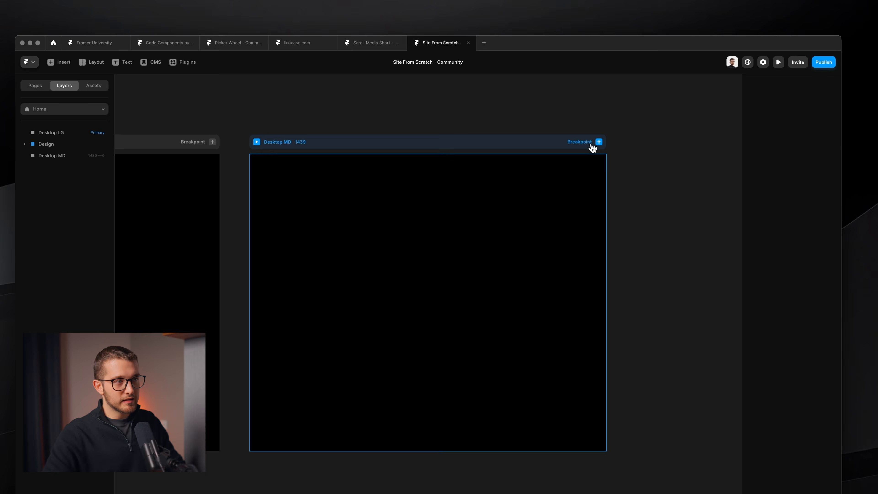
- Add the Tablet (810) breakpoint after Desktop MD and the Phone (390) breakpoint after Tablet
click(607, 139)
click(589, 174)
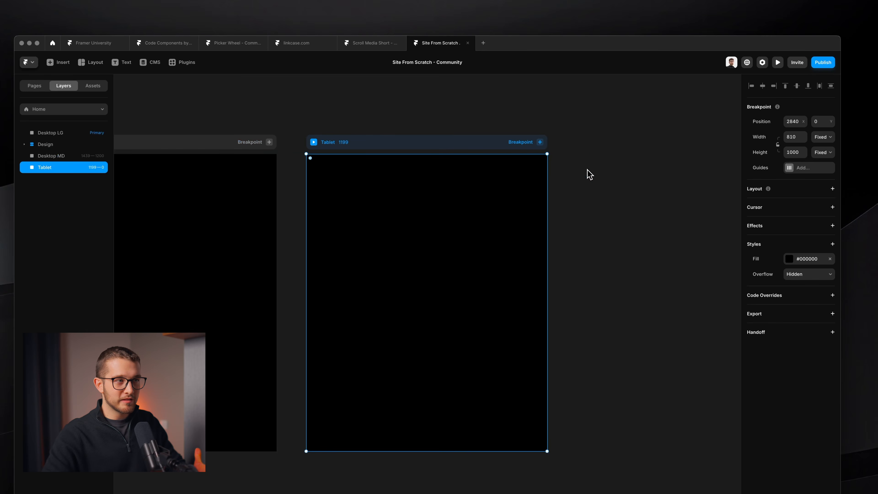
click(539, 142)
click(526, 170)
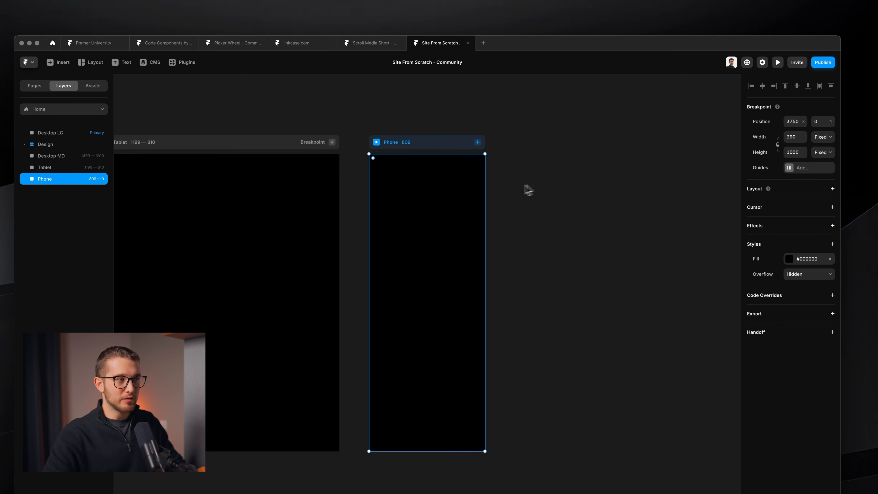
- Look over the row of breakpoints on the canvas, from Phone back to Desktop LG
scroll(523, 141, down, 3)
scroll(523, 141, left, 3)
scroll(523, 141, down, 3)
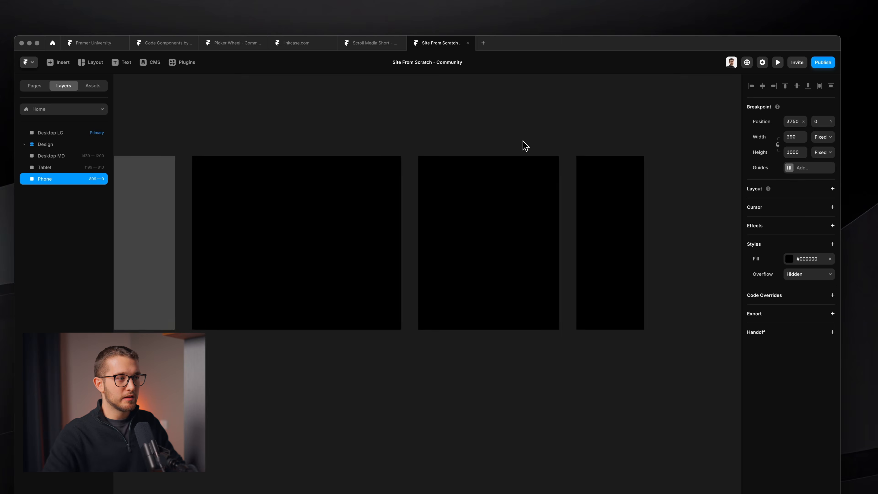
scroll(523, 141, left, 7)
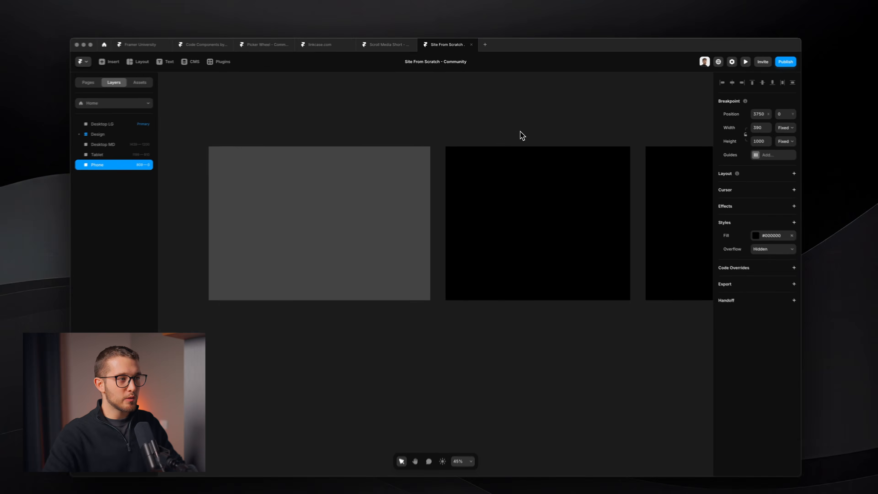
scroll(521, 132, left, 2)
scroll(343, 202, up, 3)
scroll(344, 202, left, 2)
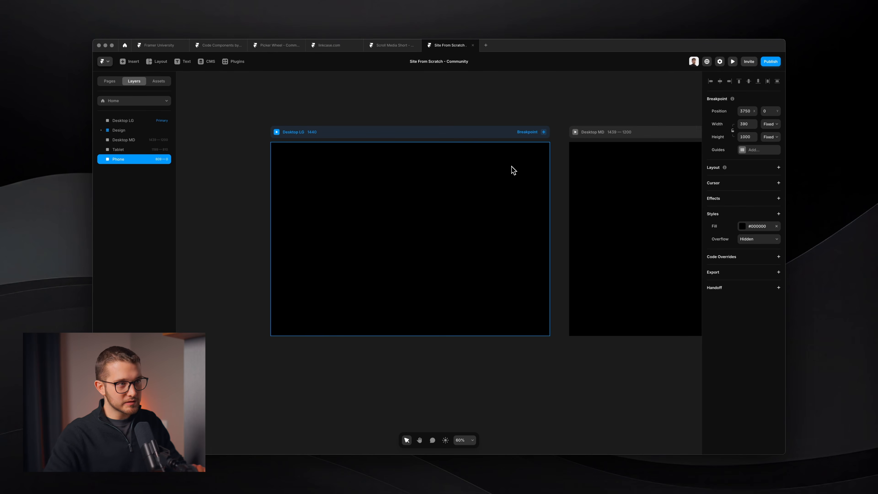
scroll(475, 216, up, 3)
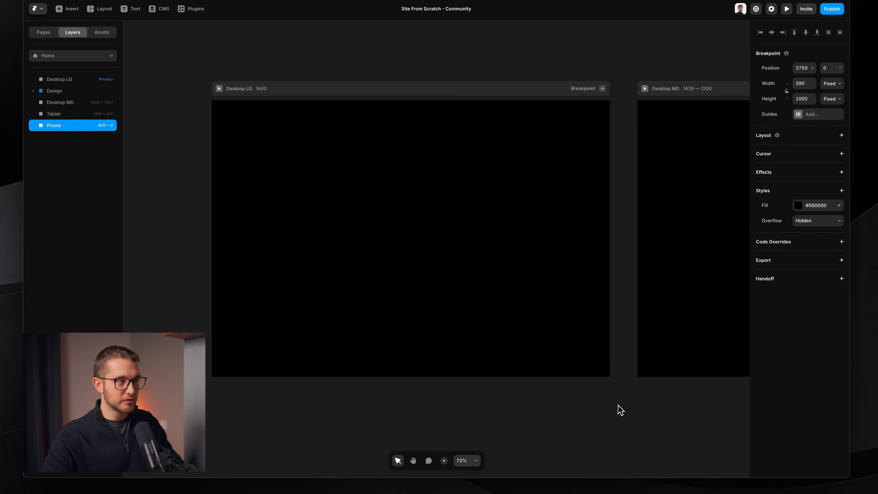
- Check the fill settings of the Desktop LG breakpoint and add a vertical stack layout to it
click(462, 213)
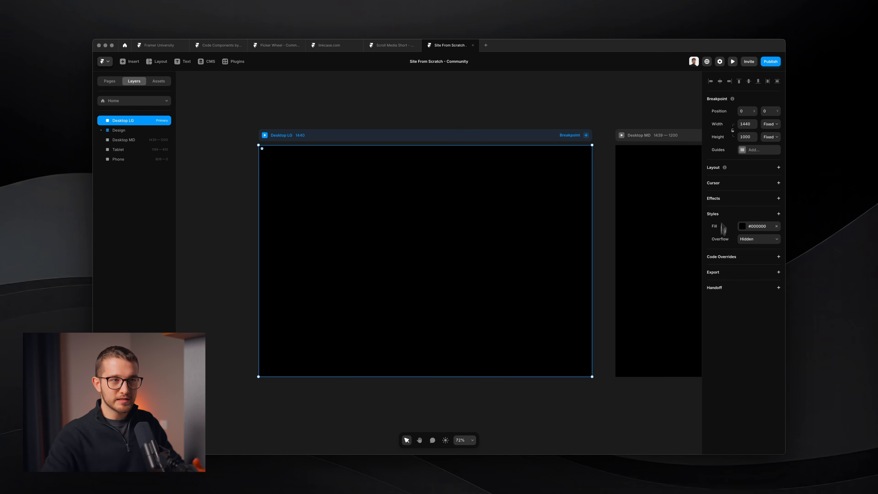
click(747, 227)
drag(621, 287, 619, 259)
drag(610, 291, 607, 353)
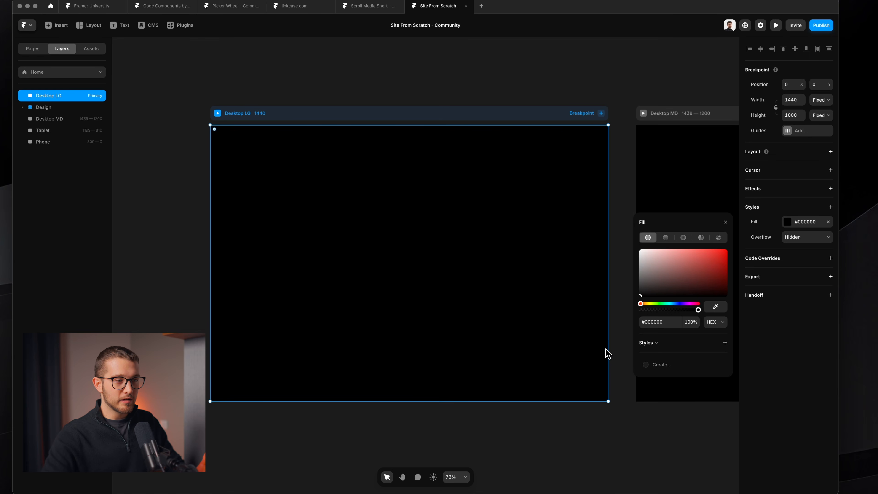
click(726, 223)
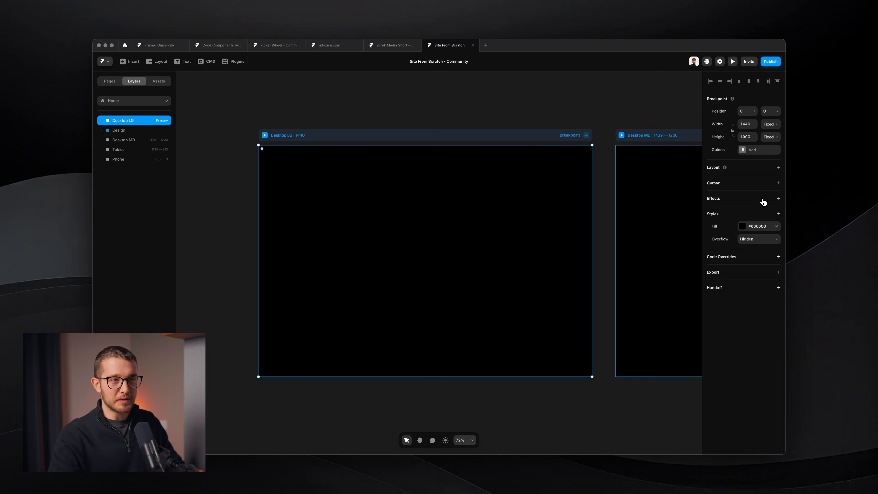
click(774, 172)
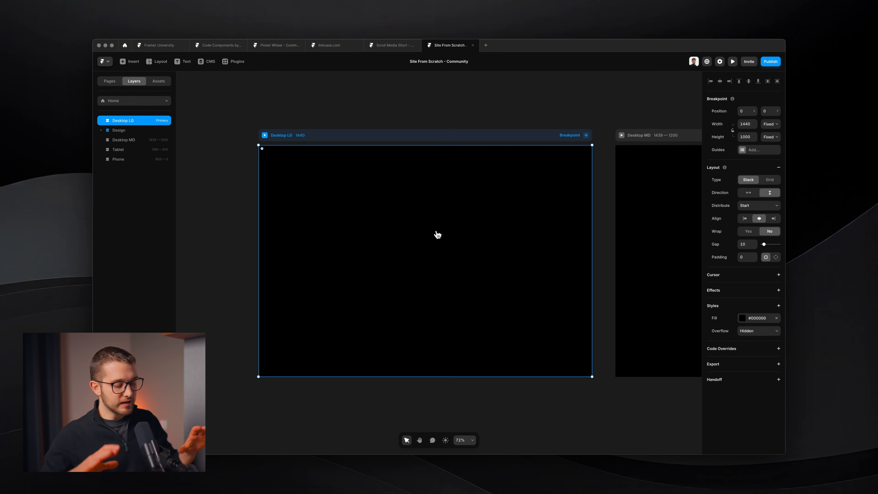
- Draw a frame of about 622 × 504 below Desktop LG, near its left edge, and add a horizontal stack layout to it
scroll(425, 286, down, 5)
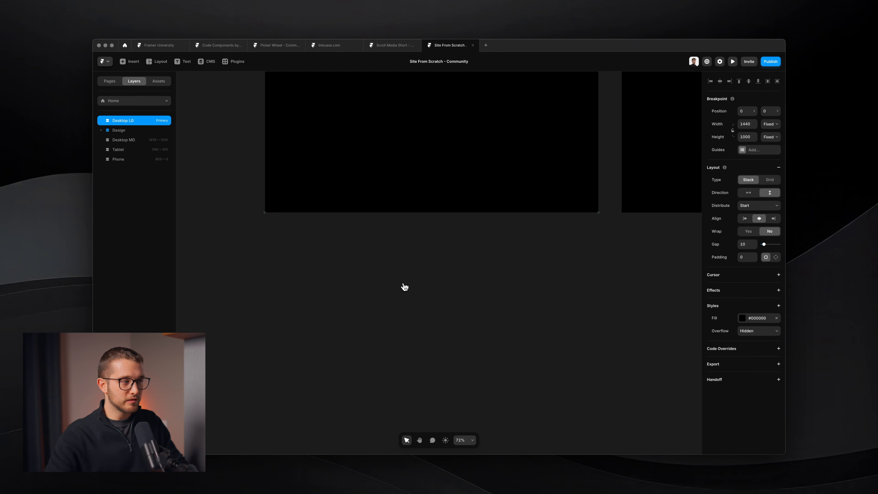
scroll(402, 288, left, 2)
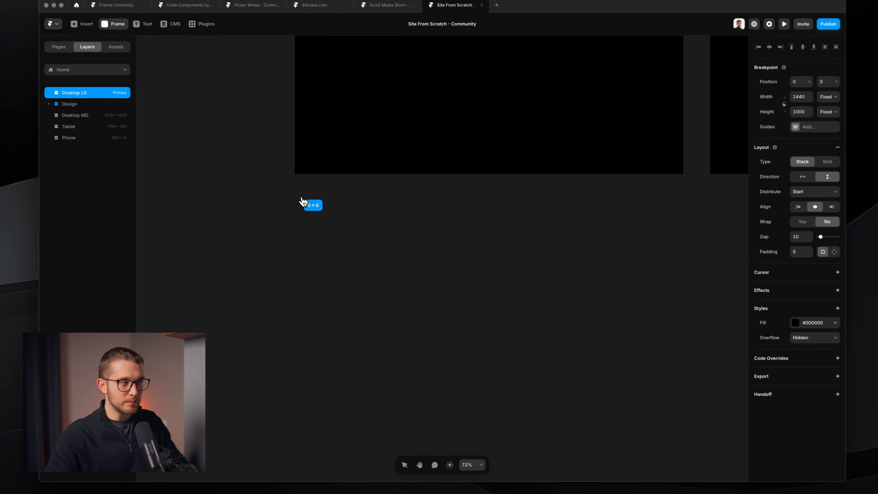
mouse_move(318, 209)
mouse_down()
mouse_move(398, 263)
mouse_move(461, 327)
mouse_up()
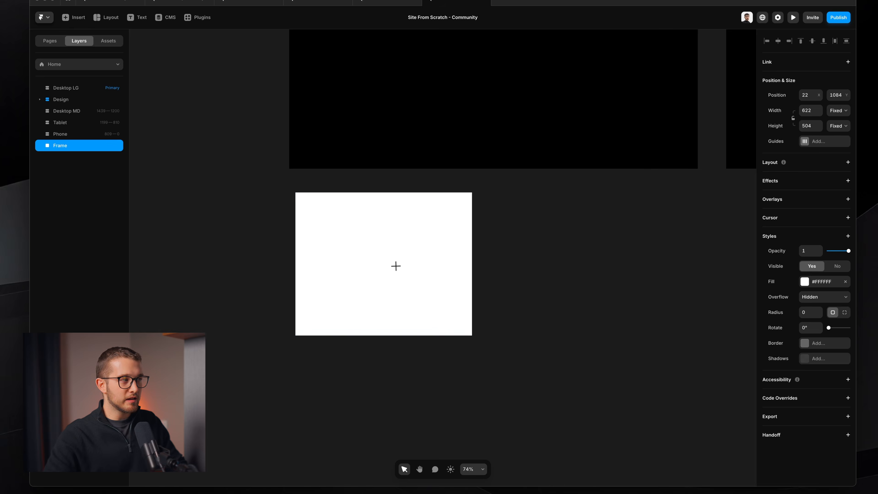
scroll(396, 265, up, 5)
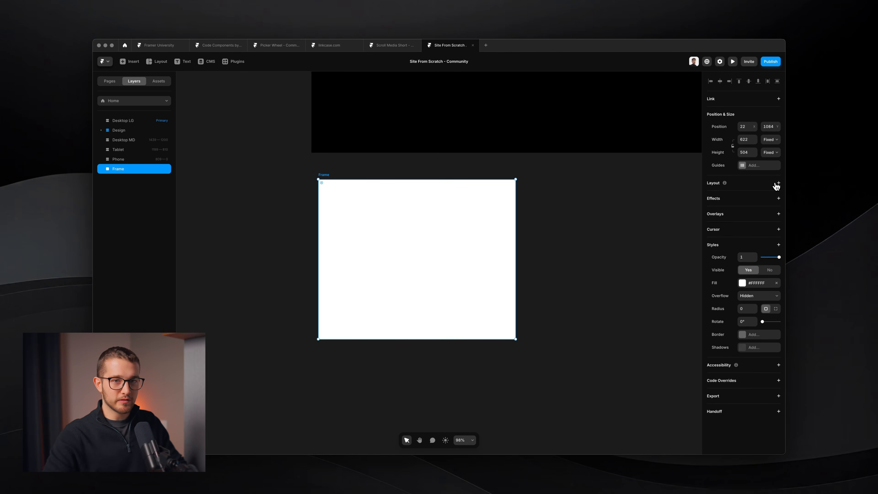
click(777, 183)
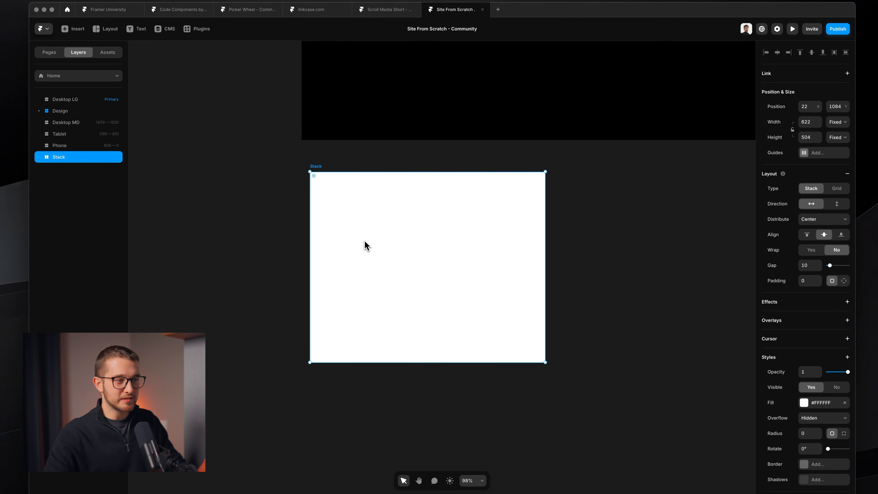
drag(365, 241, 358, 243)
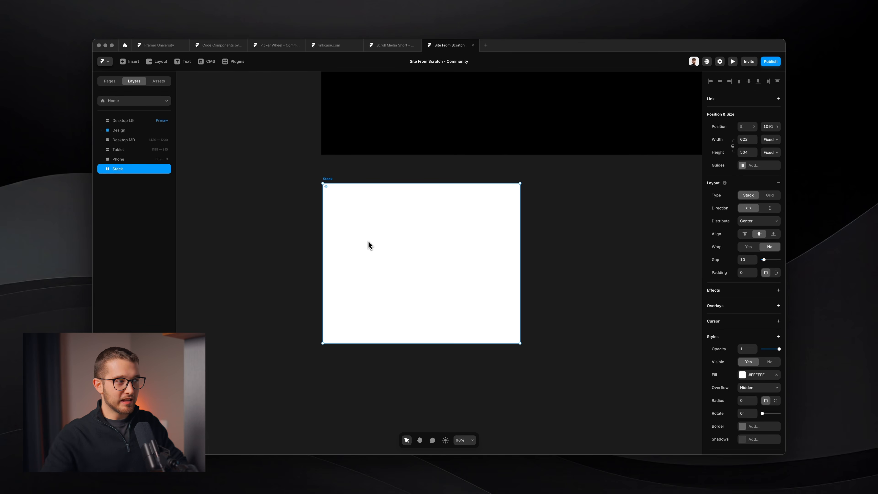
- Draw a second frame of about 542 × 504 to the right of the stack, leaving a small gap between them
scroll(369, 241, right, 5)
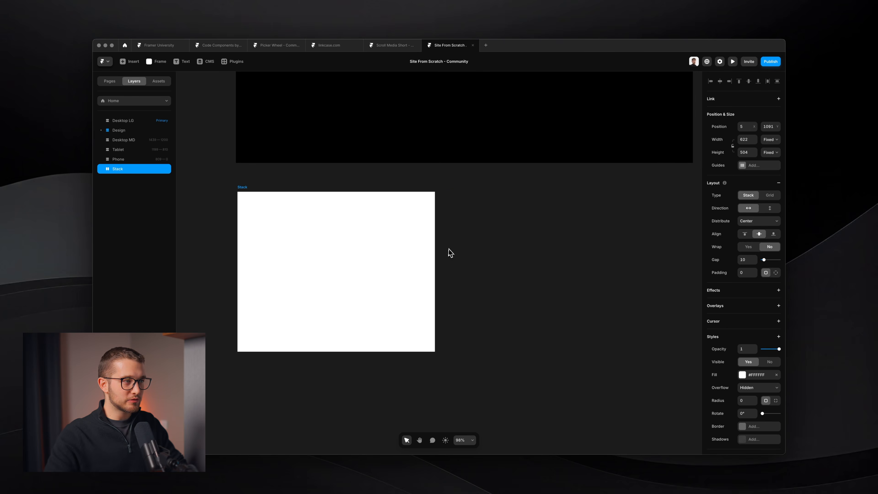
key(f)
drag(446, 194, 648, 364)
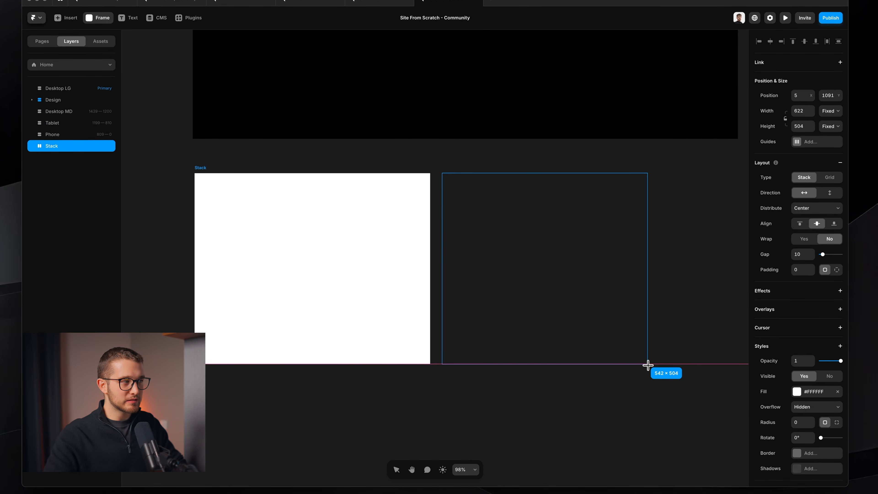
click(338, 217)
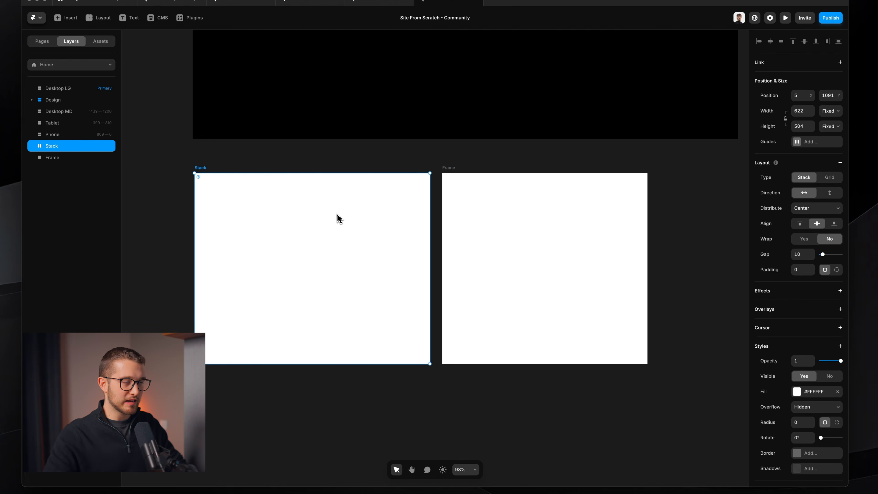
drag(463, 187, 466, 188)
- Set the stack's fill to the mid grey #737373
click(359, 204)
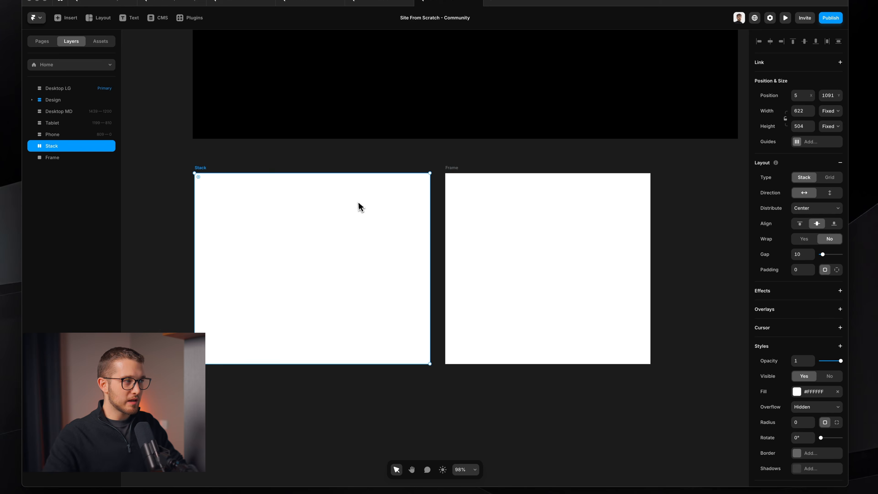
click(792, 379)
click(648, 376)
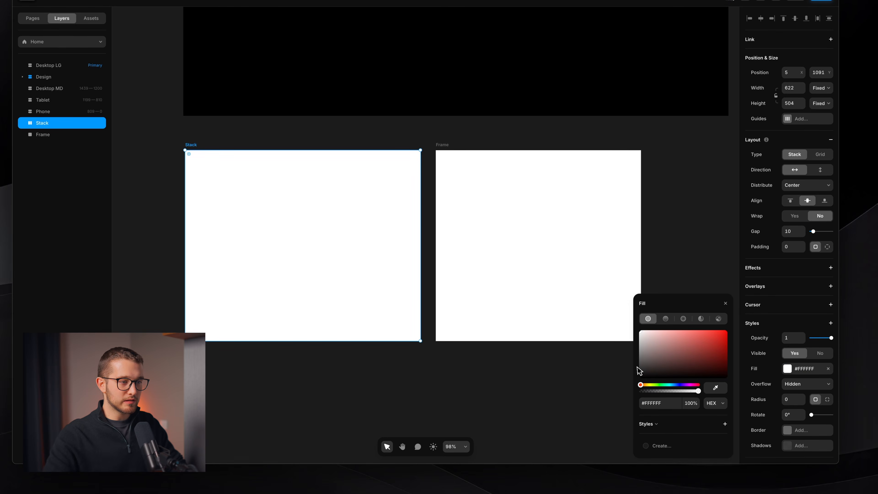
drag(641, 366, 640, 356)
click(534, 387)
- Draw a square frame of about 149 × 149 inside the grey stack
click(516, 283)
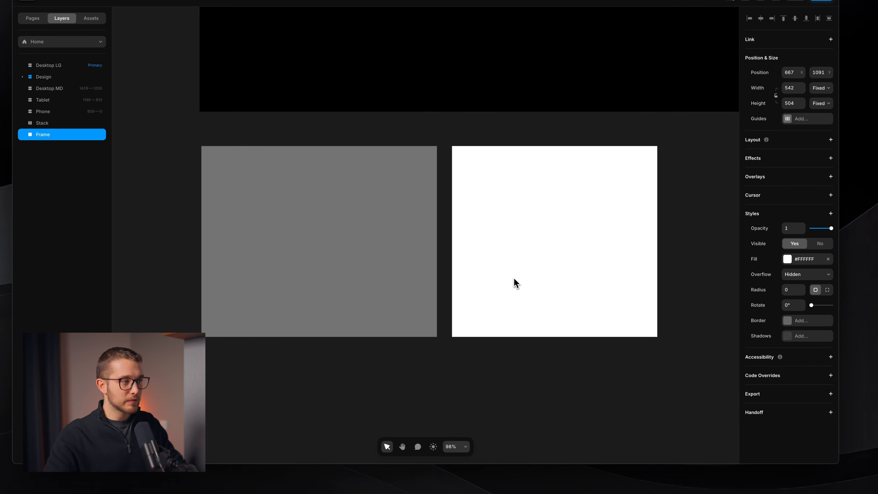
click(367, 223)
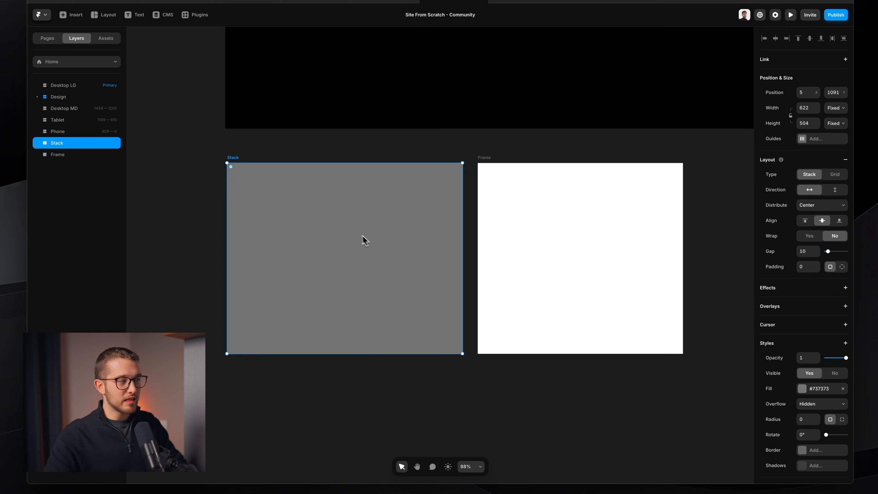
key(f)
drag(319, 220, 377, 277)
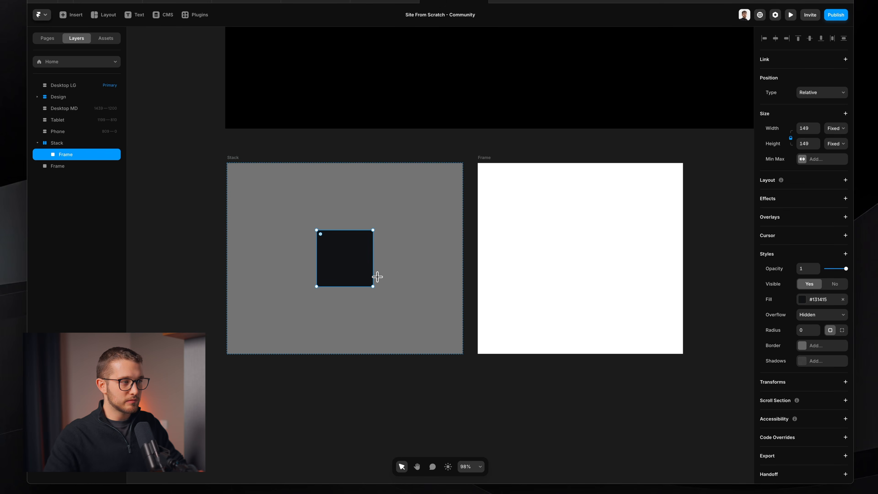
click(391, 395)
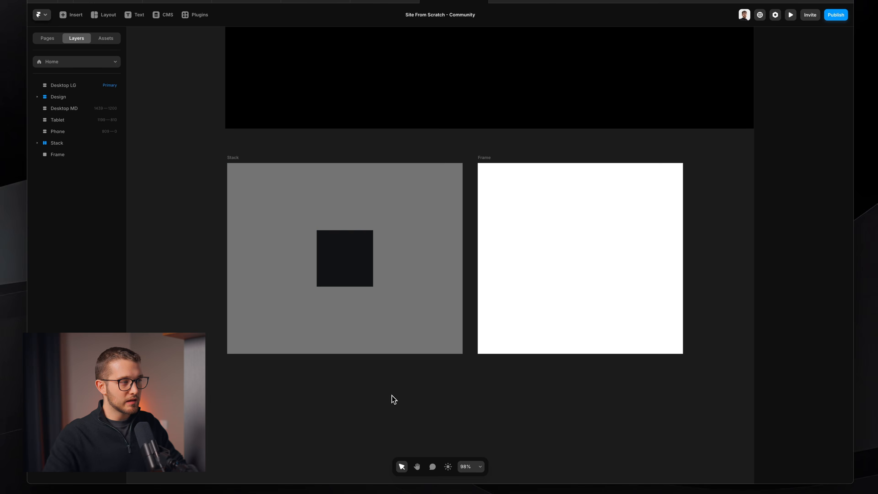
- Examine the position type options of the dark square in the grey stack, keeping Relative
click(366, 275)
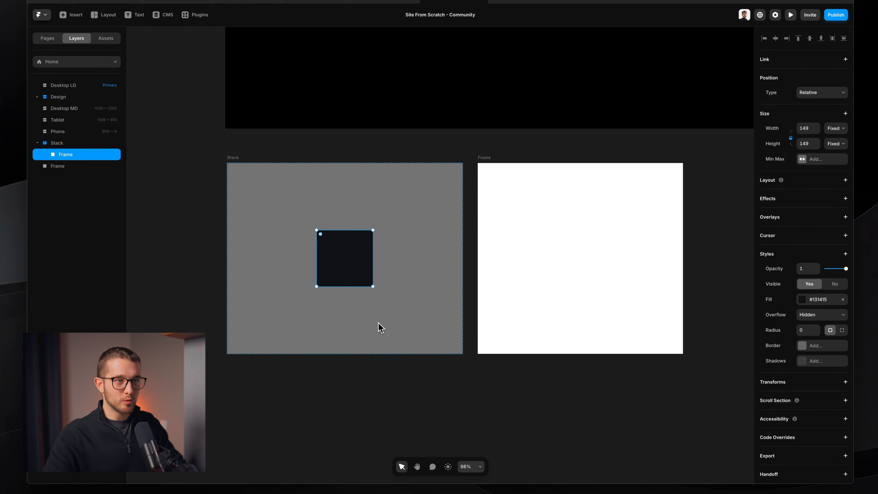
click(822, 93)
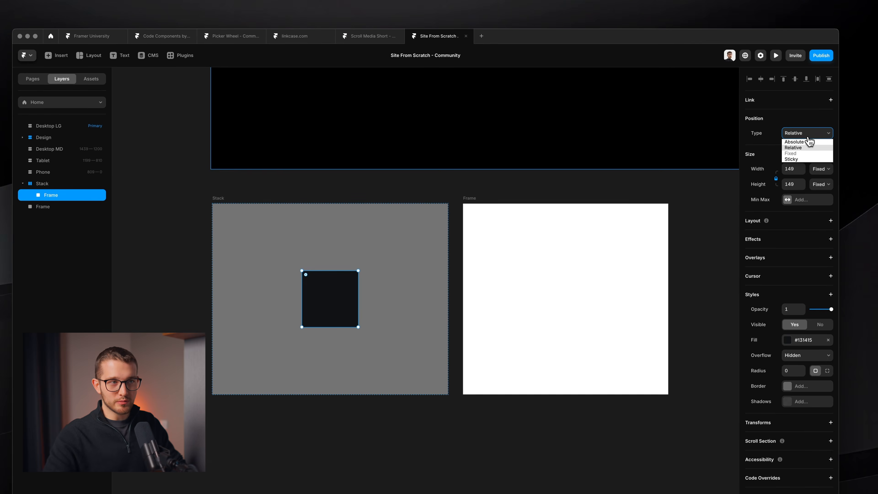
click(800, 147)
click(797, 135)
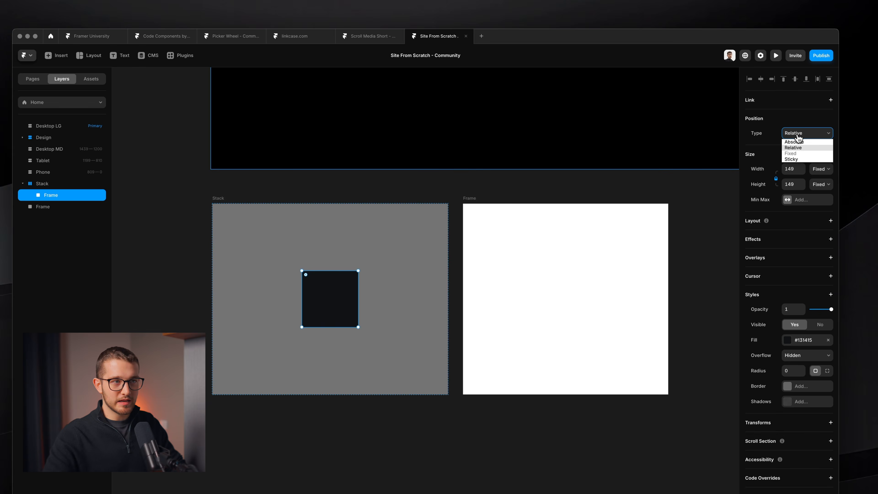
click(791, 149)
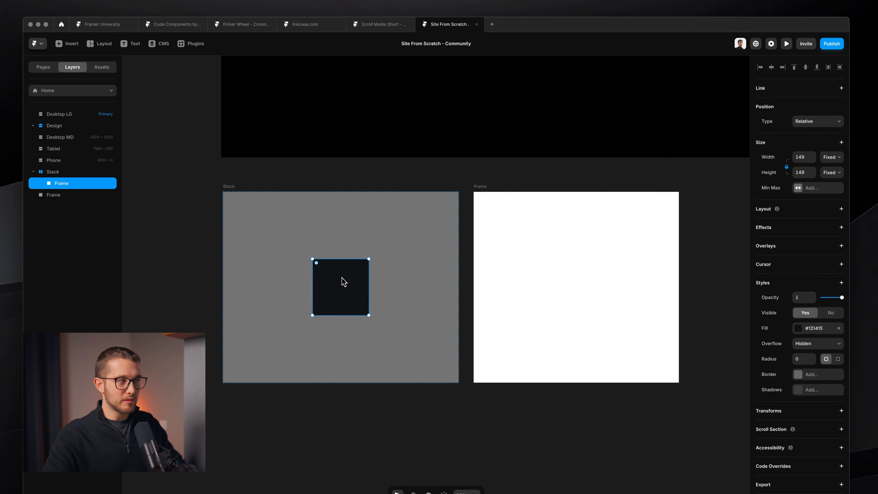
click(807, 121)
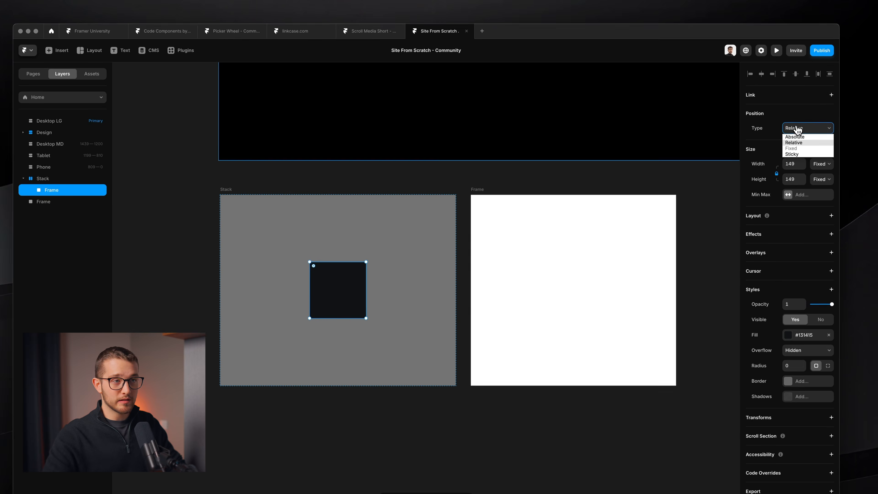
click(807, 124)
- Draw a square frame of about 129 × 129 inside the white frame
click(684, 148)
scroll(684, 149, right, 2)
key(f)
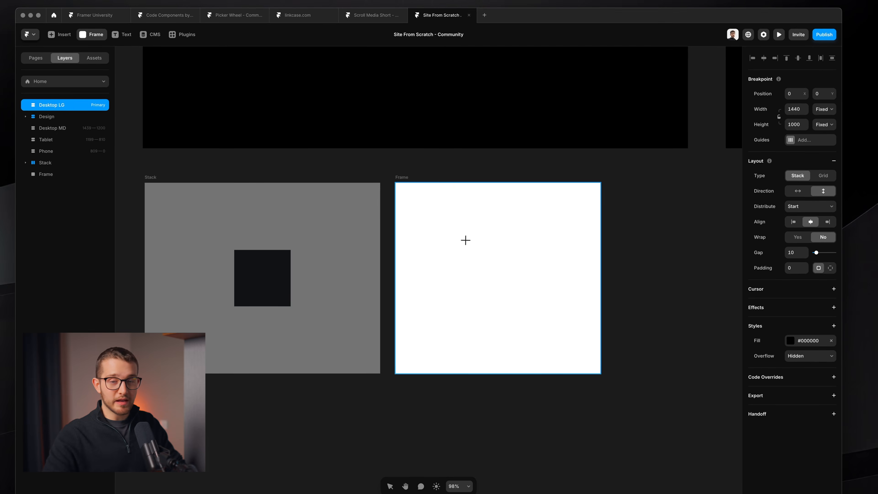
drag(441, 238, 518, 272)
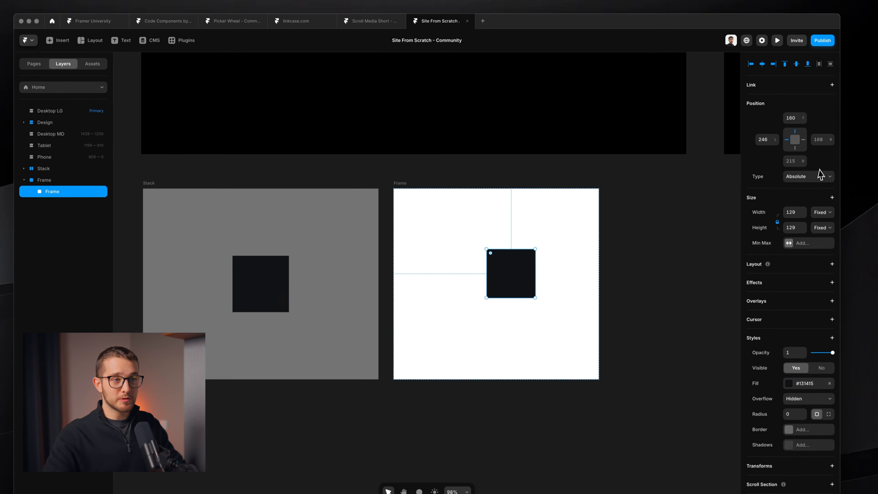
- Examine the position type options of the dark square in the white frame, keeping Absolute
click(816, 177)
click(806, 186)
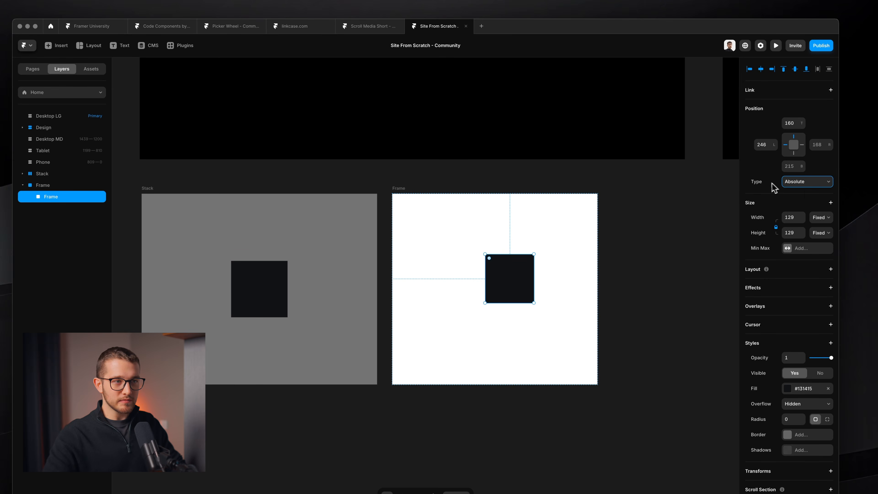
click(797, 184)
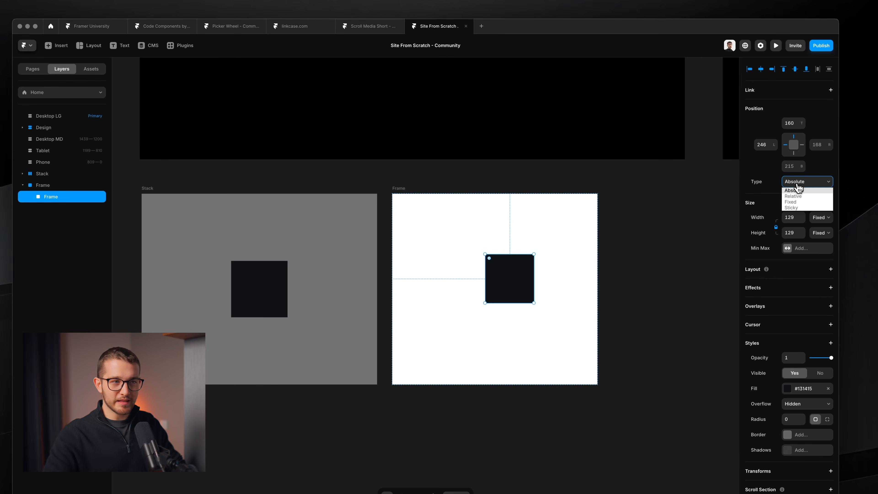
click(797, 187)
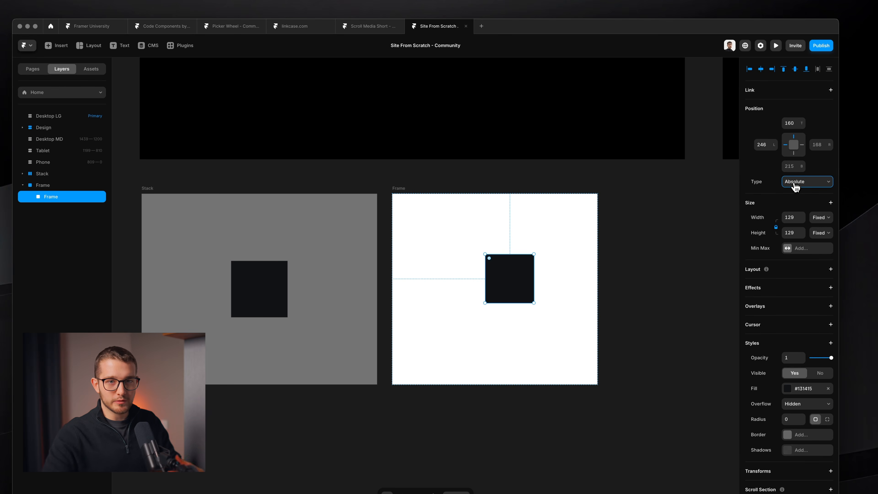
click(795, 186)
click(796, 188)
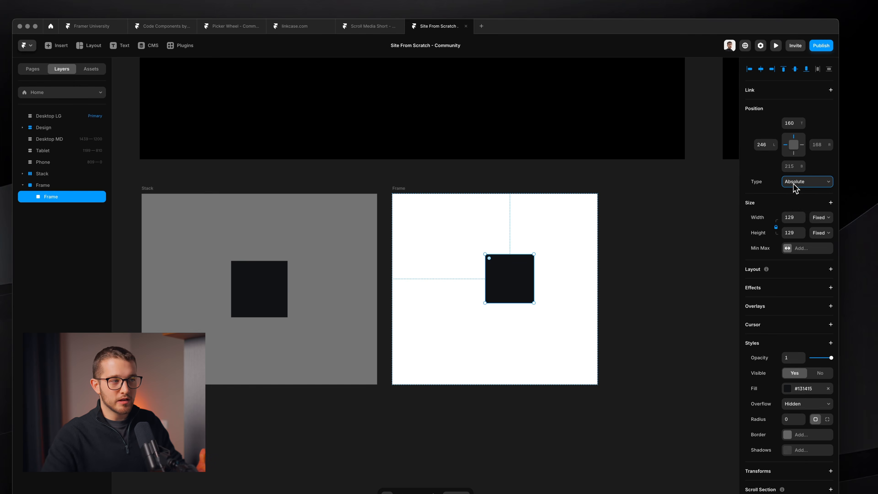
- Try adding a stack layout to the white frame and check the position type of the square inside it
click(487, 218)
click(420, 200)
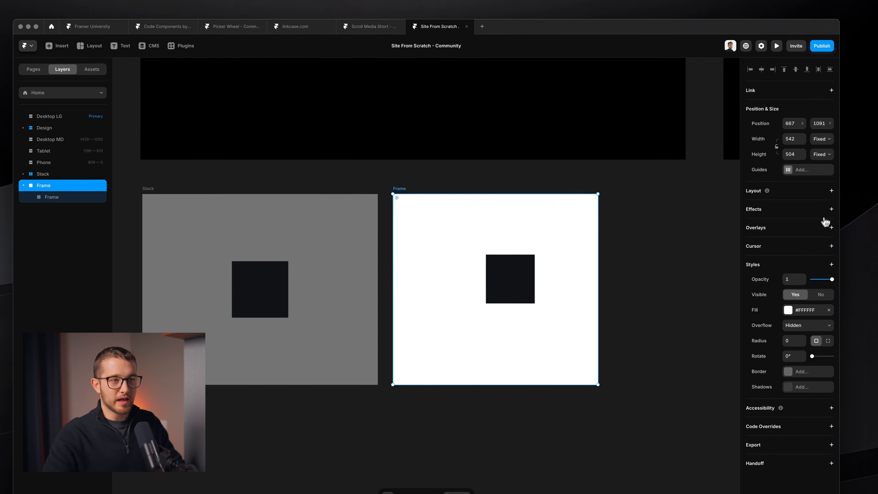
click(833, 191)
click(487, 295)
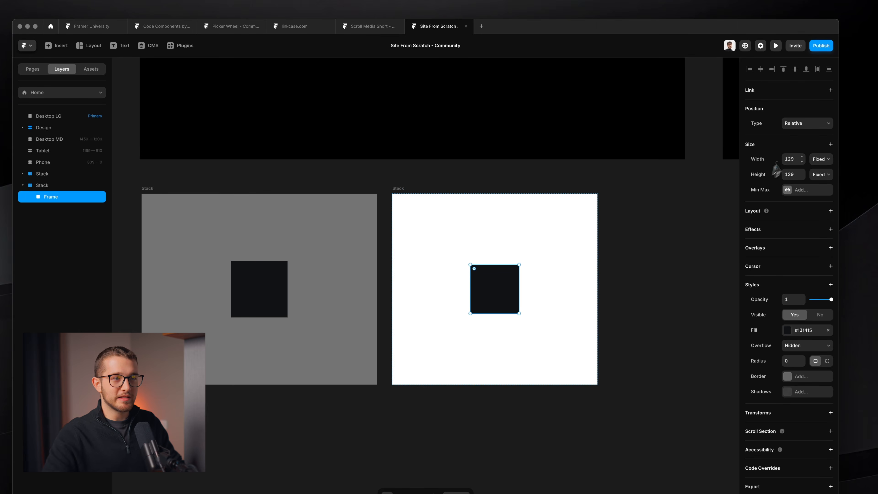
click(807, 125)
click(799, 138)
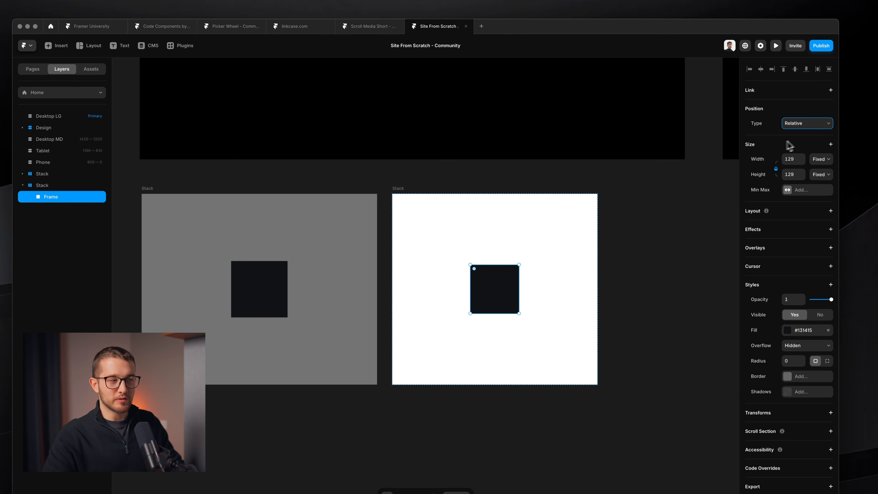
click(576, 218)
click(637, 216)
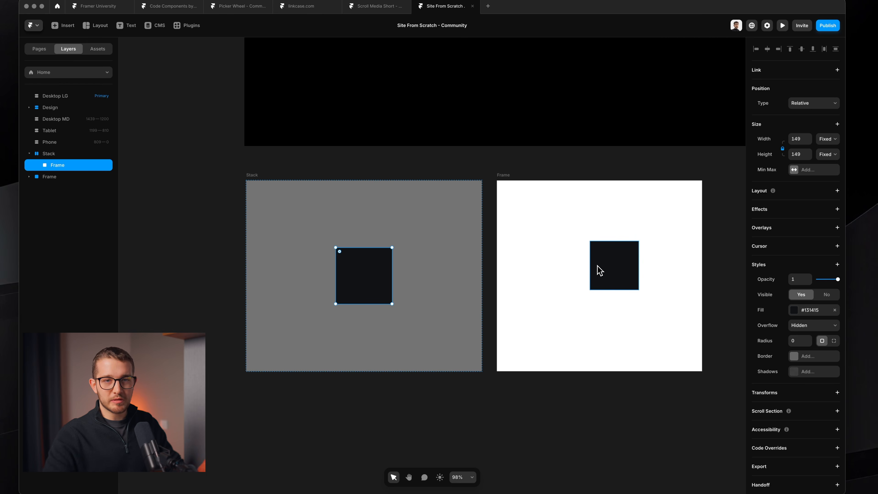
- Try to move the square inside the grey stack and compare the settings of the stack with those of its square
scroll(600, 270, down, 1)
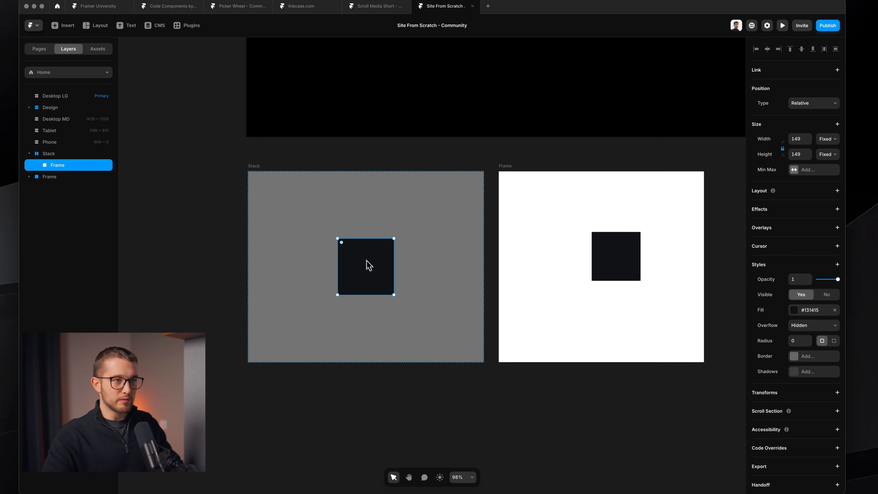
drag(374, 252, 439, 253)
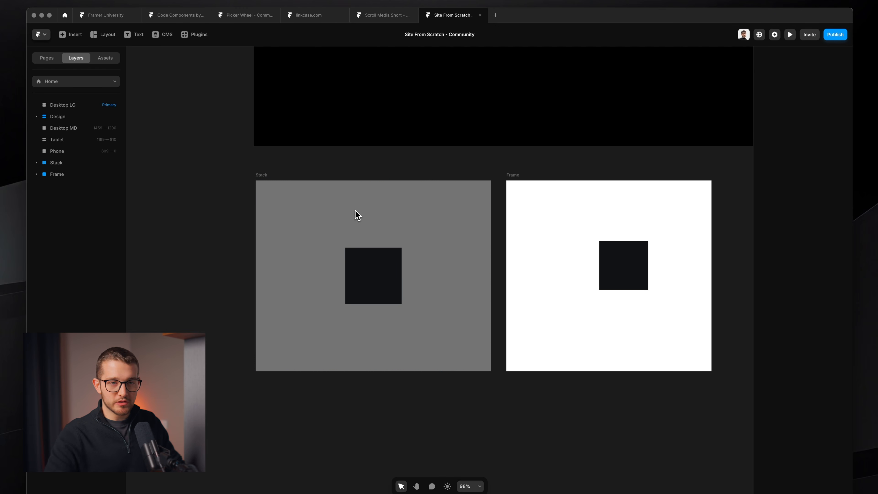
scroll(355, 210, up, 2)
click(282, 178)
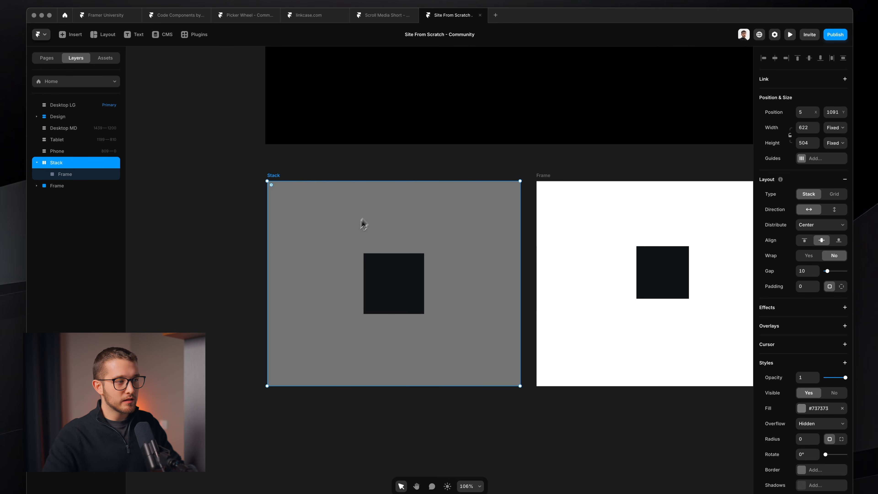
click(412, 285)
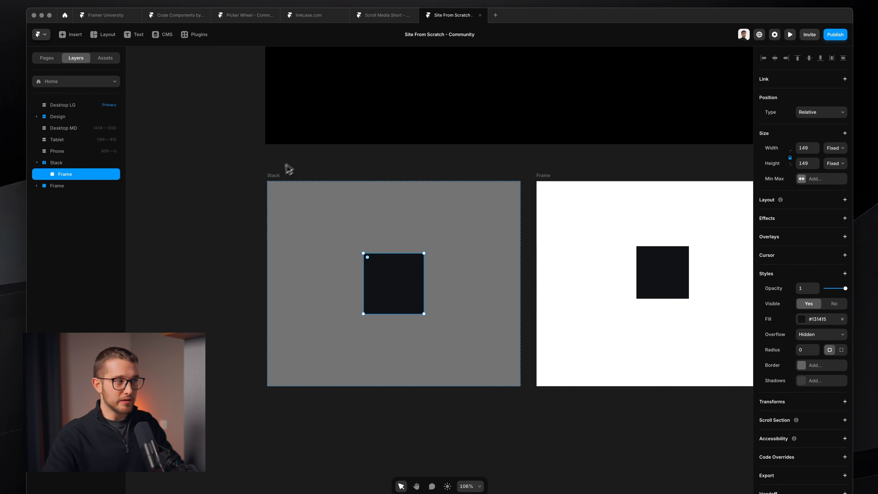
click(273, 182)
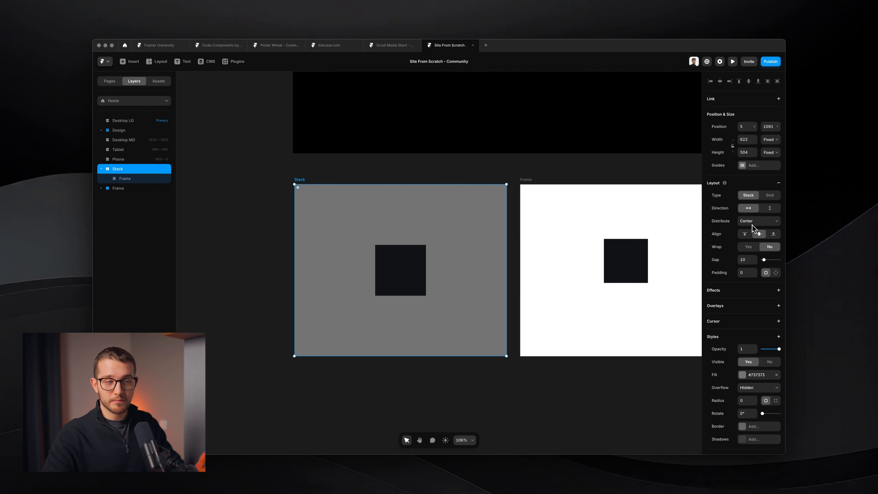
- Set the grey stack's distribution to Start and switch its direction to vertical
click(757, 221)
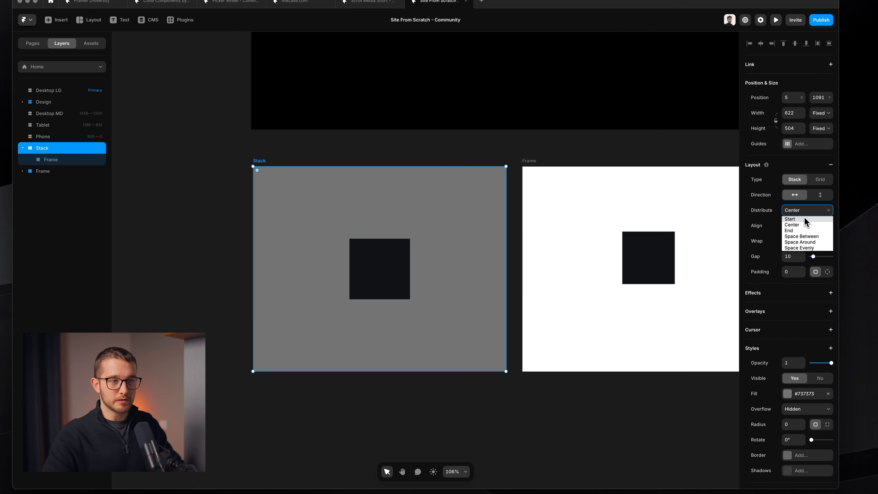
click(803, 220)
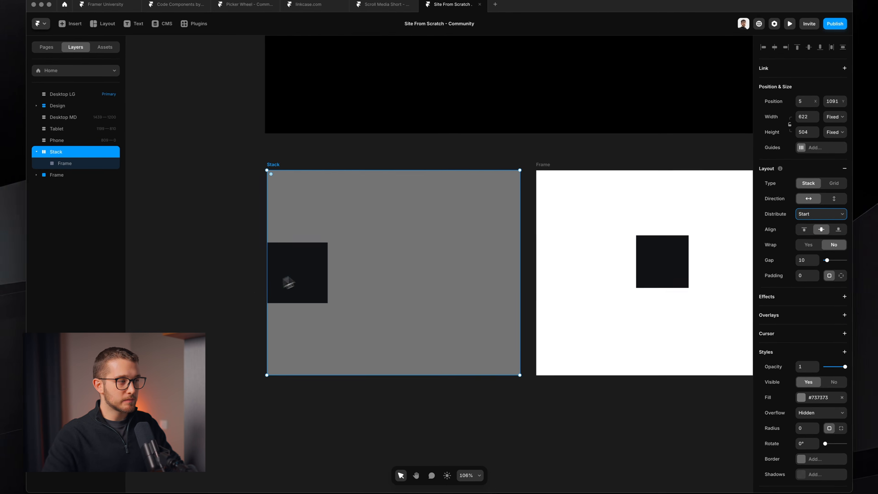
click(297, 275)
click(362, 273)
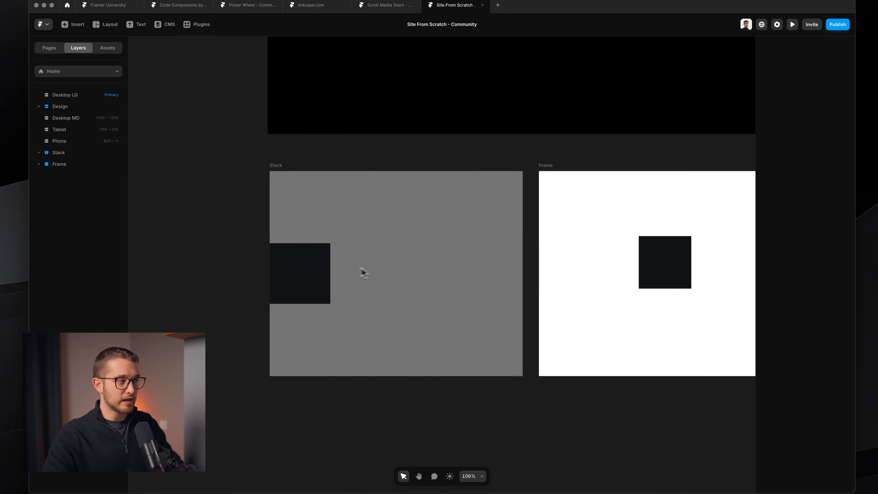
click(280, 168)
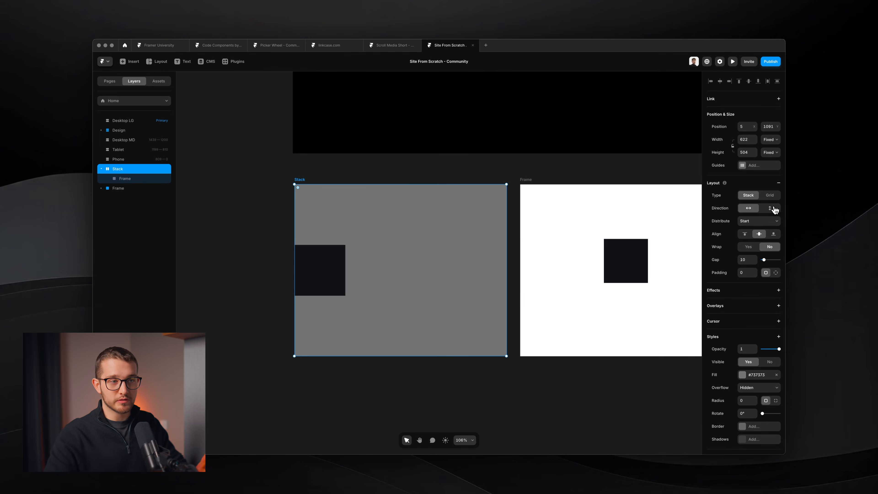
click(773, 208)
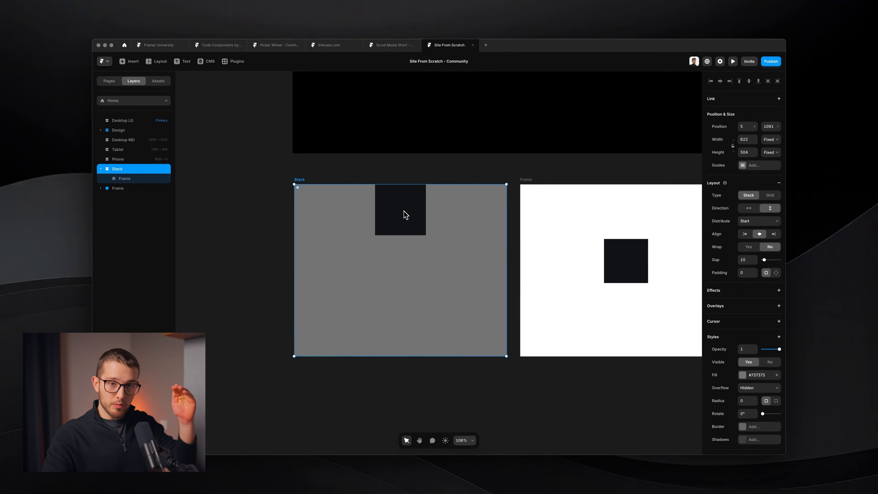
- Duplicate the dark square inside the grey stack and arrange the stack horizontally with Center distribution
click(413, 218)
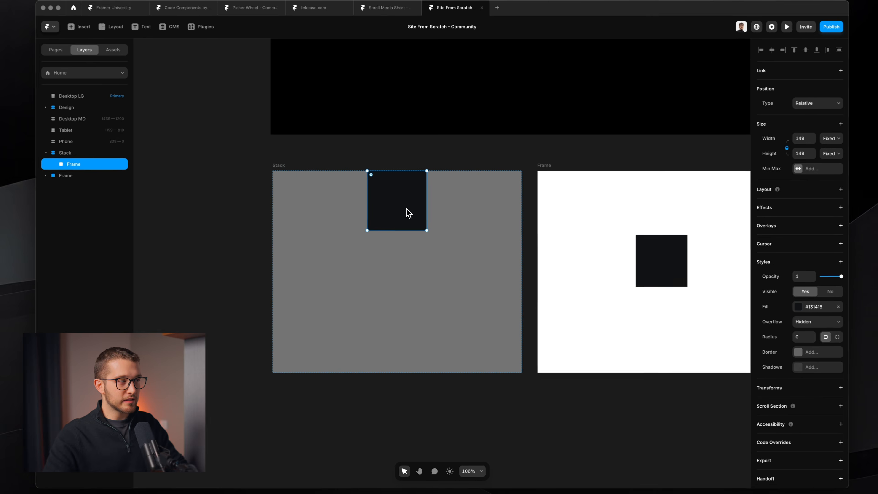
key(super+d)
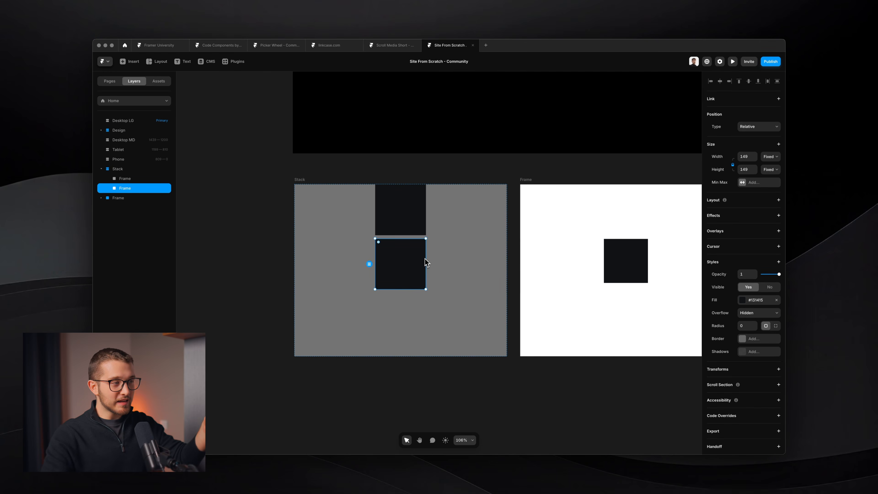
click(302, 178)
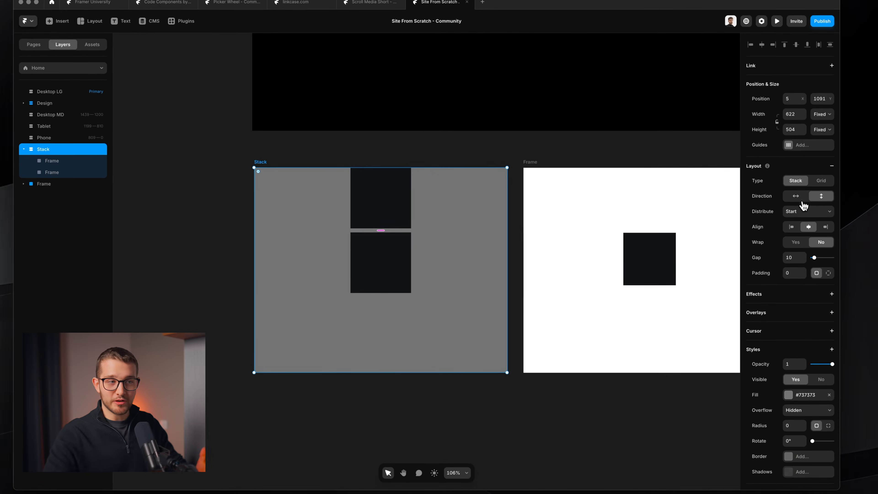
click(795, 196)
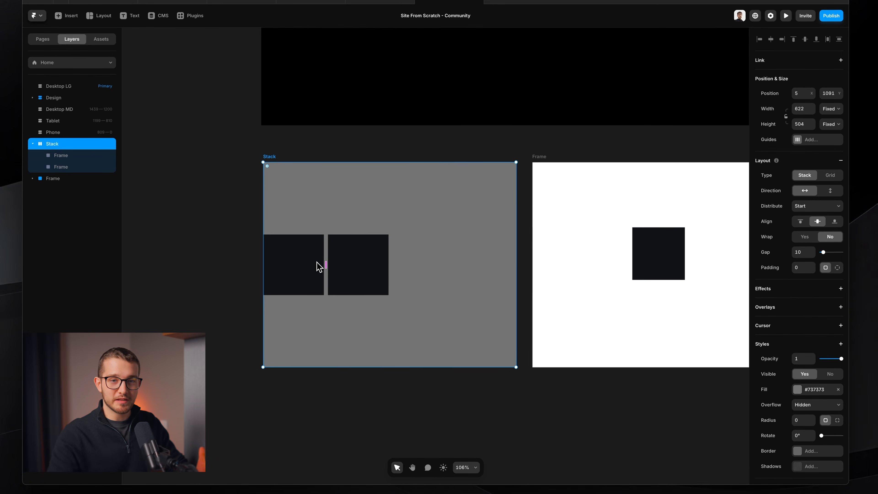
click(817, 206)
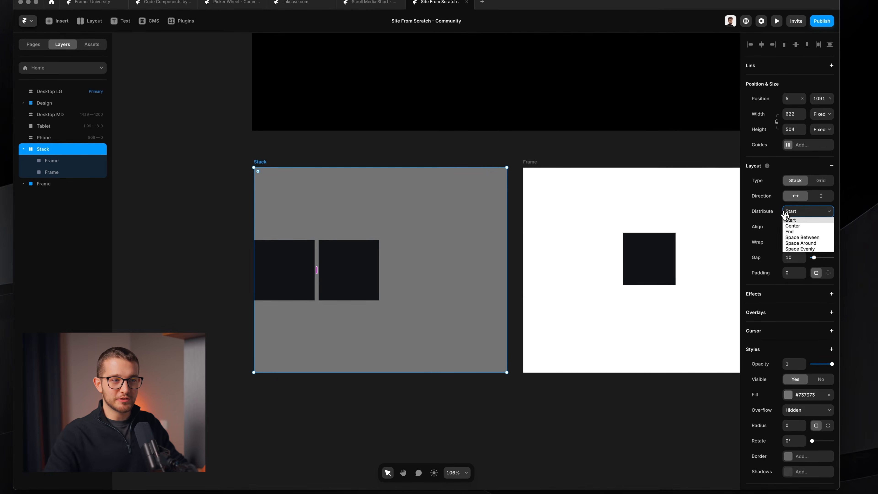
click(805, 224)
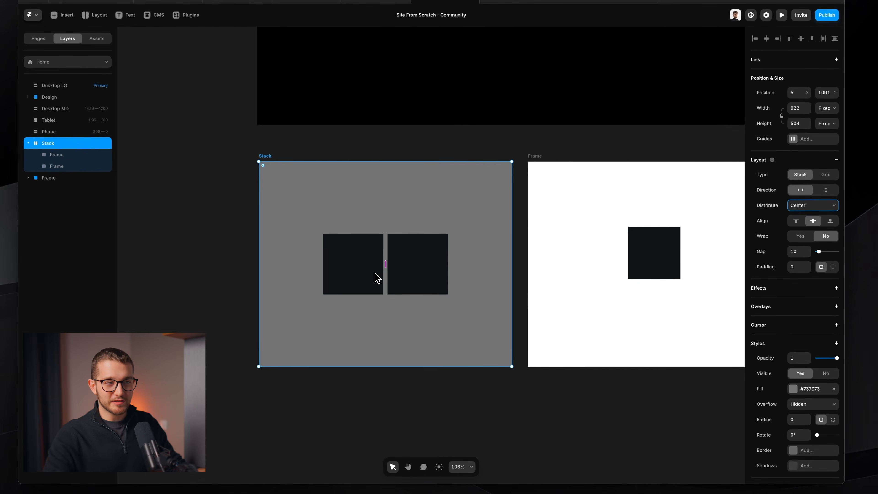
- Try the grey stack's top and bottom alignments, return to centre alignment, and set its gap to 30
click(797, 221)
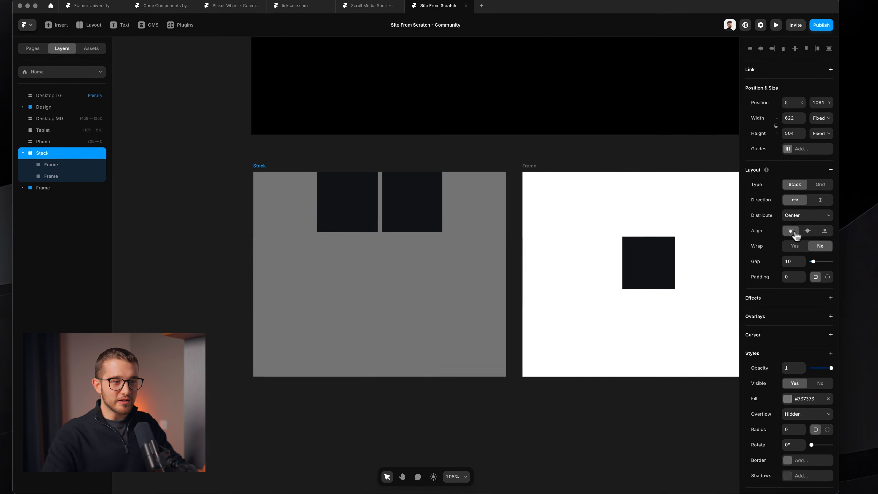
click(813, 220)
click(830, 220)
click(807, 231)
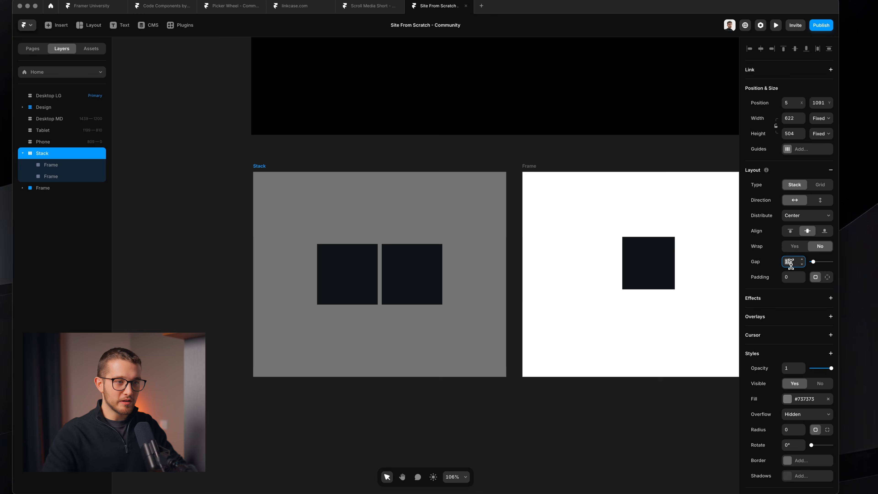
text(30)
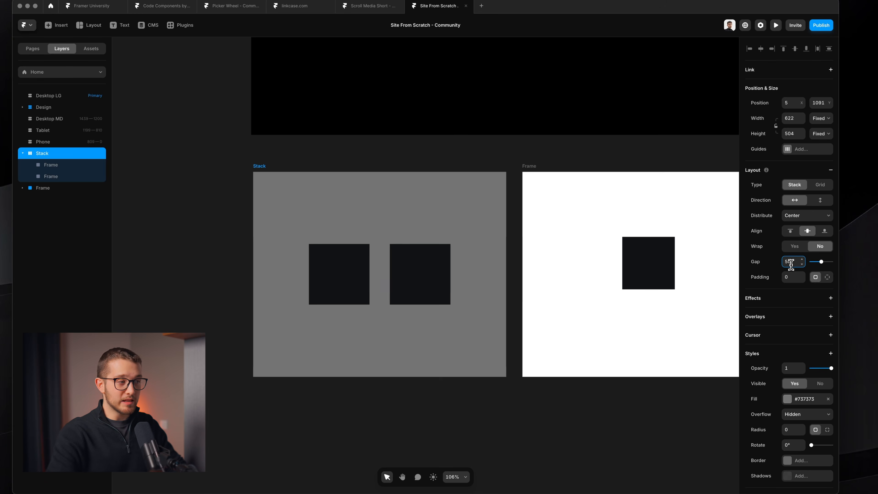
key(shift+Up)
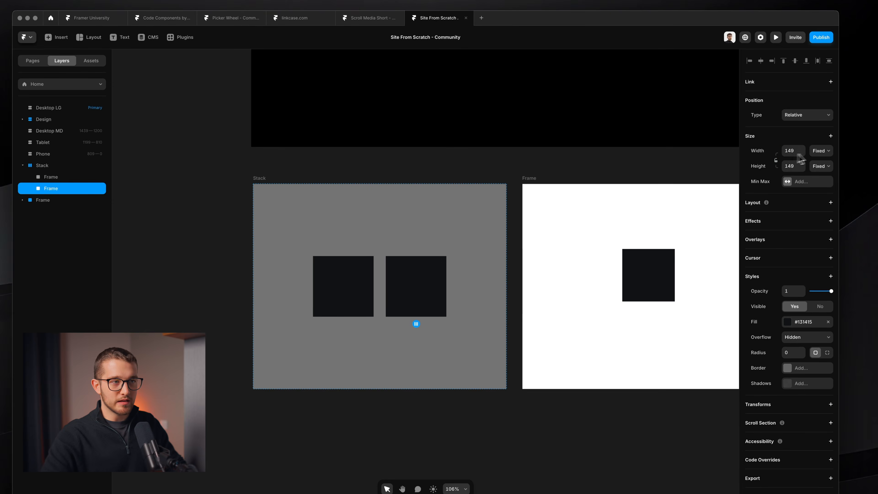
- Set the width of the second square in the grey stack to Fill
click(822, 152)
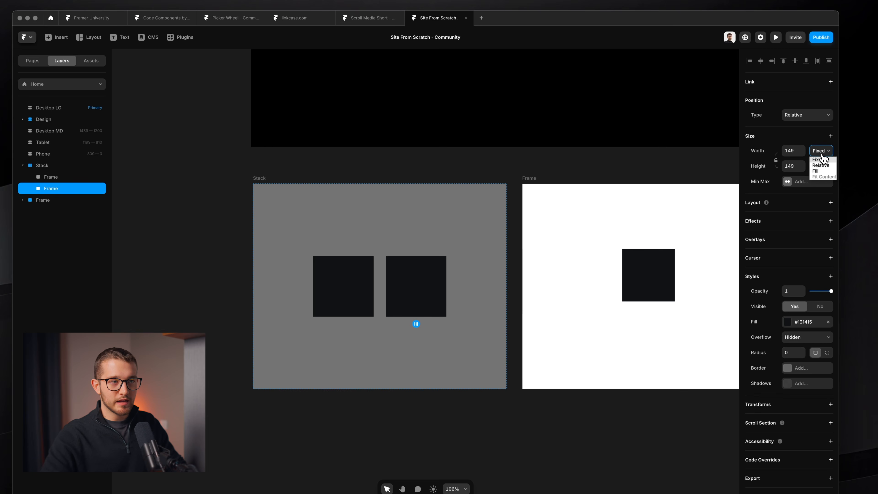
click(822, 171)
key(Escape)
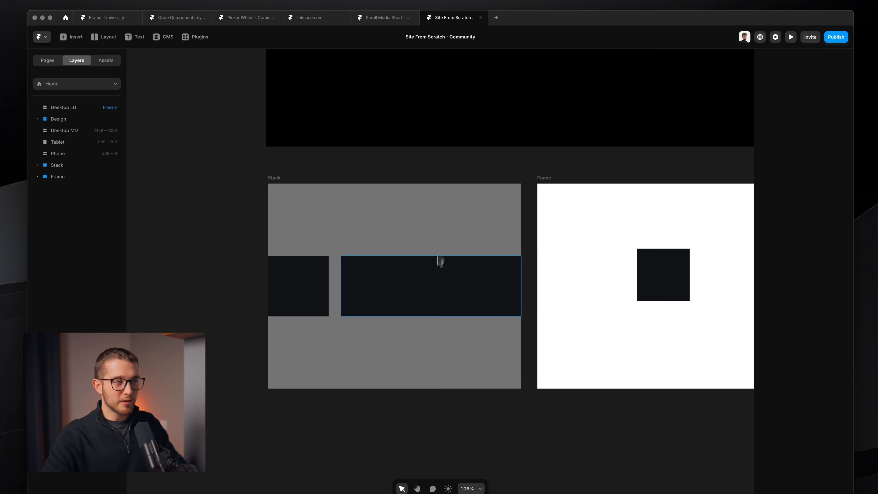
click(389, 266)
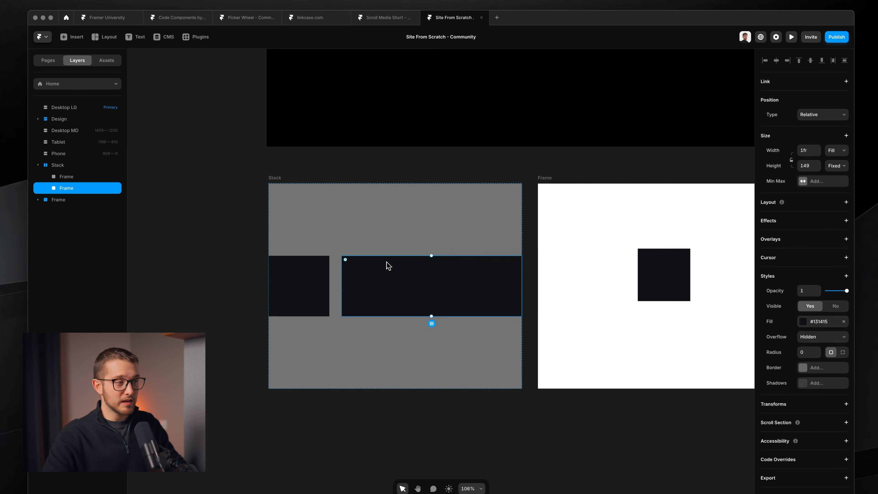
- Narrow the grey stack and check how its Fill-width frame adapts
click(277, 178)
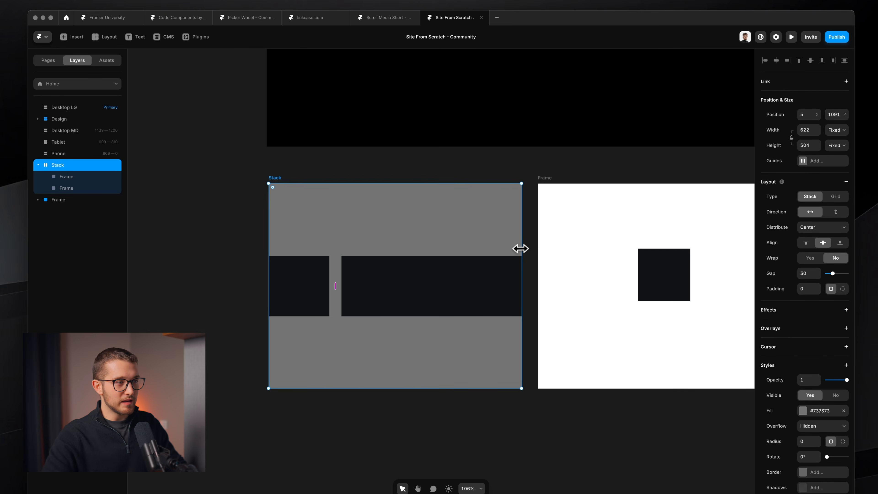
drag(521, 248, 489, 247)
click(461, 281)
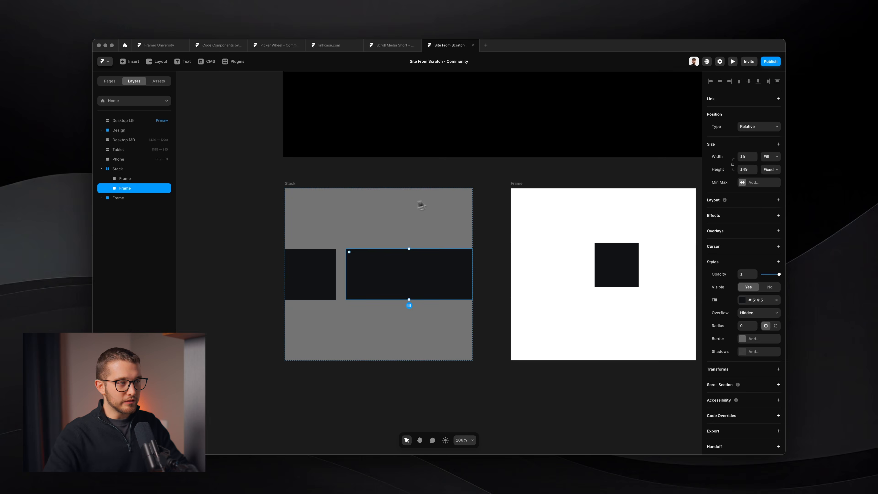
- Move the dark square in the white frame to about 126 from the left and 161 from the top
scroll(421, 204, right, 4)
click(545, 273)
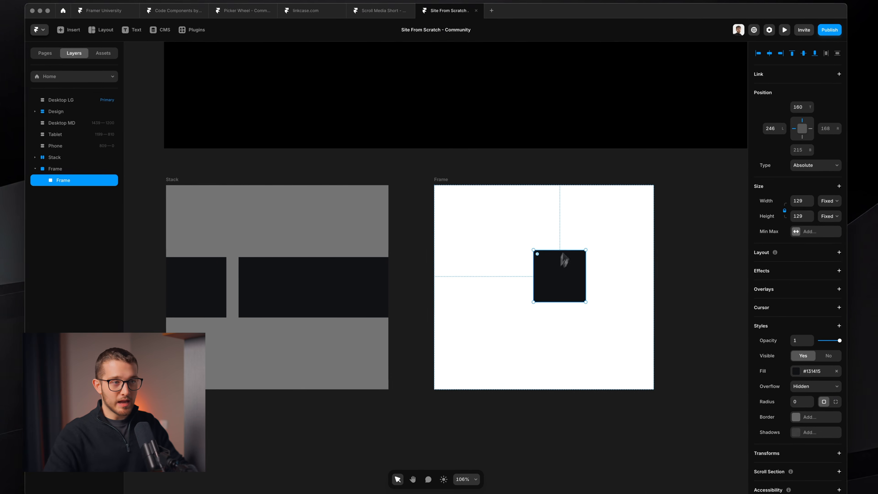
drag(563, 289, 515, 276)
scroll(515, 275, left, 3)
scroll(515, 275, left, 5)
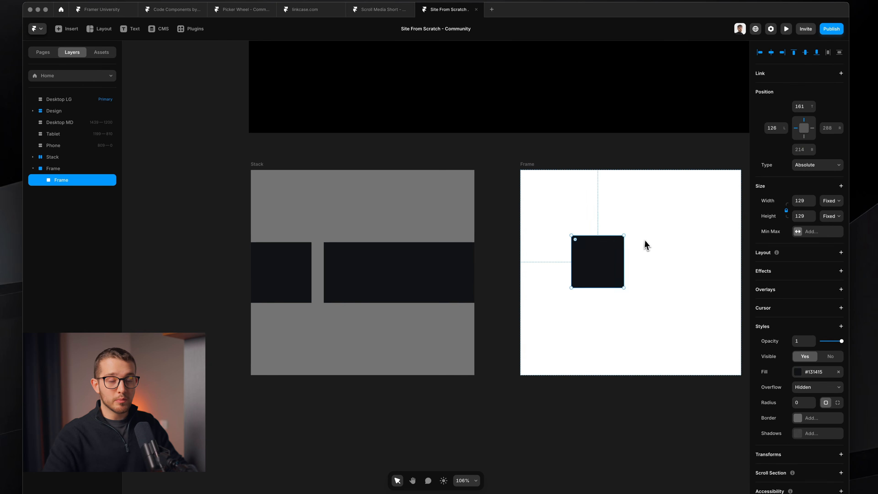
click(460, 251)
key(Escape)
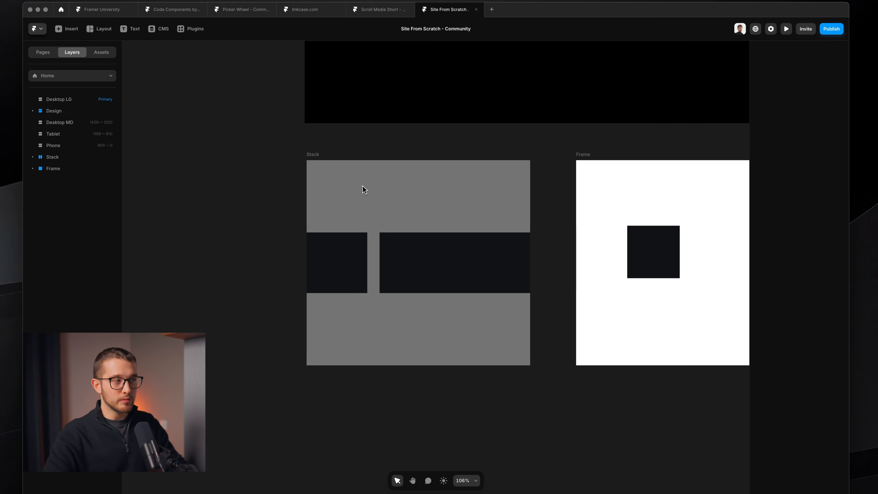
- Draw a new frame of about 118 × 89 inside the grey stack
click(328, 172)
click(430, 269)
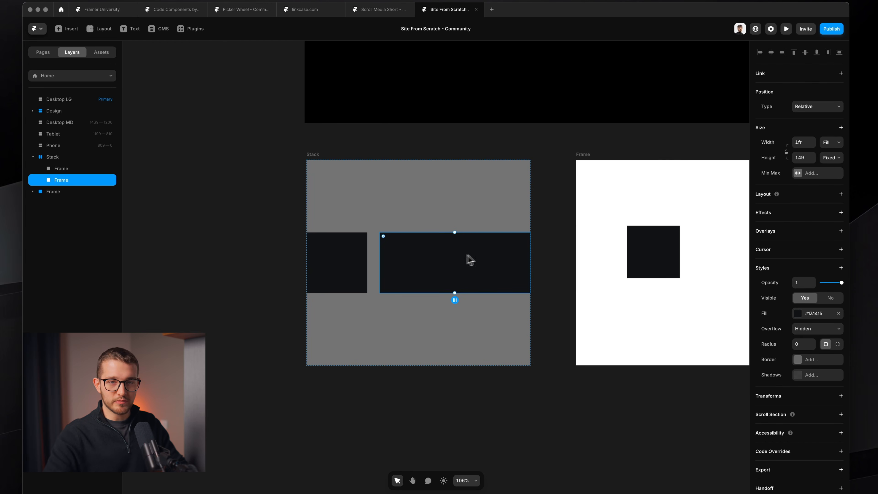
key(f)
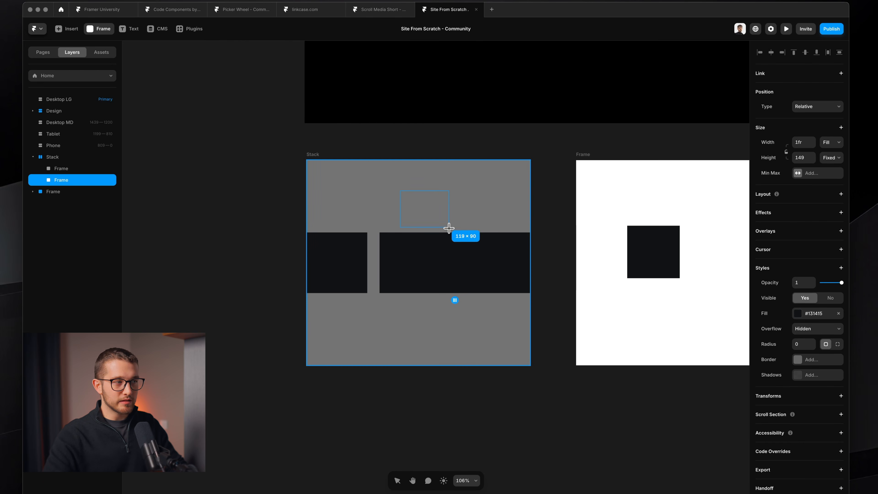
drag(448, 227, 449, 227)
- Set the new frame's position type to Absolute and move it to about 305 from the left and 33 from the top
click(813, 107)
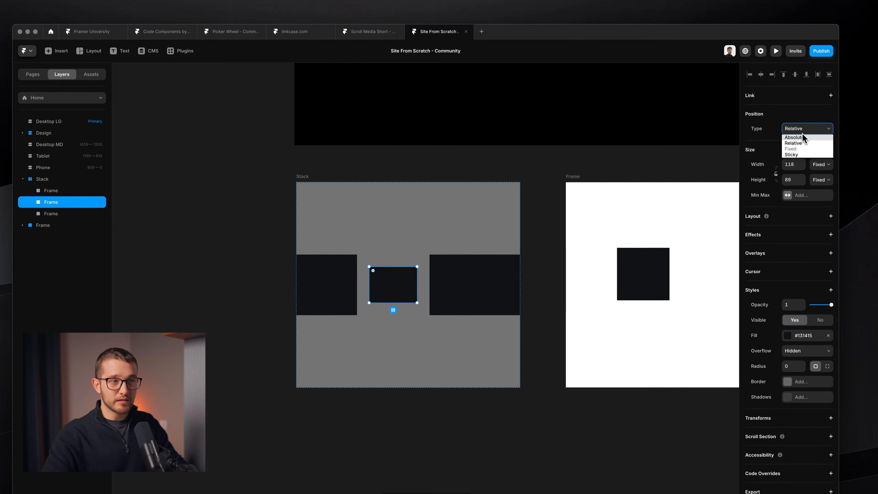
click(795, 137)
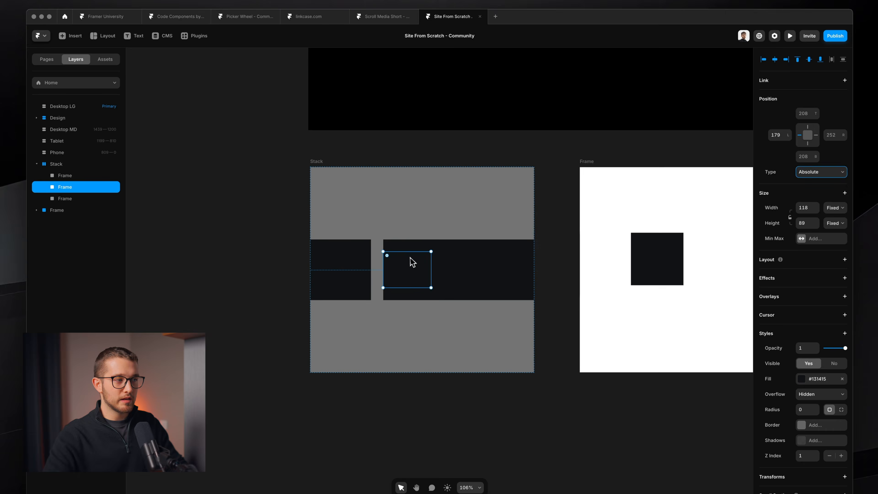
drag(397, 281, 464, 194)
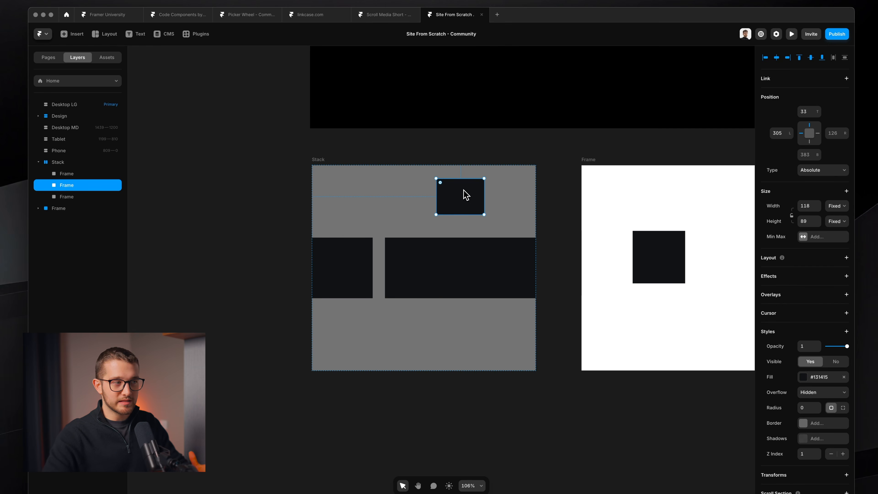
- Compare the position settings of the stack's two relative frames with those of its absolute frame
click(446, 255)
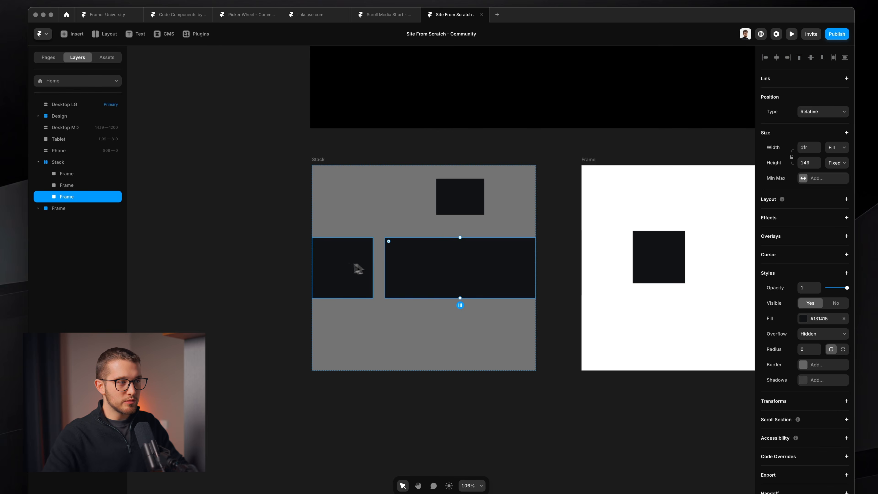
click(359, 269)
click(415, 273)
click(370, 274)
click(424, 274)
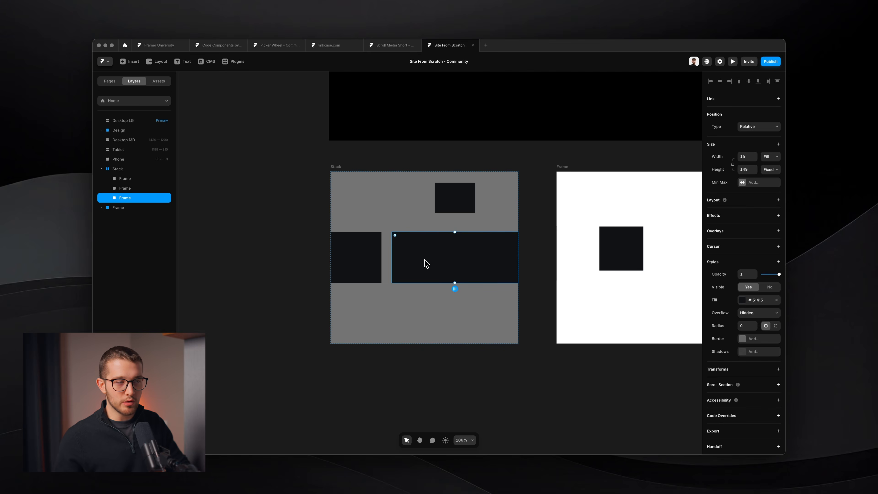
click(452, 200)
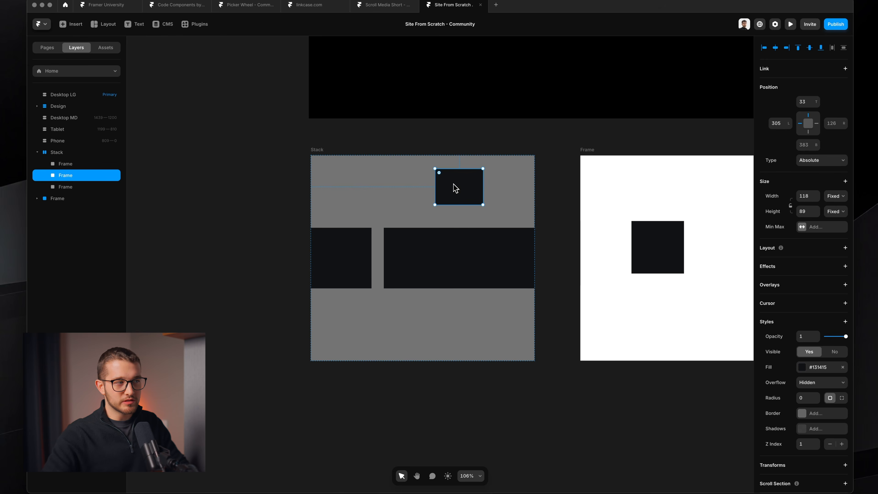
- Move the grey stack's absolute frame to about 216 from the left and 49 from the top, and remove its top pin
mouse_move(455, 189)
mouse_down()
mouse_move(465, 226)
mouse_move(457, 310)
mouse_move(384, 266)
mouse_move(446, 203)
mouse_move(459, 203)
mouse_up()
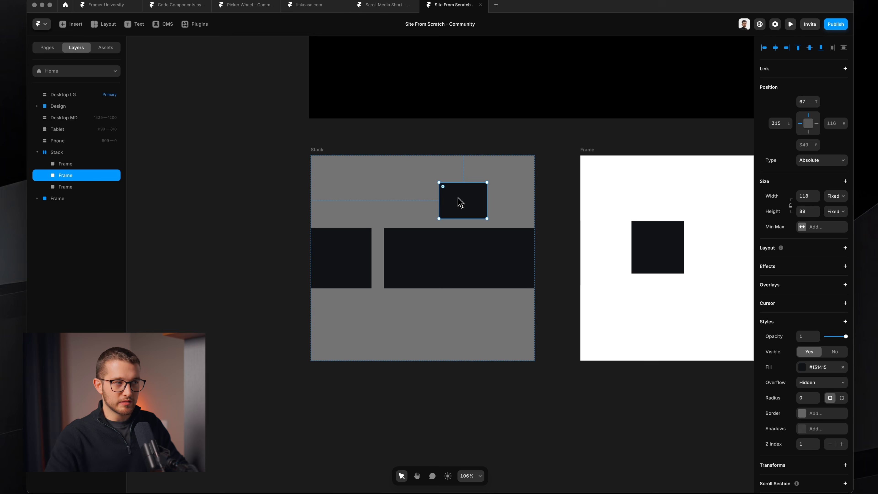
scroll(458, 198, right, 1)
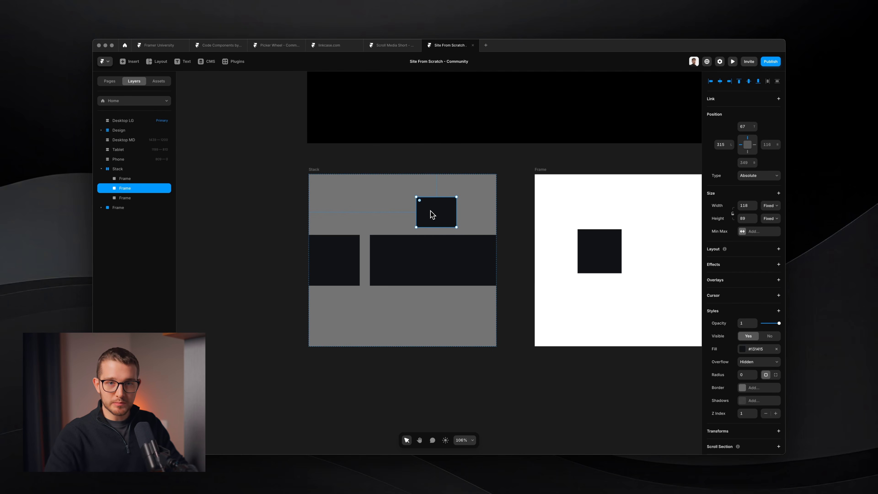
drag(432, 214, 397, 209)
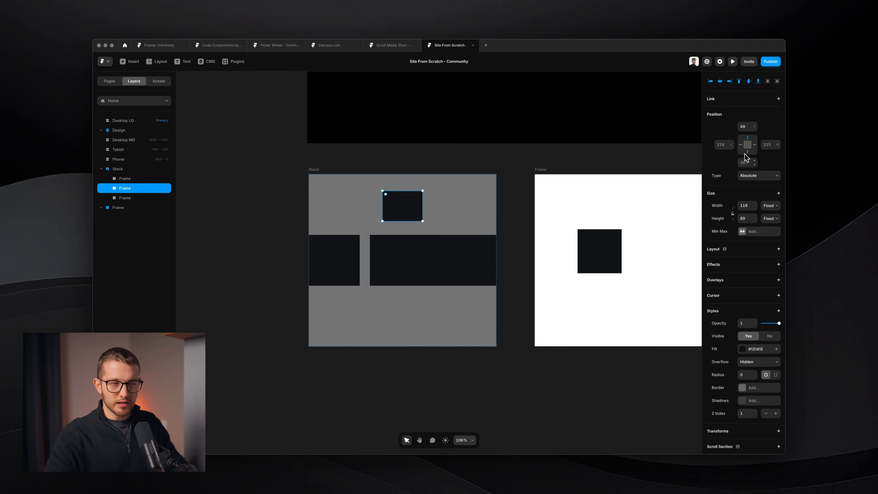
click(757, 175)
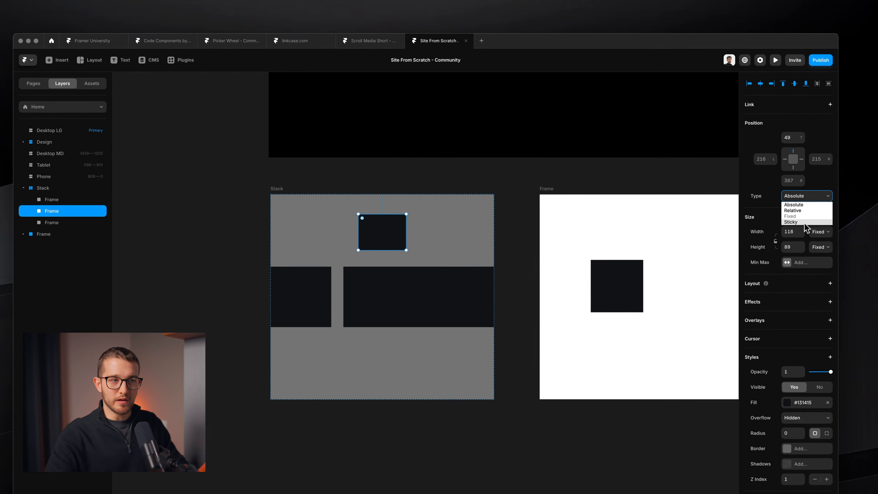
click(821, 196)
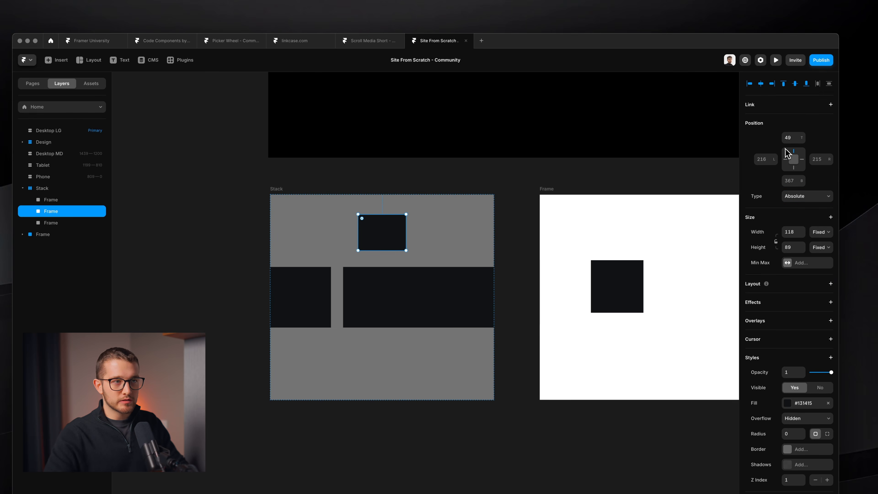
click(792, 152)
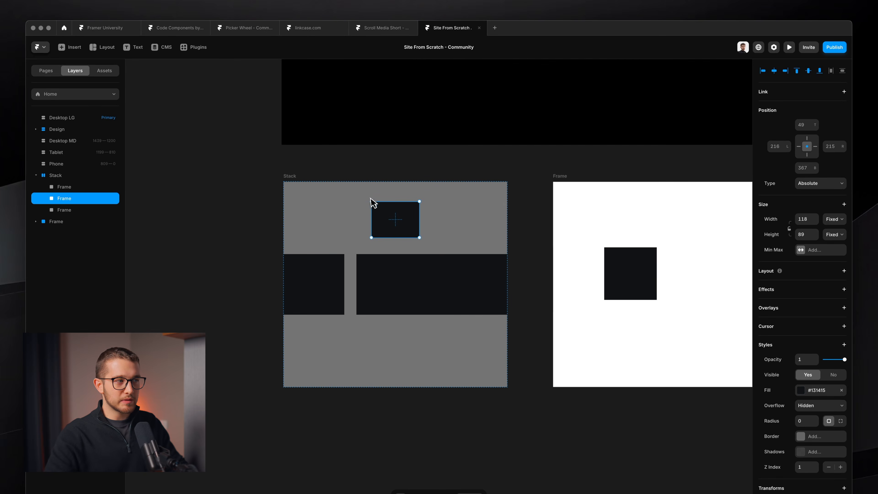
- Widen the grey stack to about 590 and move its absolute frame to about 136 from the left
click(289, 176)
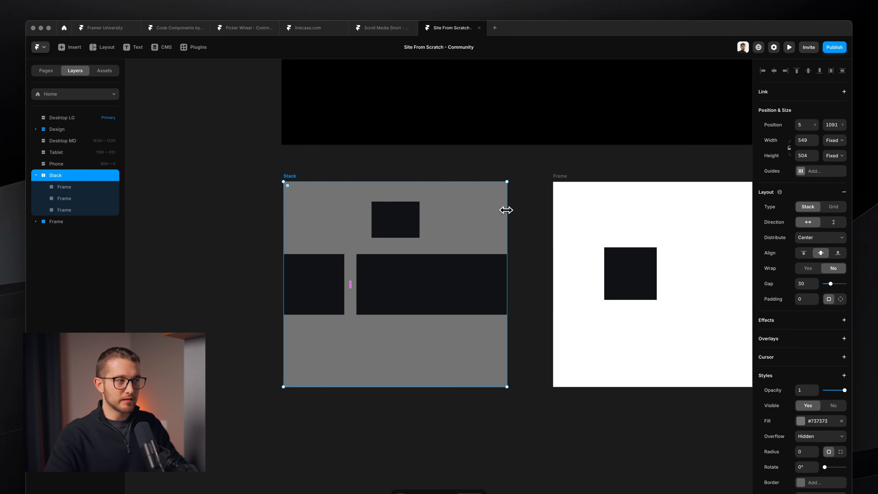
drag(505, 209, 523, 209)
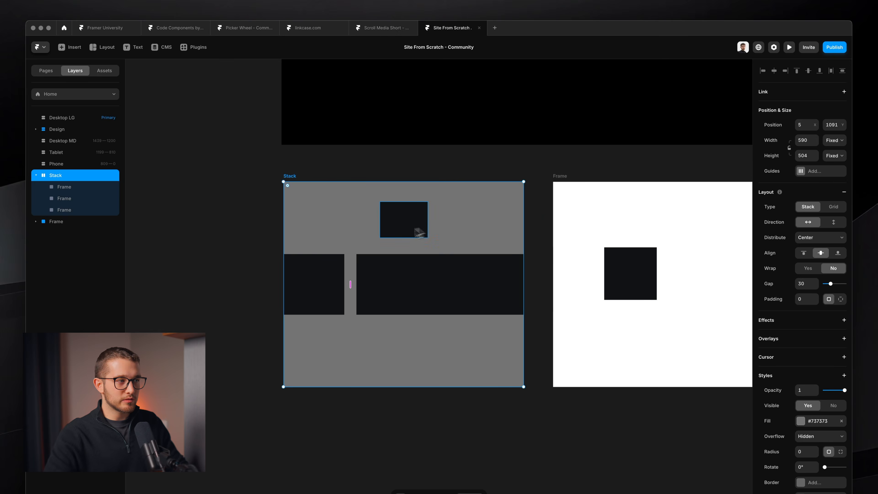
click(406, 233)
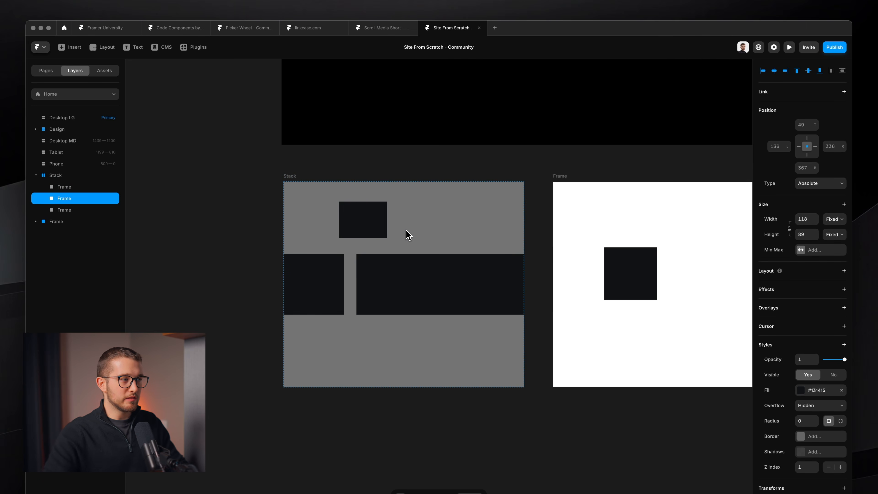
click(294, 180)
drag(523, 198, 362, 224)
key(super+z)
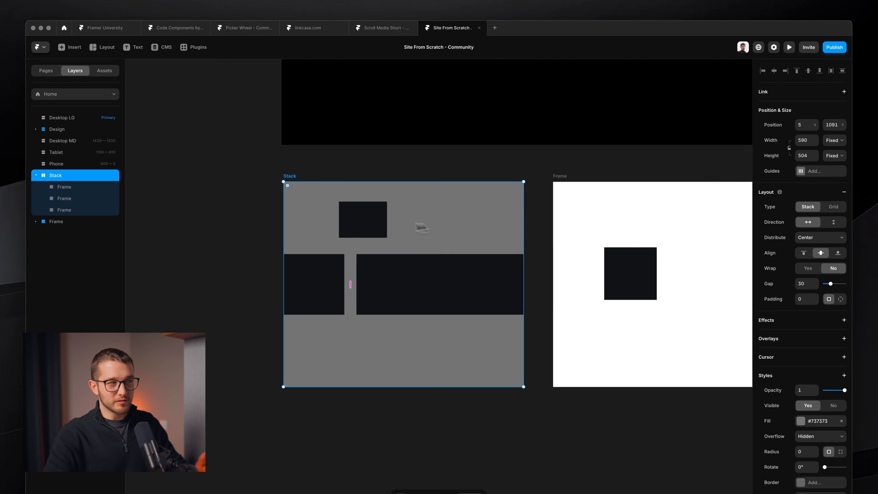
- Measure the absolute frame's distances to the stack's edges and narrow the stack to about 453
click(375, 227)
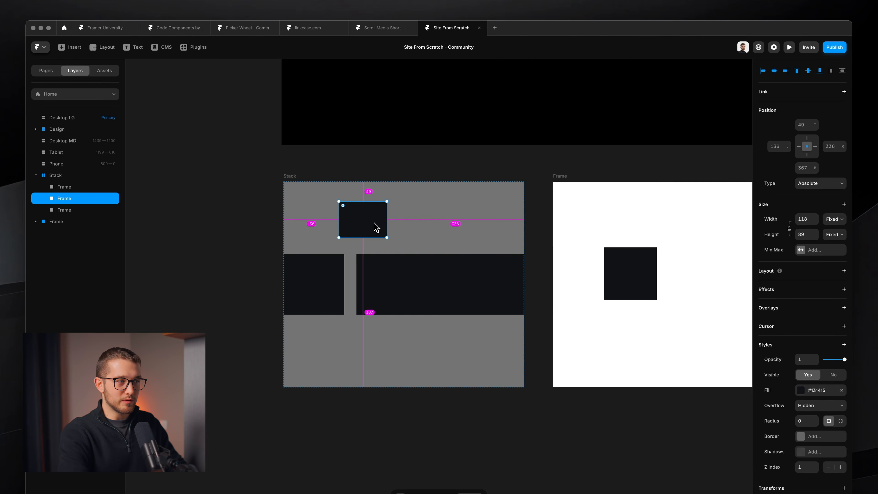
key(alt+h)
click(291, 189)
drag(524, 220, 446, 231)
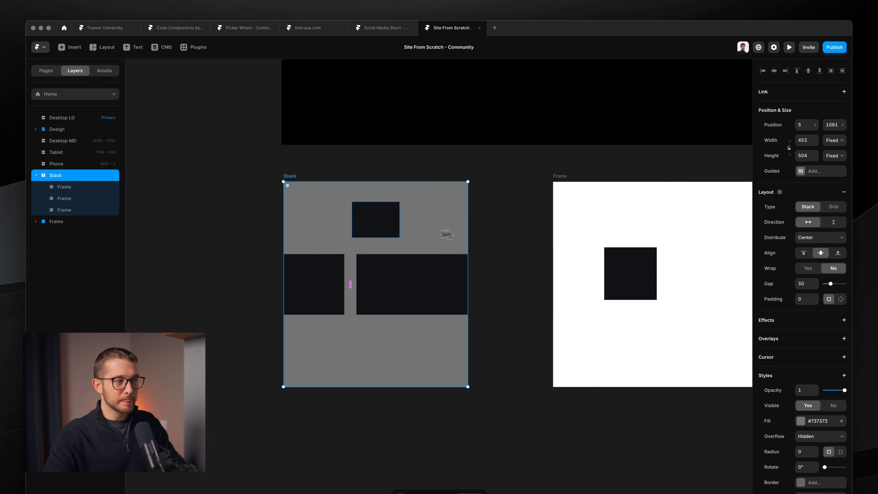
- Pin the absolute frame 10 from the stack's left edge and narrow the stack from that side to about 409
click(364, 228)
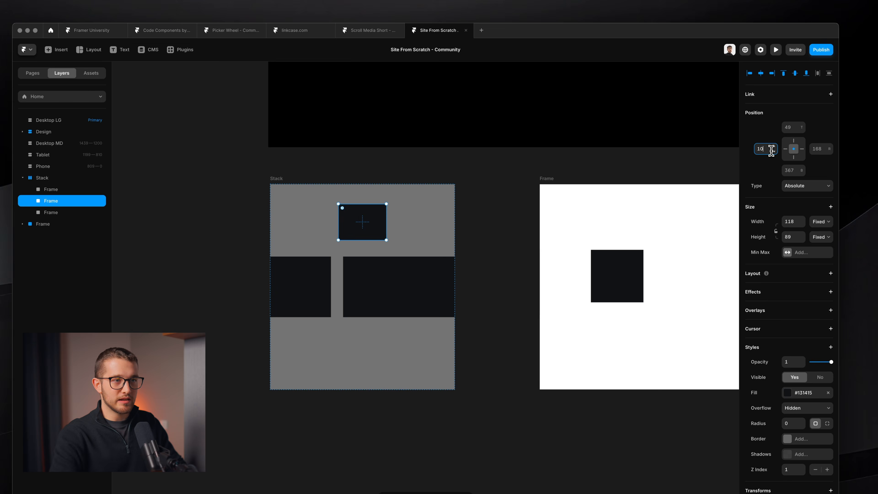
key(Return)
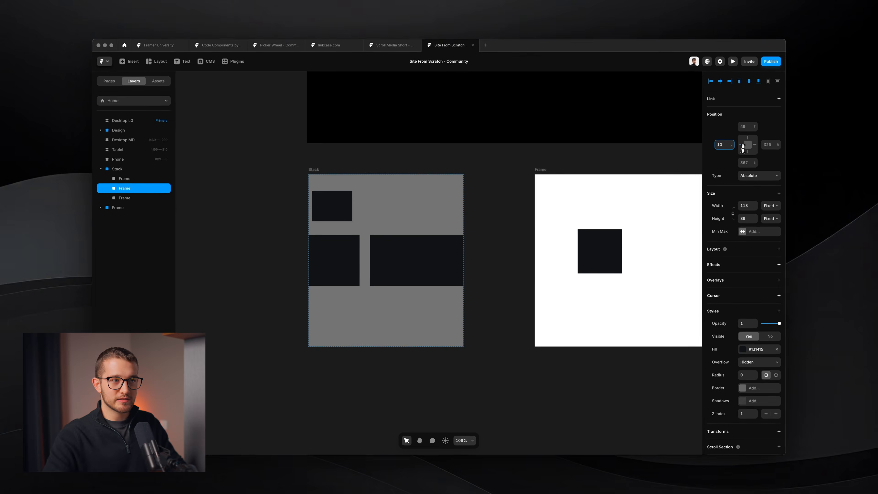
click(326, 176)
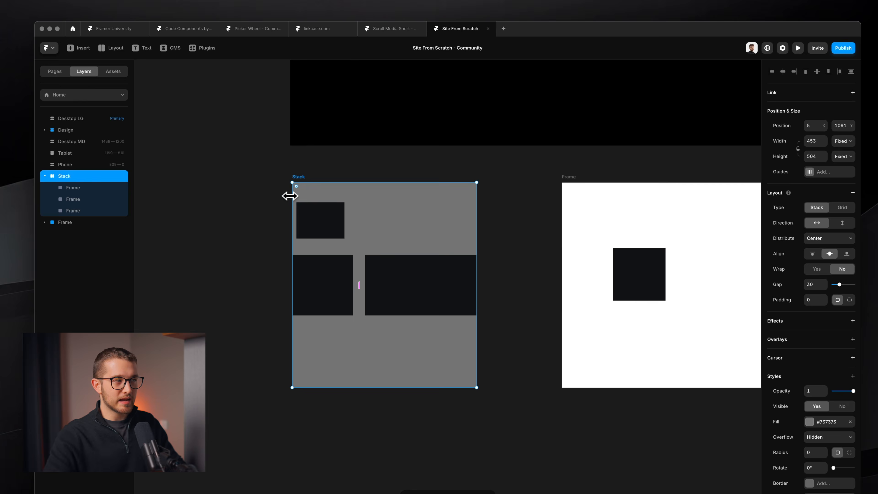
drag(291, 195, 311, 195)
click(327, 213)
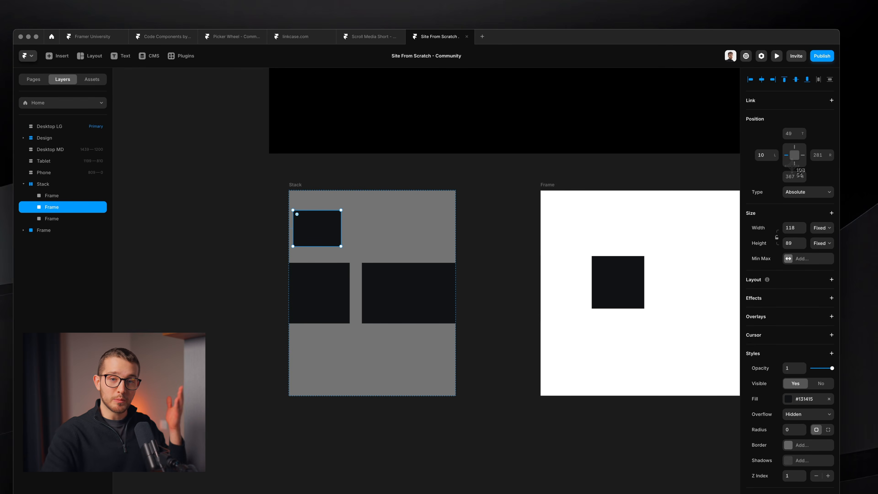
- Inspect the absolute frame's left spacing up close, and widen the stack from its left edge to about 525
scroll(294, 223, up, 5)
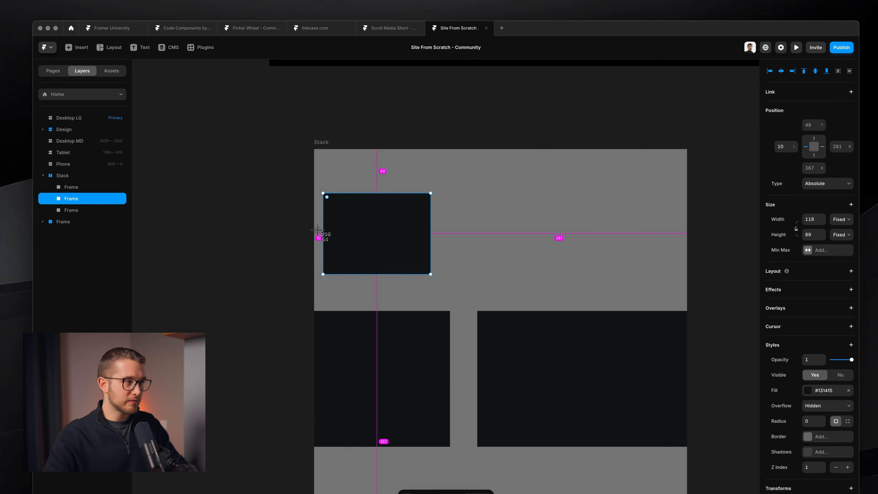
scroll(317, 229, down, 5)
click(324, 189)
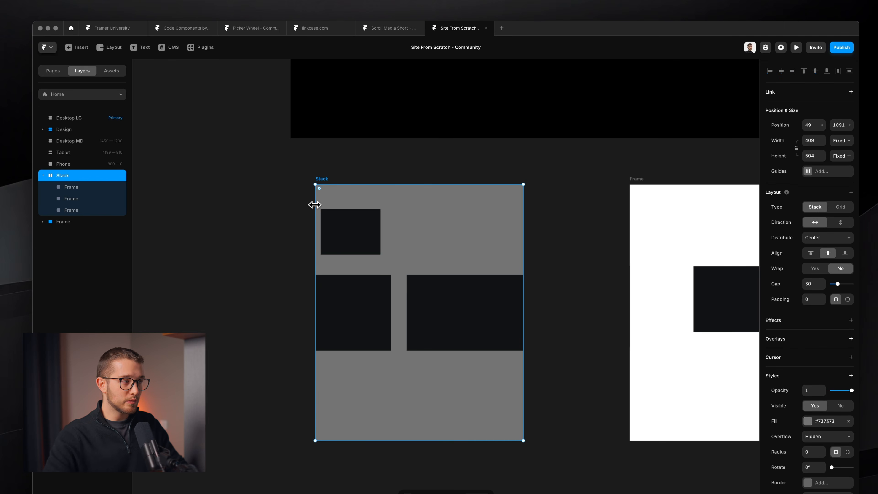
drag(315, 204, 256, 225)
- Set the absolute frame's right distance to 10 and widen the stack to about 629
click(300, 237)
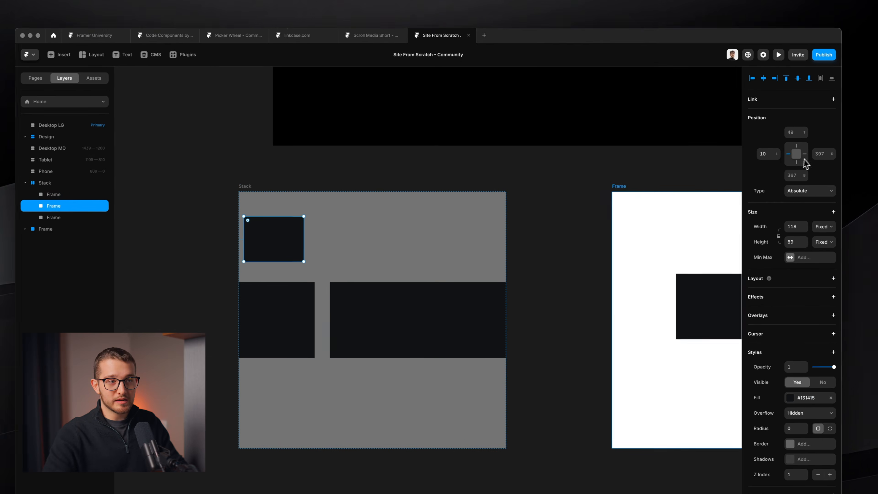
click(837, 145)
text(10)
key(Return)
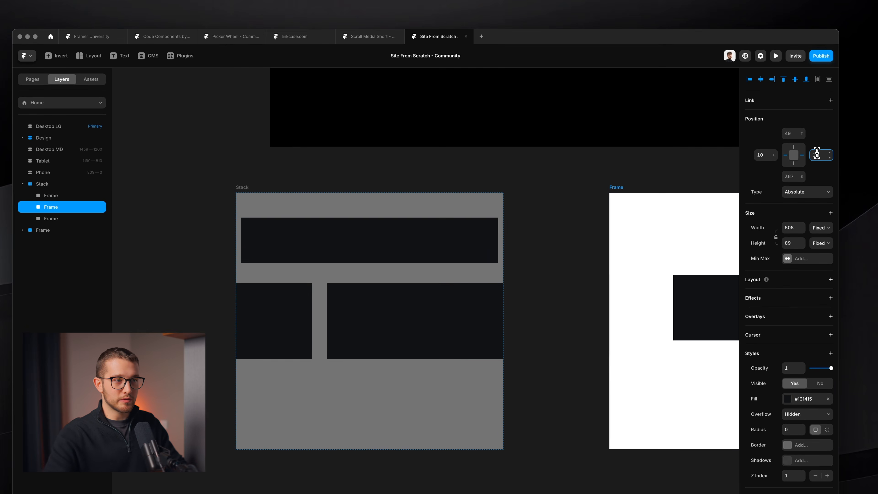
click(242, 188)
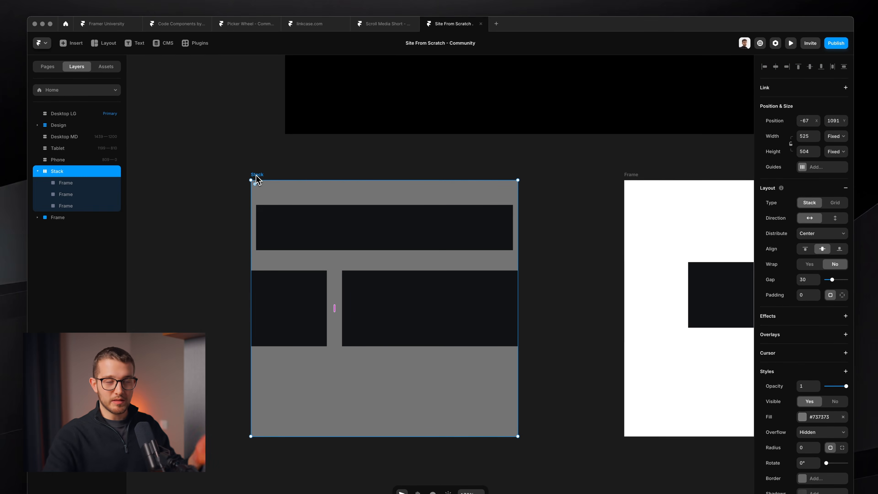
drag(517, 232, 545, 251)
- Set the absolute frame's bottom and top distances to 10
click(509, 235)
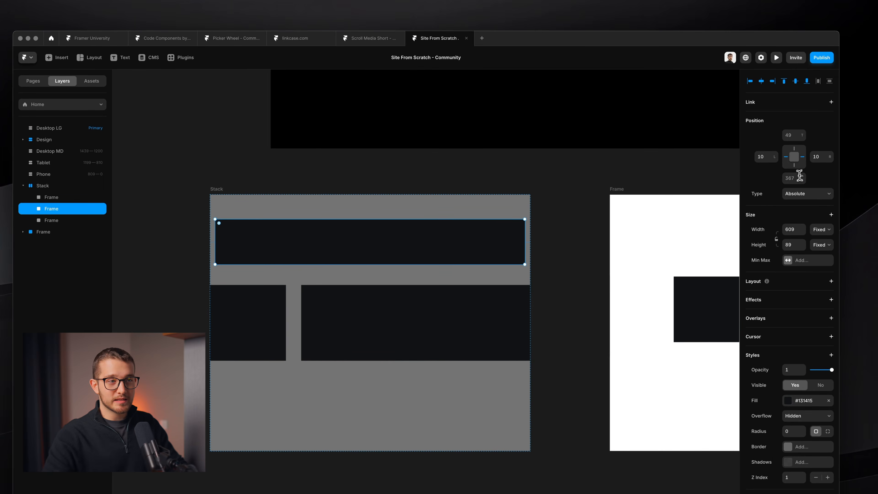
click(797, 173)
text(10)
click(794, 132)
text(10)
key(Return)
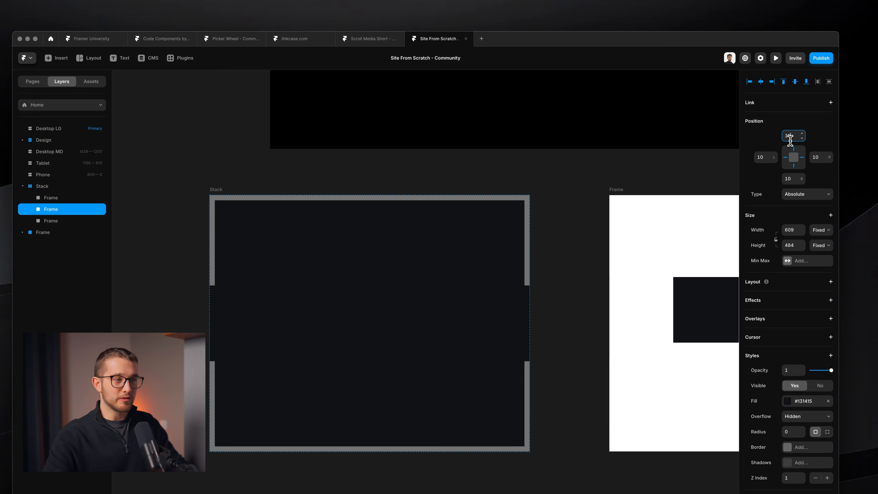
- Resize the grey stack to about 518 × 391 and delete the absolute frame covering it
click(214, 191)
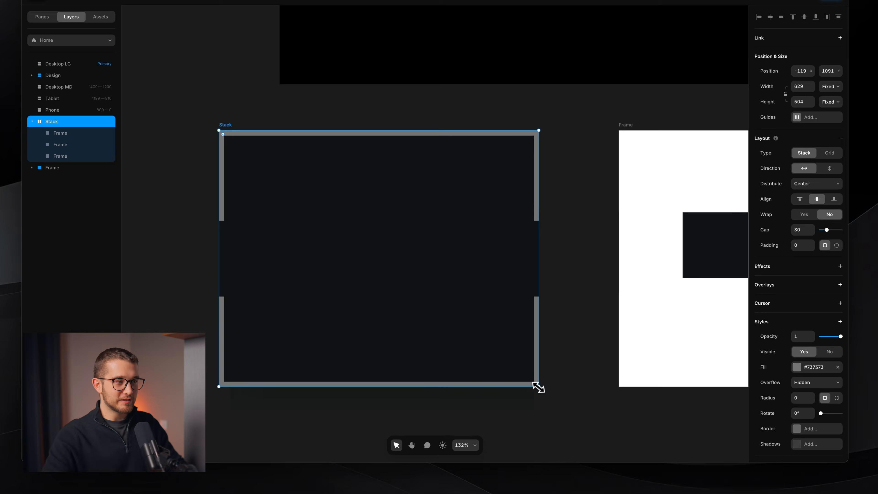
drag(538, 387, 483, 329)
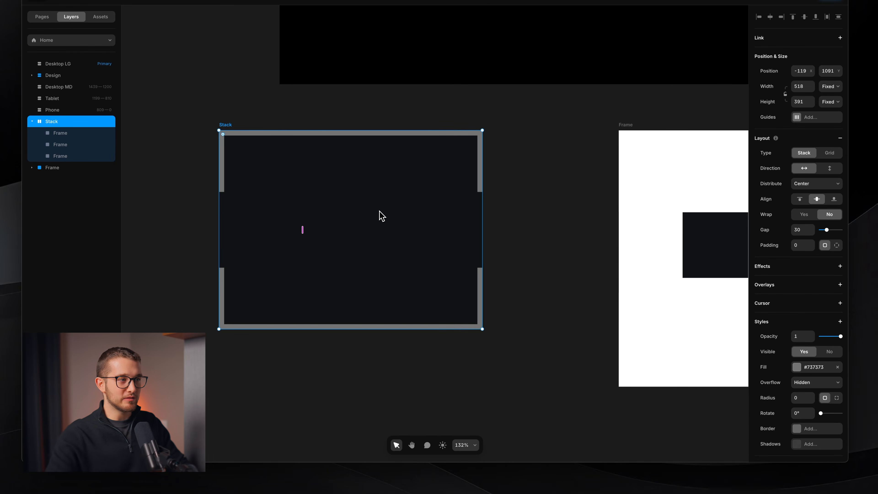
click(383, 193)
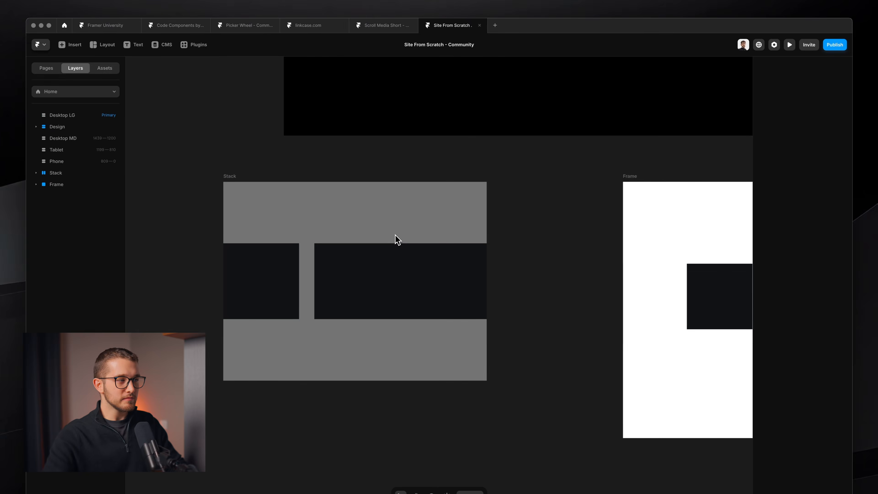
scroll(397, 239, down, 2)
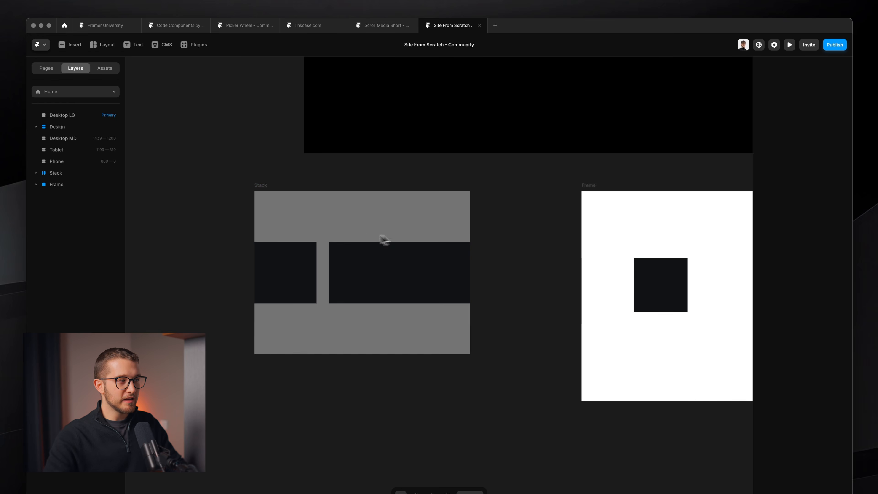
- Delete the grey stack and the white frame together
click(267, 186)
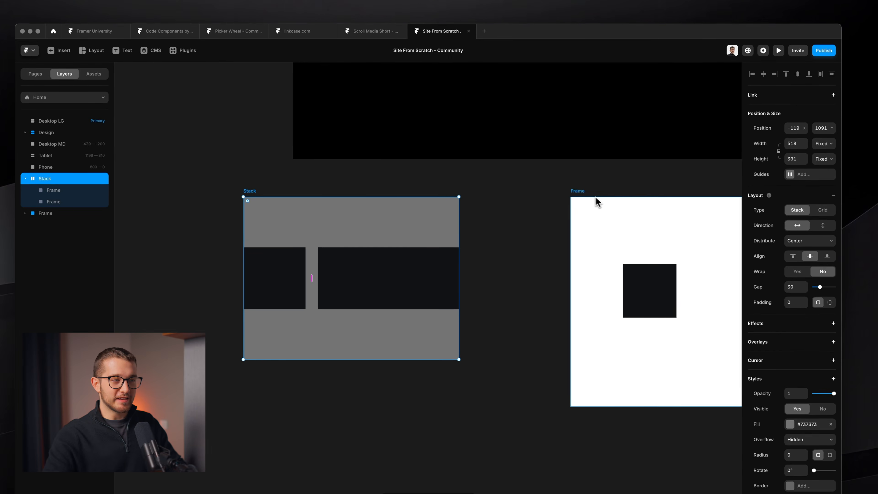
shift+click(597, 186)
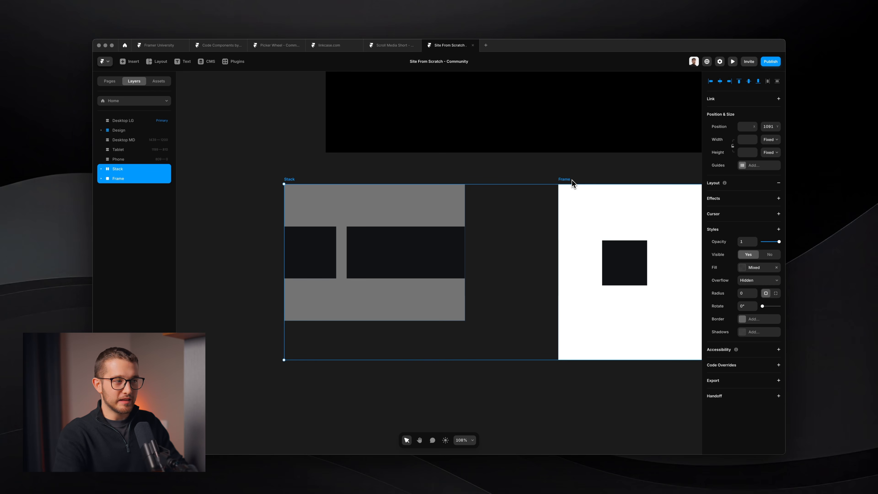
key(Delete)
- Add a vertical stack layout to the Desktop LG breakpoint, distributed from Start with a gap of 0
scroll(419, 291, down, 3)
scroll(419, 290, up, 5)
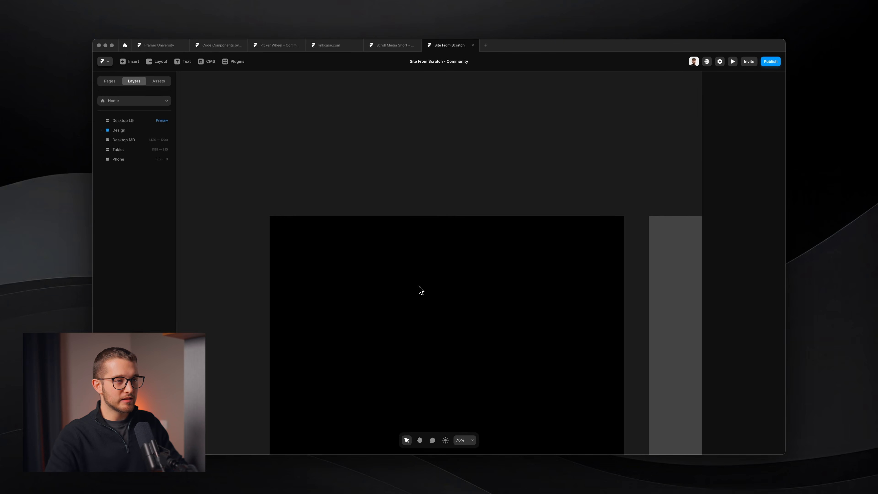
scroll(419, 286, down, 3)
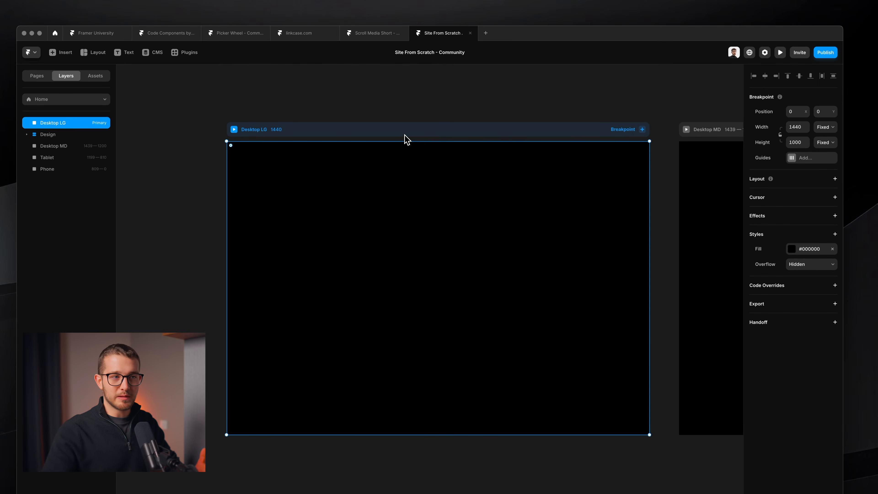
click(824, 180)
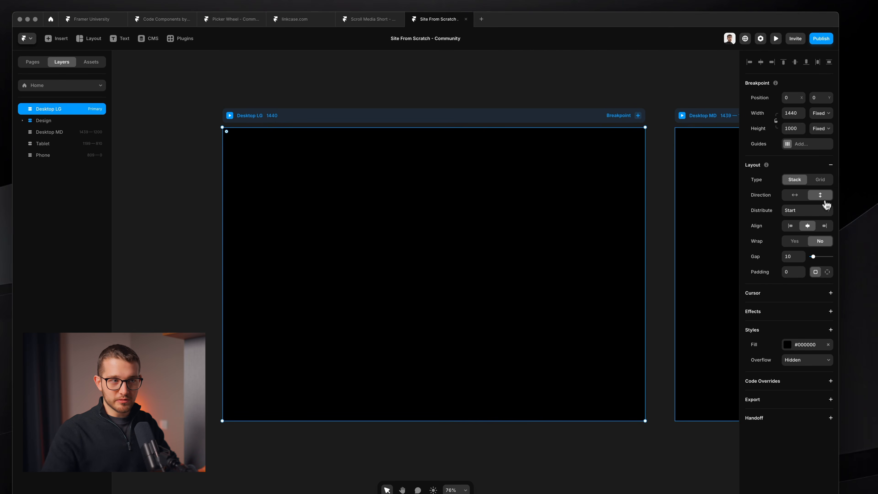
click(817, 210)
click(811, 219)
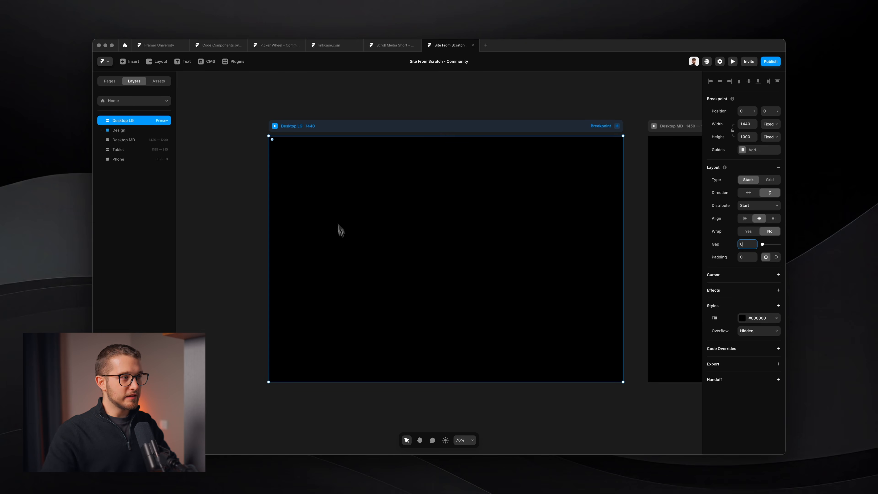
click(336, 187)
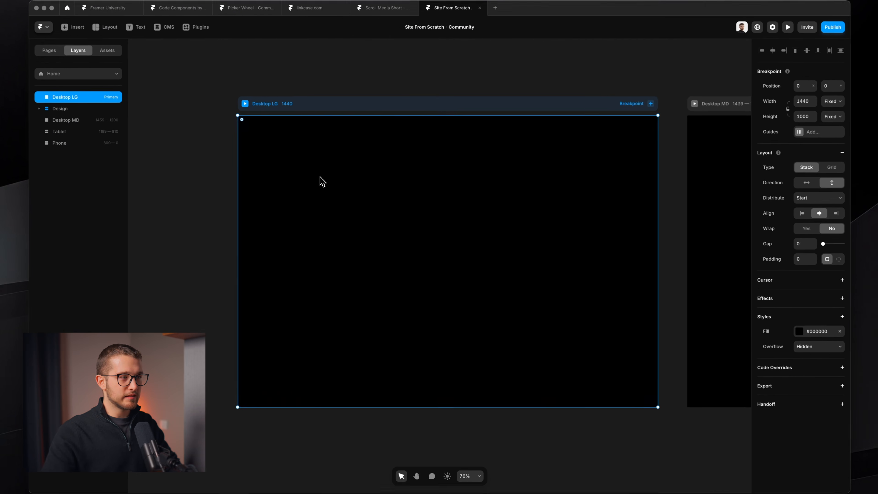
- Draw a frame of about 829 × 585 inside the Desktop LG breakpoint
key(f)
mouse_move(393, 201)
mouse_down()
mouse_move(533, 328)
mouse_move(562, 342)
mouse_up()
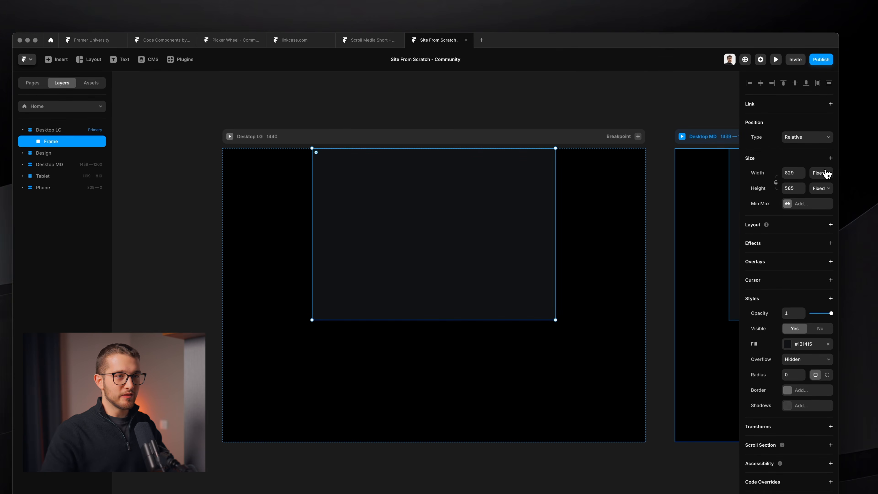
- Make the new frame inside Desktop LG fill the available width and set its fixed height to 5000
click(822, 194)
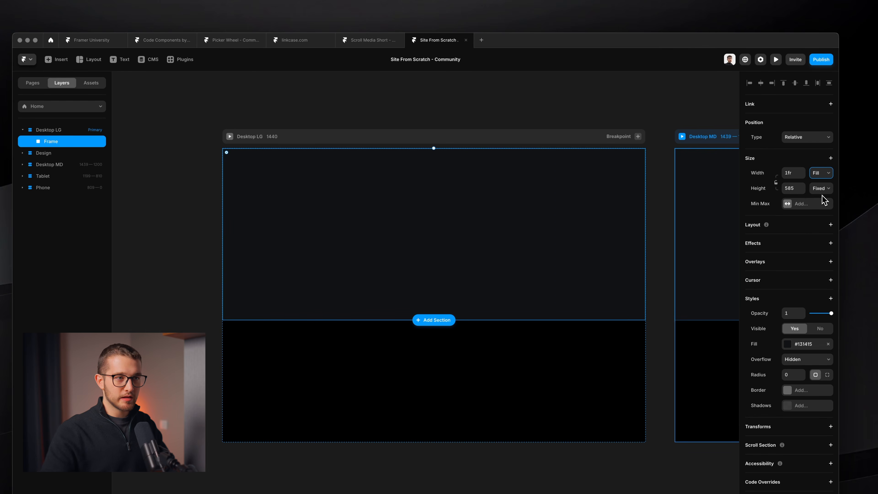
drag(792, 196, 800, 178)
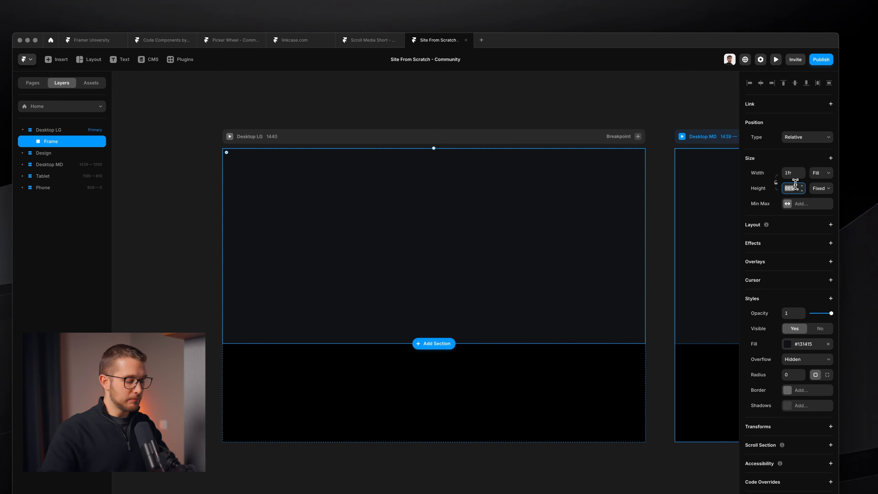
key(Return)
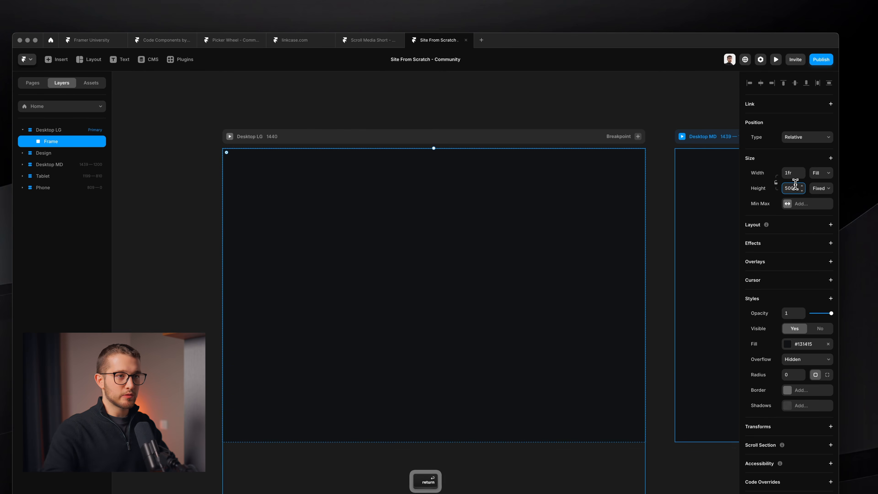
scroll(553, 249, down, 8)
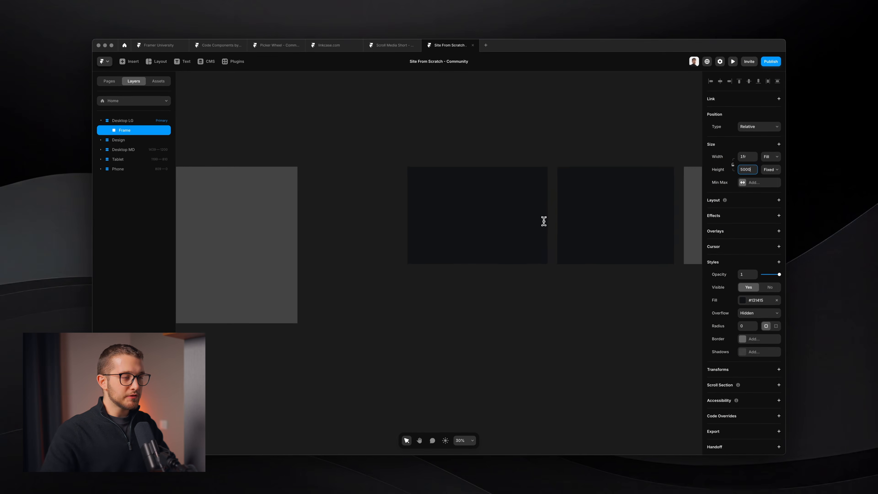
scroll(543, 221, down, 3)
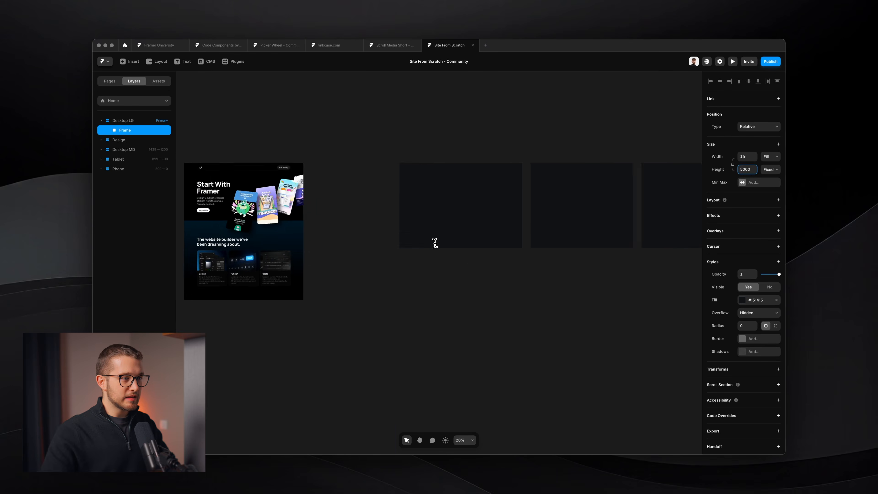
scroll(460, 261, down, 2)
scroll(454, 166, down, 5)
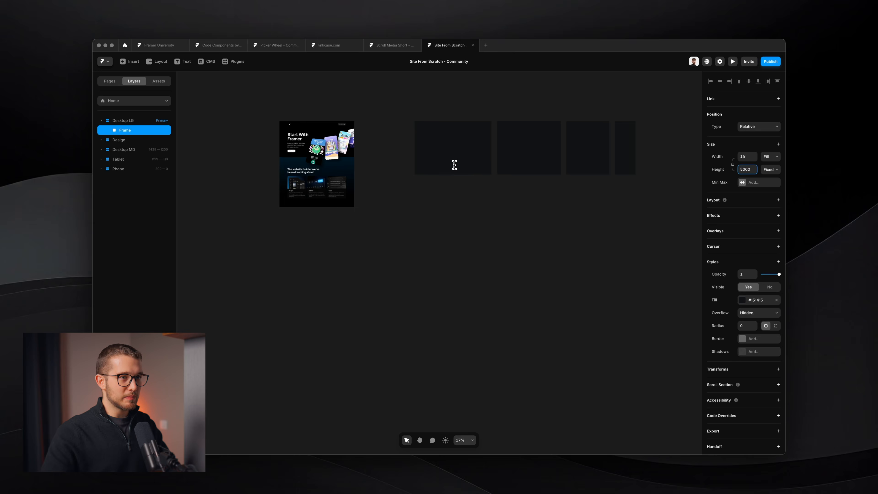
- Set the Desktop LG breakpoint's height to Fit Content
click(518, 230)
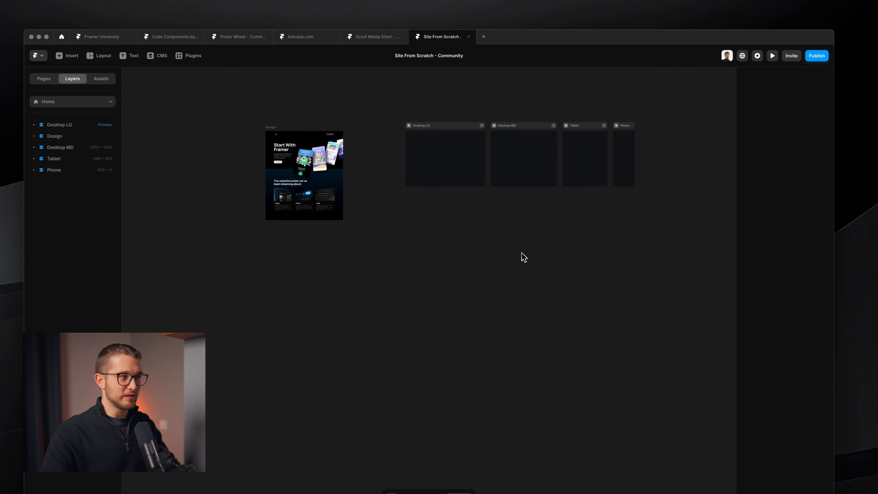
super+click(463, 180)
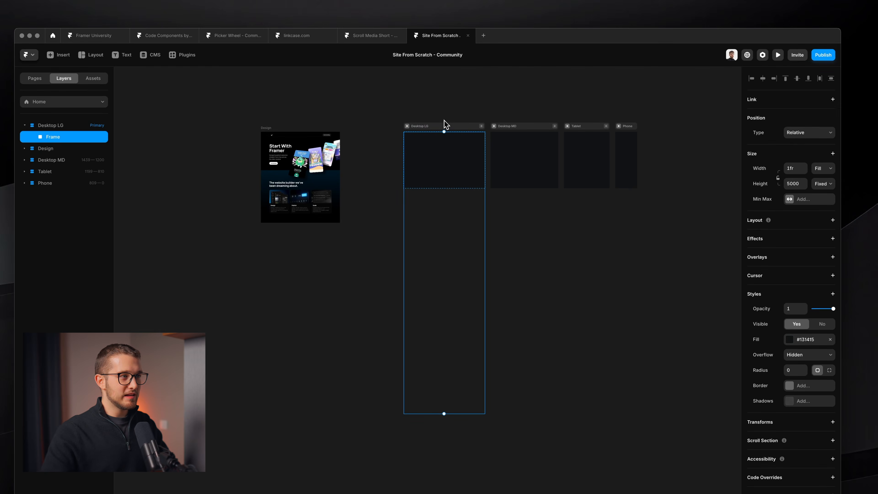
click(444, 126)
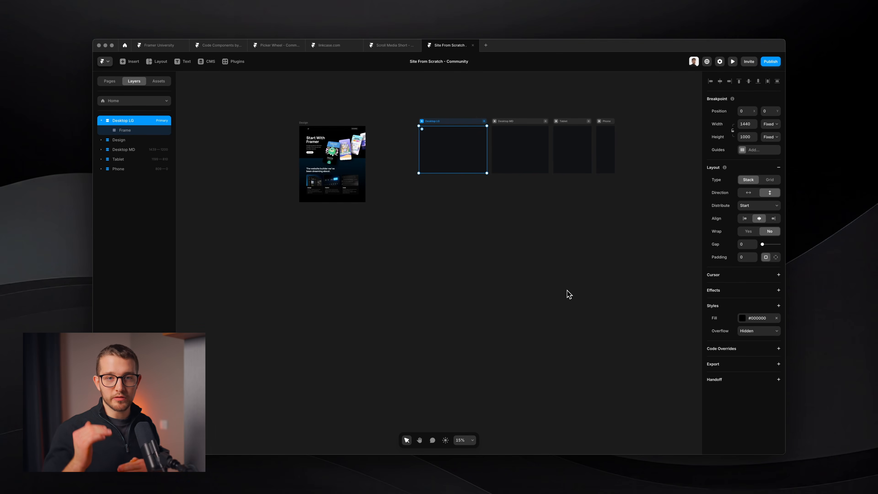
scroll(500, 126, up, 5)
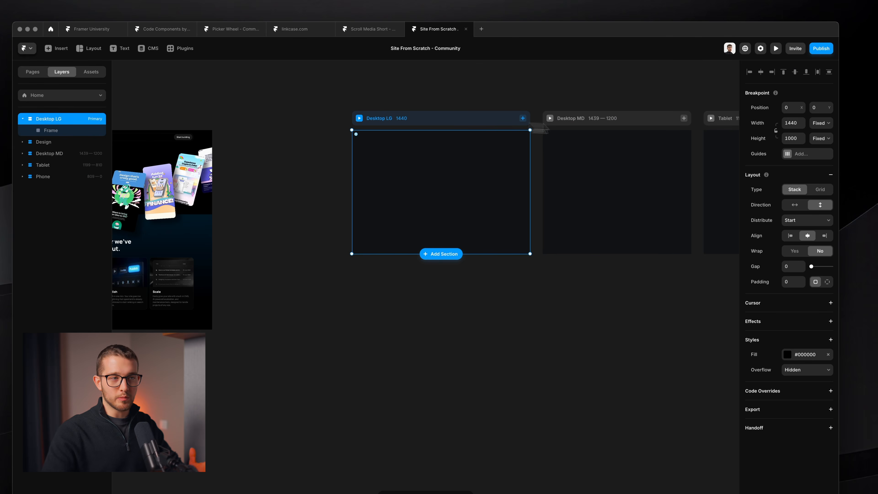
click(824, 164)
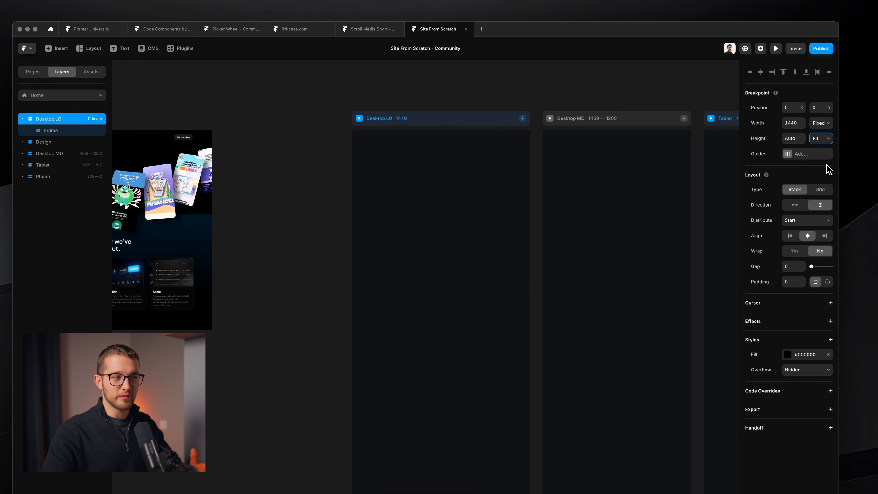
scroll(514, 279, down, 5)
- Shorten the frame inside Desktop LG to a height of about 2692
click(489, 276)
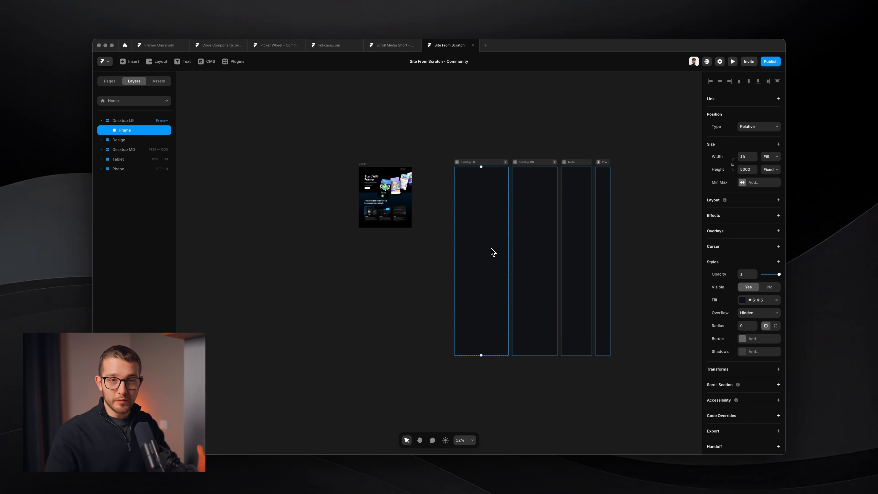
scroll(491, 255, up, 3)
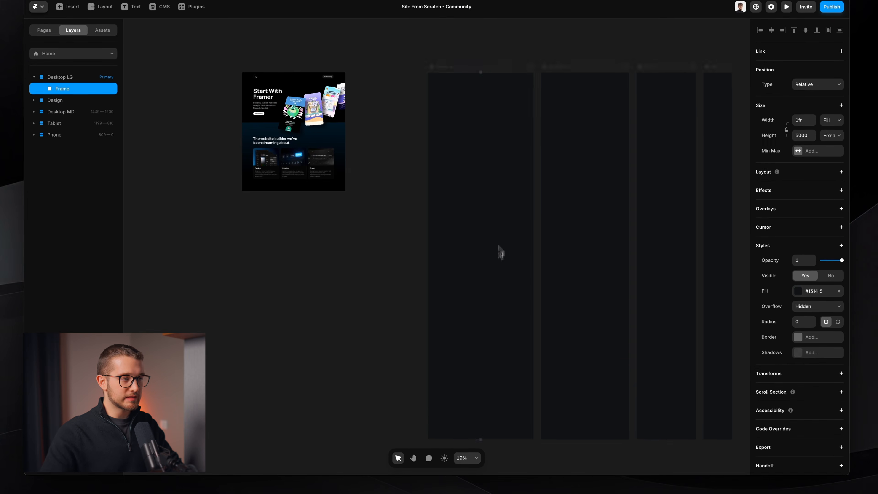
drag(484, 402, 486, 233)
scroll(460, 136, up, 4)
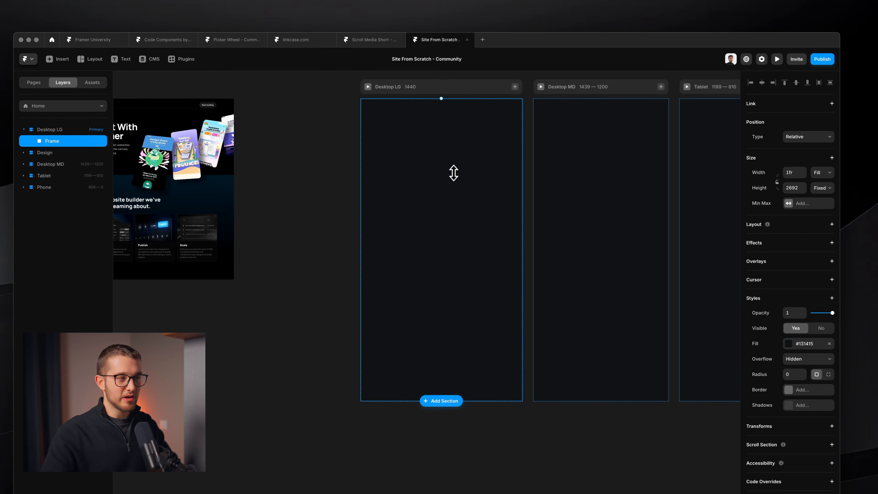
scroll(453, 172, down, 2)
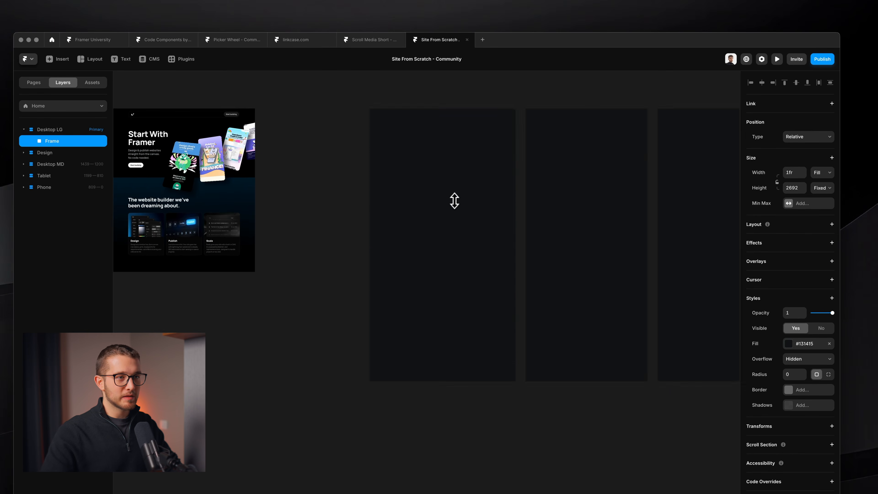
- Set the height of the frame inside Desktop LG to 2000 and rename it Main
click(793, 186)
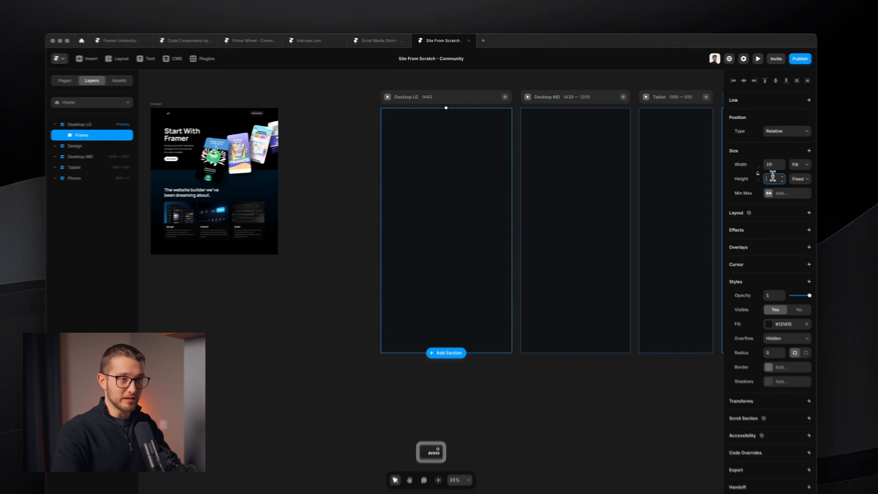
text(2000)
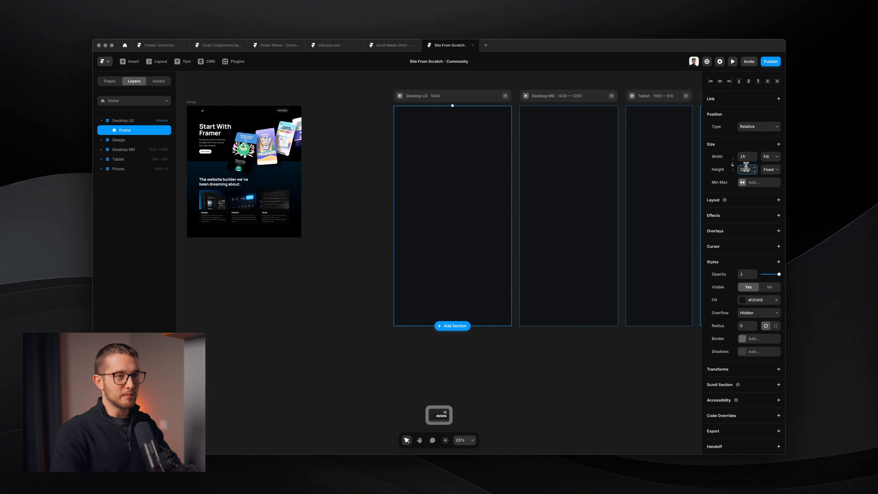
key(Return)
scroll(468, 135, up, 2)
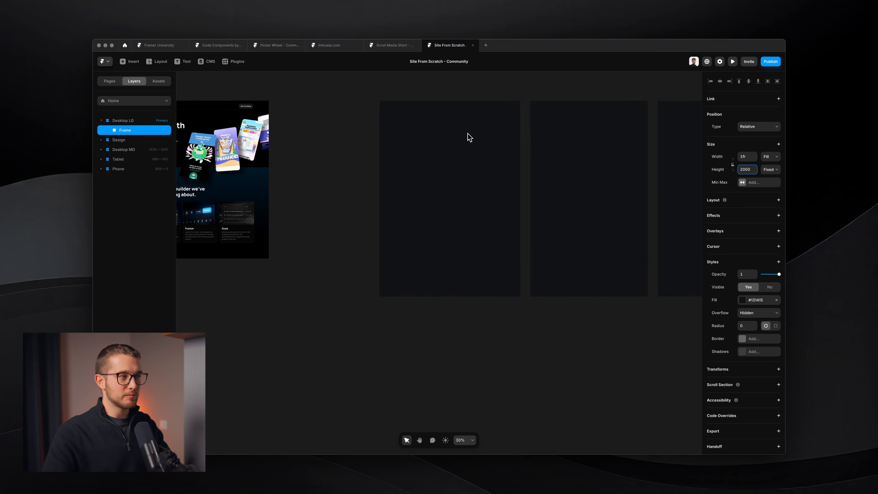
scroll(470, 138, up, 3)
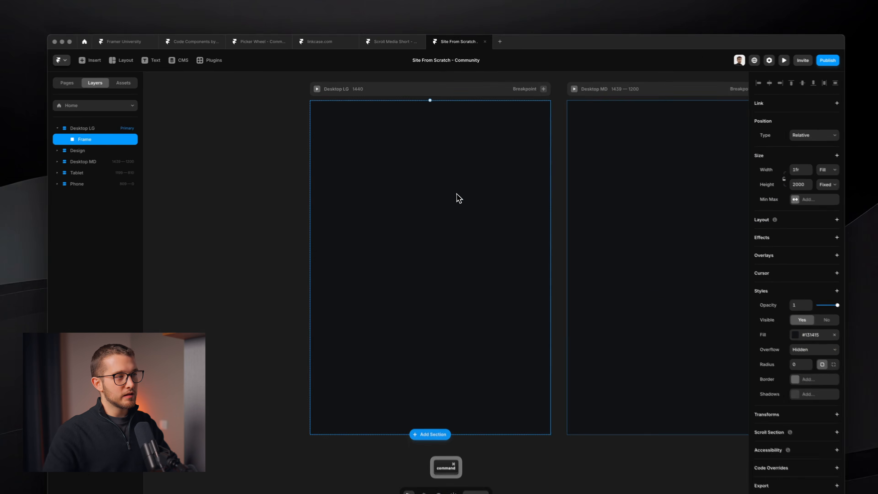
double_click(104, 143)
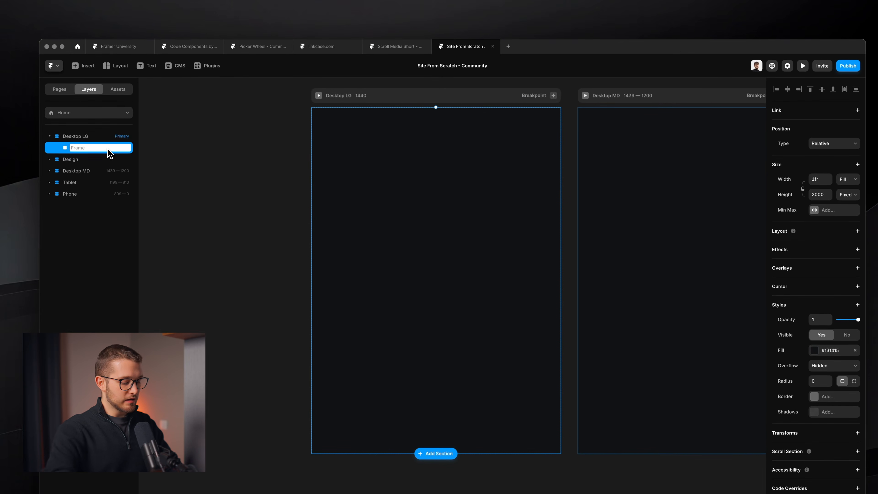
key(Return)
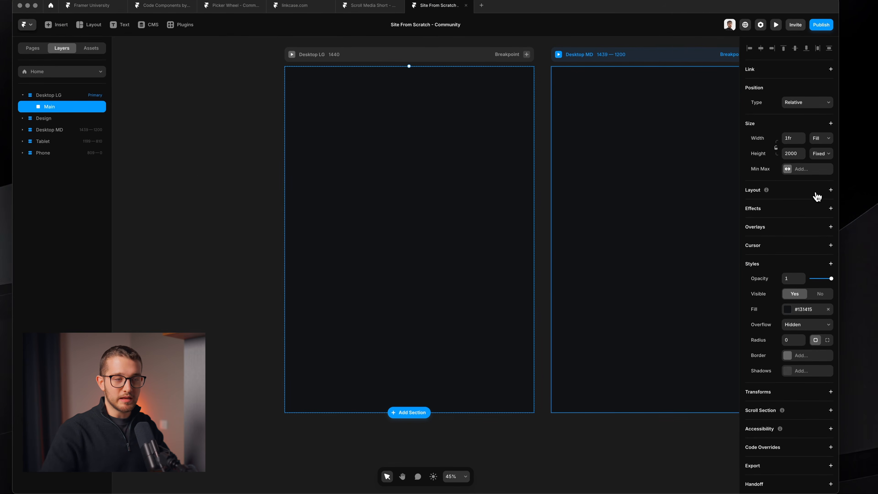
- Add a vertical stack layout to Main, distributed from Start with a gap of 0, and remove its fill
click(831, 190)
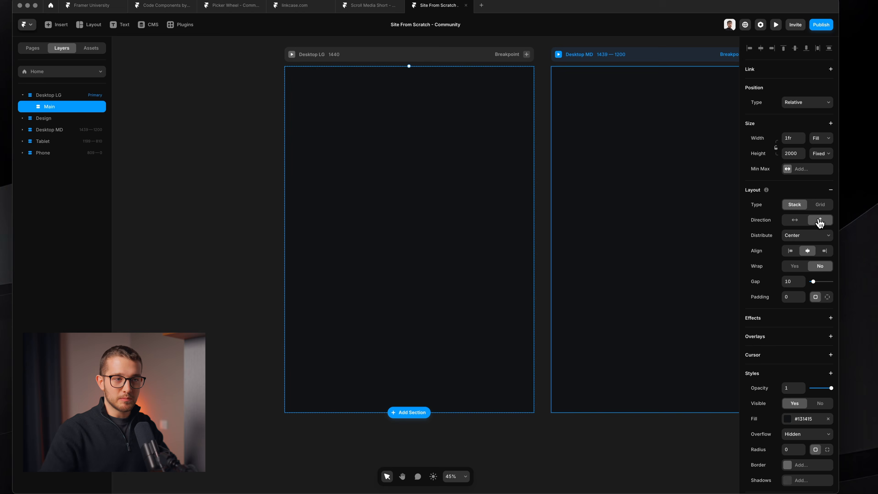
click(813, 237)
click(800, 245)
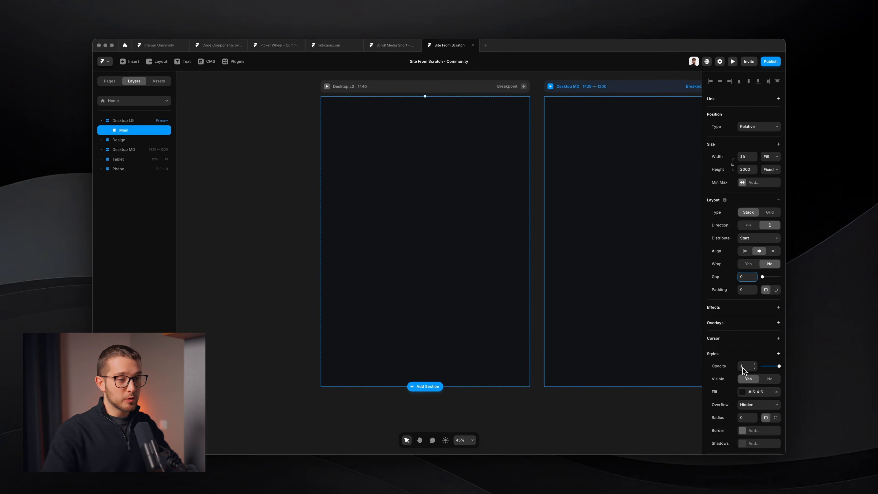
scroll(743, 369, down, 3)
click(776, 314)
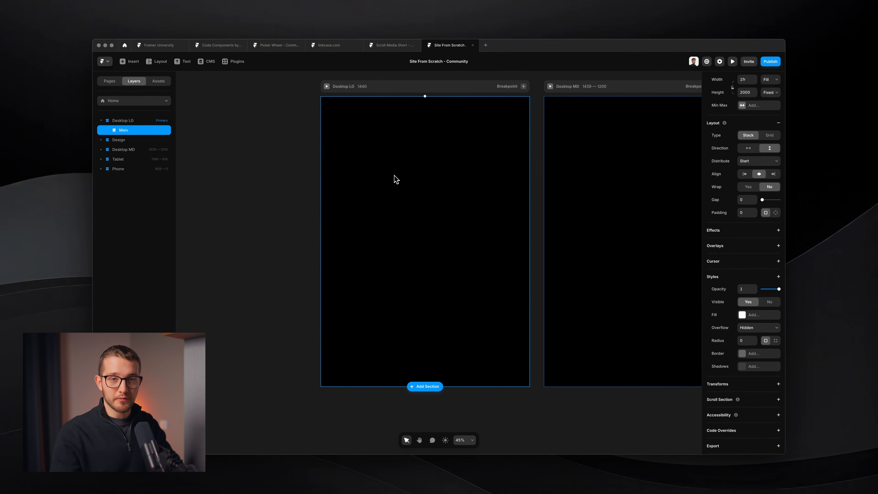
- Draw a frame of about 780 × 591 inside Main in the Desktop LG breakpoint
key(f)
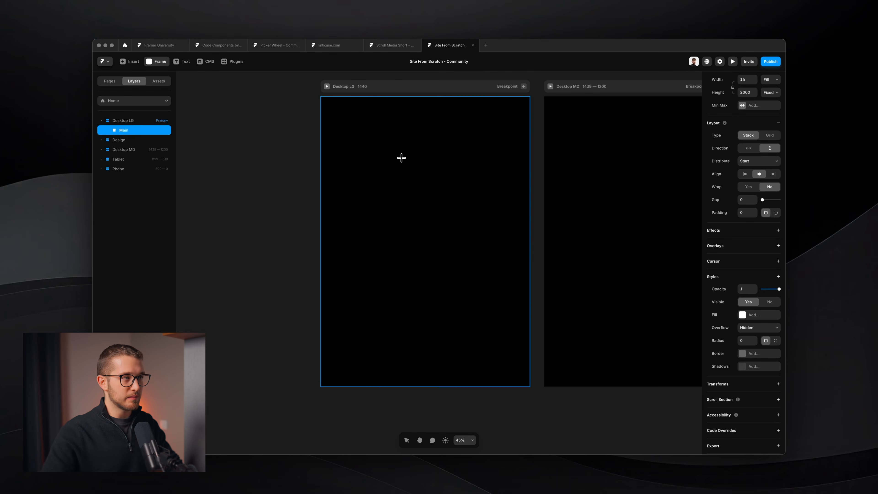
drag(376, 134, 489, 218)
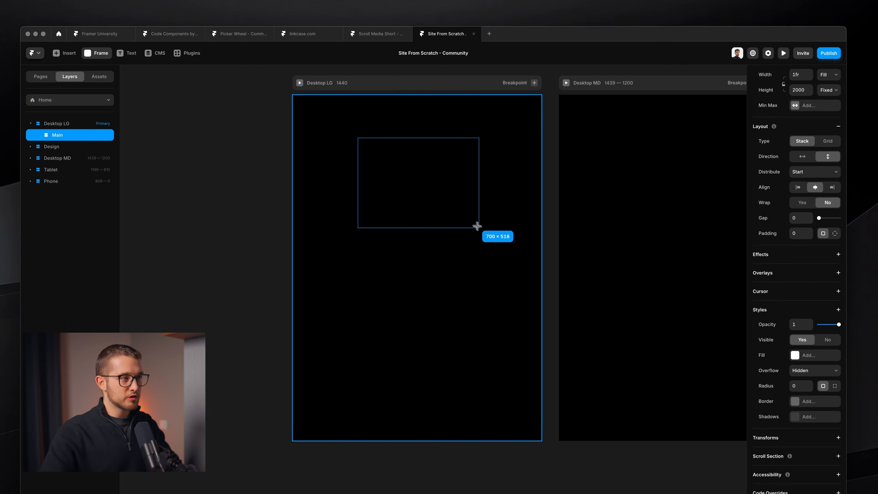
scroll(443, 157, up, 5)
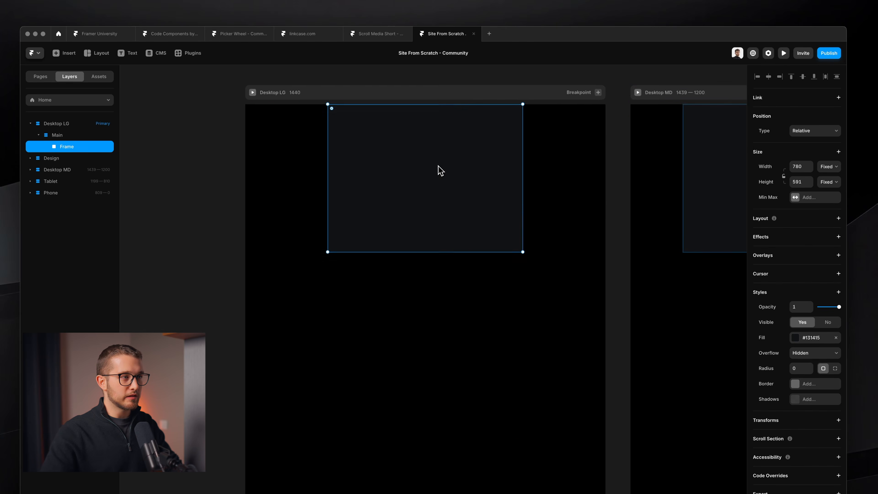
- Set the frame inside Main to Fill width and a fixed height of 700
click(826, 166)
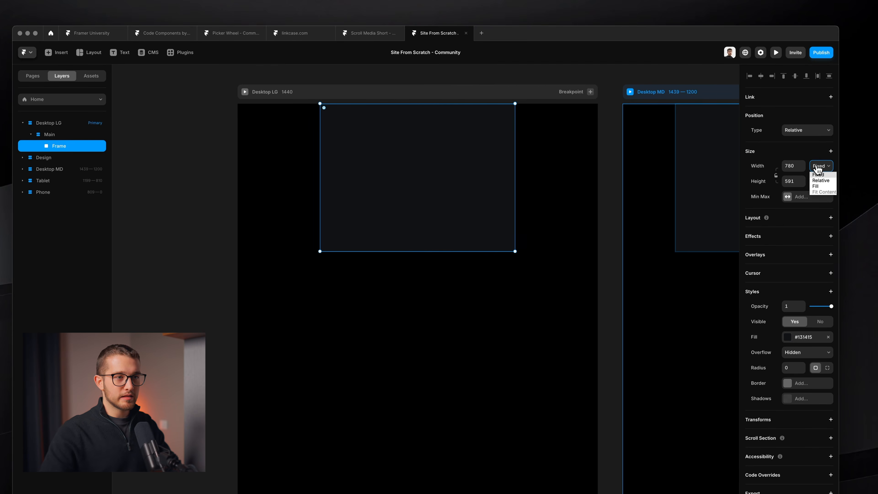
click(817, 187)
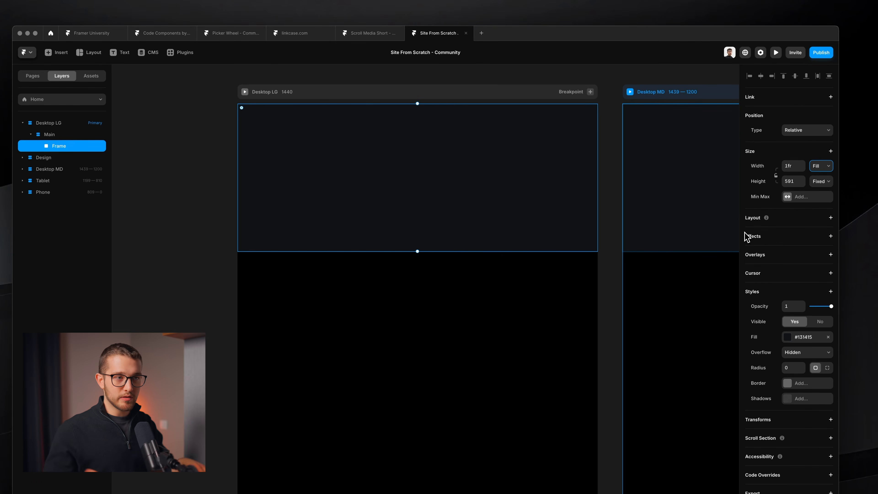
drag(802, 182, 801, 167)
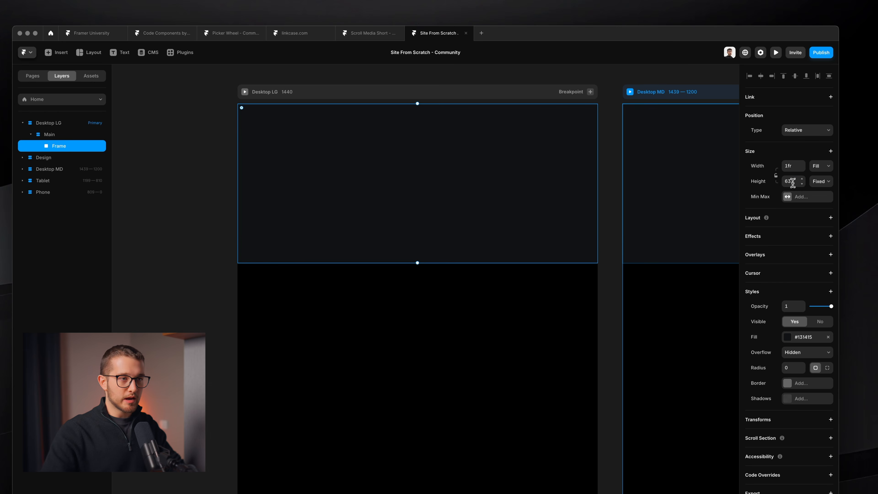
key(Return)
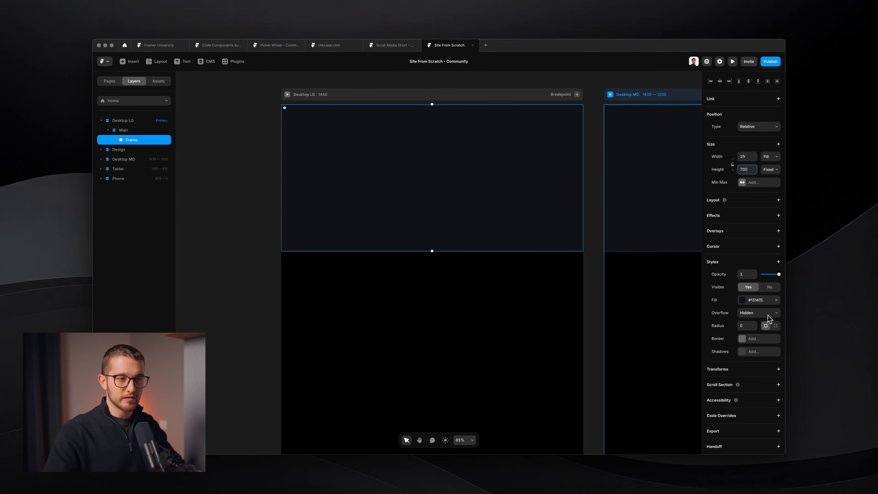
- Remove the fill from the frame inside Main and rename it Hero
click(776, 300)
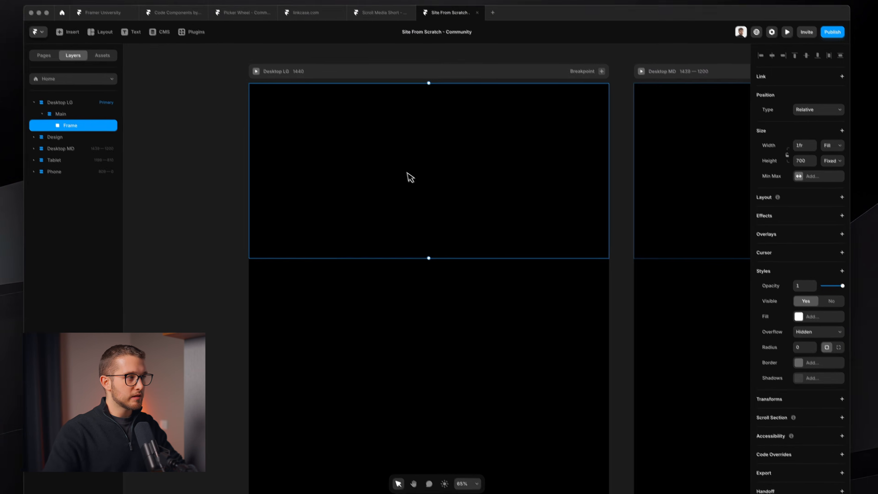
double_click(100, 126)
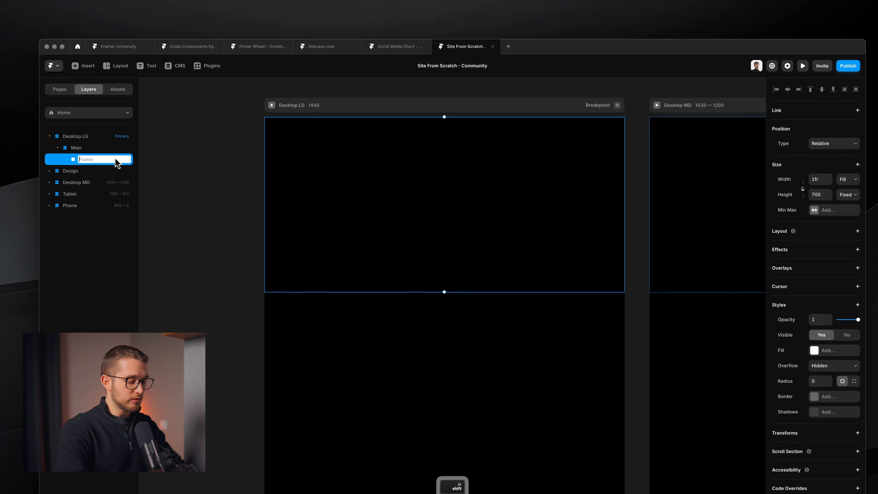
key(Return)
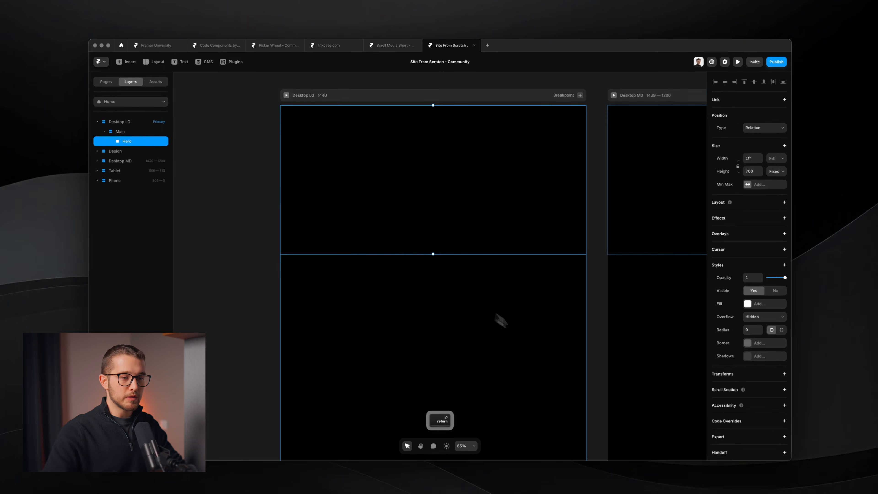
scroll(429, 182, up, 1)
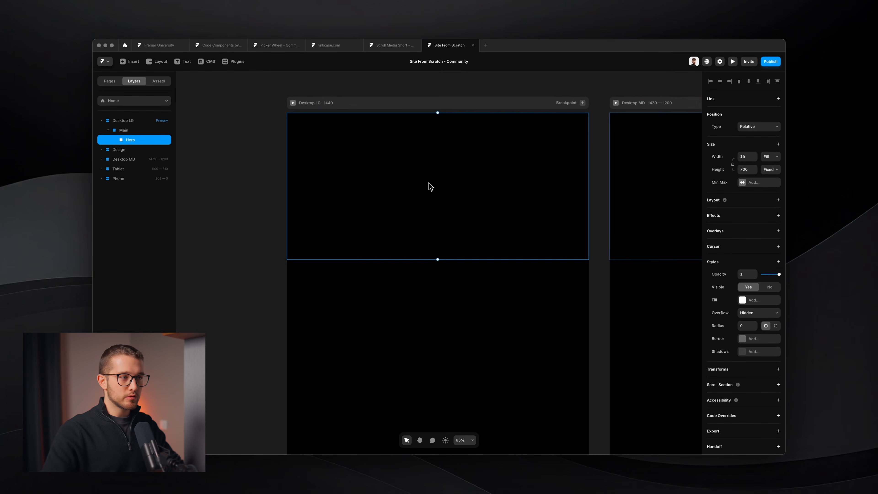
- Add a horizontal stack layout to the Hero frame
scroll(431, 187, up, 3)
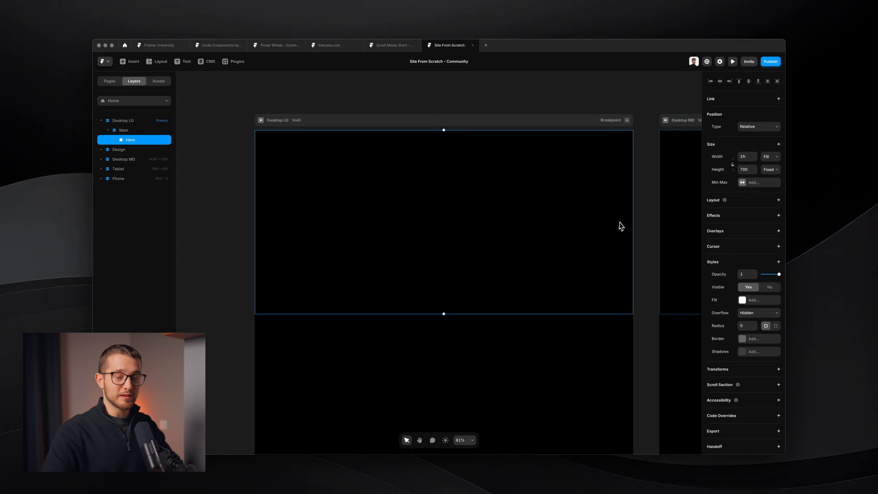
click(762, 203)
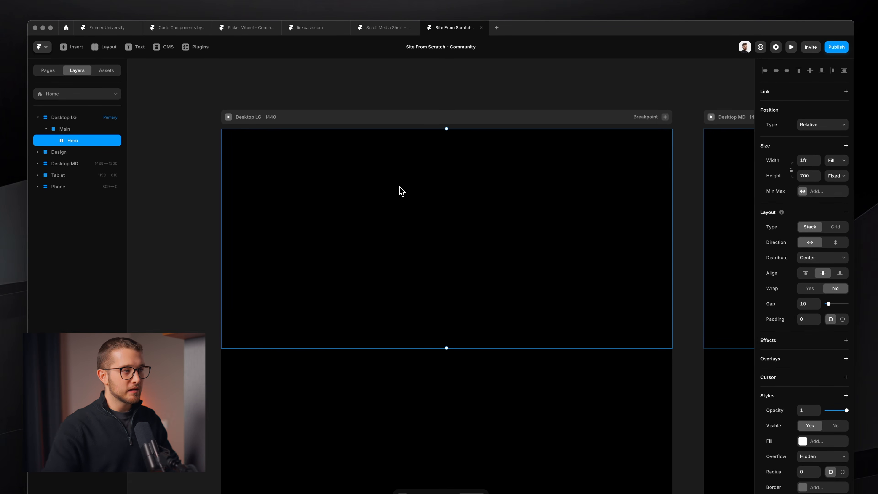
- Check the reference heading in the Design frame and add the text "Start With Framer" inside Hero in Desktop LG
scroll(400, 186, down, 3)
scroll(400, 187, right, 20)
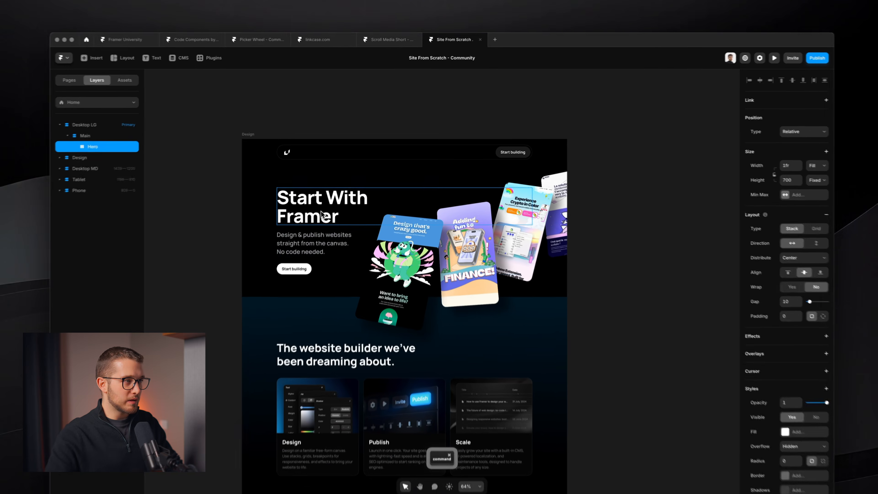
click(329, 193)
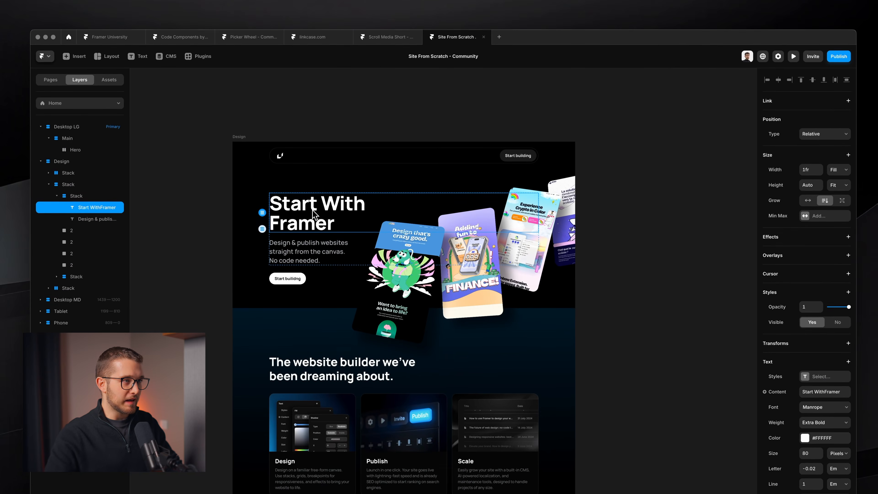
click(362, 141)
scroll(361, 138, right, 20)
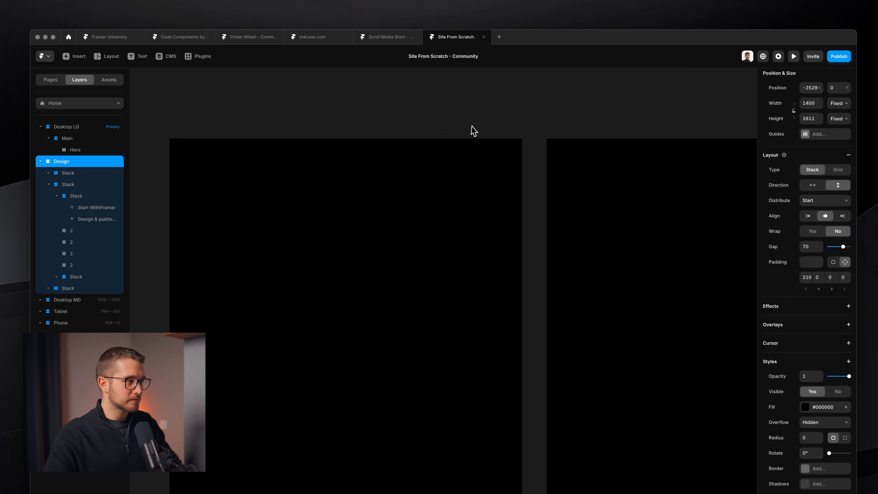
scroll(463, 155, left, 5)
key(t)
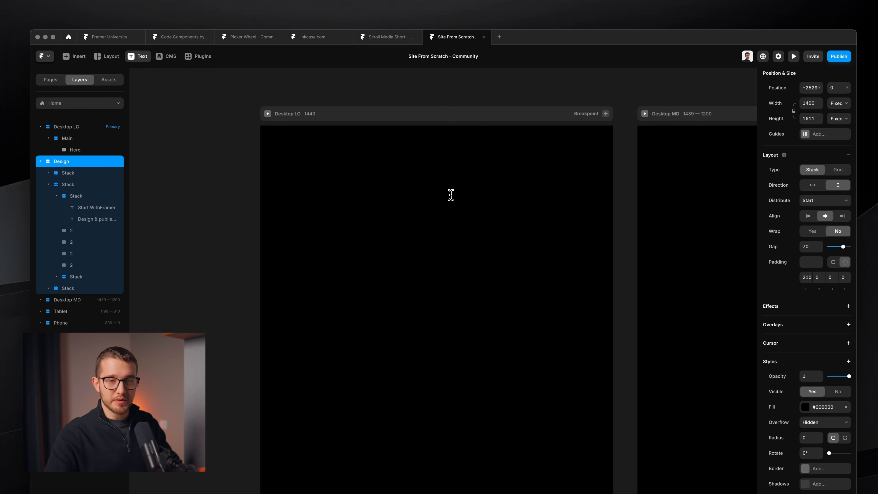
click(416, 204)
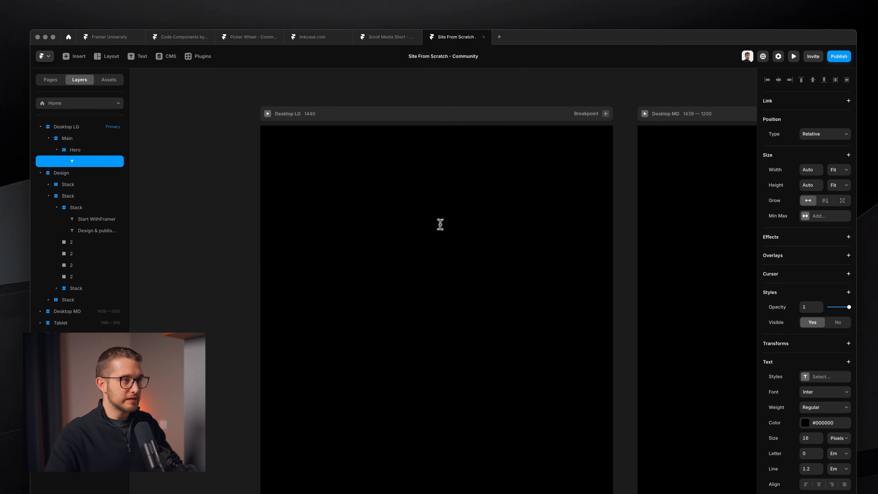
text(Start With Framer)
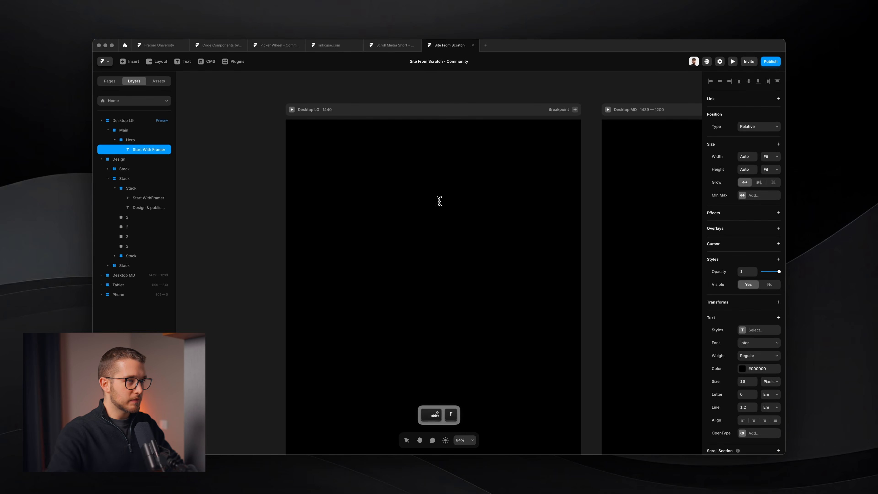
- Set the Hero heading's text color to #FFFFFF and its size to 90 pixels
scroll(413, 221, up, 5)
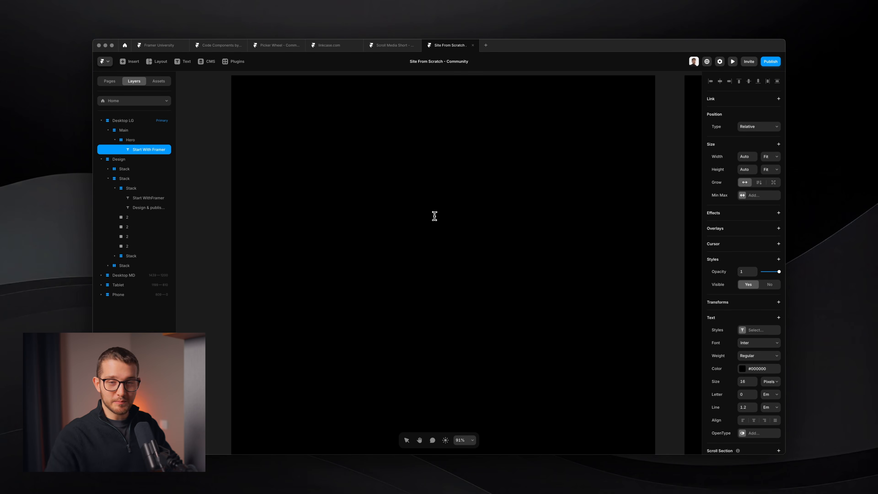
key(super+a)
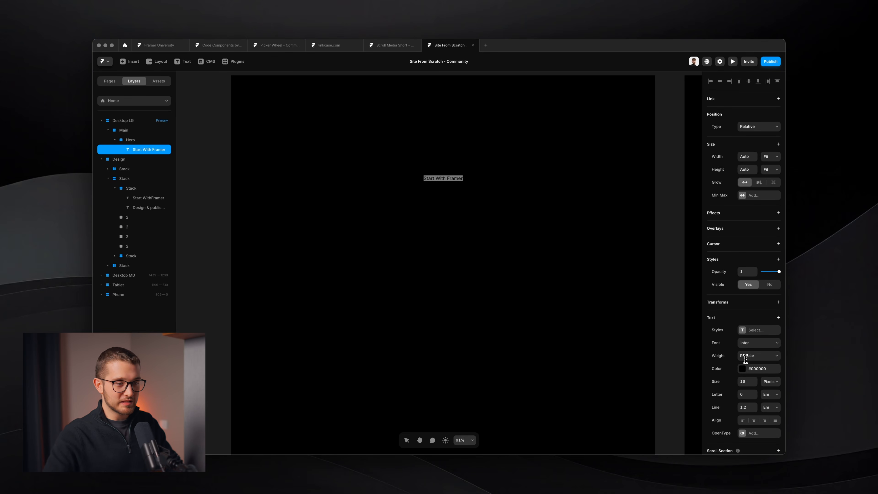
click(745, 369)
drag(646, 371, 518, 247)
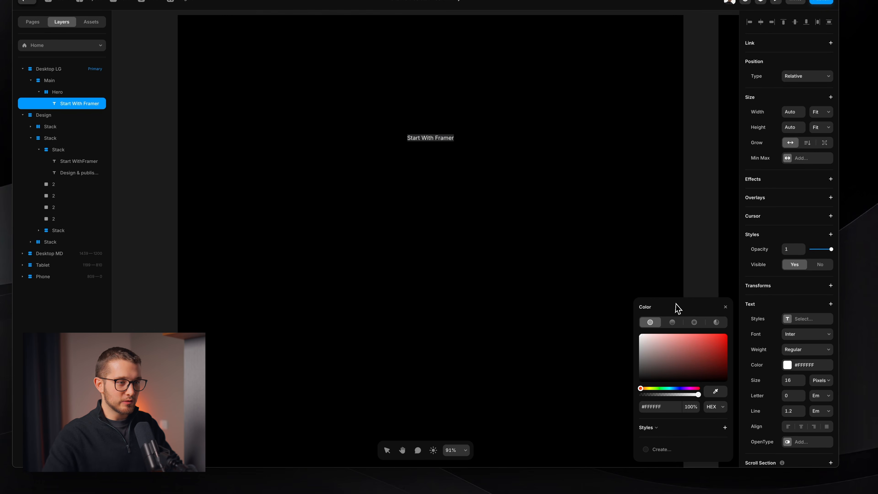
click(724, 307)
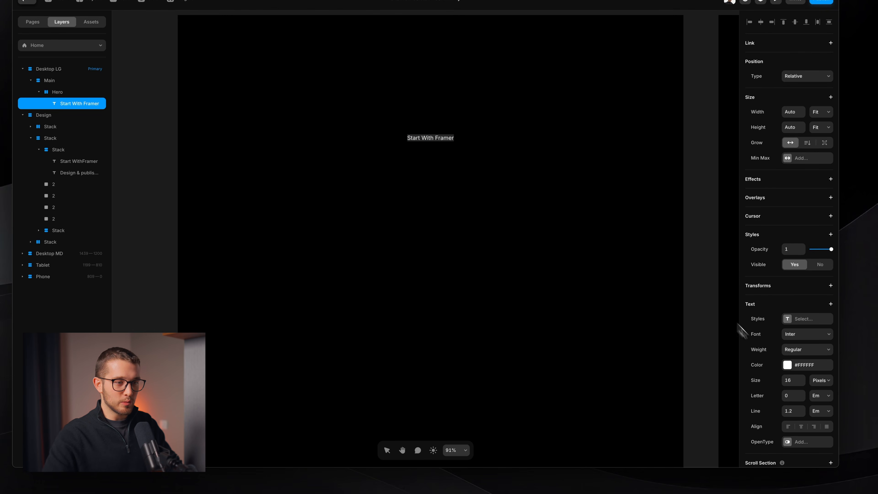
click(795, 380)
text(90)
key(Return)
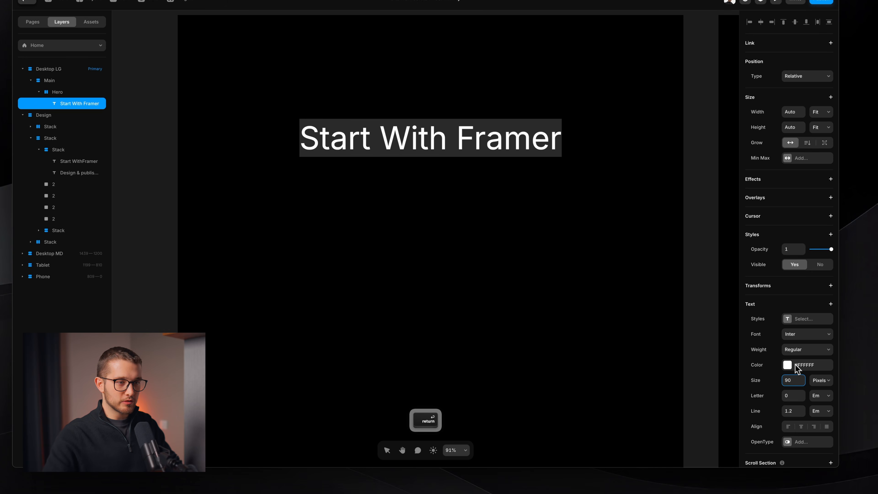
- Change the Hero heading's font to Manrope with Extra Bold weight
click(804, 337)
text(man)
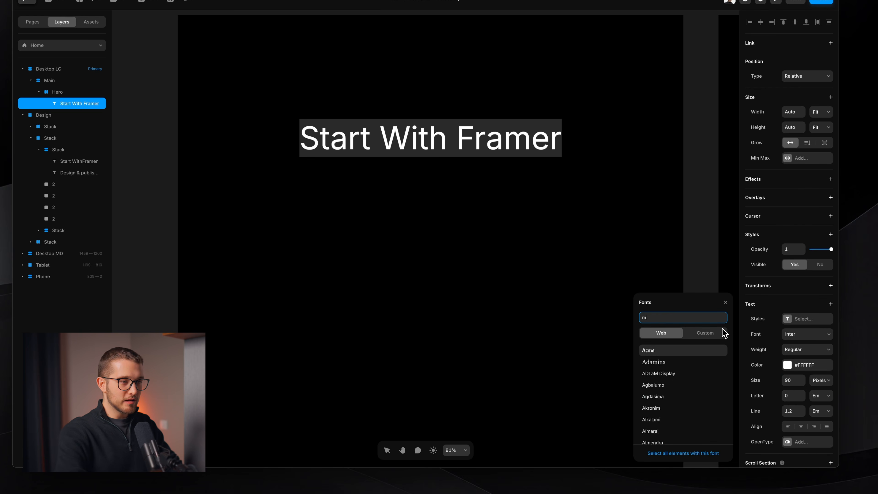
key(BackSpace)
key(BackSpace)
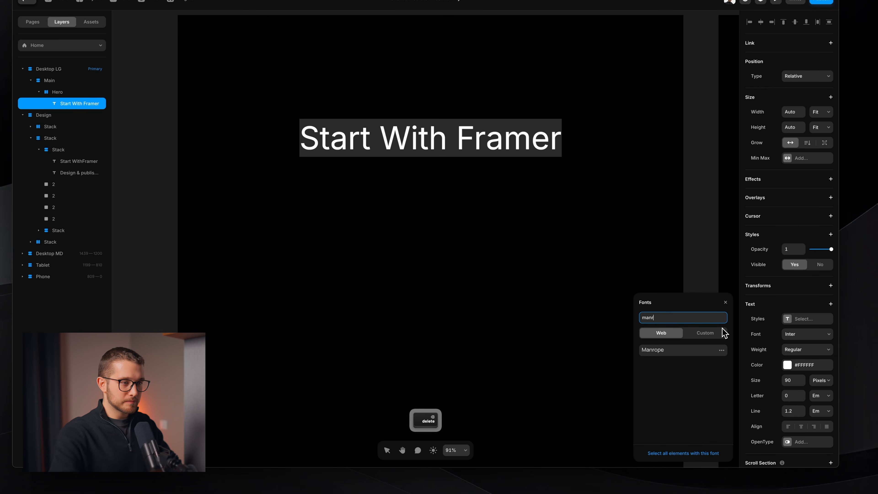
click(708, 350)
click(807, 349)
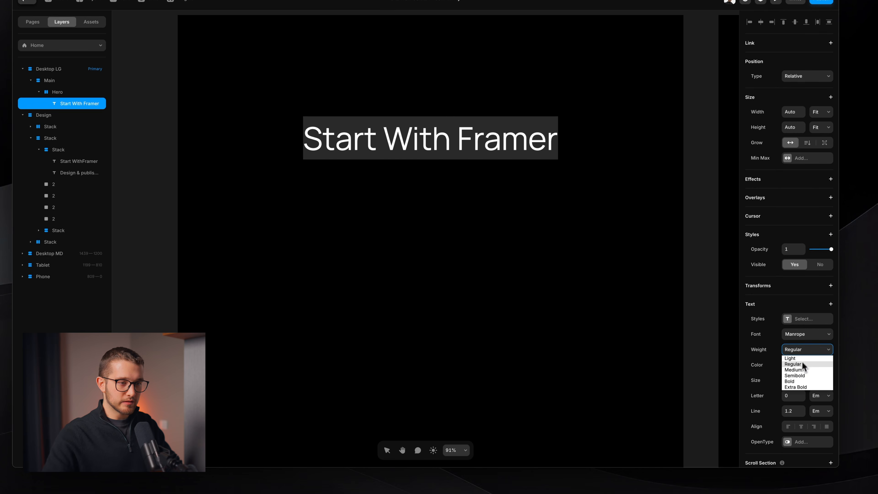
click(800, 386)
- Match the Hero heading to the Design reference with size 80, letter spacing -0.02 em and line height 1 em
scroll(578, 353, down, 5)
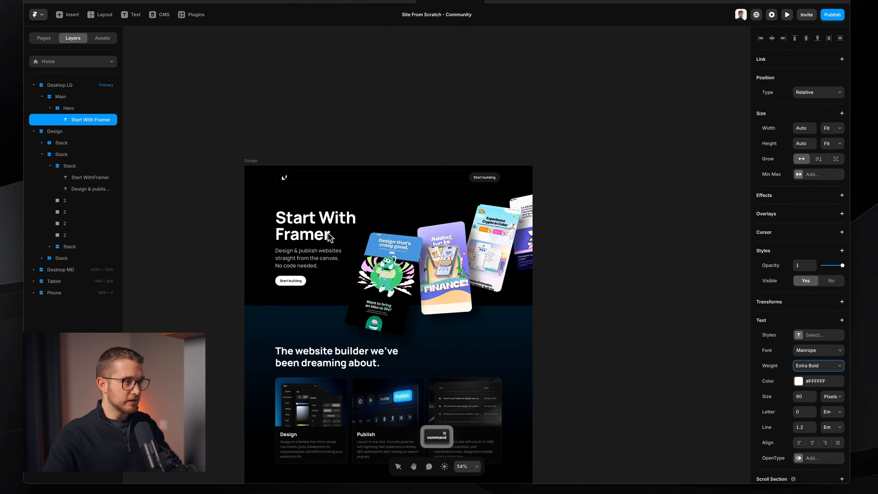
click(330, 237)
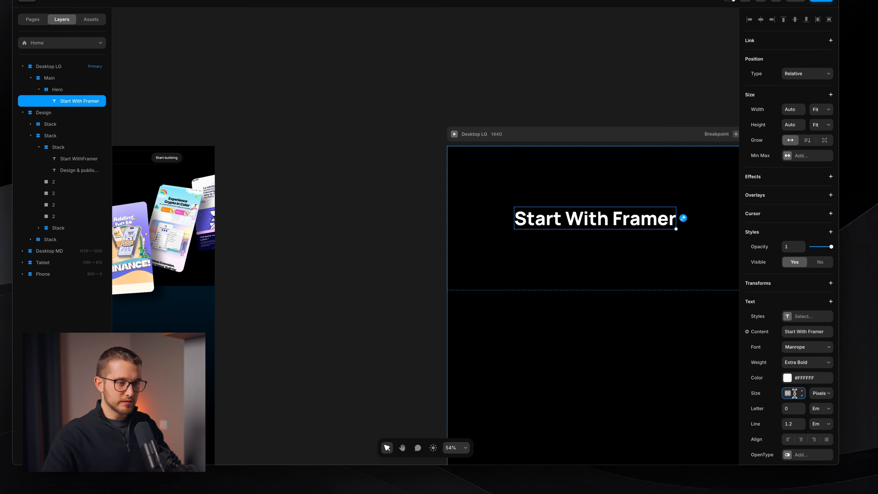
text(80)
key(Return)
click(801, 411)
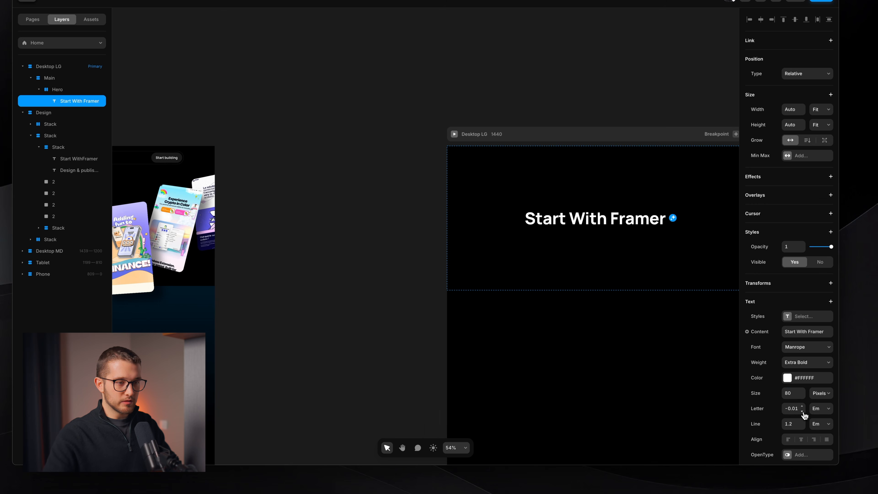
click(802, 411)
scroll(695, 340, right, 2)
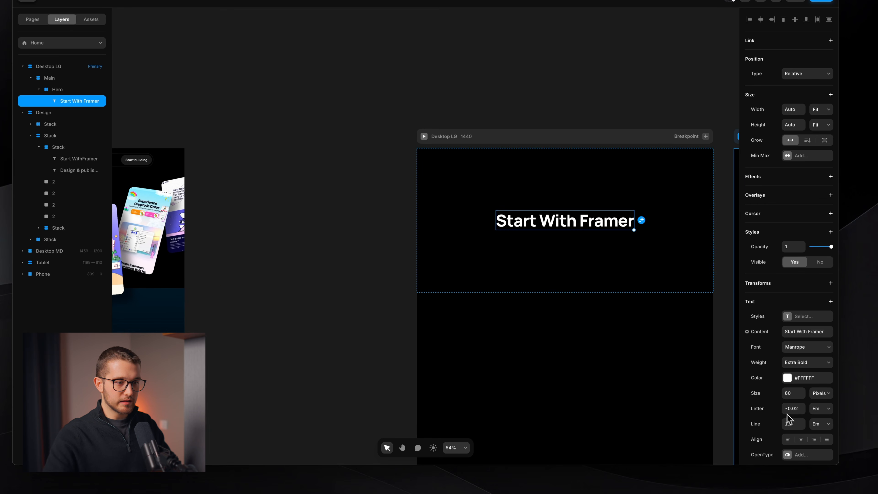
click(802, 429)
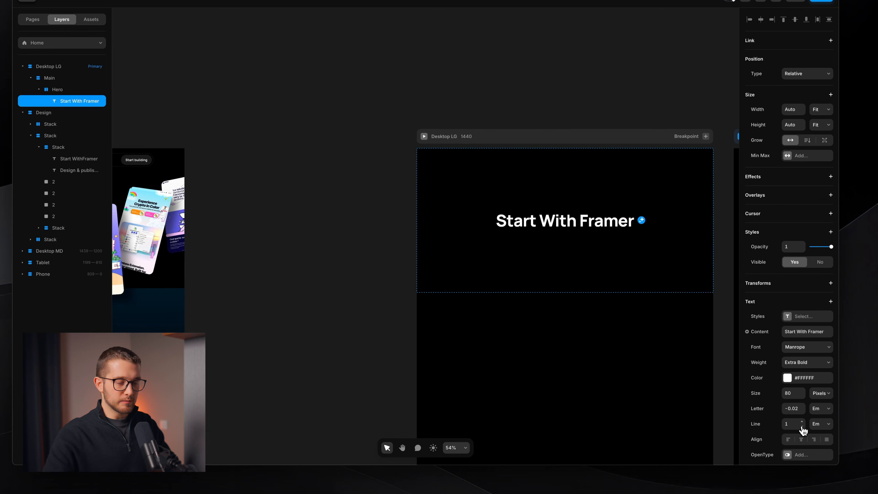
- Break the Hero heading into two lines, replacing the space before "Framer" with a line break
double_click(610, 224)
click(586, 222)
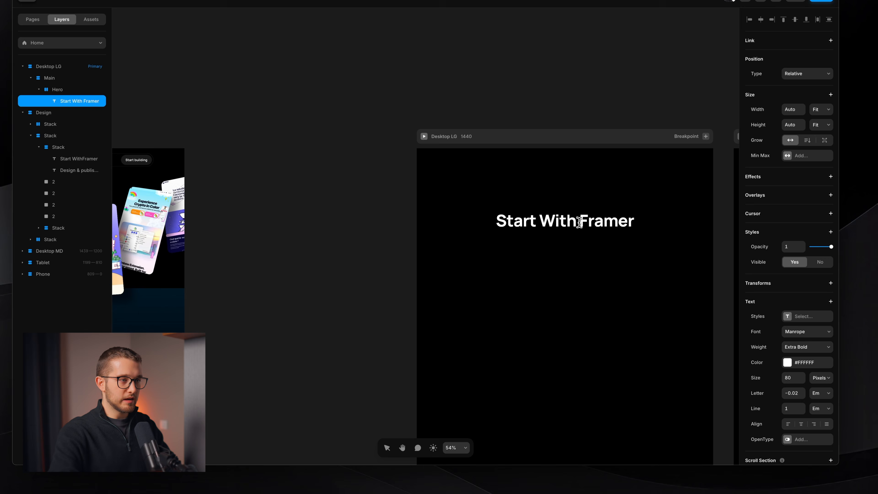
key(BackSpace)
key(shift+Return)
key(Escape)
scroll(582, 195, up, 2)
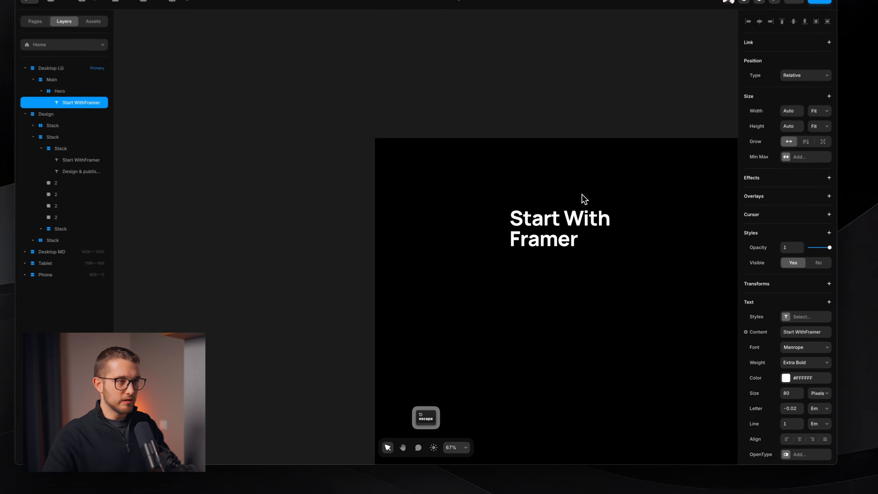
scroll(543, 251, down, 4)
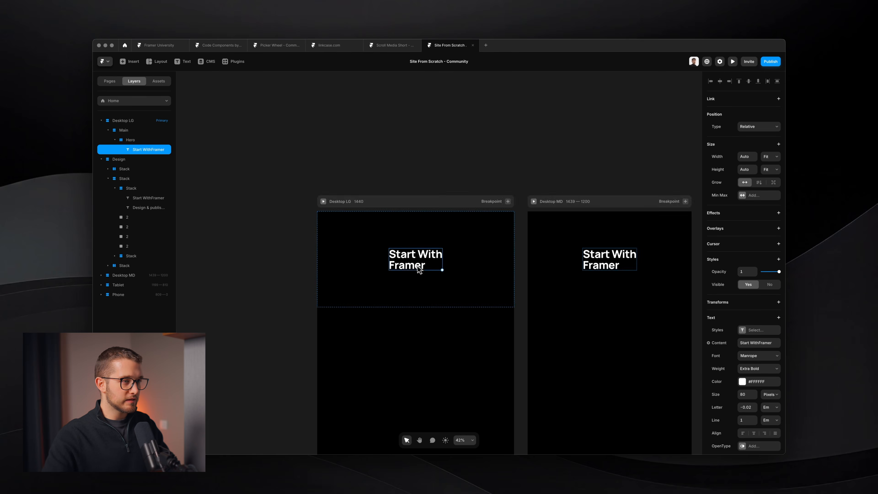
scroll(416, 265, up, 3)
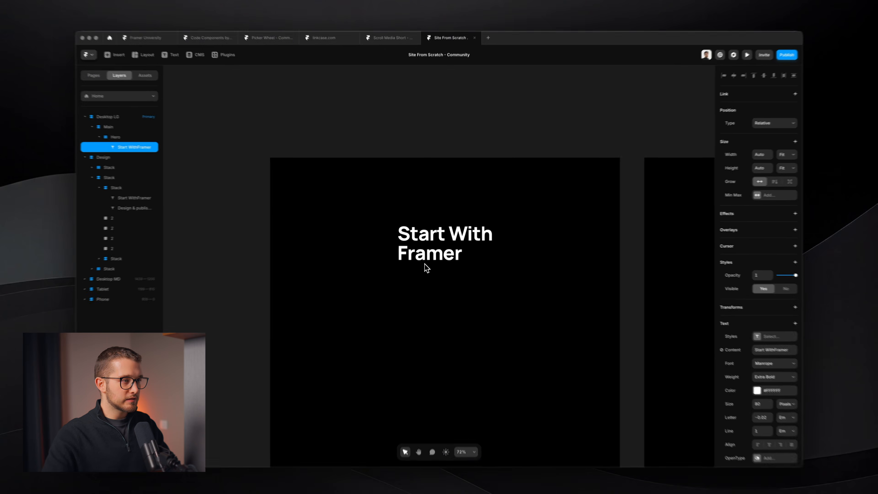
- Duplicate the "Start With Framer" heading inside Hero
key(super+d)
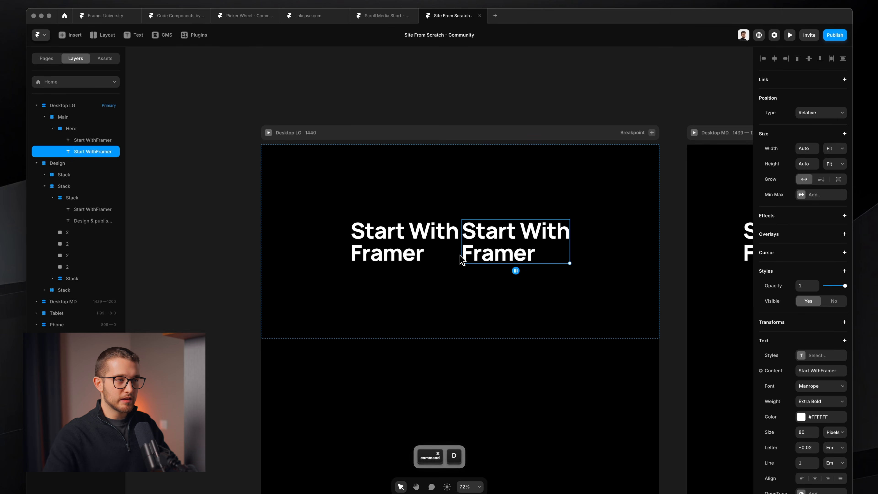
double_click(500, 242)
key(Escape)
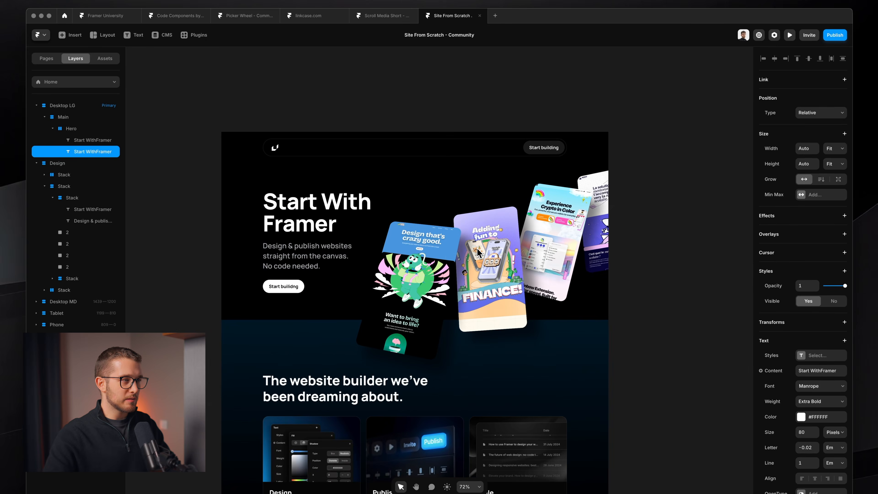
- Replace the duplicated heading's text with the Design subheading as plain text: "Design & publish websites straight from the canvas. No code needed."
click(307, 274)
super+click(308, 258)
key(super+c)
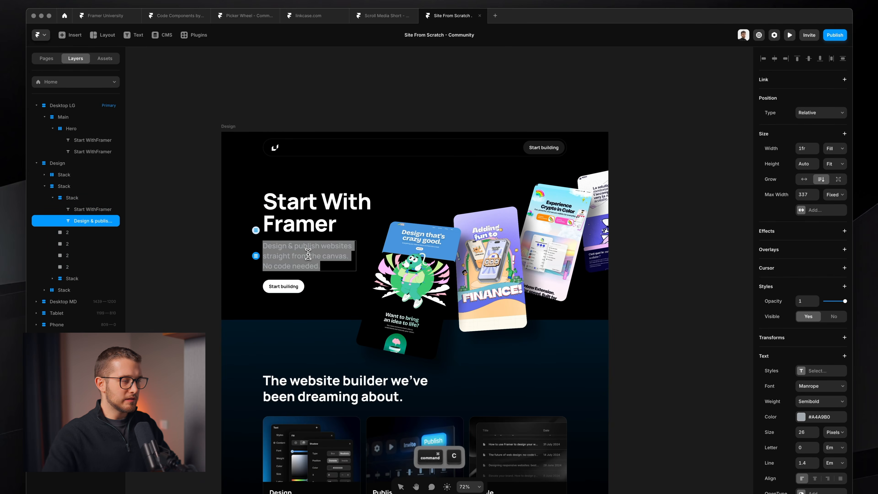
key(alt+space)
key(super+v)
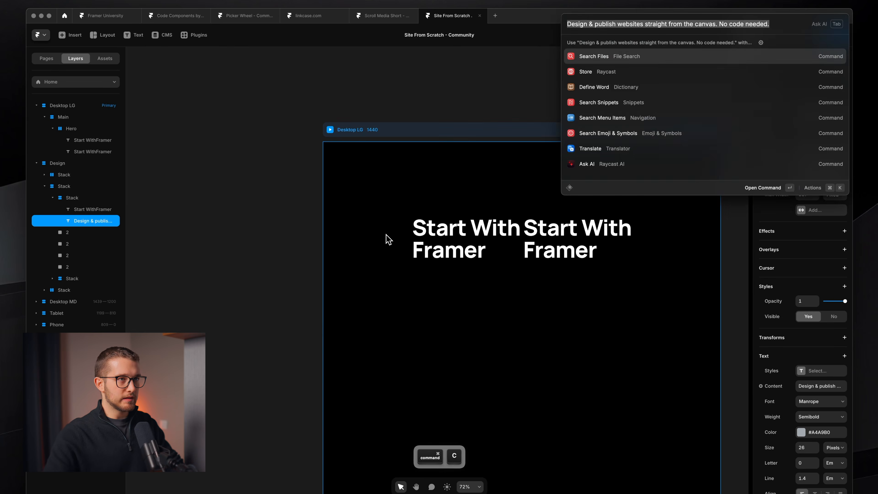
key(Escape)
click(556, 240)
double_click(555, 240)
key(super+a)
key(super+v)
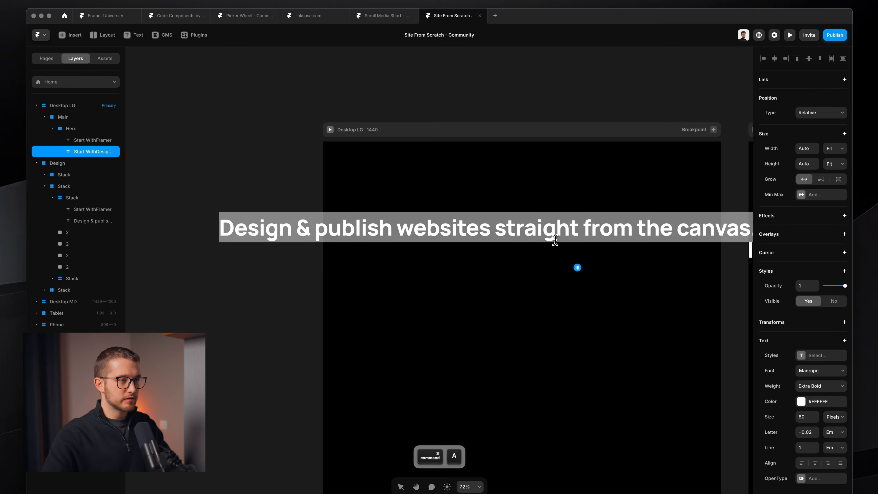
key(Escape)
- Set the Hero subheading's text size to 26 pixels
scroll(558, 246, right, 2)
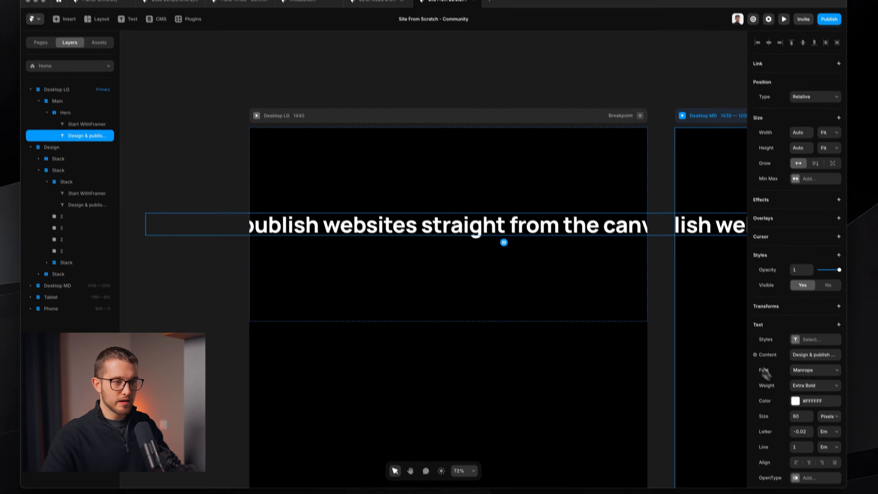
click(810, 433)
key(shift+Down)
key(shift+Down)
key(shift+Down)
key(shift+Down)
key(shift+Down)
key(shift+Down)
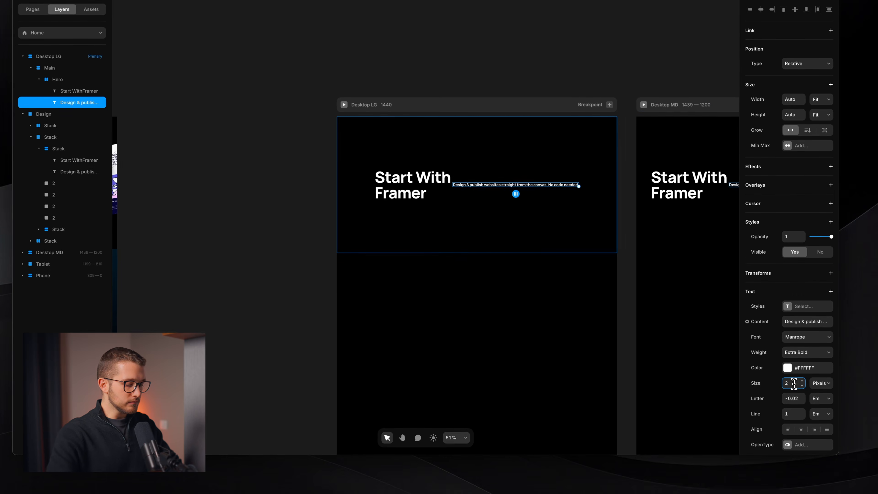
click(795, 394)
text(26)
key(Return)
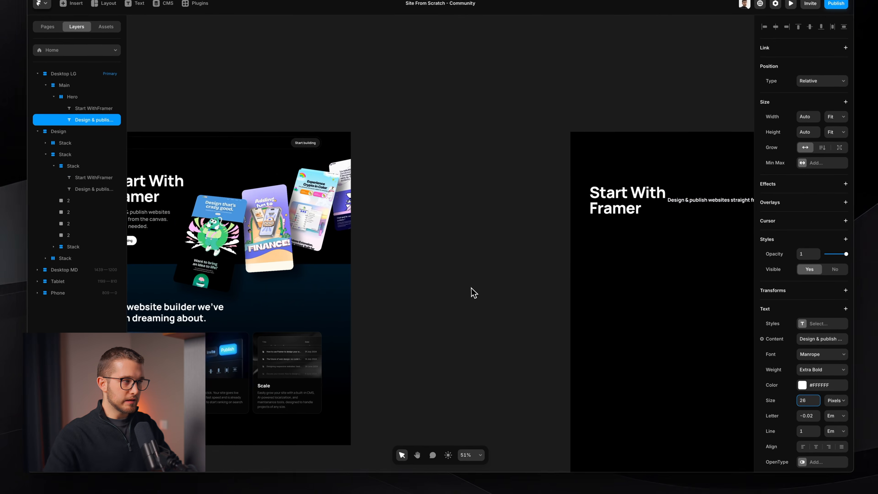
- Copy the text color #A4A9B0 from the Design subheading and apply it to the Hero subheading
super+click(143, 203)
click(818, 394)
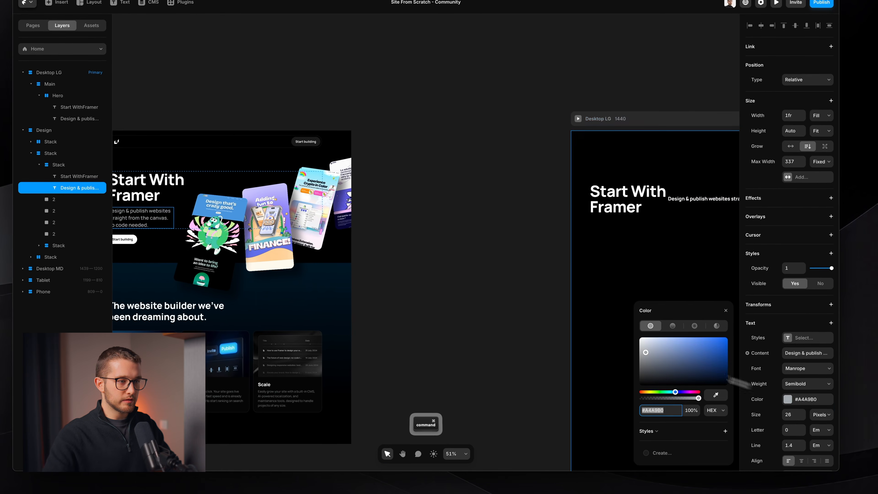
click(690, 203)
scroll(687, 201, right, 6)
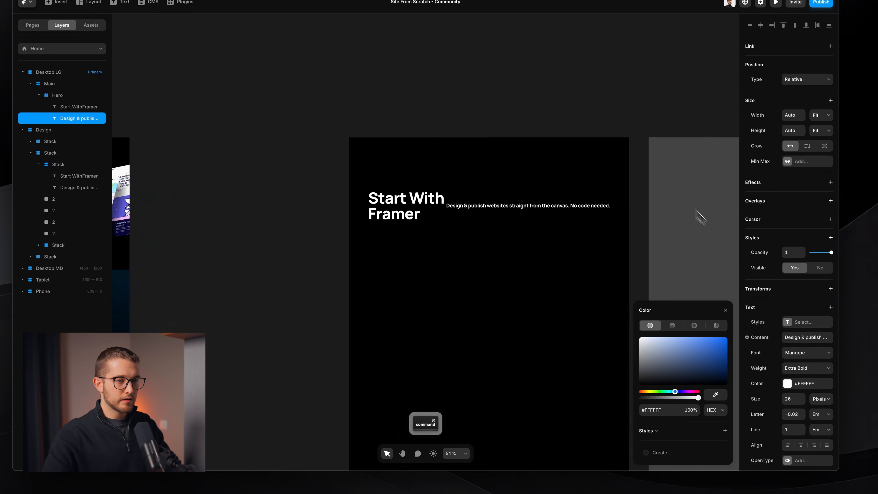
click(808, 384)
click(788, 384)
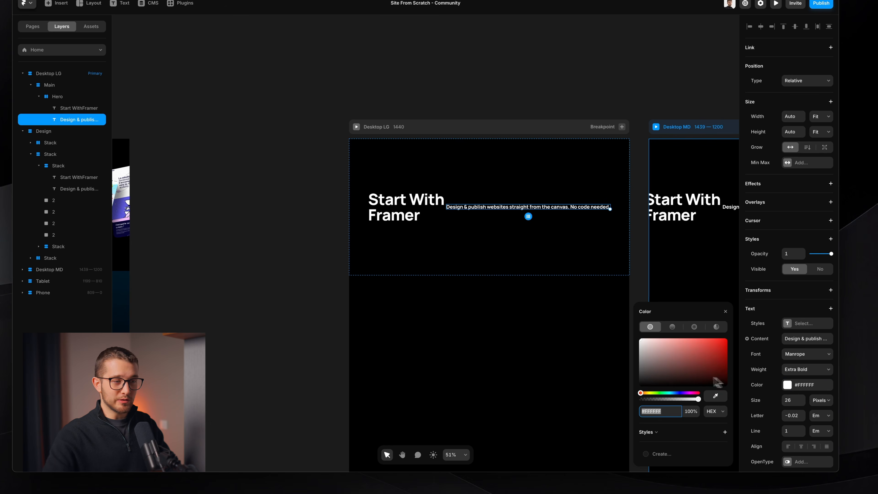
key(super+v)
key(Return)
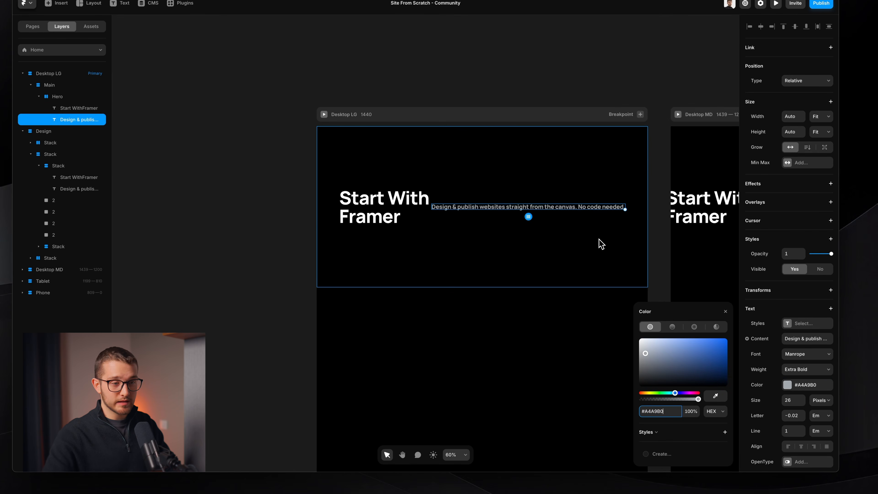
- Set the Hero subheading's font weight to Semibold
click(797, 371)
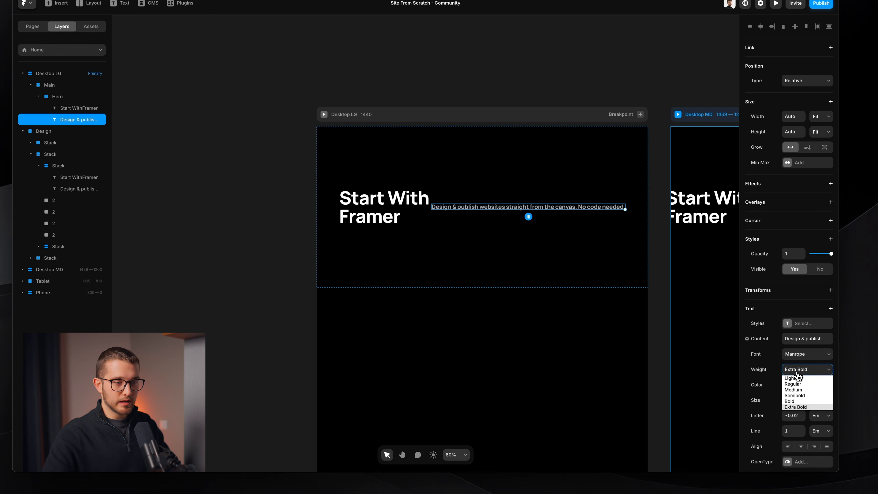
click(800, 395)
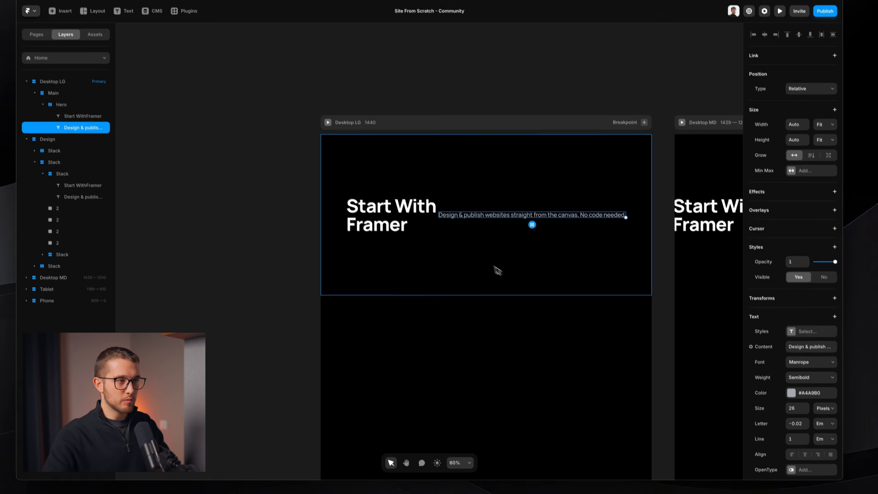
scroll(519, 204, up, 2)
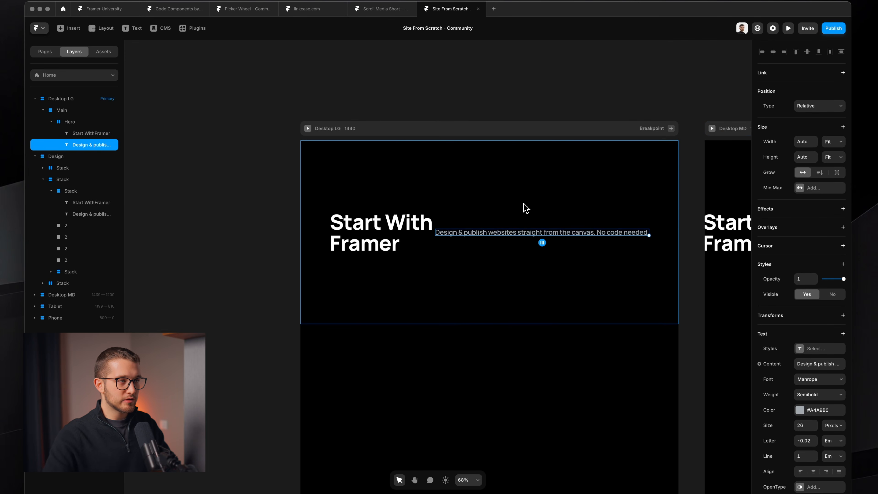
- Examine how the heading and subheading are grouped in the Design reference
scroll(524, 204, down, 3)
scroll(525, 206, left, 15)
scroll(504, 211, up, 5)
key(shift+super+4)
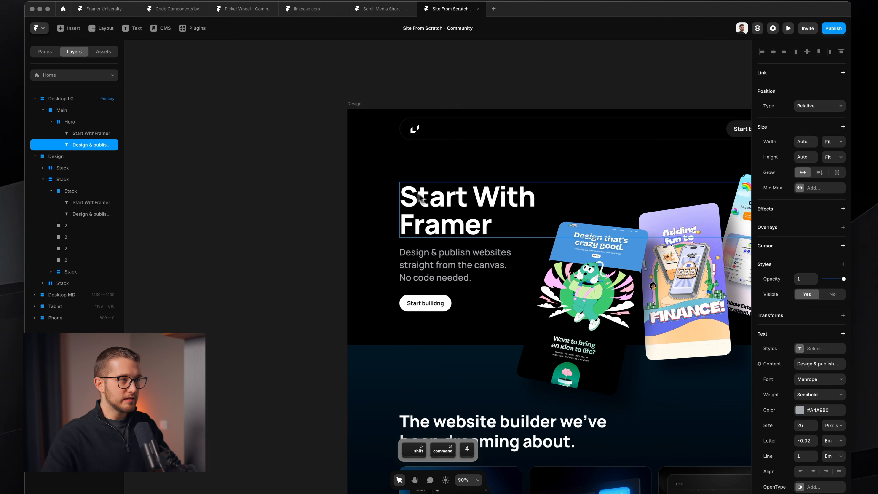
drag(395, 184, 528, 280)
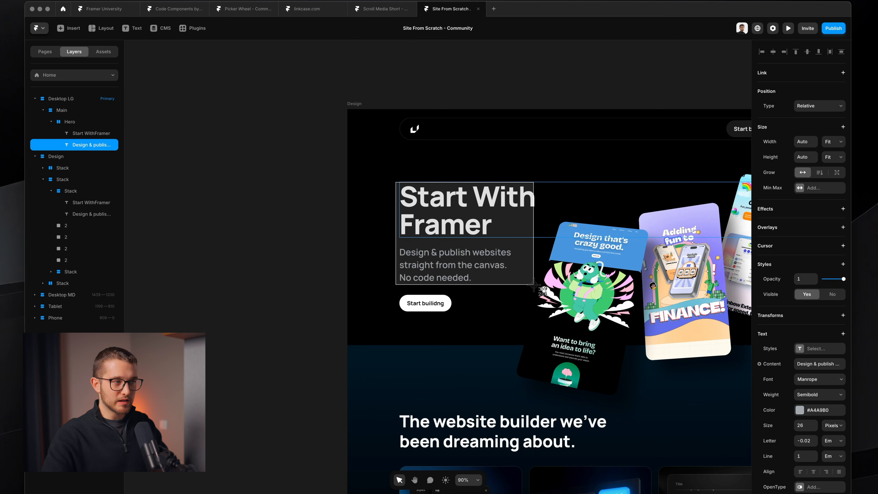
key(Escape)
- Wrap the Hero heading and subheading together in a stack
scroll(531, 284, right, 20)
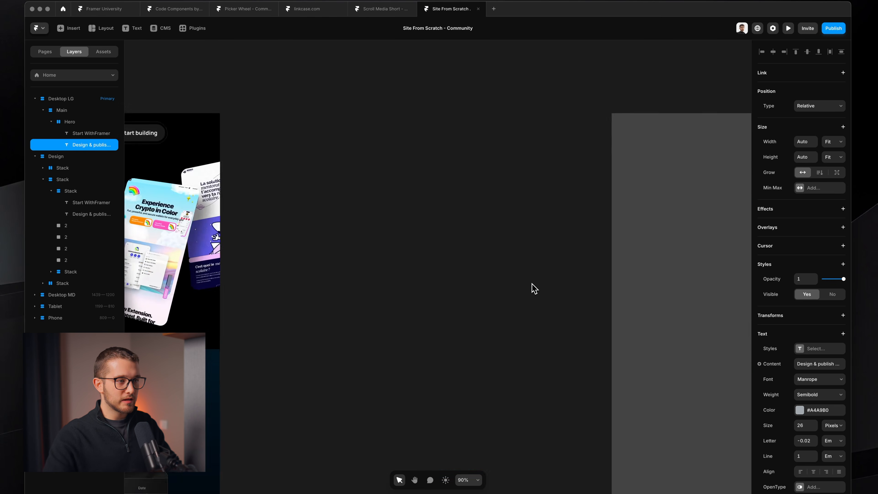
scroll(532, 284, down, 3)
scroll(531, 284, right, 5)
scroll(383, 295, left, 5)
scroll(386, 298, up, 3)
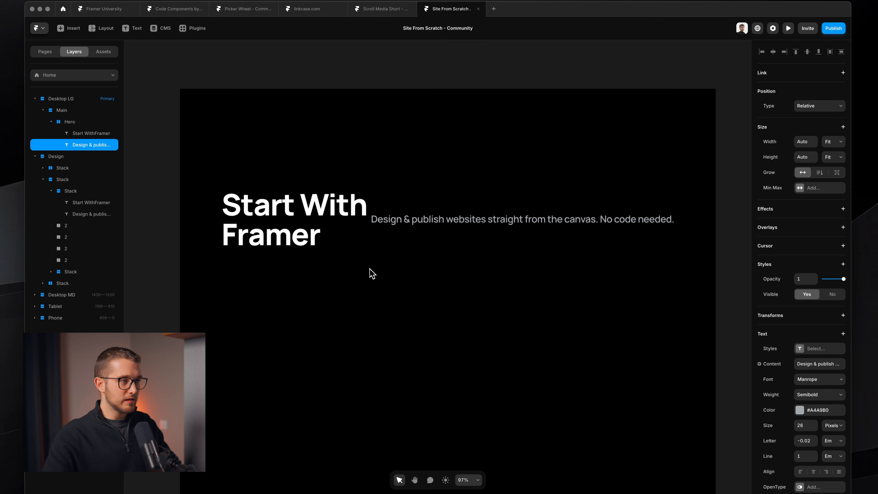
click(320, 228)
shift+click(407, 226)
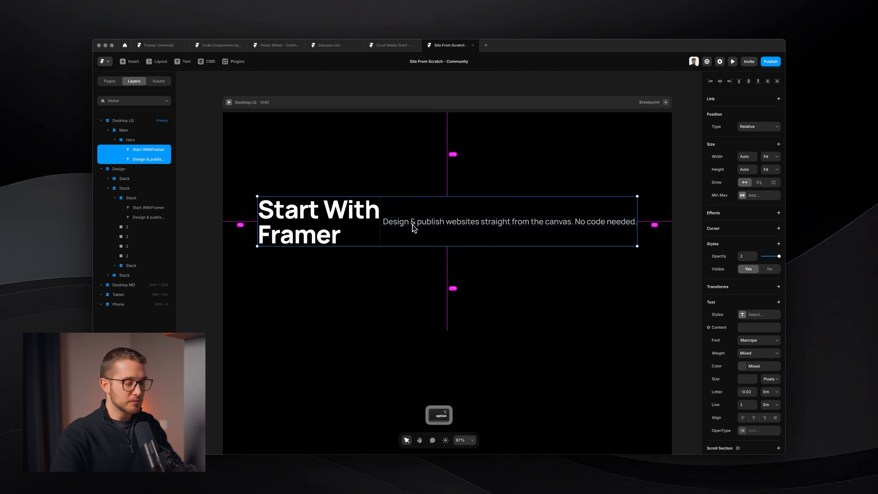
key(alt+super+Return)
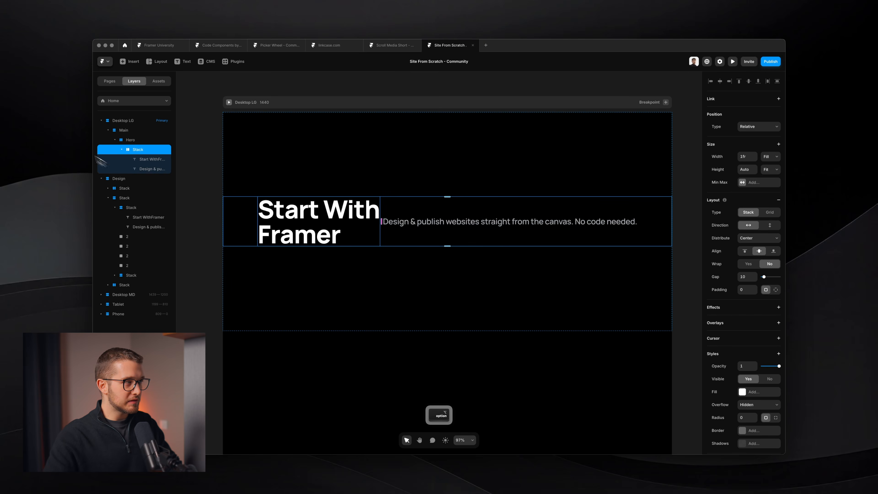
- Rename the stack around the Hero texts as "Title + Sub" and set its direction to vertical
click(148, 160)
click(150, 169)
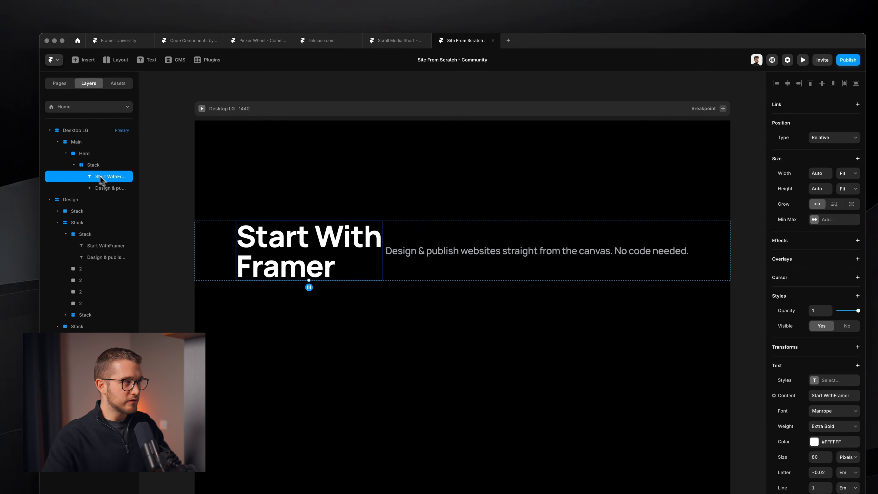
click(99, 165)
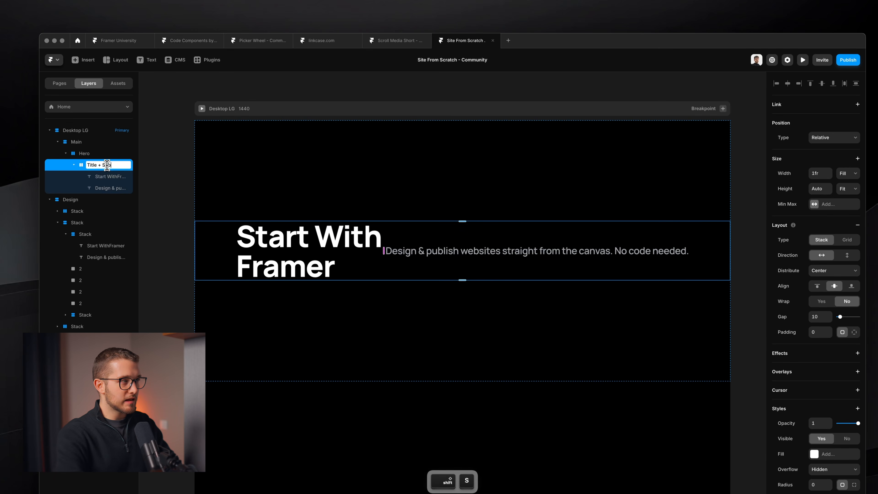
key(Return)
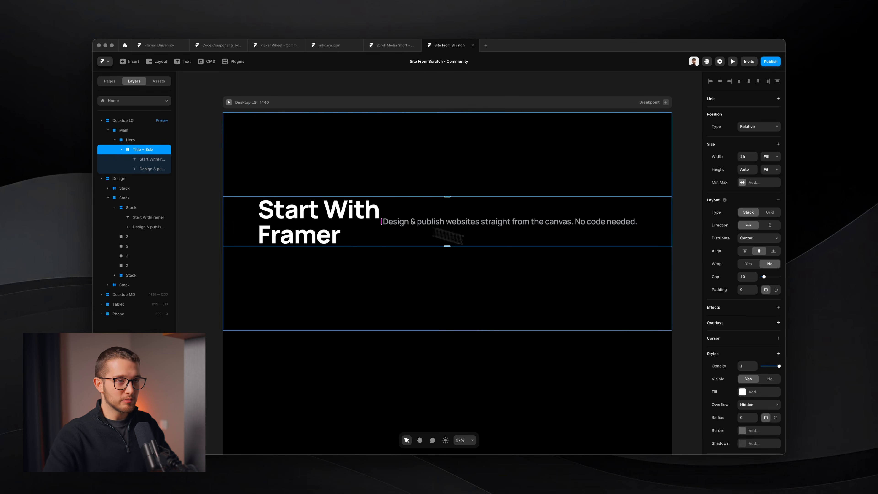
click(773, 227)
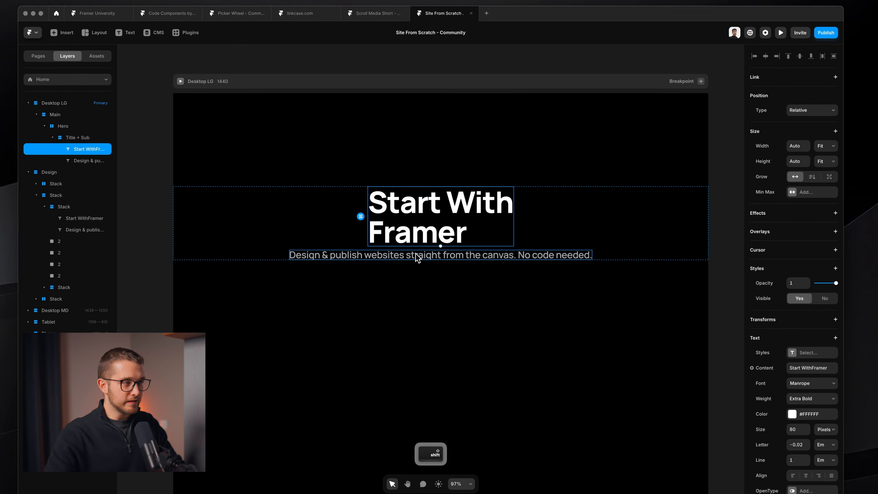
- Inspect the size settings of the Hero heading and subheading and of the Title + Sub stack around them
shift+click(426, 248)
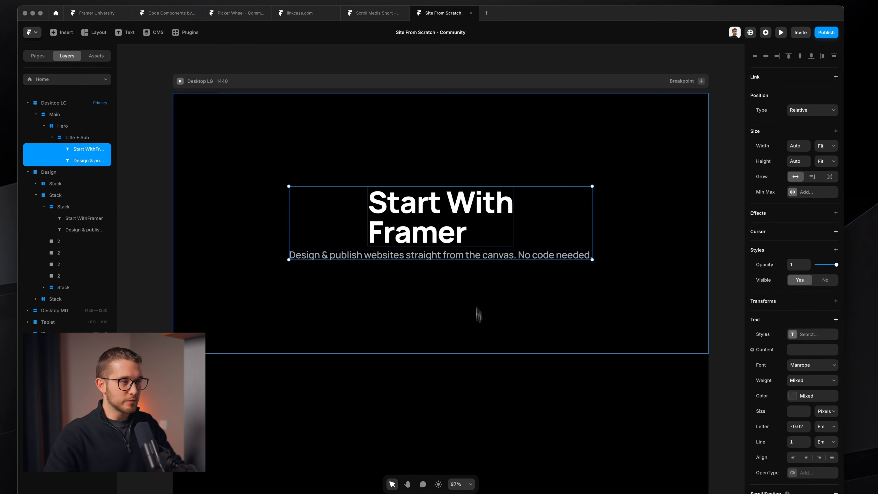
click(479, 297)
super+click(540, 239)
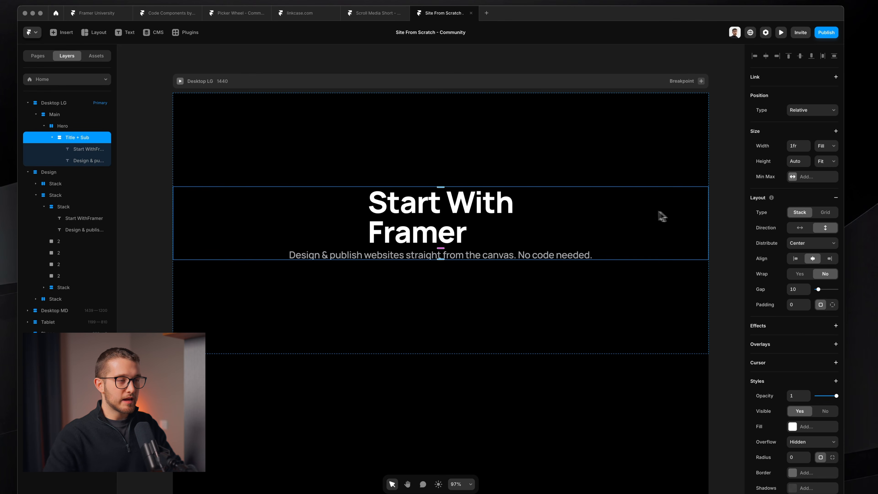
super+click(439, 235)
shift+super+click(439, 258)
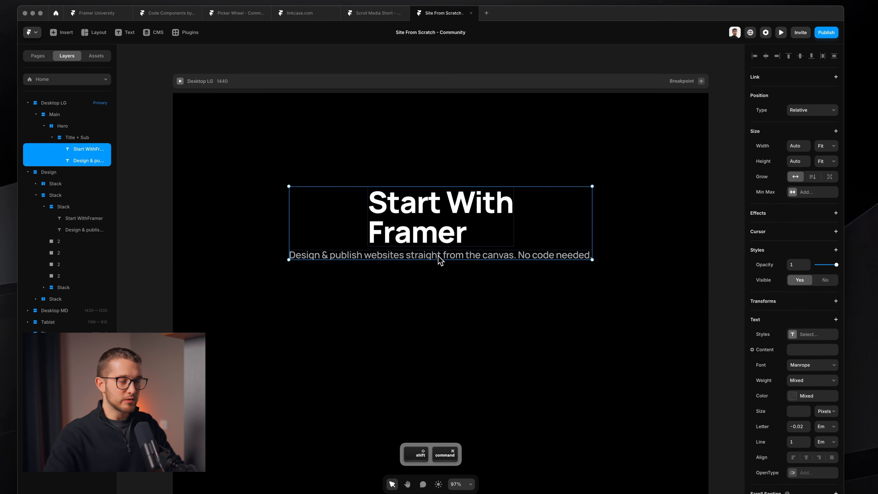
scroll(438, 256, down, 3)
scroll(438, 256, up, 4)
click(405, 147)
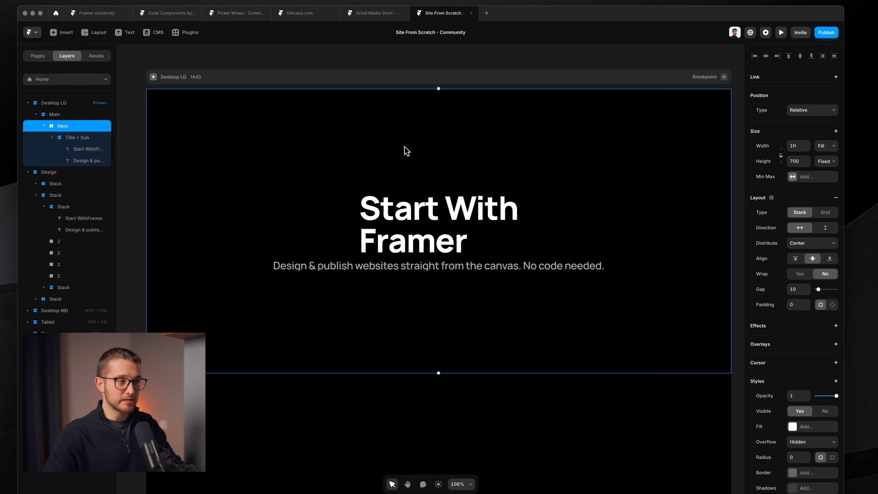
super+click(418, 216)
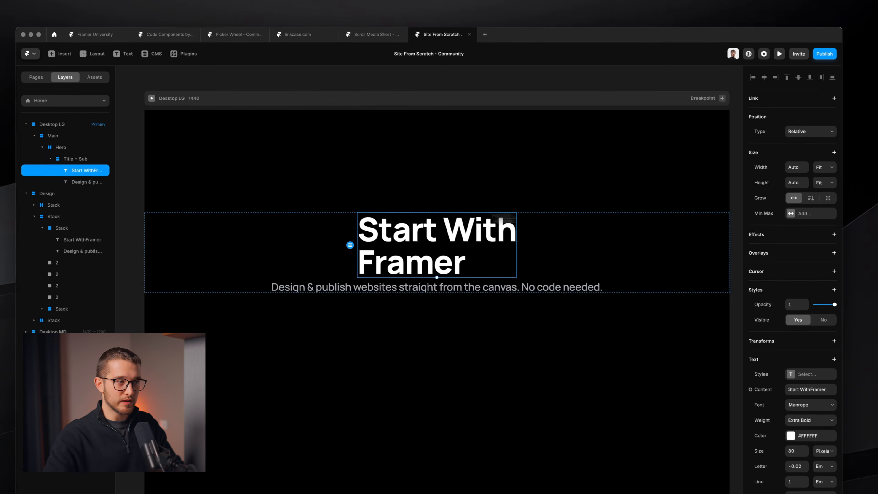
scroll(459, 192, down, 4)
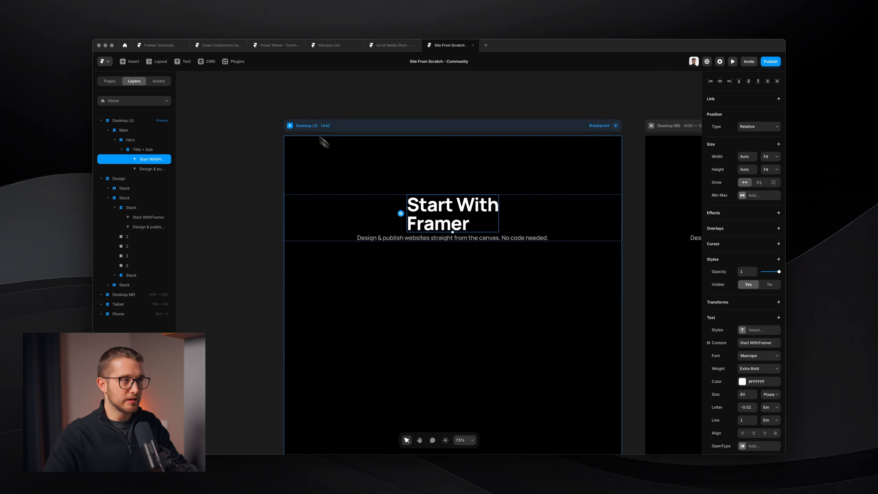
- Preview the Desktop LG page and narrow the viewport to check how the Hero texts respond
click(290, 126)
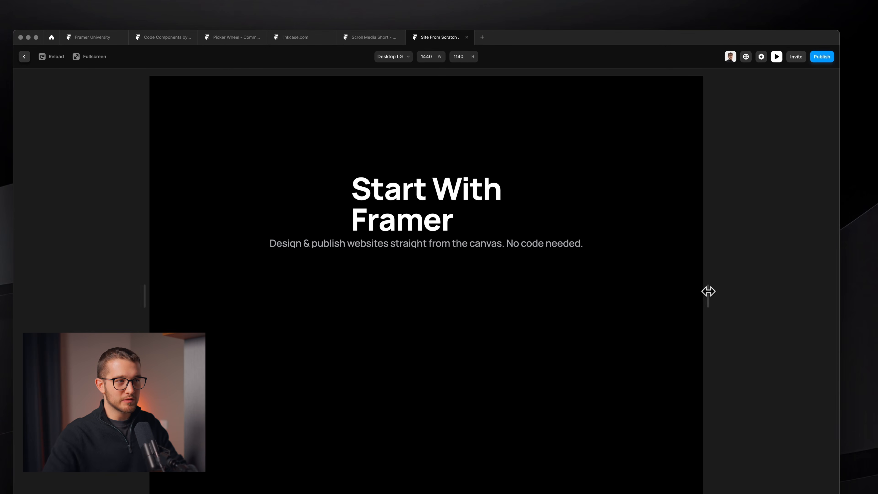
drag(707, 292, 645, 291)
key(Escape)
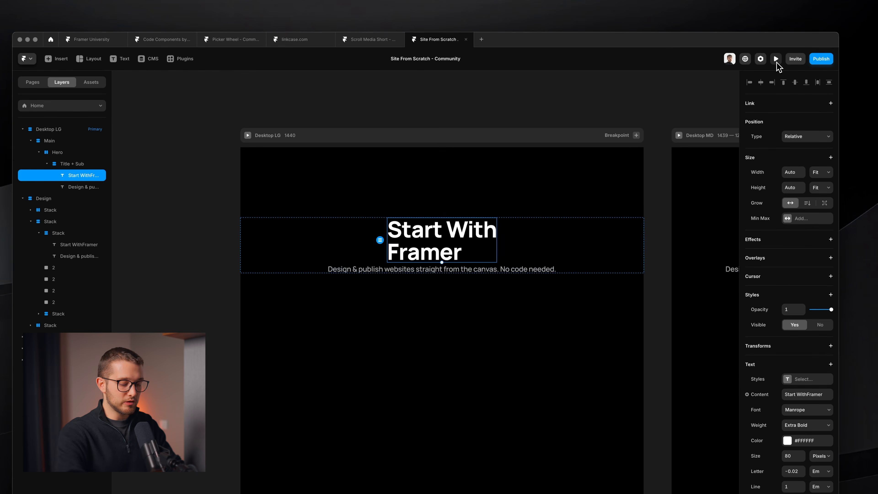
key(super+p)
drag(707, 301, 504, 302)
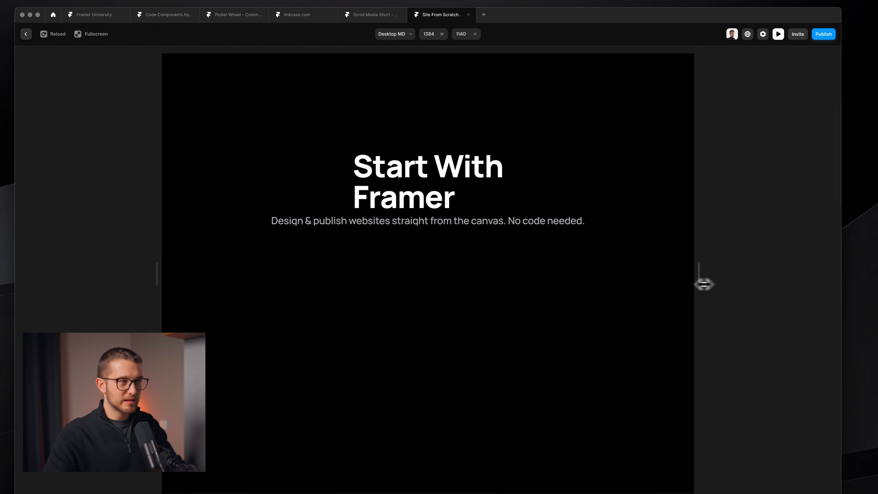
key(super+p)
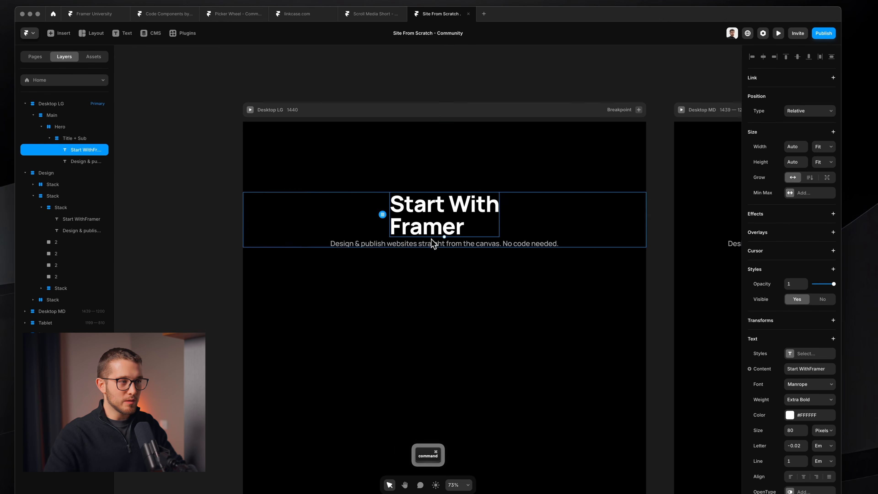
- Set the width of both the Hero heading and subheading to Fill
shift+super+click(432, 243)
click(823, 147)
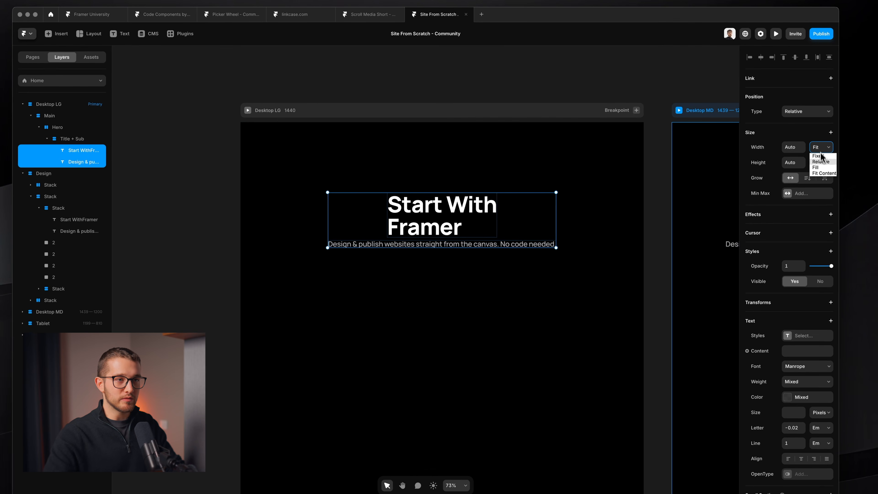
click(824, 171)
key(Escape)
- Preview the page again and narrow it to about 630 pixels to check the text wrapping
key(super+p)
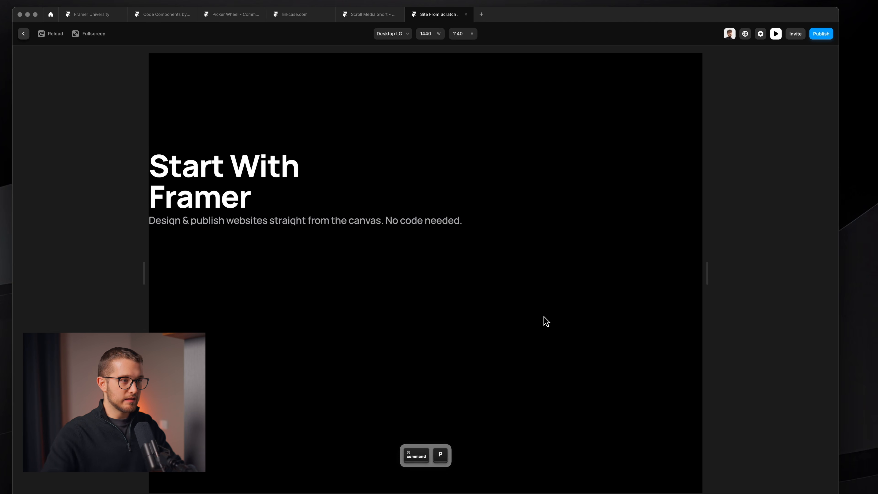
drag(711, 276, 555, 294)
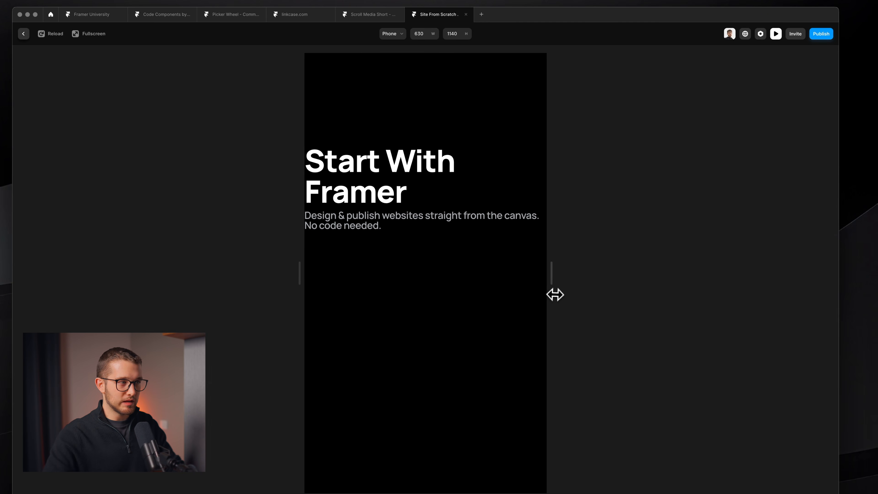
key(Escape)
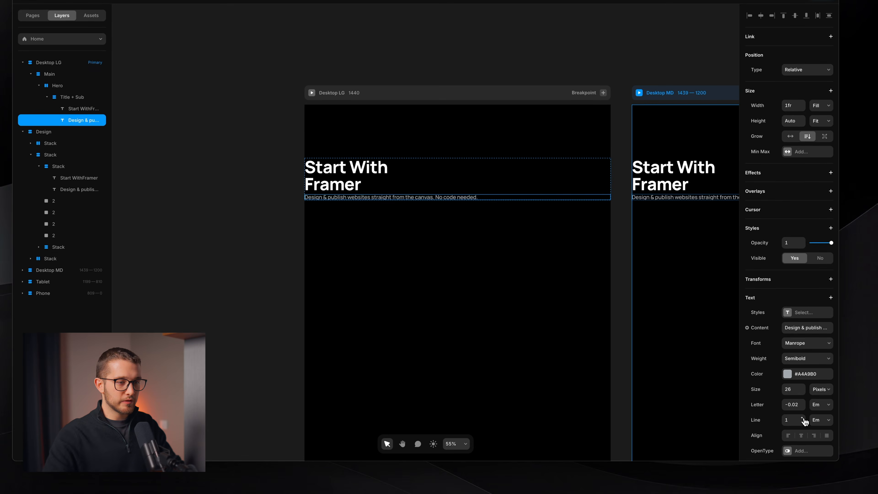
- Raise the Hero subheading's line height to 1.3 em
click(808, 438)
click(808, 438)
click(808, 437)
scroll(508, 216, up, 5)
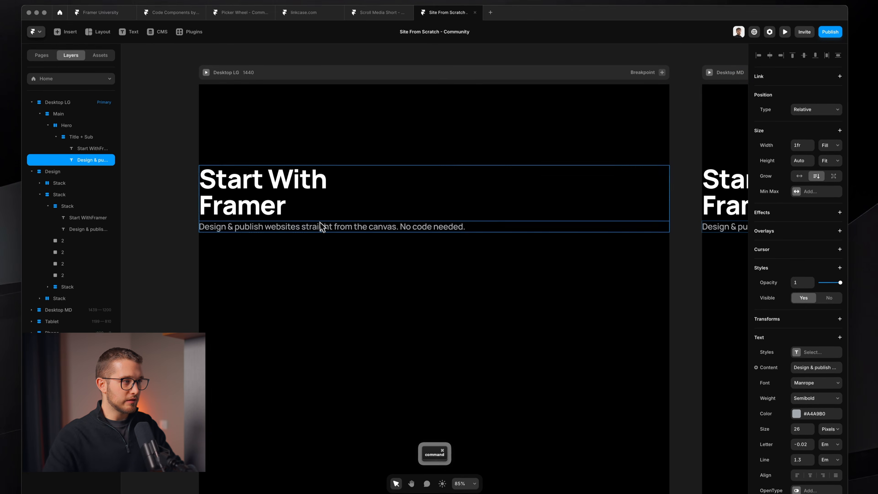
- Set the gap of the Hero's Title + Sub stack to 30
click(310, 179)
scroll(310, 180, up, 3)
click(319, 222)
scroll(320, 222, down, 2)
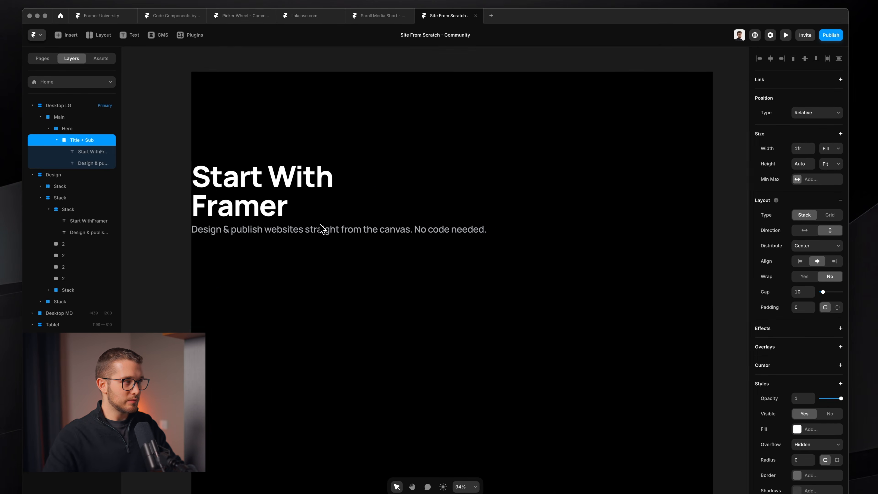
scroll(319, 222, up, 2)
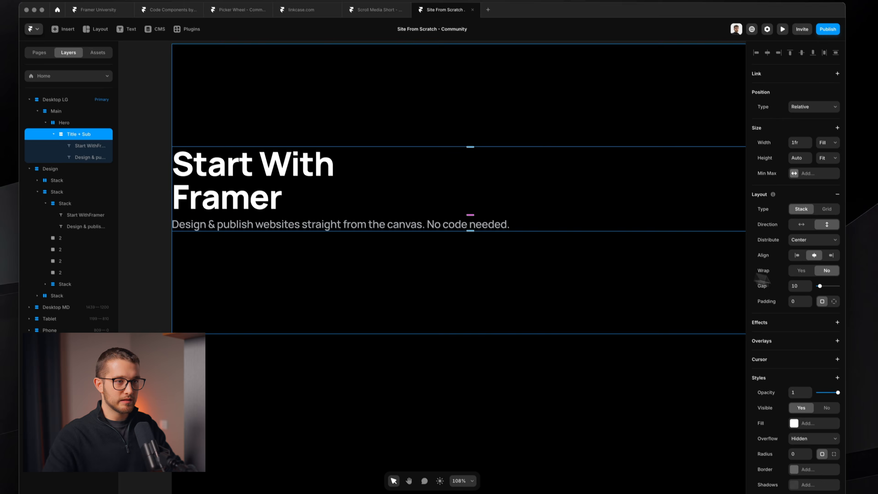
click(802, 286)
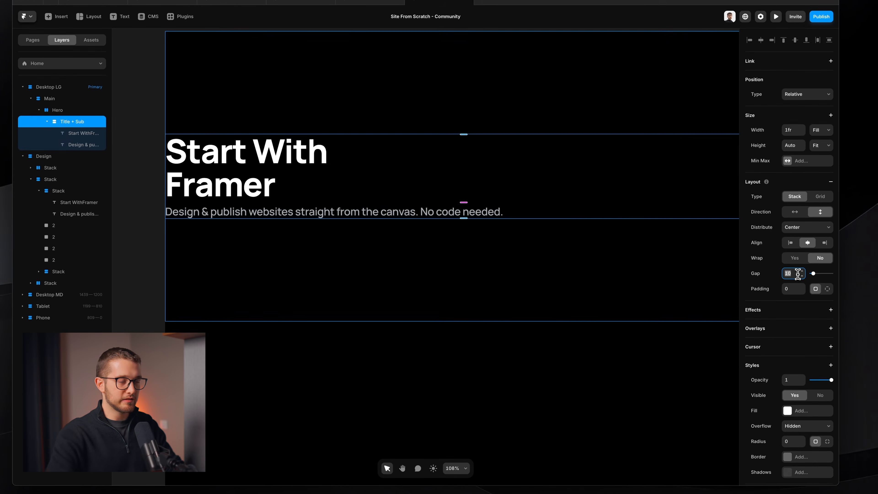
key(shift+Up)
key(shift+Up)
key(shift+Up)
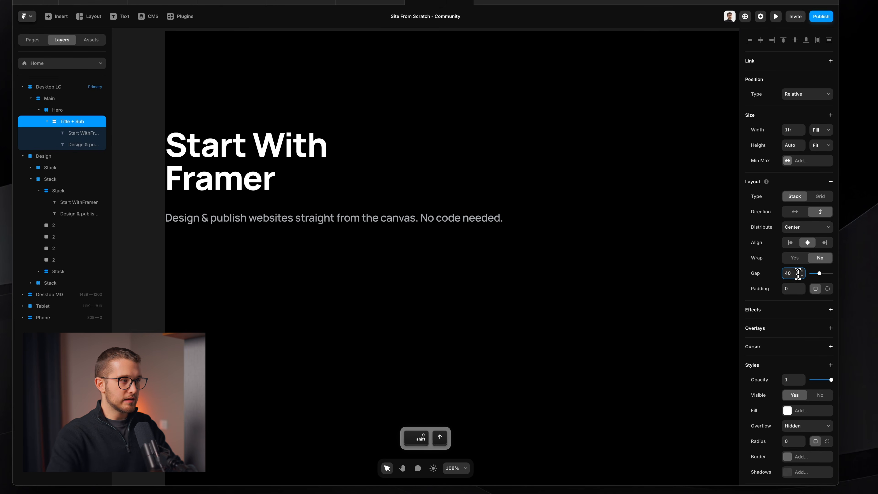
key(shift+Down)
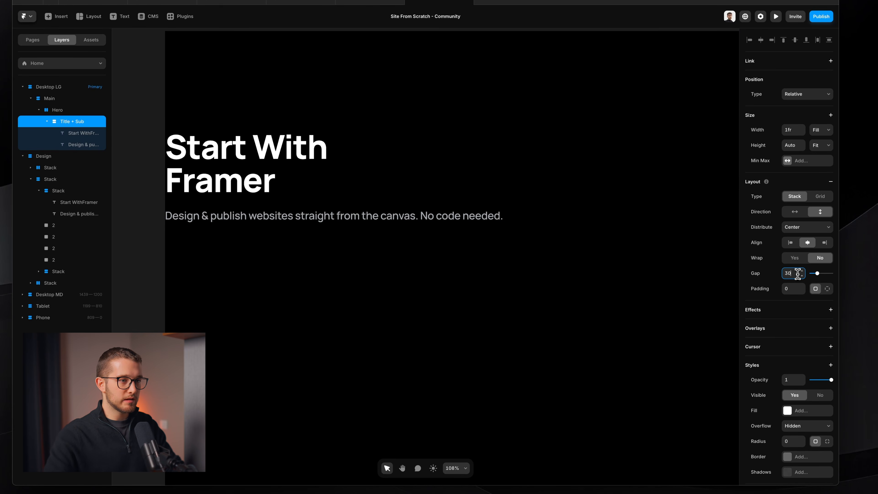
- Compare the Hero subheading with the Design reference and examine the button below its subheading
scroll(377, 259, down, 4)
click(376, 262)
scroll(376, 262, up, 2)
super+click(320, 225)
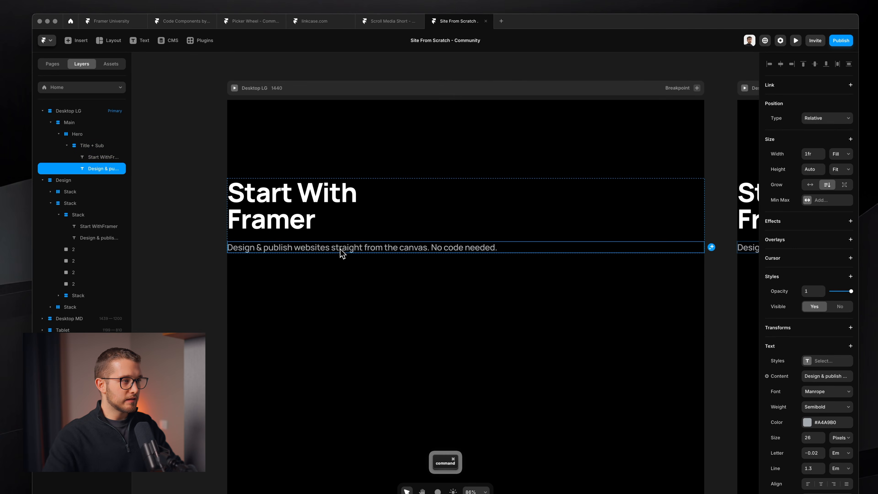
click(310, 267)
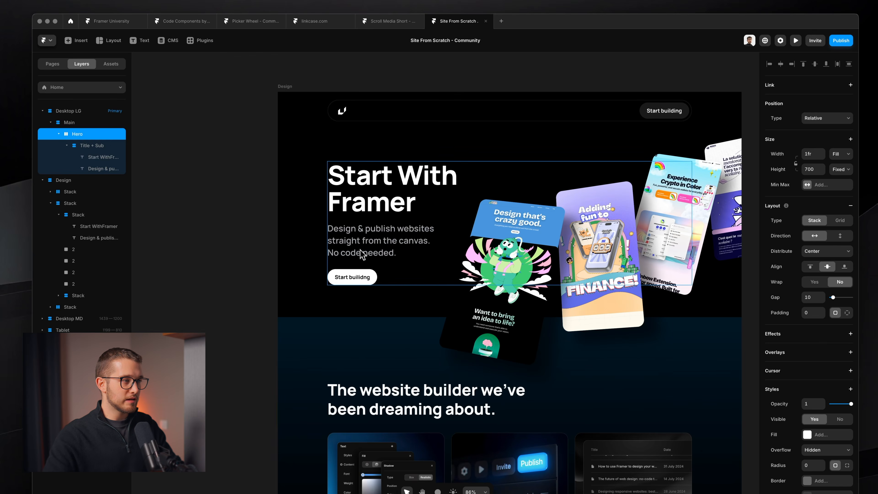
super+click(358, 275)
click(359, 292)
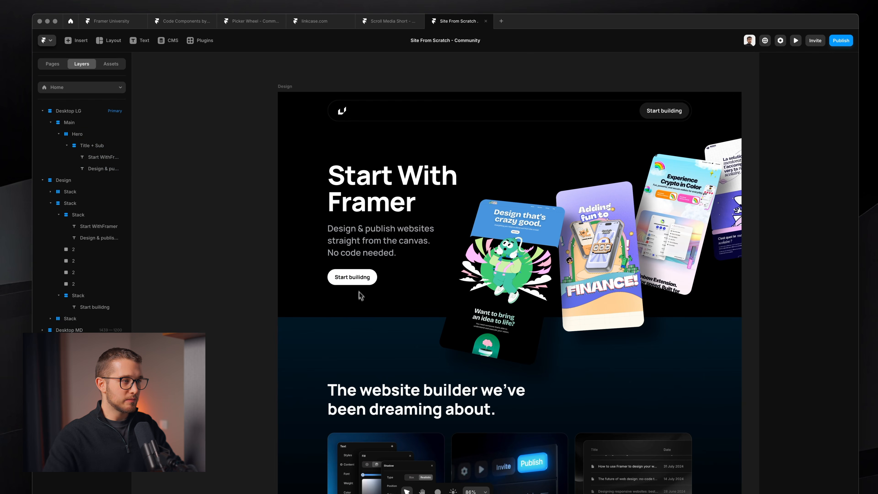
- Add a text layer reading "Start building" inside the Desktop LG Hero stack
super+click(344, 309)
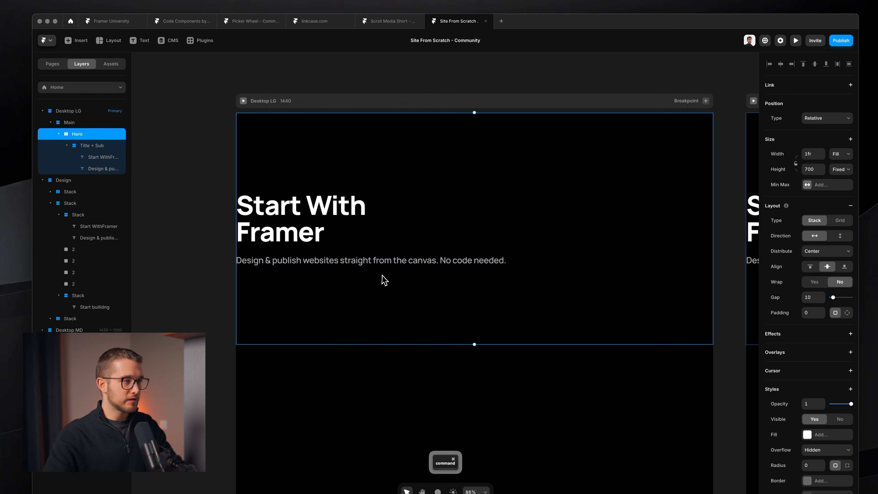
key(t)
click(451, 305)
text(S)
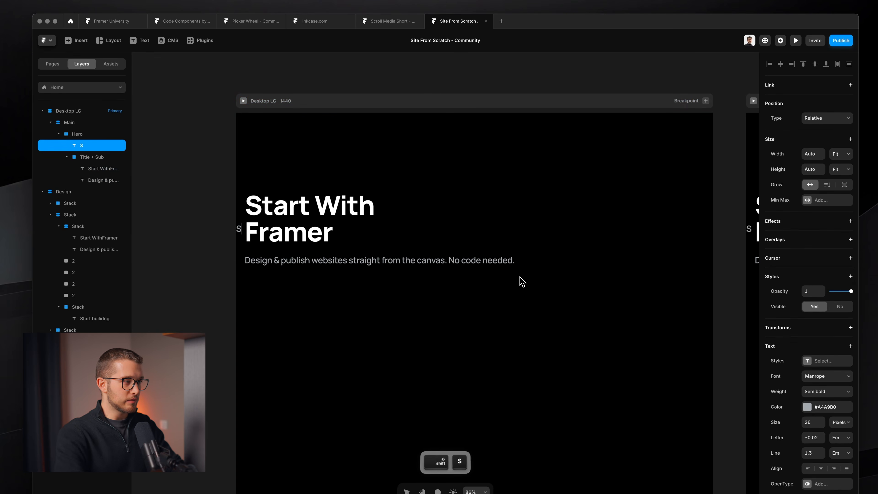
text(tart buildi)
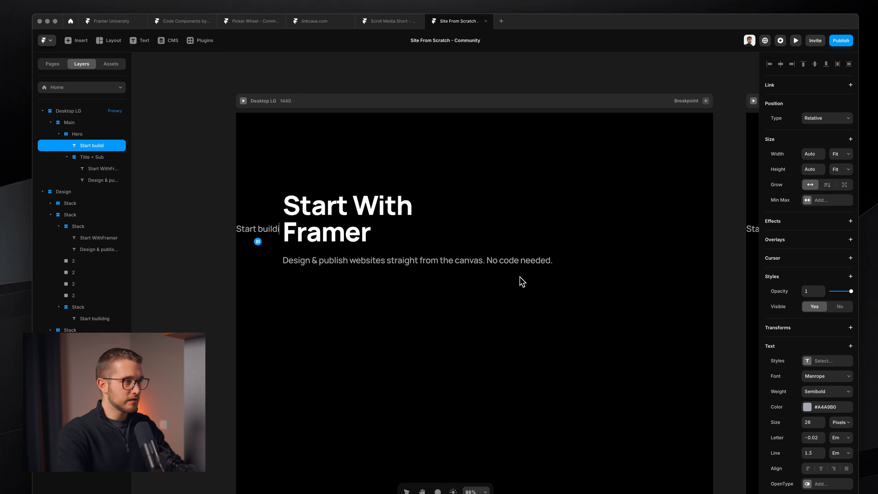
text(ng)
key(Escape)
key(Escape)
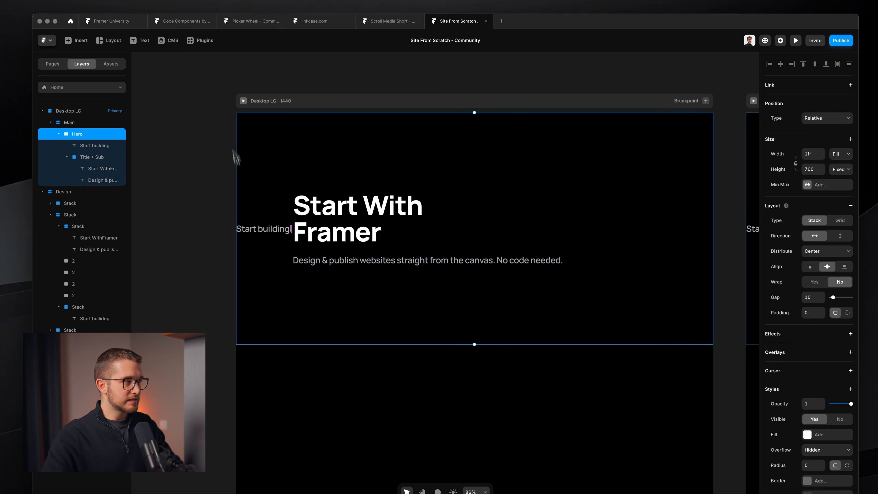
- Check how the Start building text and the Title + Sub stack are nested within the Hero
click(105, 146)
click(67, 157)
click(89, 125)
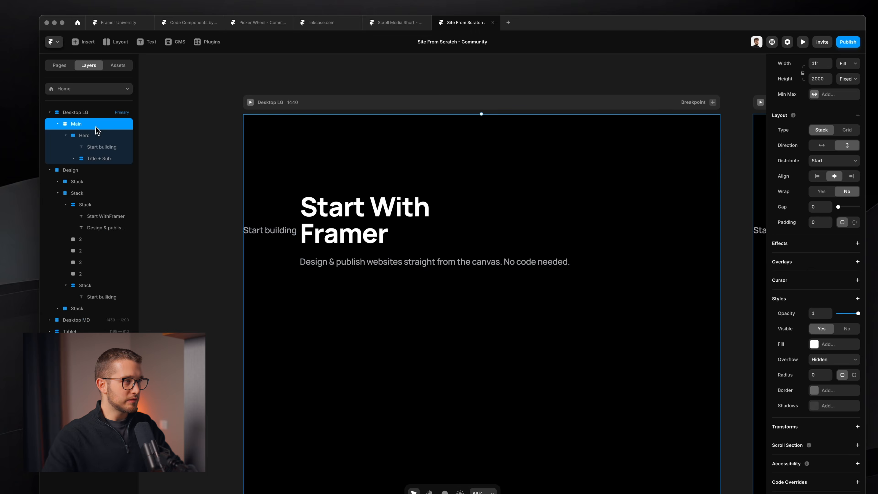
click(98, 137)
click(104, 151)
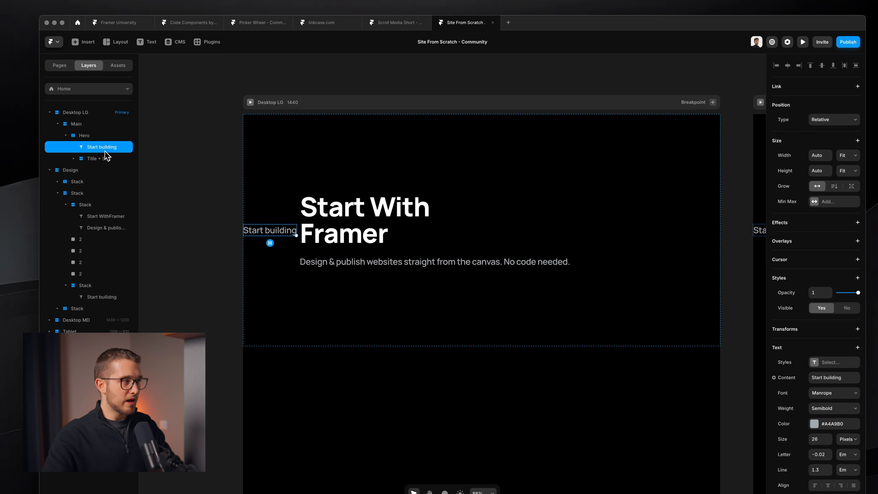
click(108, 159)
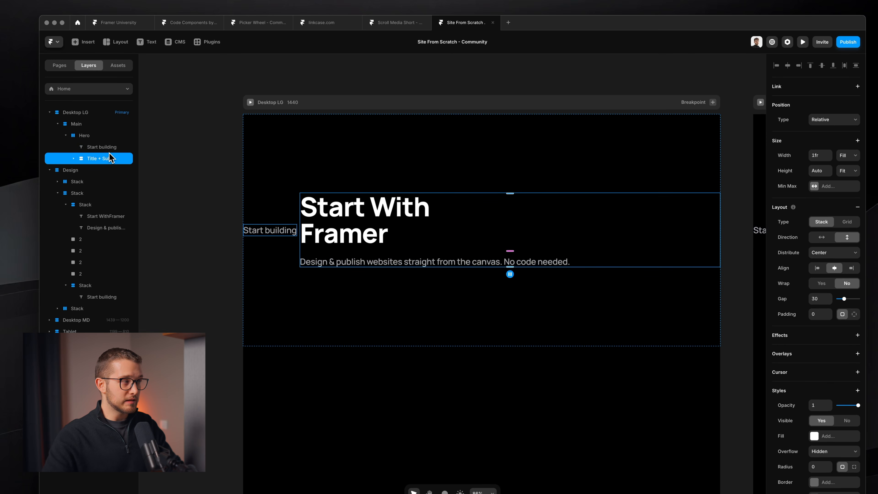
super+click(339, 228)
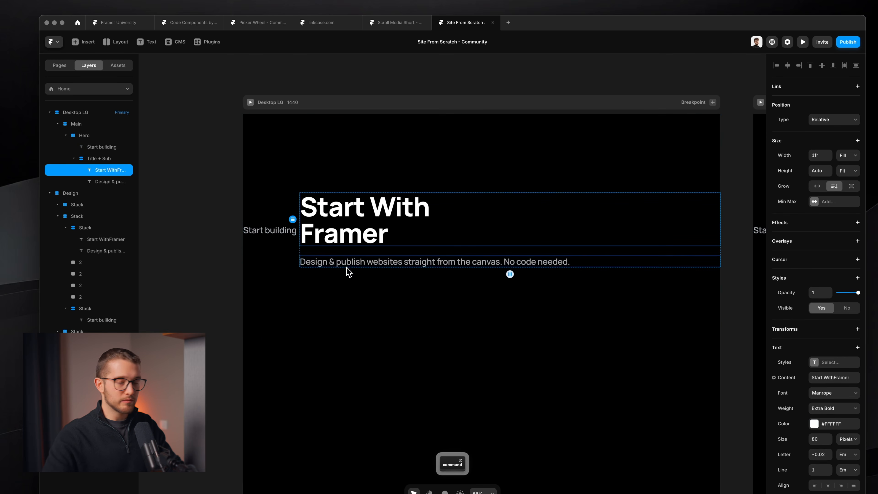
- Change the Hero stack's direction to vertical and move the Start building text below the Title + Sub stack
click(344, 306)
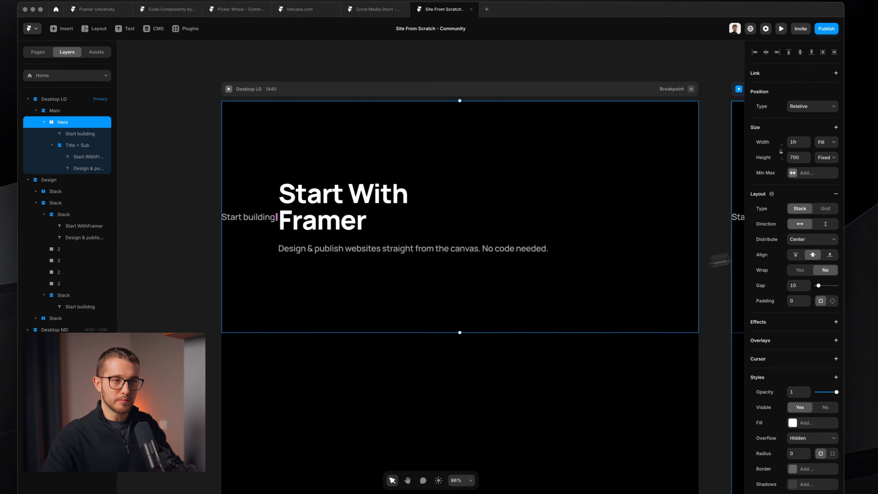
click(847, 237)
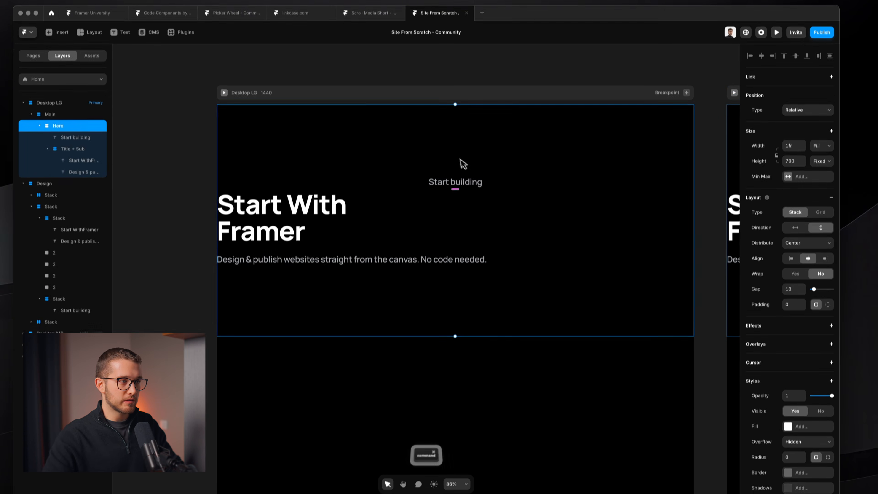
click(455, 193)
key(Down)
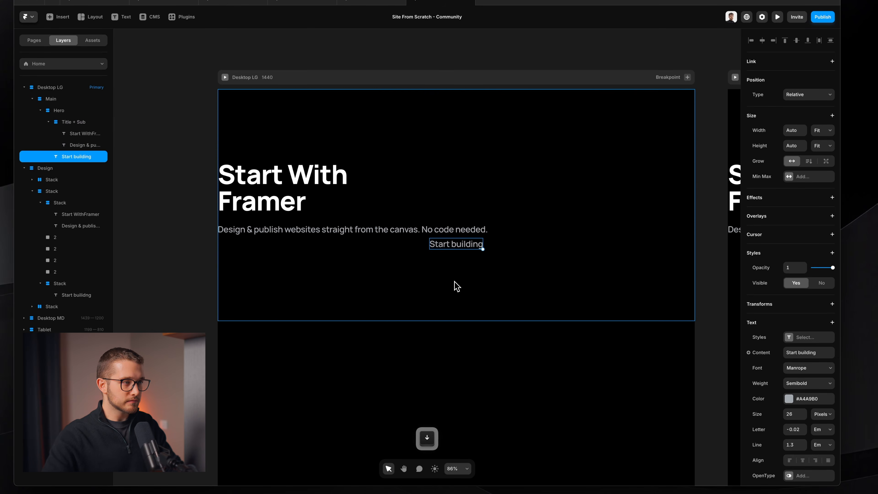
- Set the Start building text's size to 16 pixels and its letter spacing to 0
double_click(458, 245)
click(789, 385)
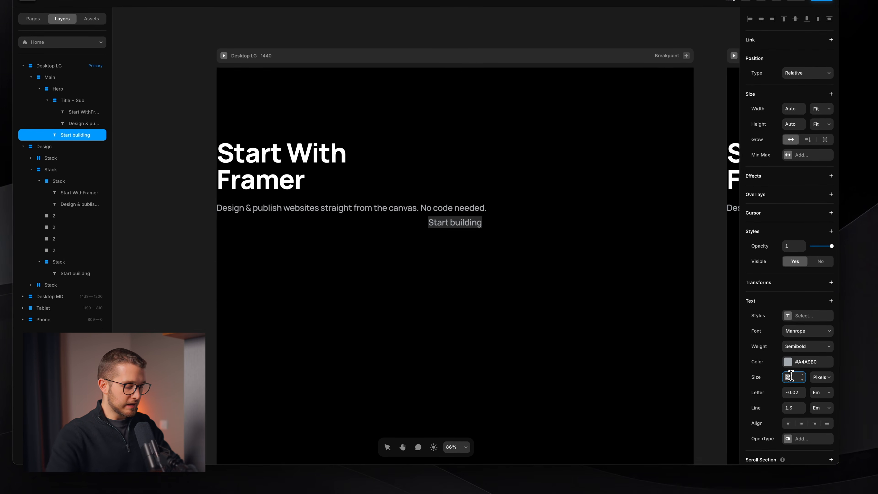
text(16)
key(Return)
click(792, 400)
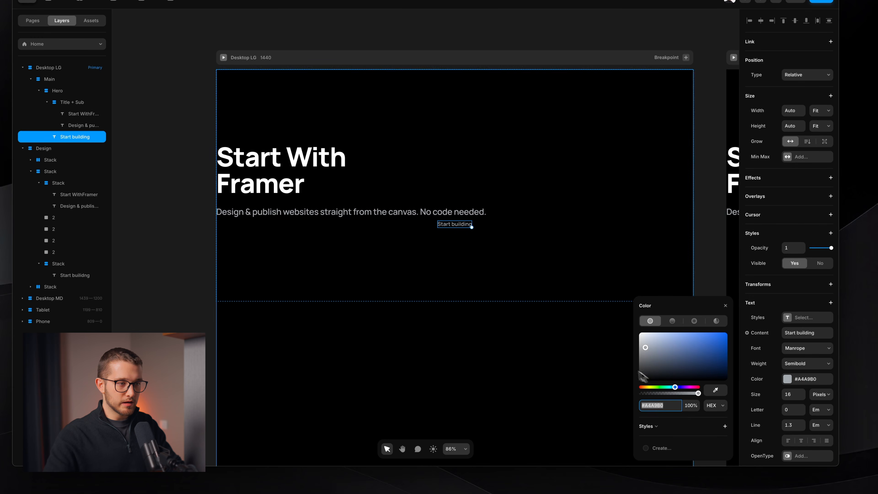
text(FFFFFF)
key(Return)
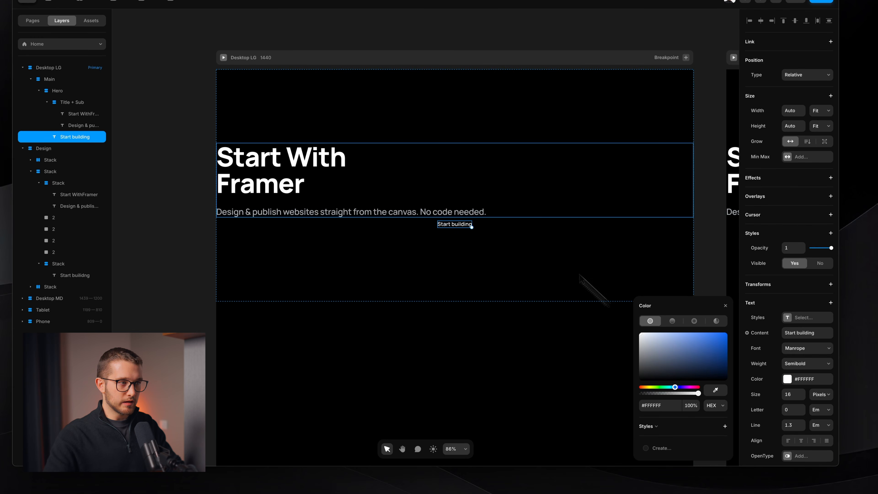
click(726, 307)
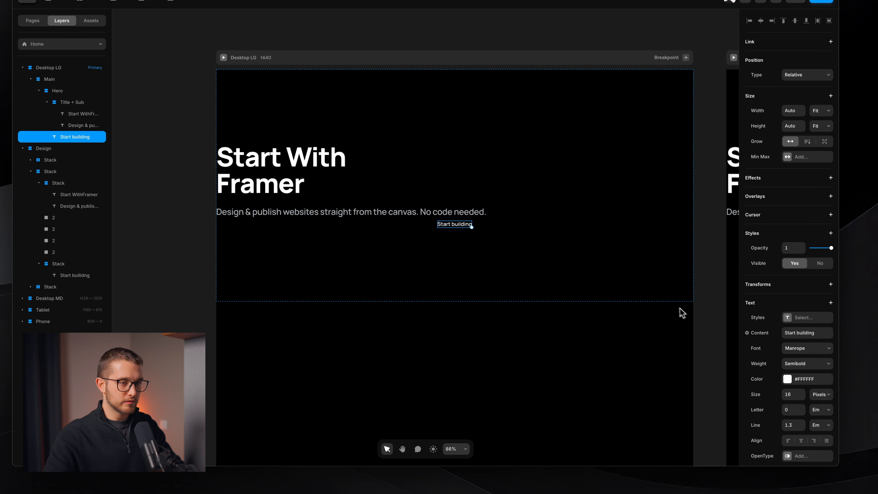
- Set the Start building text's color to #000000
click(788, 380)
text(000000)
key(Return)
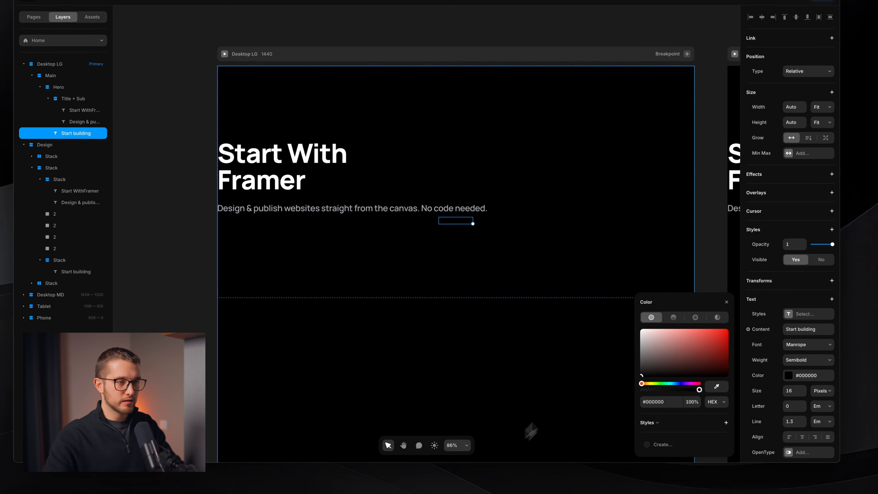
click(727, 298)
- Wrap the Start building text in its own stack and rename that stack Button
scroll(463, 235, up, 5)
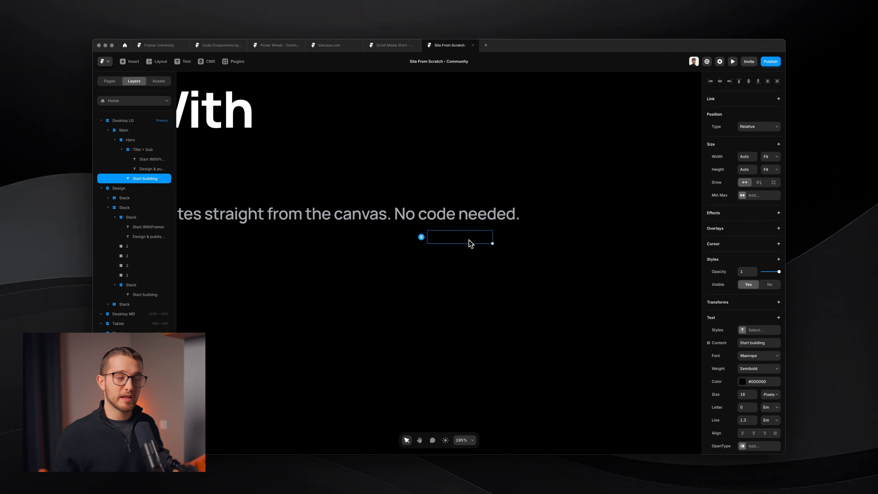
key(alt+super+Return)
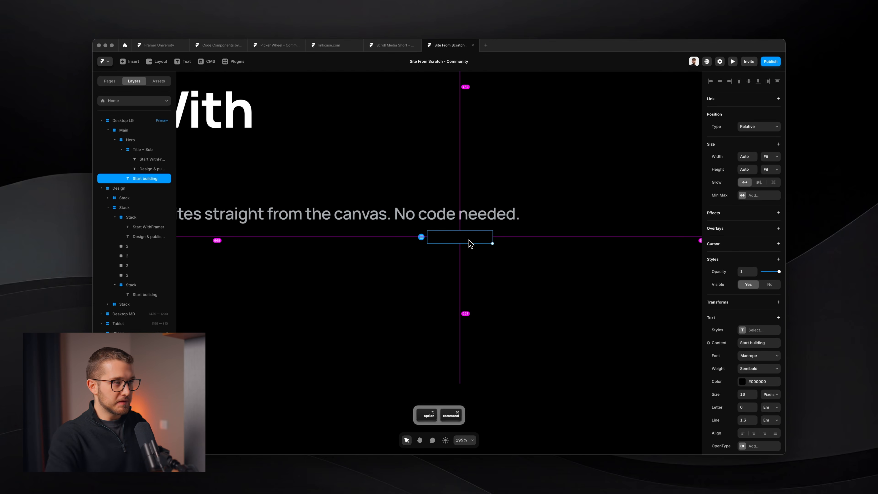
double_click(151, 180)
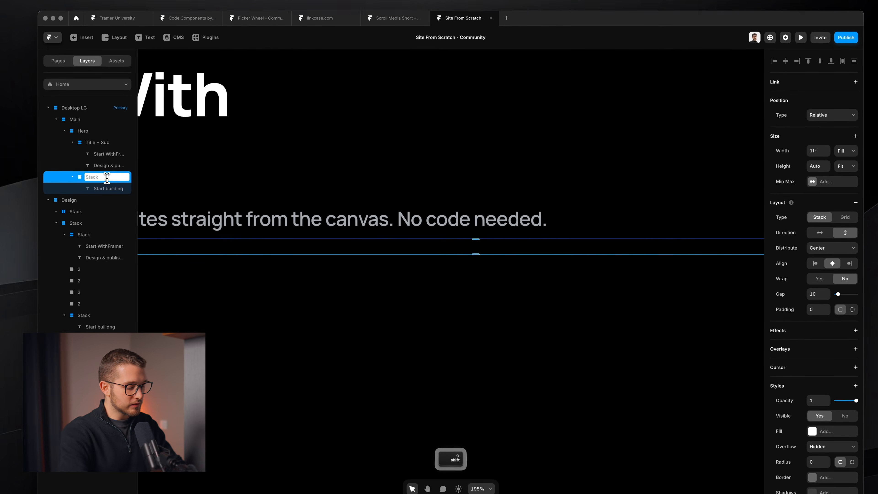
text(Button)
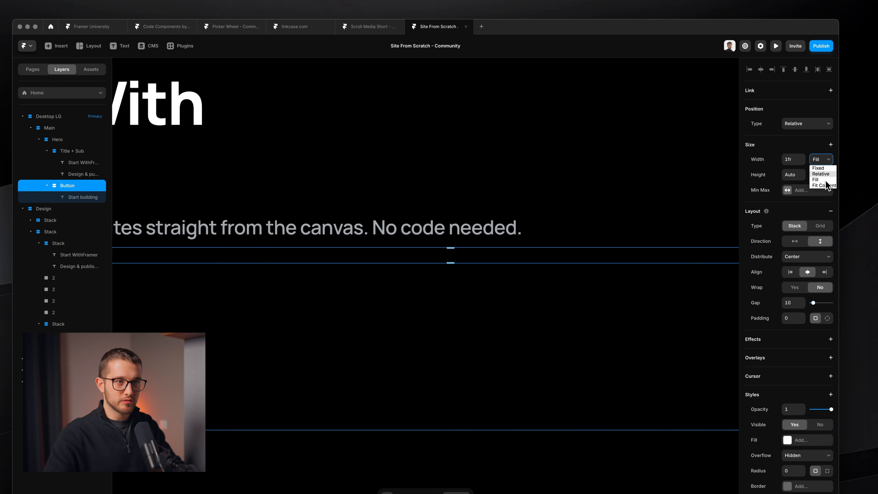
- Set the Button stack's width to Fit Content and give it a #FFFFFF fill
click(825, 185)
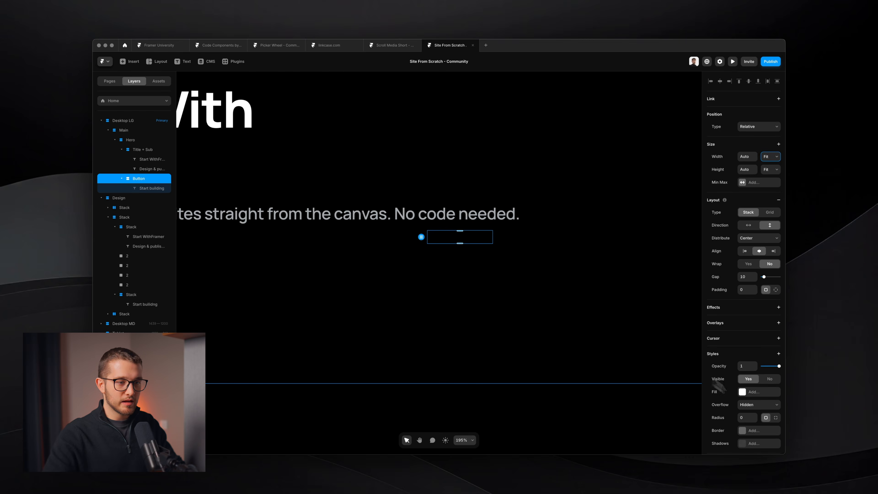
click(758, 394)
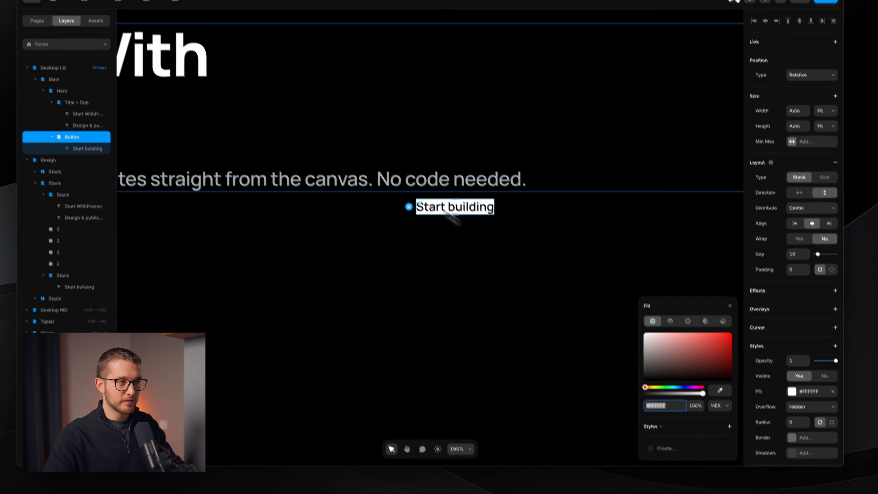
click(463, 242)
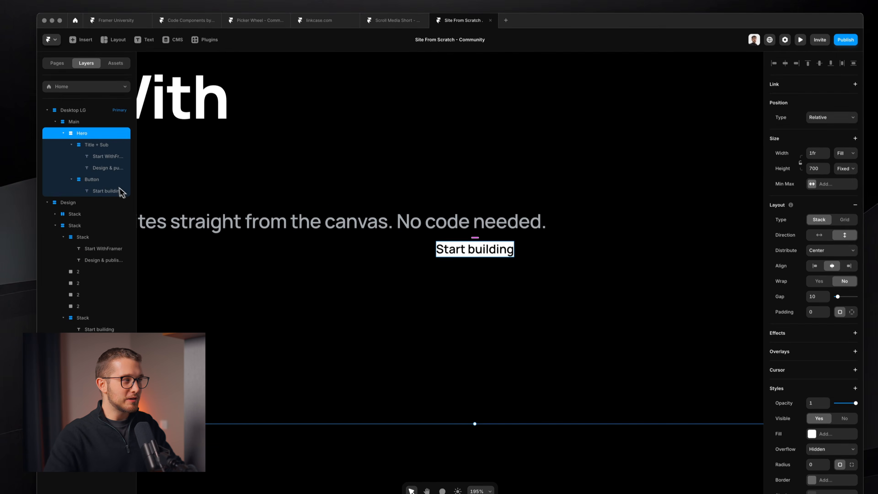
- Set the Button stack's padding to 16 on all sides
click(116, 168)
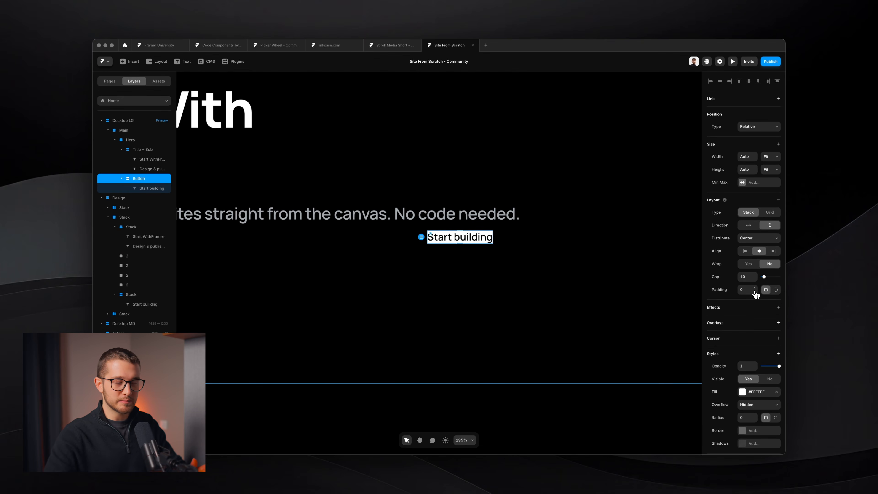
drag(755, 292, 754, 286)
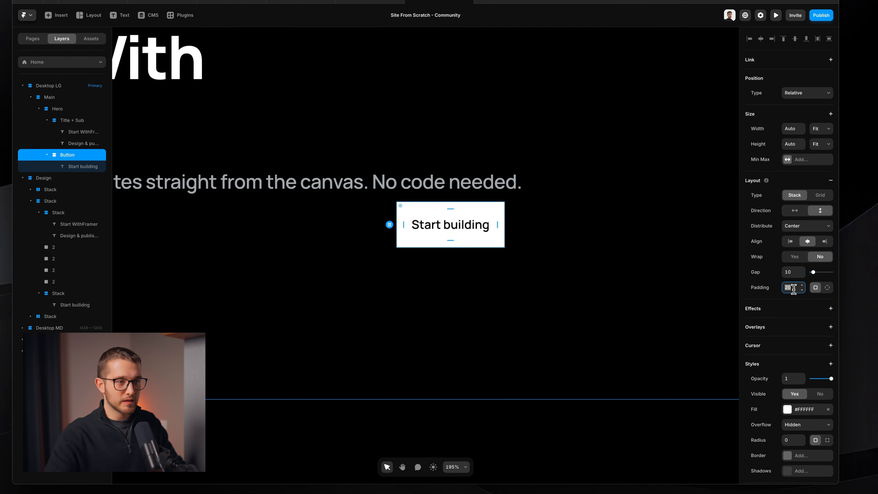
text(17)
key(Return)
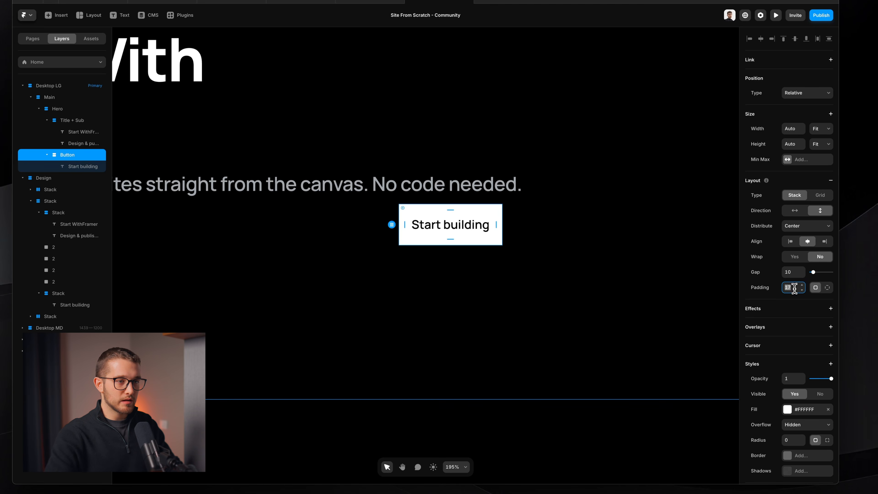
key(Down)
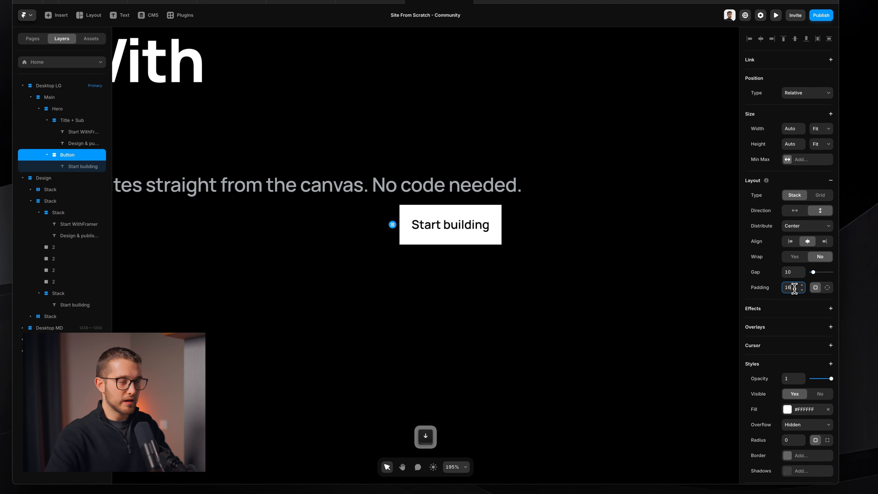
- Switch the Button stack to per-side padding and set its left and right padding to 26
click(827, 287)
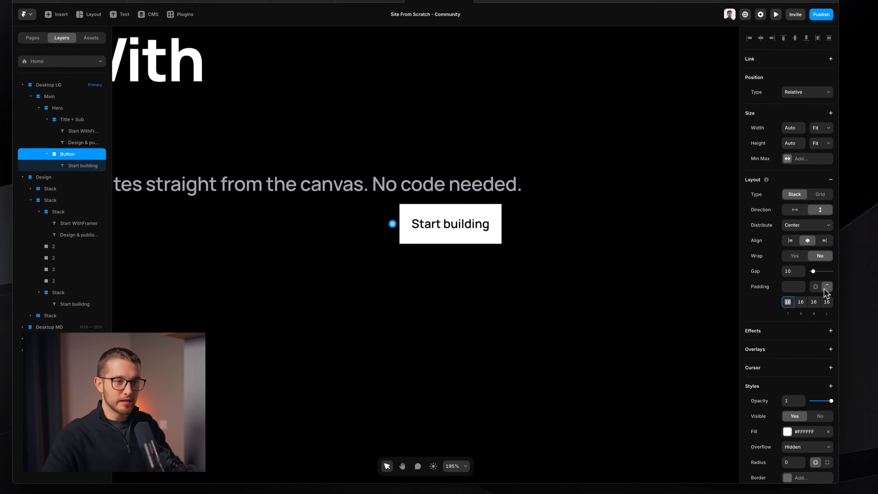
click(799, 303)
click(825, 278)
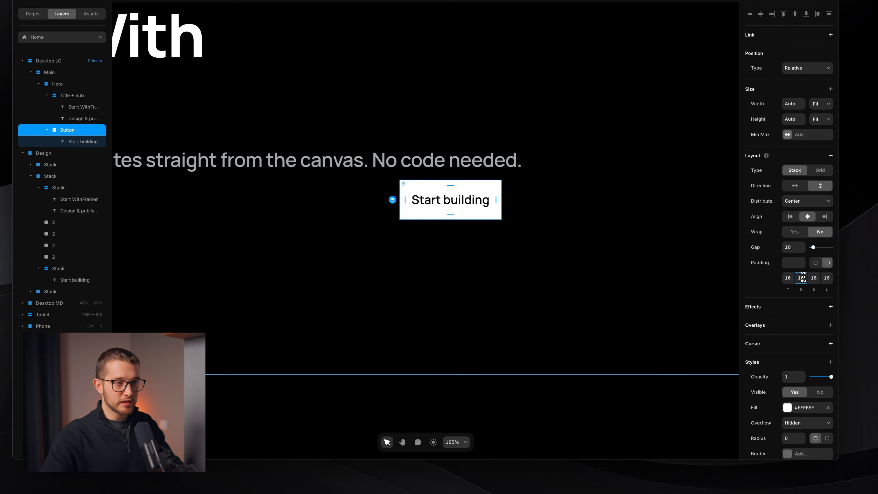
key(shift+Up)
key(shift+Up)
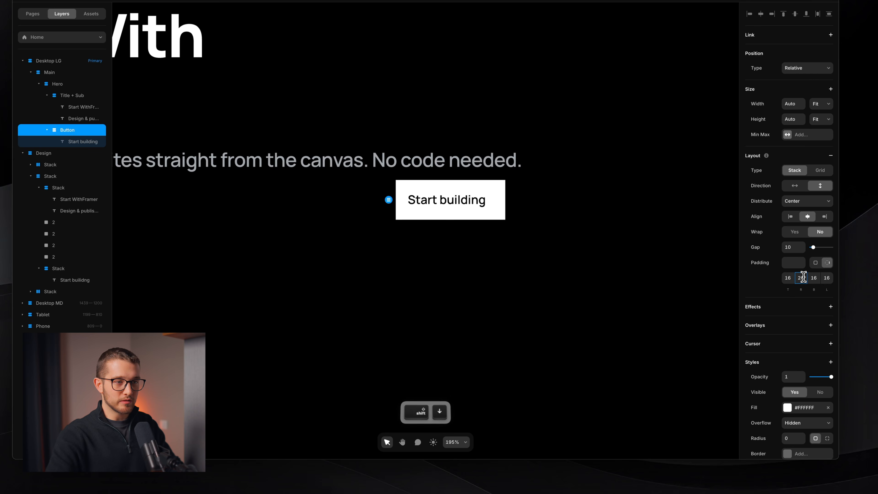
key(shift+Up)
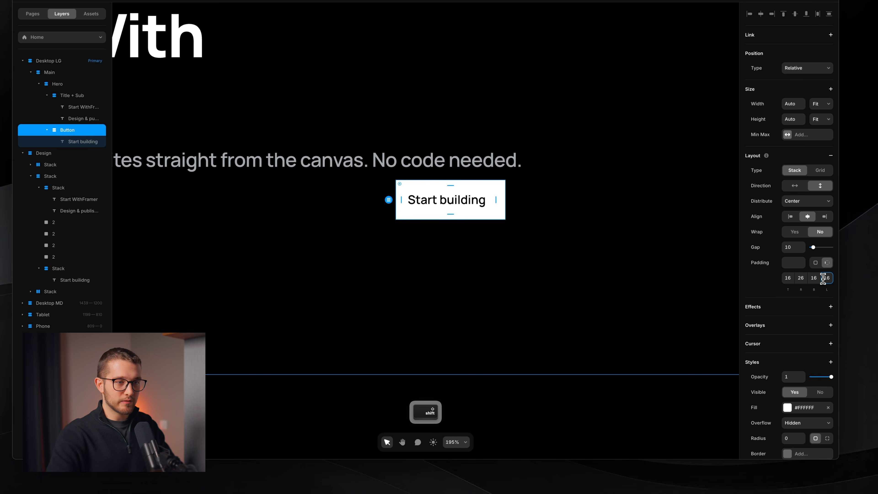
- Round the Button stack's corners with a radius of 100
scroll(810, 351, down, 3)
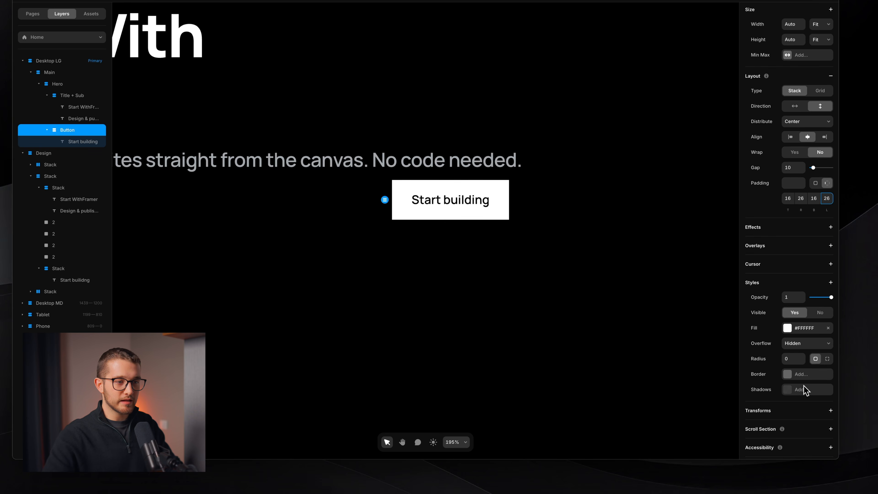
click(791, 358)
text(100)
key(Return)
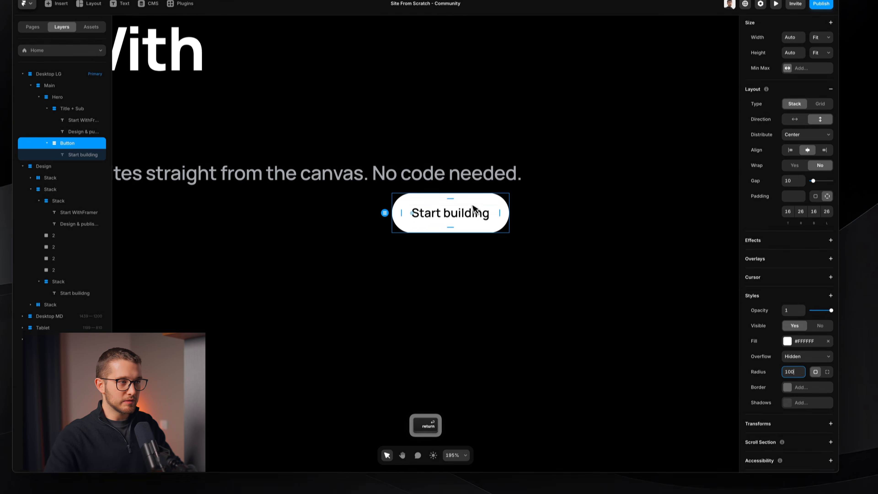
click(494, 251)
scroll(493, 251, down, 5)
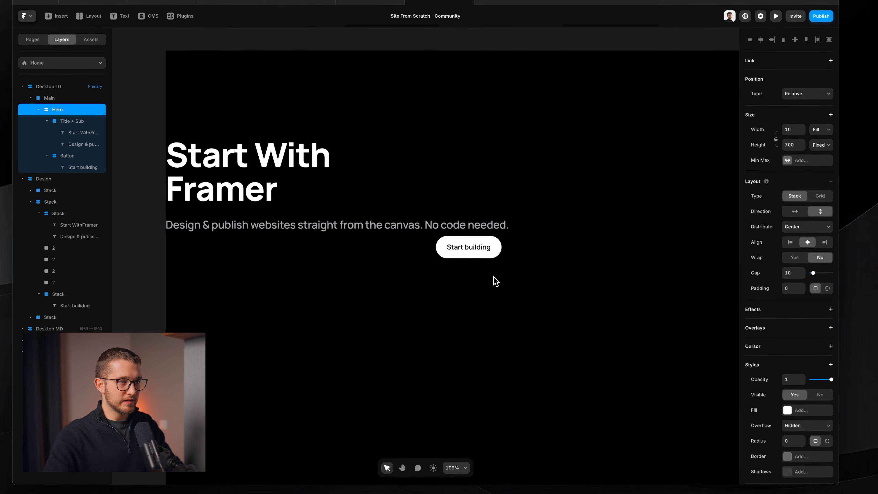
- Change the Start building text inside the Button to a heavier font weight than Semibold
scroll(495, 249, up, 4)
super+click(496, 248)
super+click(484, 249)
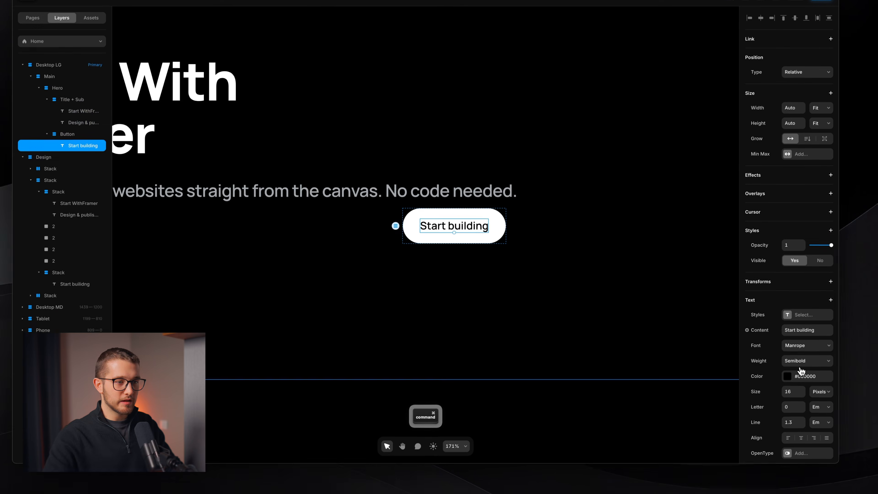
click(800, 365)
click(800, 390)
click(608, 302)
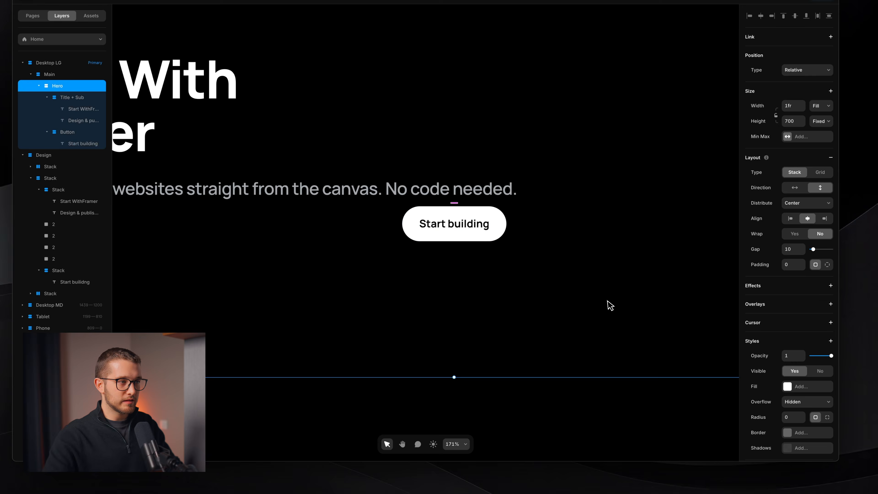
- Cut the Button stack out of the Hero and paste it into the Title + Sub stack
scroll(588, 290, left, 1)
click(503, 248)
scroll(502, 246, up, 3)
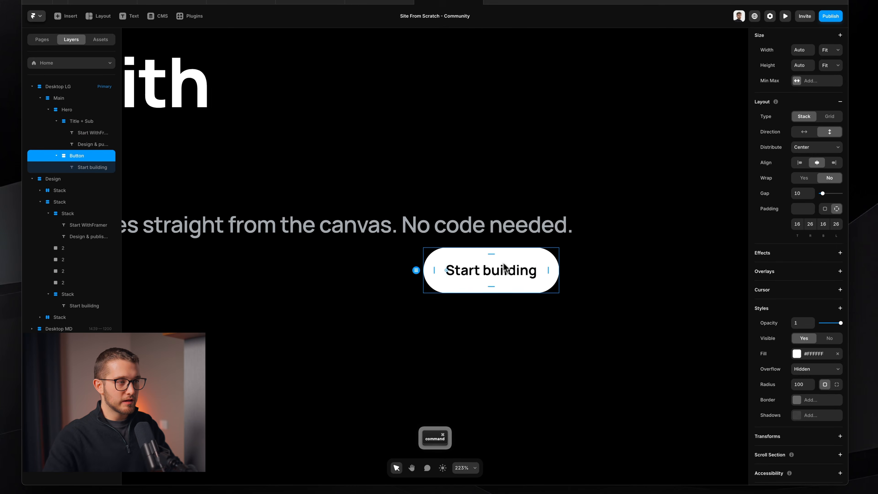
scroll(499, 273, down, 5)
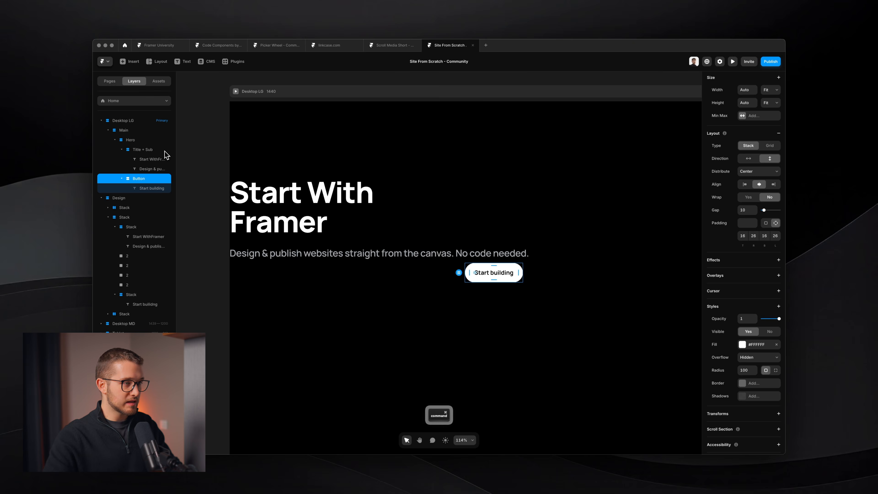
key(super+x)
click(143, 149)
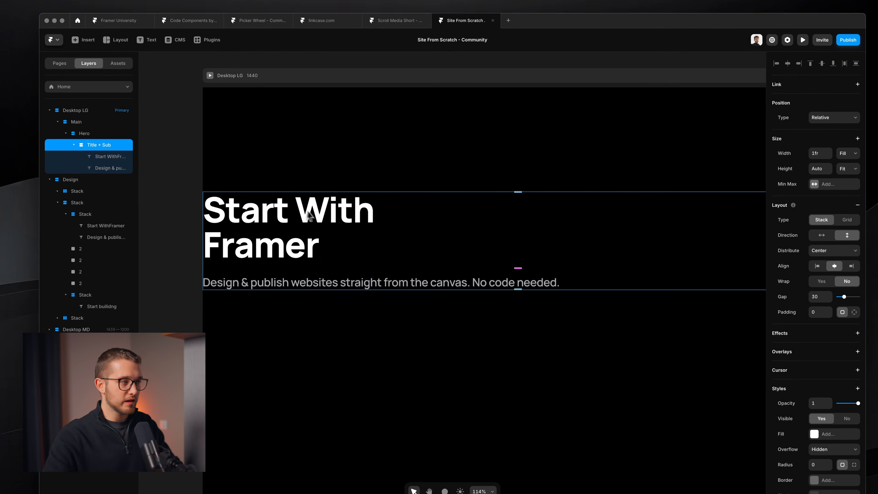
key(super+v)
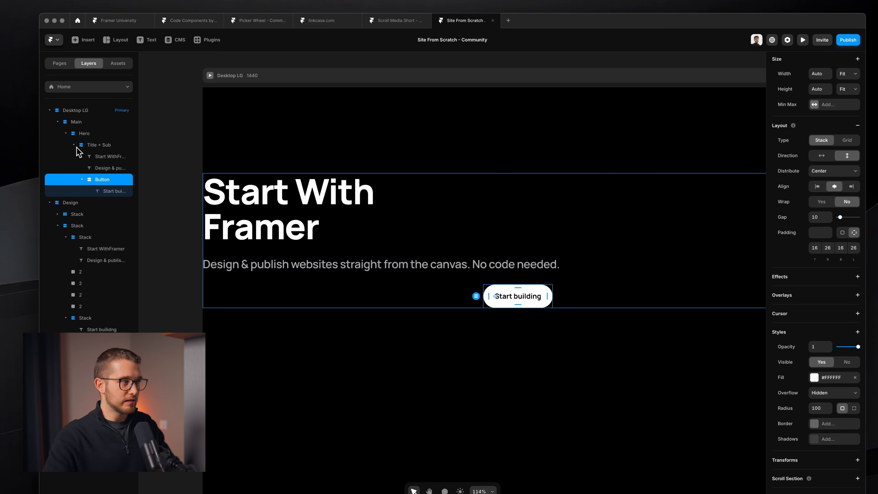
- Align the contents of the Title + Sub stack to the left
click(311, 280)
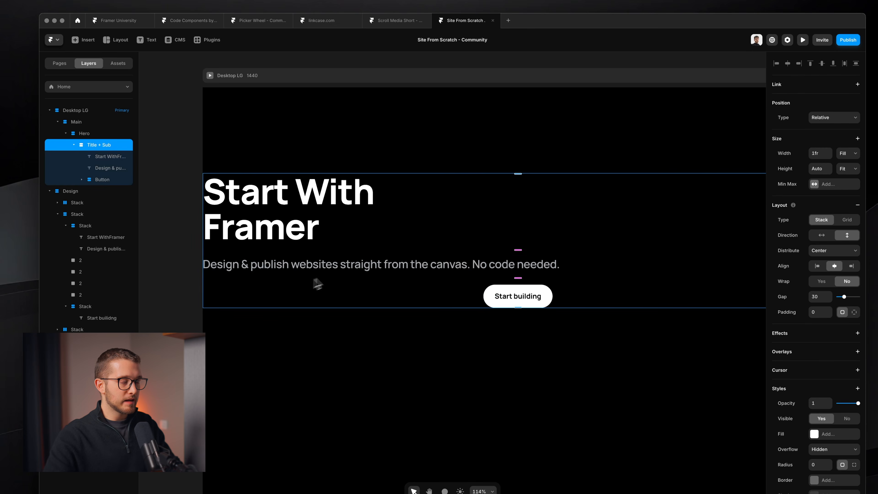
scroll(337, 253, down, 3)
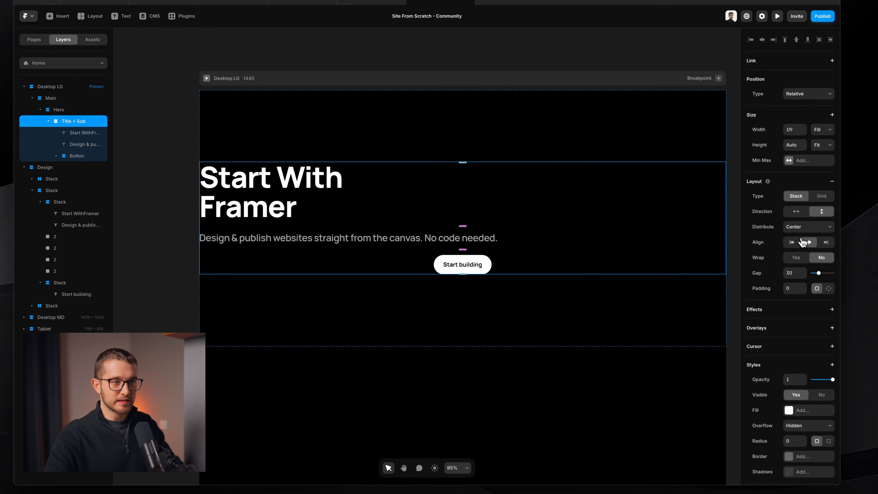
click(818, 267)
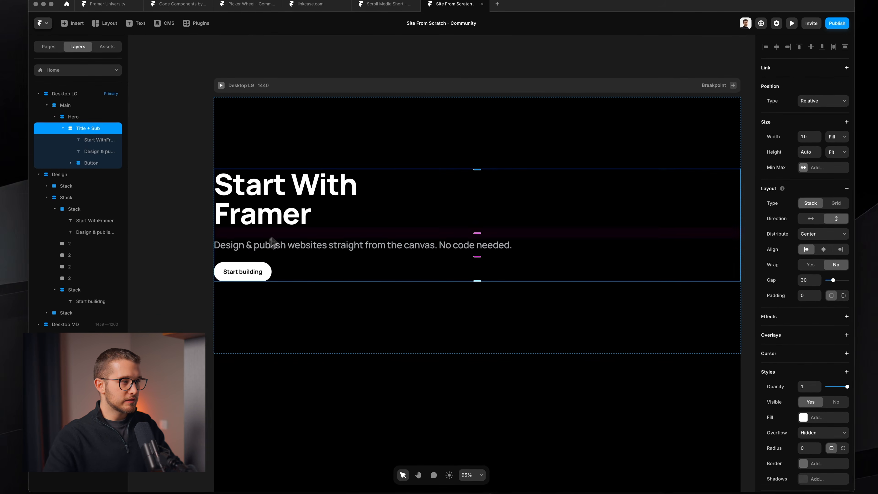
- Set the gap of the Title + Sub stack to 24
scroll(264, 258, up, 3)
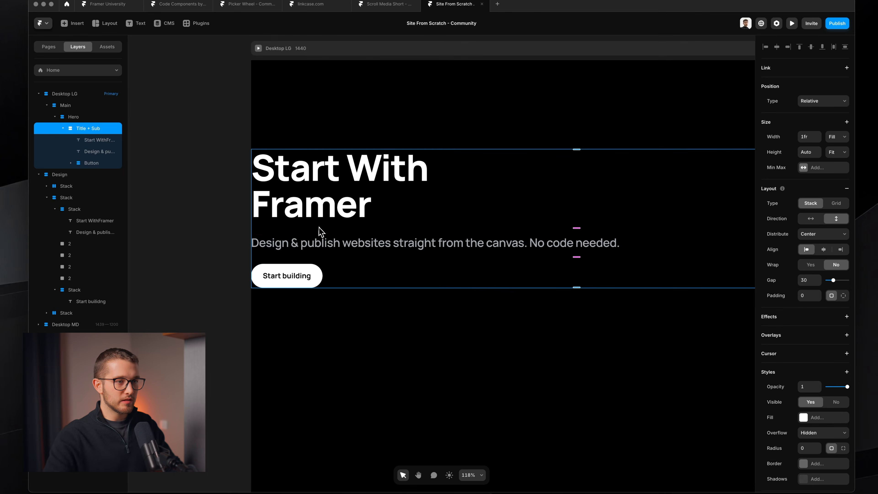
click(808, 279)
key(Down)
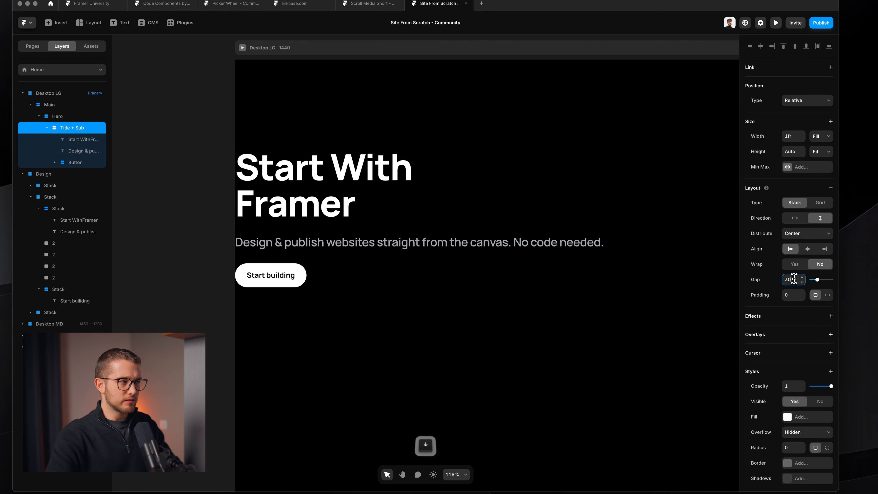
key(Down)
key(Down)
key(Down)
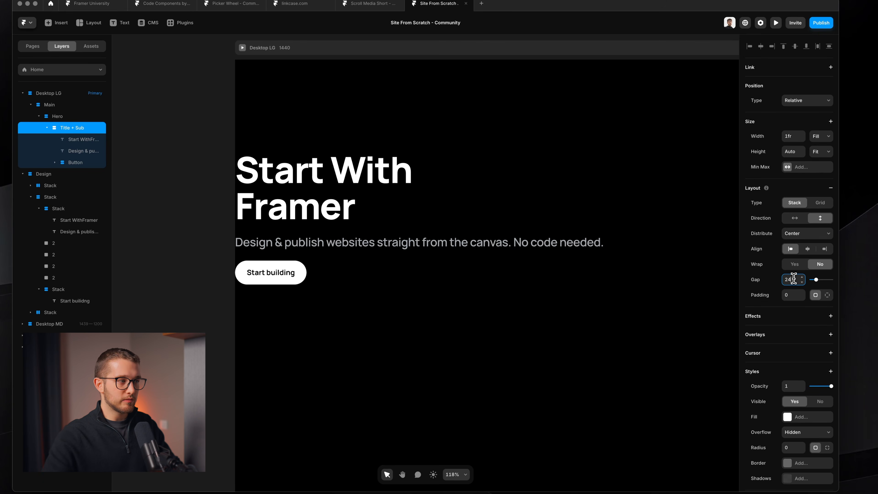
- Select the Design & publish text in the Desktop LG Hero
scroll(341, 306, down, 5)
click(402, 255)
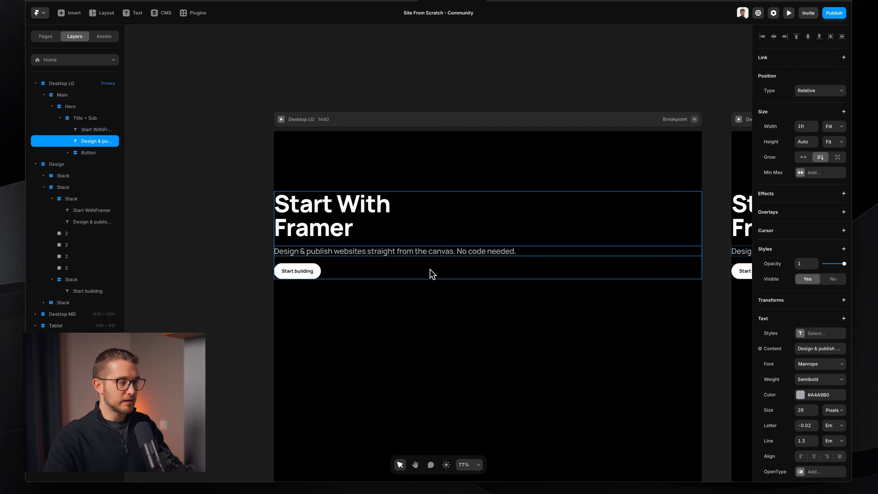
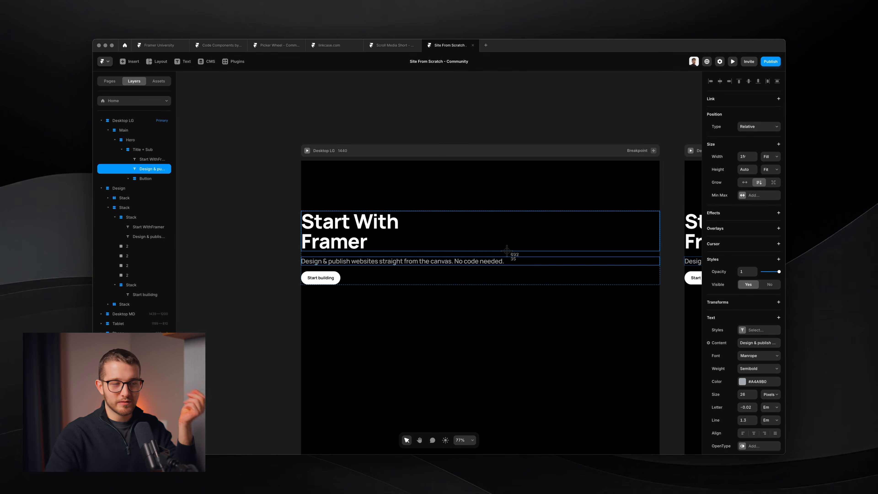
key(shift+super+4)
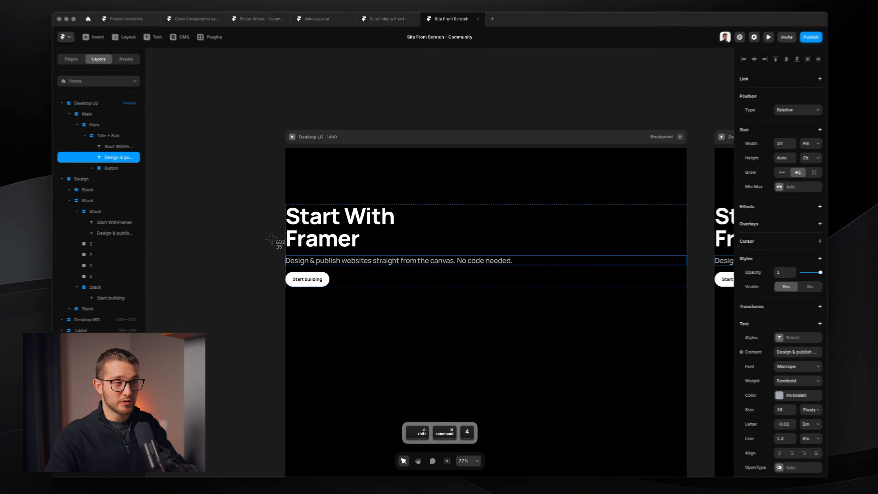
drag(287, 239, 672, 307)
key(Escape)
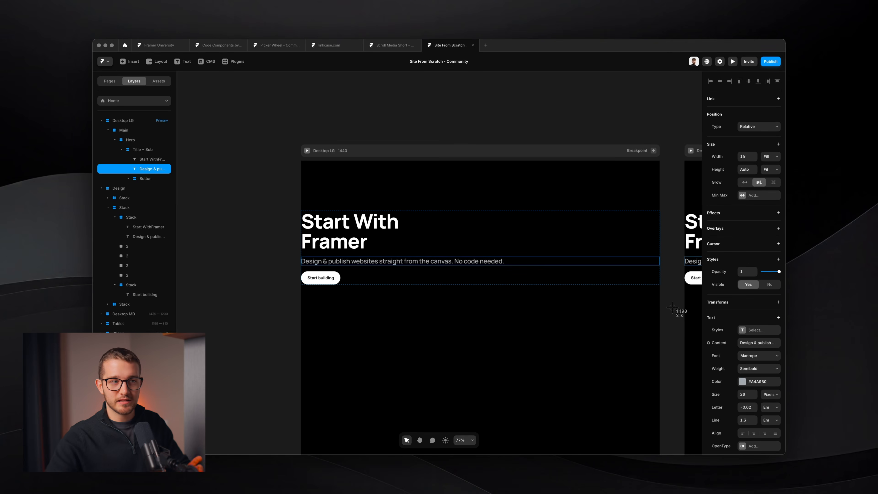
- Give the Design & publish text a fixed max width of 325
click(754, 197)
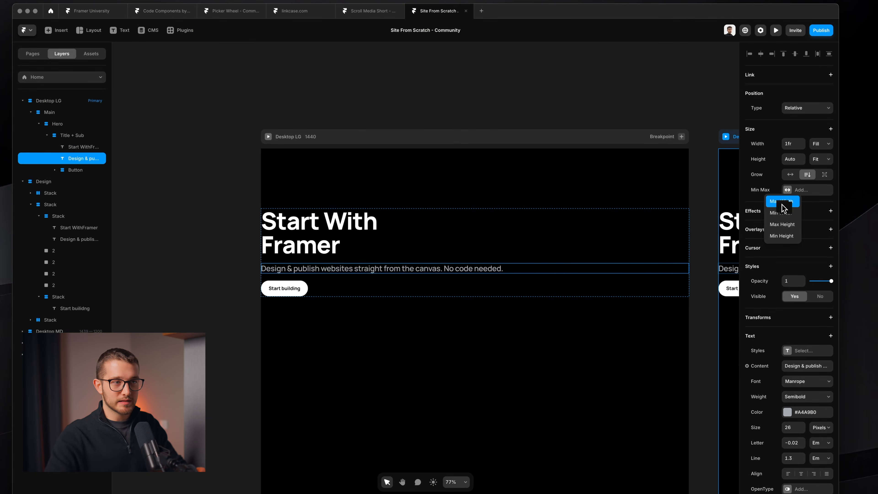
click(782, 203)
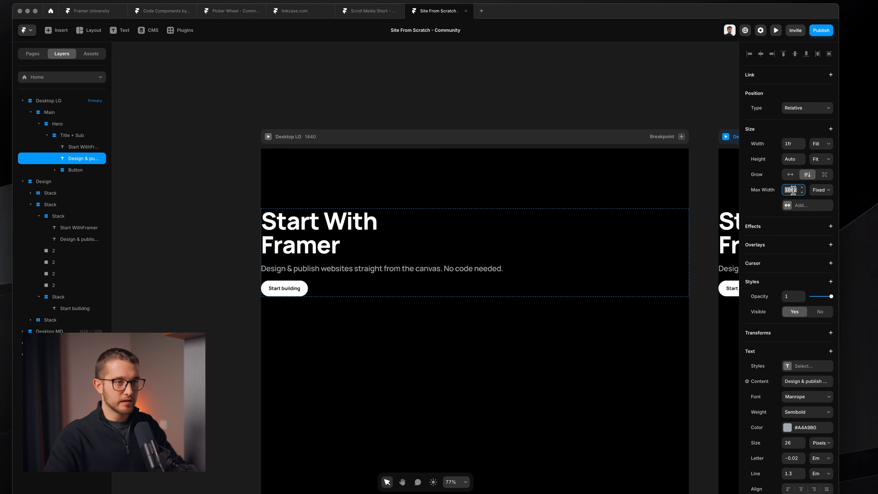
key(Return)
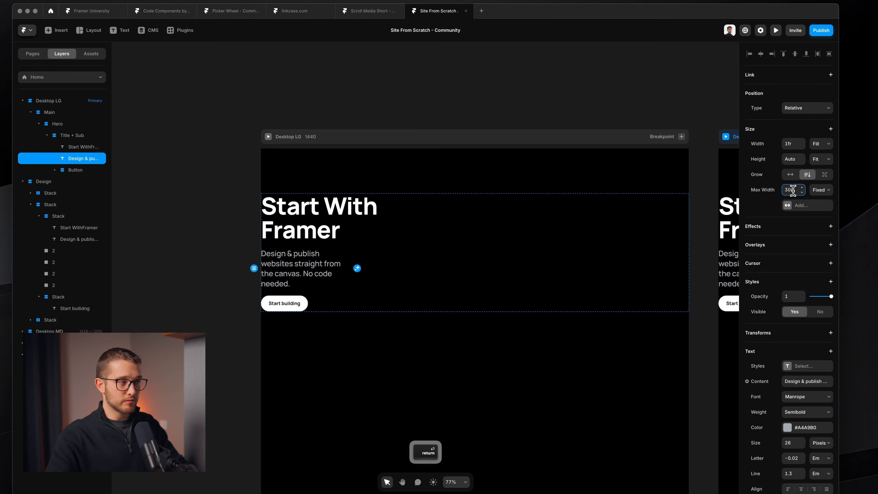
drag(804, 195, 802, 188)
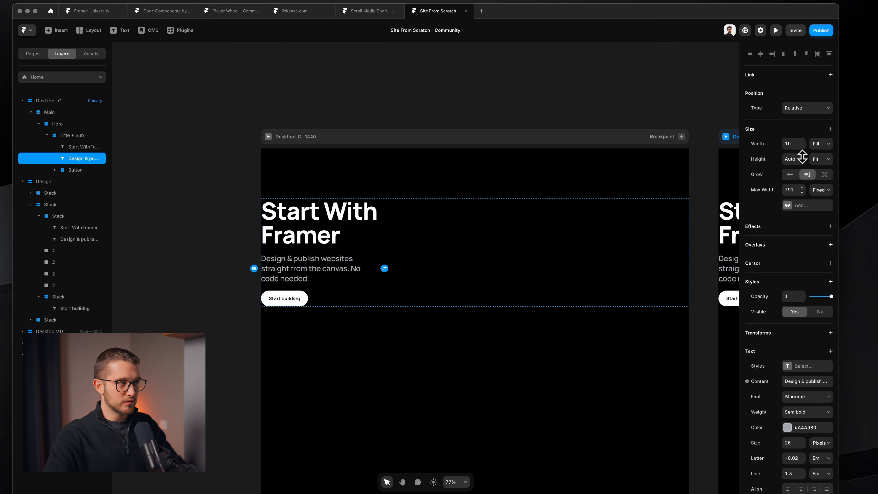
mouse_move(803, 157)
mouse_down()
mouse_move(804, 143)
mouse_move(804, 153)
mouse_up()
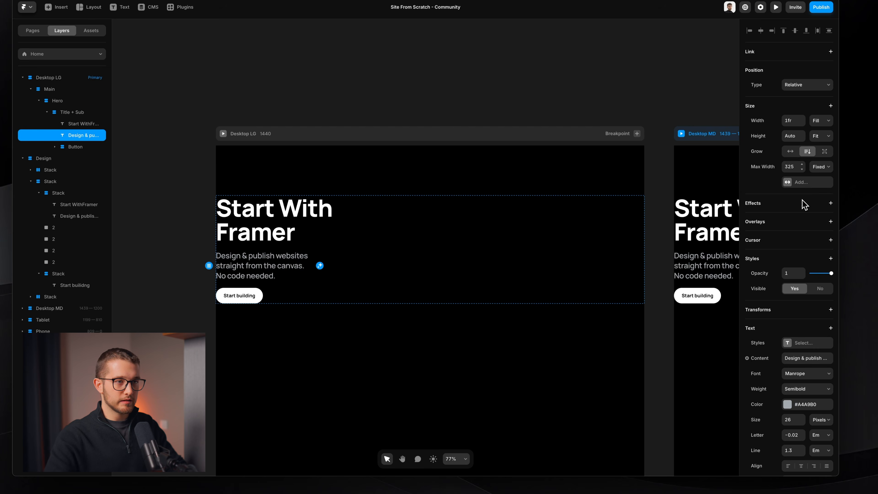
- Set the line height of the Design & publish text to 1.5 em
scroll(806, 277, down, 3)
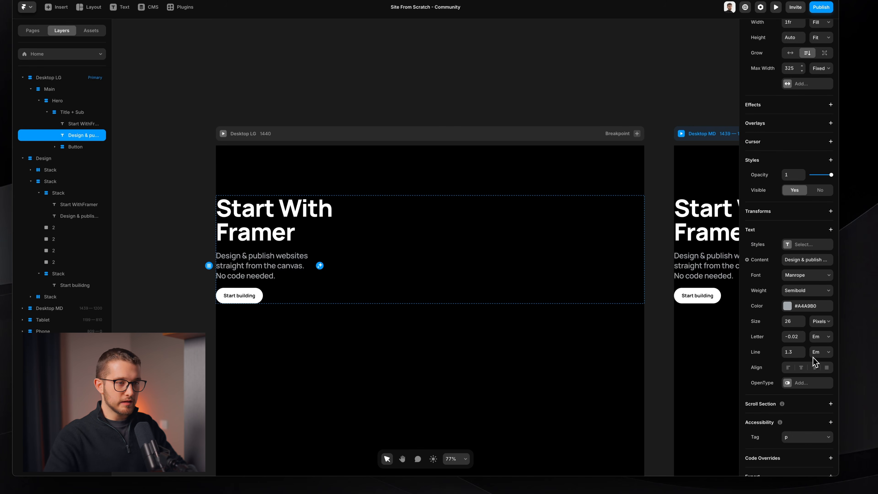
click(802, 350)
click(802, 349)
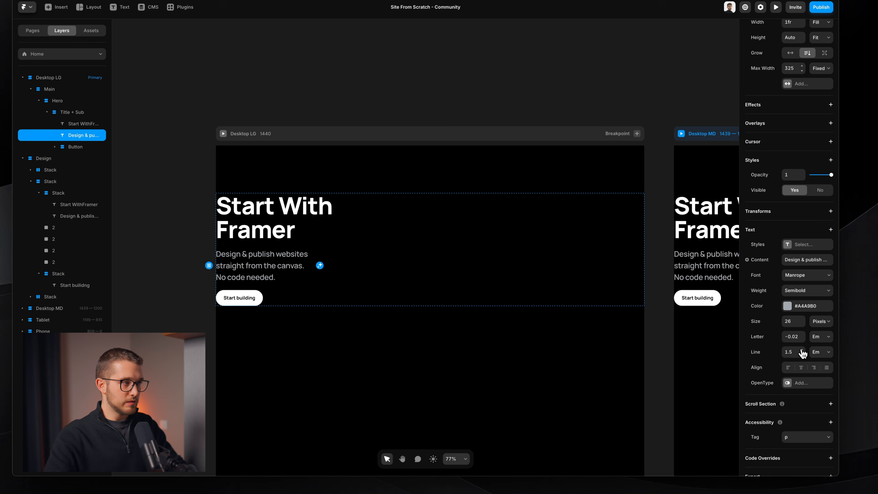
click(802, 349)
click(802, 354)
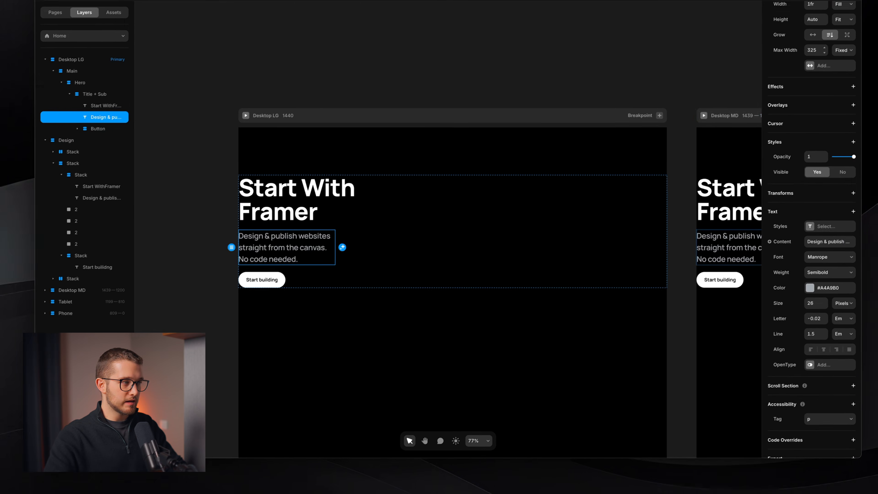
- Reduce the top and bottom padding of the Desktop LG Hero's Start building button, setting the bottom padding to 14
scroll(384, 247, left, 2)
click(383, 247)
scroll(318, 240, up, 4)
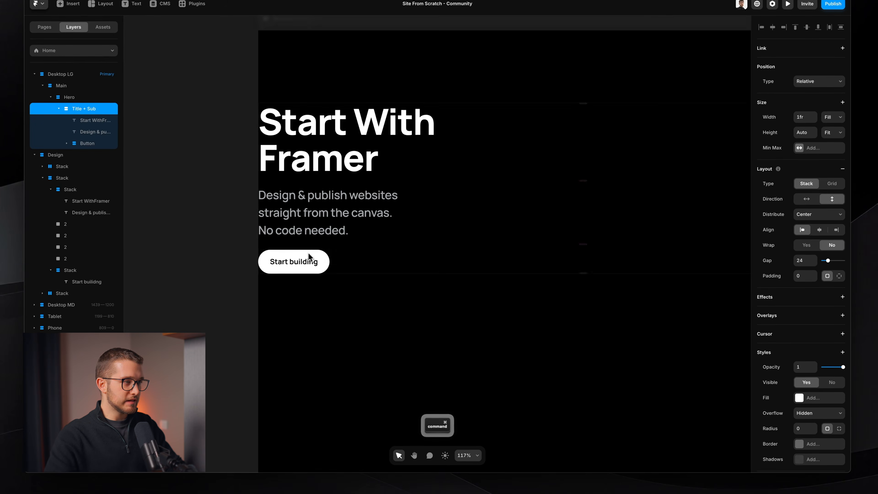
super+click(308, 257)
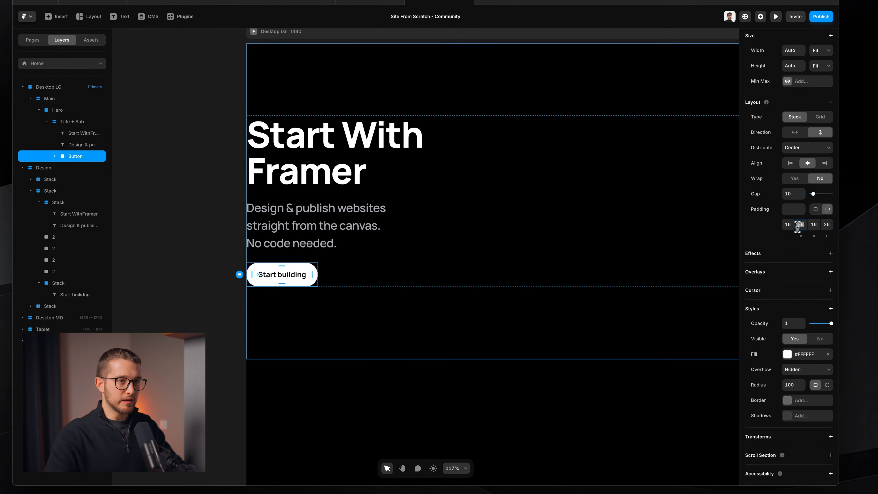
key(Down)
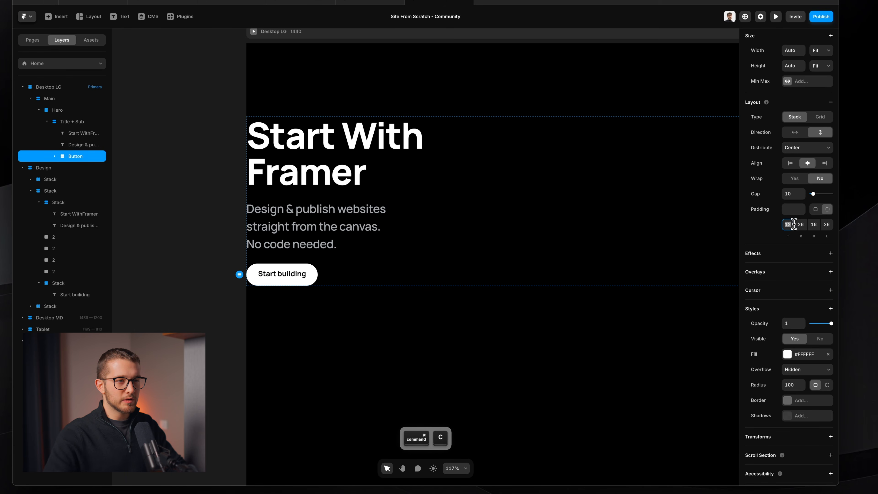
key(Return)
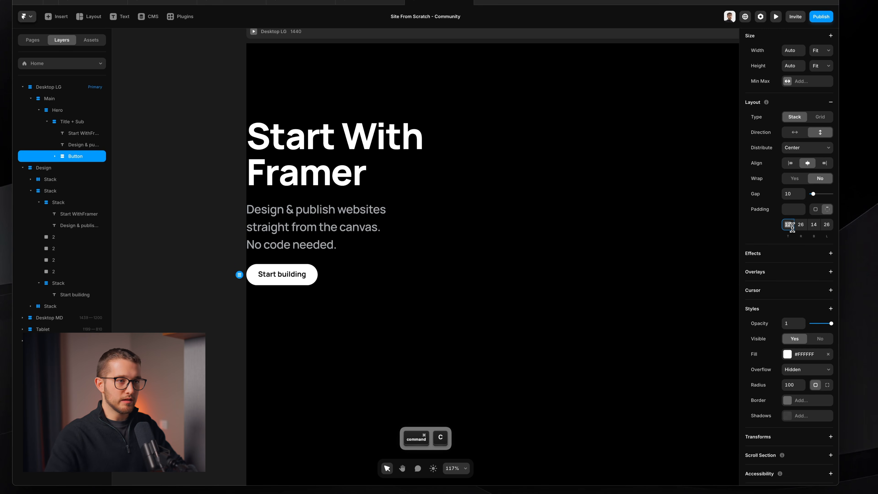
key(shift+Tab)
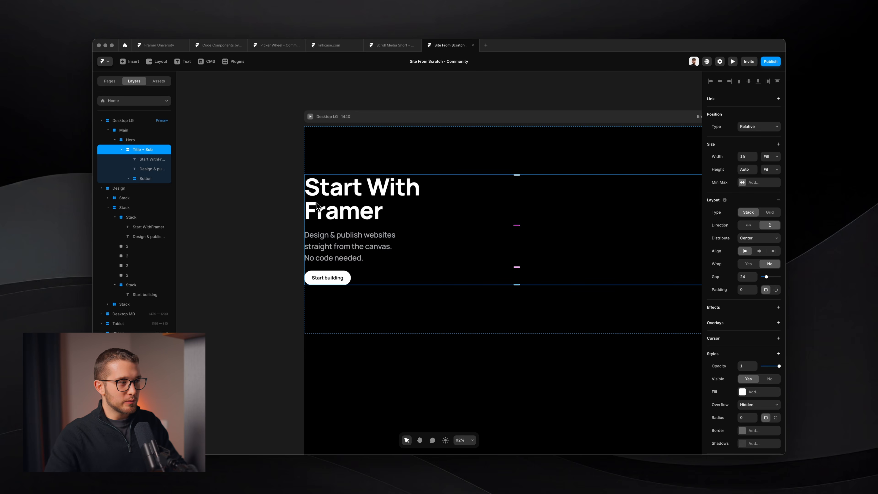
- Rename the Title + Sub stack in the Desktop LG Hero as Title + Sub + Button
scroll(318, 204, down, 2)
scroll(318, 204, right, 1)
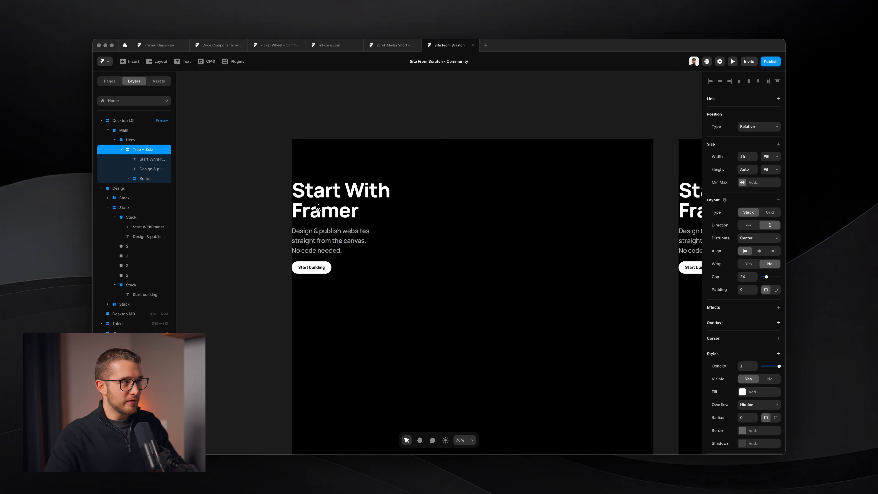
double_click(148, 150)
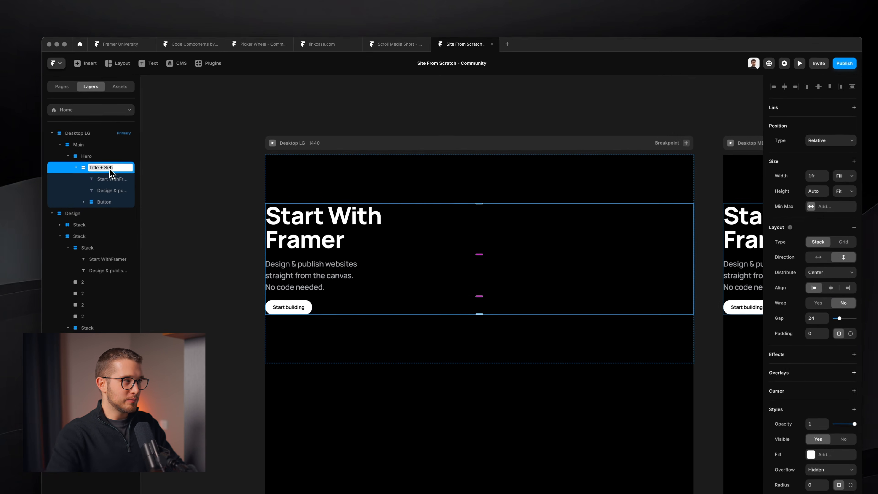
text(+ Butt)
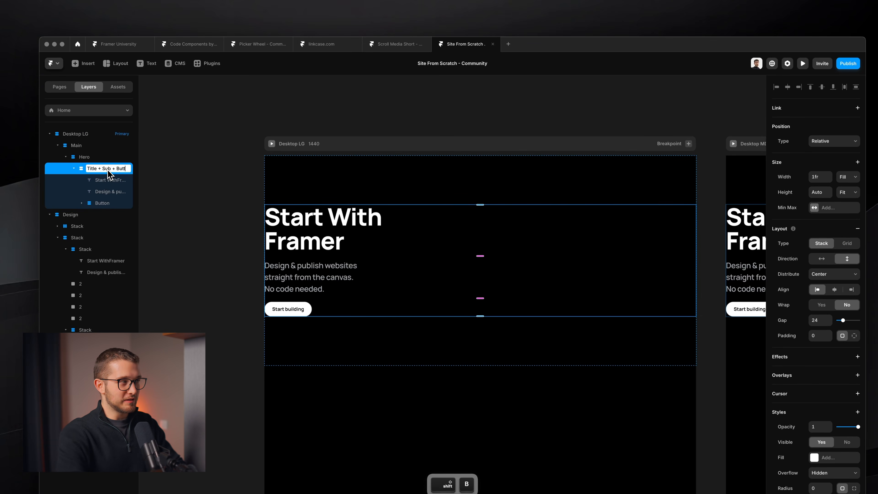
text(on)
key(Return)
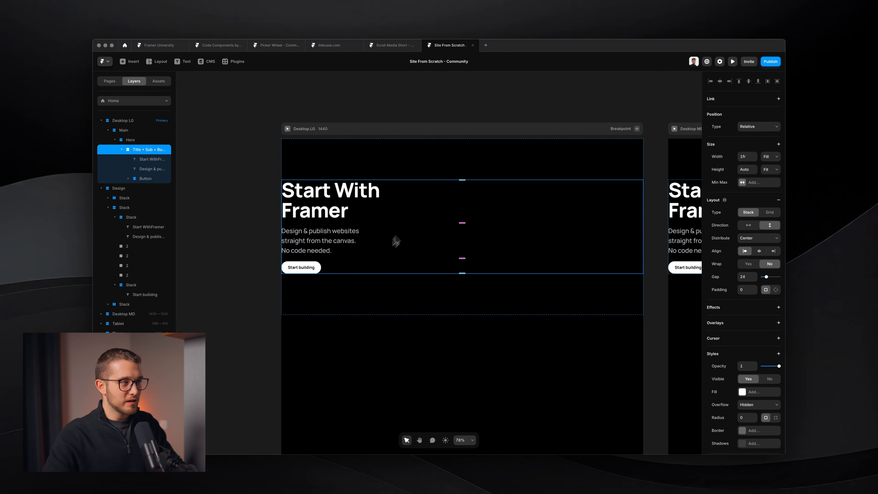
- Preview the page at the Desktop LG breakpoint
click(287, 129)
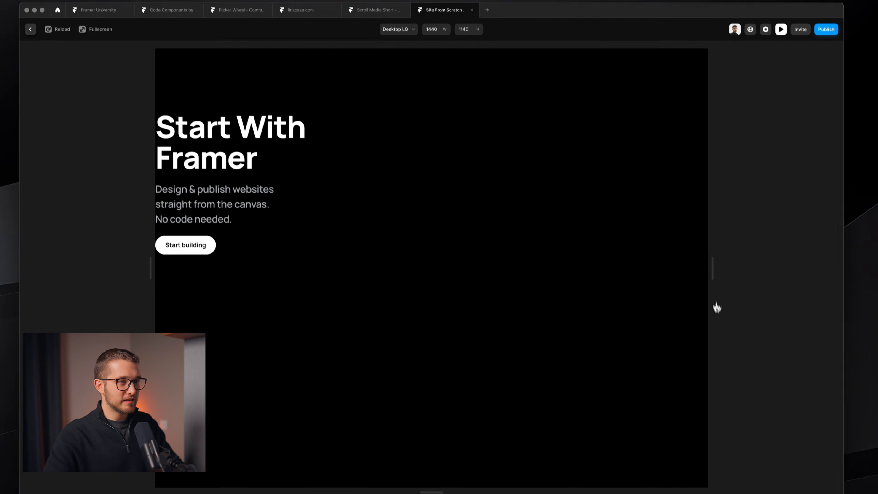
- Widen the page preview to 1580 to check the hero text's left margin, and return to the canvas
drag(674, 271, 732, 270)
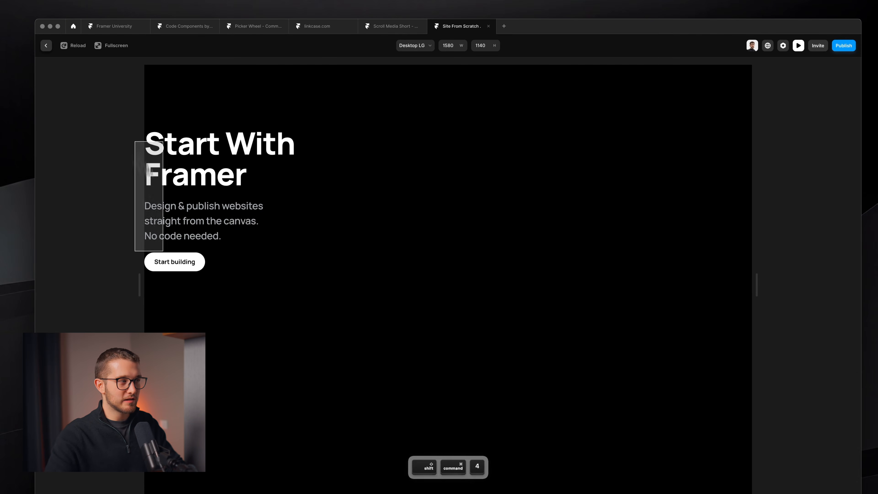
key(Escape)
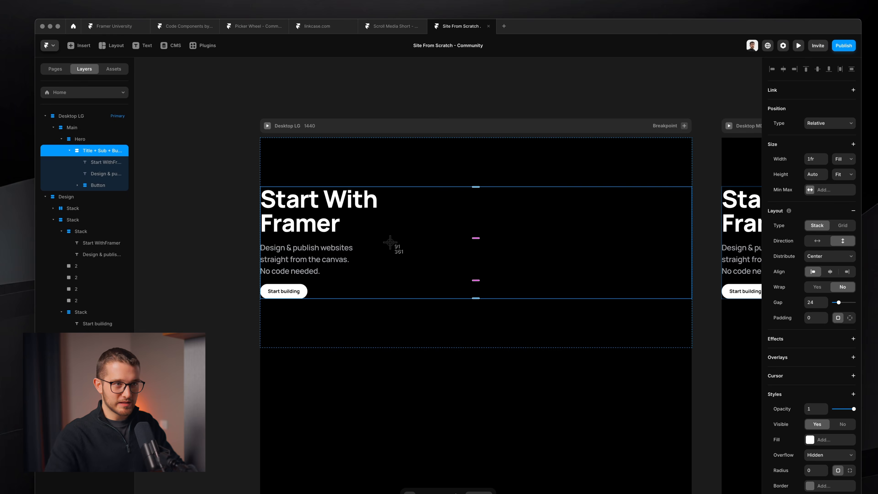
- Add a fixed max width of 1100 to the Title + Sub + Button stack inside the Desktop LG hero
click(69, 150)
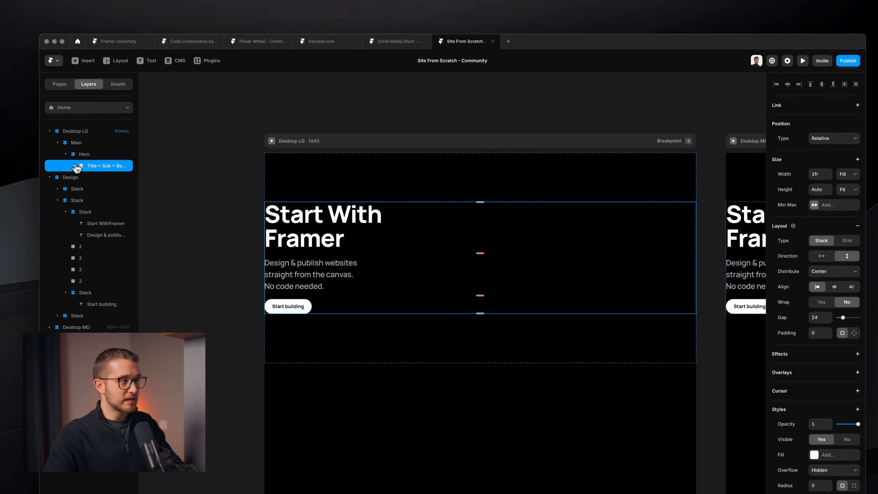
click(829, 206)
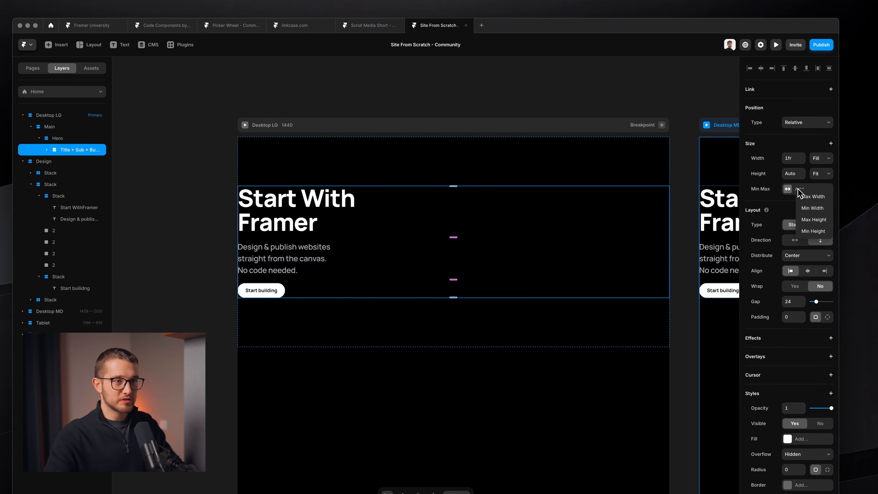
click(810, 197)
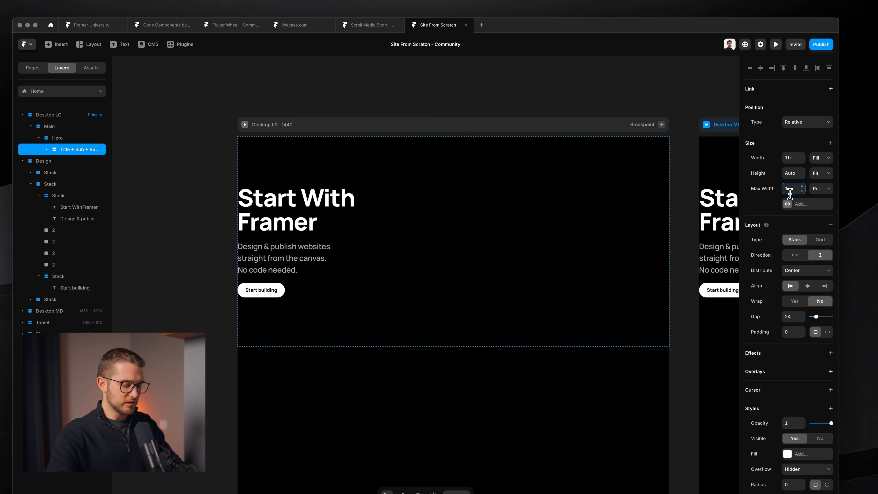
text(1100)
key(Return)
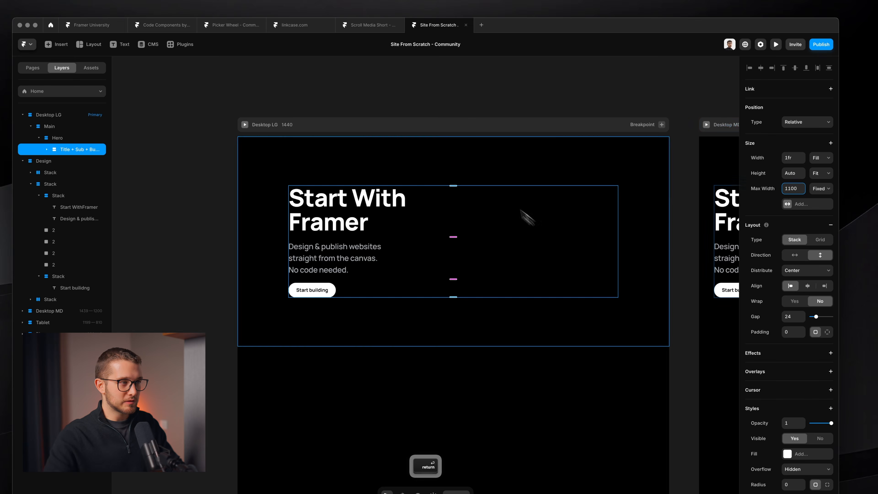
- Preview the page and narrow it to a width of 742 to check the text's left margin
key(super+p)
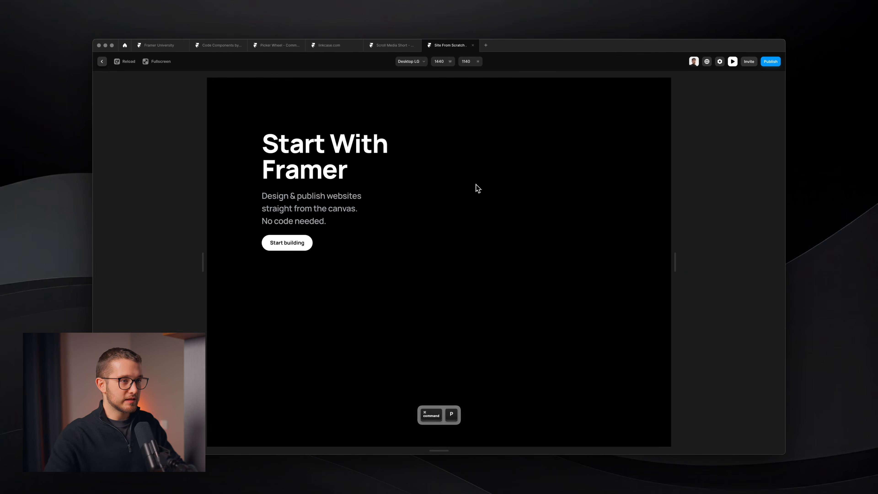
drag(675, 262, 574, 263)
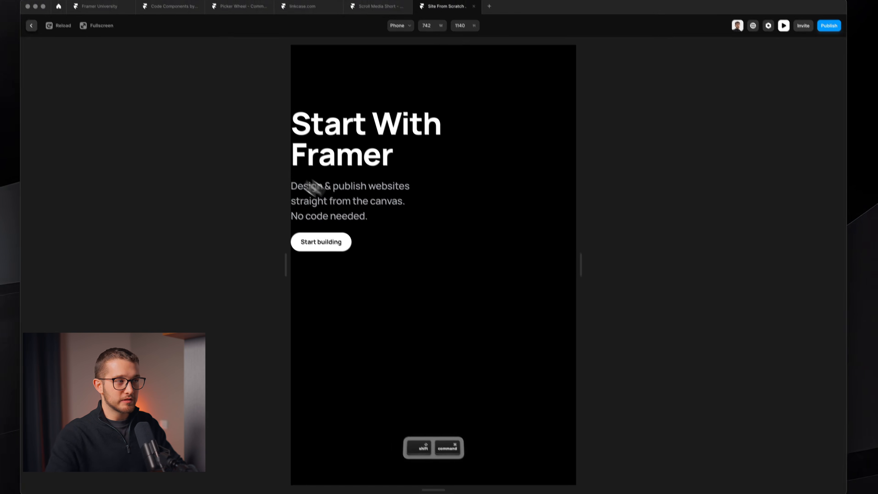
mouse_move(291, 115)
mouse_down()
mouse_move(319, 263)
mouse_move(297, 260)
mouse_up()
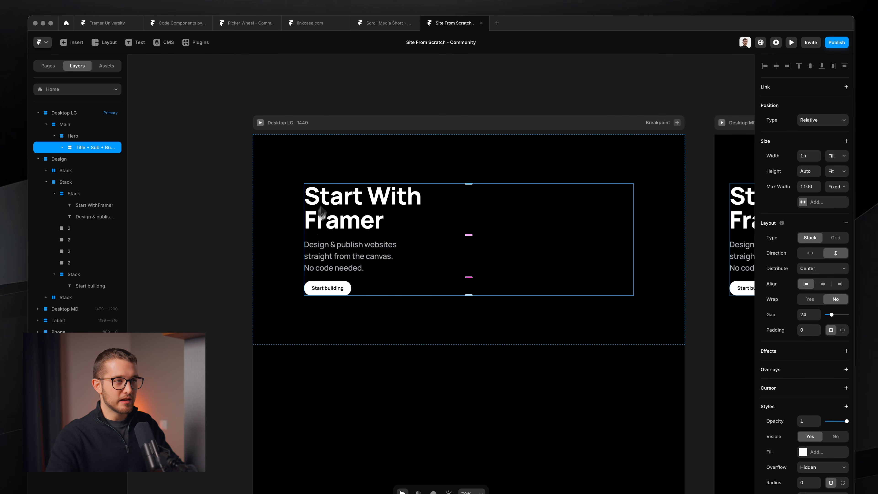
- Give the Hero stack individual padding of 20 on its left and right sides
scroll(346, 235, up, 3)
click(287, 199)
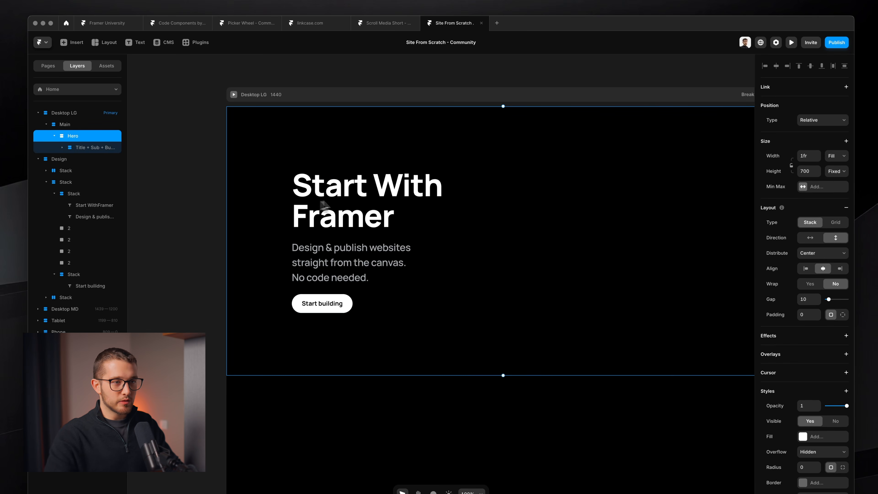
click(843, 314)
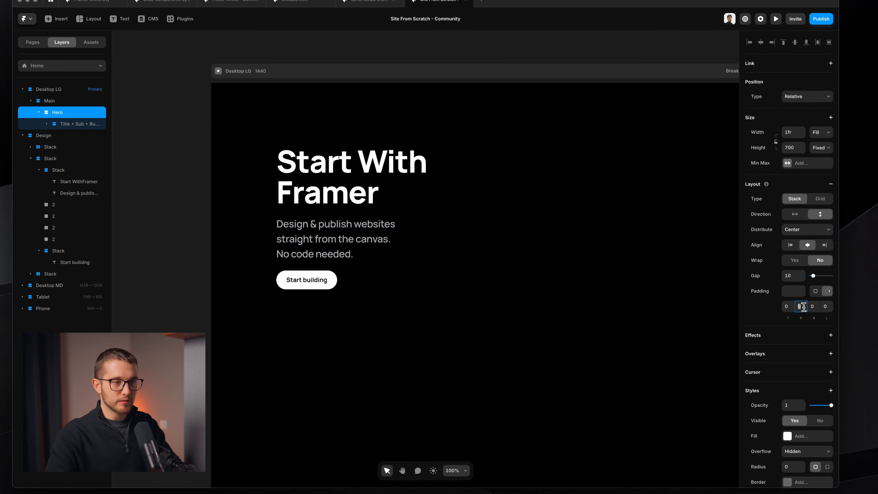
click(826, 307)
text(20)
key(Return)
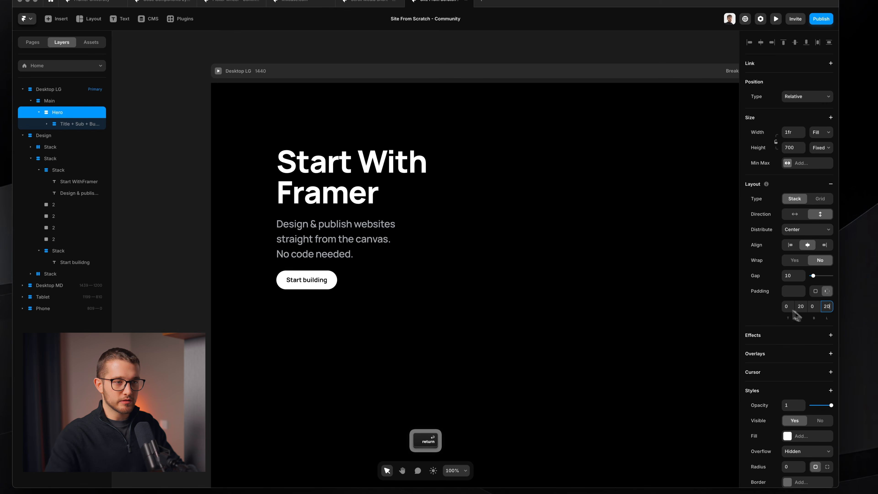
- Mark out the padding strips along the hero's left and right edges with a screen-capture selection, without capturing
key(super+shift+4)
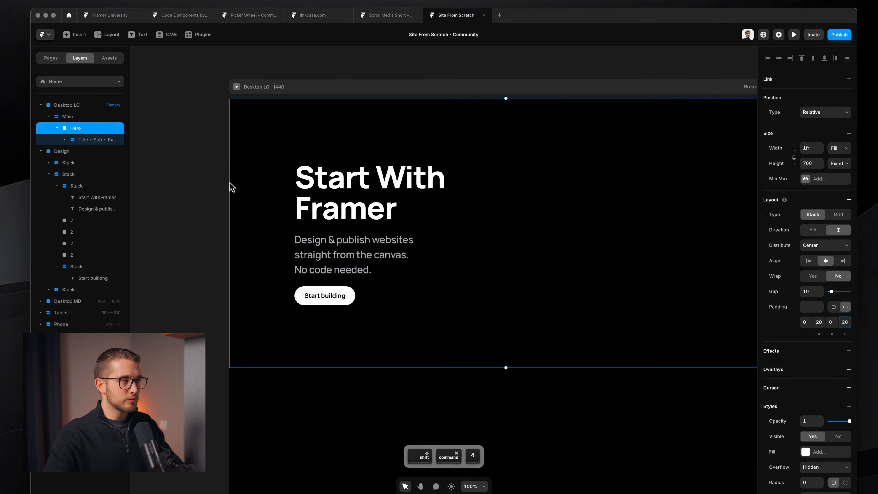
drag(231, 101, 235, 370)
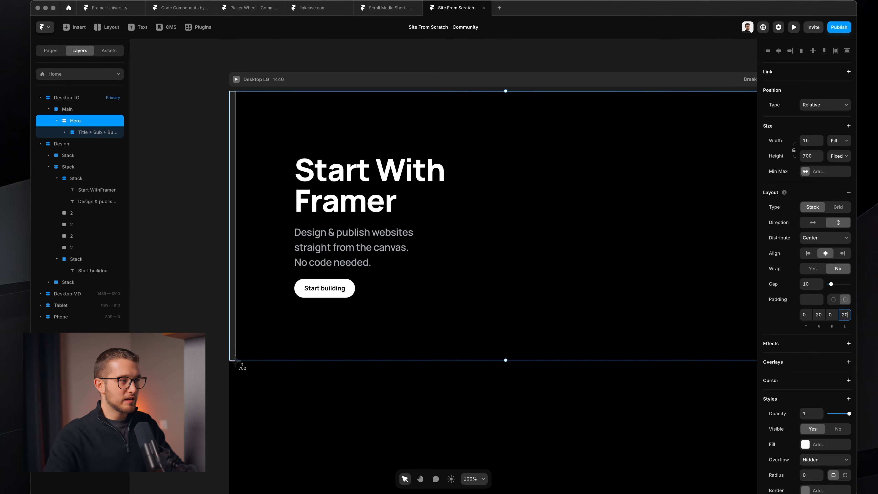
key(Escape)
scroll(235, 361, right, 10)
key(super+shift+4)
drag(391, 103, 393, 366)
key(Escape)
- Preview the page at a width of 684, inspect the left padding beside the hero text, and return to the canvas
key(super+p)
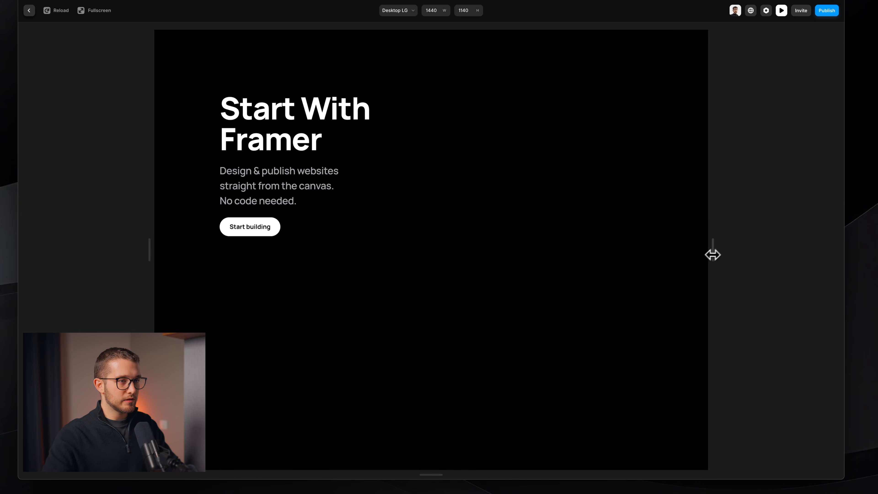
drag(713, 255, 570, 258)
key(super+shift+4)
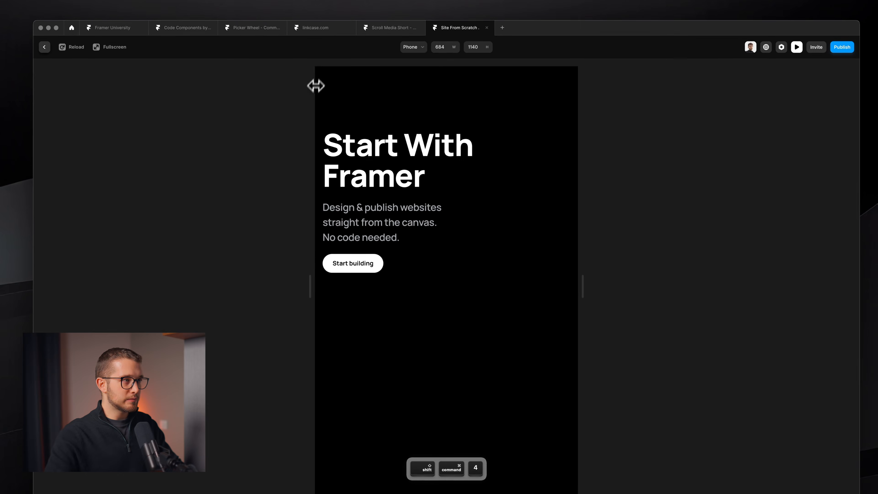
drag(315, 74, 331, 283)
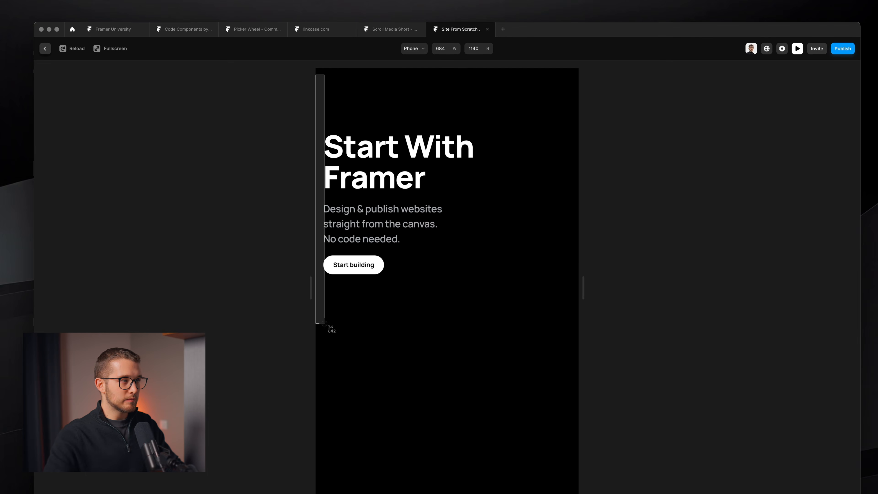
key(Escape)
key(Escape)
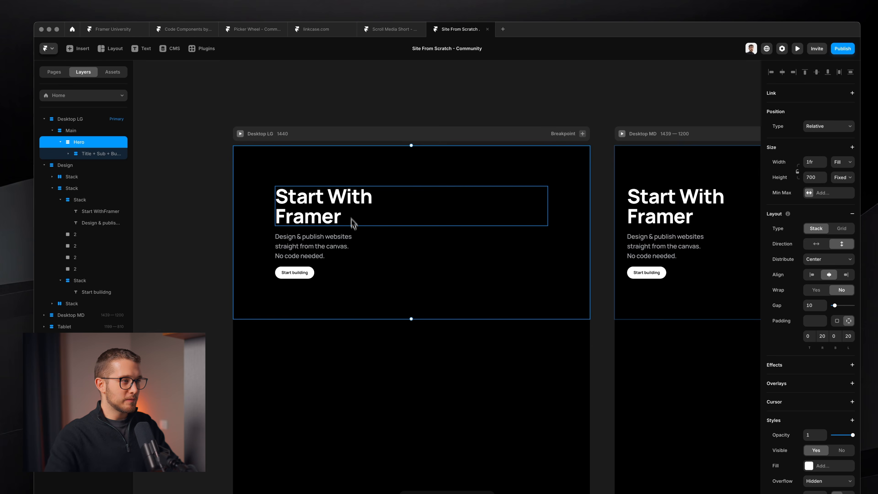
- Examine the tilted card images in the Design frame's hero and the position properties of the purple "Finance" card
click(352, 223)
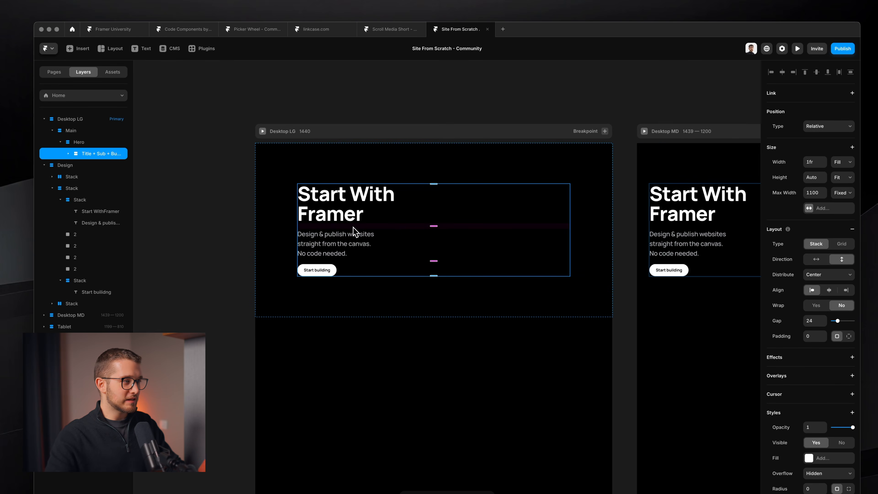
key(super+p)
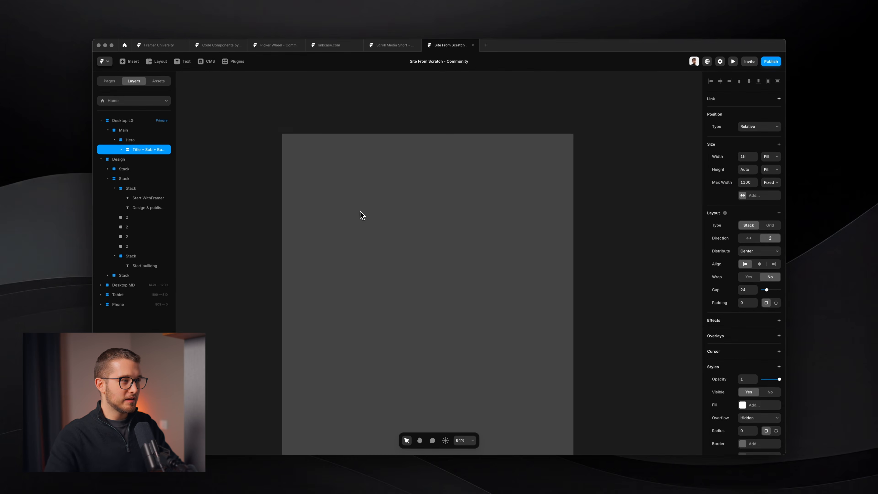
scroll(357, 195, right, 1)
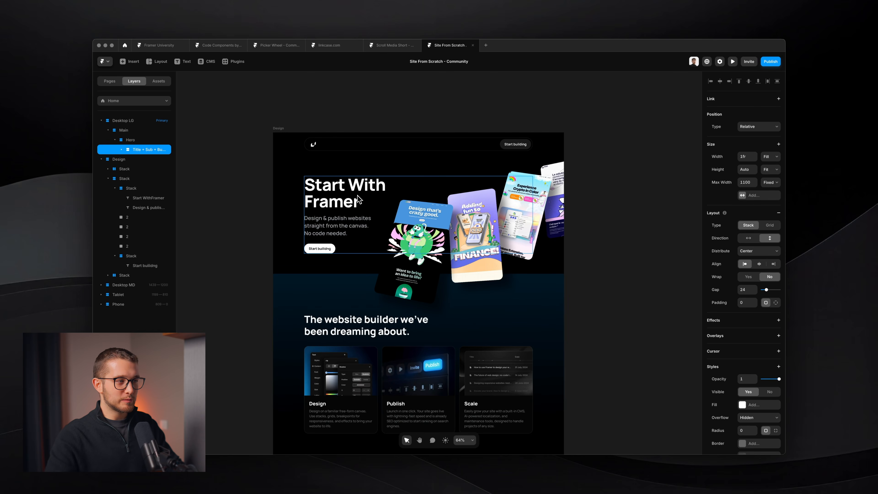
super+click(471, 231)
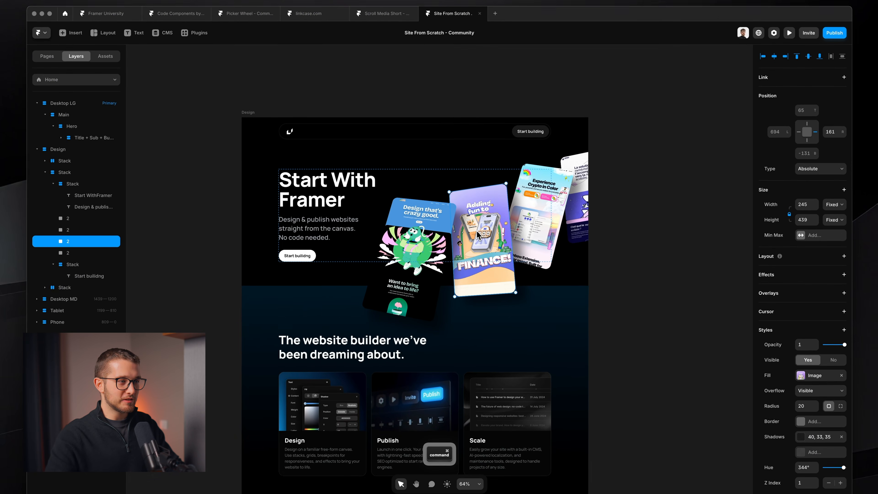
scroll(477, 234, up, 5)
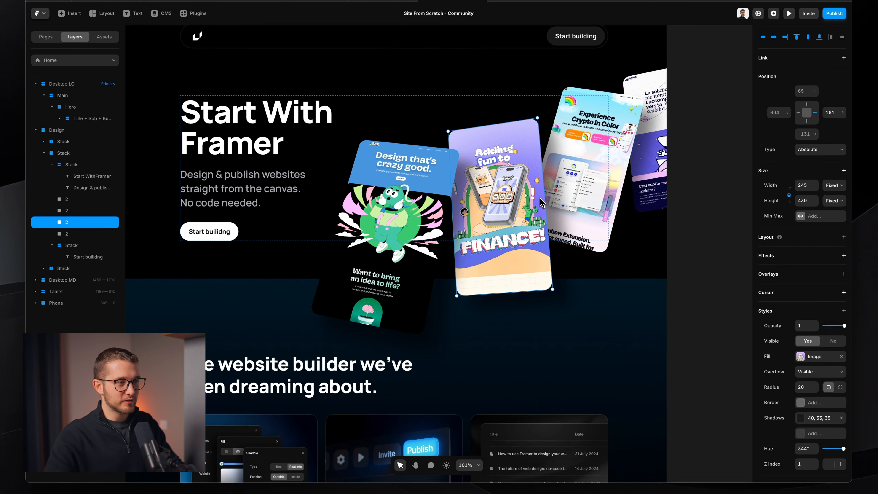
scroll(524, 220, down, 3)
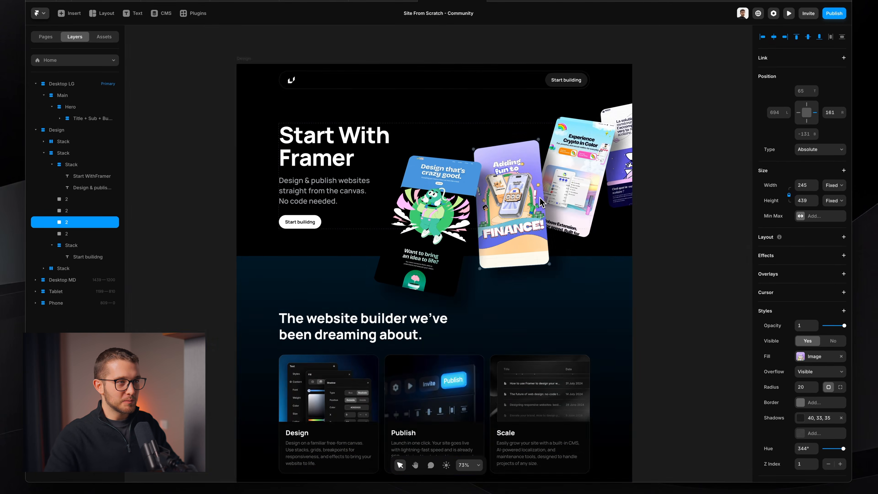
scroll(541, 203, down, 2)
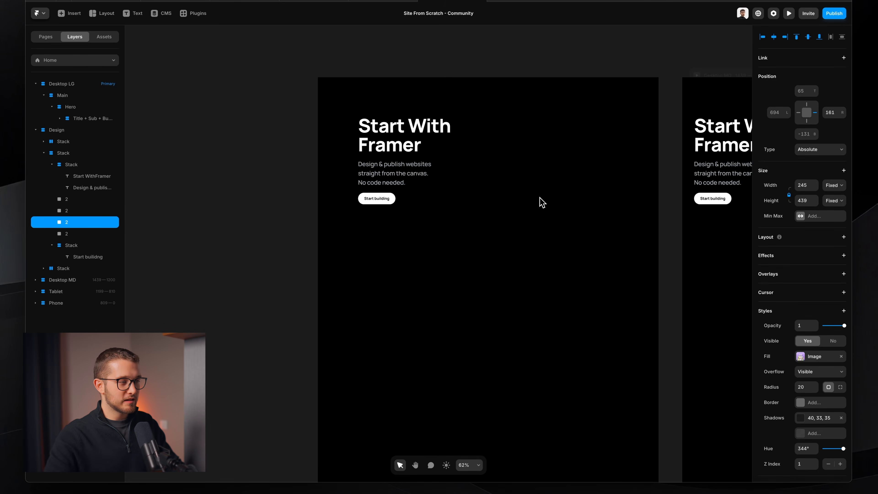
- Import the image files 1.jpg, 2.jpg, 3.jpg and 4.jpg onto the empty canvas beside the Desktop LG frame
click(297, 363)
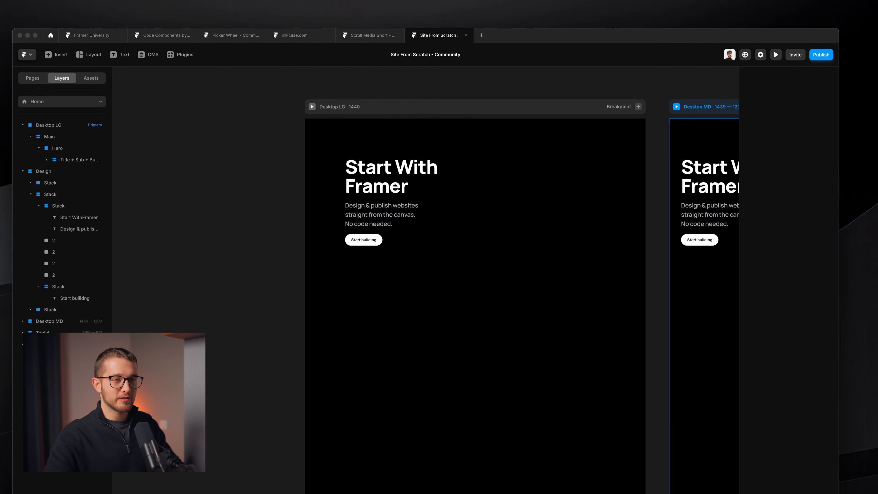
drag(726, 287, 236, 319)
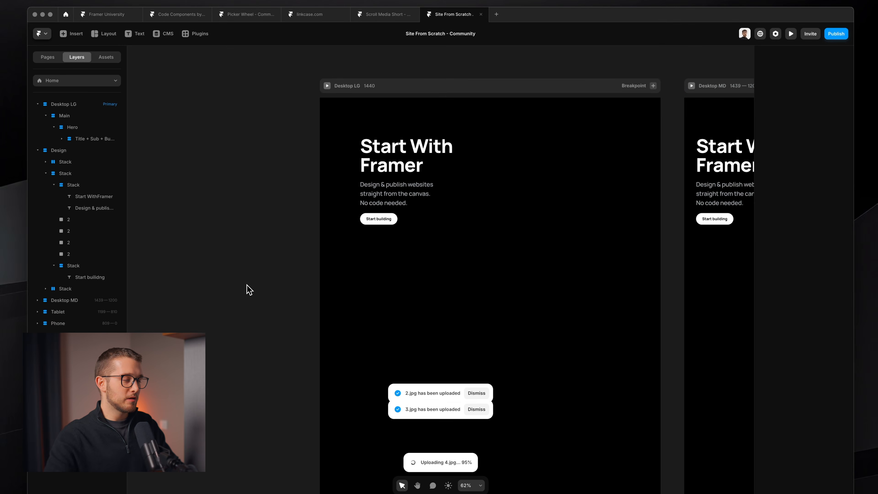
scroll(247, 288, left, 2)
scroll(396, 266, left, 4)
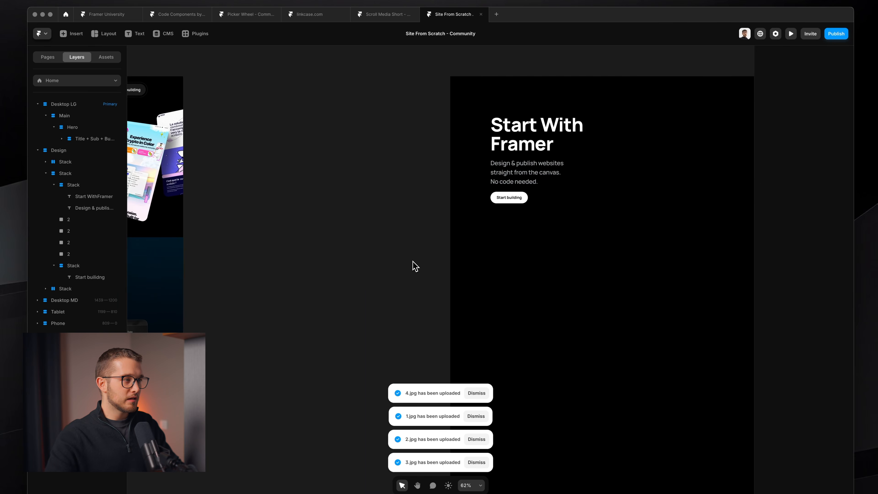
scroll(414, 262, left, 1)
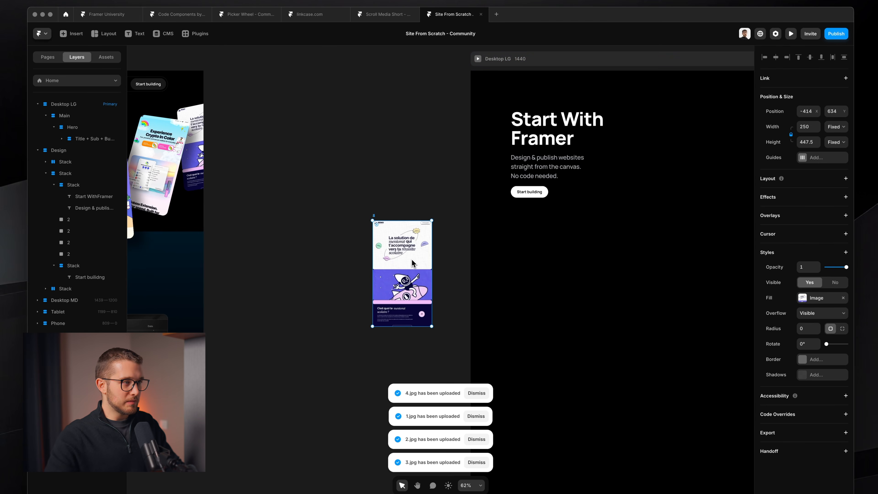
- Spread the four stacked images into two columns of two between the Design and Desktop LG frames, and clear the selection
drag(413, 263, 337, 170)
drag(397, 241, 408, 124)
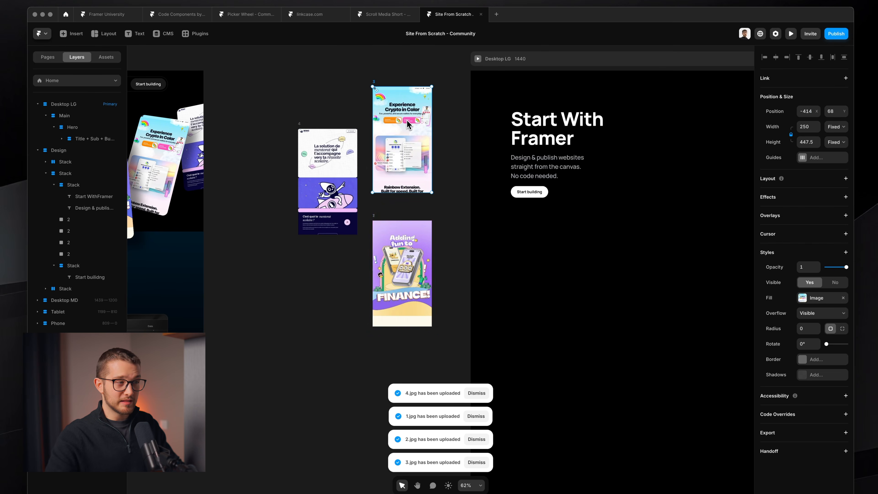
drag(403, 247, 328, 286)
drag(379, 260, 378, 243)
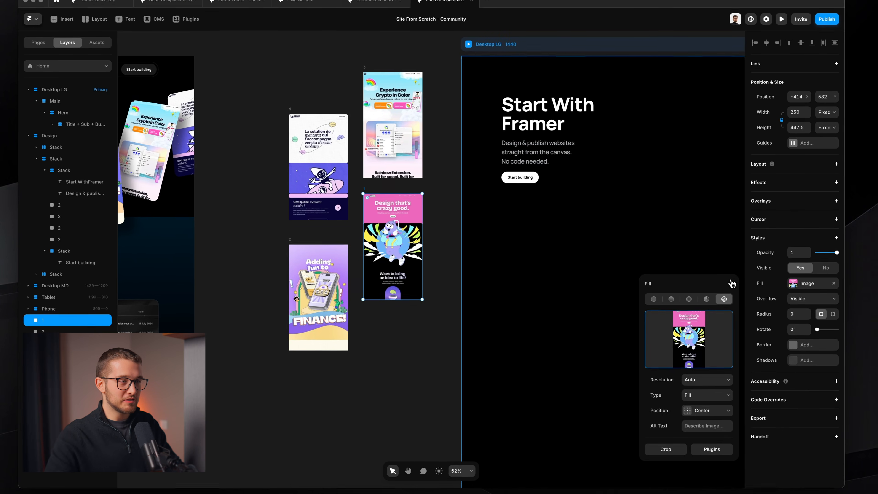
click(442, 332)
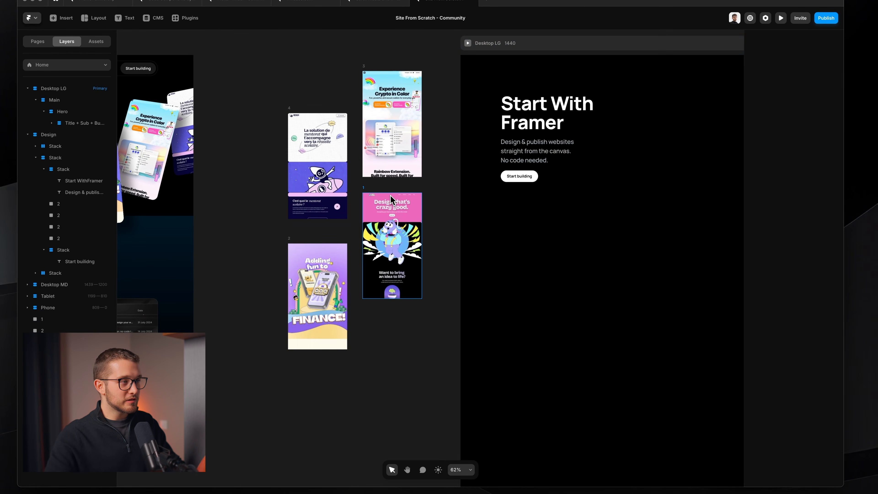
- Compare the four imported images beside the Desktop LG frame with the tilted cards in the Design frame's hero
scroll(390, 199, up, 5)
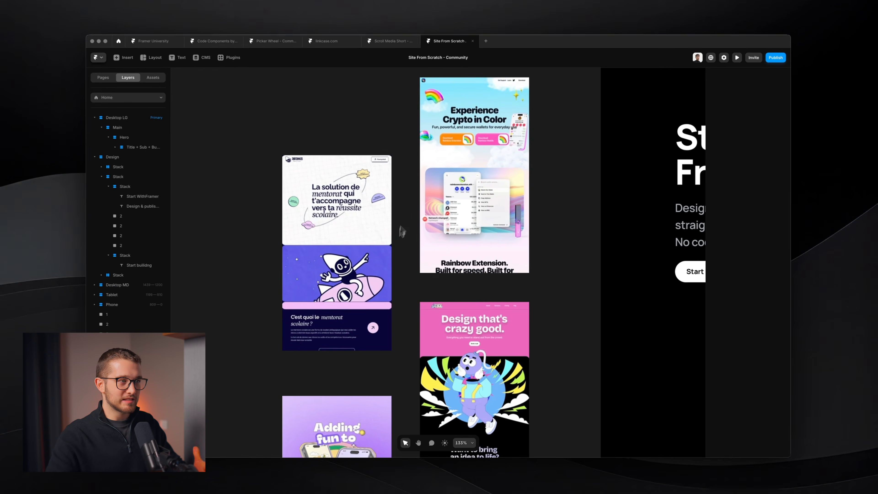
scroll(397, 247, down, 3)
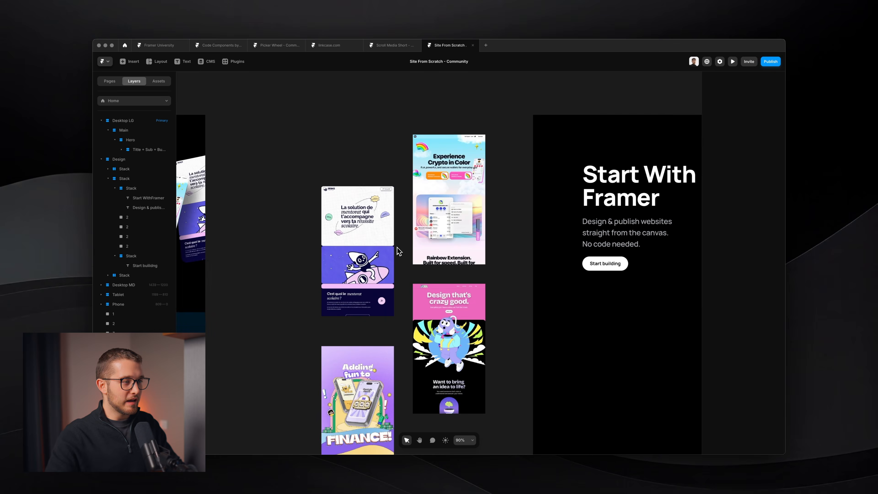
click(447, 329)
scroll(447, 330, down, 3)
scroll(446, 332, left, 3)
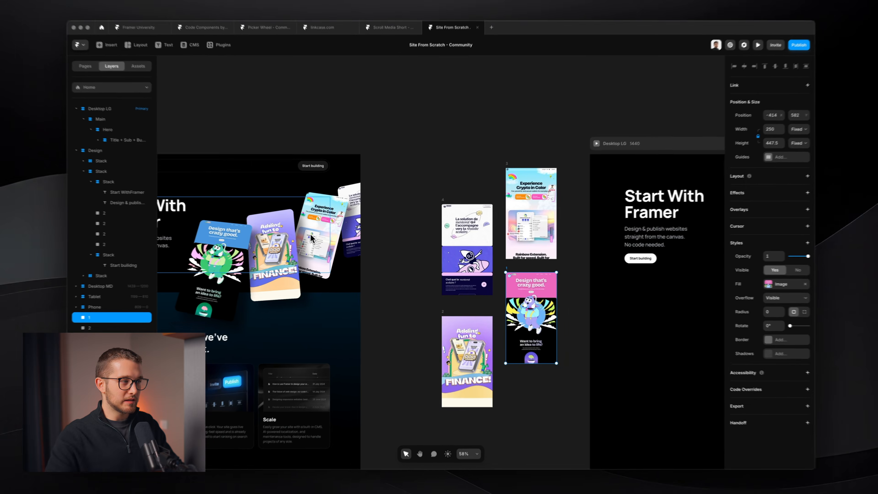
scroll(282, 247, up, 3)
scroll(282, 242, left, 2)
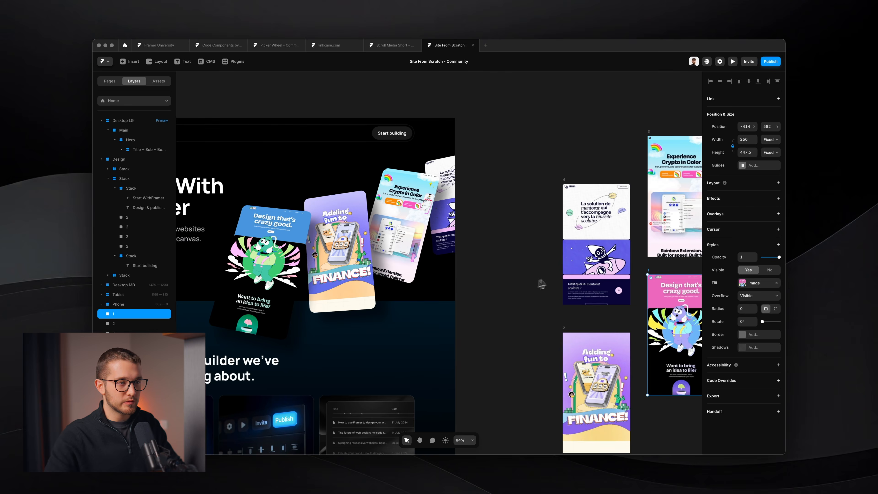
scroll(541, 283, right, 8)
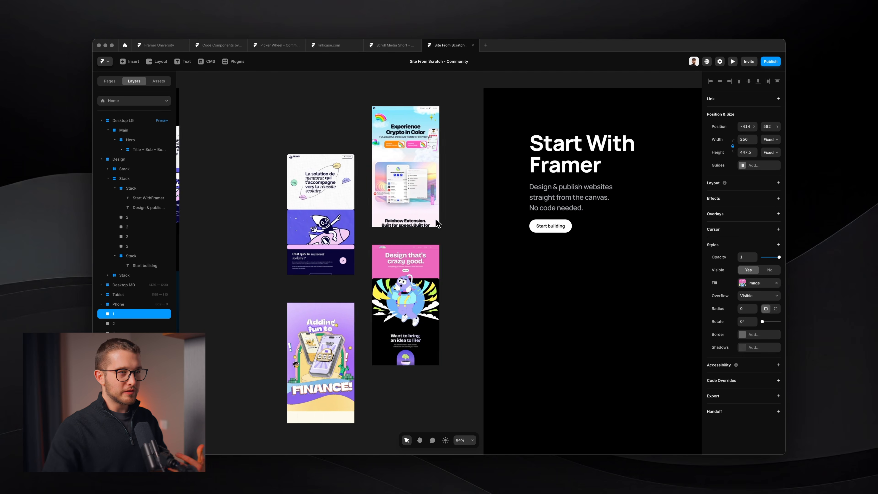
scroll(436, 219, right, 5)
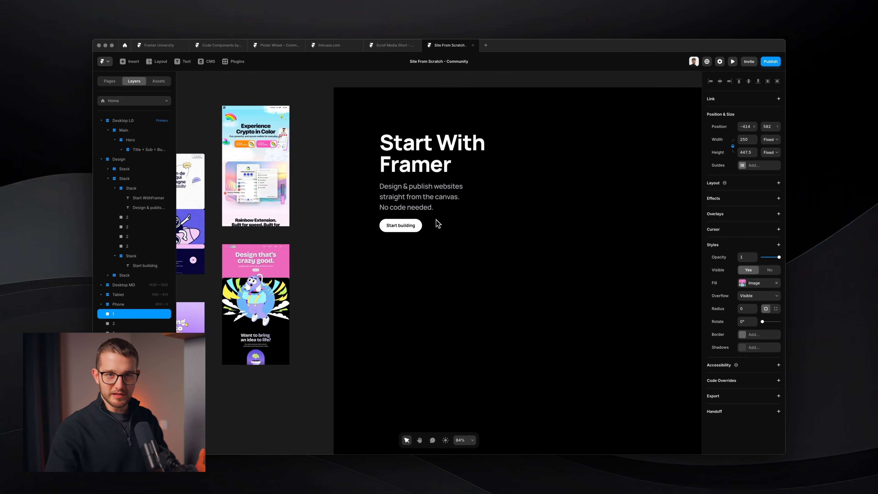
scroll(435, 220, down, 1)
scroll(436, 220, left, 15)
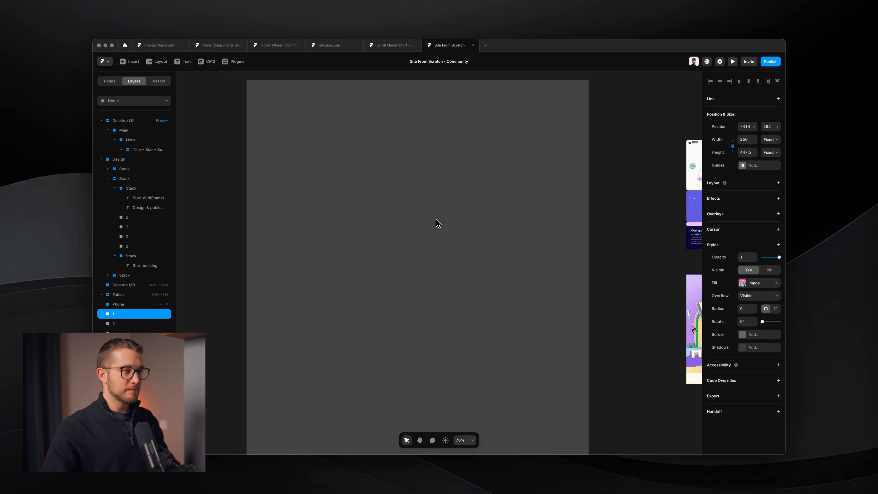
- Inspect the position and size properties of the purple "Finance" card in the Design frame's hero, and return to the imported images
scroll(435, 220, up, 3)
super+click(403, 230)
click(475, 223)
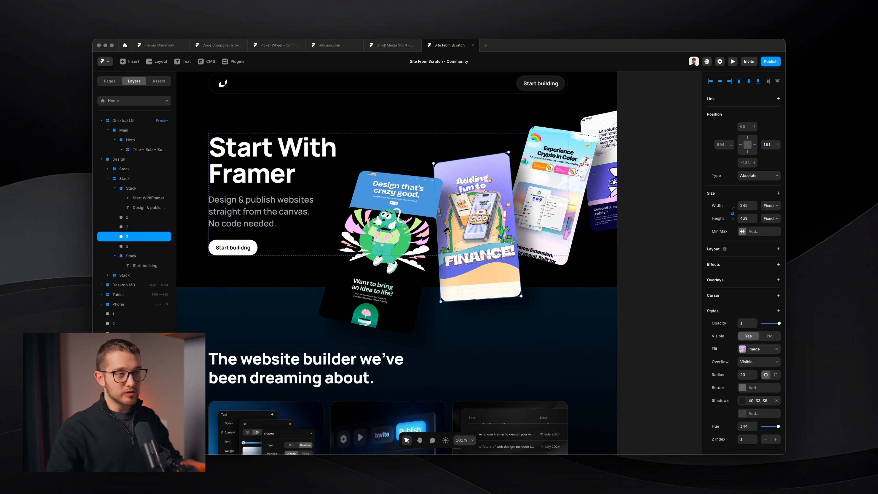
scroll(507, 167, down, 3)
scroll(507, 168, right, 4)
scroll(508, 171, right, 6)
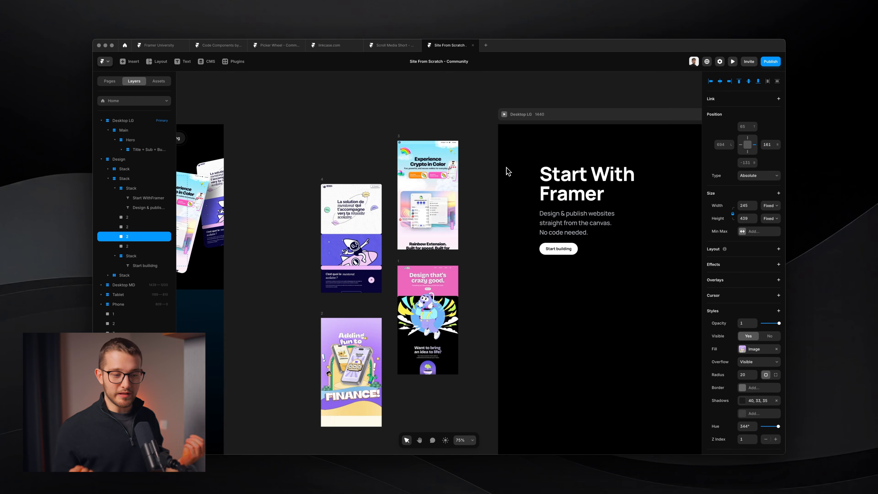
scroll(337, 162, right, 2)
scroll(337, 162, down, 1)
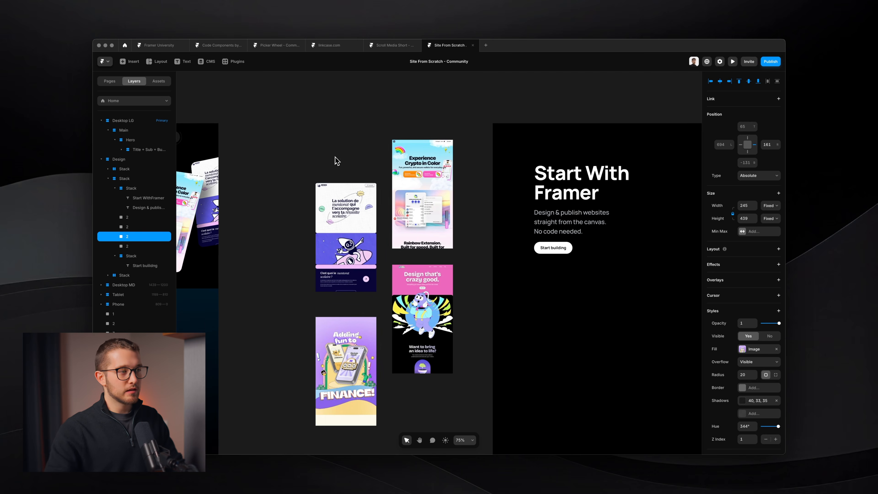
- Cut the white and indigo "La solution de mentorat" image and paste it into the Desktop LG hero's Title + Sub + Button stack
click(386, 195)
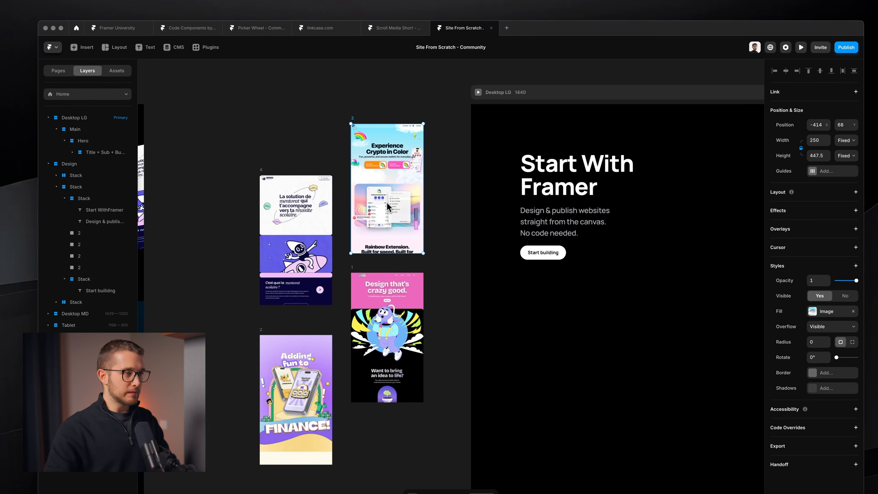
scroll(387, 207, down, 3)
scroll(387, 207, left, 1)
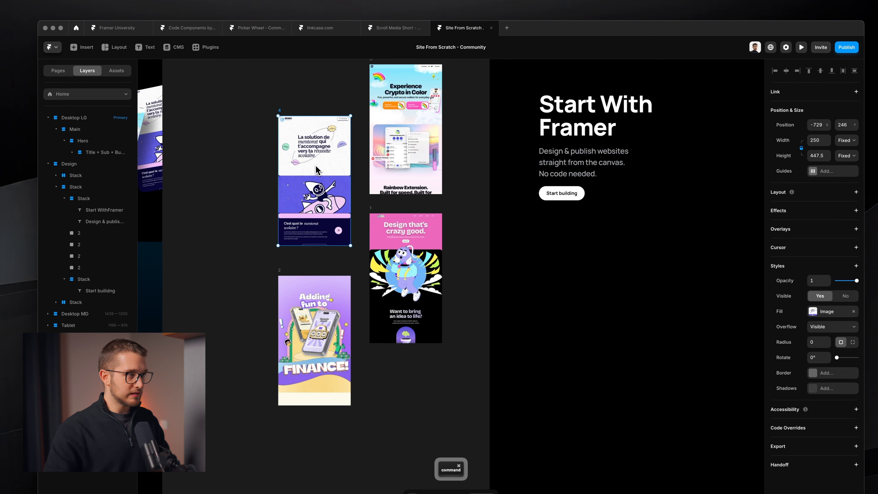
key(BackSpace)
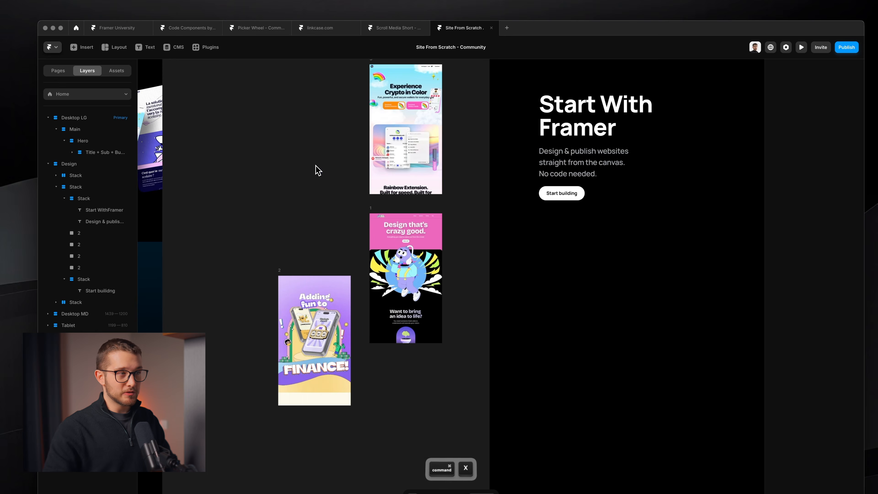
scroll(315, 167, up, 6)
super+click(433, 244)
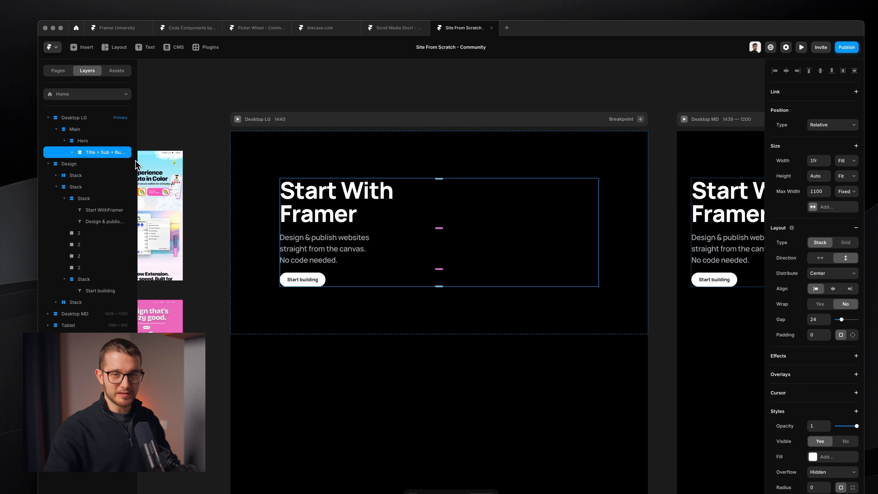
key(super+v)
scroll(406, 224, down, 3)
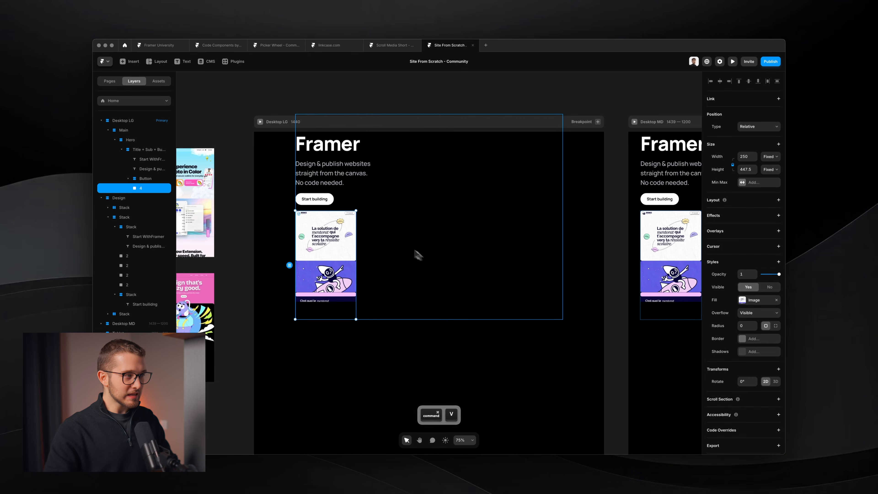
- Try reordering the pasted image above and between the hero's title, subtitle and button, and return it to the end of the stack
key(Up)
key(Up)
key(Up)
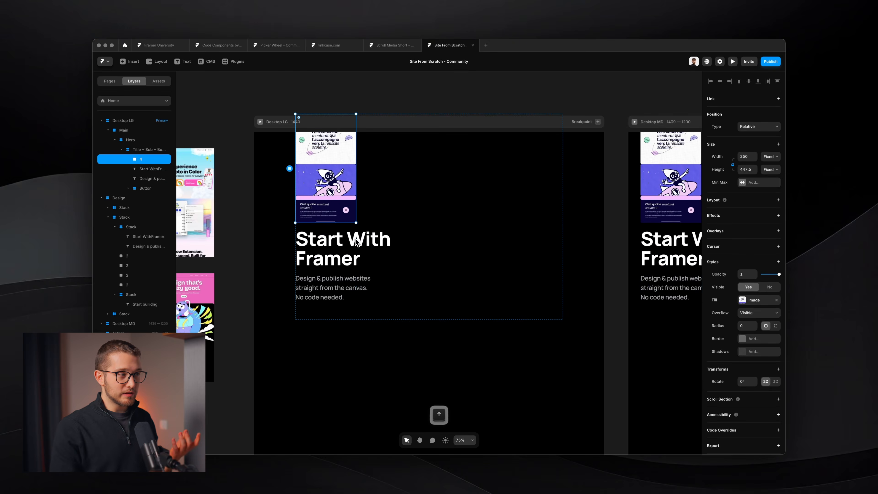
key(Down)
key(Down)
key(Down)
key(Up)
key(Up)
key(Up)
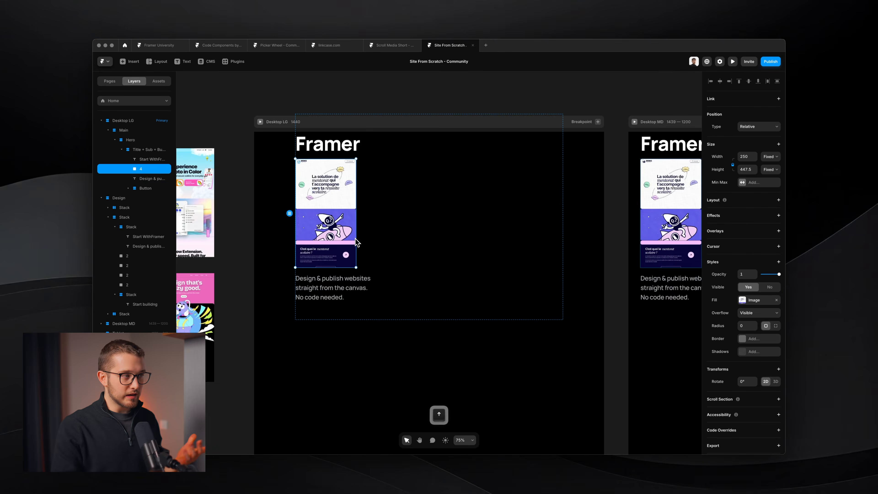
key(Down)
key(Down)
key(Down)
key(Up)
key(Up)
key(Up)
key(Down)
key(Down)
key(Down)
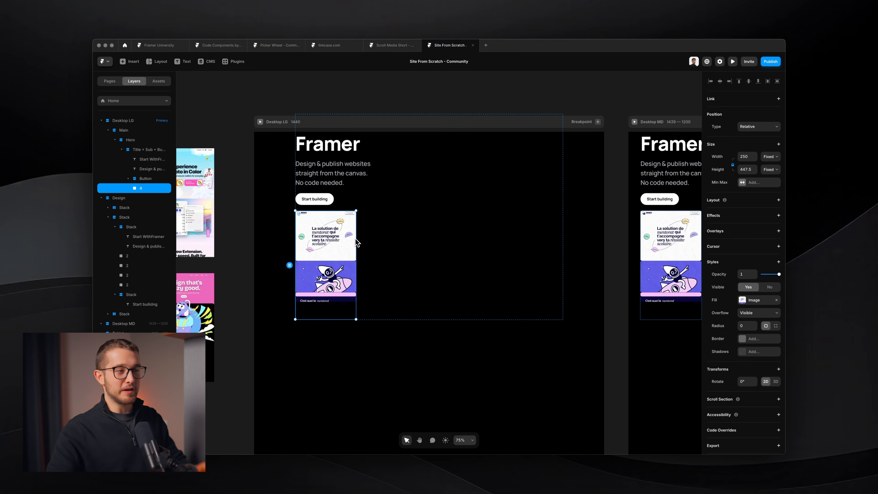
- Set the pasted image's position type to Absolute and move it to a right offset of -180 and a top offset of -83
click(759, 126)
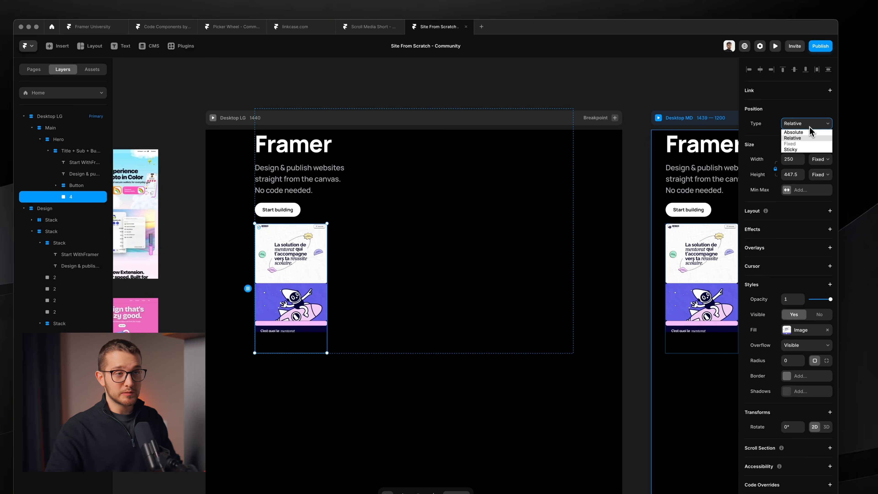
click(760, 132)
key(shift+Right)
key(shift+Right)
key(shift+Right)
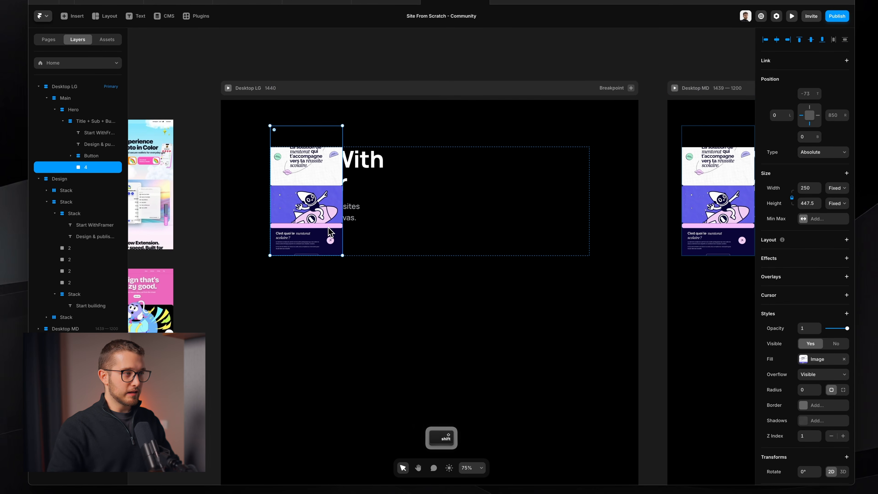
key(shift+Right)
key(shift+Right)
key(shift+Right)
key(shift+Right)
key(shift+Right)
key(shift+Right)
key(shift+Right)
key(shift+Right)
key(shift+Right)
key(shift+Right)
key(shift+Right)
key(shift+Right)
key(shift+Right)
key(shift+Right)
key(shift+Right)
key(shift+Right)
key(shift+Right)
key(shift+Right)
key(shift+Right)
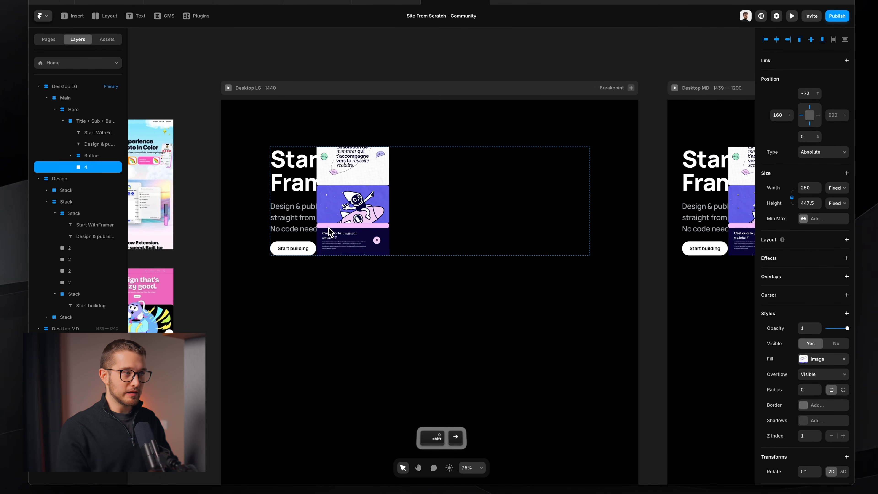
key(shift+Right)
key(shift+Right)
key(shift+Right)
key(shift+Right)
key(shift+Right)
key(shift+Right)
key(shift+Right)
key(shift+Right)
key(shift+Right)
key(shift+Right)
key(shift+Right)
key(shift+Right)
key(shift+Right)
key(shift+Right)
key(shift+Right)
key(shift+Right)
key(shift+Right)
key(shift+Right)
key(shift+Right)
key(shift+Right)
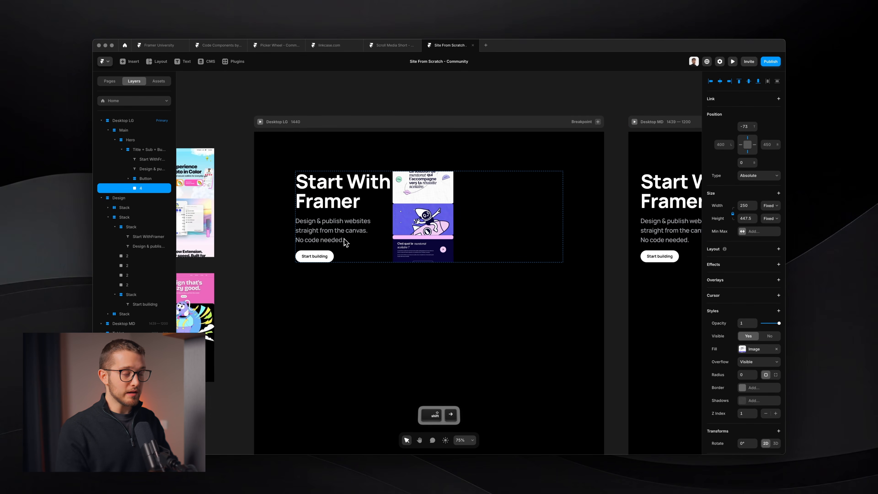
key(shift+Right)
key(shift+Right)
key(shift+Right)
key(shift+Right)
key(shift+Right)
key(shift+Right)
key(shift+Right)
key(shift+Right)
key(shift+Right)
key(shift+Right)
key(shift+Right)
key(shift+Right)
key(shift+Right)
key(shift+Right)
key(shift+Right)
key(shift+Right)
key(shift+Right)
key(shift+Right)
key(shift+Right)
key(shift+Right)
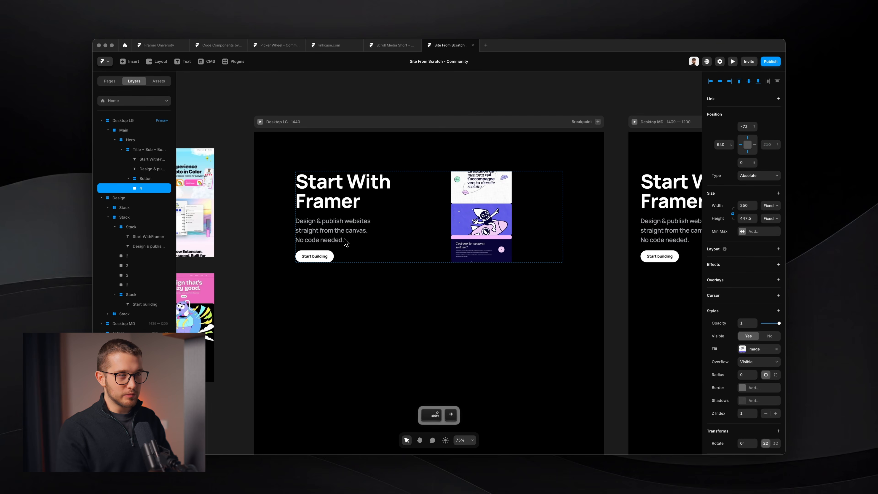
key(shift+Right)
key(shift+Right)
key(shift+Right)
key(shift+Right)
key(shift+Right)
key(shift+Right)
key(shift+Right)
key(shift+Right)
key(shift+Right)
key(shift+Right)
key(shift+Right)
key(shift+Right)
key(shift+Right)
key(shift+Right)
key(shift+Right)
key(shift+Right)
key(shift+Right)
key(shift+Right)
key(shift+Right)
key(shift+Right)
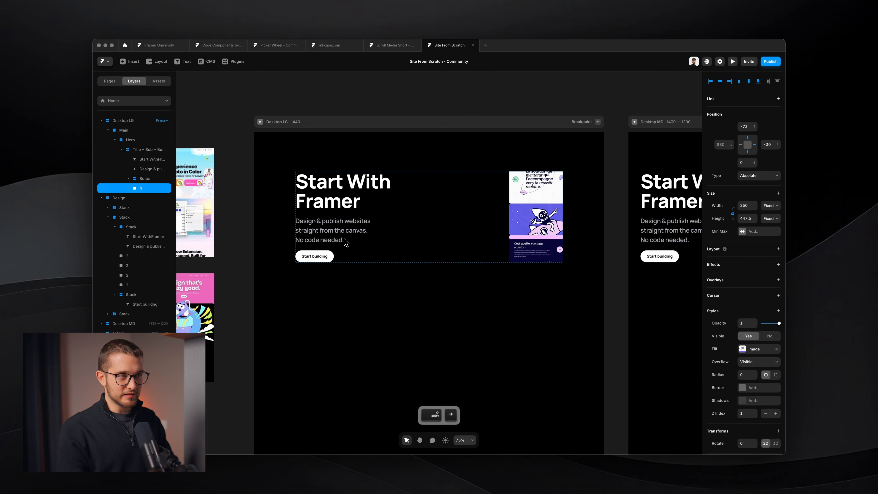
key(shift+Right)
key(shift+Right)
key(shift+Right)
key(shift+Right)
key(shift+Right)
key(shift+Right)
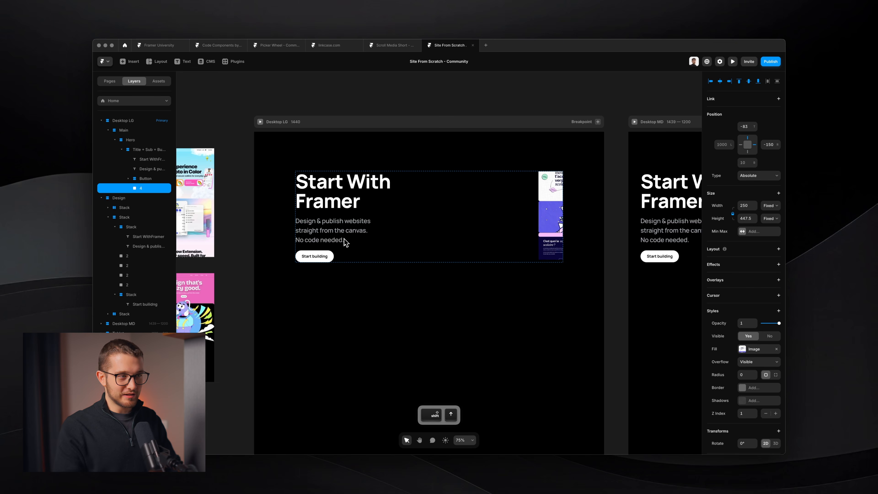
key(shift+Right)
key(shift+Right)
key(shift+Right)
key(shift+Up)
scroll(567, 197, up, 5)
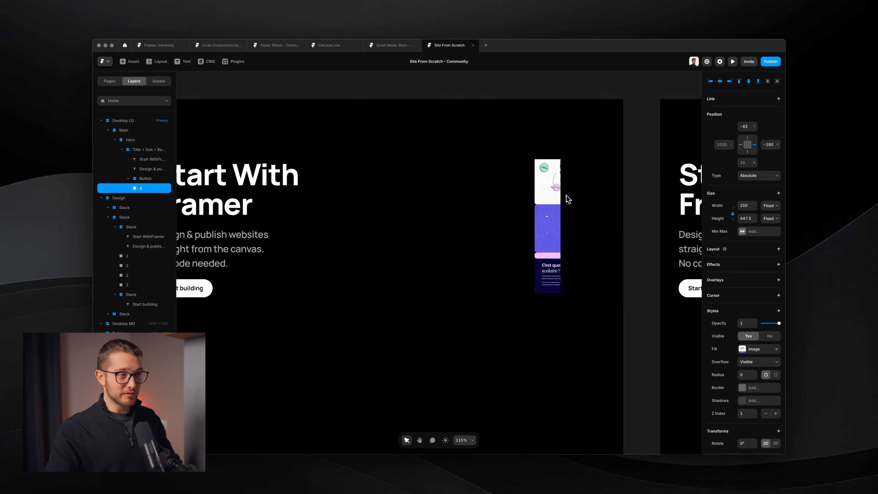
key(shift+super+4)
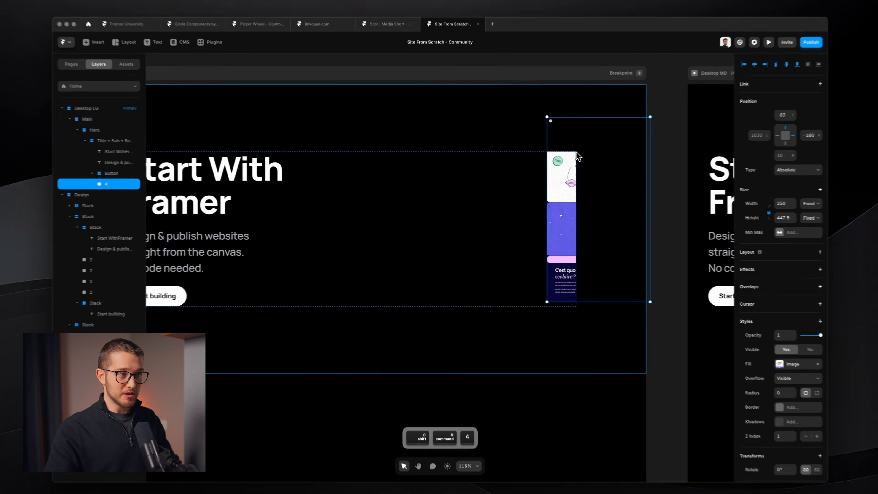
drag(577, 151, 394, 318)
key(Escape)
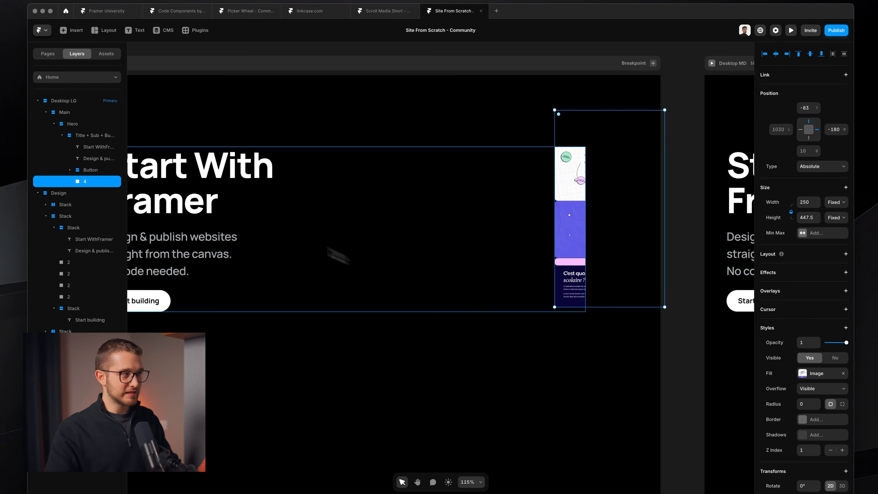
- Set the overflow of the Desktop LG hero's Title + Sub + Button stack to Visible
click(103, 138)
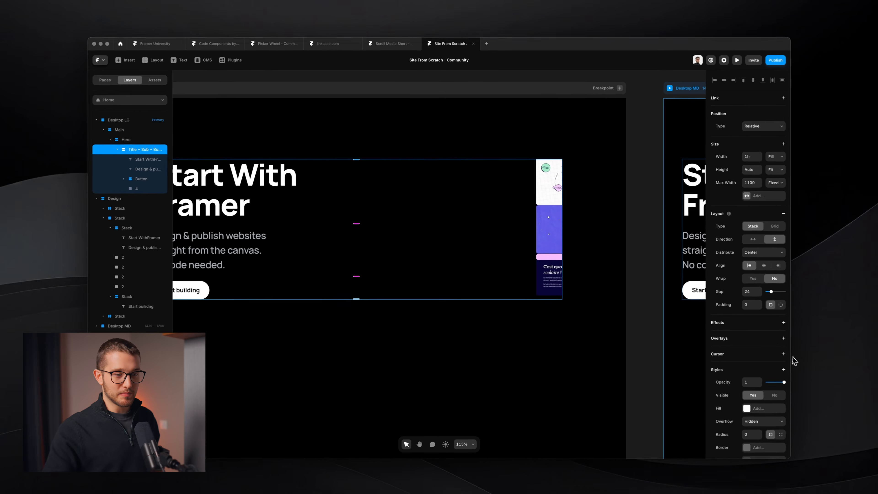
scroll(744, 327, down, 5)
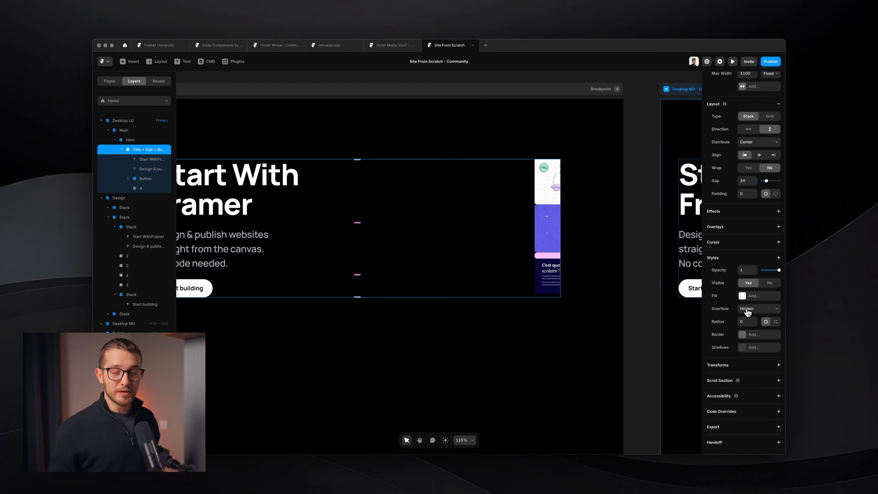
click(748, 309)
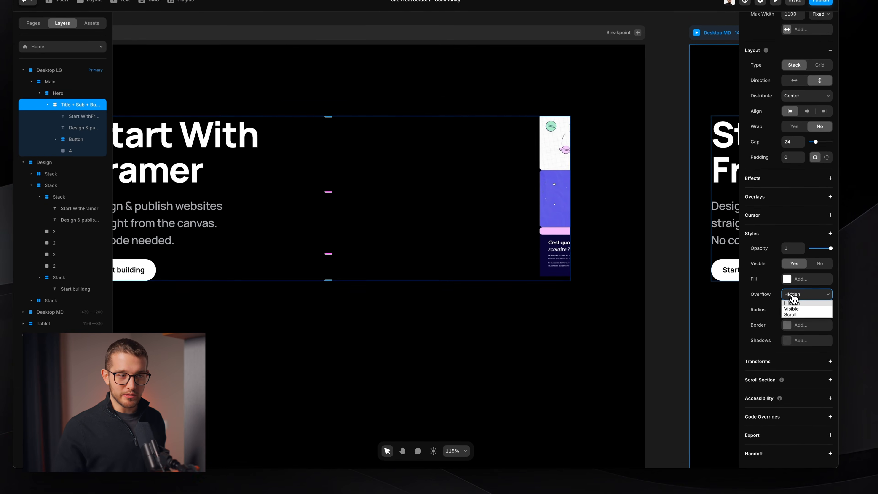
click(794, 309)
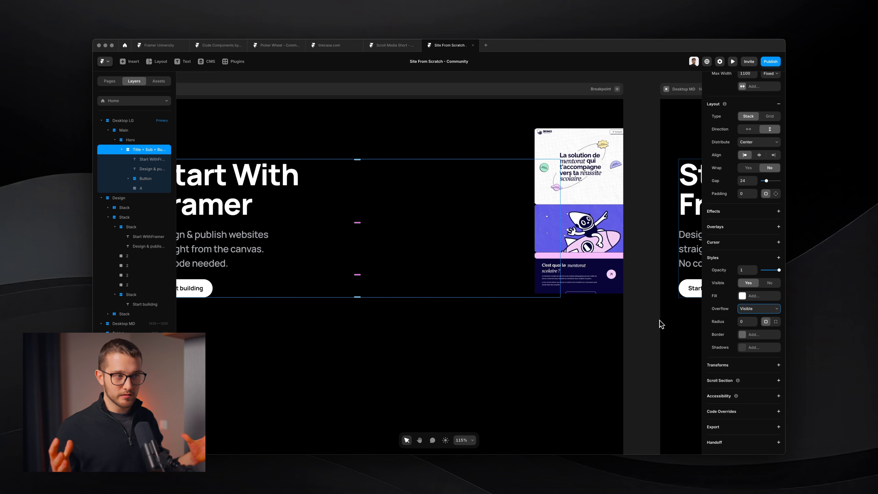
- Nudge the "La solution de mentorat" image left and up to a right offset of -140 and a top offset of -103
super+click(571, 154)
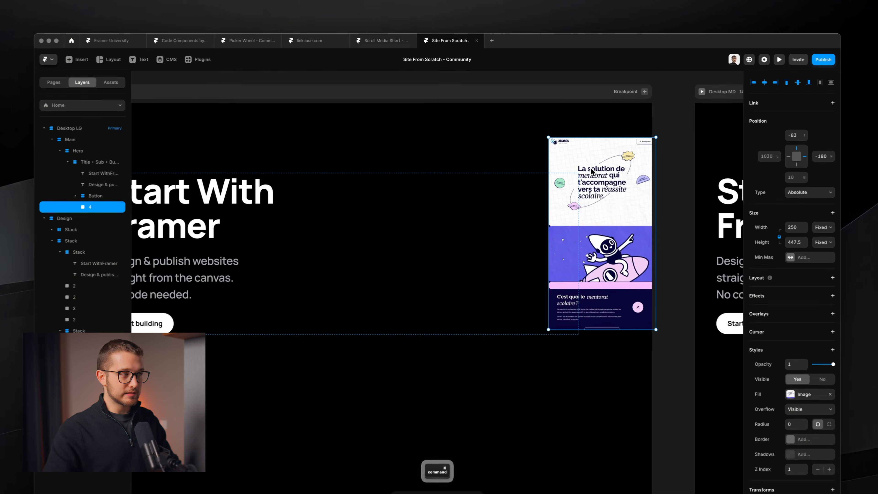
key(shift+Left)
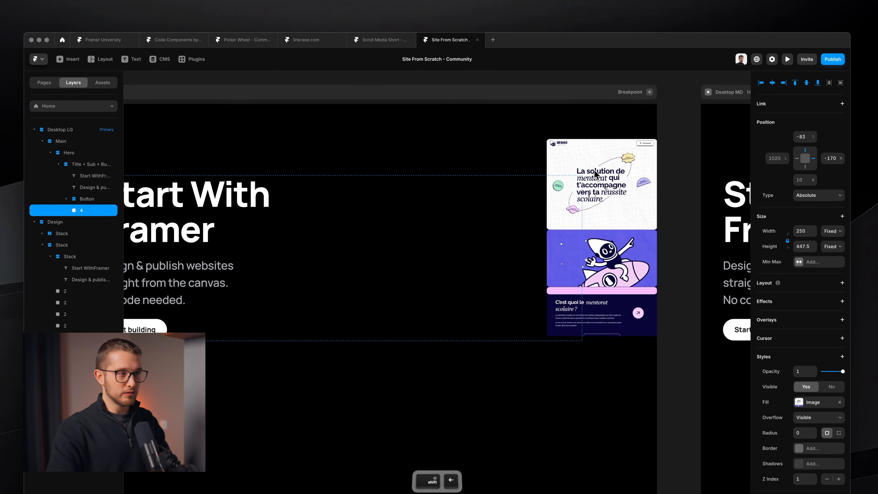
key(shift+Left)
key(shift+Up)
key(shift+Left)
key(shift+Left)
key(shift+Up)
key(shift+Up)
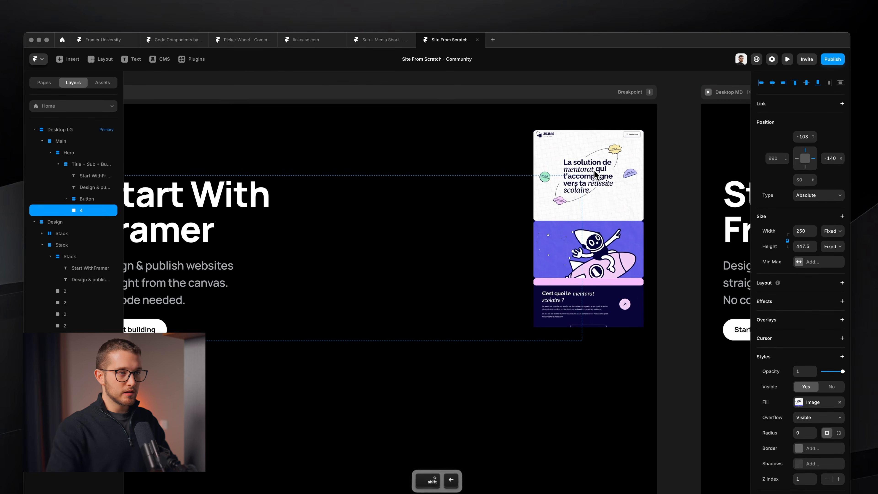
- Scale the "La solution de mentorat" image in the Desktop LG hero down to about 187 by 334.5
drag(594, 125, 595, 151)
scroll(596, 151, down, 5)
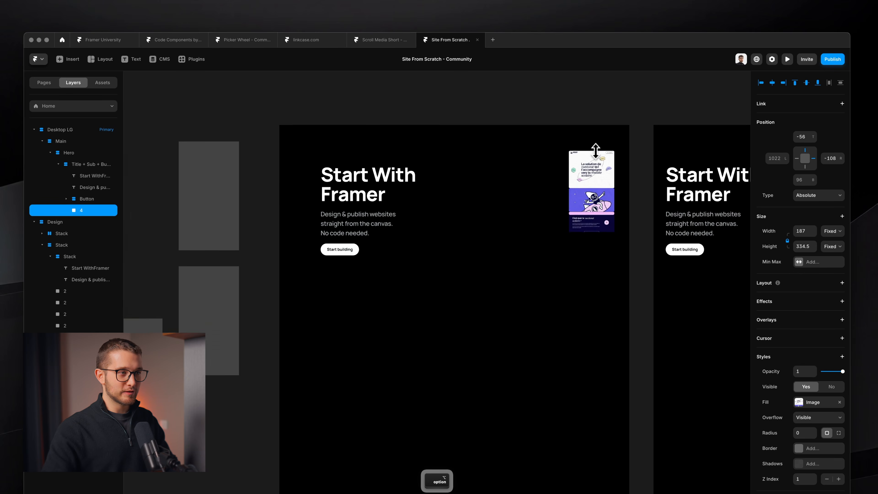
- Check the size of the rightmost card in the reference design and set the hero image's width to 210
scroll(596, 151, left, 3)
scroll(595, 151, left, 2)
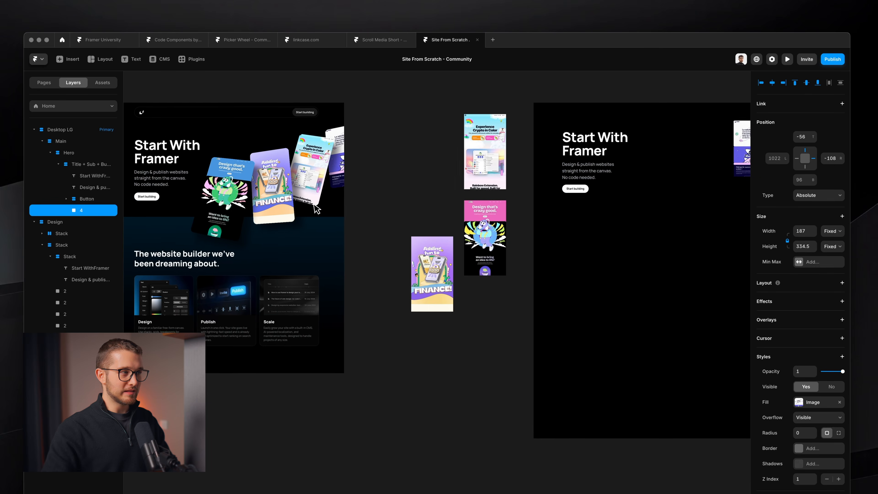
super+click(342, 158)
scroll(625, 195, right, 8)
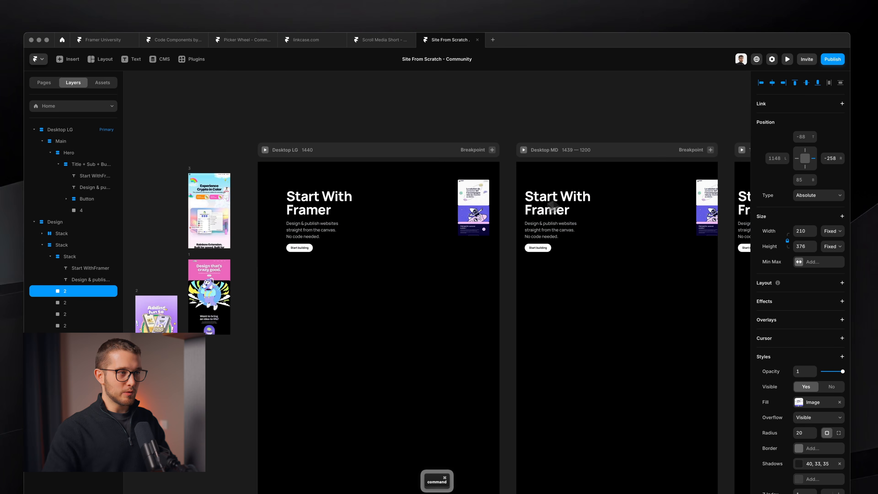
super+click(485, 231)
scroll(485, 232, up, 5)
click(802, 233)
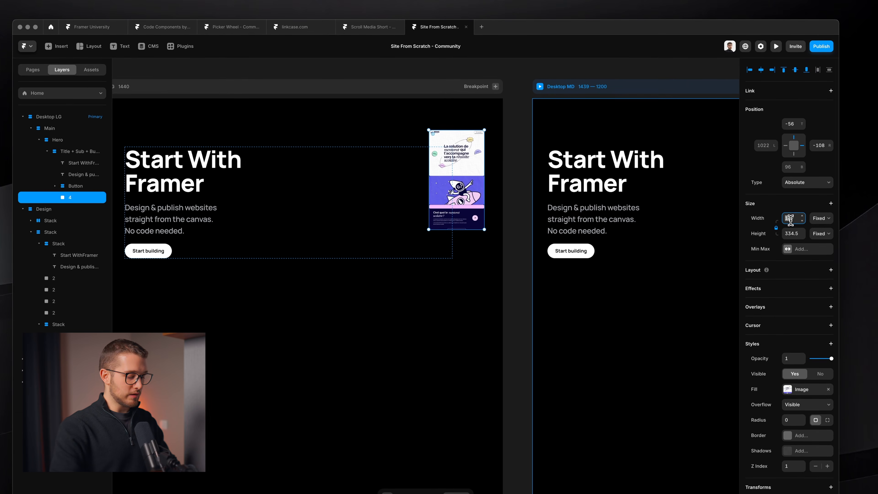
text(210)
key(Return)
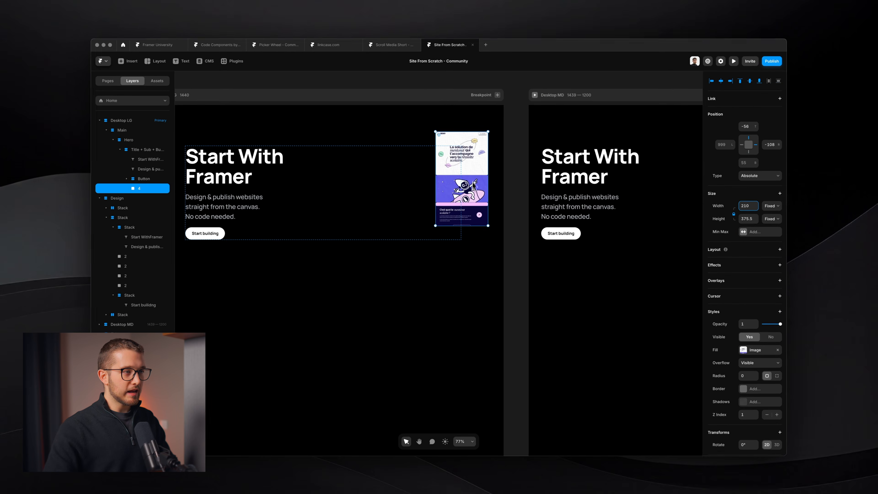
- Examine which transform options can be added to the "La solution de mentorat" image
scroll(471, 219, up, 5)
scroll(477, 206, up, 3)
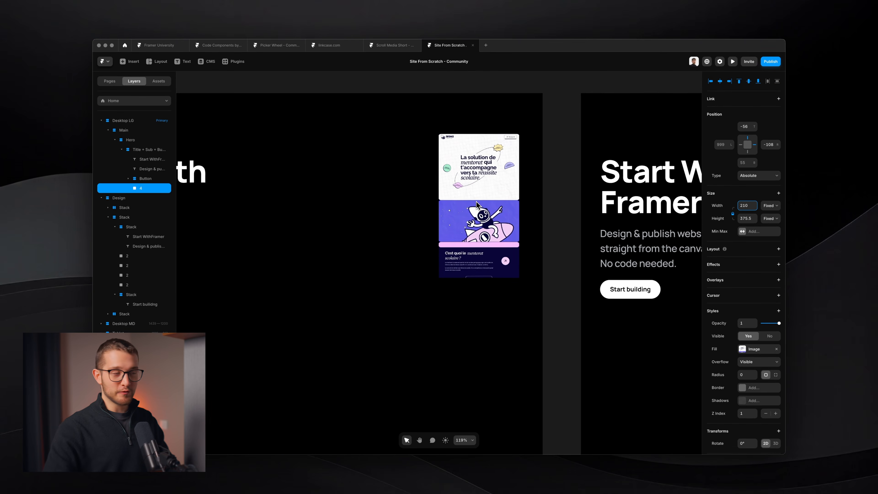
scroll(745, 380, down, 3)
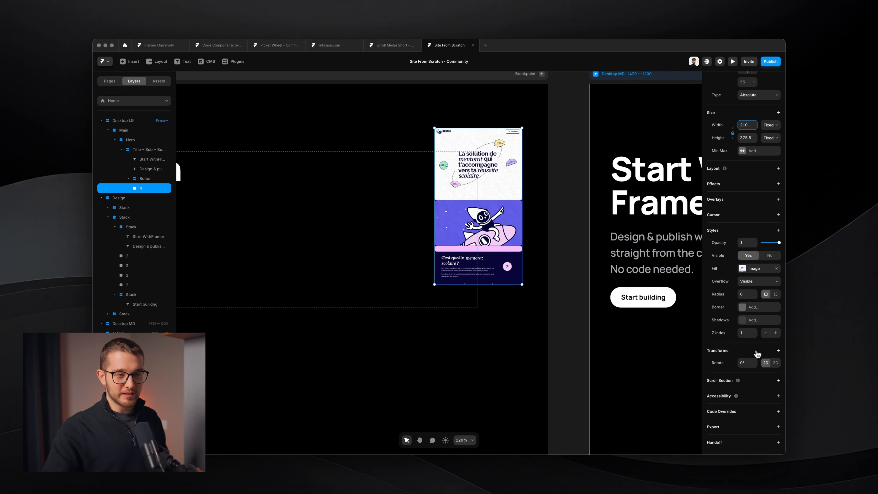
click(749, 355)
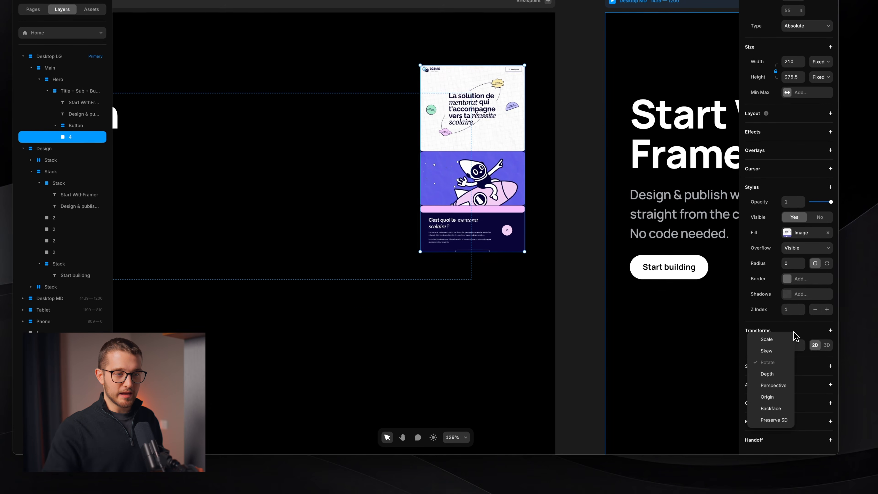
click(806, 335)
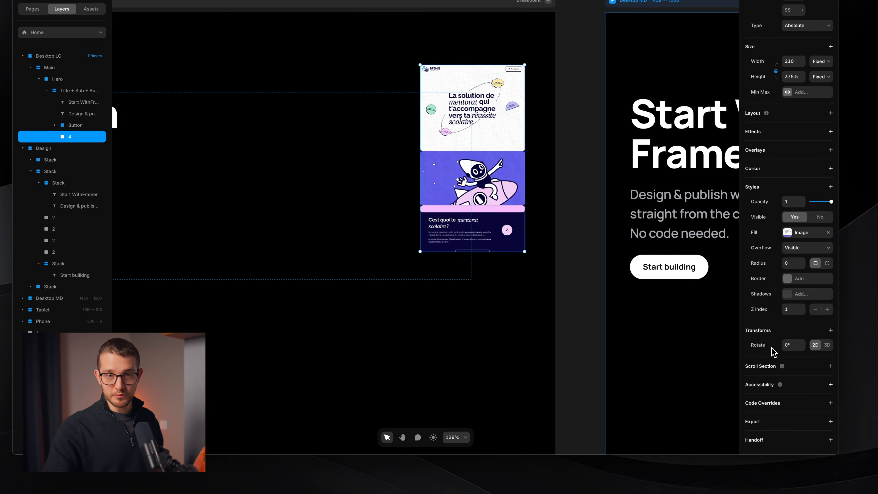
click(802, 330)
click(804, 333)
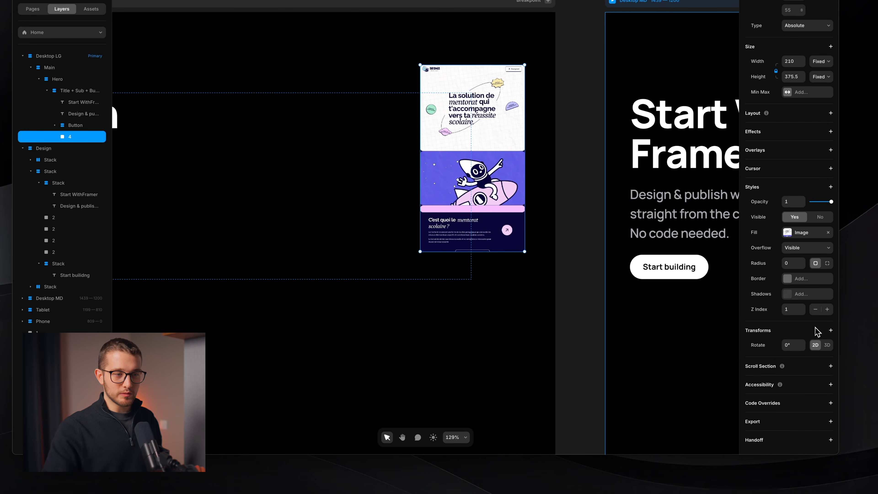
click(809, 334)
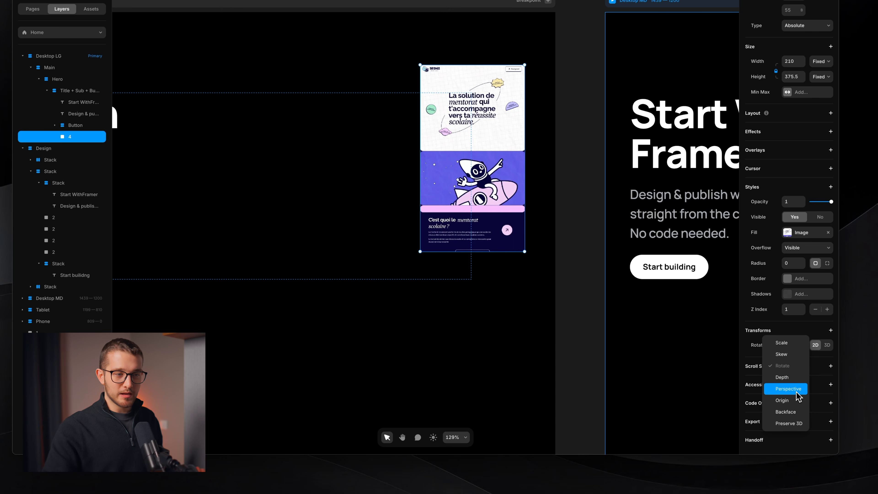
click(820, 334)
- Switch the image's rotation to 3D with X 30 and Y 20, and add a Perspective transform
click(826, 344)
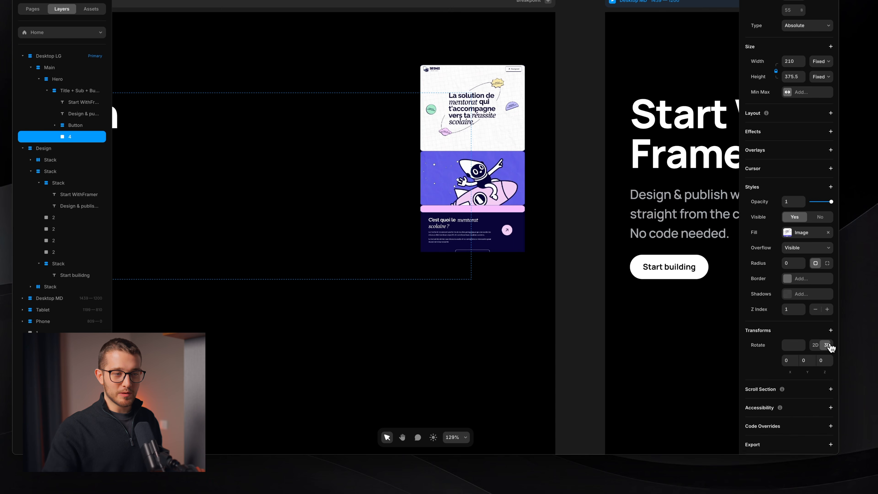
key(shift+Down)
key(shift+Down)
key(shift+Down)
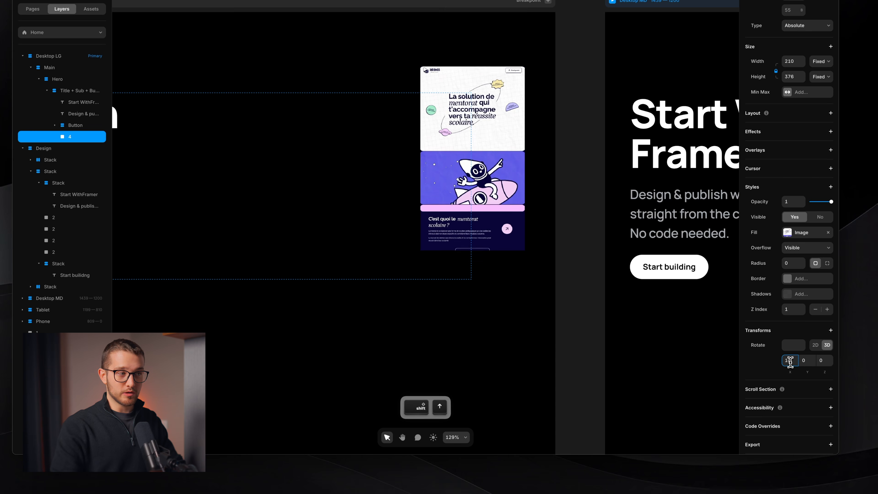
click(803, 360)
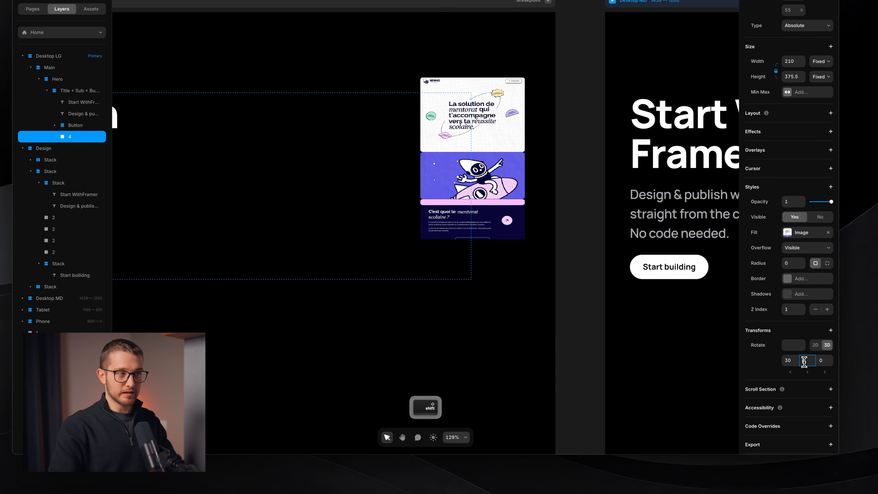
key(shift+Up)
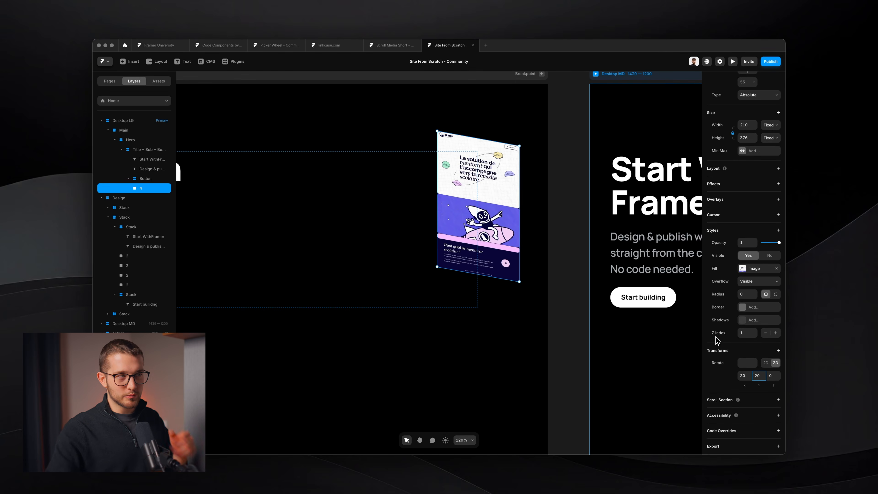
click(778, 350)
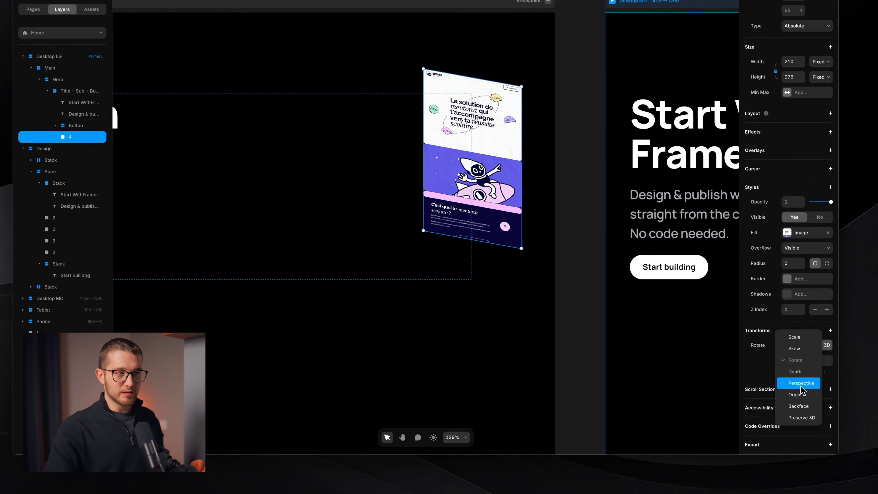
click(801, 386)
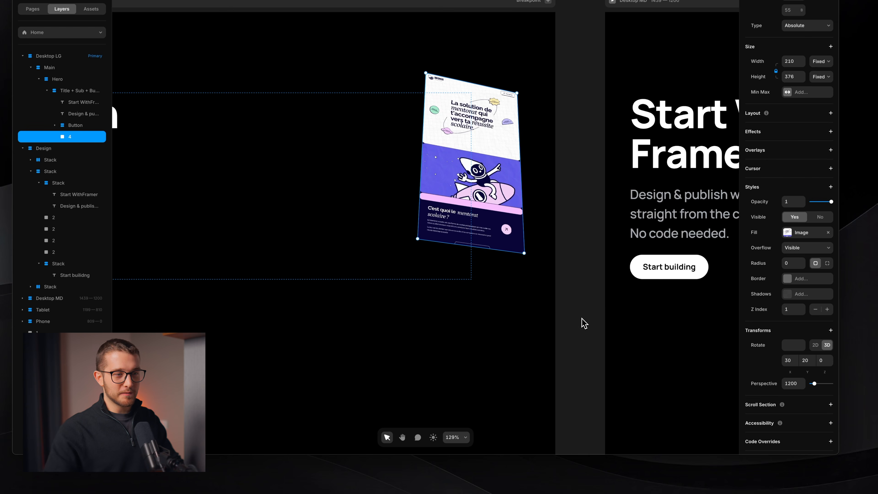
- Try lower X rotation values to judge the perspective effect and return X to 30
key(shift+Down)
key(shift+Down)
key(shift+Down)
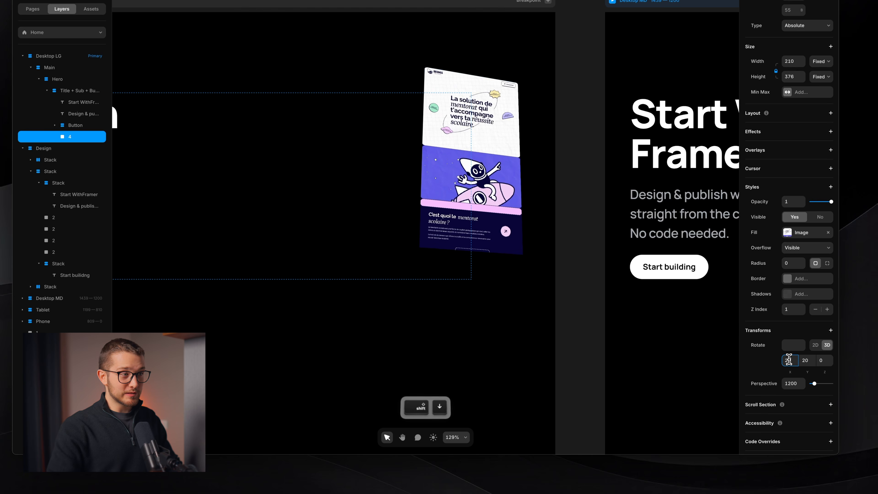
key(shift+Up)
key(shift+Up)
key(shift+Up)
key(shift+Down)
key(shift+Up)
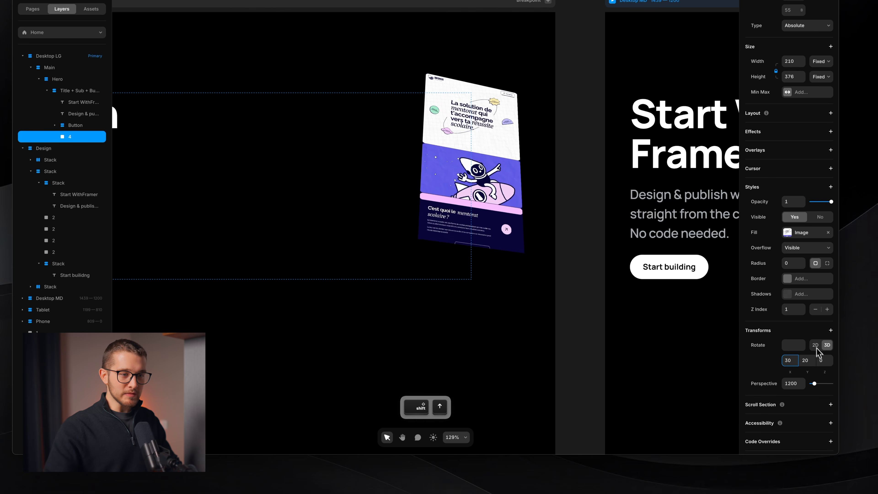
- Set the image's Z rotation to -10 and its X rotation to 20
click(821, 359)
key(shift+Down)
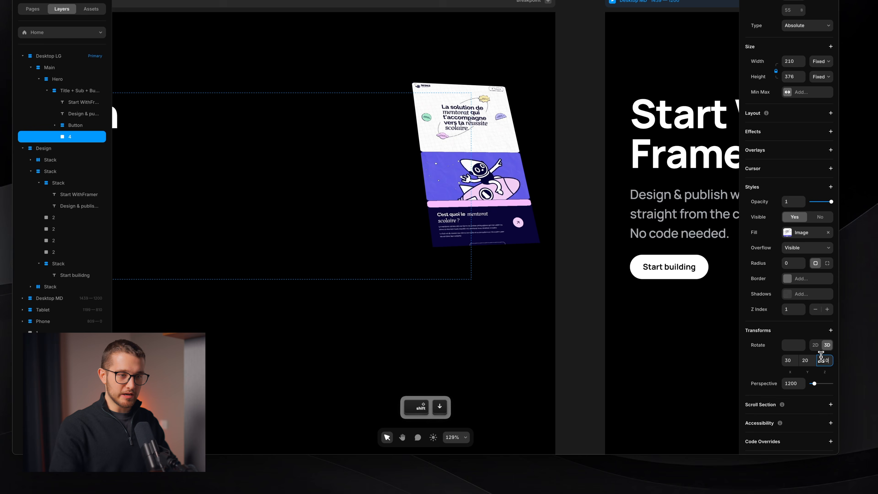
key(Down)
key(Down)
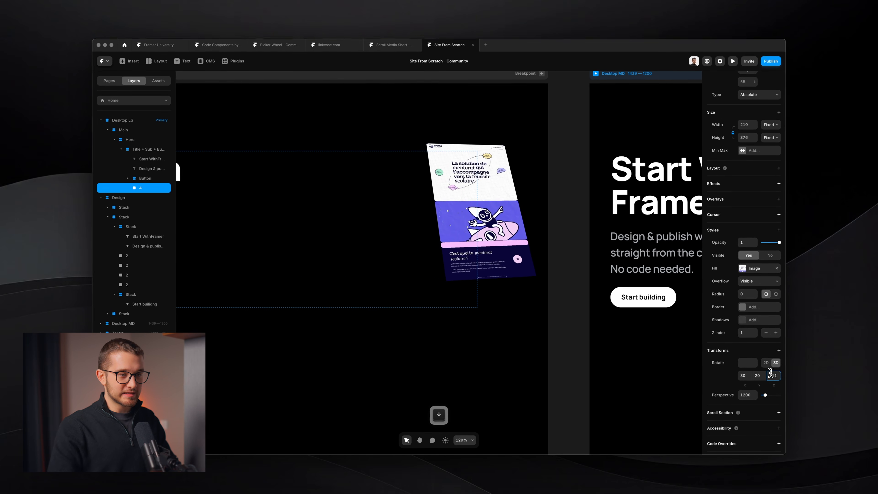
key(Down)
key(Up)
key(Up)
key(Up)
key(Up)
key(Down)
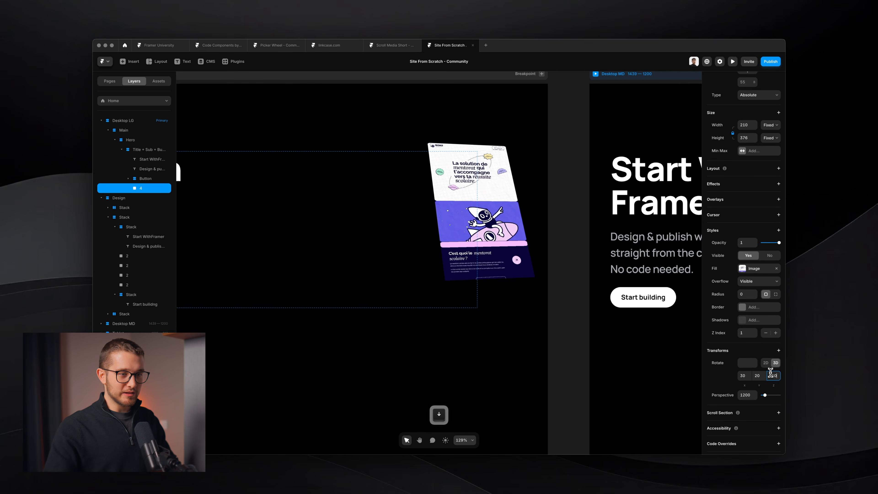
click(743, 376)
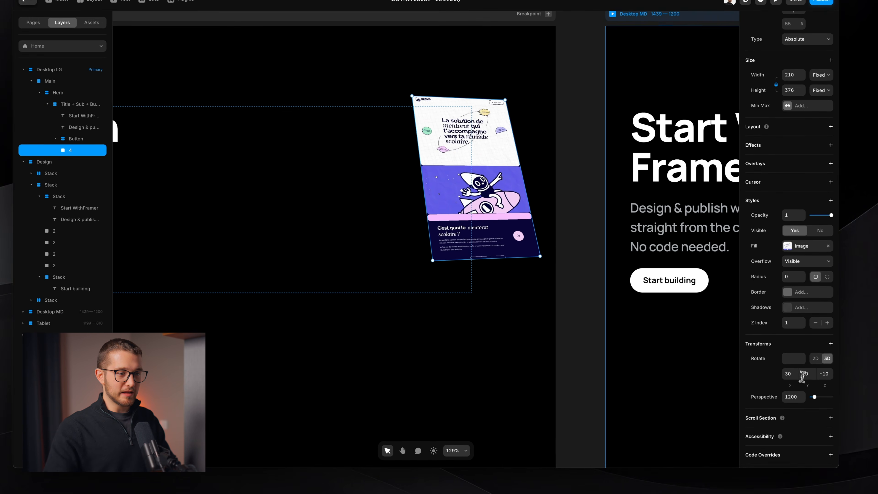
key(shift+Down)
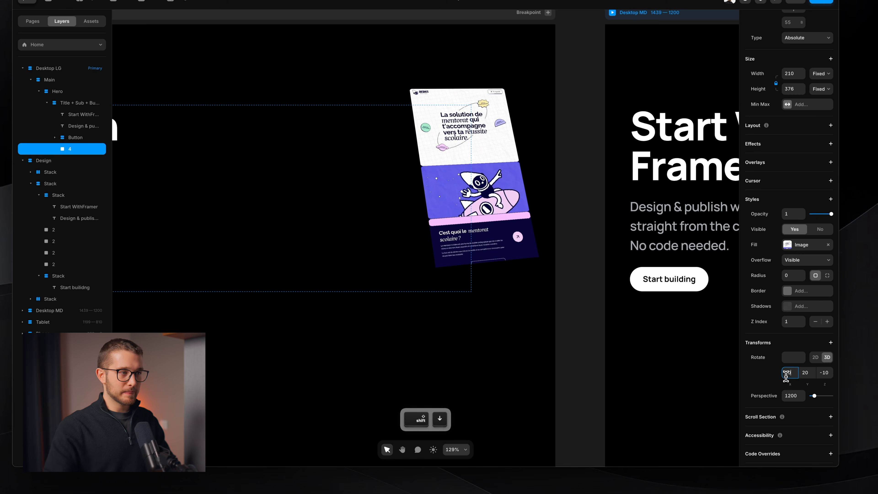
- Try a steeper Z rotation and another Y rotation, returning them to -10 and 20
click(825, 372)
key(shift+Down)
key(shift+Down)
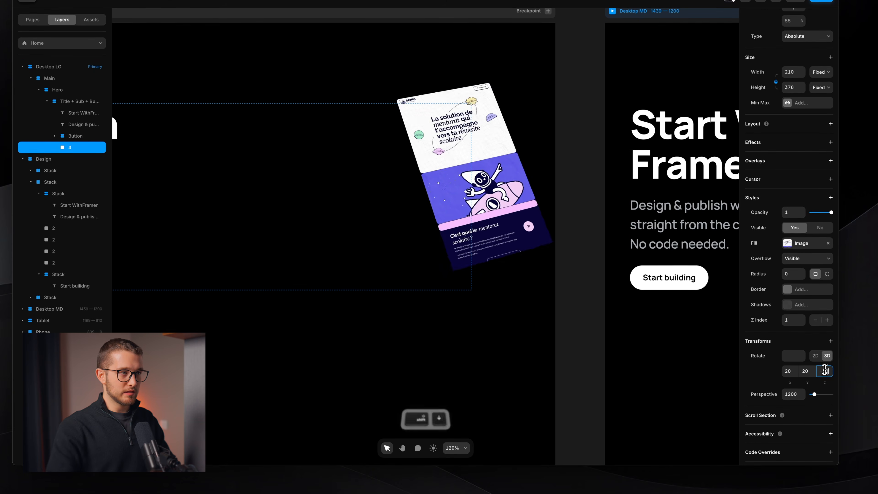
key(shift+Up)
key(shift+Up)
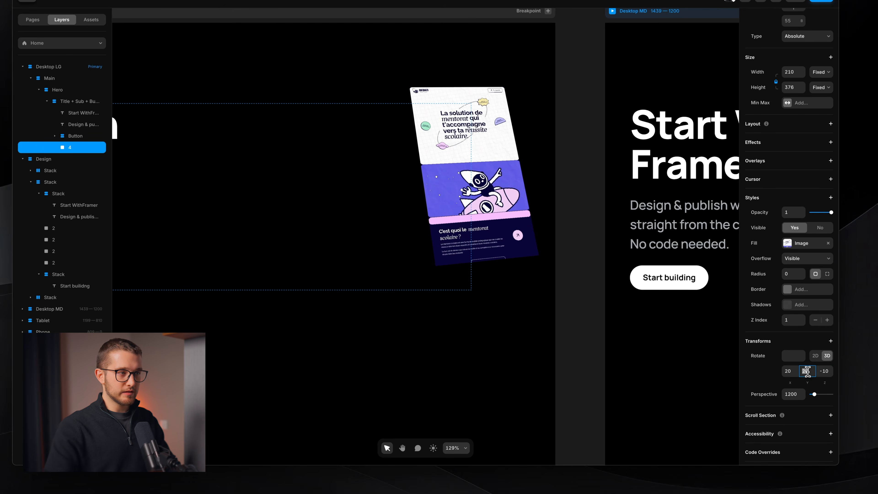
key(shift+Down)
- Nudge the tilted image right and up until it overlaps the right edge of the Desktop LG frame
click(457, 214)
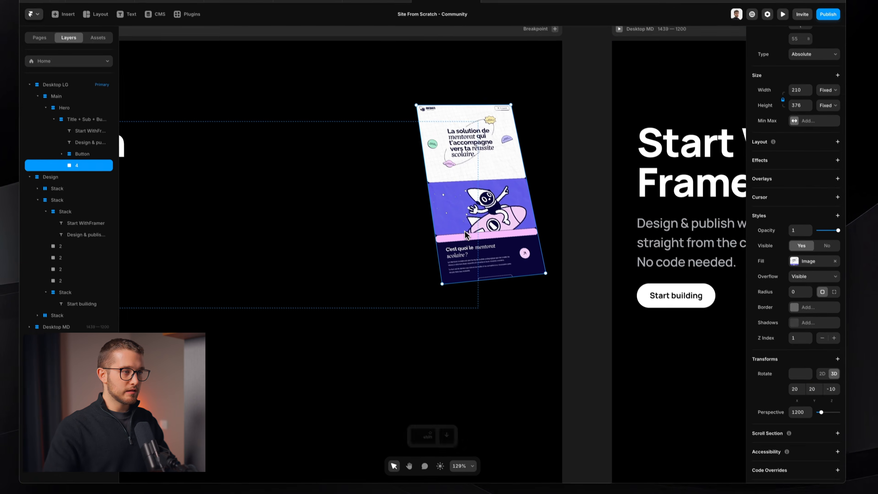
key(shift+Right)
key(shift+Right)
key(shift+Right)
key(shift+Right)
key(shift+Up)
key(shift+Up)
key(shift+Right)
key(shift+Right)
key(shift+Up)
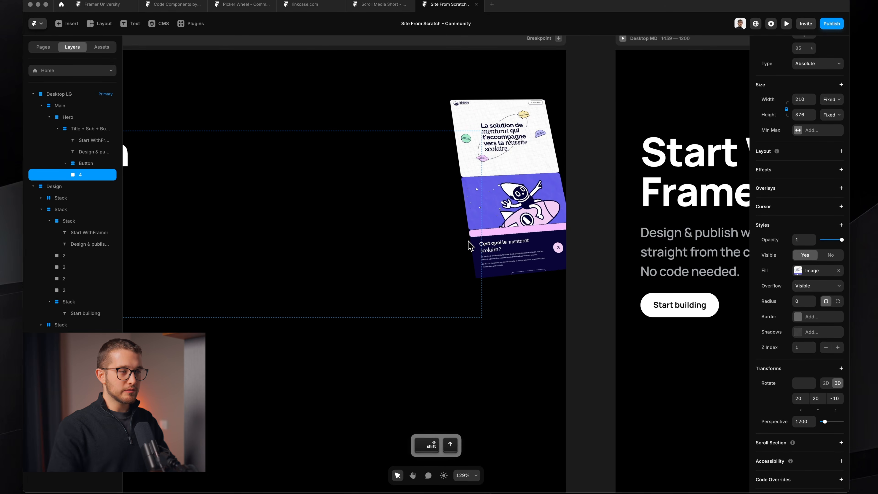
key(shift+Right)
- Readjust the tilted image in small moves, raising it slightly and aligning it against the Desktop LG frame's right edge
scroll(600, 153, down, 4)
scroll(599, 153, left, 2)
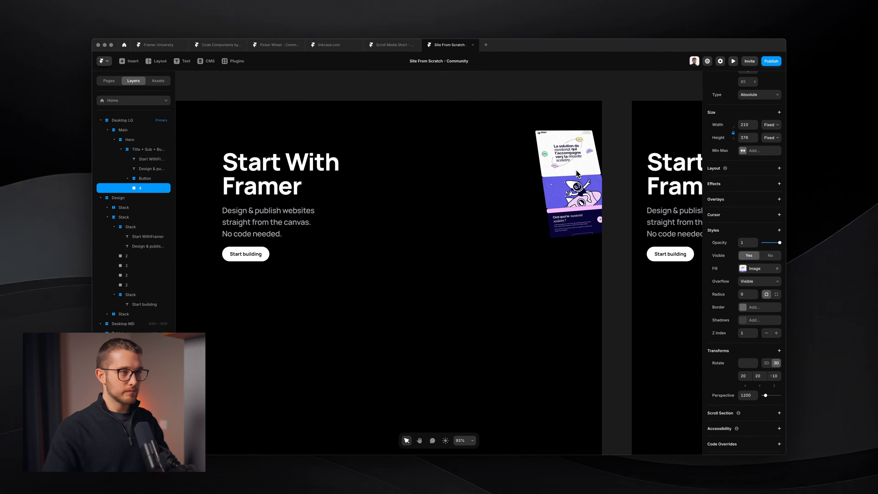
scroll(577, 170, down, 2)
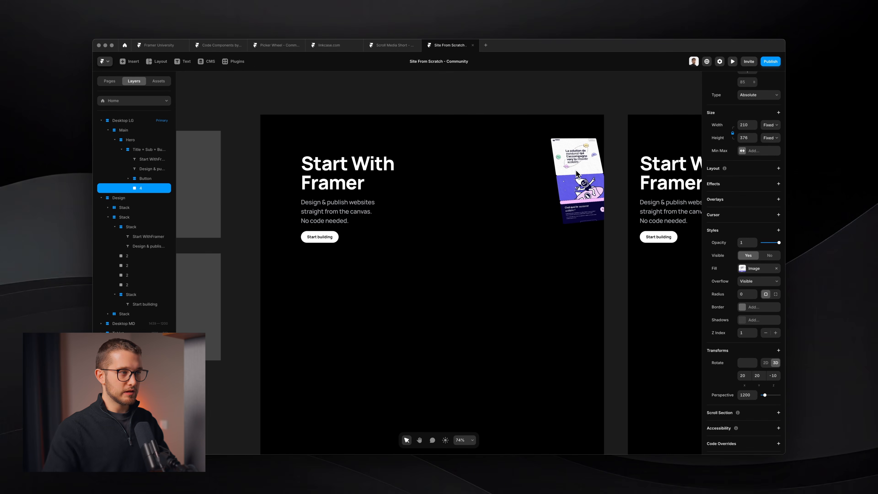
scroll(577, 170, left, 1)
key(shift+Down)
key(shift+Left)
key(shift+Left)
key(shift+Left)
key(shift+Left)
key(shift+Up)
key(shift+Up)
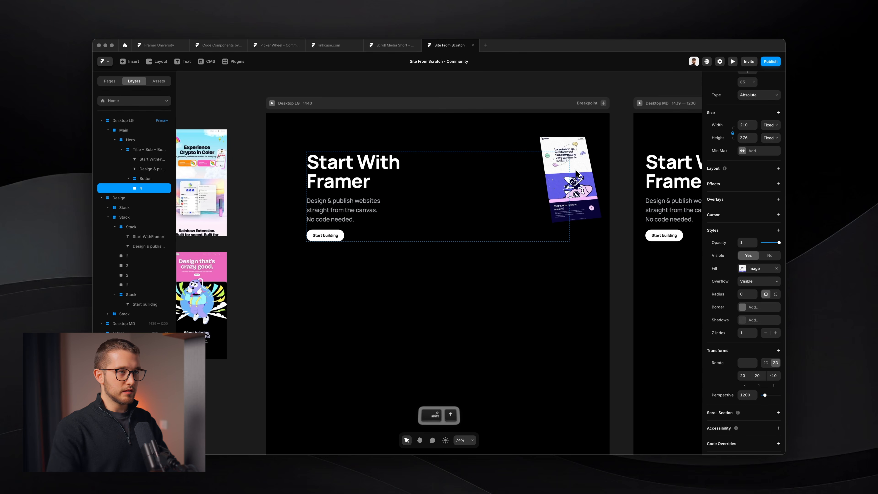
key(shift+Right)
key(shift+Right)
key(shift+Right)
key(shift+Right)
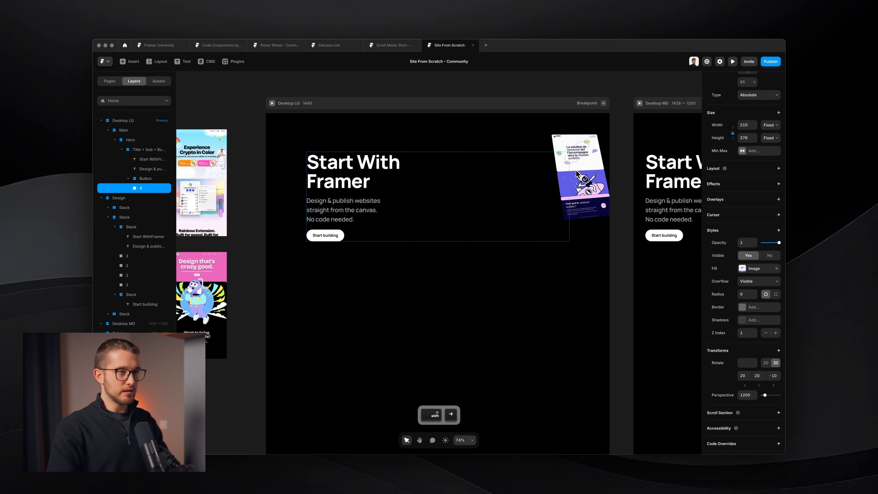
key(shift+Left)
key(shift+Right)
- Move a copy of the "Experience Crypto in Color" image into the Title + Sub + Button stack of the Desktop LG hero
scroll(576, 173, down, 3)
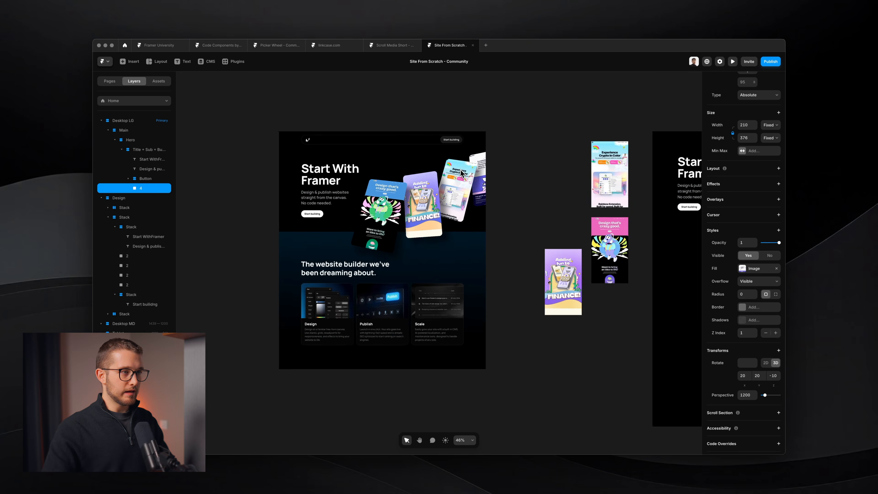
scroll(462, 173, up, 2)
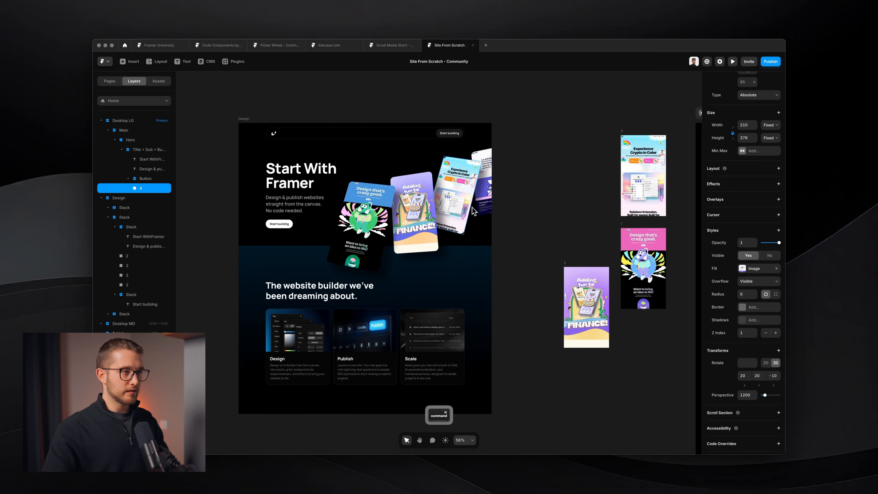
super+click(460, 182)
scroll(460, 182, right, 3)
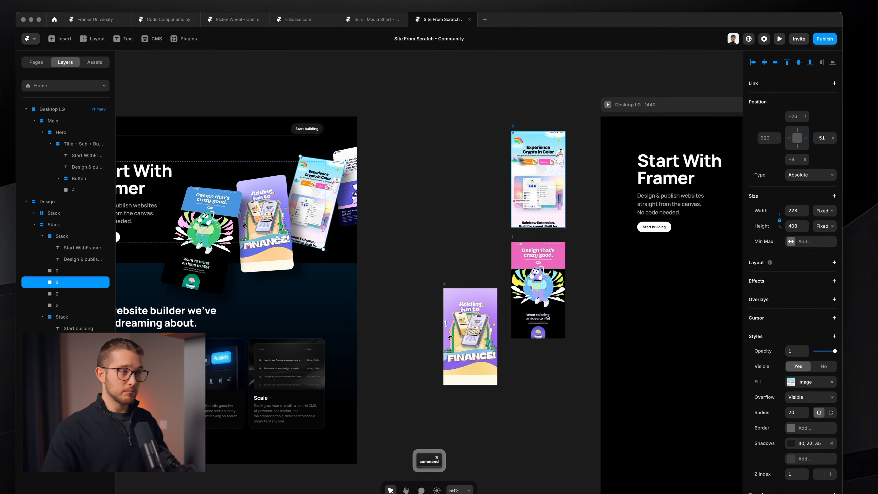
super+click(533, 165)
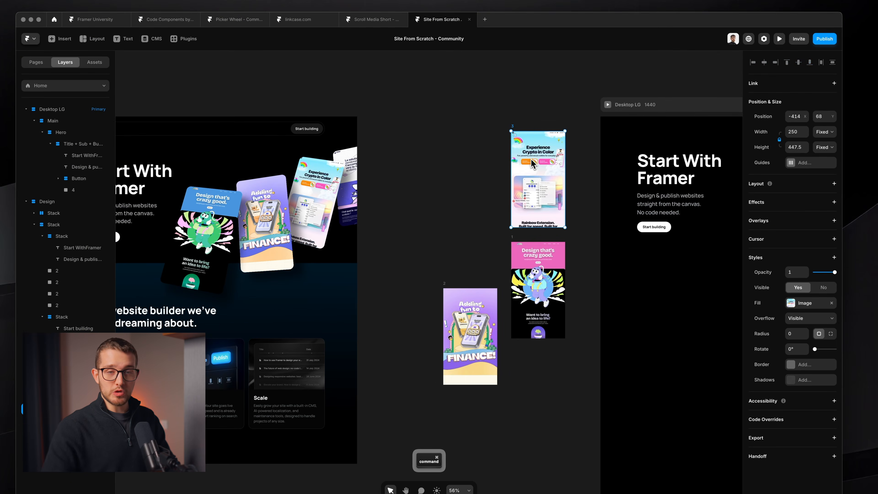
scroll(532, 167, right, 6)
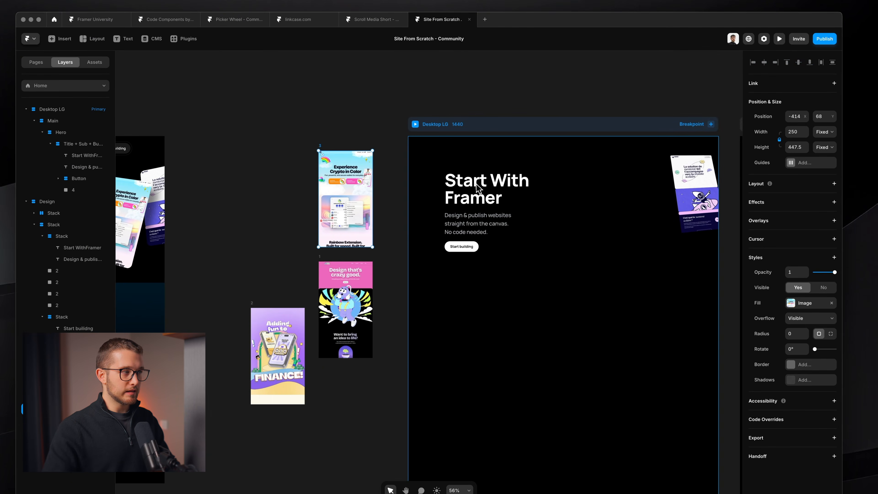
super+click(562, 221)
scroll(564, 222, up, 1)
scroll(563, 222, right, 4)
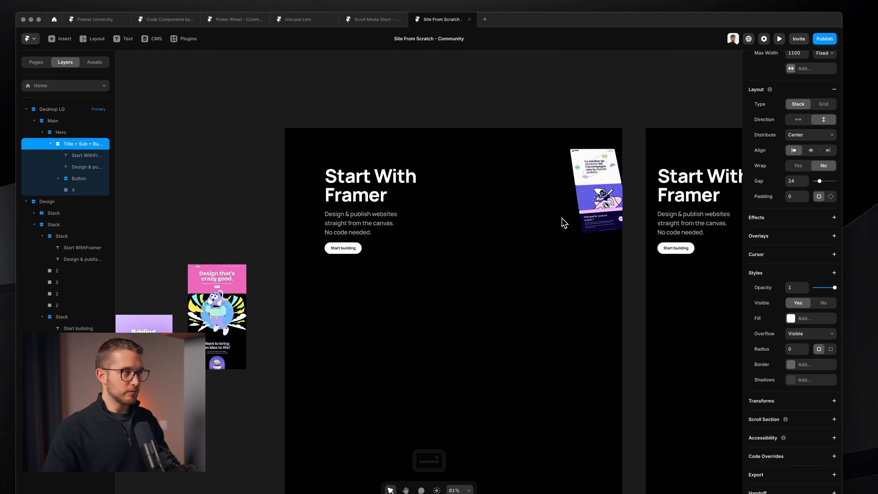
scroll(565, 223, up, 2)
key(super+v)
- Set the crypto image's position type to Absolute and place it just left of the tilted astronaut card
click(815, 120)
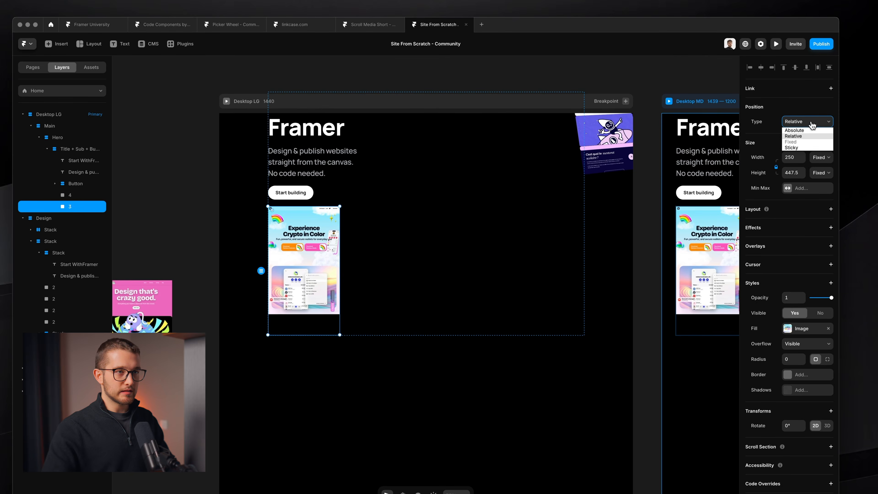
click(794, 130)
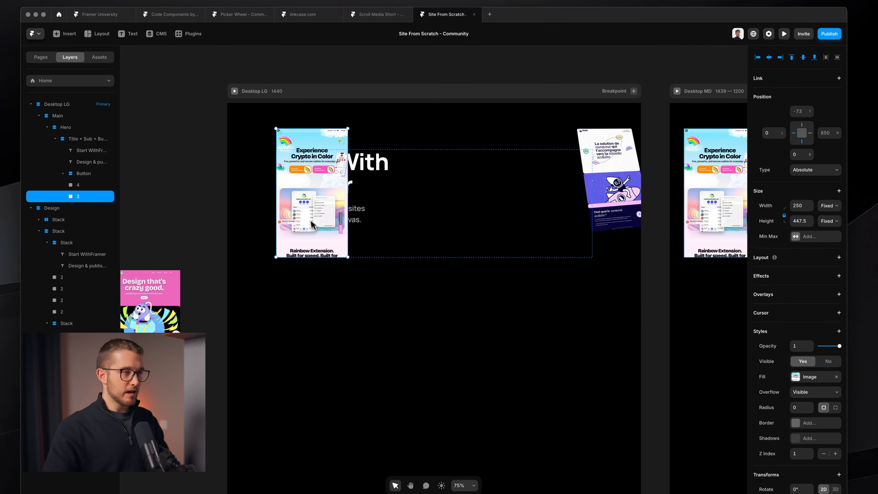
drag(302, 233, 525, 240)
scroll(535, 222, right, 3)
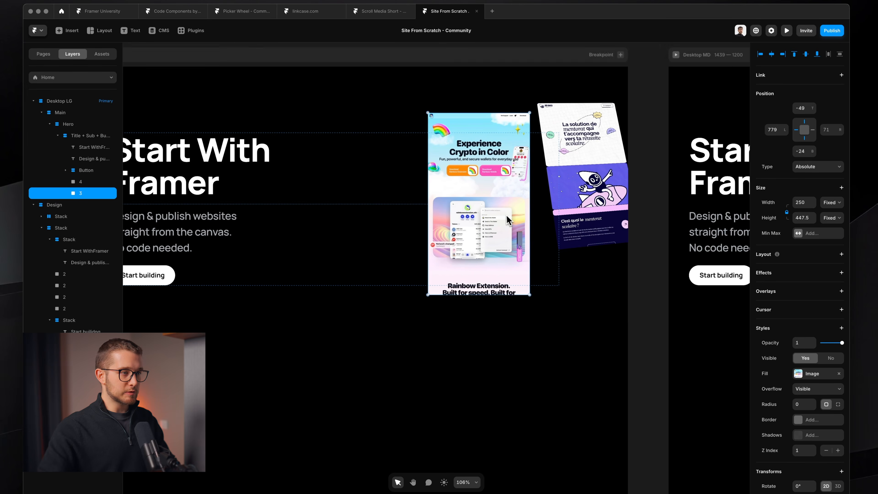
- Select both the crypto and astronaut images and set their corner radius to 20
shift+super+click(561, 195)
scroll(822, 423, down, 5)
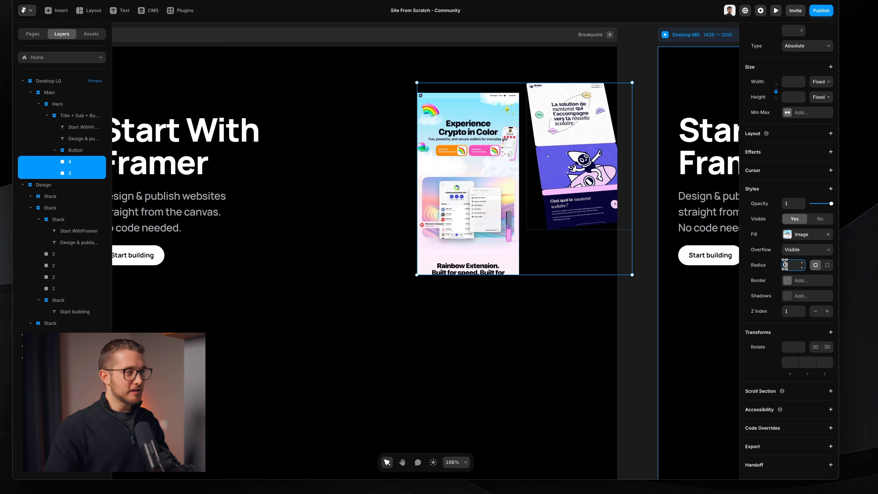
text(0)
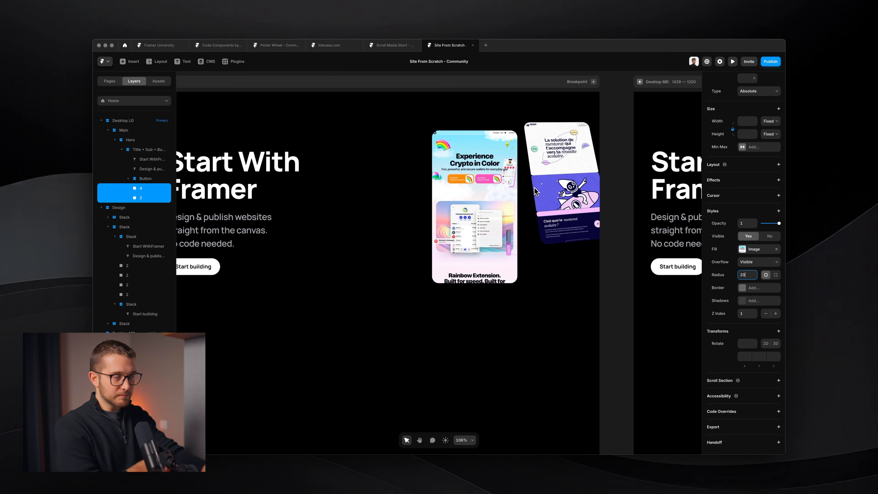
scroll(499, 230, left, 3)
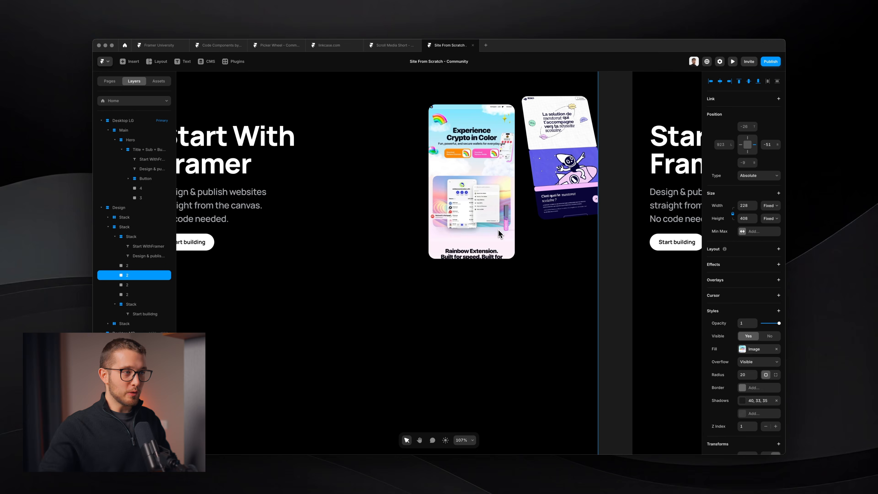
- Shift the astronaut card slightly right, and give the crypto card a 3D rotation of 30 on X and -10 on Y
click(490, 174)
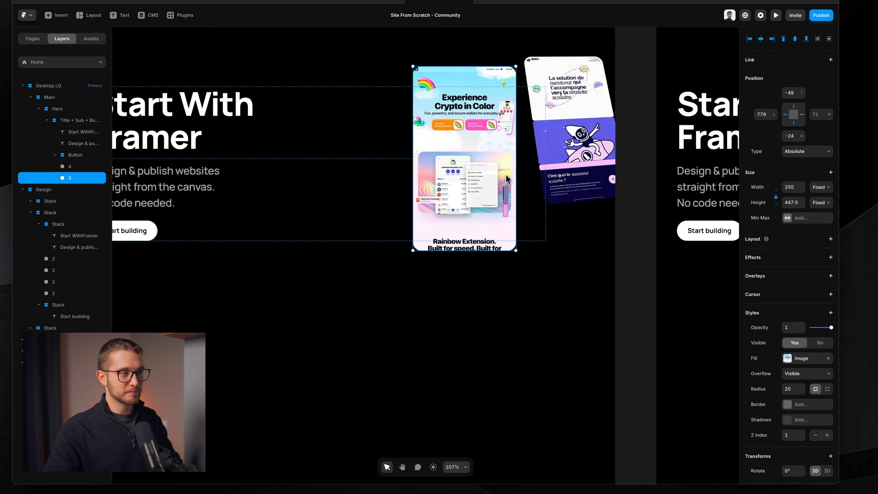
drag(567, 139, 579, 138)
click(484, 166)
scroll(795, 311, down, 3)
click(827, 375)
text(30)
click(831, 361)
click(798, 419)
- Nudge the crypto card up and right until it meets the astronaut card
key(shift+Up)
key(shift+Up)
key(shift+Up)
key(shift+Up)
key(shift+Right)
key(shift+Right)
key(shift+Right)
key(shift+Right)
key(shift+Right)
key(shift+Right)
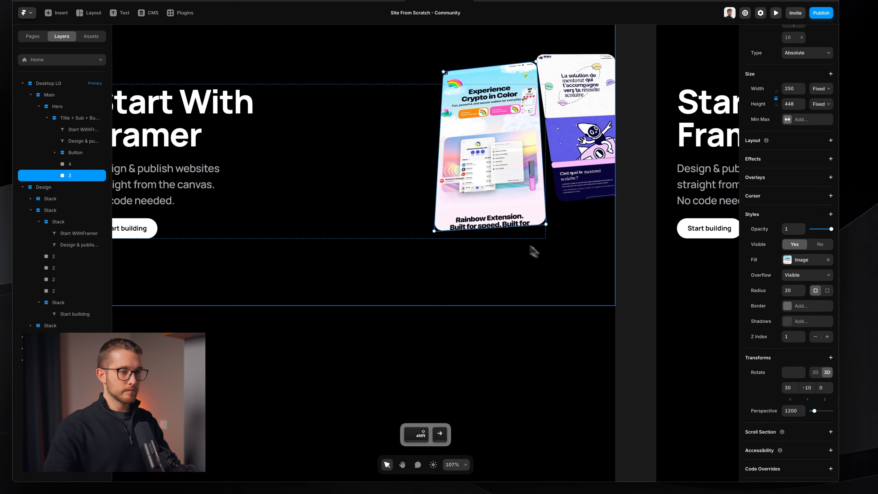
- Set the crypto card's Z rotation to 10 and nudge it once more to the right
click(824, 387)
text(10)
key(shift+Right)
- Move the purple "Finance" image from the canvas into the hero's text stack and place it left of the crypto card
scroll(426, 219, left, 10)
drag(460, 323, 380, 363)
key(super+x)
click(522, 235)
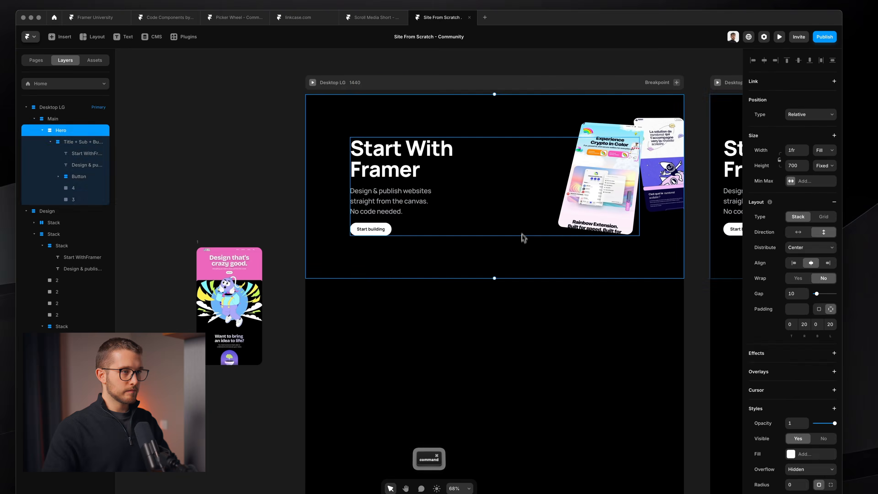
key(super+v)
drag(383, 185, 541, 213)
- Give the Finance card a 3D rotation of X 20, Y -20 and Z -4, and enlarge it to about 266 by 476
click(830, 379)
click(827, 393)
key(shift+Up)
key(shift+Up)
click(807, 408)
key(shift+Down)
key(shift+Down)
click(824, 408)
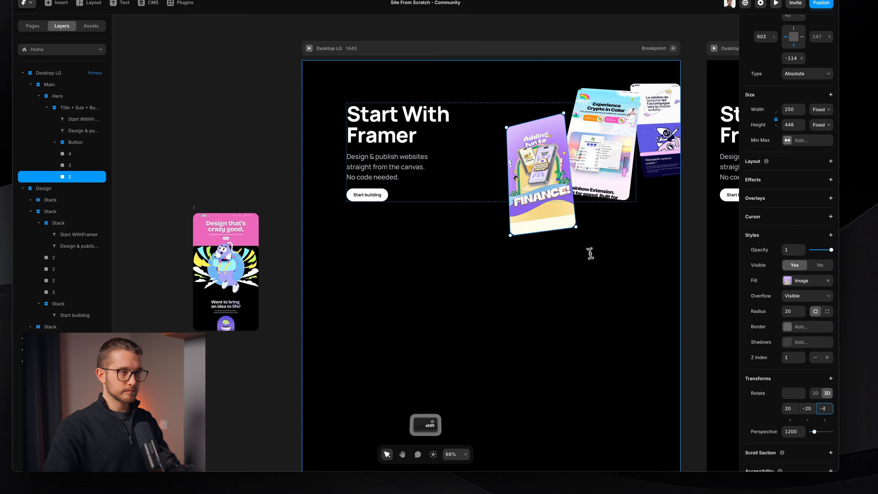
drag(563, 113, 568, 106)
- Move the pink "Design that's crazy good." image into the hero's text stack and place it left of the Finance card
click(225, 272)
key(super+x)
click(392, 191)
key(super+v)
key(Escape)
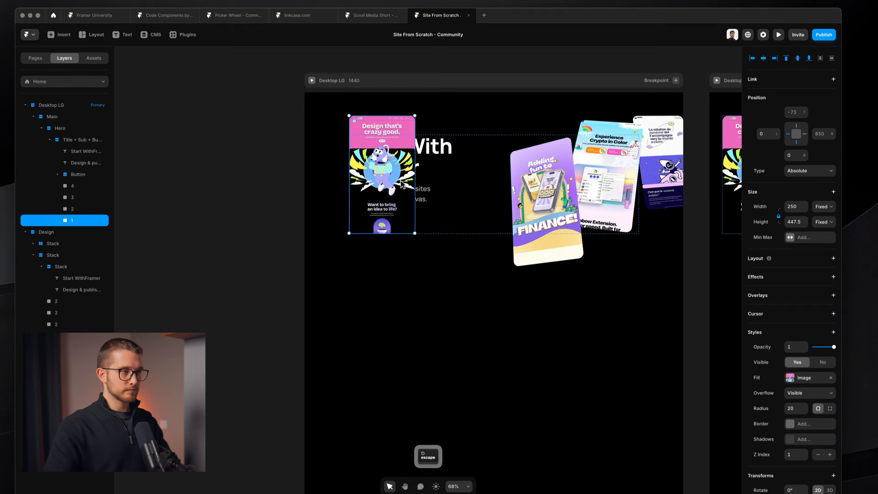
drag(402, 184, 508, 215)
- Give the pink card a 3D rotation of X 20, Y -20 and Z 10
click(829, 394)
click(827, 408)
key(shift+Up)
key(shift+Up)
click(808, 409)
key(shift+Down)
key(shift+Down)
click(793, 409)
key(shift+Down)
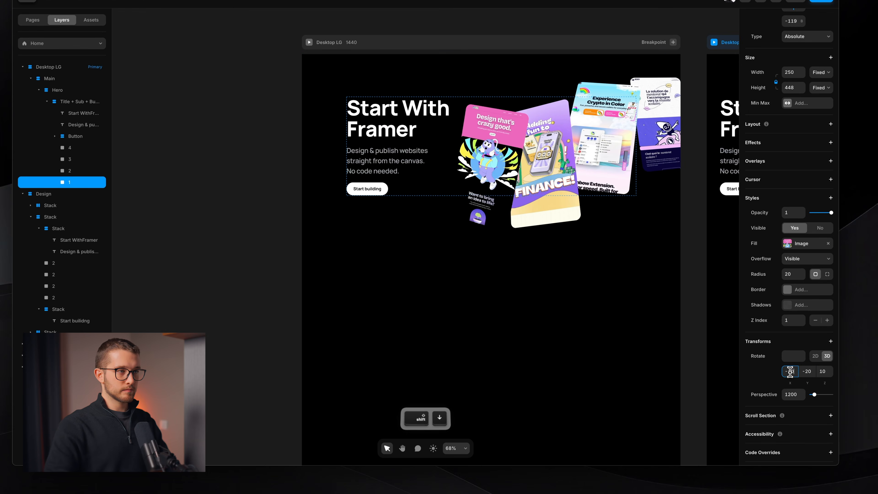
key(shift+Up)
key(shift+Up)
key(shift+Up)
- Nudge the astronaut card up and right so it runs further past the Desktop LG frame's right edge
click(562, 149)
click(659, 135)
key(shift+Up)
key(shift+Up)
key(shift+Up)
key(shift+Up)
key(shift+Right)
key(shift+Right)
key(shift+Right)
key(shift+Right)
- Nudge the crypto and Finance cards to the right to even out the spacing in the card row
click(607, 148)
key(shift+Right)
key(shift+Right)
key(shift+Right)
key(shift+Right)
click(567, 154)
key(shift+Right)
key(shift+Right)
key(shift+Right)
key(shift+Right)
key(shift+Left)
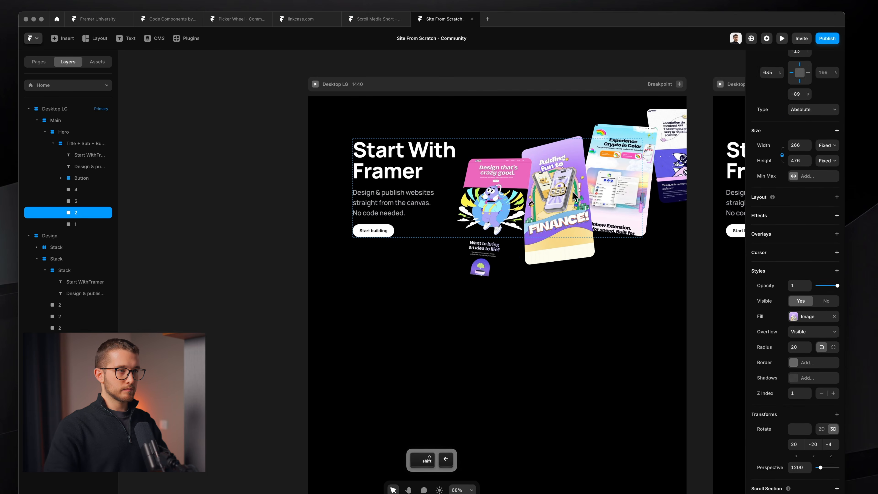
- Nudge the pink card right toward the Finance card and enlarge it to about 290 by 519
click(496, 208)
scroll(418, 184, down, 5)
scroll(452, 175, up, 5)
click(566, 204)
click(512, 208)
click(565, 204)
click(466, 225)
key(shift+Right)
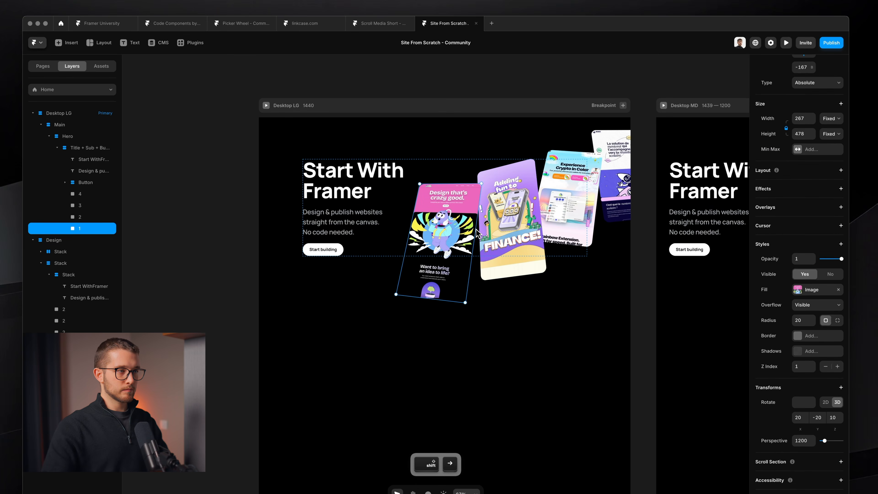
drag(465, 303, 470, 315)
click(370, 266)
scroll(454, 242, down, 5)
- Set the Finance card's Z rotation to -2 and its Y rotation to -15
click(484, 228)
scroll(484, 228, left, 3)
click(827, 409)
key(Up)
key(Up)
key(Up)
click(808, 409)
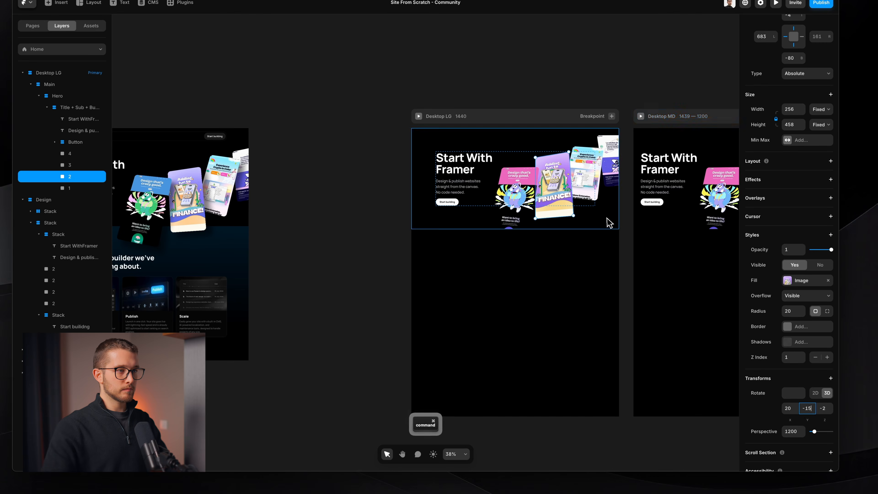
- Review the 3D rotation settings of the crypto, astronaut and pink cards
super+click(587, 172)
click(789, 409)
super+click(610, 156)
scroll(525, 261, up, 8)
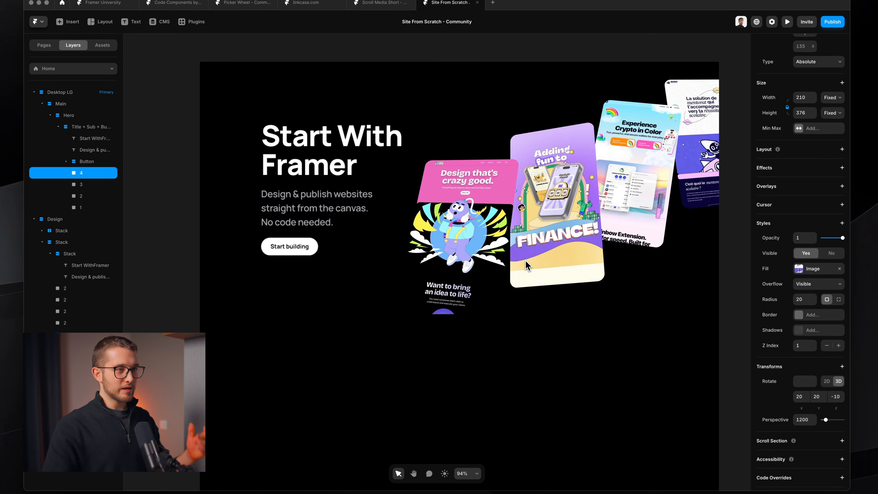
scroll(525, 260, right, 1)
click(479, 217)
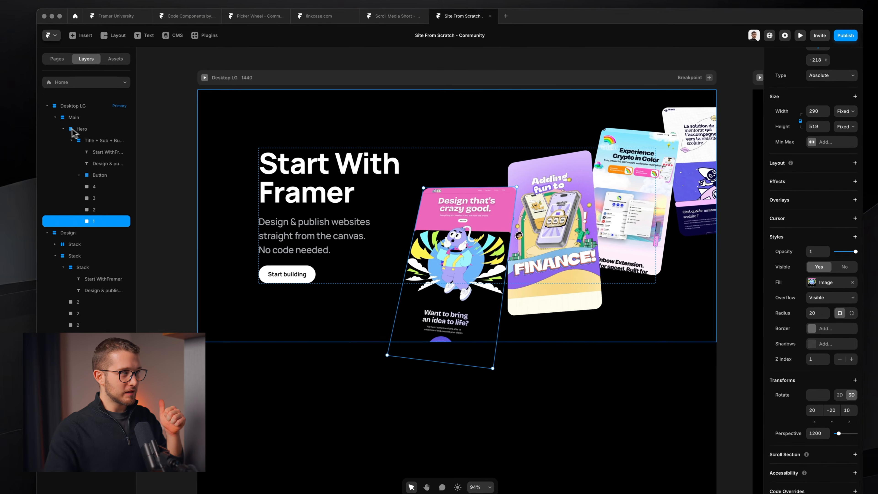
- Set the Hero section's overflow to Visible so the pink card is not clipped at its bottom edge
click(71, 115)
key(shift+super+4)
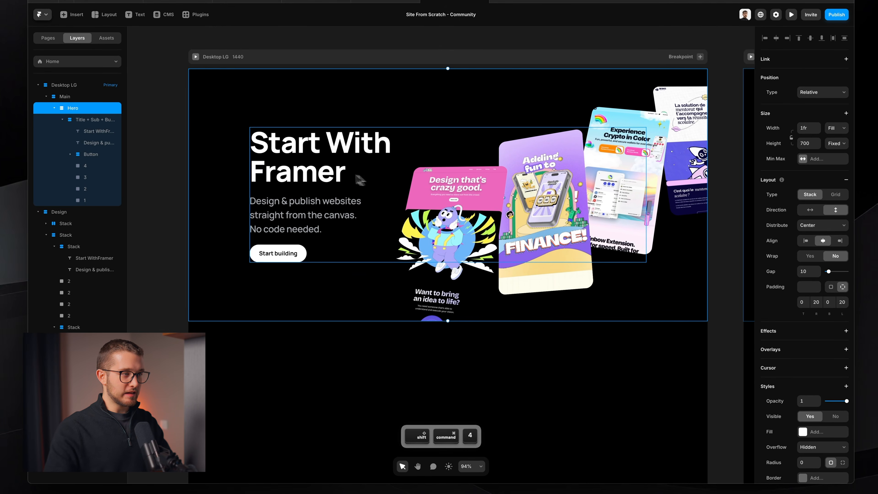
drag(278, 175, 516, 318)
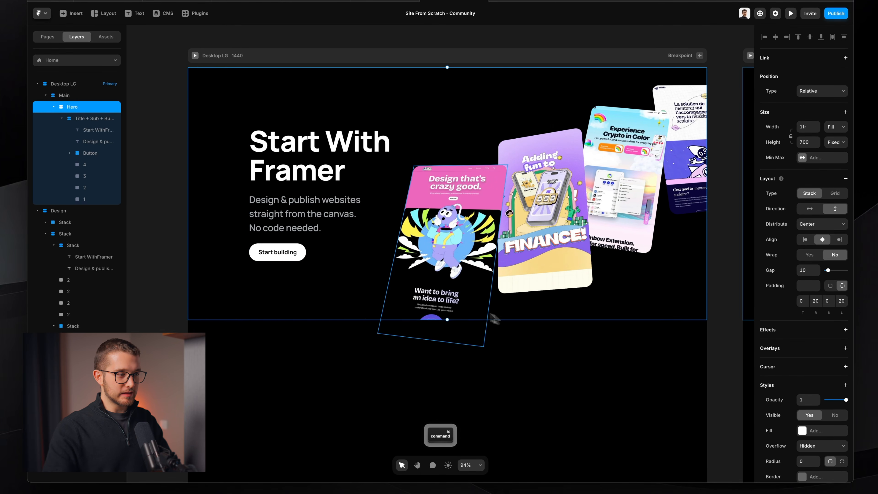
super+click(481, 313)
key(shift+super+4)
drag(328, 302, 530, 383)
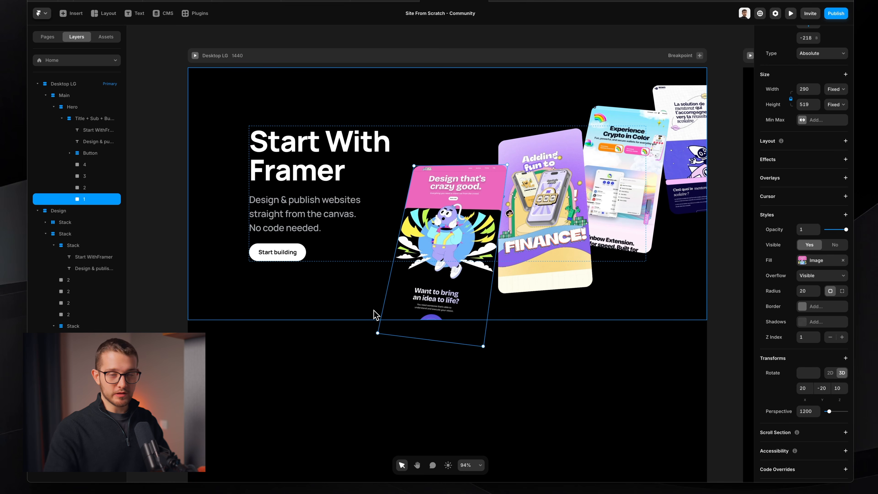
super+click(375, 314)
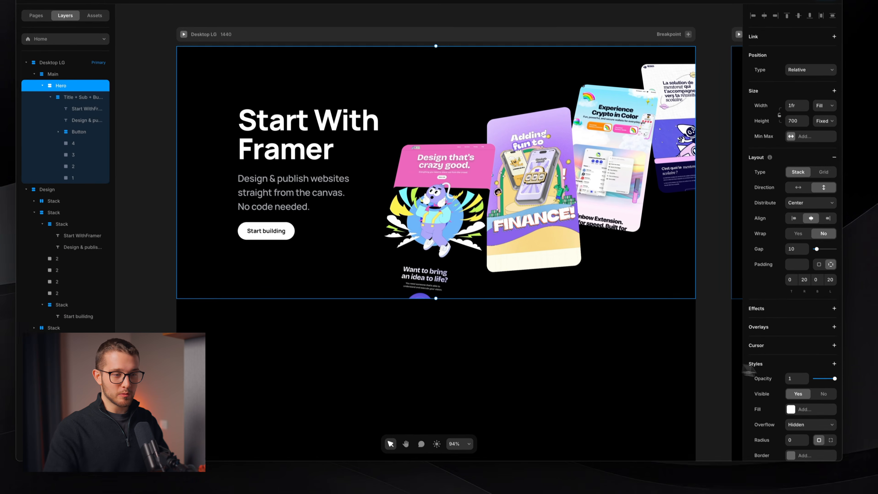
click(816, 447)
click(799, 432)
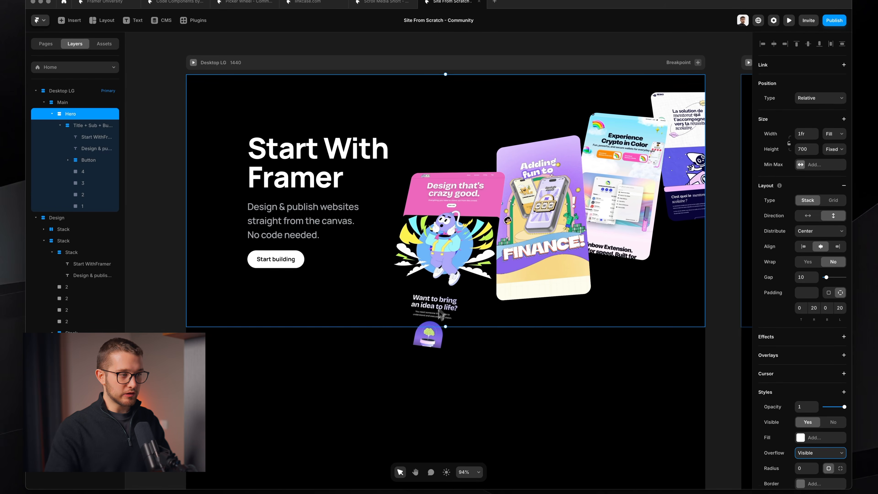
- Add an outside box shadow to all four card images at once
super+click(436, 315)
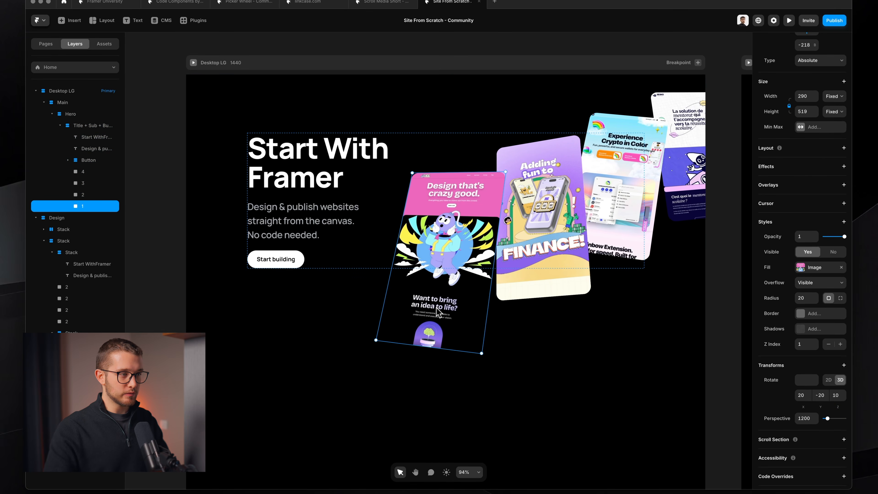
super+click(313, 304)
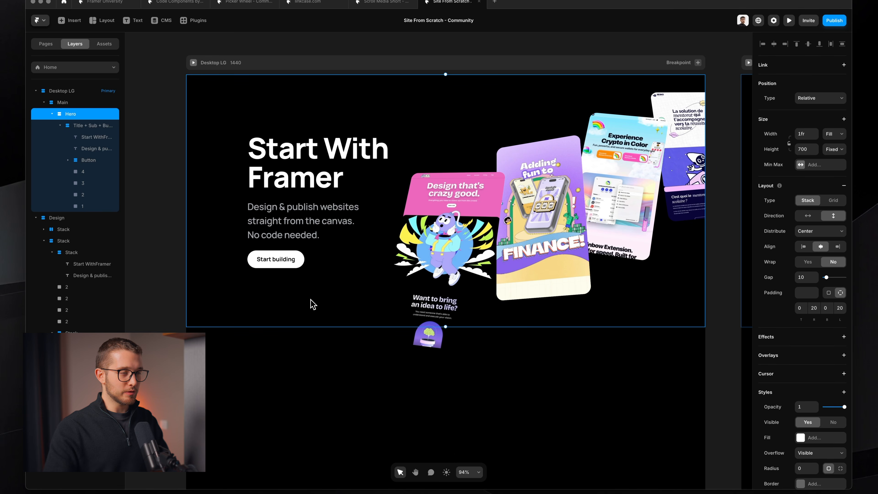
super+click(447, 277)
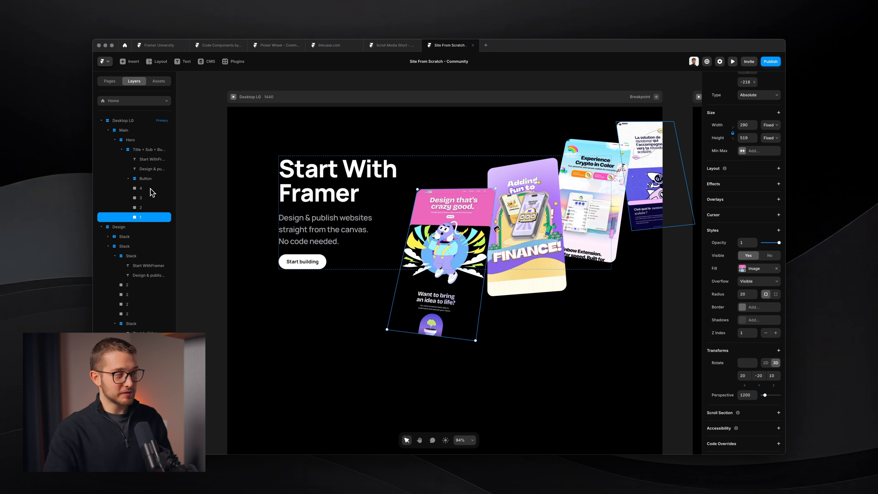
shift+click(145, 188)
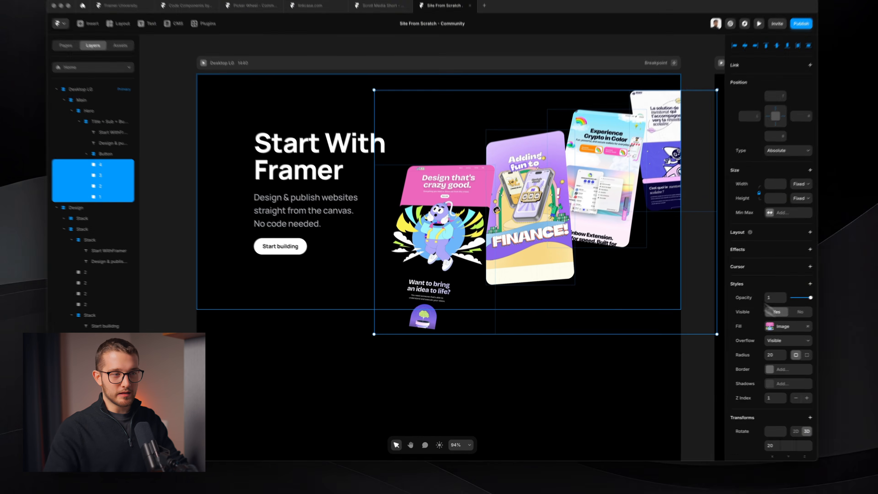
scroll(813, 349, down, 4)
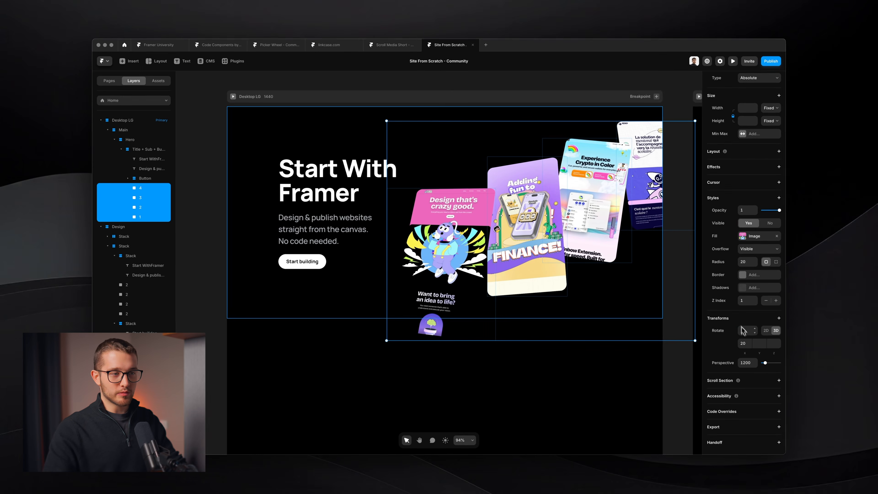
click(756, 287)
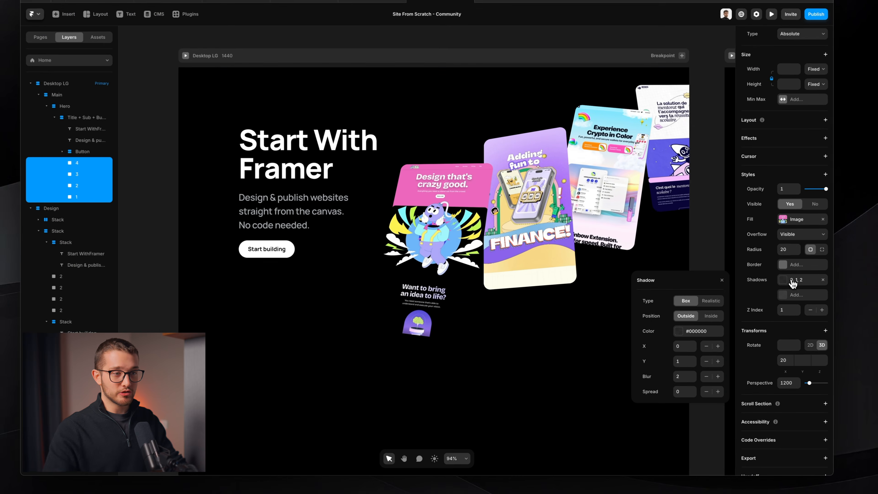
- Set the cards' shadow to X offset 40, Y offset 31 and blur 47
click(689, 347)
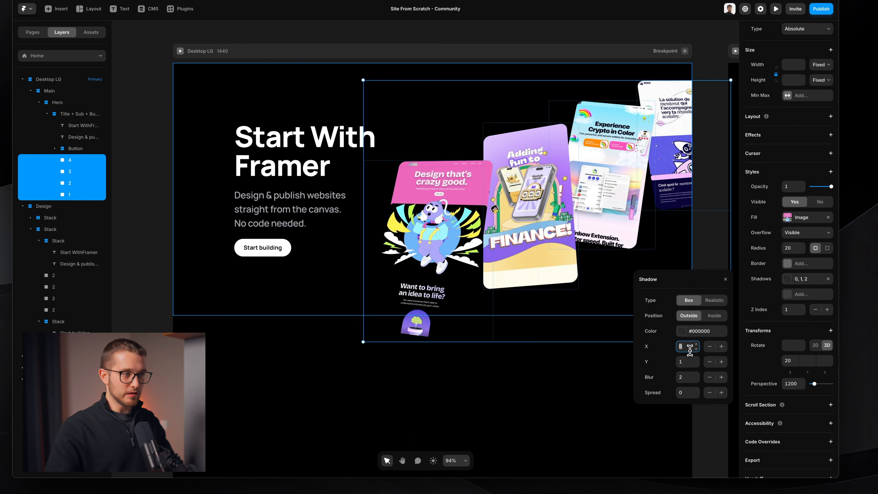
key(shift+Up)
key(shift+Up)
key(shift+Up)
key(shift+Up)
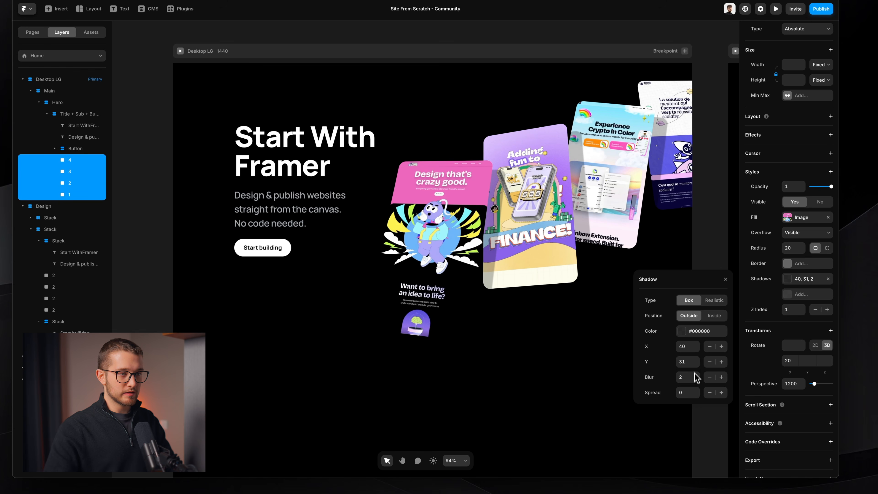
drag(696, 373, 680, 350)
- Set the cards' black shadow to about 56% opacity and change its offsets to X 33 and Y 53
click(698, 333)
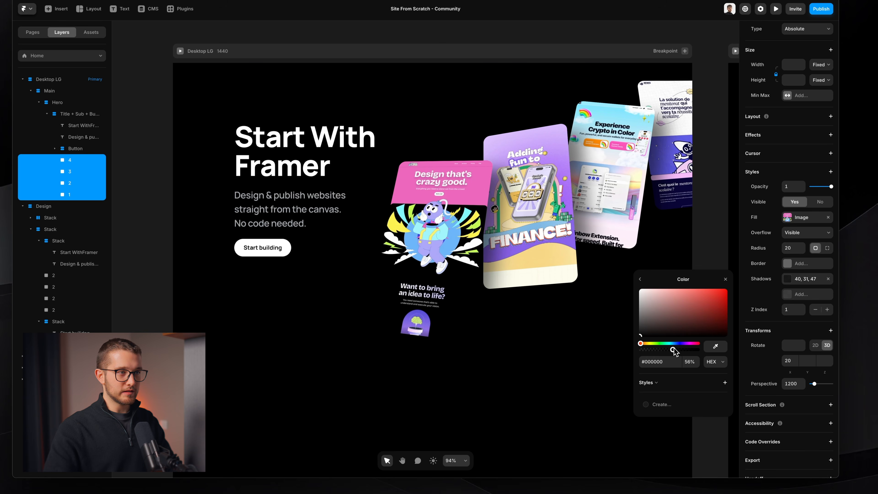
scroll(525, 353, down, 3)
click(640, 279)
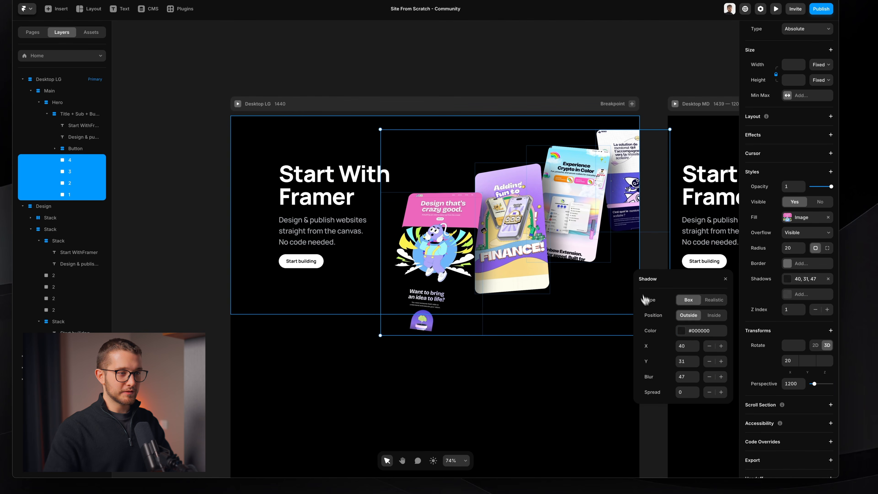
mouse_move(698, 350)
mouse_down()
mouse_move(699, 340)
mouse_move(700, 351)
mouse_up()
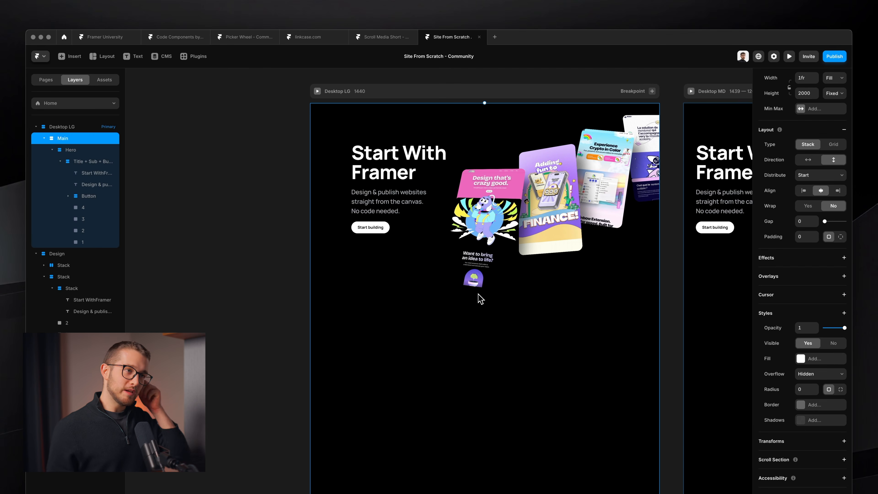
- Preview the page and narrow the viewport to about 1052 px to check how the cards respond
key(super+p)
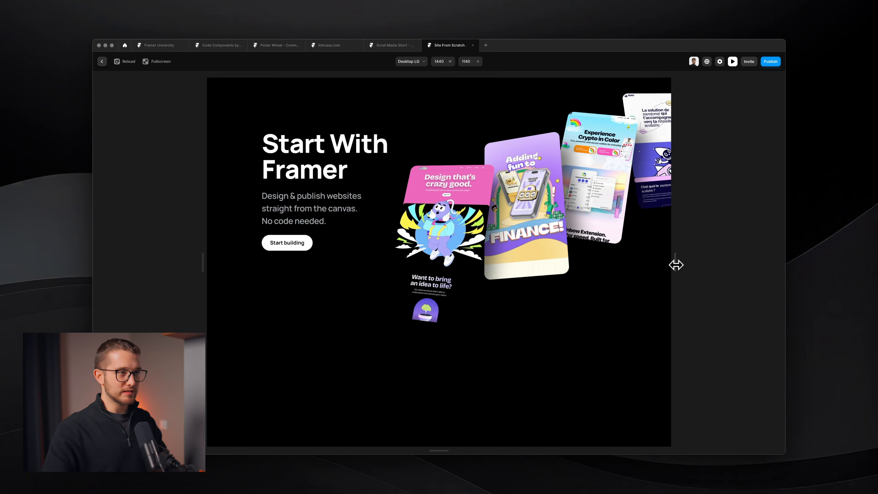
drag(676, 265, 635, 244)
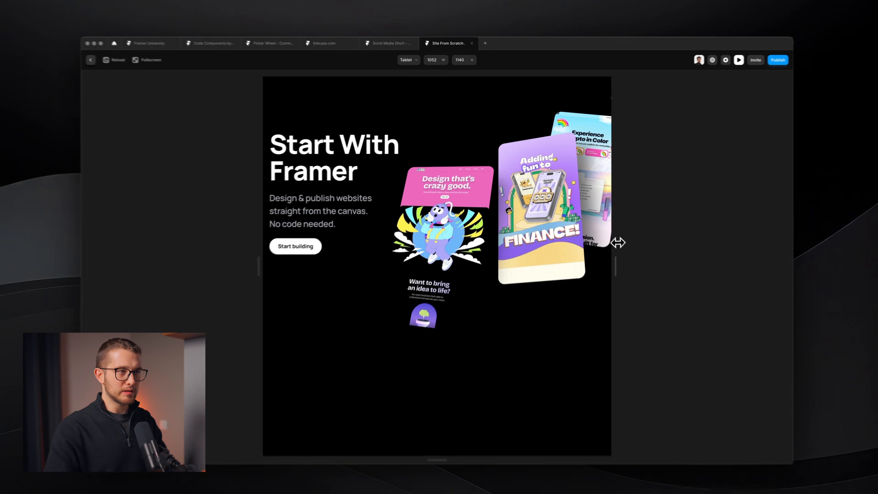
key(Escape)
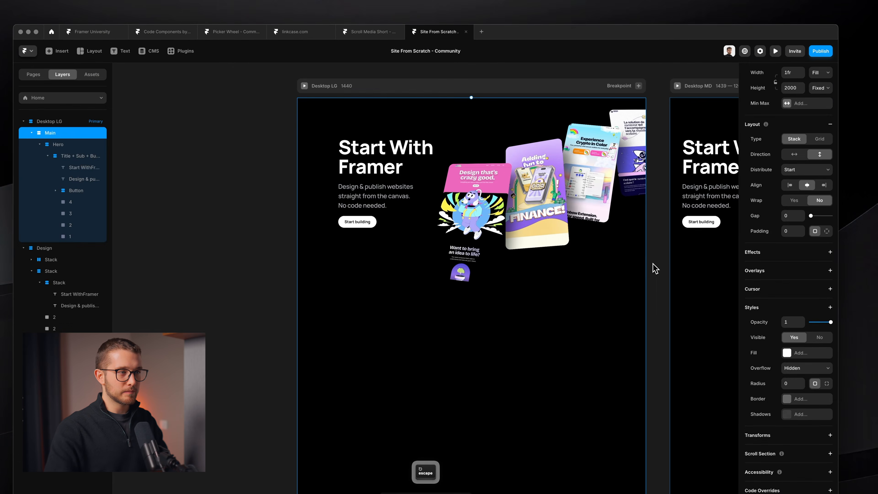
- Examine the position pins of the pink, Finance, crypto and astronaut cards one by one
scroll(494, 212, up, 5)
super+click(487, 190)
scroll(487, 192, up, 3)
scroll(487, 192, right, 3)
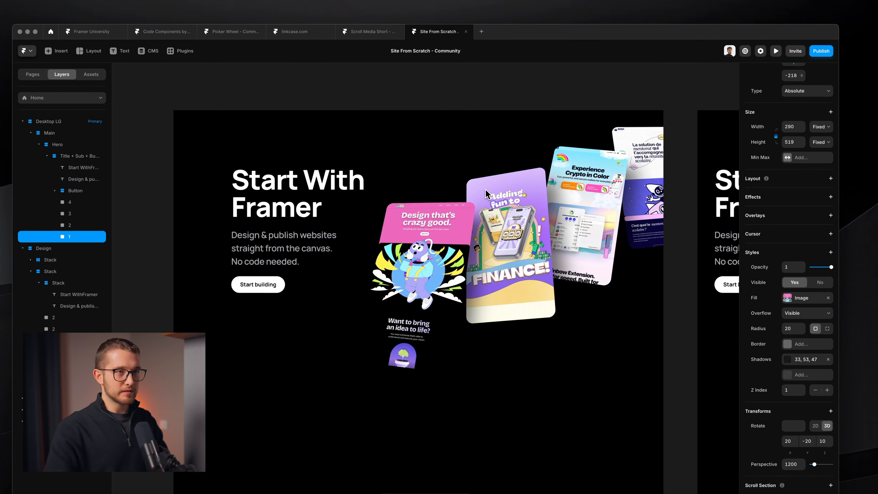
scroll(783, 198, up, 5)
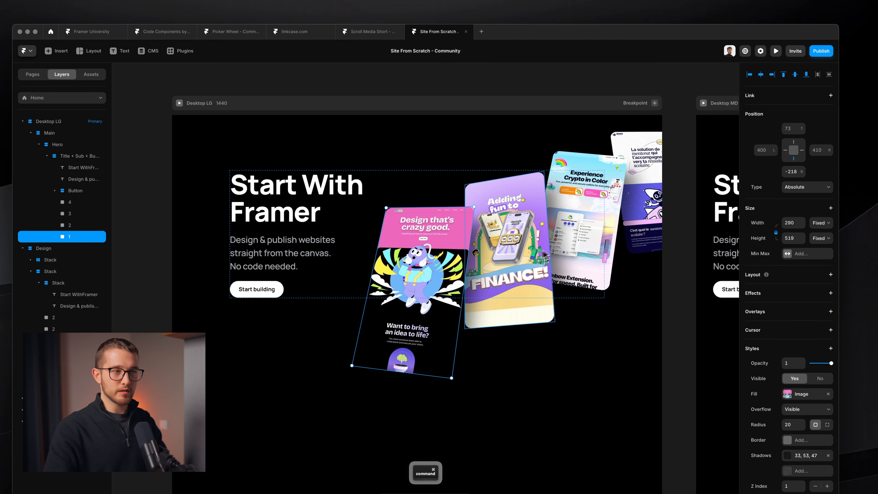
super+click(531, 253)
scroll(802, 173, up, 3)
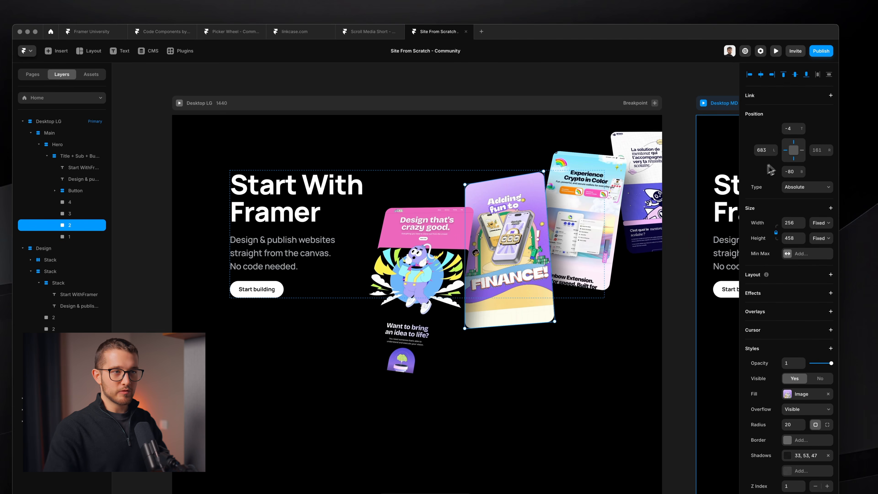
super+click(592, 200)
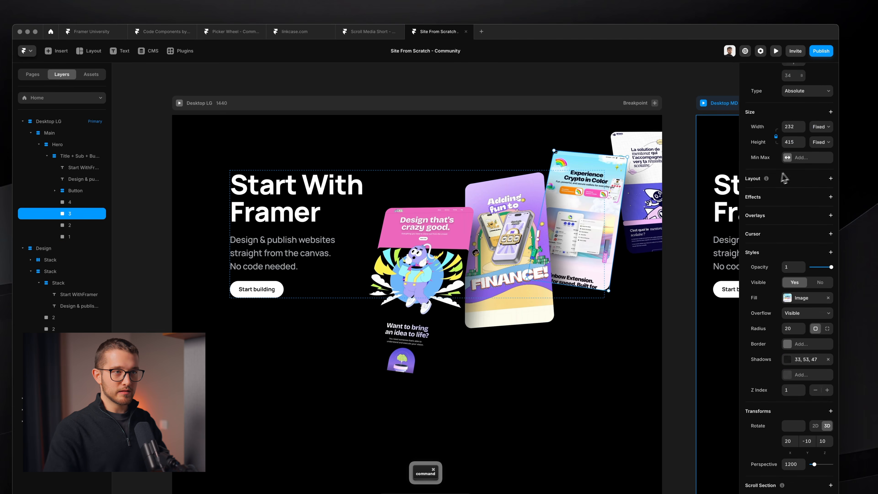
scroll(784, 177, up, 4)
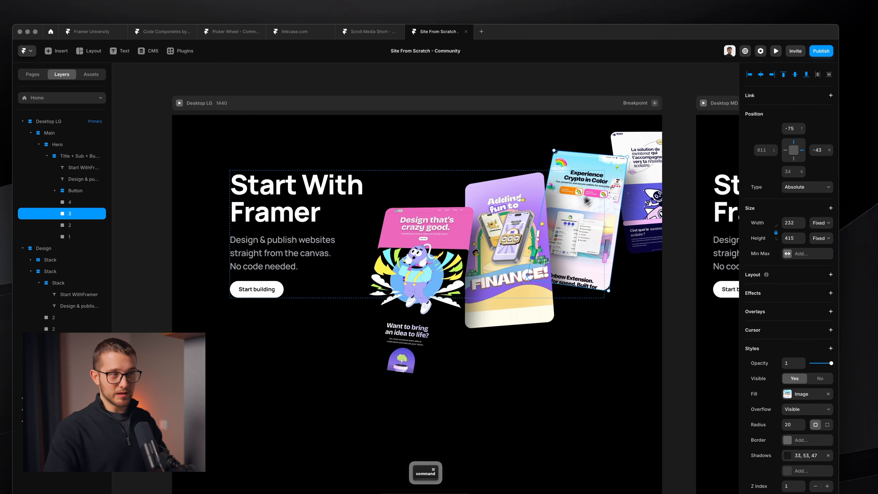
super+click(640, 180)
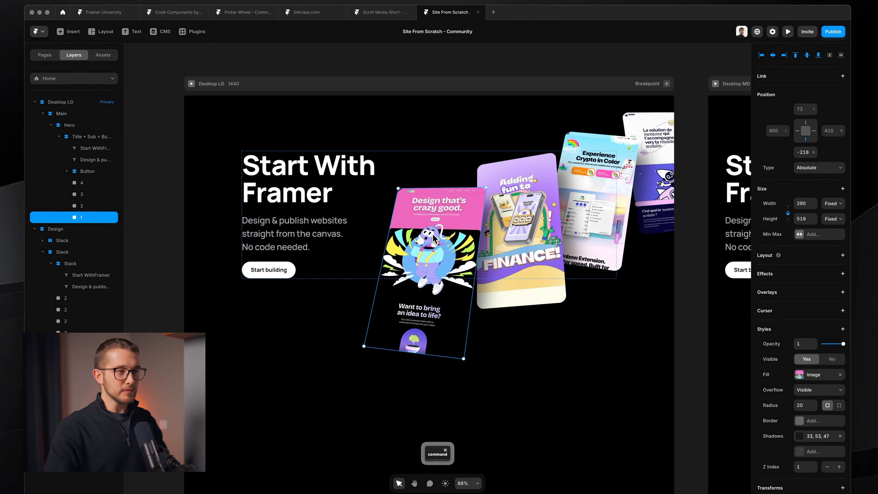
super+click(422, 258)
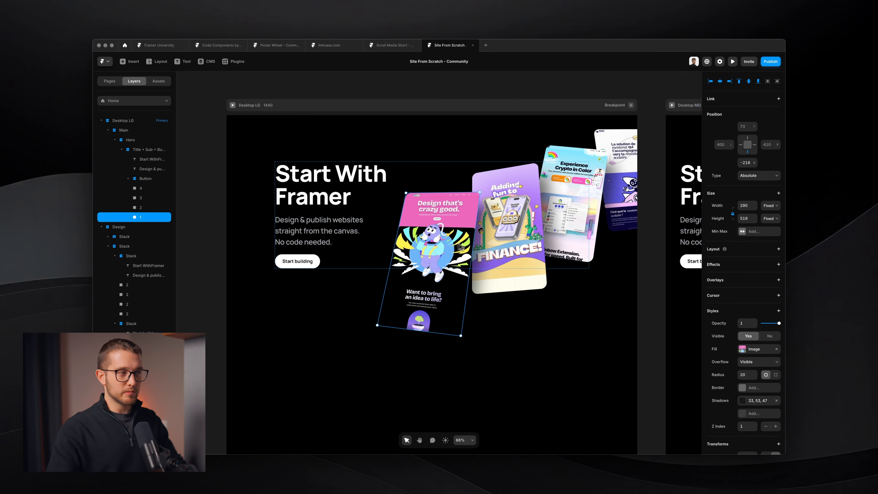
- Pin all four card images to the left side only, removing their other position constraints
super+click(531, 202)
shift+super+click(573, 197)
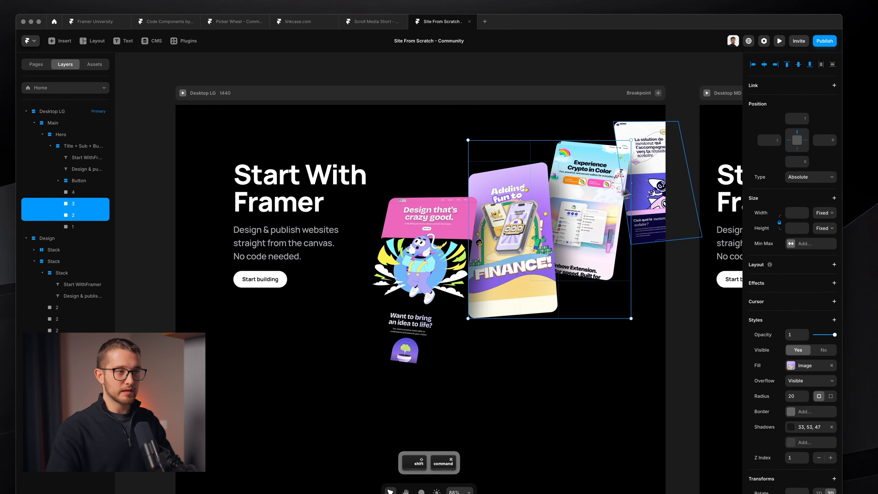
shift+super+click(612, 184)
shift+super+click(442, 276)
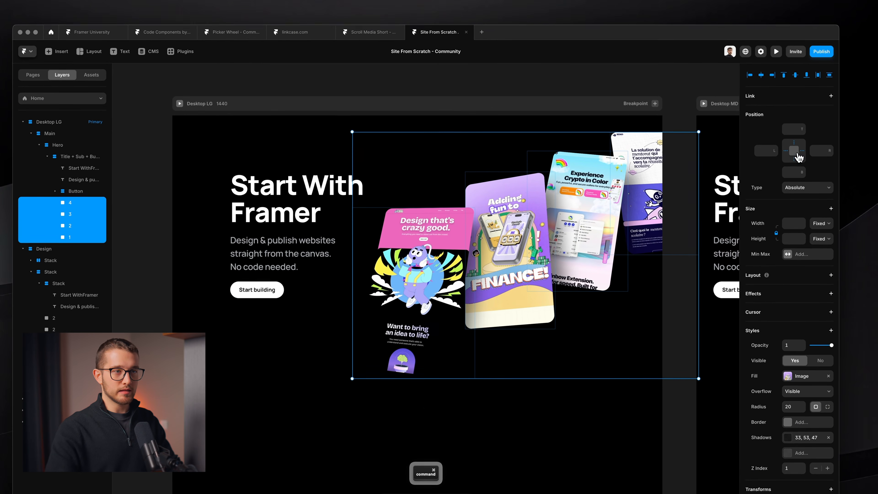
click(797, 141)
click(795, 153)
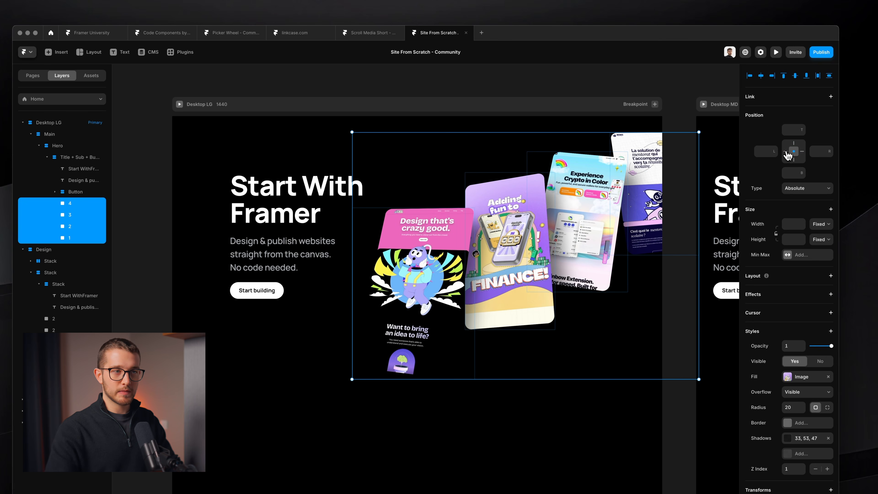
click(789, 154)
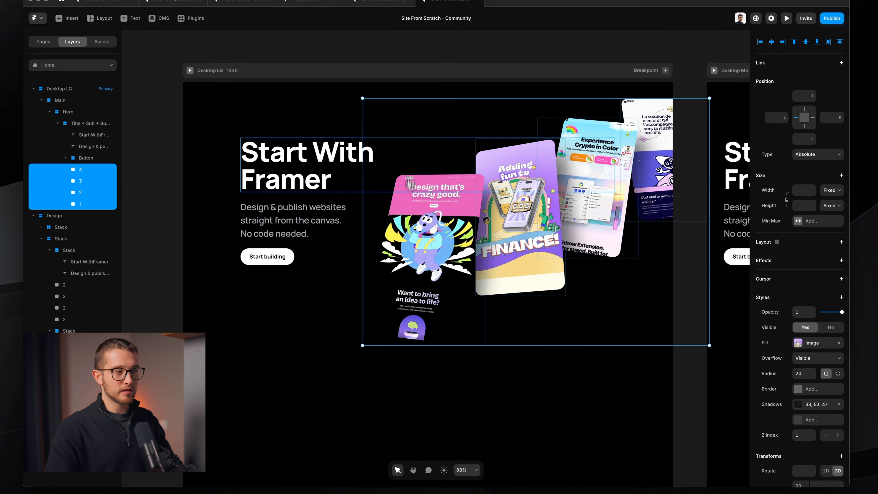
- Check the pins of individual cards and preview the hero while narrowing the viewport to about 822 px
click(479, 421)
super+click(467, 284)
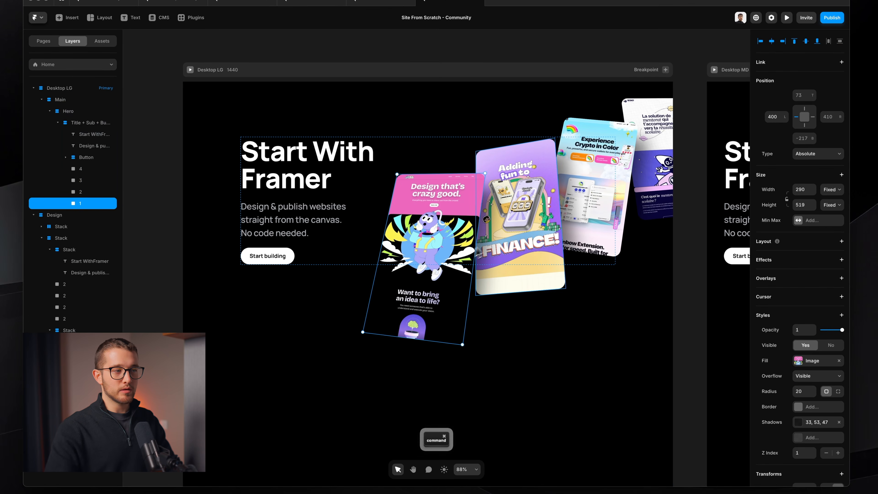
super+click(587, 207)
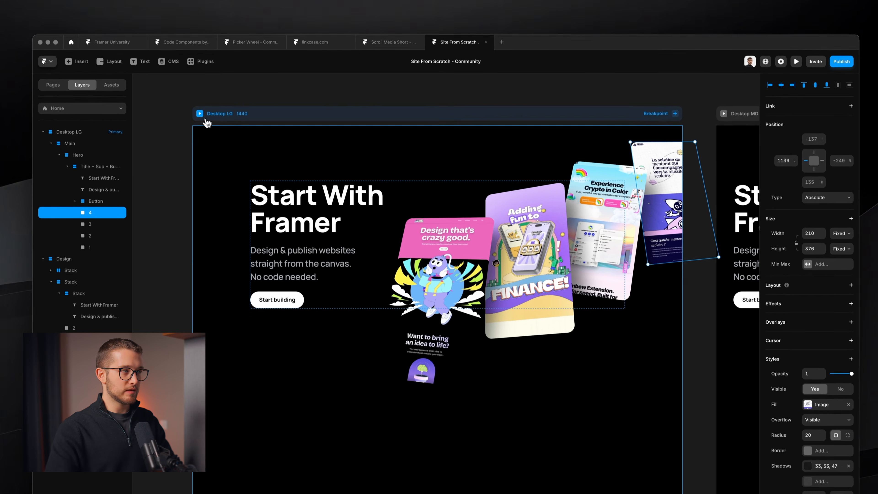
key(super+p)
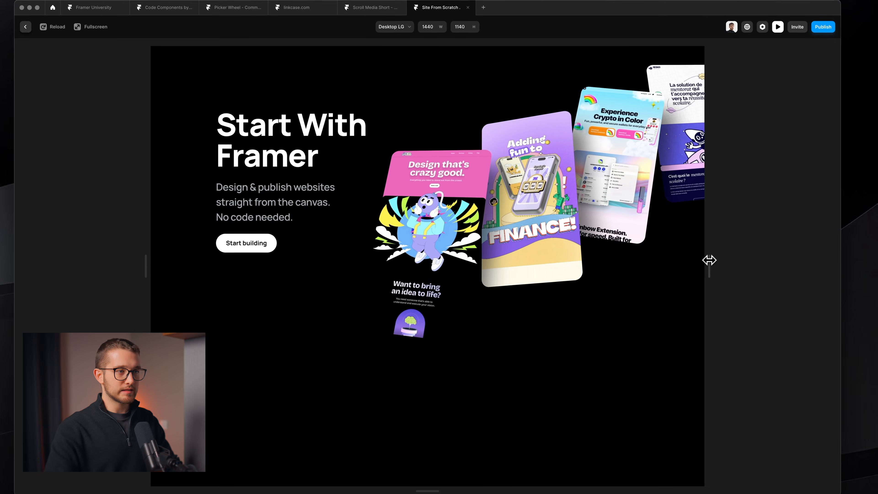
drag(710, 262, 590, 237)
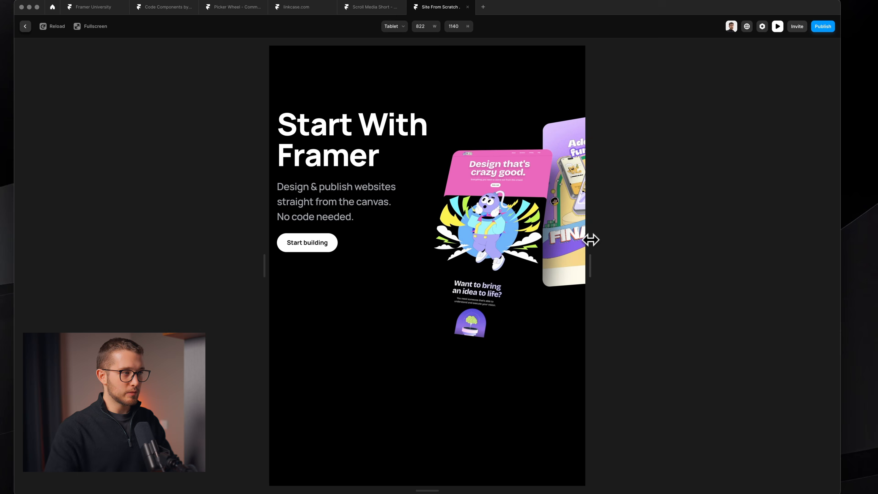
key(Escape)
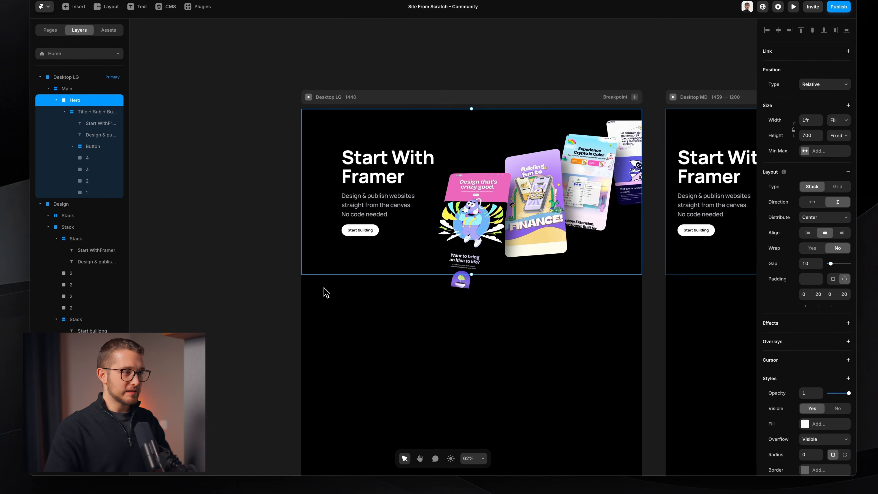
- Examine the features section of the reference design alongside the Desktop LG layout
scroll(325, 294, down, 3)
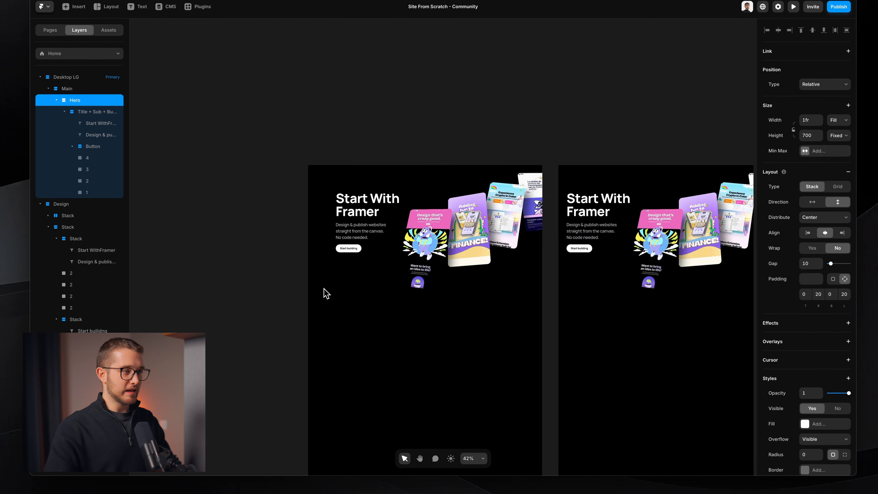
scroll(323, 294, left, 5)
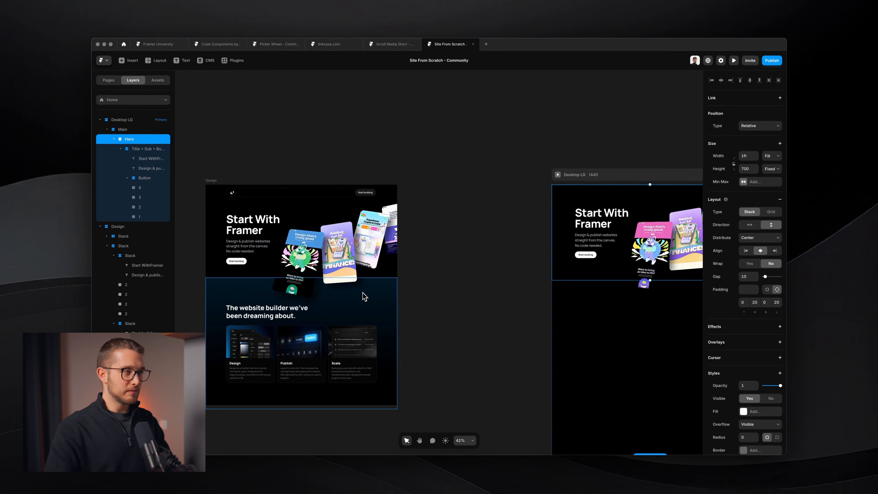
scroll(363, 292, right, 10)
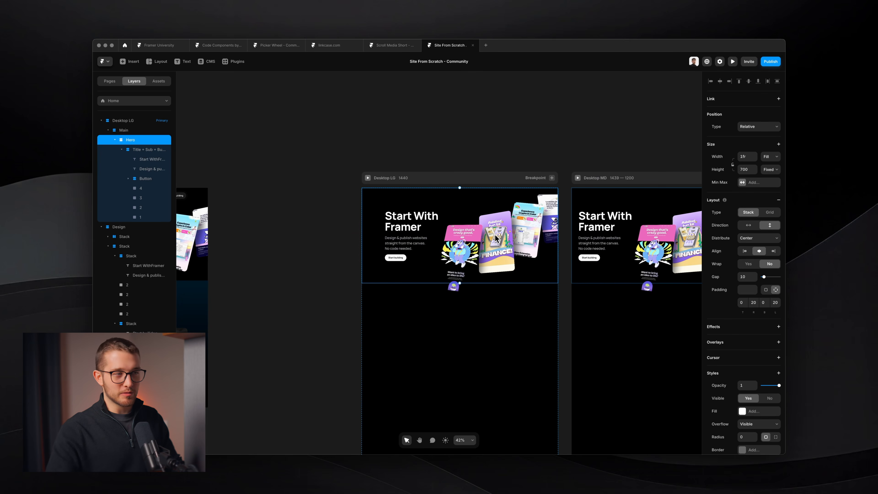
scroll(471, 212, down, 2)
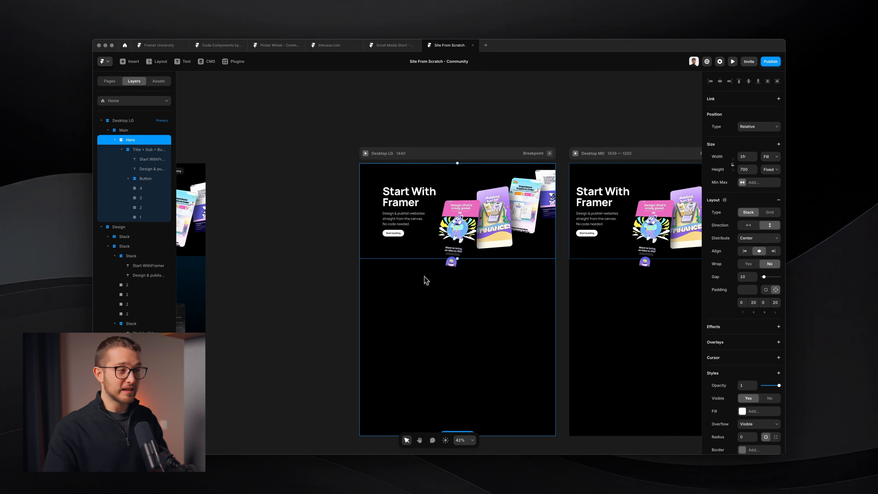
scroll(417, 275, left, 10)
click(306, 264)
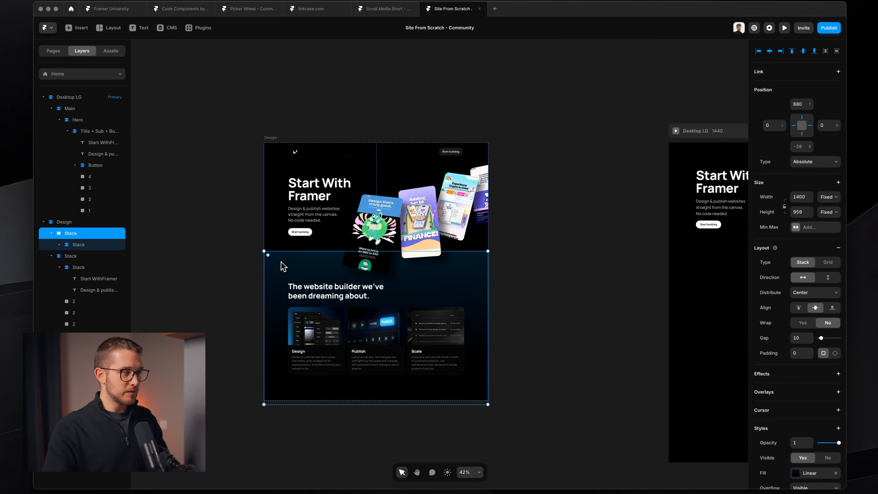
scroll(280, 267, right, 5)
scroll(529, 255, right, 1)
- Draw a frame about 972 by 828 px below the hero in the Desktop LG Main stack and name it Features
super+click(470, 240)
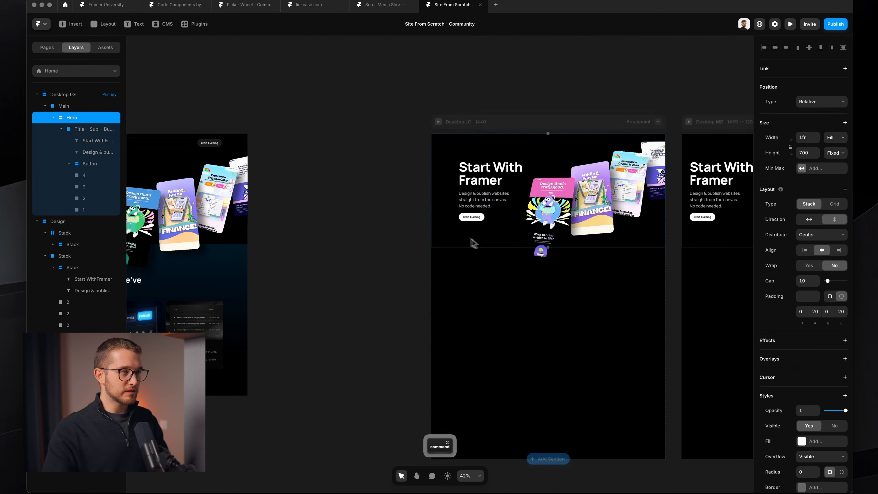
click(57, 123)
click(77, 112)
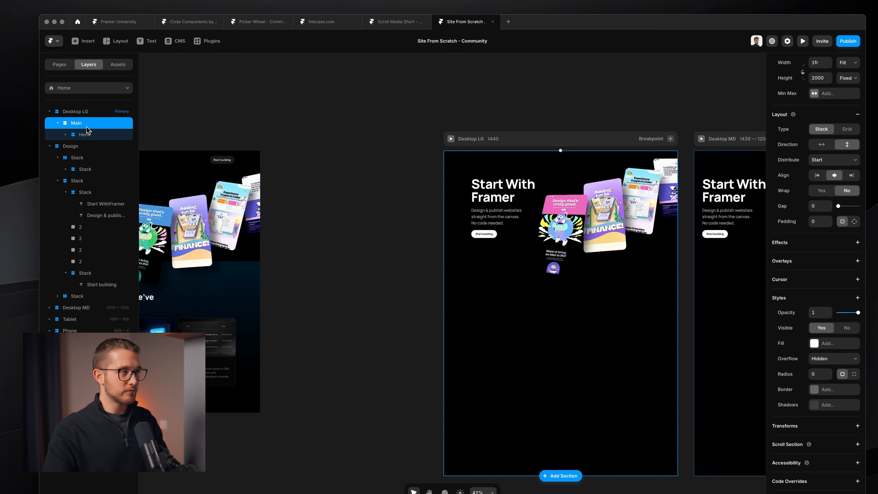
click(81, 121)
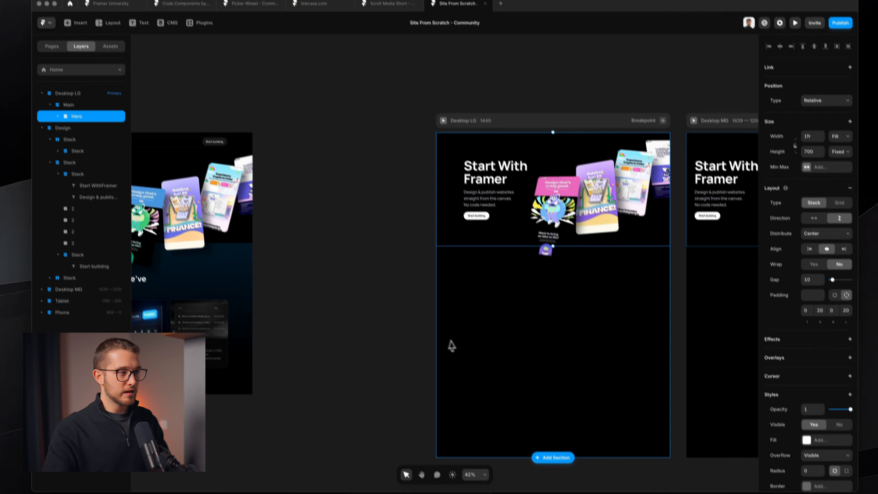
key(f)
drag(467, 282, 625, 418)
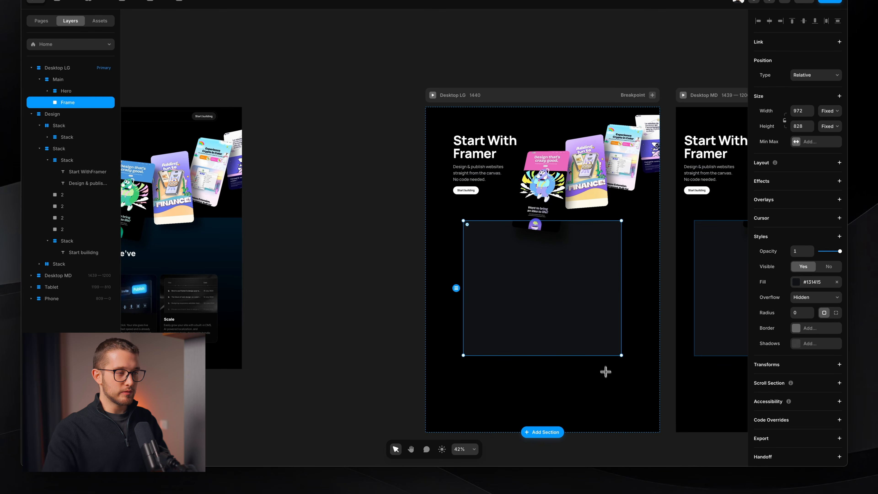
key(super+r)
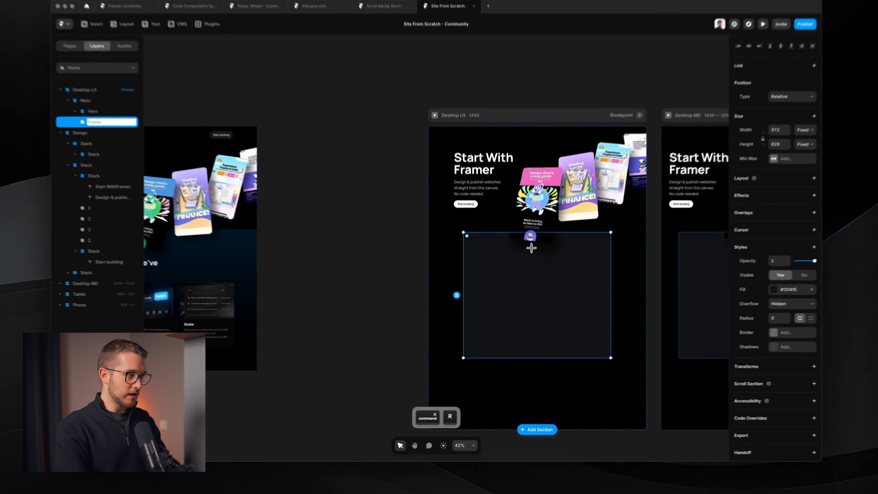
text(Feata)
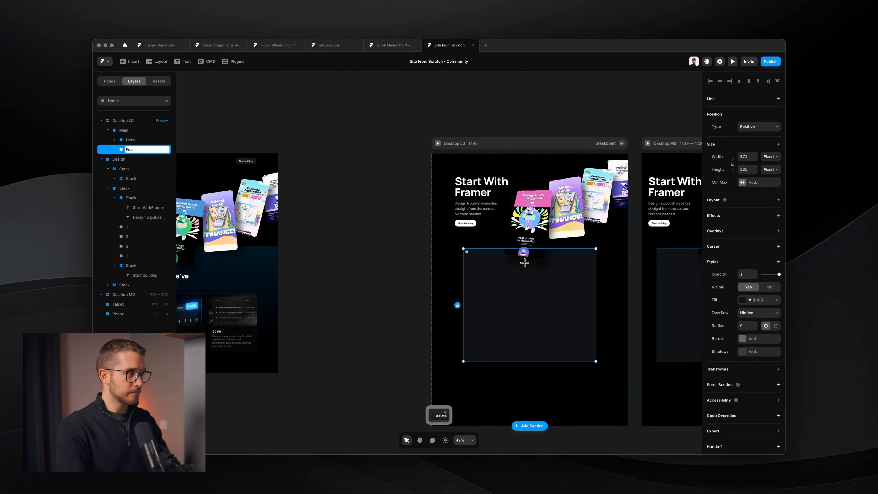
text(tures)
key(Return)
- Make the Features frame fill the available width and set its height to 1000
click(770, 157)
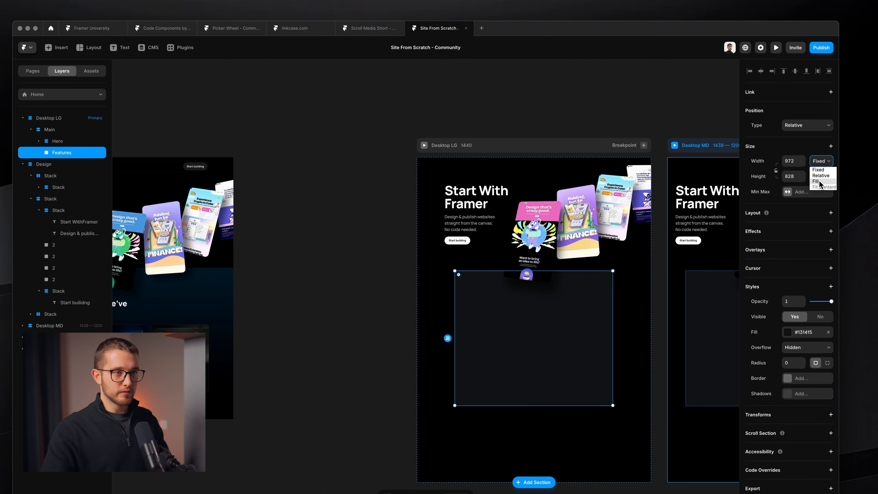
click(817, 181)
scroll(627, 274, right, 3)
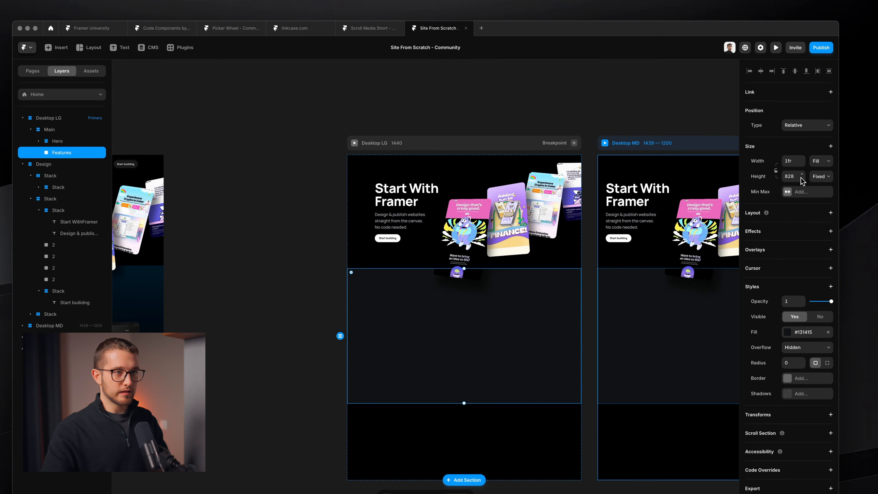
drag(801, 180, 803, 98)
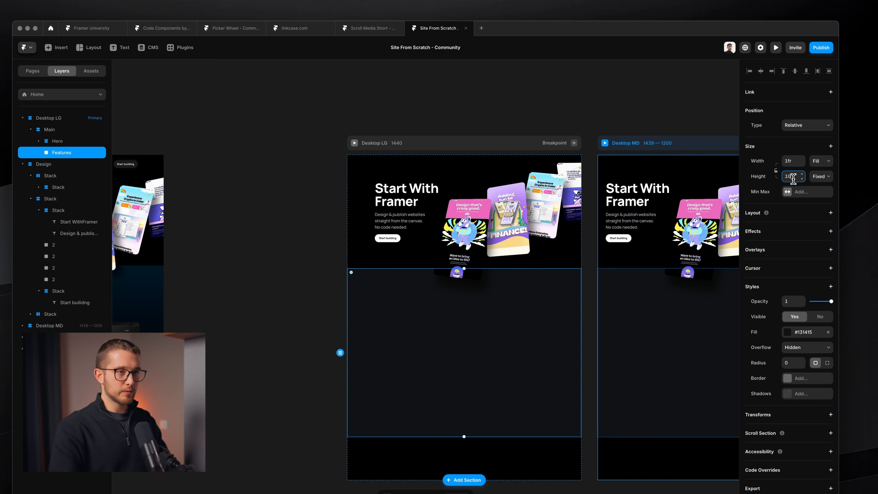
key(Return)
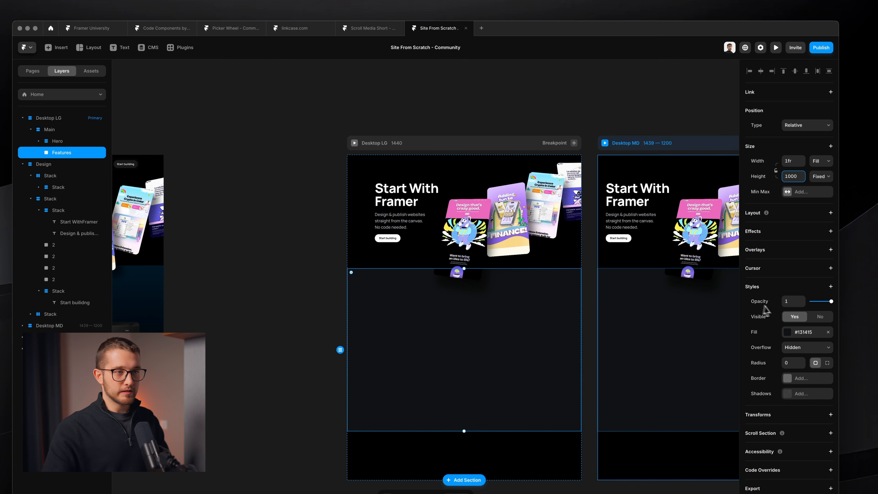
- Add a vertical stack layout to the Features frame with a gap of 24
click(810, 212)
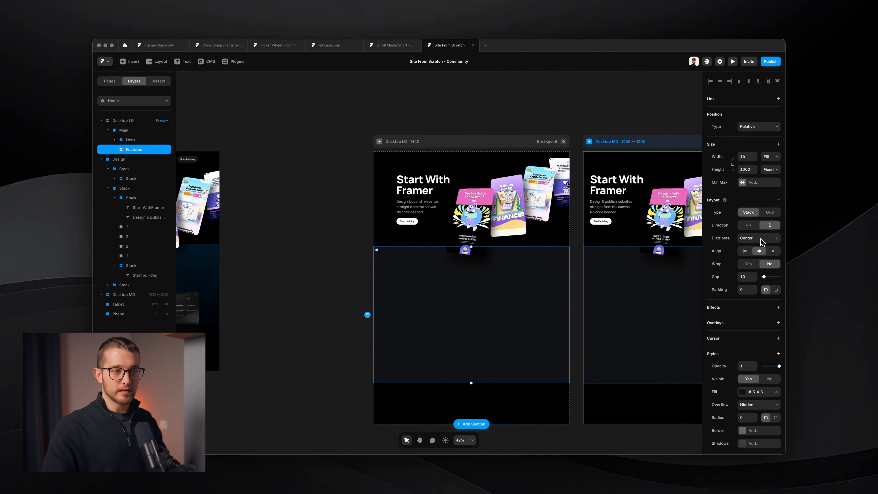
click(744, 276)
text(20)
key(Return)
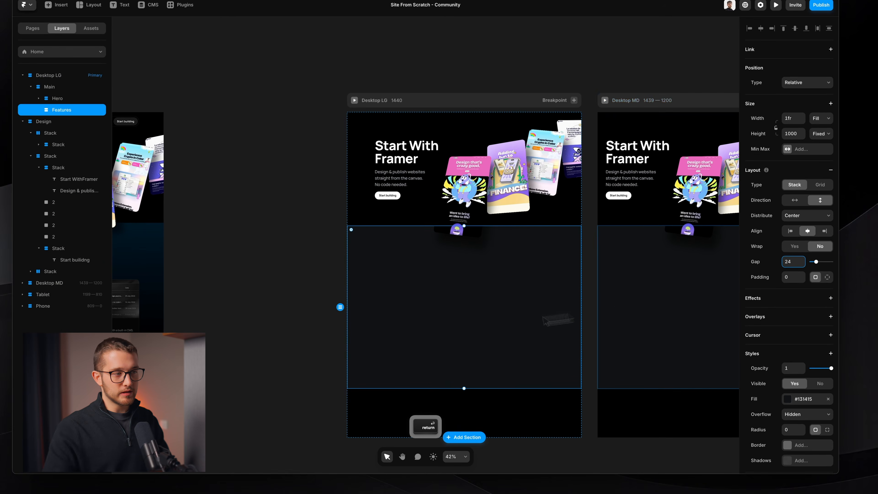
- Fill the Features section with a linear gradient from dark blue #021826 at the upper end to black at the lower end
scroll(486, 323, left, 1)
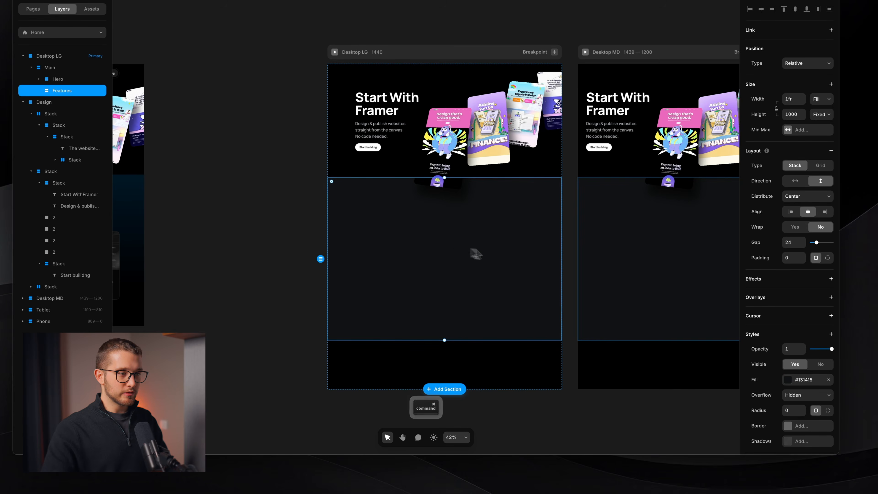
scroll(523, 262, left, 1)
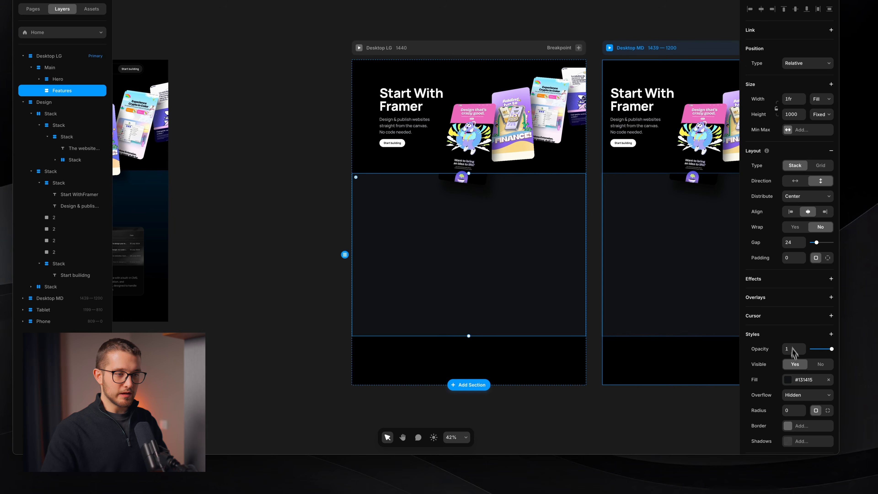
scroll(798, 343, down, 3)
click(801, 305)
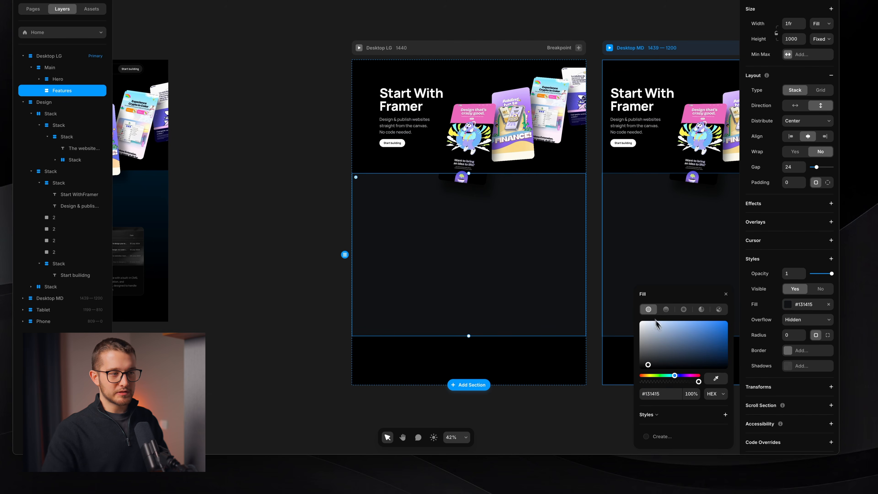
drag(657, 324, 683, 346)
click(667, 309)
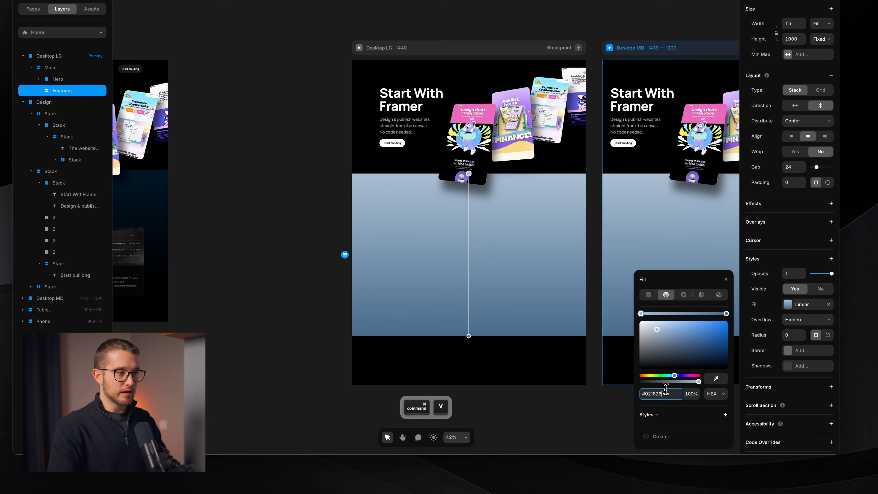
key(Return)
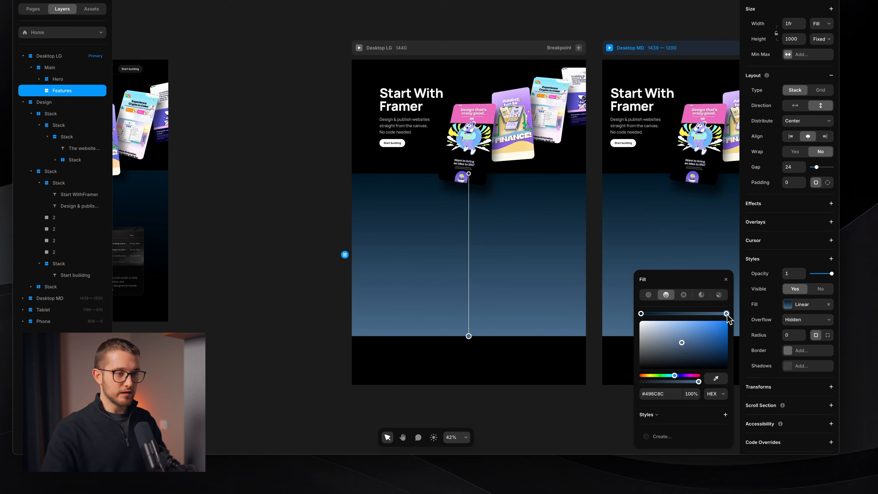
drag(677, 367, 611, 402)
- Compare the hero and features sections with the reference design, checking the spacing around the hero text
click(535, 353)
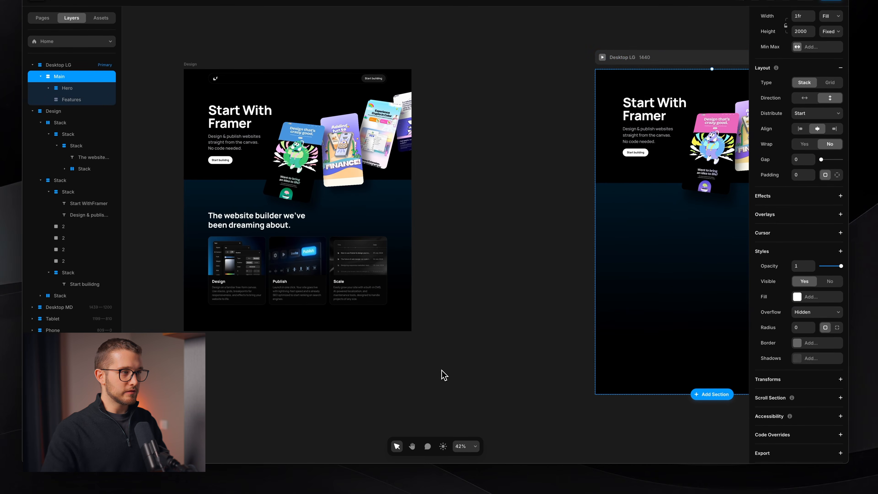
scroll(443, 375, right, 6)
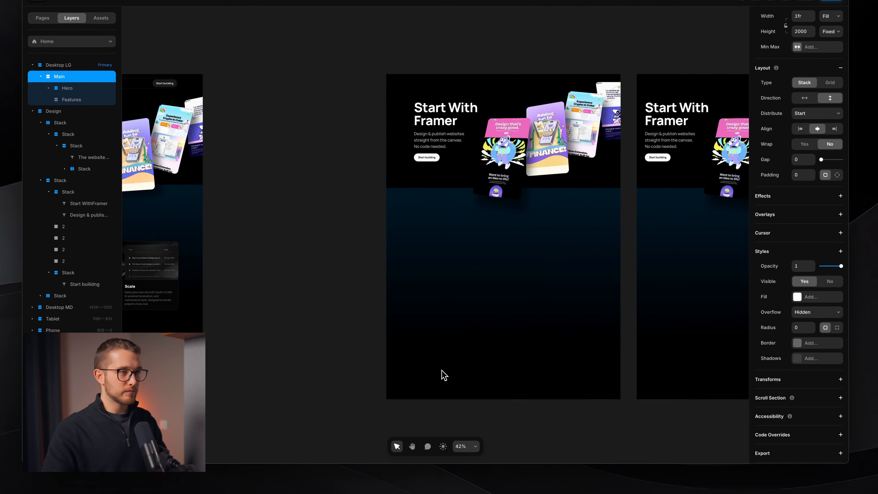
scroll(541, 259, left, 7)
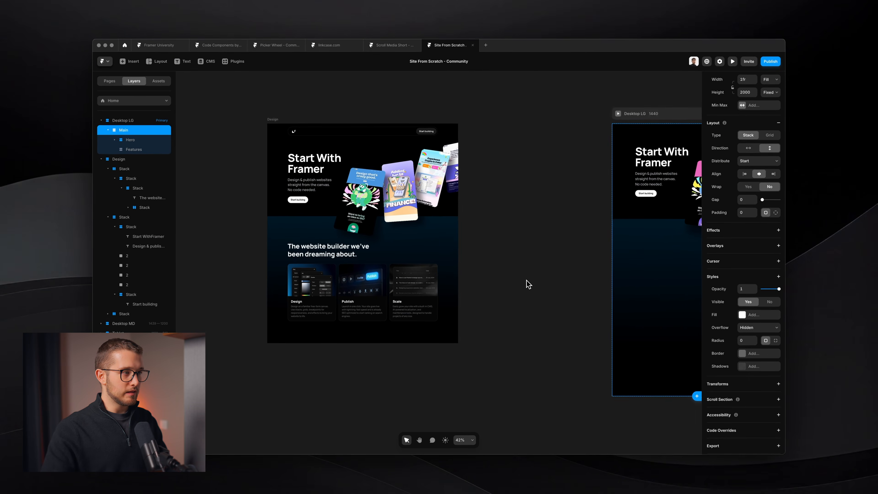
scroll(526, 284, right, 5)
scroll(492, 212, left, 10)
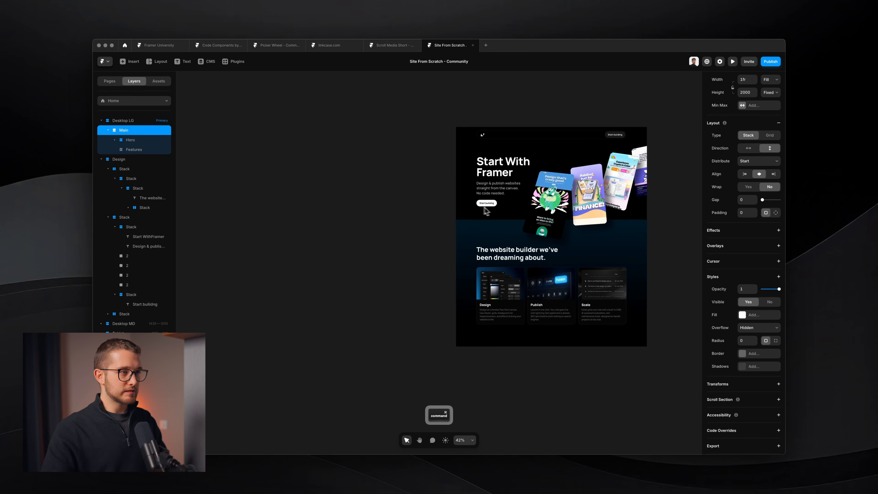
scroll(525, 180, up, 5)
key(shift+super+4)
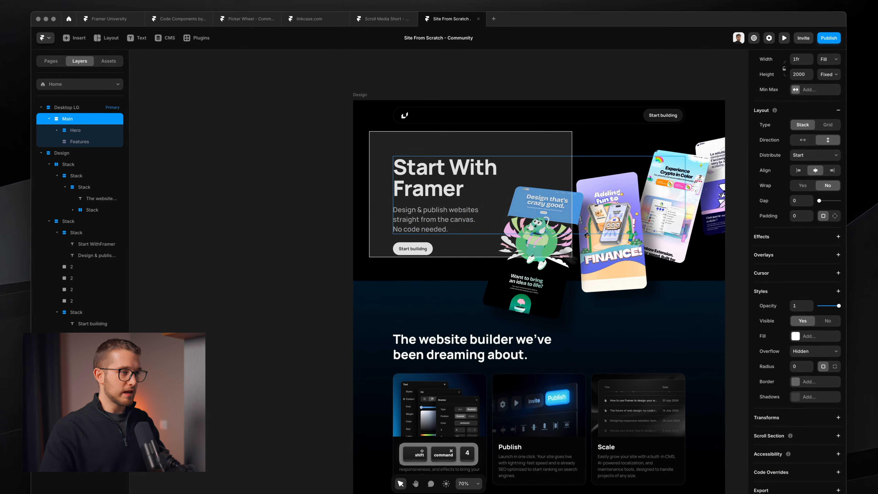
drag(426, 278, 427, 284)
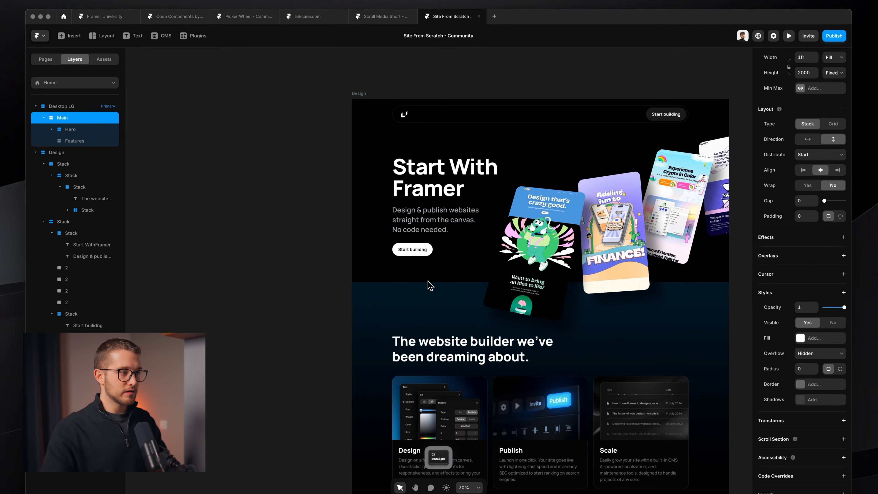
scroll(427, 284, right, 10)
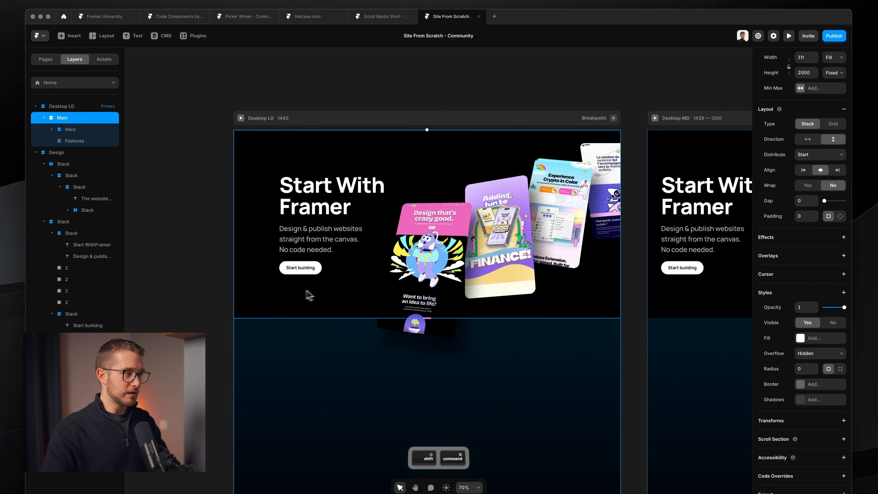
- Adjust the hero section's height by its lower edge to about 705 px
key(Escape)
super+click(335, 308)
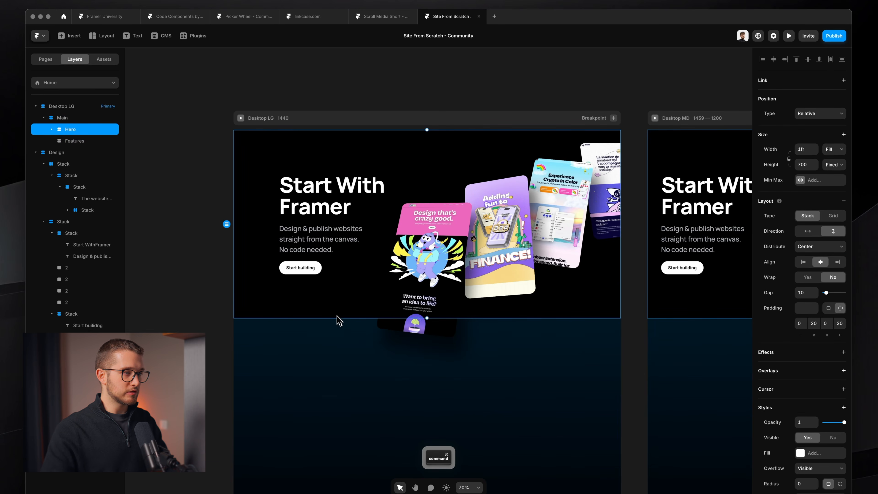
drag(429, 315, 472, 301)
scroll(370, 328, up, 3)
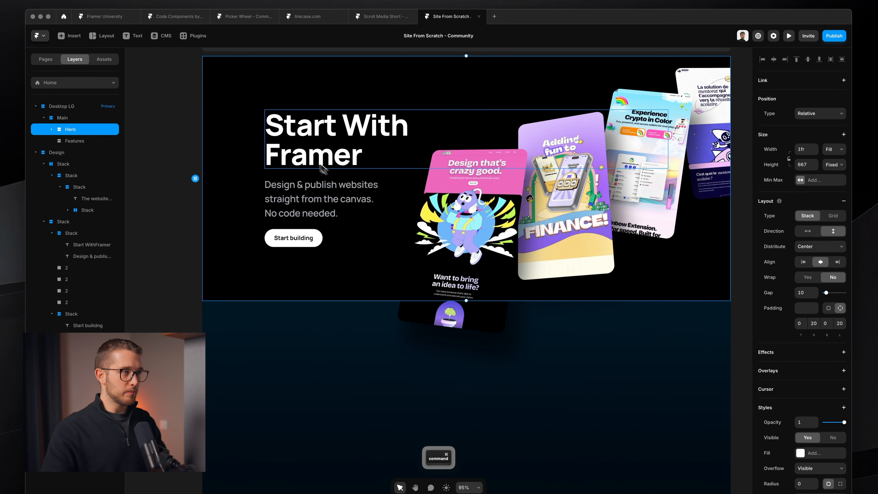
key(ctrl+z)
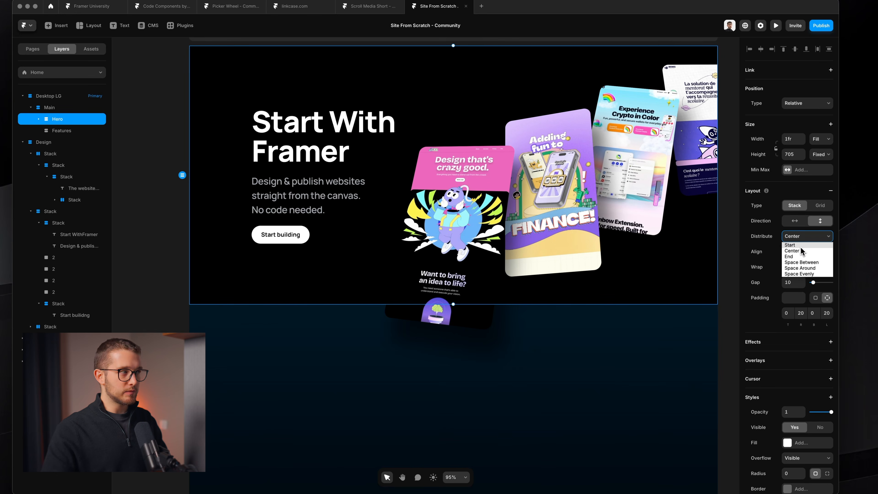
- Distribute the hero's content from the start and set its top padding to 170
click(790, 245)
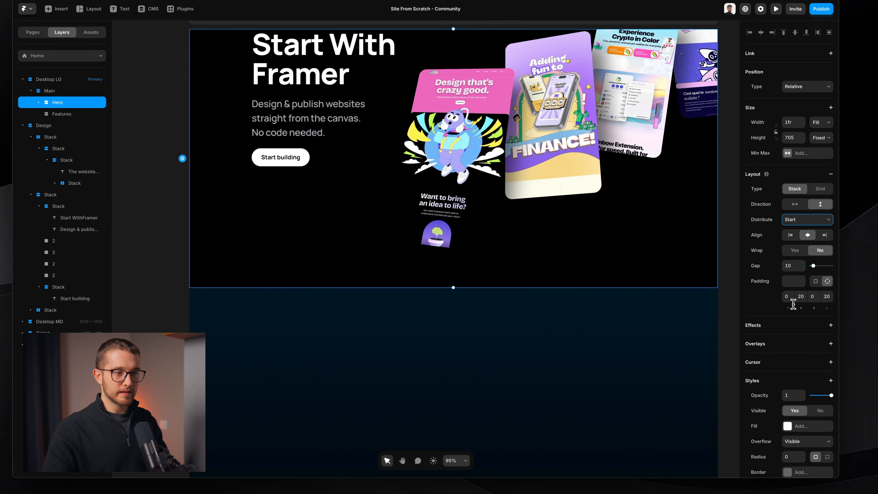
click(789, 299)
key(shift+Up)
key(shift+Up)
key(shift+Up)
key(shift+Up)
key(shift+Up)
key(shift+Up)
key(shift+Up)
key(shift+Up)
key(shift+Up)
key(shift+Up)
key(shift+Up)
key(shift+Up)
key(shift+Up)
key(shift+Up)
key(shift+Up)
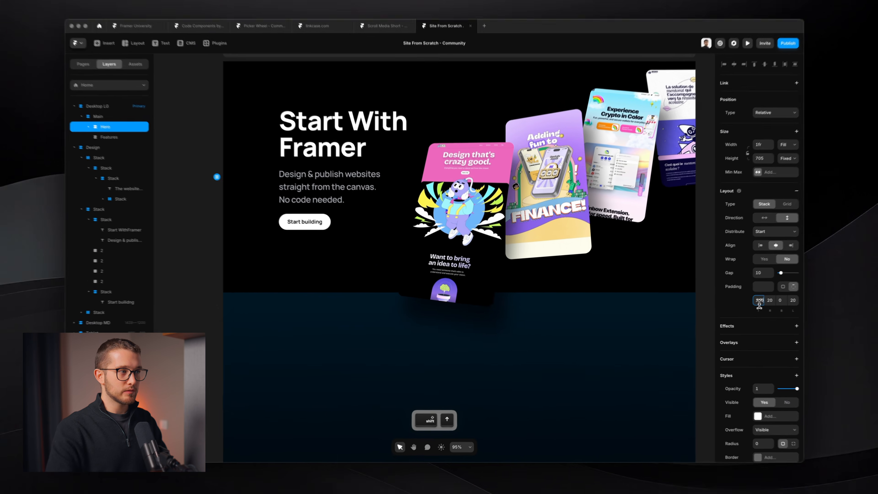
key(shift+Up)
key(shift+Up)
key(shift+Up)
key(shift+Down)
key(shift+Down)
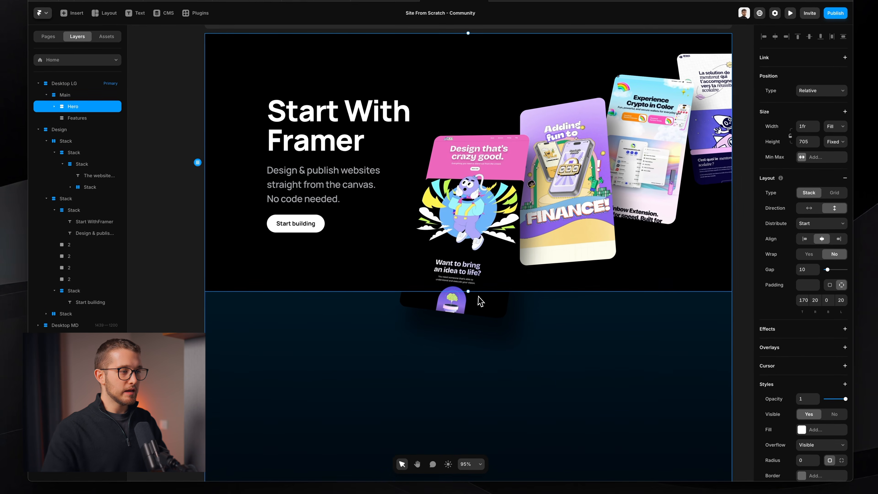
- Reduce the hero section's height by its lower edge to about 630 px
drag(470, 290, 462, 266)
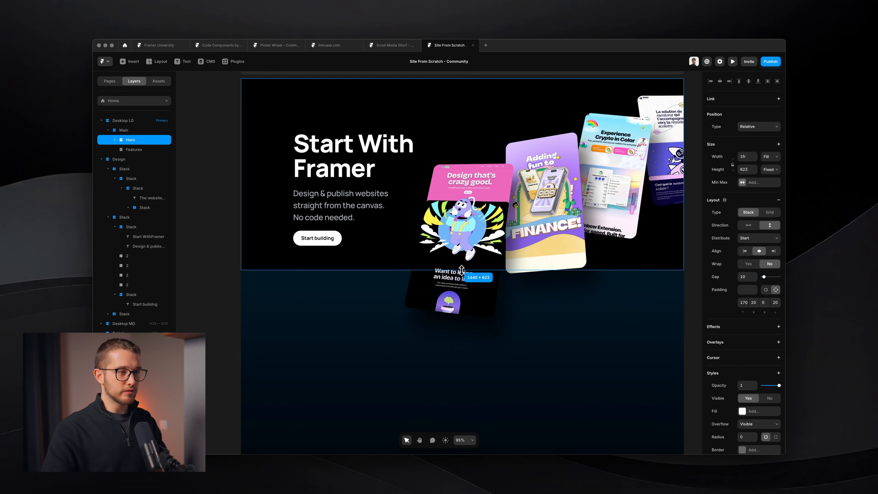
drag(462, 273, 462, 274)
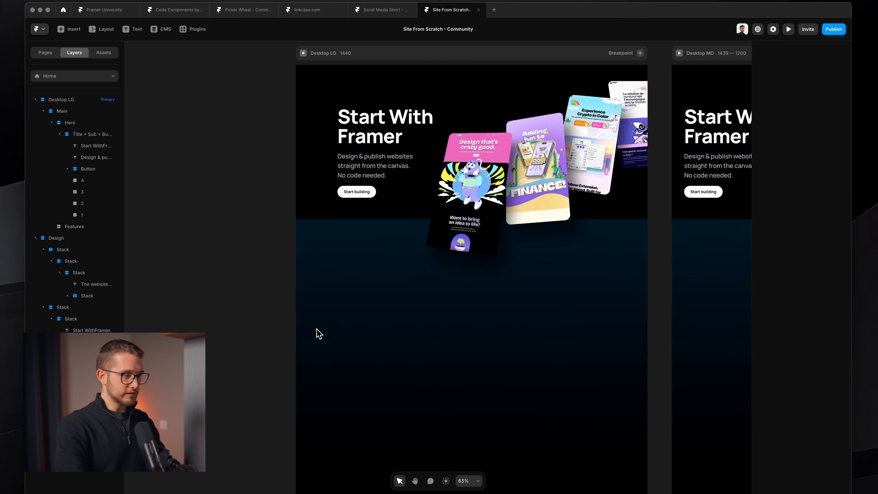
- Preview the page and vary the preview's width to check how the hero responds
key(super+p)
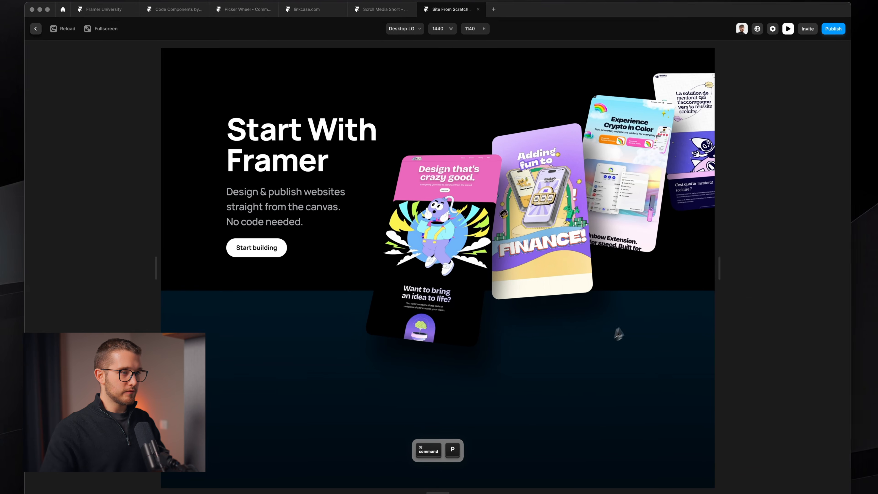
drag(719, 264, 656, 260)
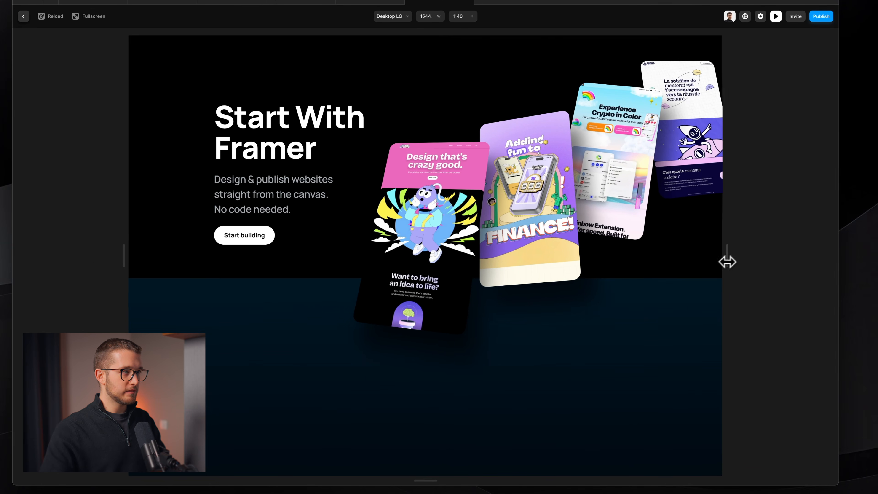
key(Escape)
- Copy the hero's title, subtitle and button stack, including its images, into the Features section
click(488, 268)
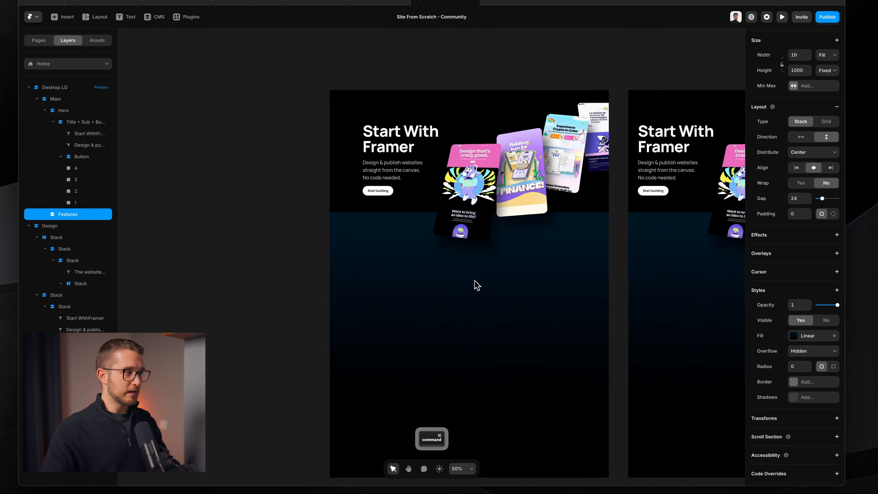
scroll(488, 268, up, 3)
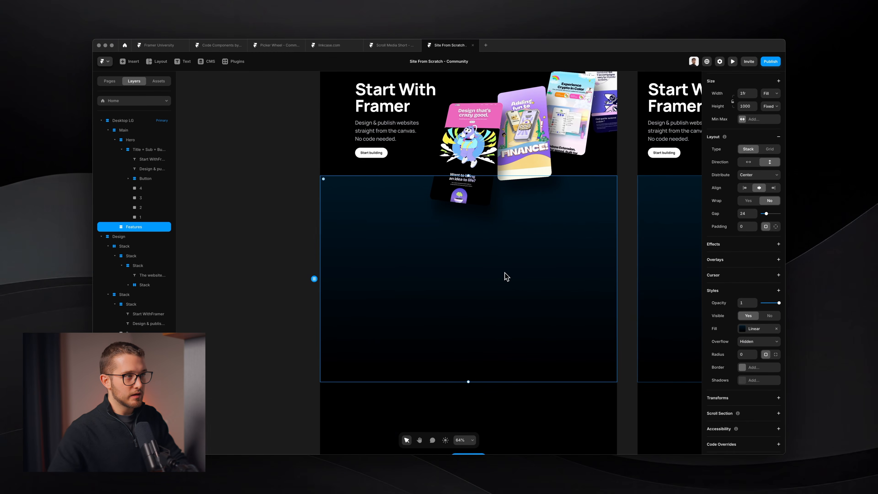
scroll(507, 277, up, 4)
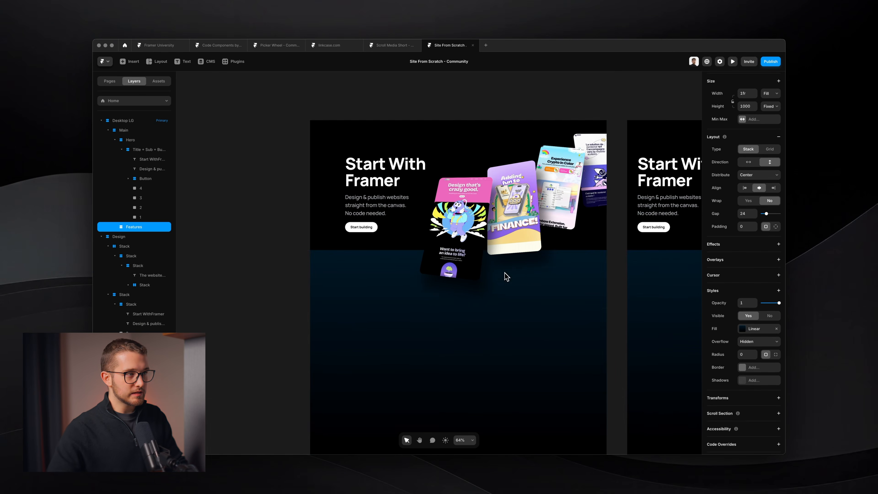
click(415, 186)
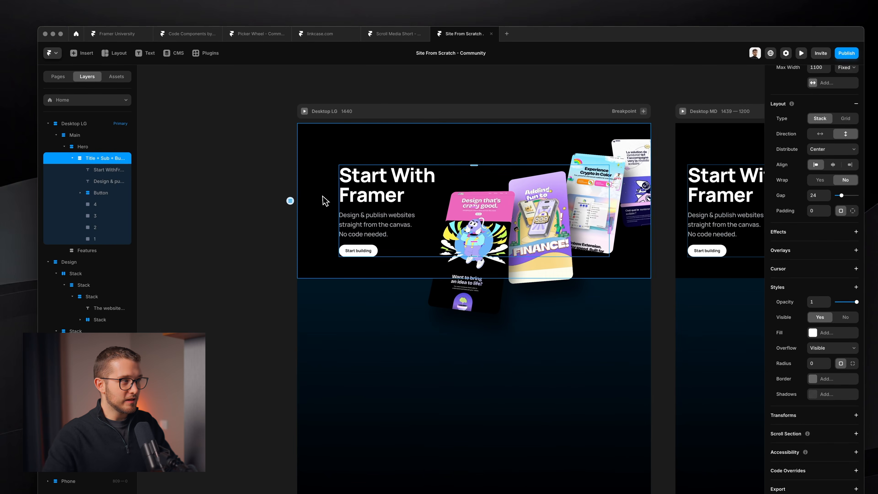
click(73, 158)
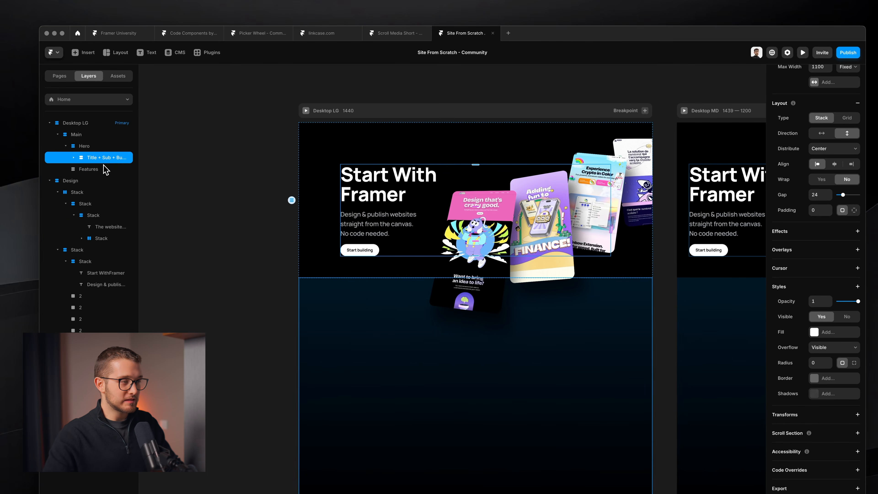
scroll(479, 250, down, 3)
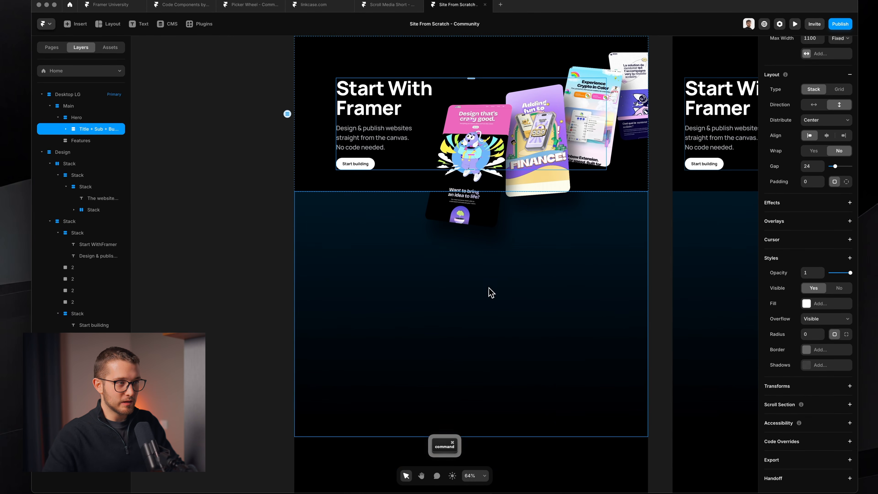
click(522, 289)
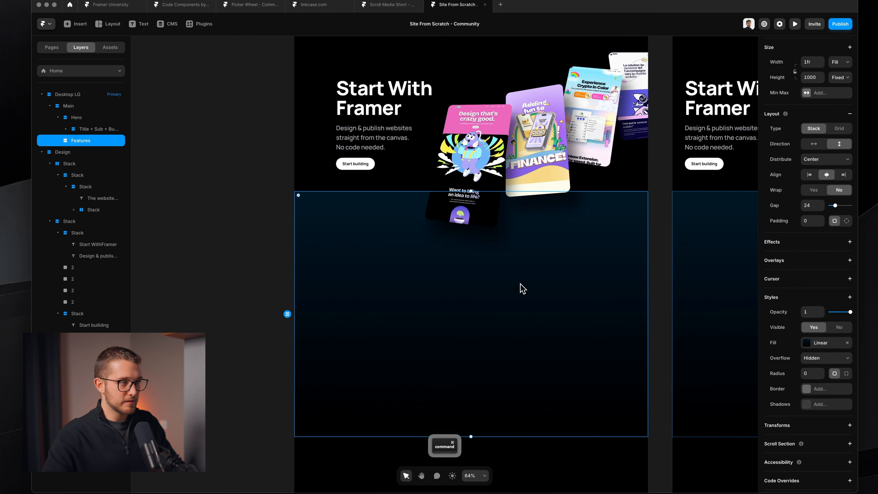
key(super+v)
scroll(462, 257, up, 3)
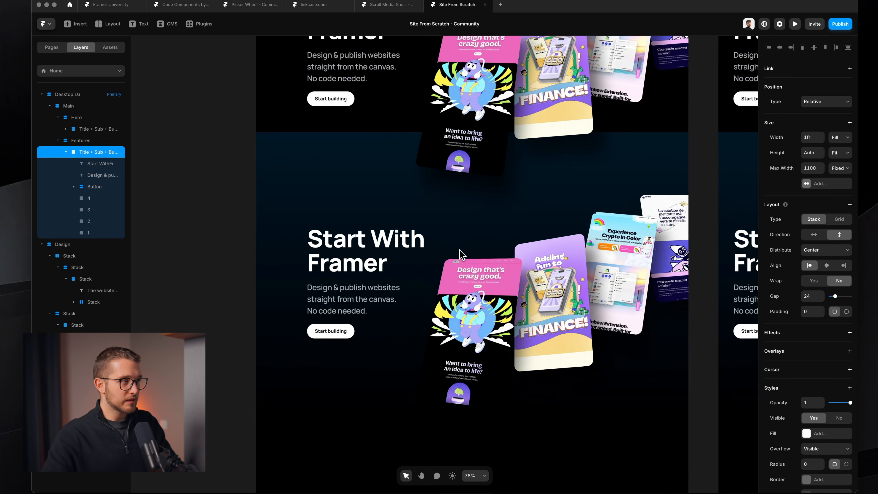
- Remove the four images, the Start building button and the description from the stack copied into the Features section
click(95, 198)
shift+click(94, 233)
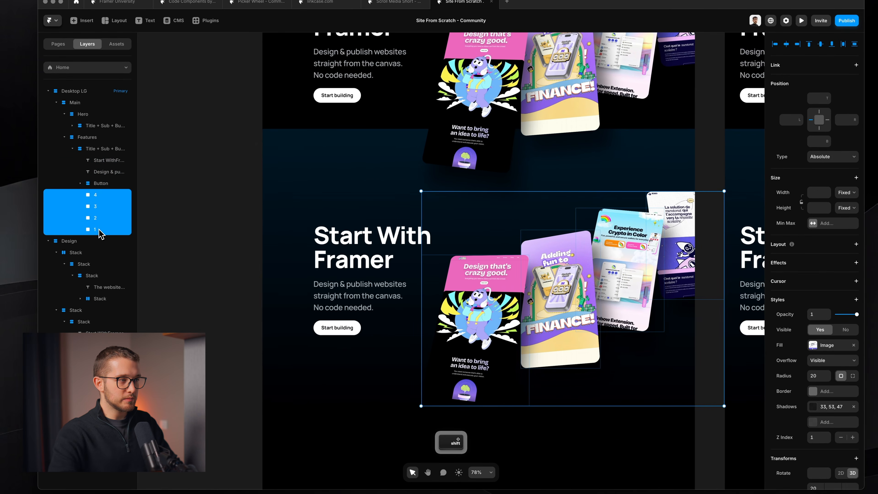
key(Delete)
super+click(351, 328)
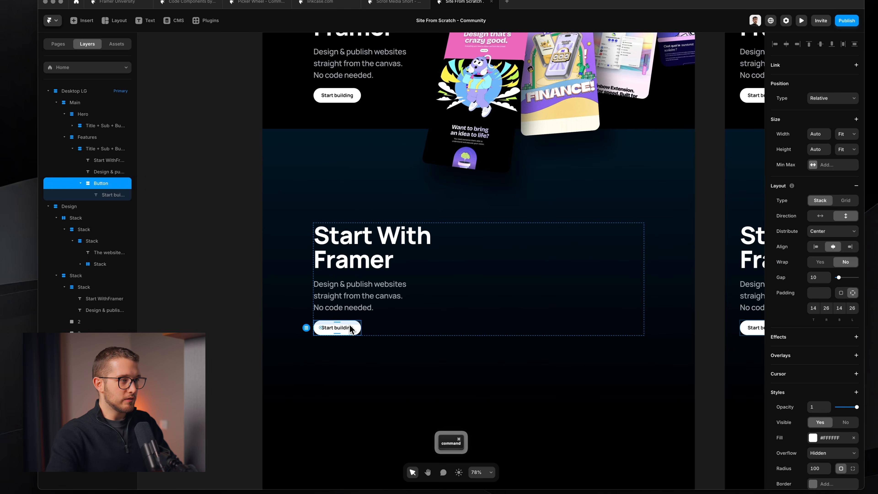
key(Delete)
super+click(357, 311)
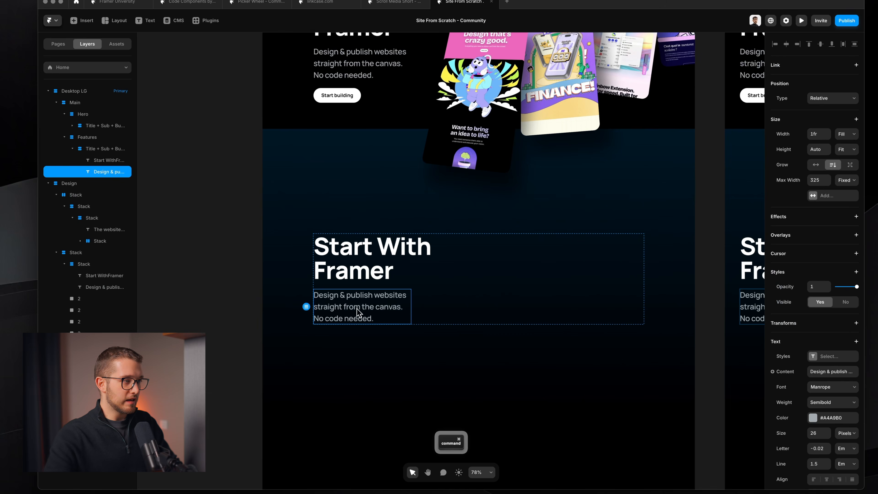
key(Delete)
- Replace the Features heading with "The website builder we've been dreaming about." and set its font size to 46 px
super+click(371, 277)
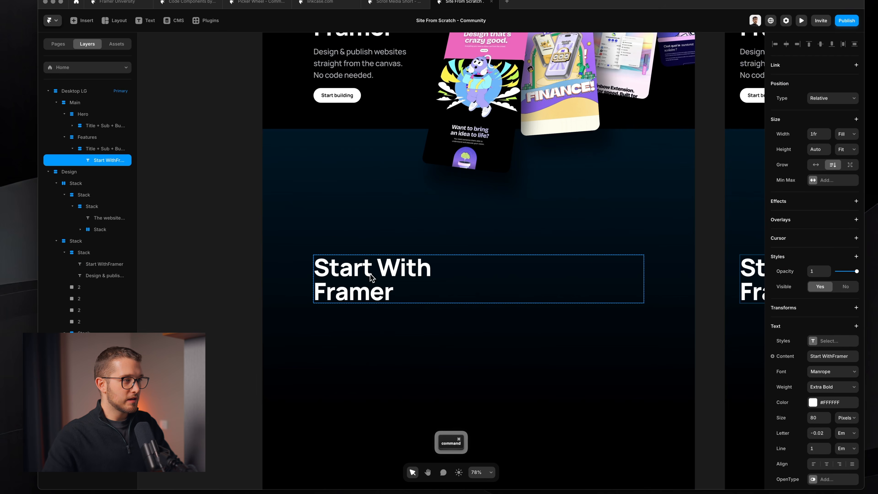
key(super+a)
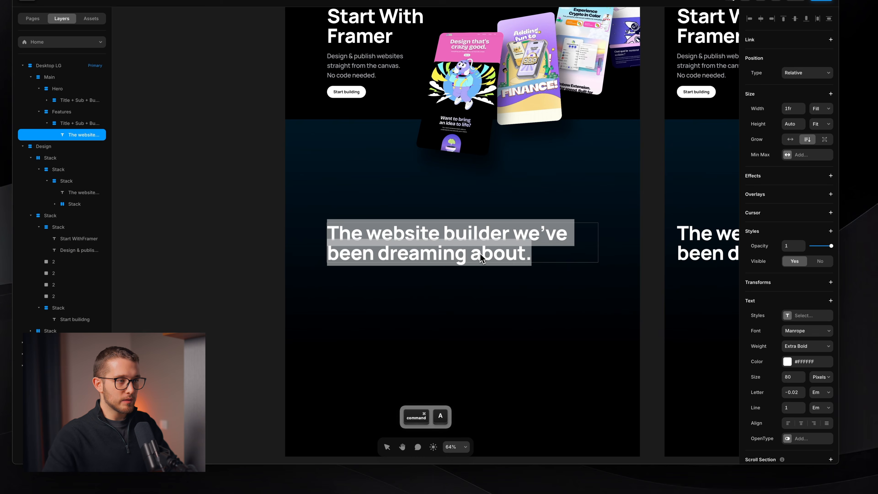
click(791, 377)
key(shift+Down)
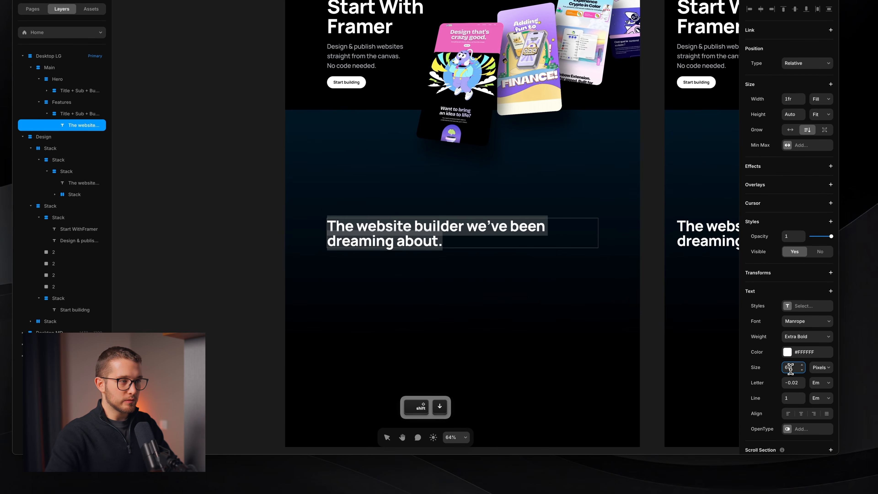
key(shift+Down)
key(shift+Down)
key(Down)
key(Down)
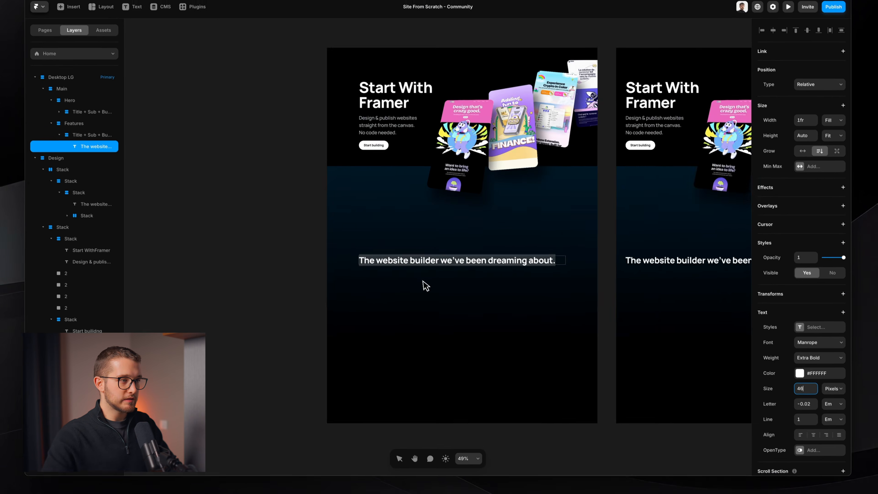
- Inspect the matching heading in the reference design and set the Features heading's font size to 48 px
scroll(347, 238, down, 3)
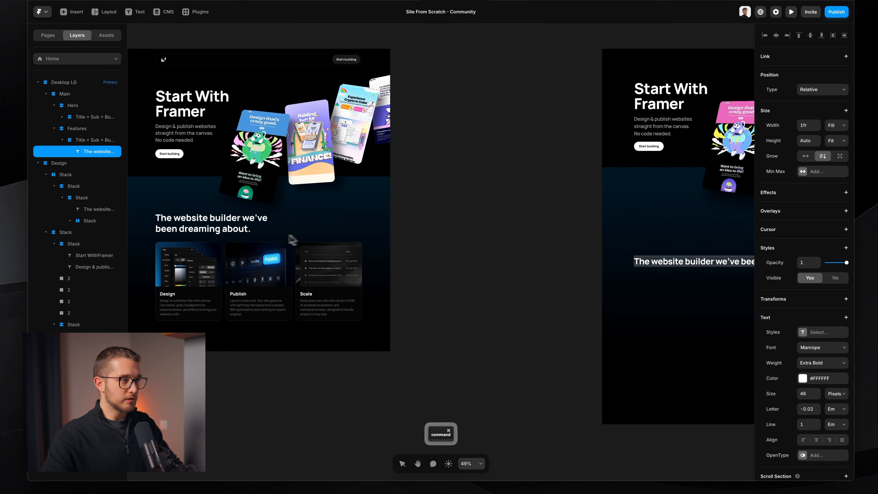
super+click(242, 231)
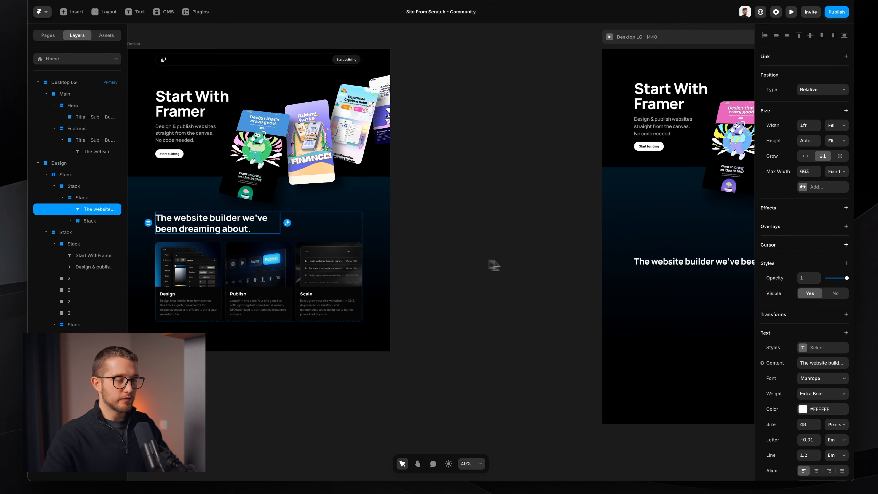
scroll(494, 265, right, 6)
super+click(510, 263)
click(804, 410)
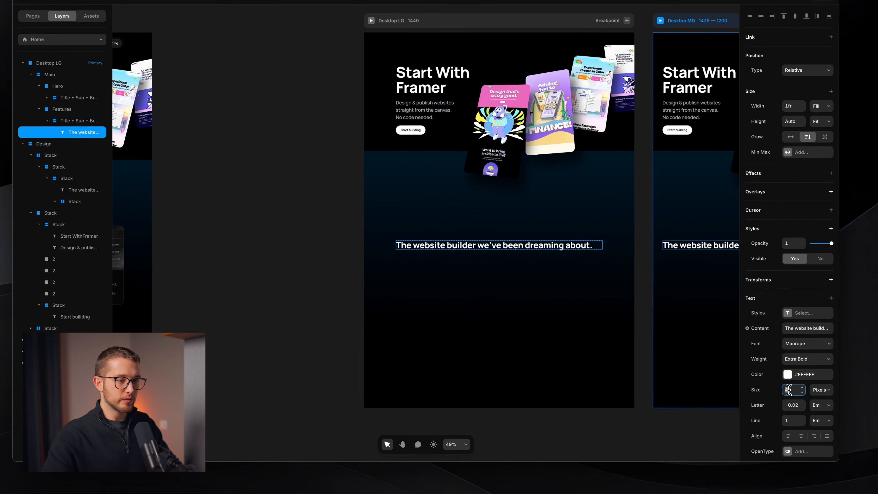
key(Up)
key(Up)
scroll(515, 346, right, 1)
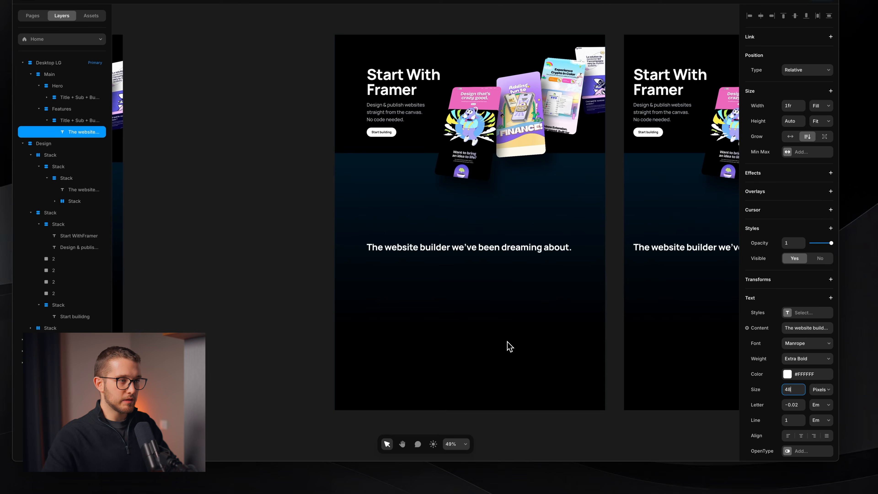
- Give the Features heading a fixed maximum width of about 642 px
scroll(511, 328, up, 5)
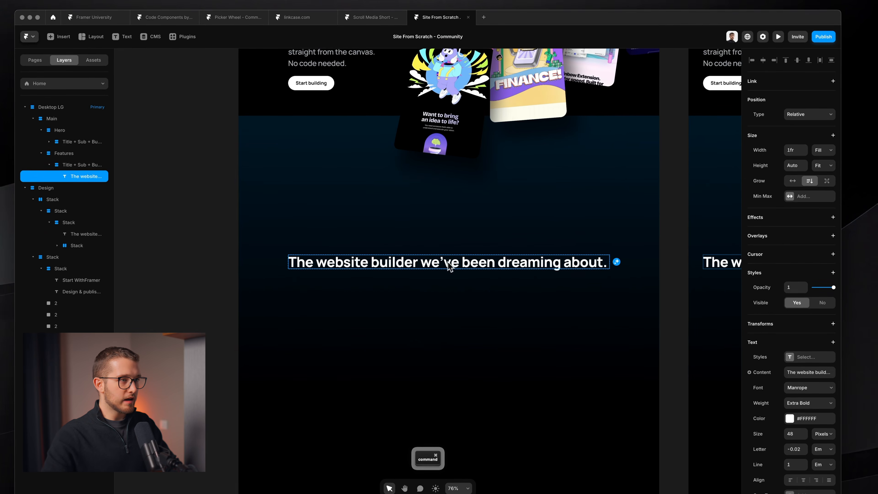
click(802, 196)
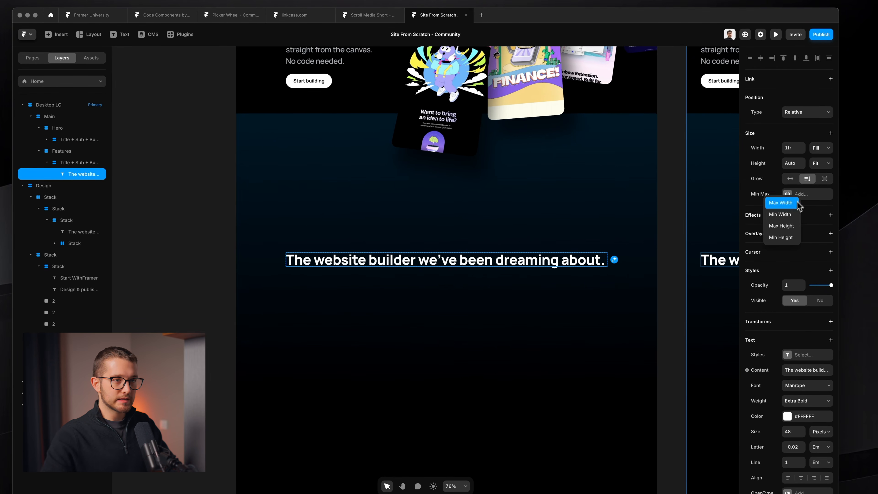
click(781, 203)
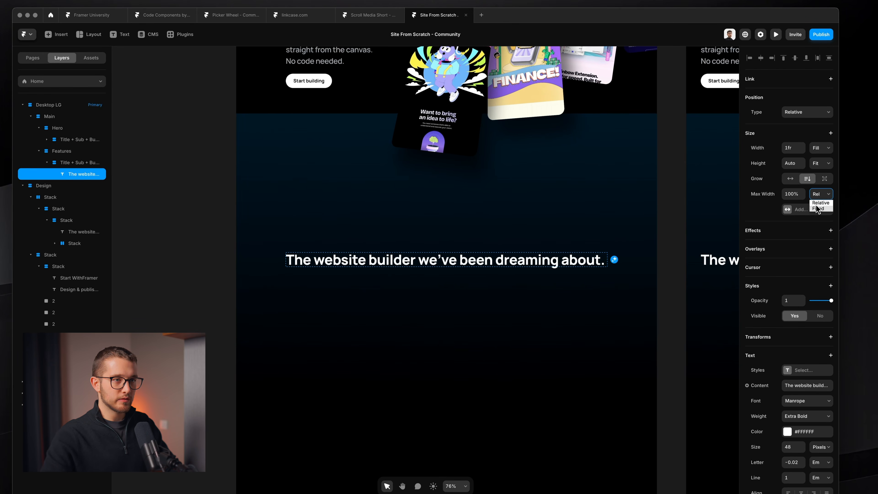
drag(803, 196, 794, 370)
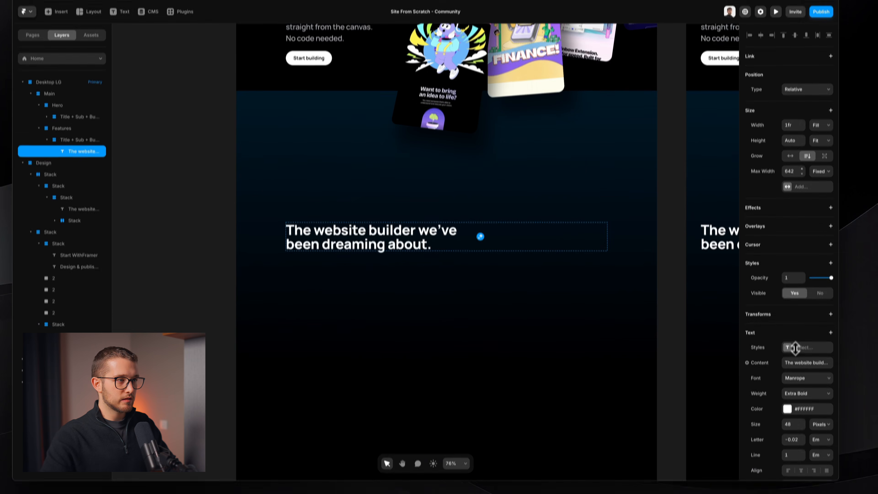
- Distribute the Features section's content from the start
click(588, 325)
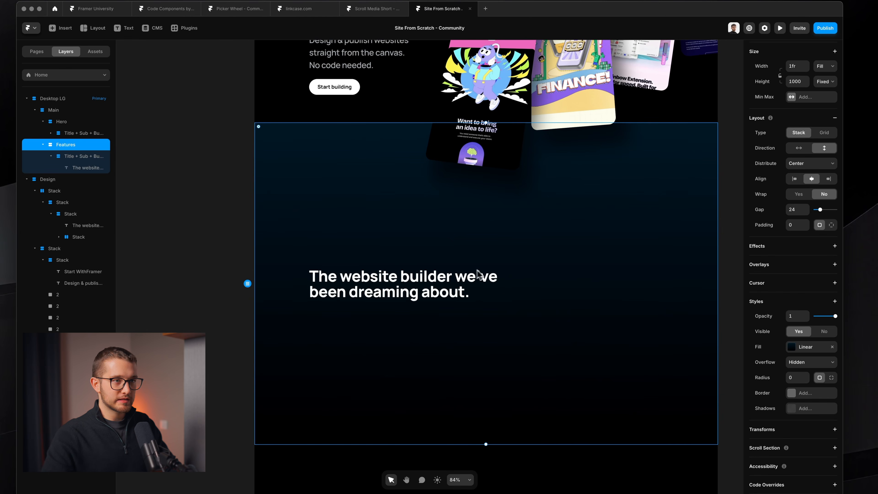
click(811, 163)
click(806, 166)
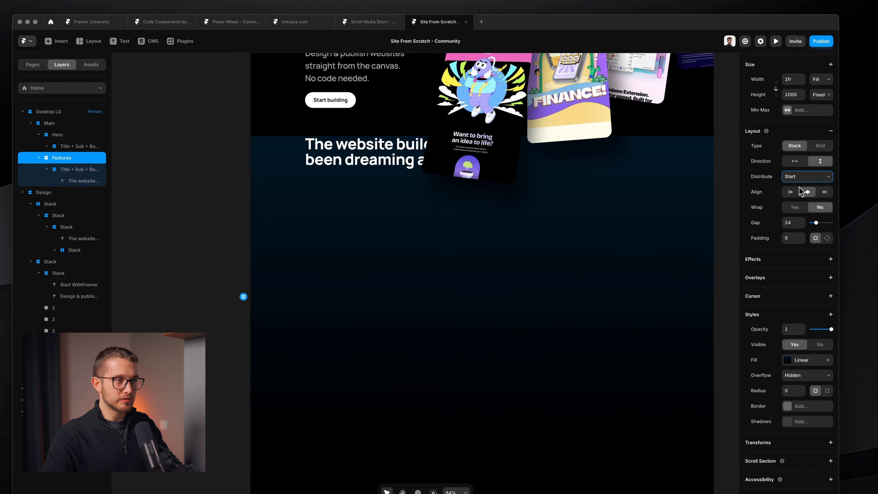
- Switch the Features section to individual side paddings and raise its top padding to 180
click(826, 238)
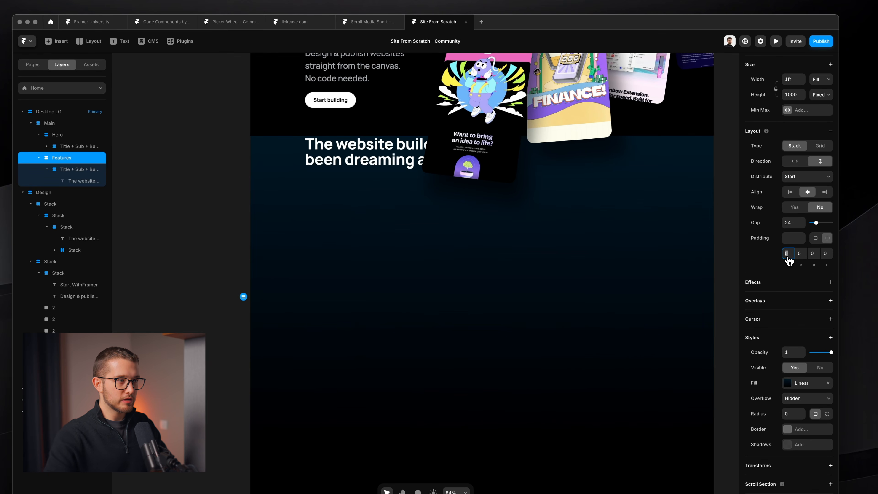
key(shift+Up)
key(shift+Up)
key(shift+Up)
key(shift+Up)
key(shift+Up)
key(shift+Up)
key(shift+Up)
key(shift+Up)
key(shift+Up)
key(shift+Up)
key(shift+Up)
key(shift+Up)
key(shift+Up)
key(shift+Up)
key(shift+Up)
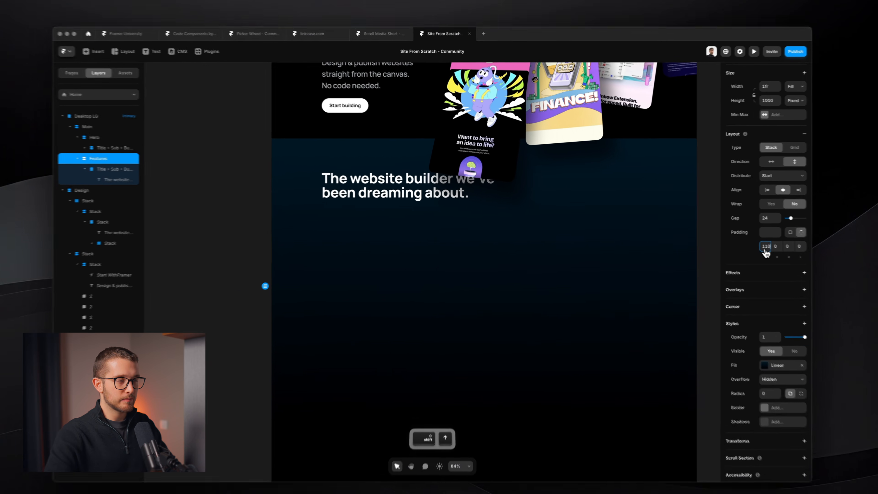
key(shift+Up)
key(shift+Up)
key(shift+Up)
key(shift+Up)
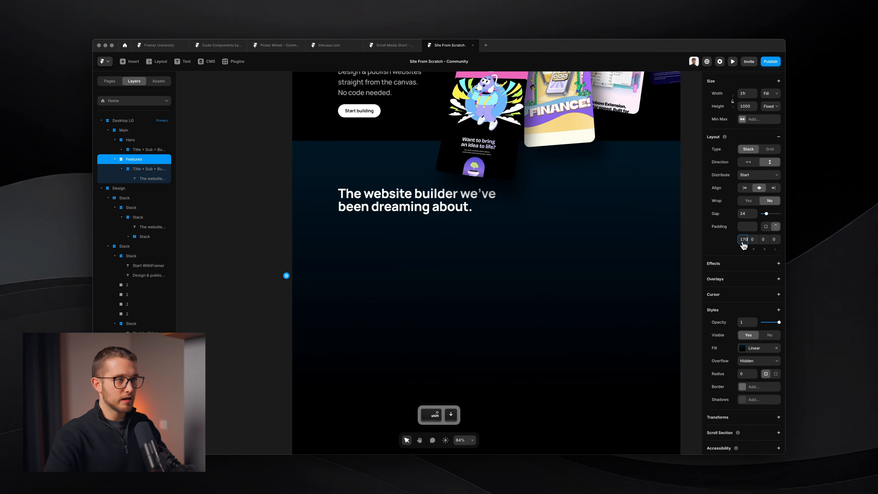
scroll(568, 249, up, 2)
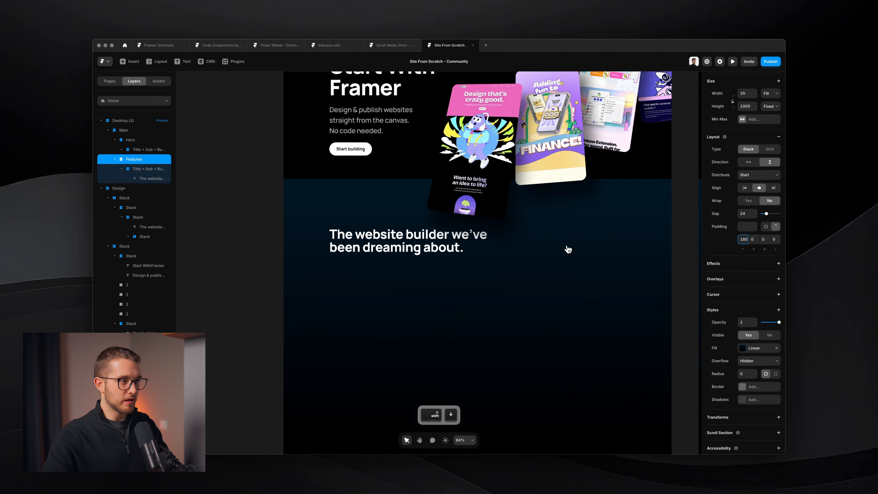
- Check the spacing around the Features heading with the screen-capture crosshair and set the section's top padding to 170
scroll(490, 241, up, 4)
key(shift+super+4)
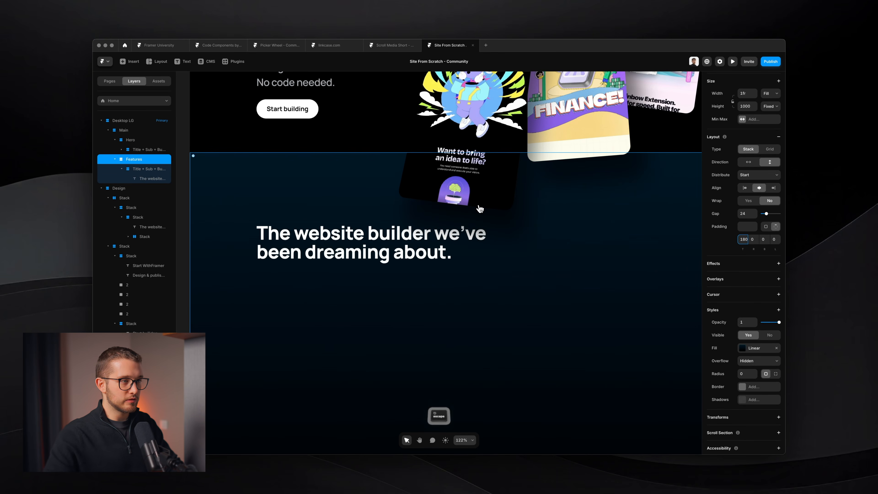
key(shift+Down)
key(shift+Down)
key(shift+Up)
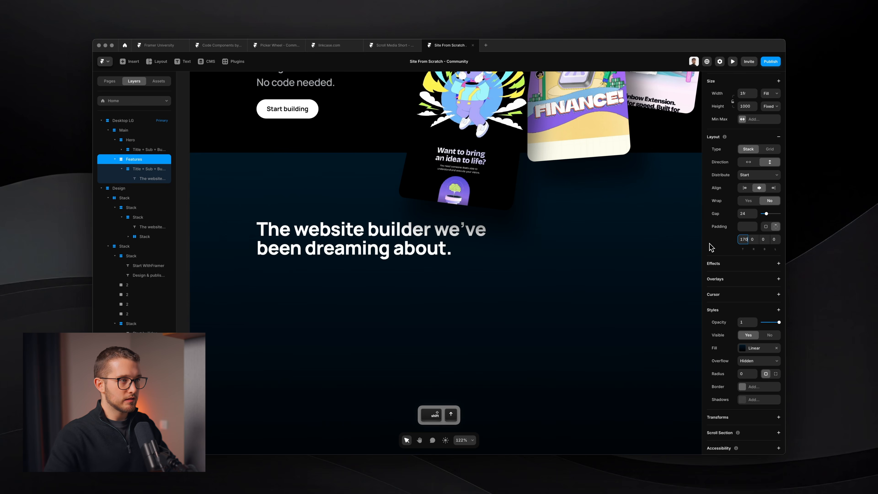
- Set the Features section's top padding to 180
scroll(496, 293, down, 3)
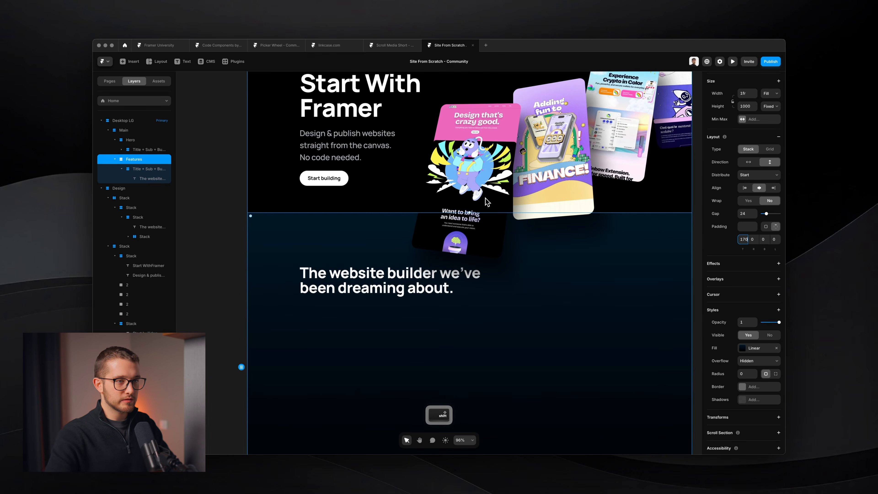
key(shift+Up)
scroll(406, 234, down, 4)
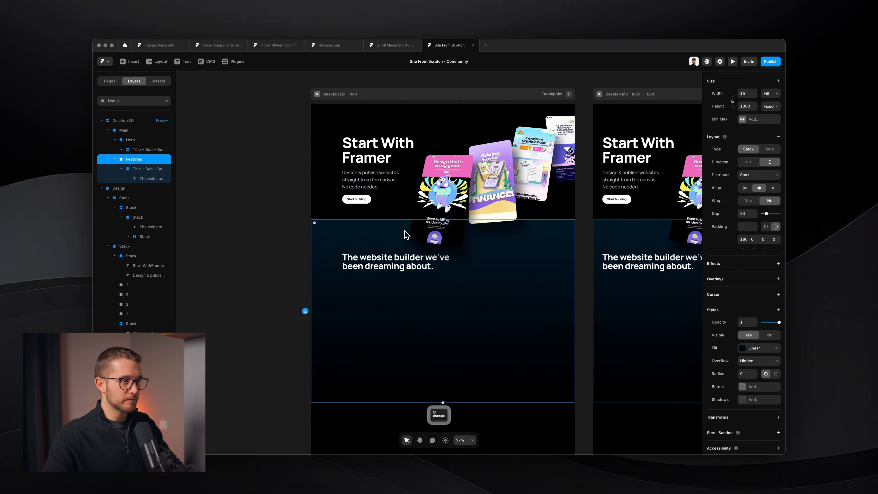
- Rename the stack holding the Features heading as Content
scroll(415, 285, up, 3)
super+click(434, 267)
super+click(491, 259)
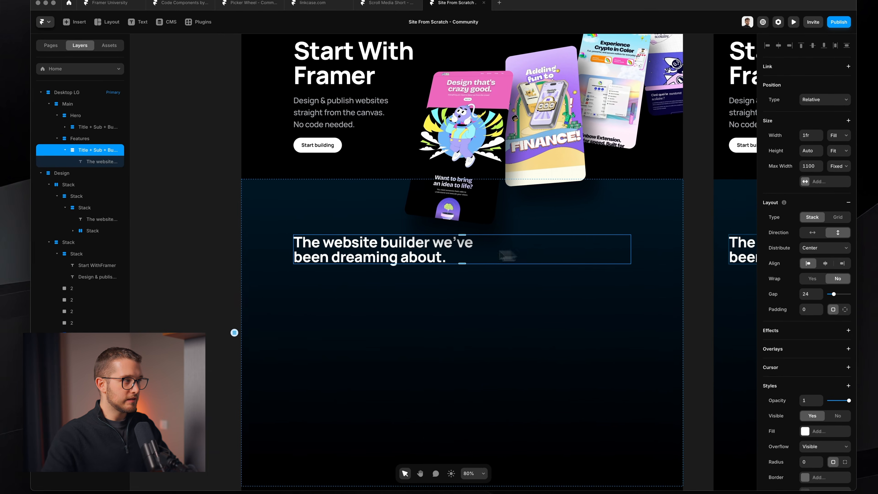
double_click(117, 165)
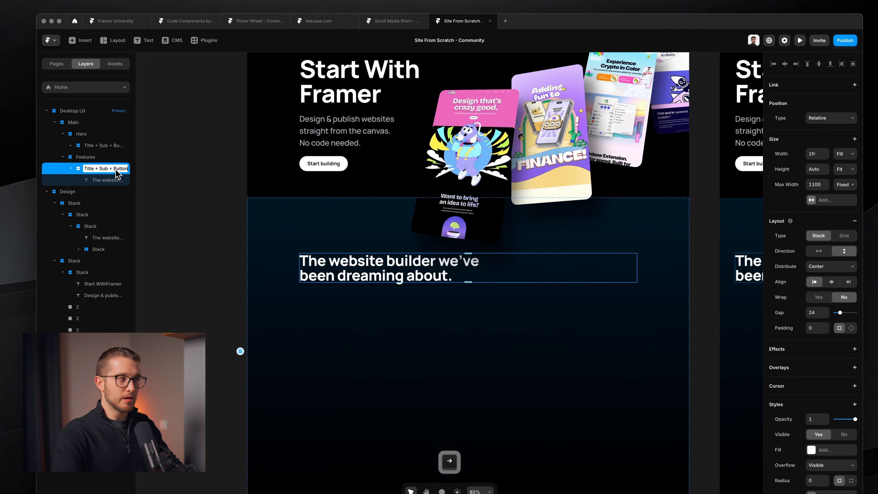
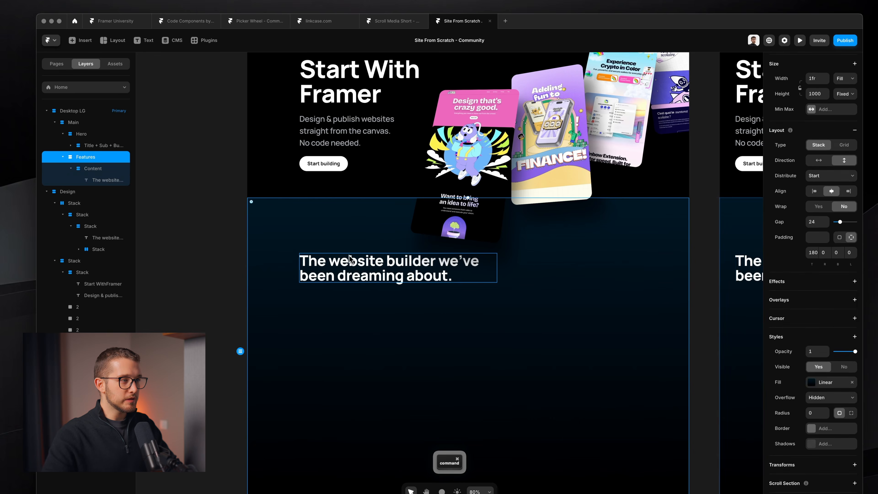
- Draw a frame of about 569 × 294 in the Features section and move it into the Content stack below the heading
super+click(366, 268)
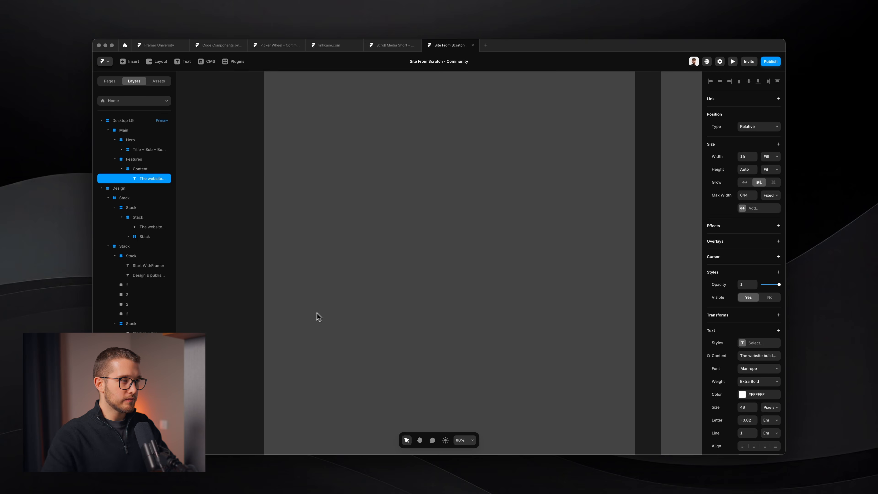
key(Escape)
key(f)
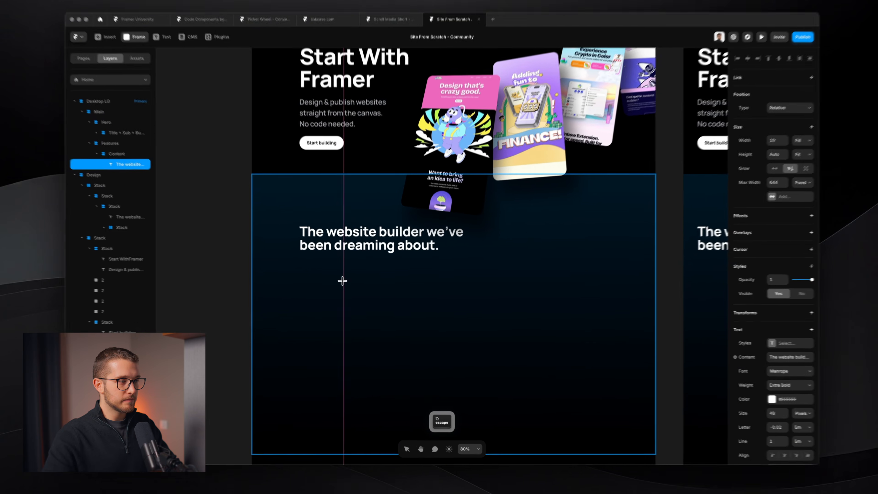
drag(347, 284, 501, 374)
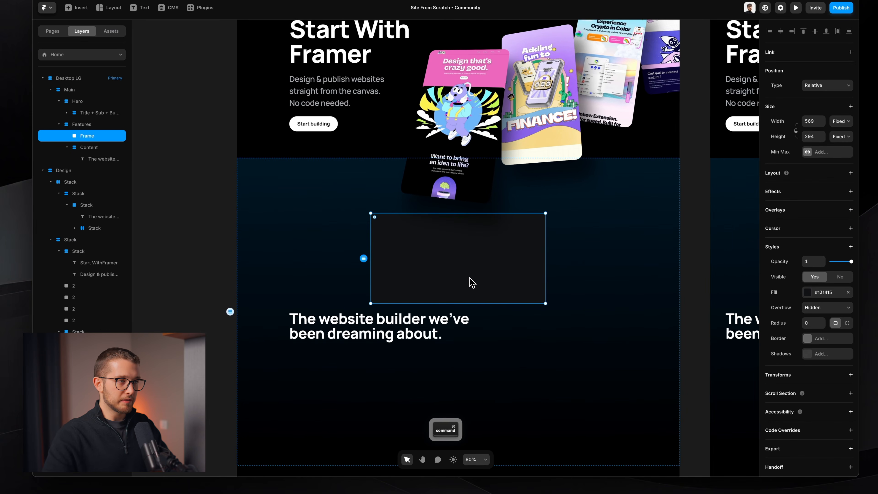
key(super+z)
click(491, 240)
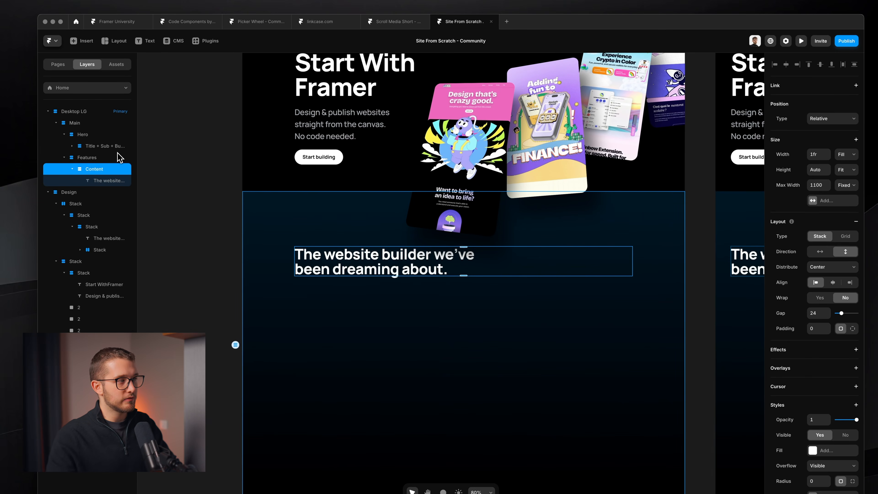
key(super+v)
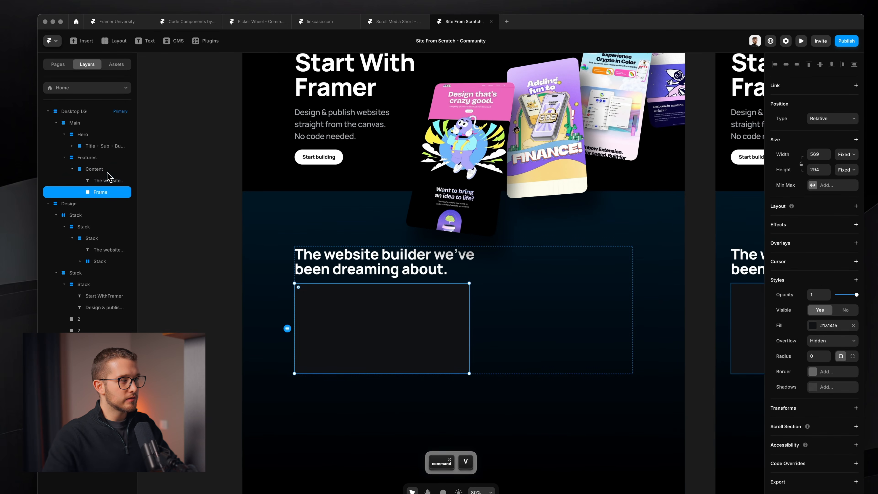
- Make the new frame fill the Content stack's width and set its height to 420
click(846, 155)
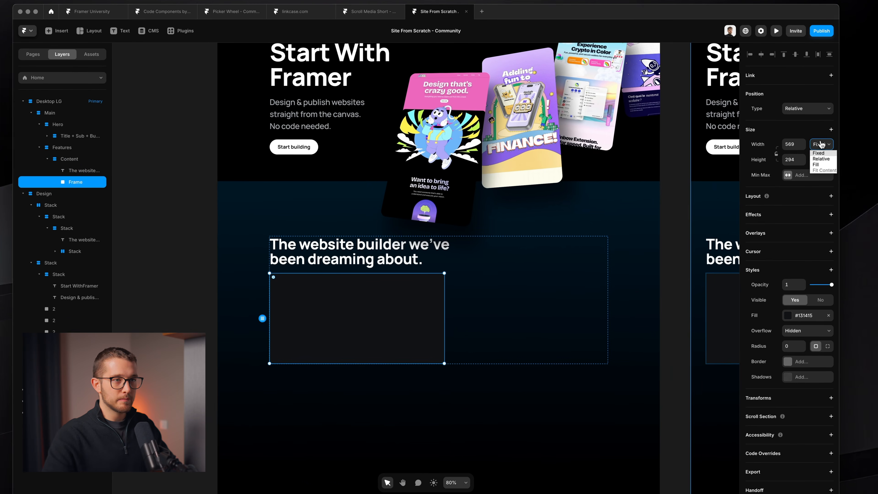
click(817, 164)
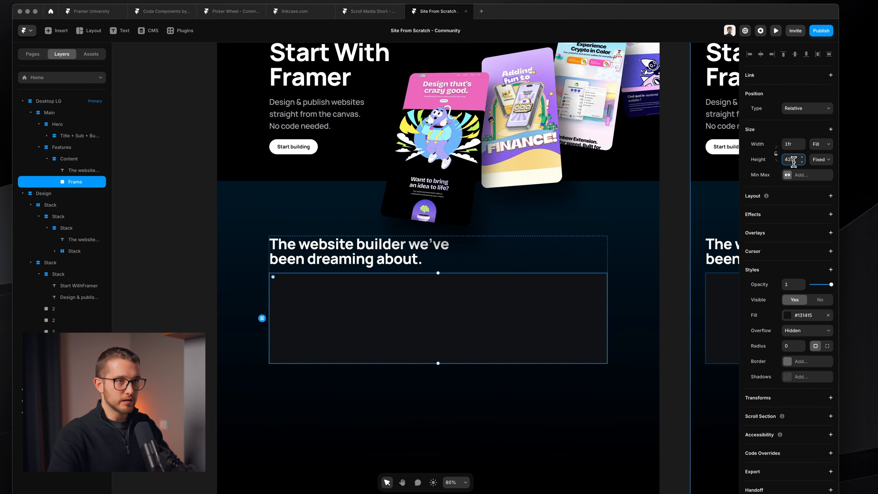
key(Return)
scroll(617, 310, down, 1)
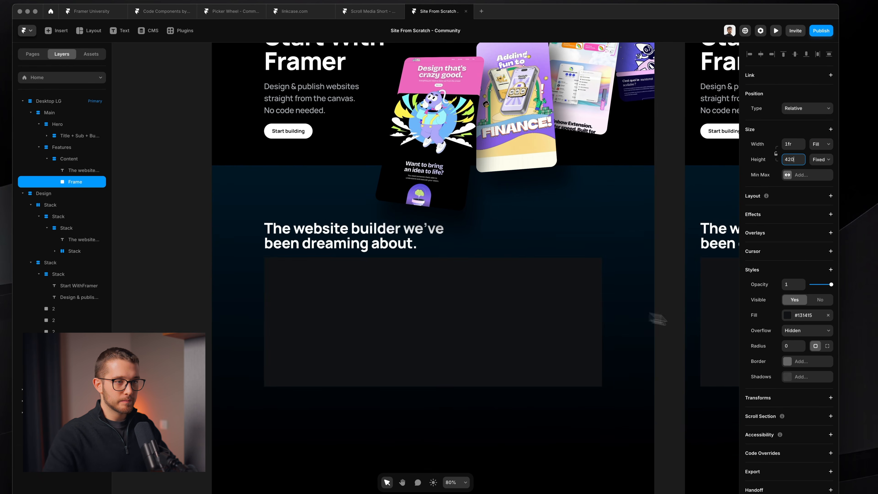
- Remove the frame's fill and give it a stack layout
click(828, 315)
scroll(478, 273, down, 1)
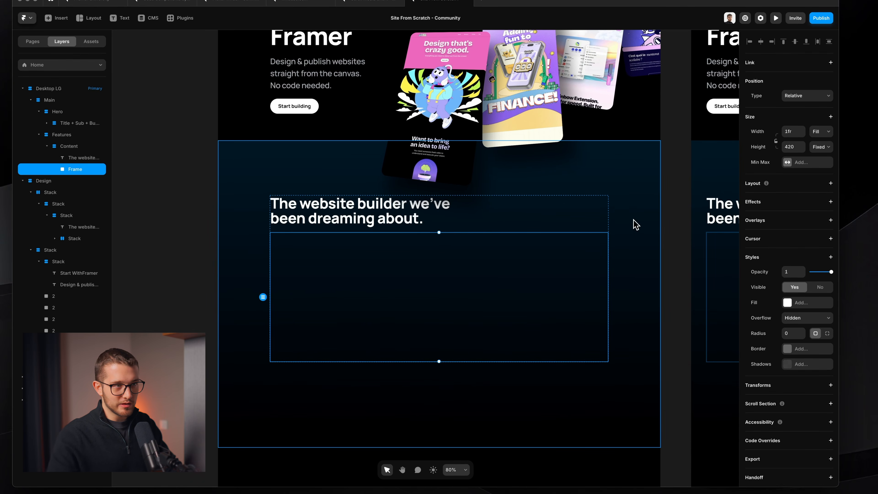
click(797, 184)
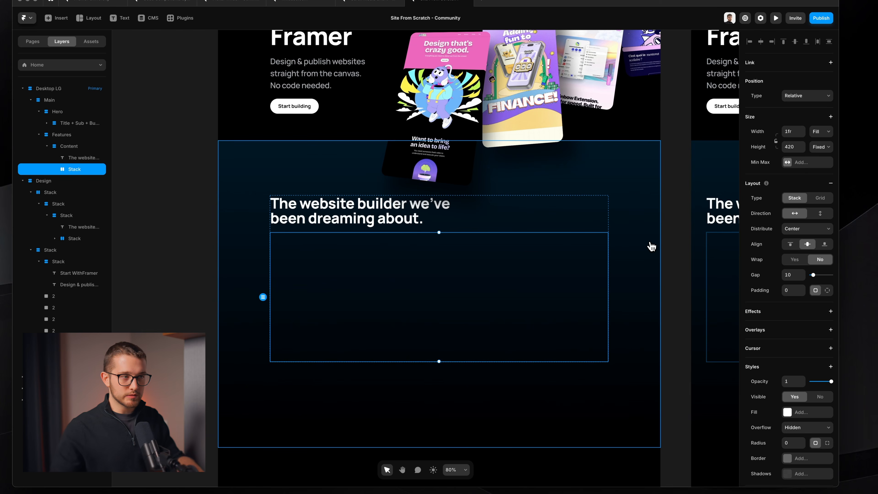
- Set the gap of the Content stack to 44
super+click(497, 222)
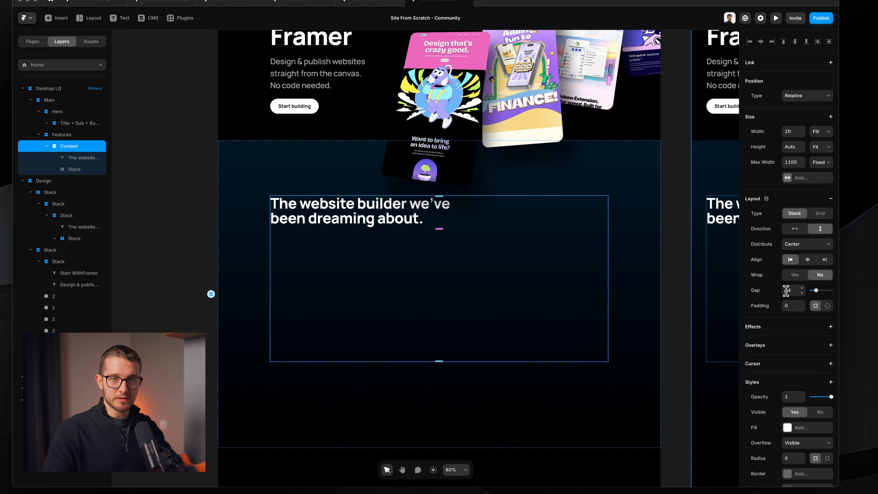
key(shift+Up)
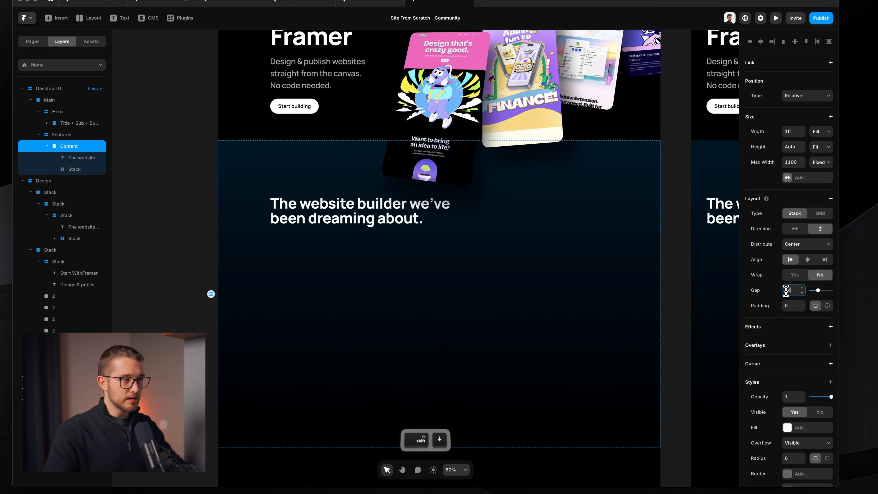
key(super+a)
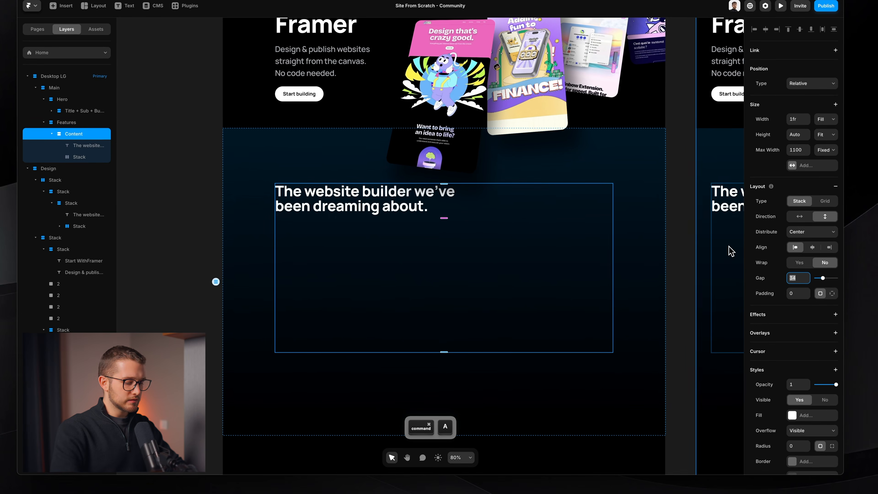
text(44)
key(Return)
- Rename the empty stack below the Features heading as Cards
super+click(430, 208)
shift+super+click(404, 271)
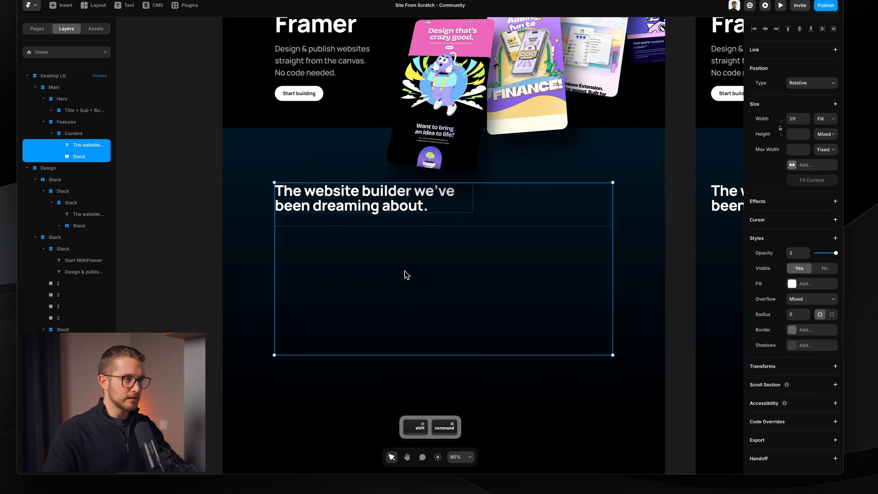
super+click(449, 261)
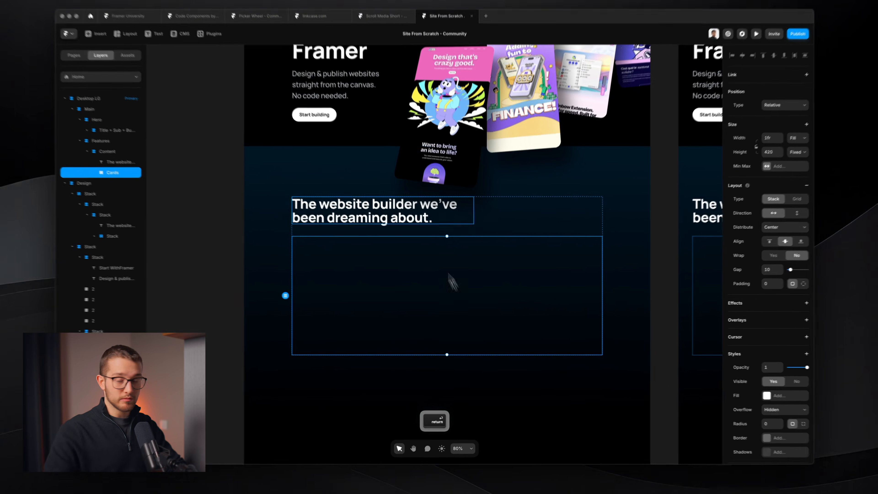
- Draw a separate card frame of about 362 × 426 on the empty canvas beside the Desktop LG page
scroll(409, 266, left, 10)
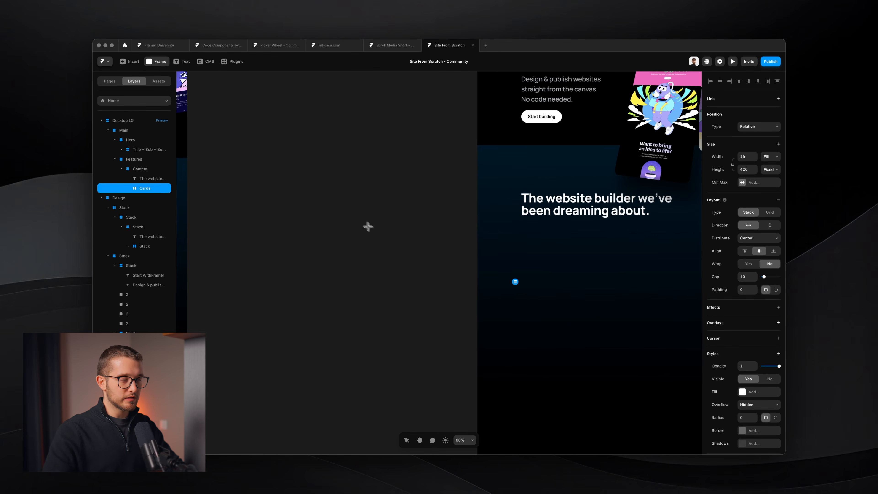
drag(346, 217, 456, 344)
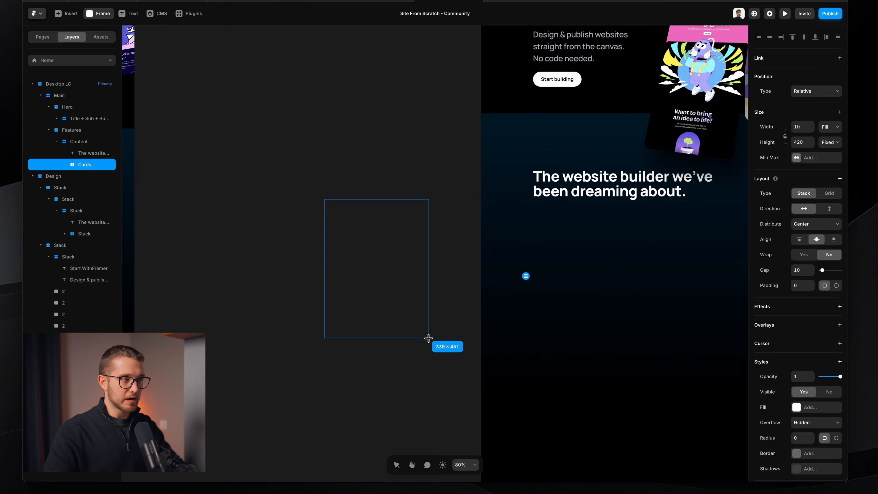
mouse_move(428, 338)
mouse_down()
mouse_move(425, 325)
mouse_move(435, 329)
mouse_up()
scroll(436, 332, left, 3)
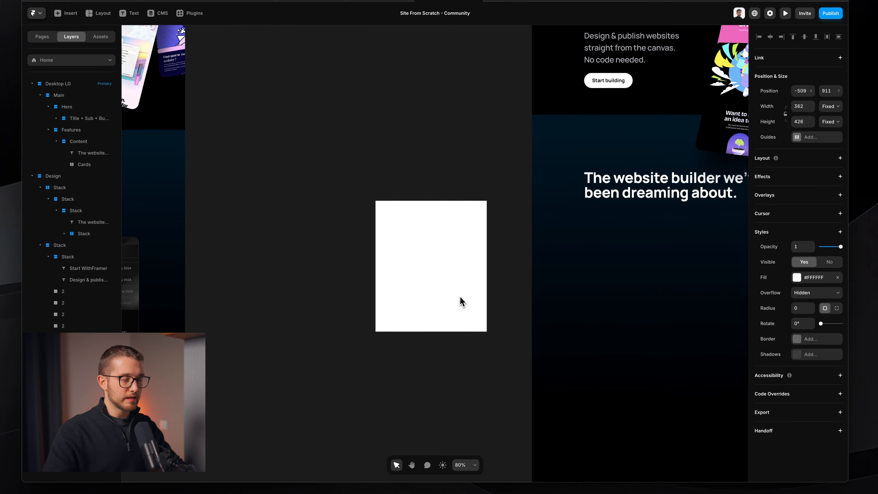
scroll(461, 300, right, 5)
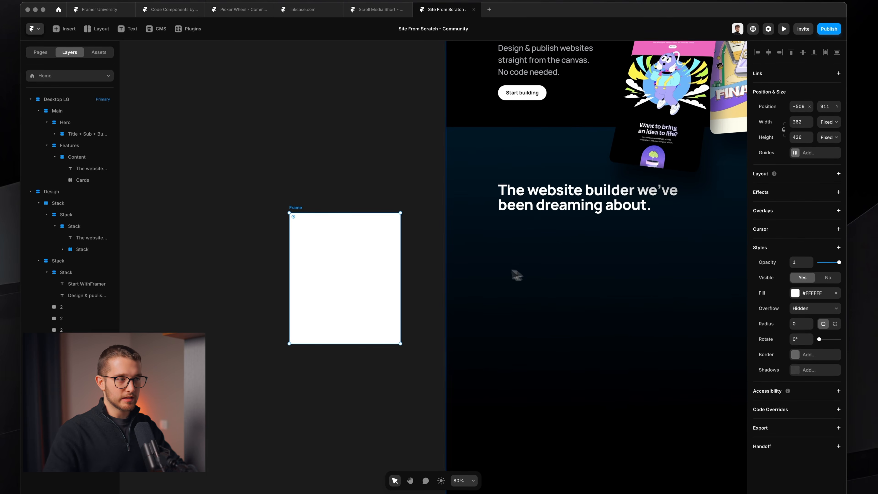
- Set the card frame's height to 420 and its width to 340
click(810, 135)
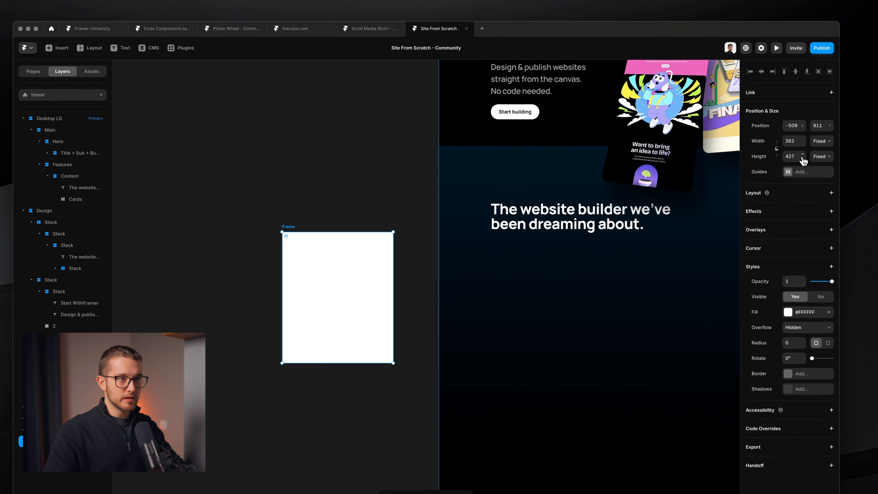
click(797, 157)
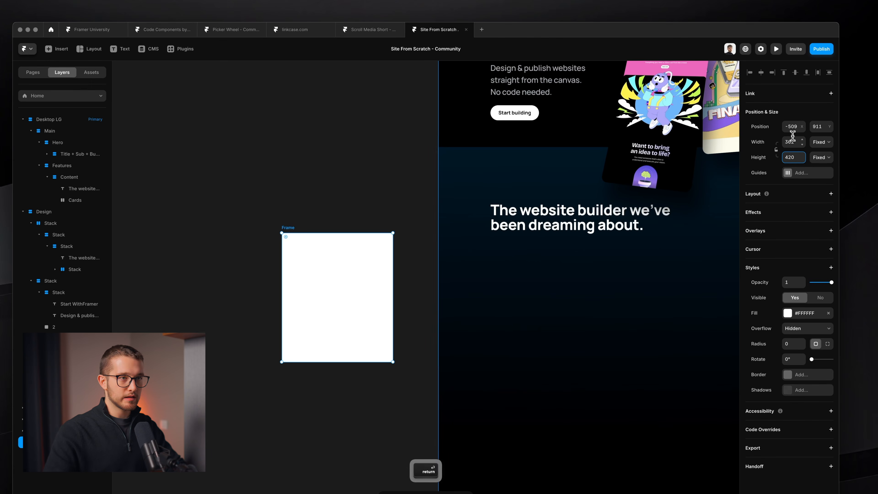
drag(393, 278, 393, 271)
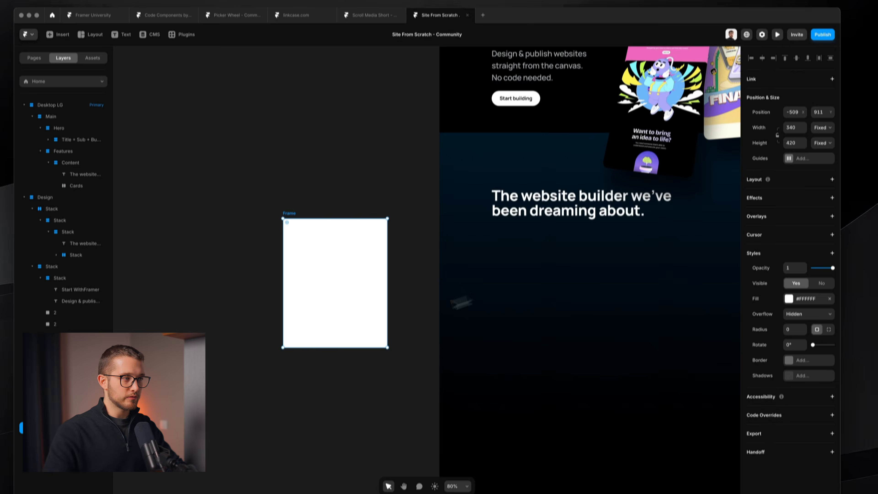
- Compare the card frame with the reference design's cards and widen it to 354
scroll(436, 317, left, 10)
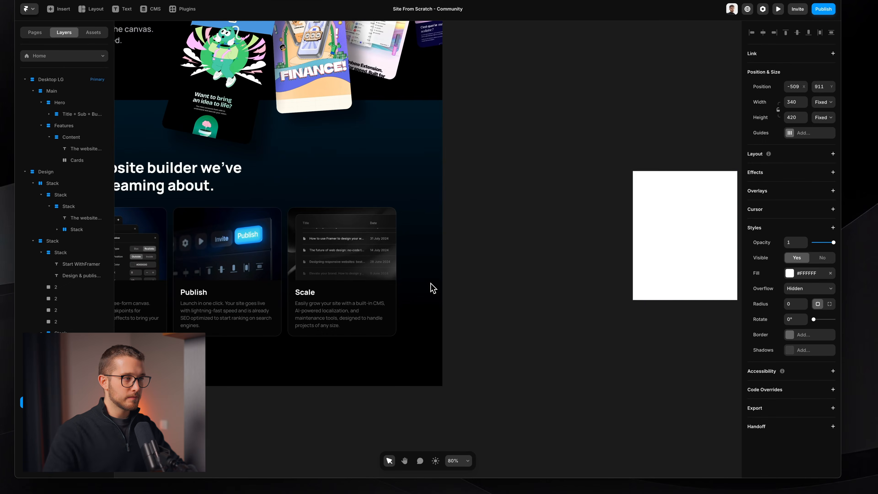
scroll(431, 288, right, 5)
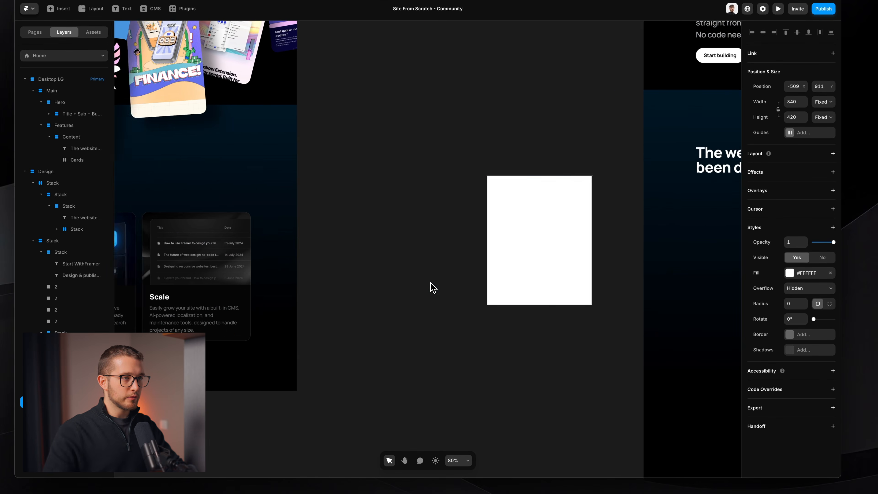
drag(561, 244, 568, 245)
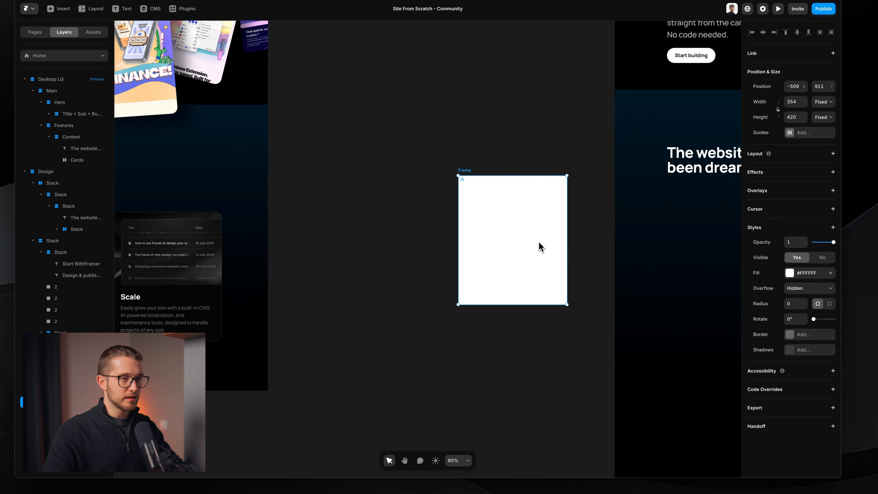
scroll(540, 247, right, 1)
- Set the card frame's corner radius to 20
click(795, 304)
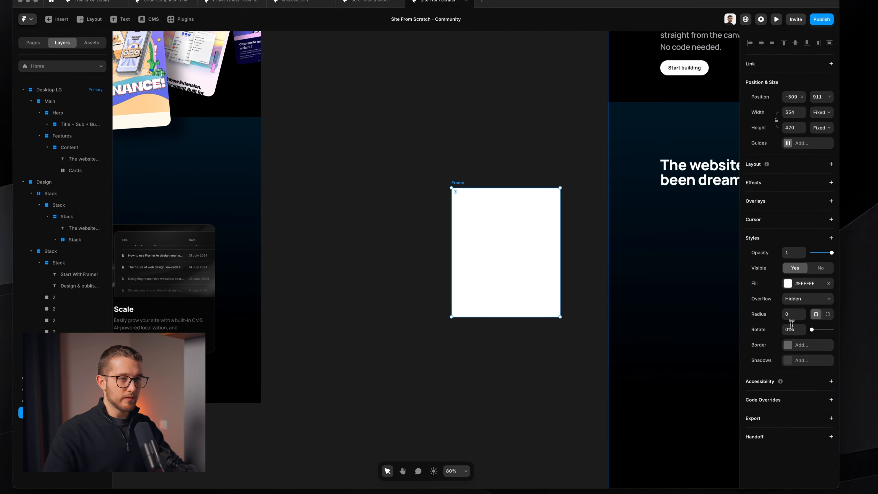
text(20)
key(Return)
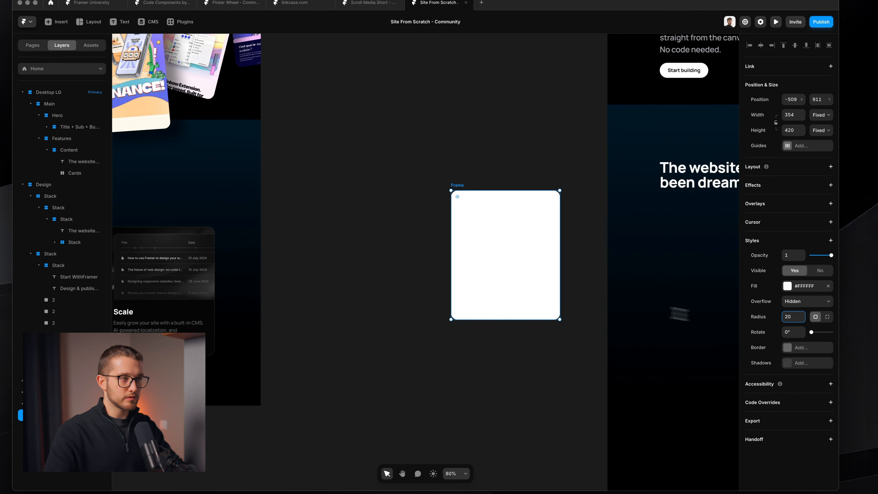
- Give the card frame a stack layout and rename it Card
click(831, 166)
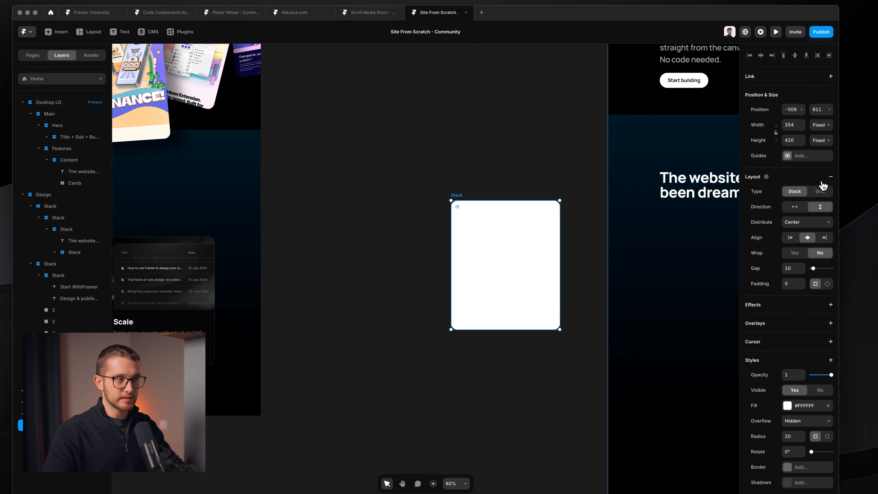
key(shift+c)
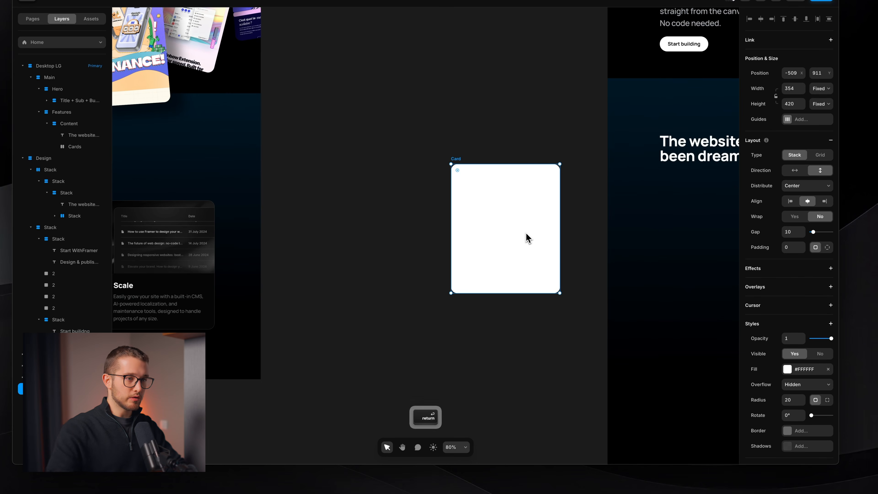
- Set the Card frame's fill to #080808 by sampling the background of the reference design's Scale card
click(788, 369)
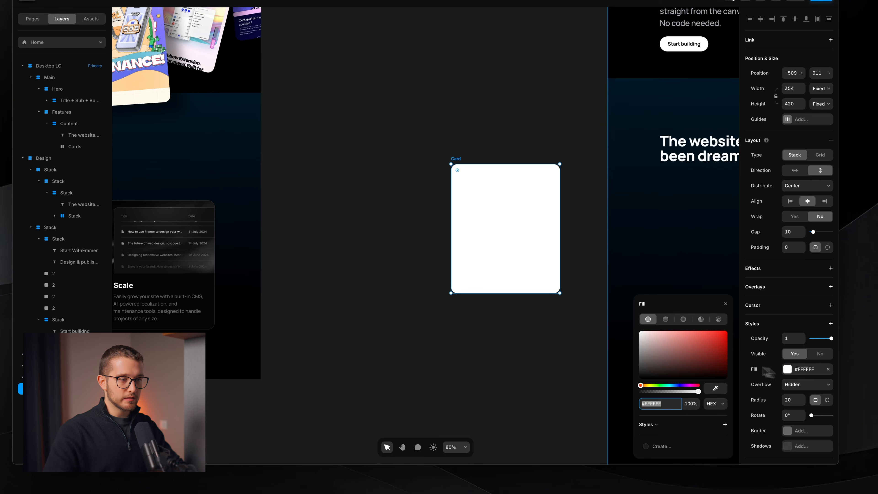
click(689, 343)
click(720, 388)
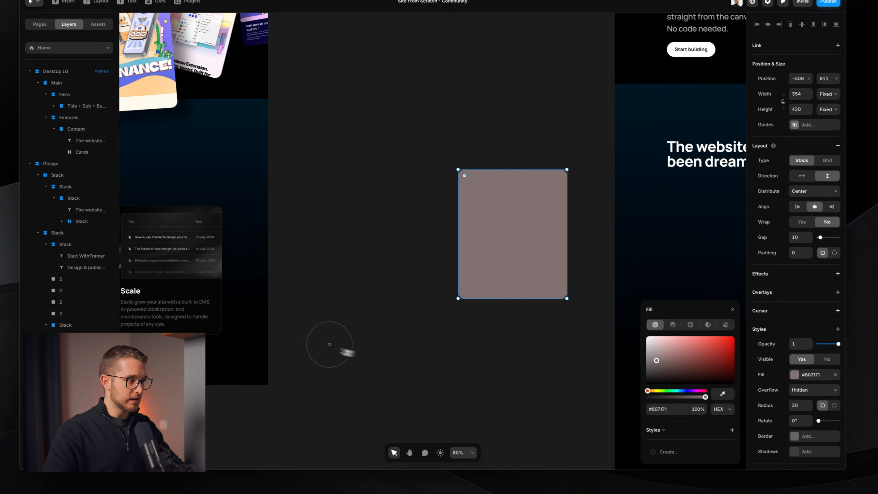
click(210, 287)
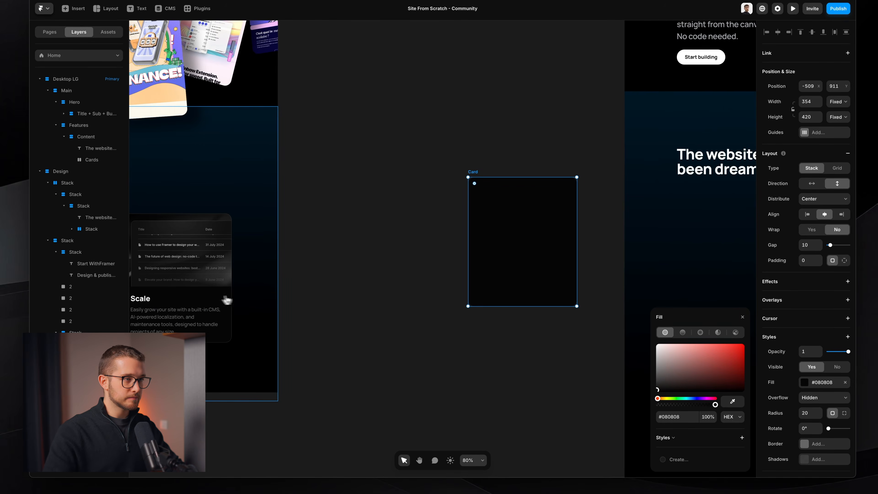
click(504, 363)
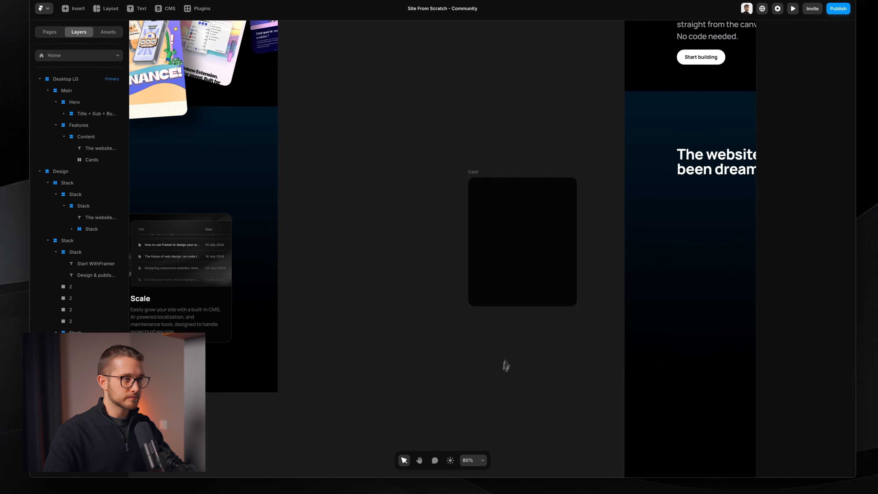
click(533, 271)
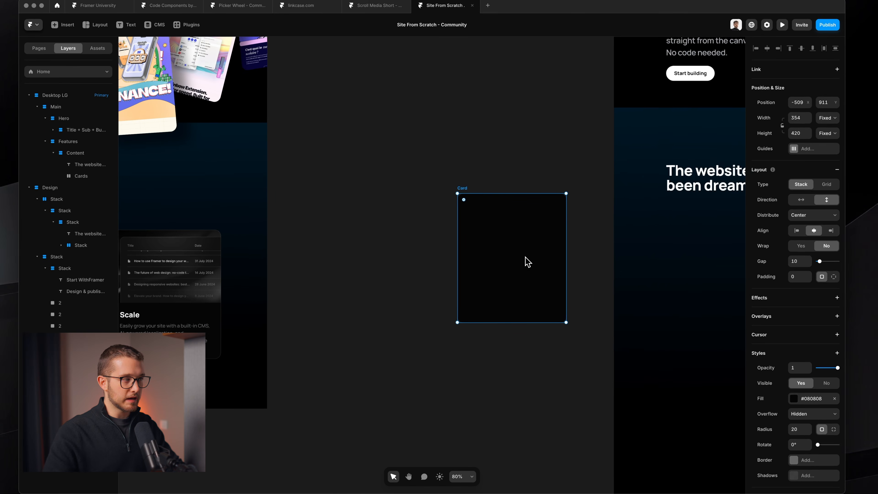
- Measure the image area of the reference design's Scale card
scroll(525, 260, left, 4)
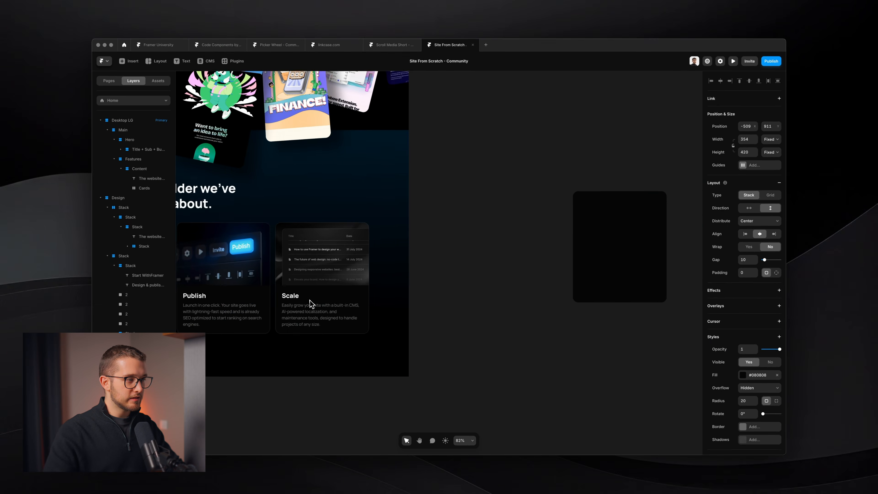
scroll(292, 277, up, 4)
key(super)
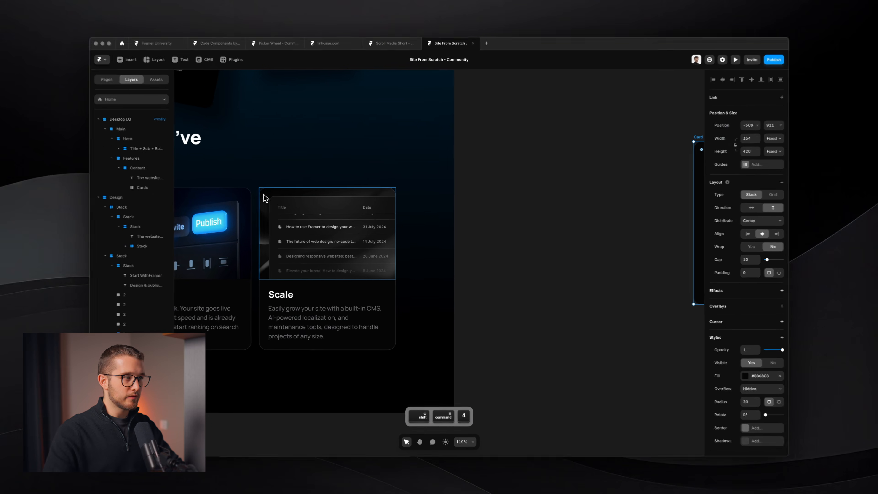
drag(261, 188, 396, 278)
key(Escape)
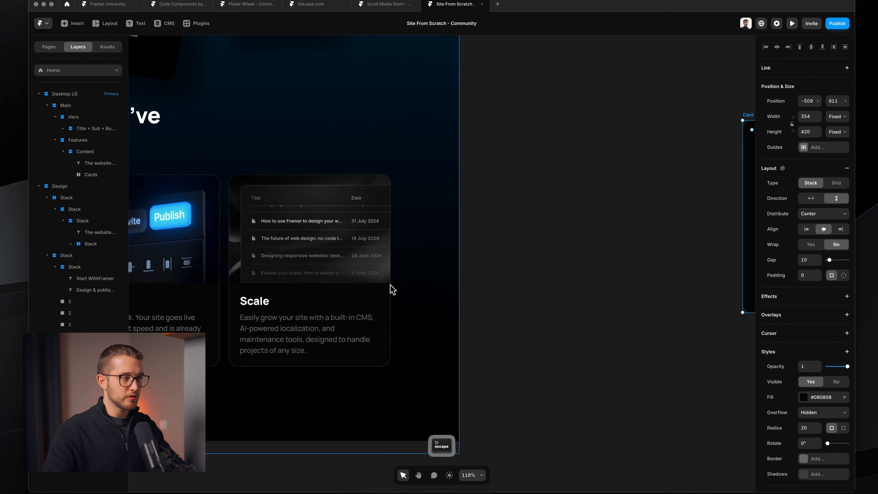
- Draw a frame about 192 × 160 inside the Card and distribute the card's contents to the start
scroll(373, 333, down, 5)
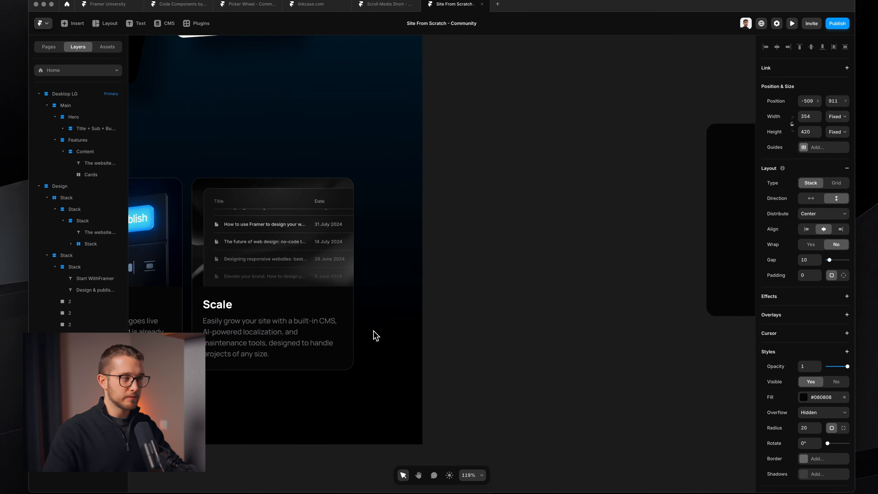
scroll(376, 336, right, 5)
super+click(438, 280)
key(f)
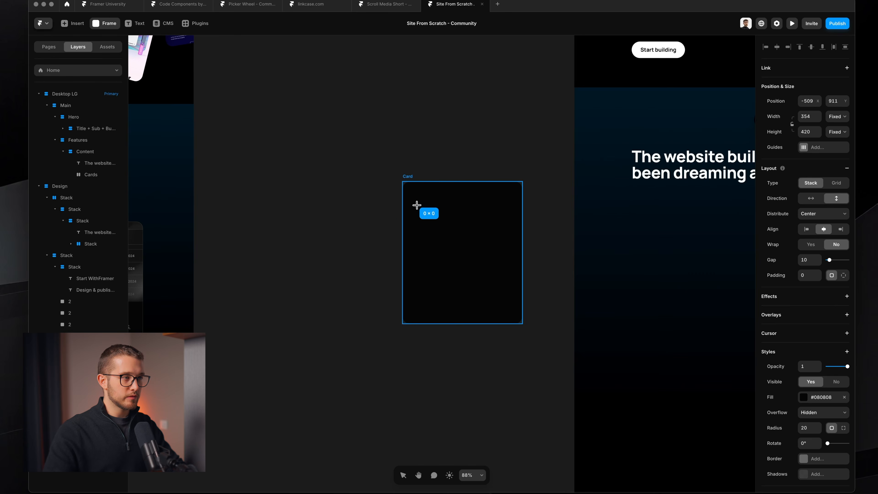
drag(482, 258, 481, 259)
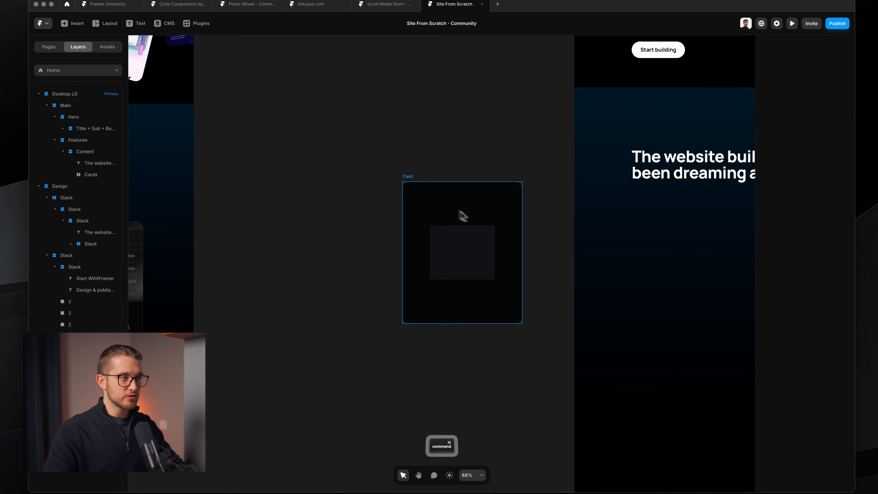
super+click(414, 182)
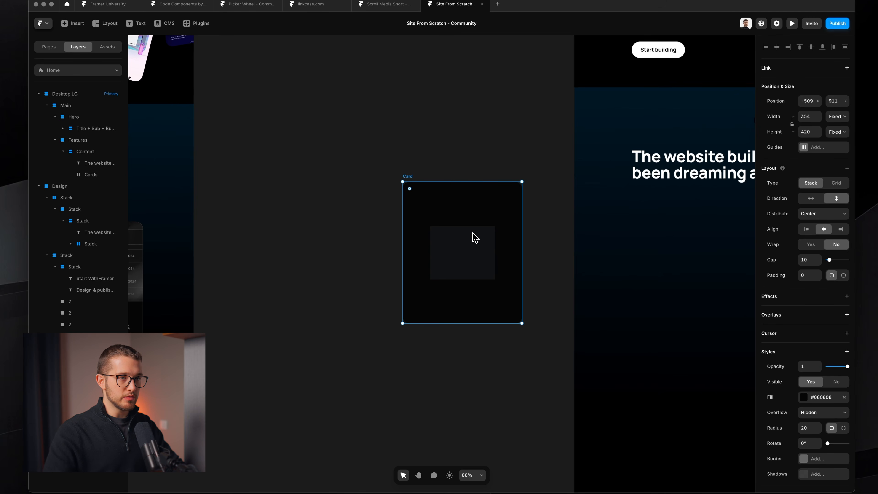
click(812, 215)
click(813, 223)
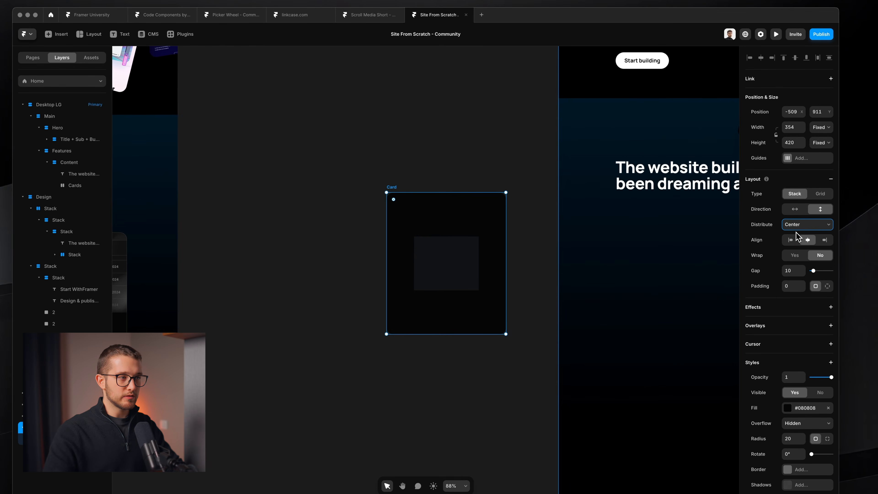
- Set the inner frame's width to Fill and stretch its height to 269
click(457, 224)
scroll(457, 175, up, 3)
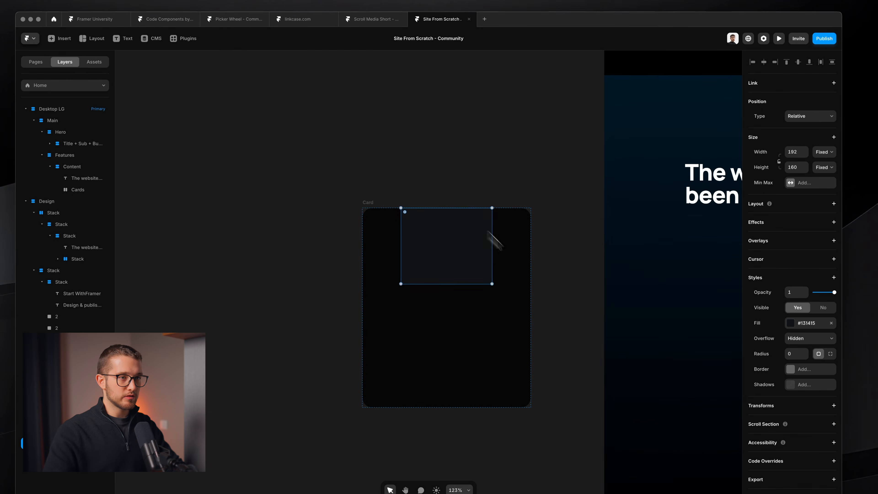
click(823, 150)
click(824, 175)
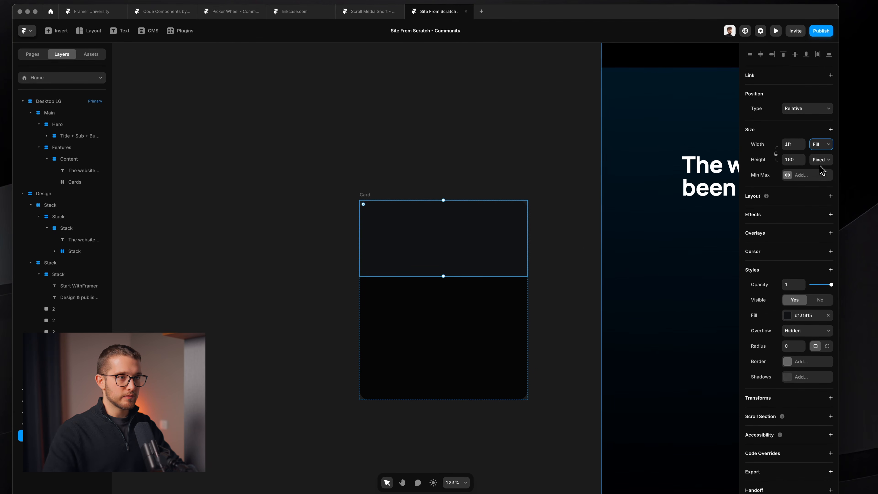
drag(479, 276, 475, 326)
- Examine the size settings of the image layer in the reference design's Scale card
scroll(475, 327, down, 3)
scroll(475, 327, left, 10)
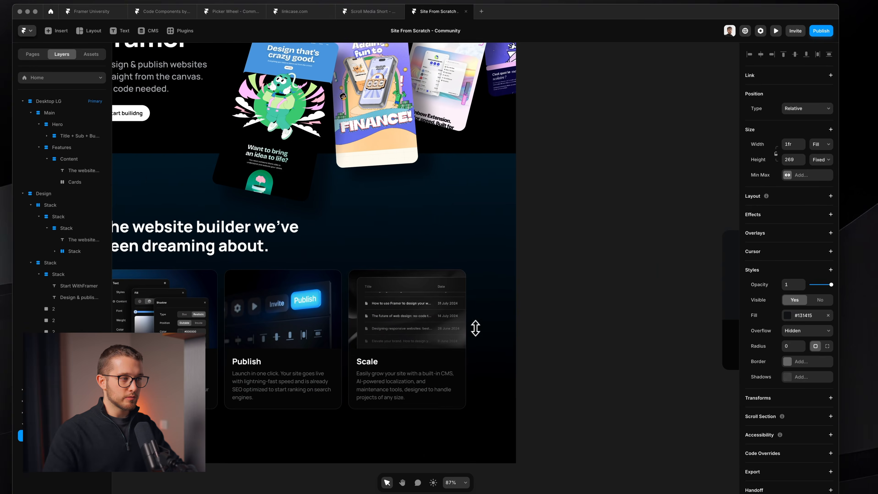
super+click(400, 308)
scroll(402, 306, right, 1)
scroll(404, 310, right, 3)
scroll(403, 310, down, 1)
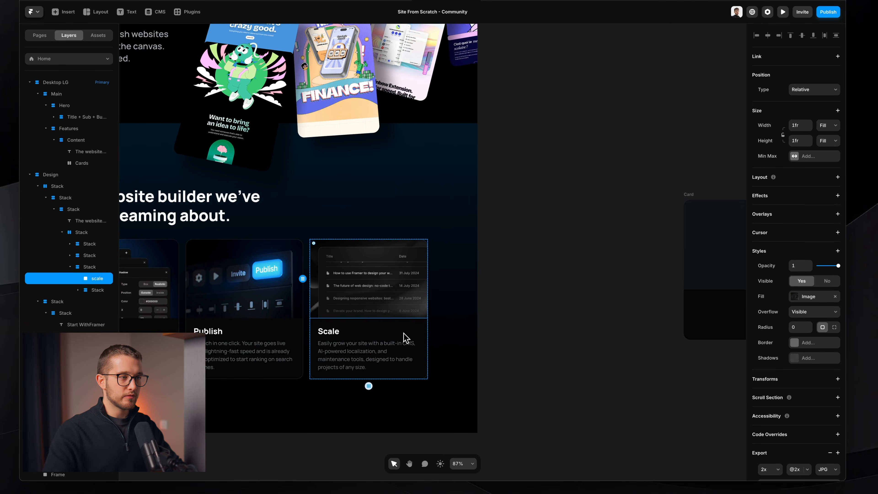
- Try a Fill height on the Card's inner frame, and undo it
scroll(405, 335, right, 10)
click(476, 279)
scroll(472, 269, up, 3)
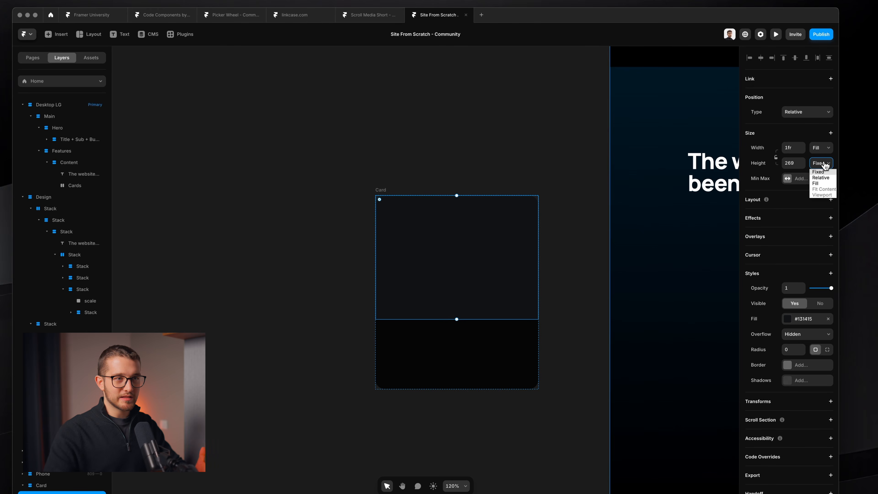
click(824, 183)
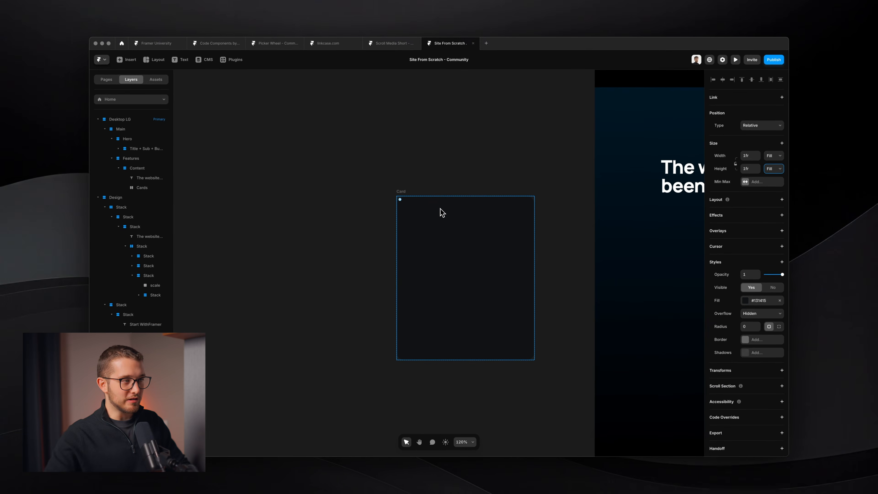
key(super+z)
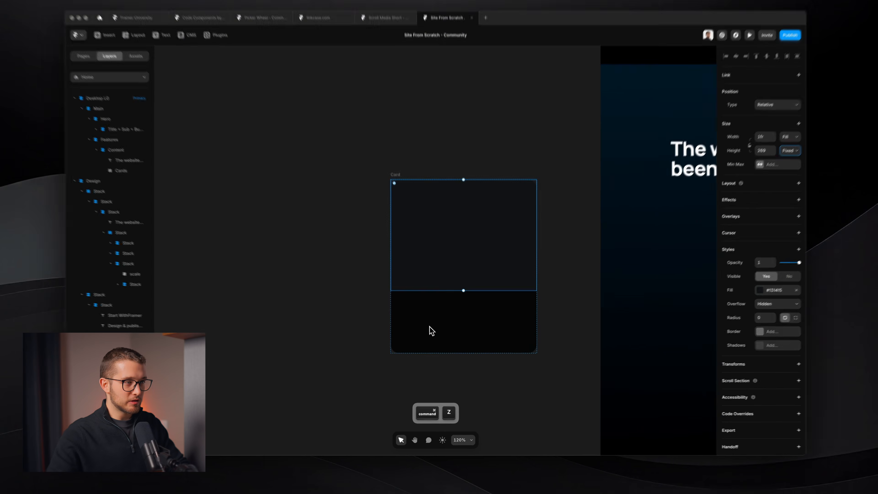
- Add a text layer reading "Piblish" to the Card and color it white (#FFFFFF)
click(430, 364)
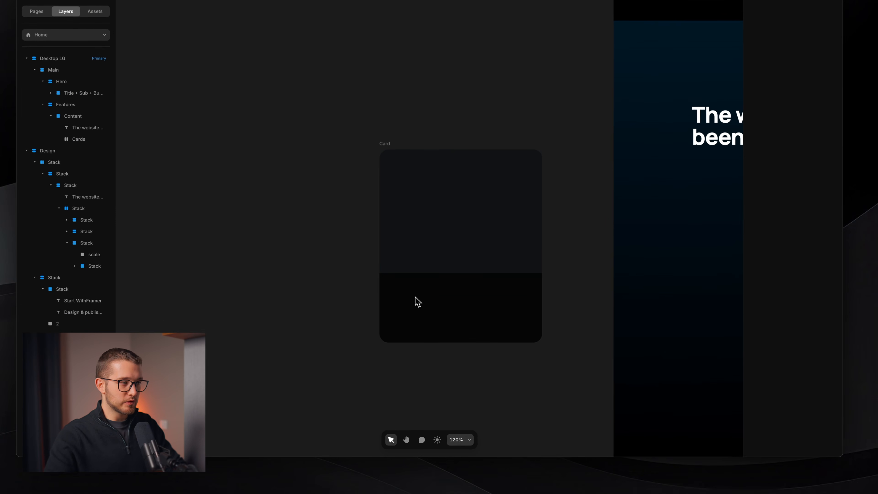
key(t)
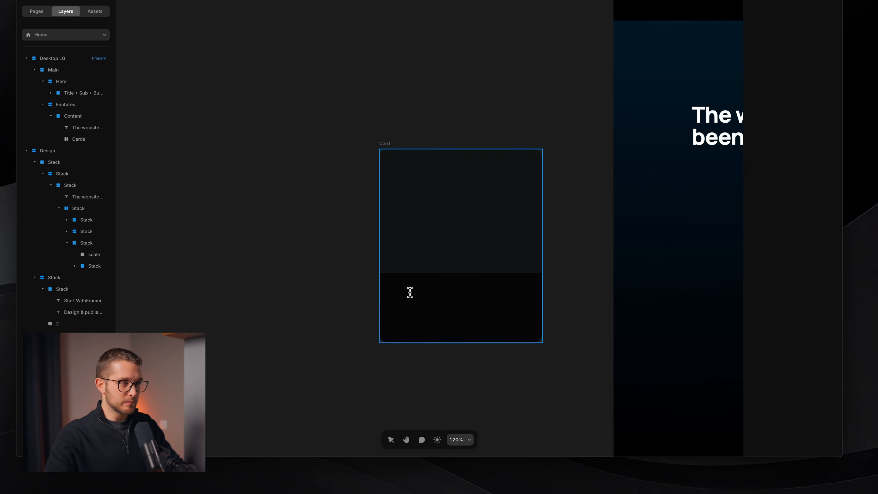
click(410, 292)
text(Piblis)
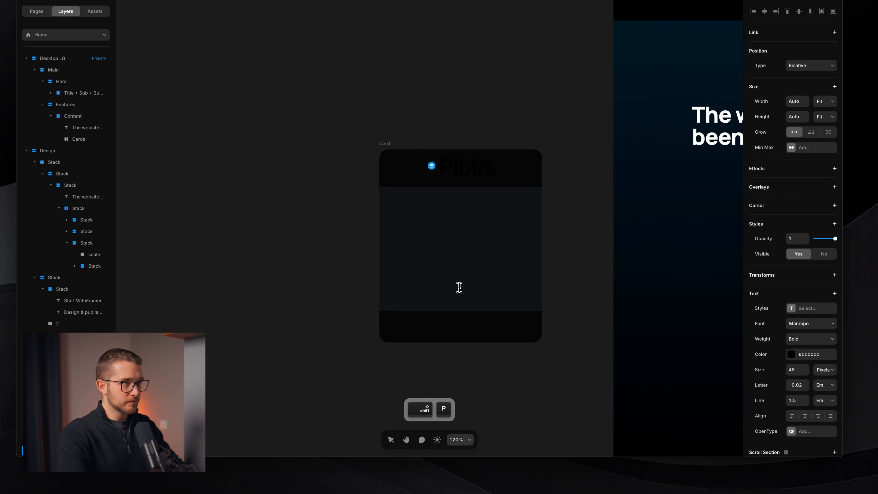
text(h)
key(super+a)
click(803, 355)
drag(698, 348, 639, 321)
- Move the title below the inner frame in the Card's stack and correct its text to "Publish"
super+click(469, 170)
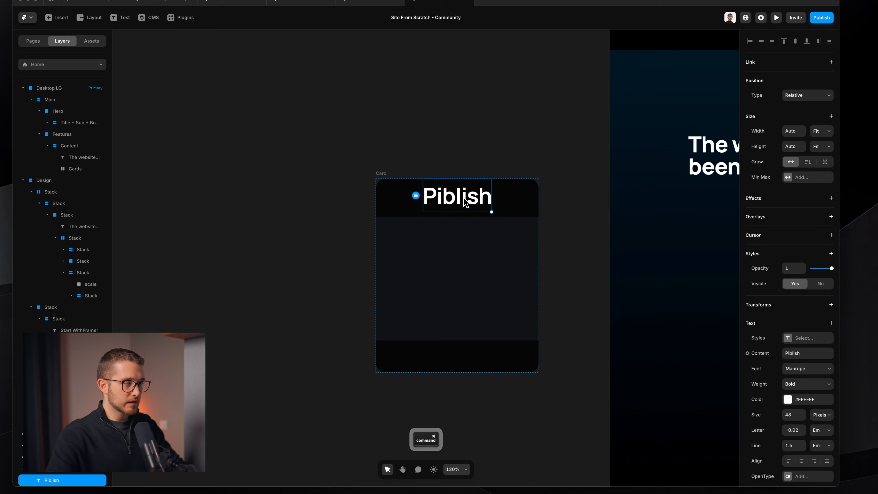
key(super+Down)
double_click(455, 335)
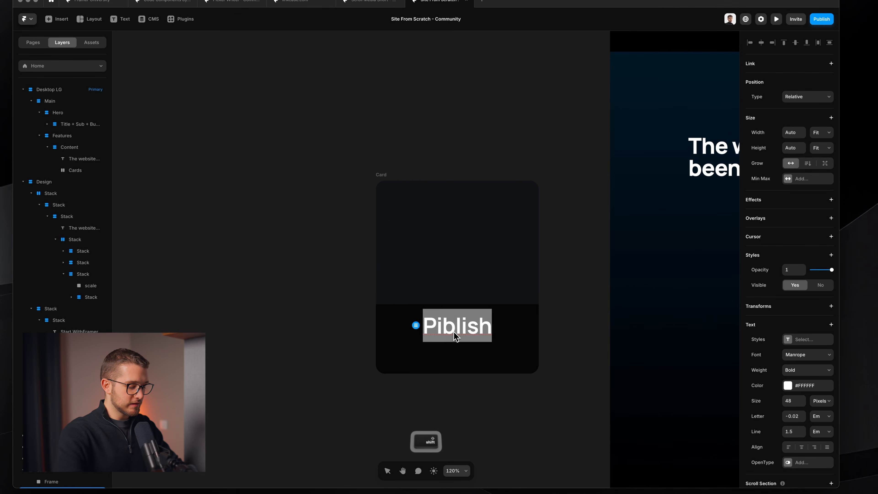
text(Publish)
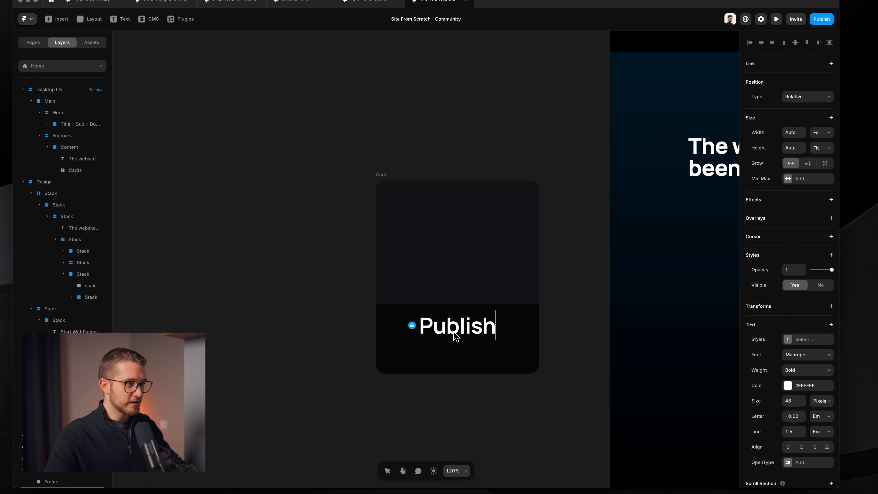
key(Escape)
- Set the height of the Card's inner frame to Fill
super+click(491, 368)
super+click(493, 292)
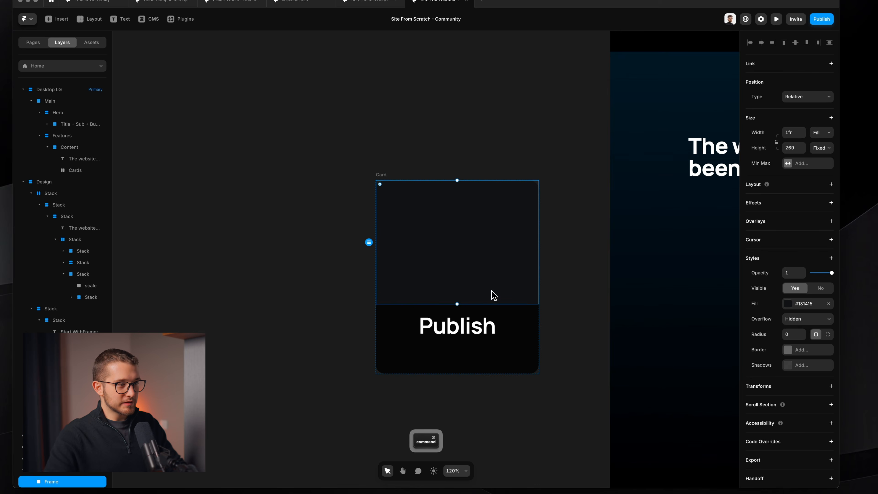
click(822, 148)
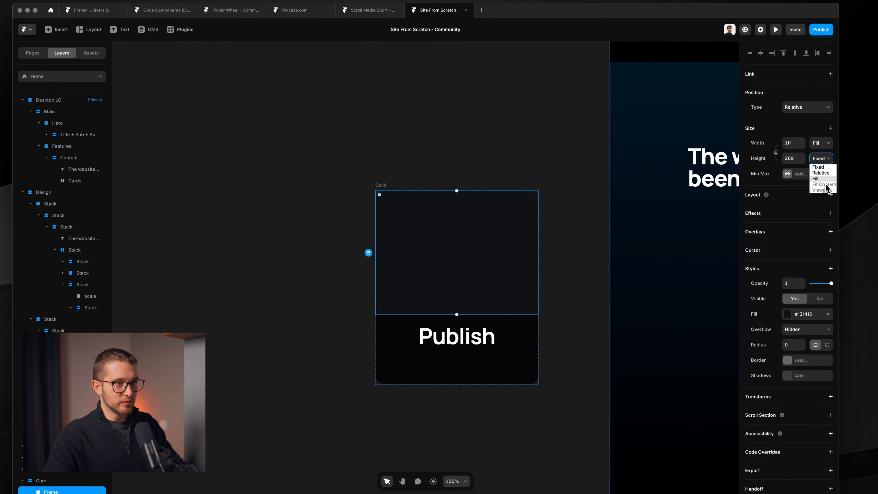
click(824, 164)
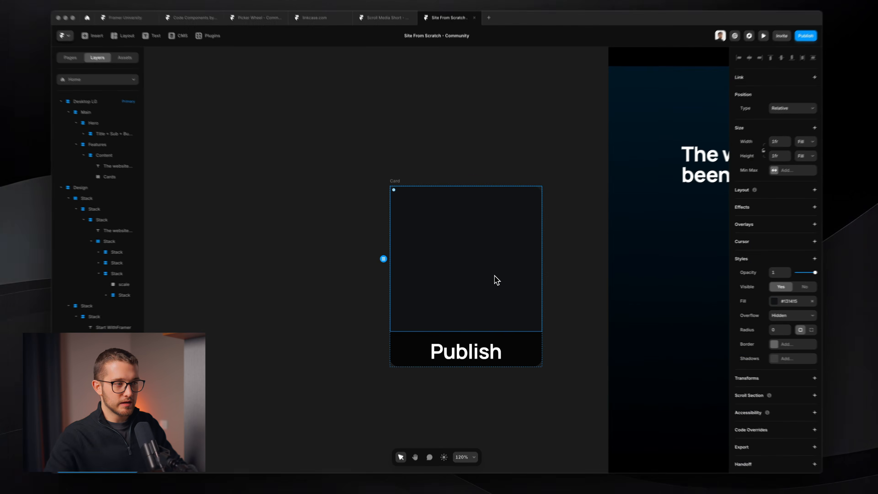
- Examine the text settings of the Scale title in the reference design
click(491, 345)
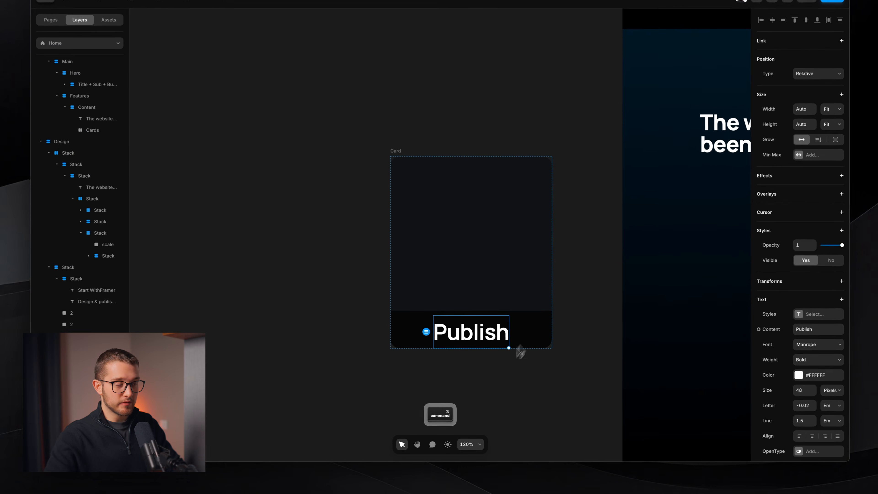
scroll(467, 292, down, 1)
scroll(471, 322, down, 2)
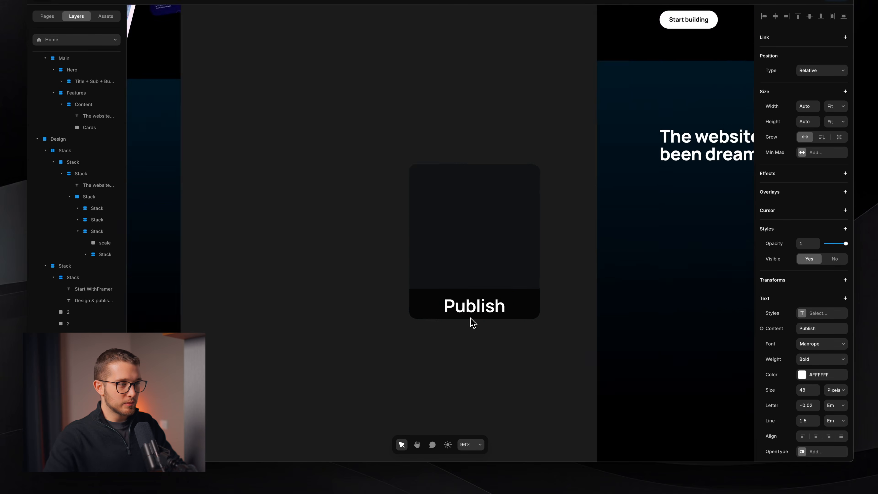
scroll(472, 323, left, 7)
super+click(265, 319)
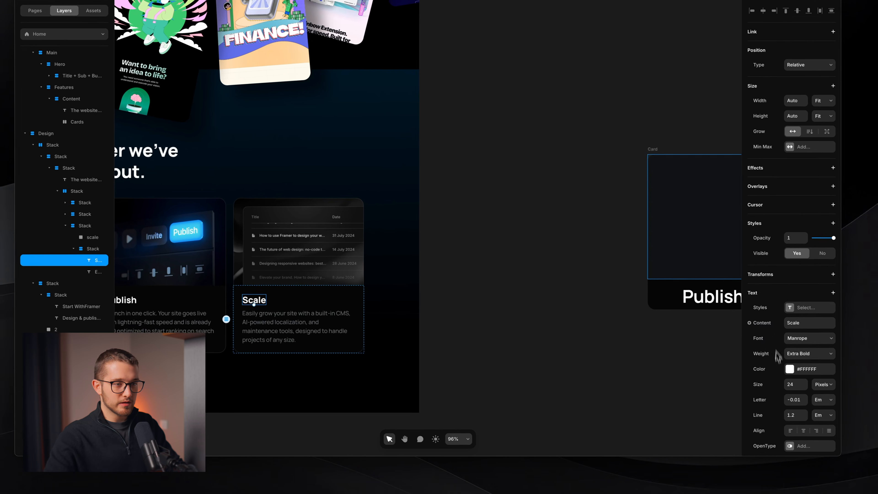
scroll(704, 360, right, 5)
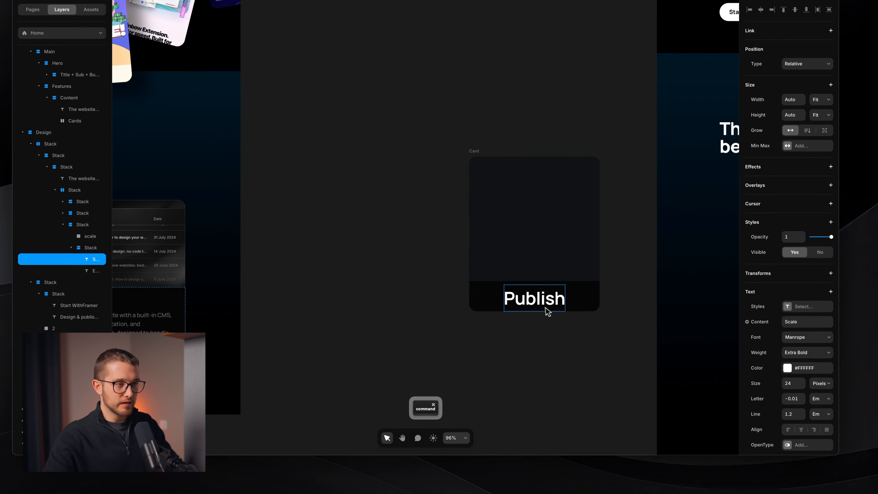
- Set the Publish title's font size to 24 pixels
super+click(548, 311)
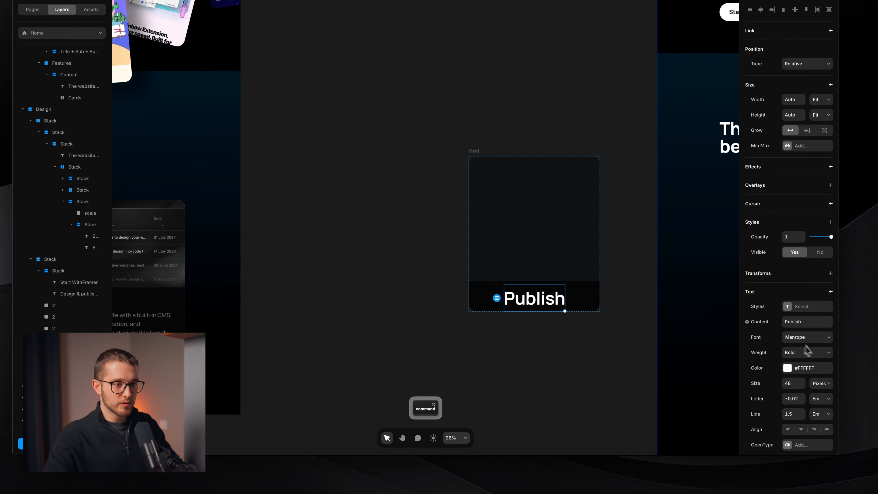
click(793, 384)
text(24)
key(Return)
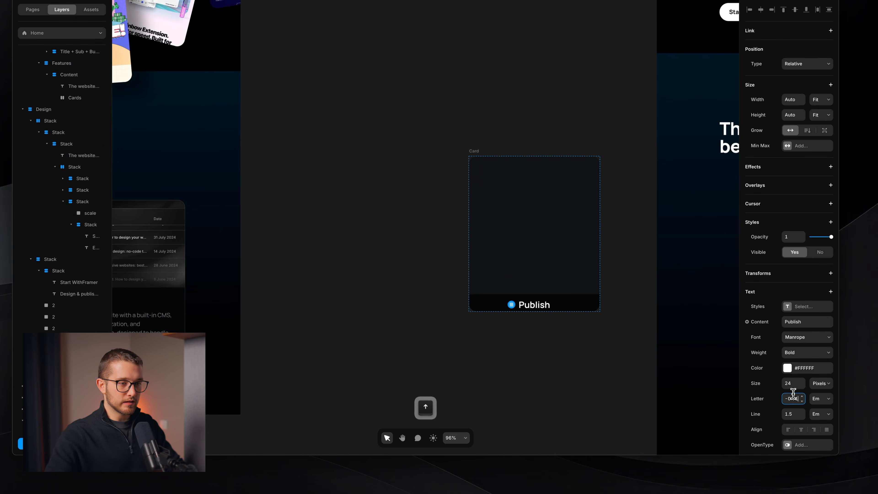
- Set the Publish title's letter spacing to -0.01 em and duplicate the title inside the Card
key(Escape)
click(545, 309)
key(super+d)
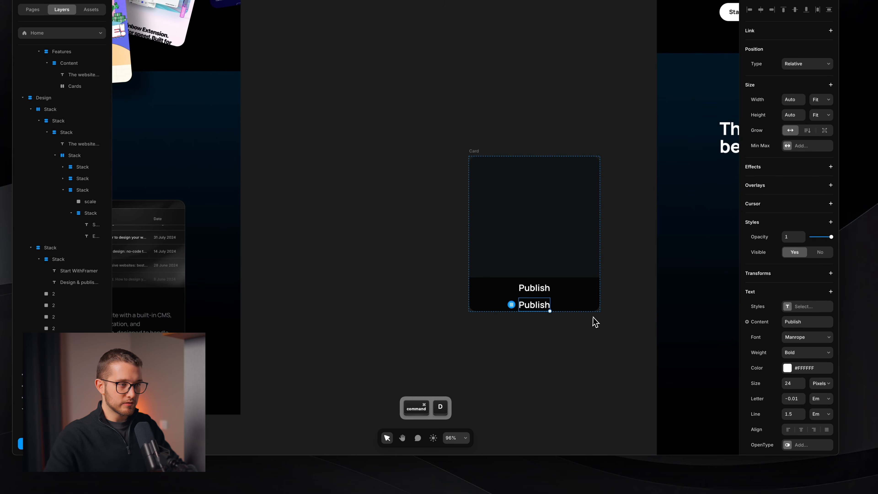
- Copy the Scale card's description from the reference design and replace the duplicated title's text with it
scroll(549, 309, left, 3)
super+click(207, 328)
double_click(187, 323)
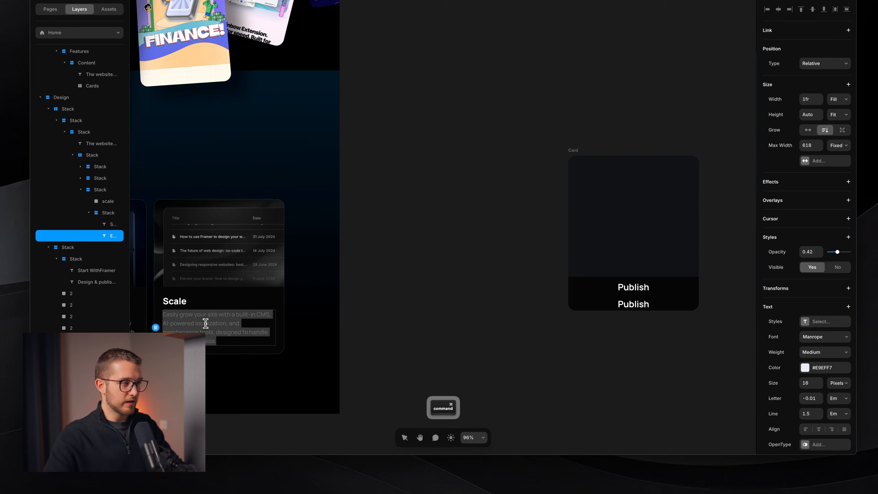
scroll(491, 318, right, 3)
key(Escape)
click(534, 305)
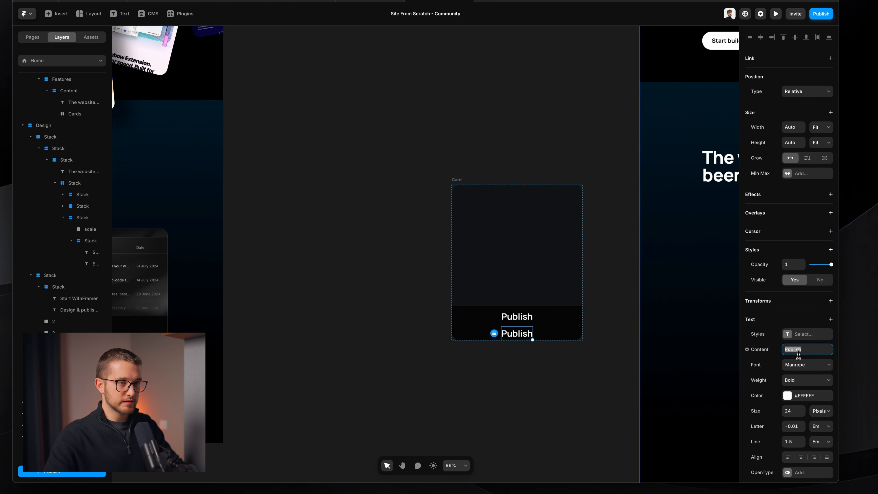
key(Escape)
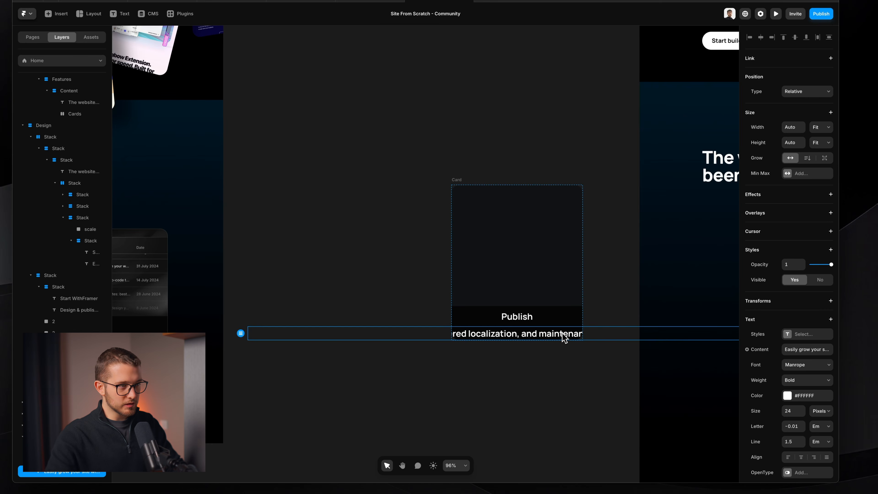
- Set the width of both the Publish title and the description below it to Fill
shift+click(525, 317)
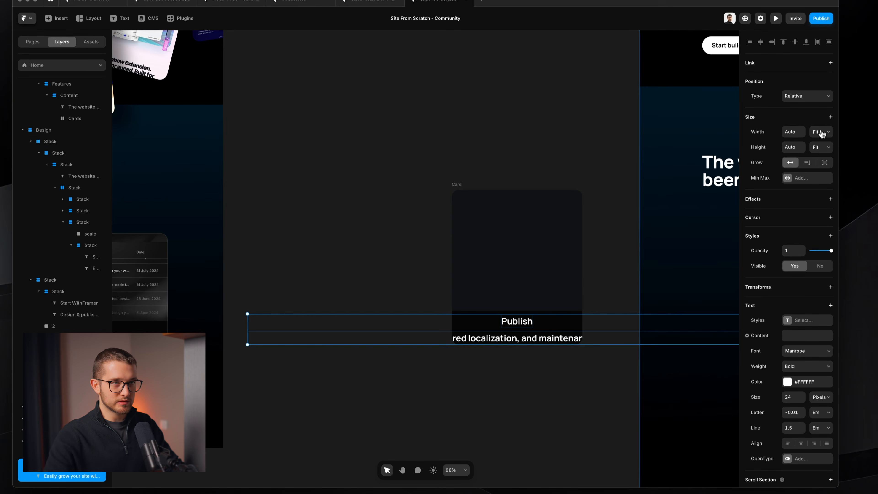
click(821, 128)
click(821, 148)
- Set the Card description's font size to 16 pixels
double_click(517, 289)
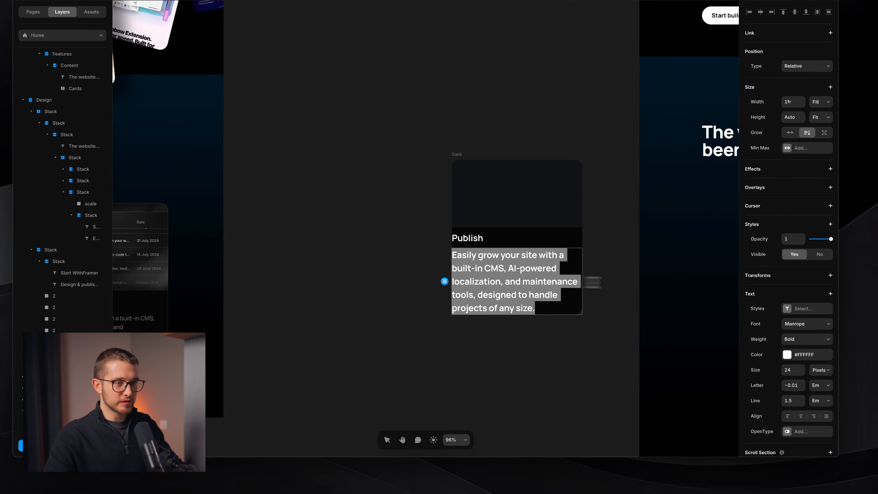
click(792, 372)
key(super+z)
double_click(795, 370)
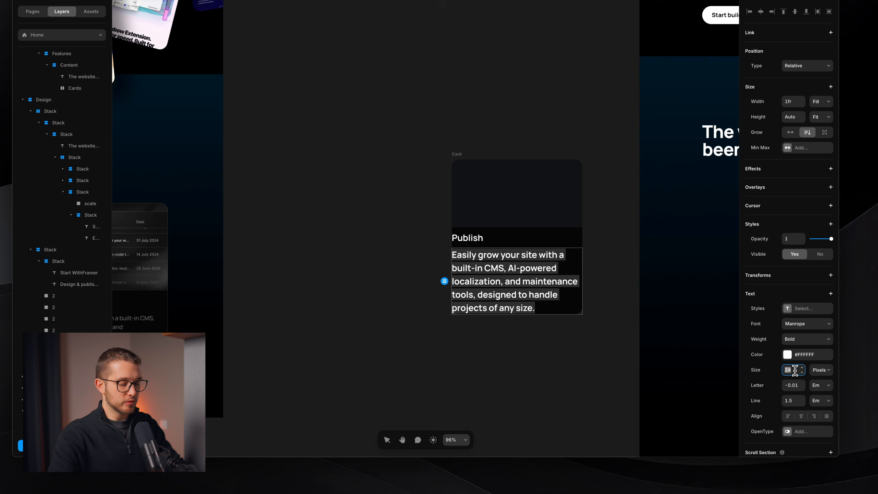
key(Return)
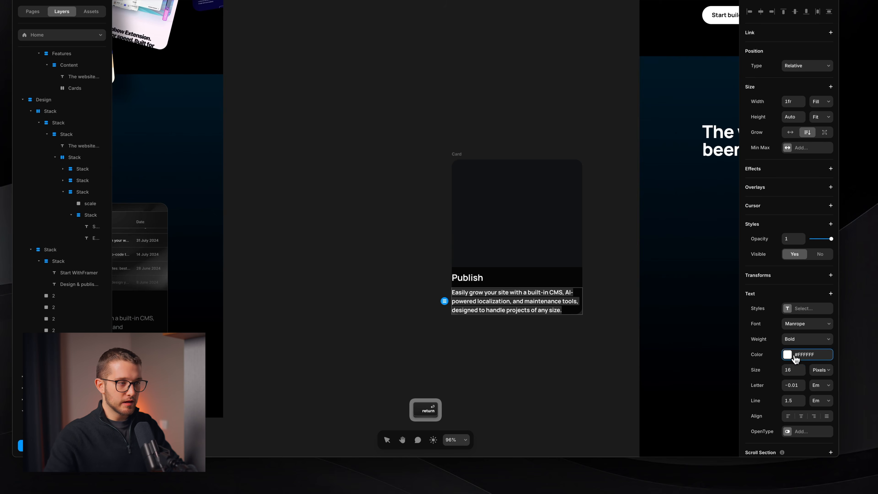
- Copy the text color of the reference Scale description and apply #E9EFF7 to the Card description
click(796, 359)
click(530, 339)
scroll(531, 340, left, 3)
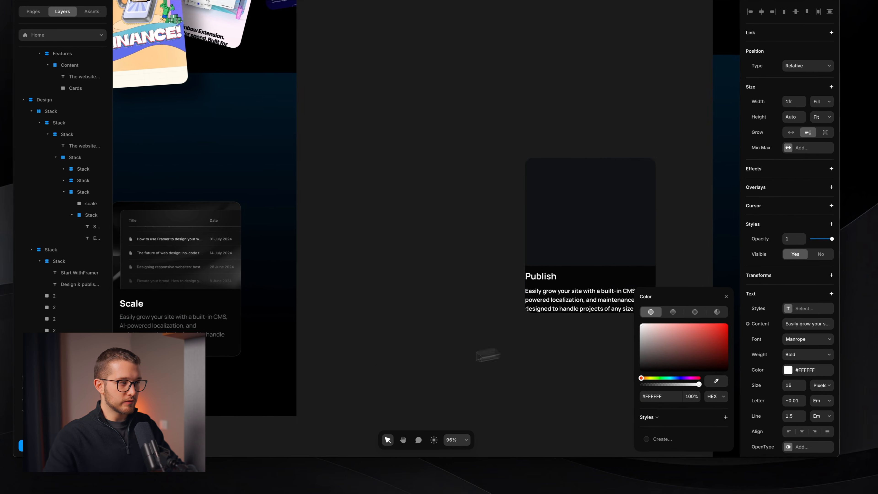
super+click(214, 327)
click(810, 388)
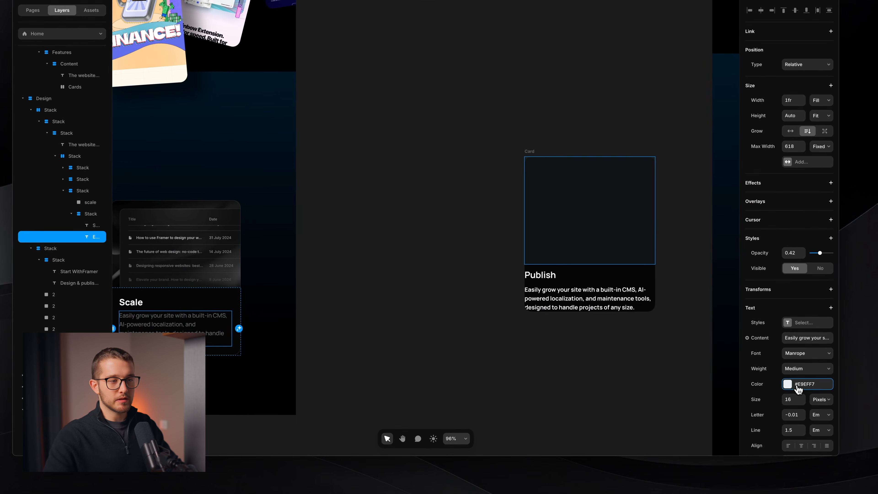
super+click(588, 307)
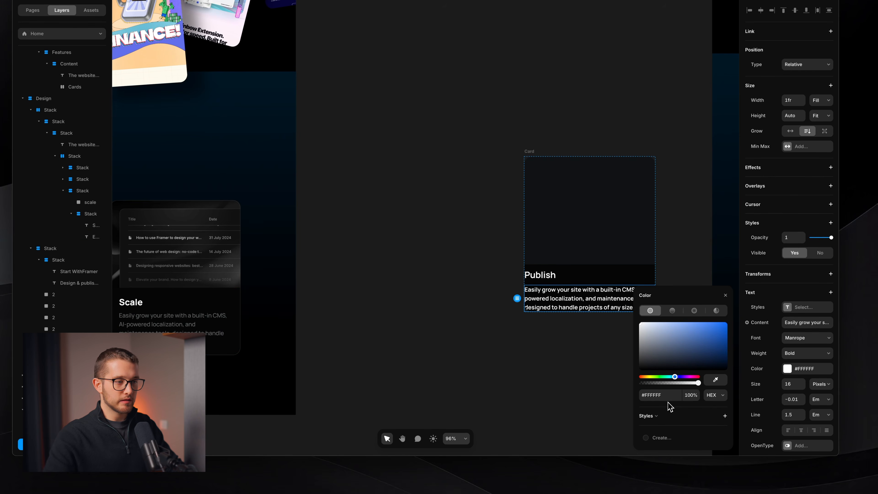
click(662, 395)
text(#E9EFF7)
- Copy the opacity value of the Scale description in the reference design
scroll(535, 293, right, 2)
scroll(535, 292, up, 3)
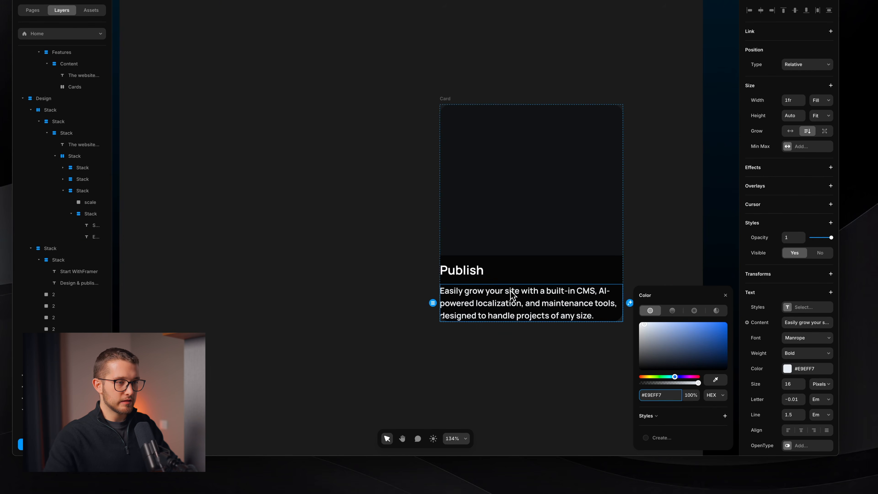
scroll(512, 294, left, 6)
scroll(512, 294, down, 2)
super+click(295, 330)
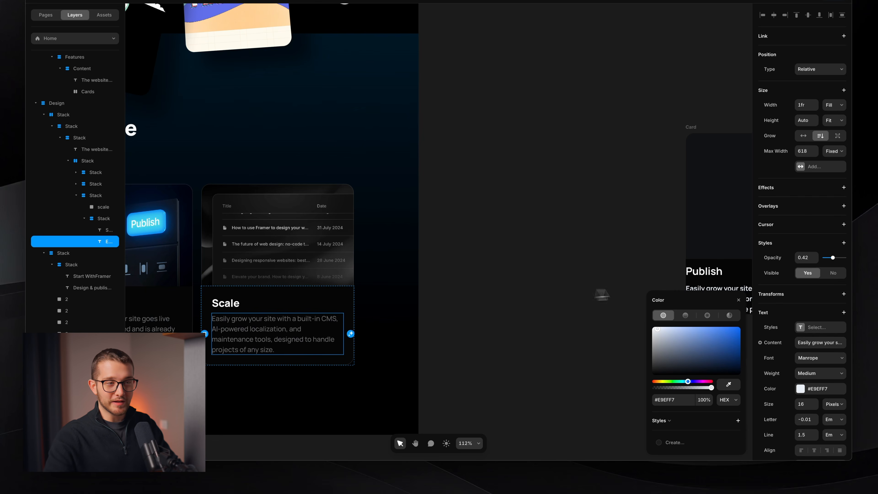
click(806, 257)
key(super+c)
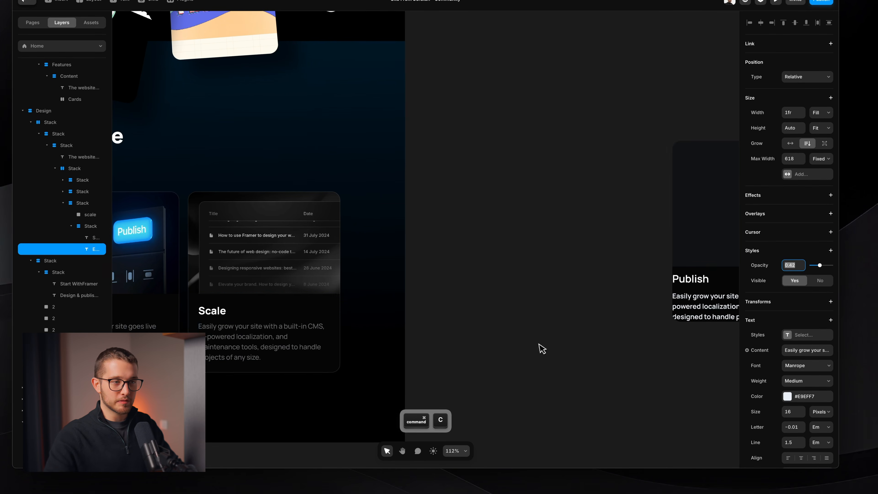
- Apply the copied text opacity to the description text in the standalone Publish card
scroll(542, 348, right, 6)
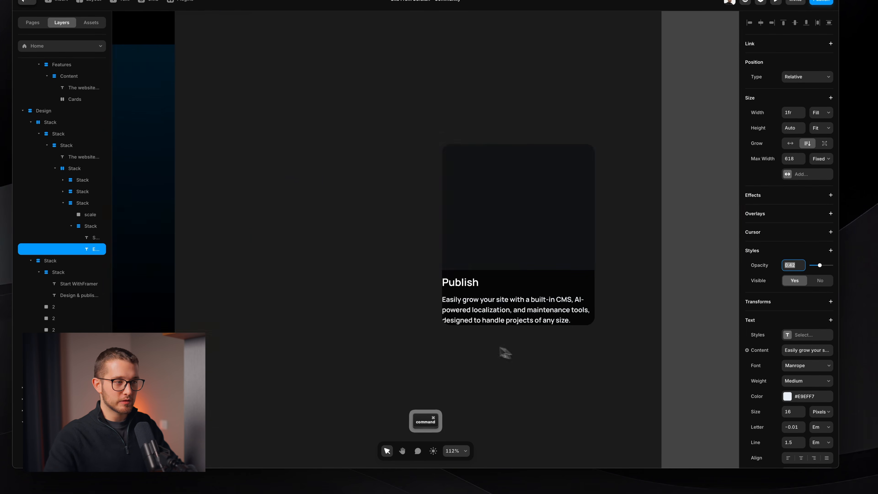
super+click(487, 320)
click(793, 249)
key(super+v)
key(Return)
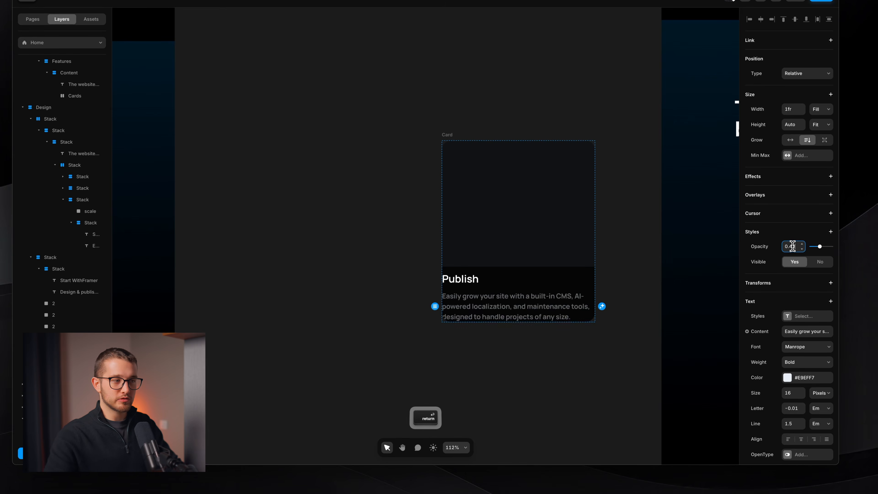
click(518, 365)
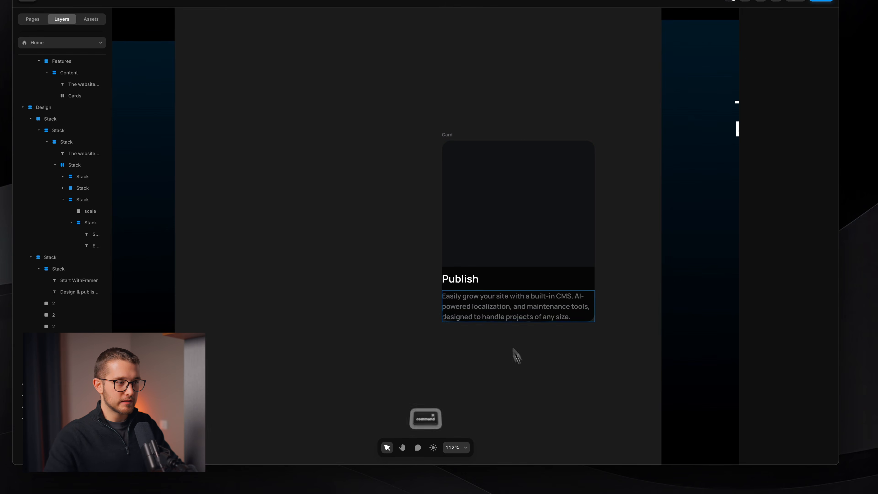
- Wrap the card's title and description in a stack and set that stack's padding to 24
super+click(514, 292)
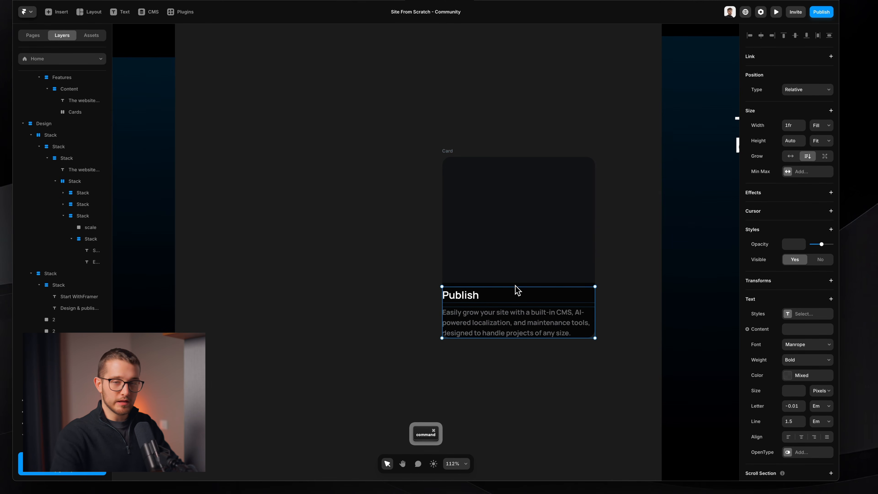
key(alt+super+Return)
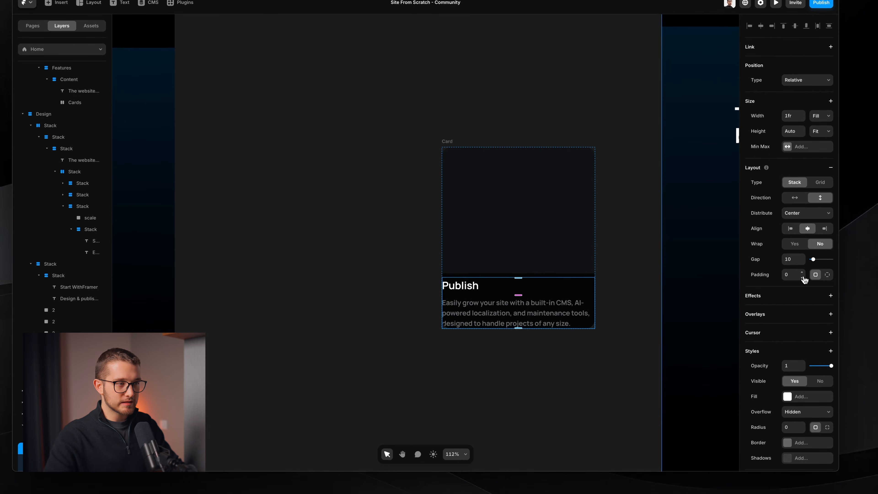
drag(802, 276, 804, 266)
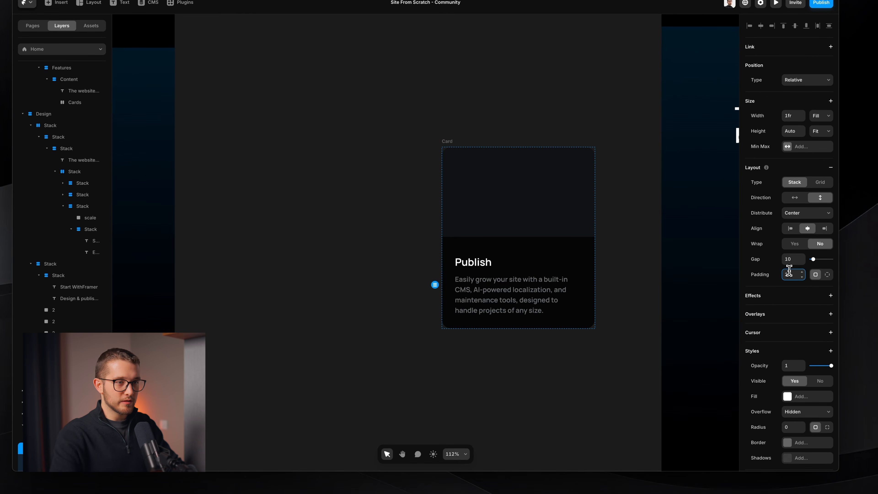
click(539, 404)
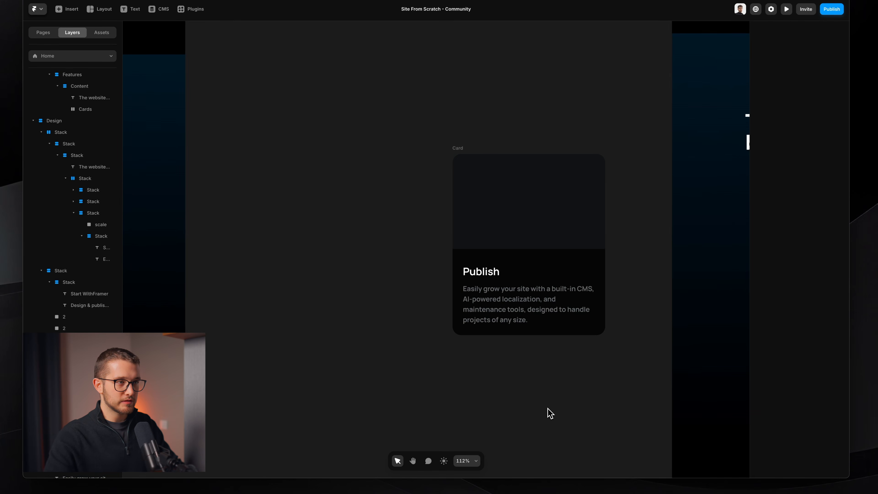
scroll(550, 413, up, 3)
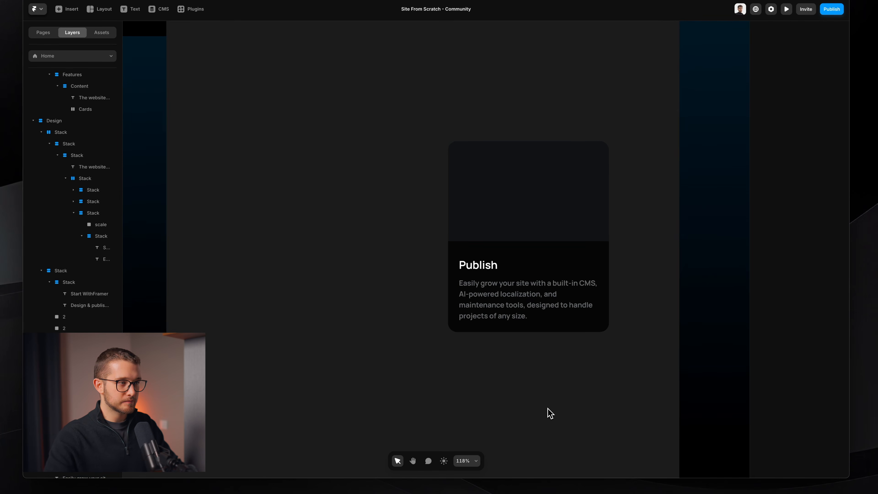
- Set the Card stack's gap to 0
super+click(511, 238)
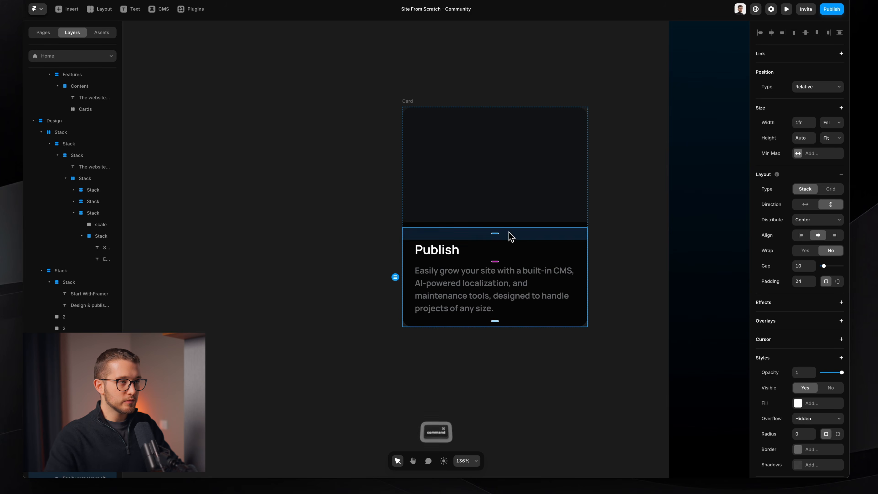
click(513, 229)
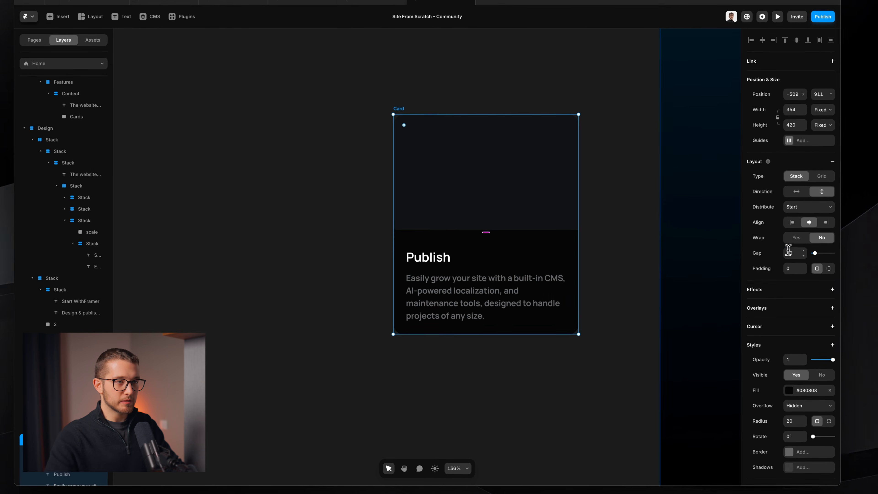
click(799, 244)
text(0)
key(Return)
- Rename the card's text stack "title + sub" and the frame above it "Image"
super+click(457, 211)
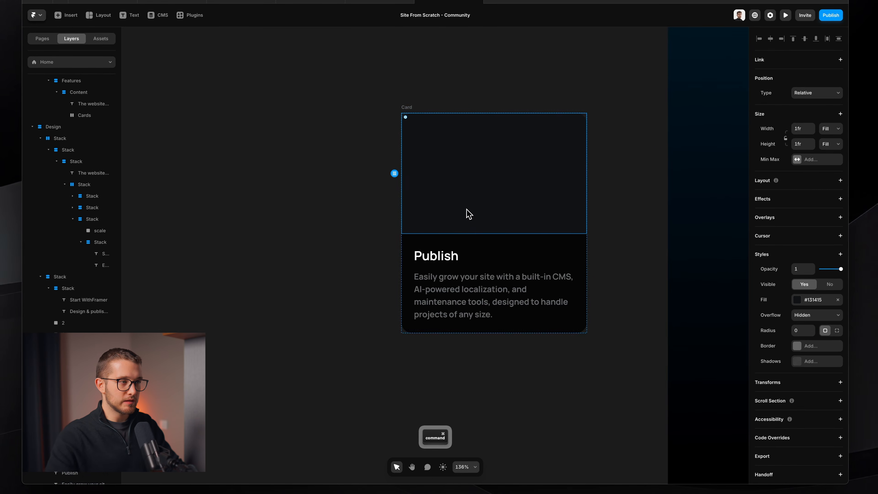
click(482, 267)
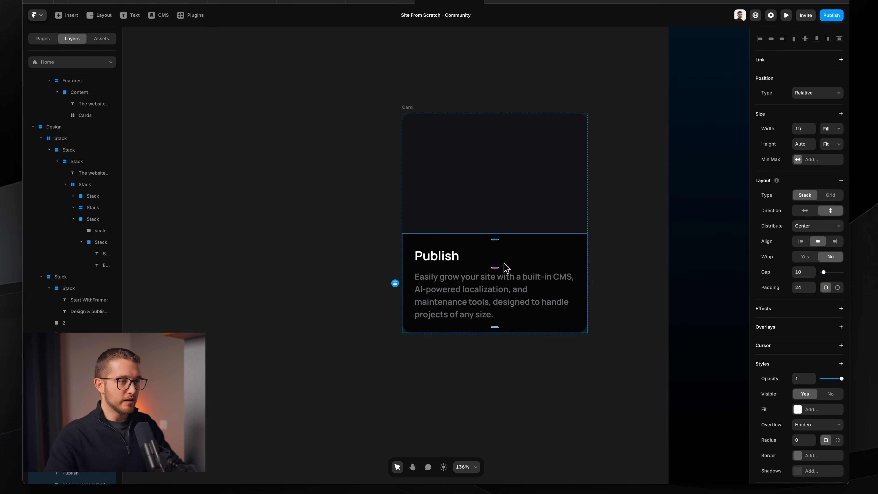
scroll(504, 264, down, 1)
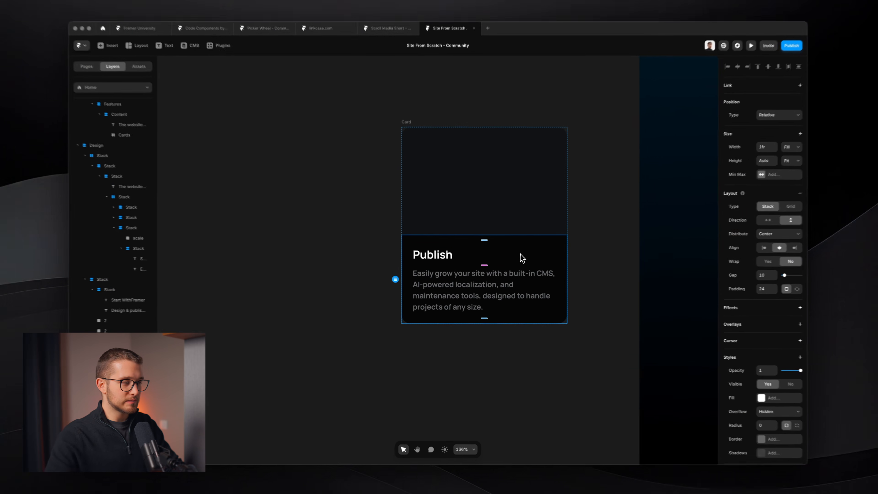
key(shift)
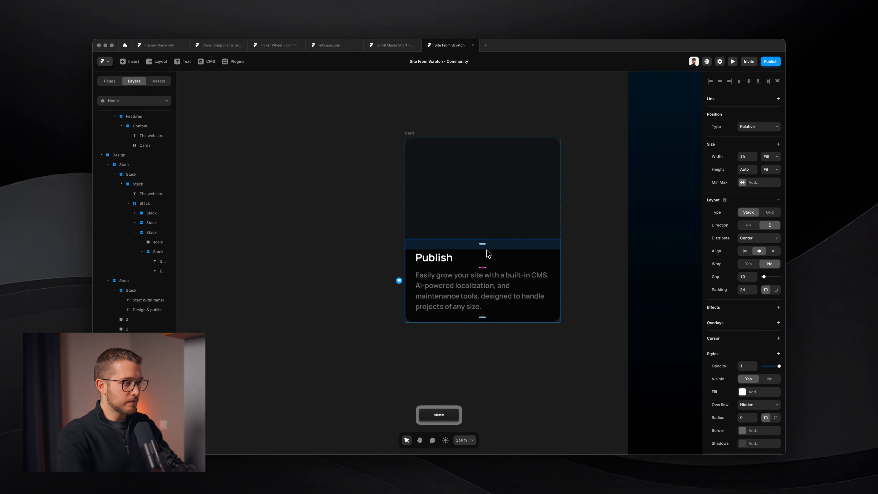
click(482, 196)
key(super+r)
text(image)
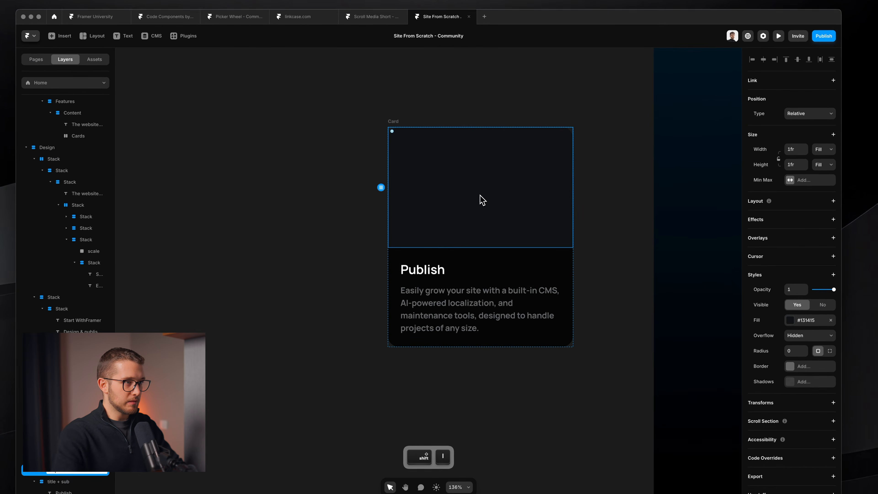
key(Return)
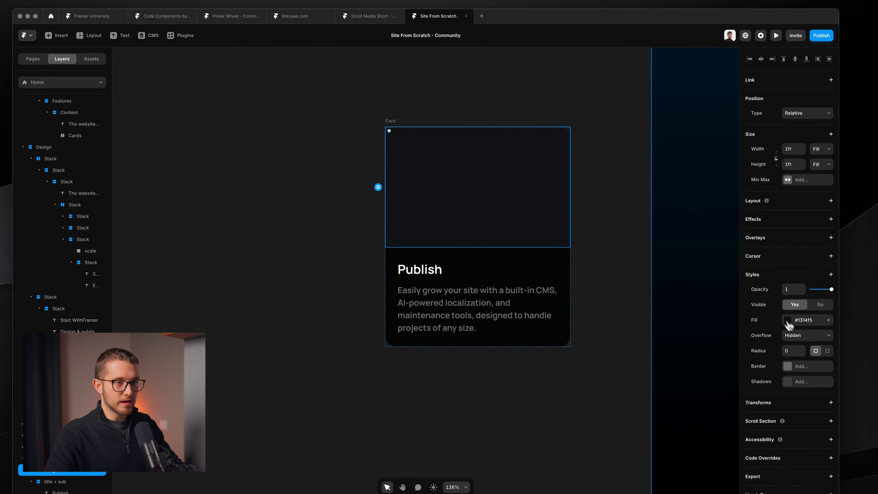
click(790, 320)
click(717, 336)
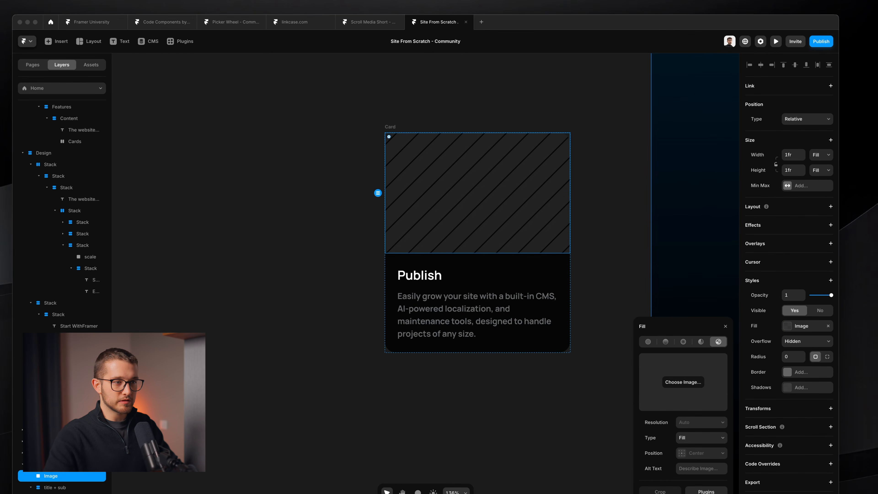
drag(877, 381, 702, 376)
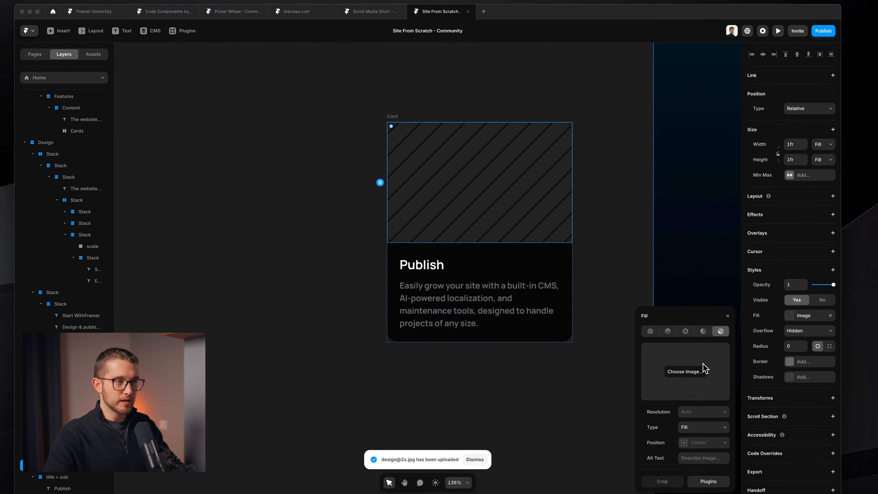
click(729, 315)
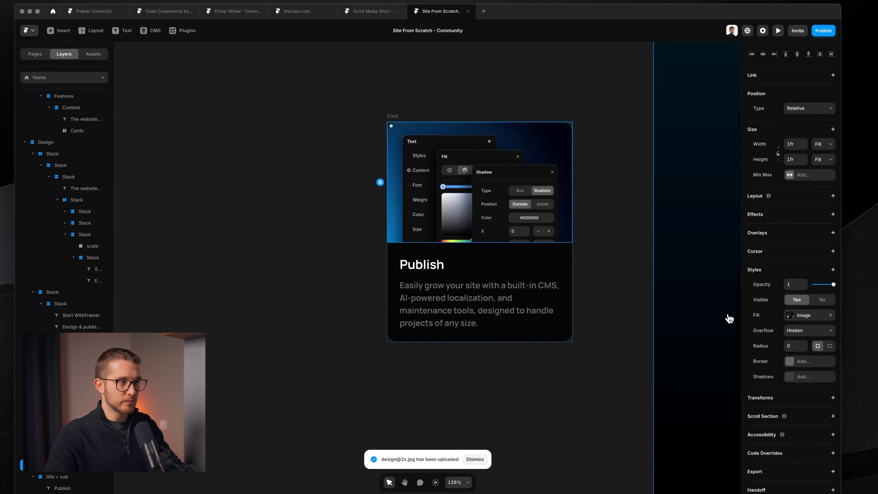
click(637, 295)
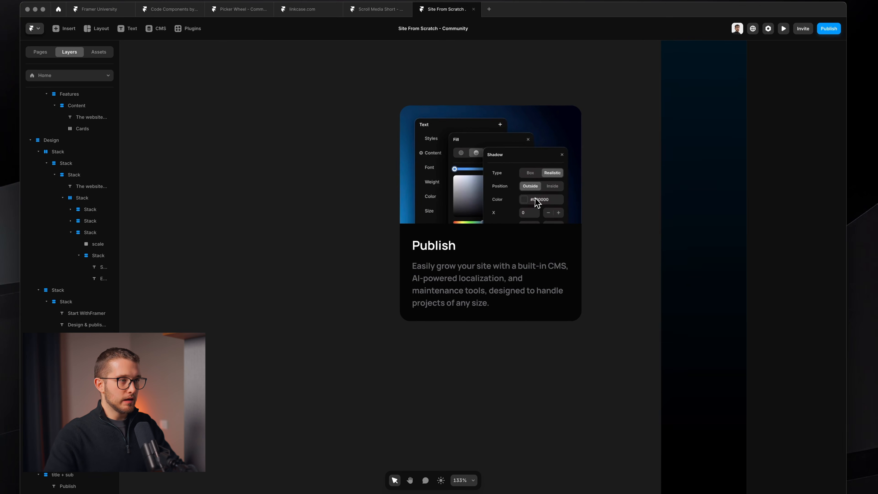
- Add a solid 1 px border to the card with colour #7A7A7A at 25% opacity
click(391, 118)
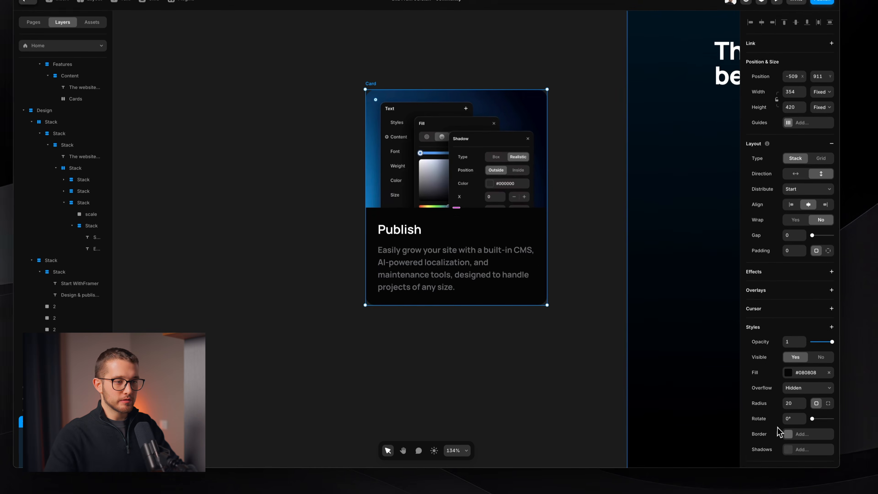
click(794, 463)
drag(709, 408, 629, 239)
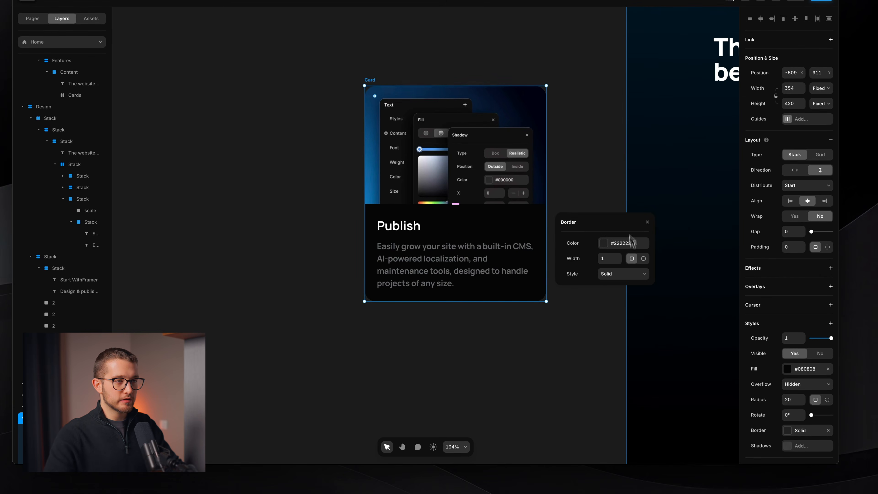
click(621, 246)
click(612, 303)
text(2)
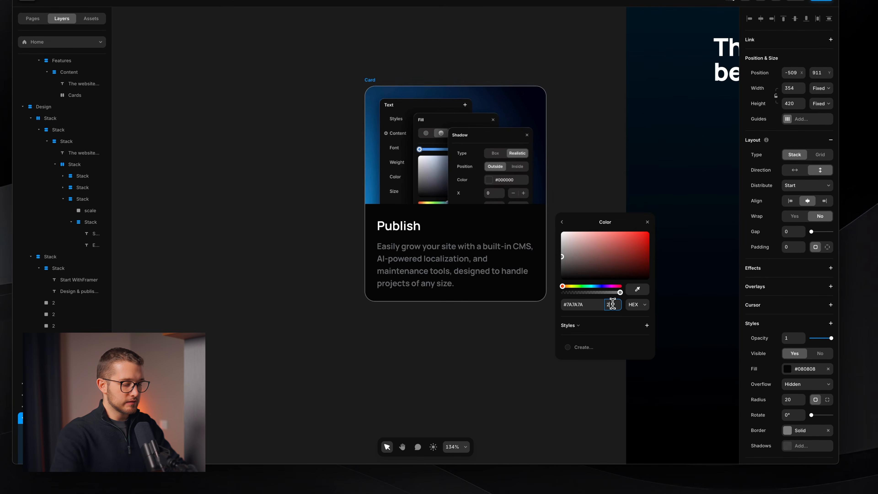
text(5)
key(Return)
click(647, 223)
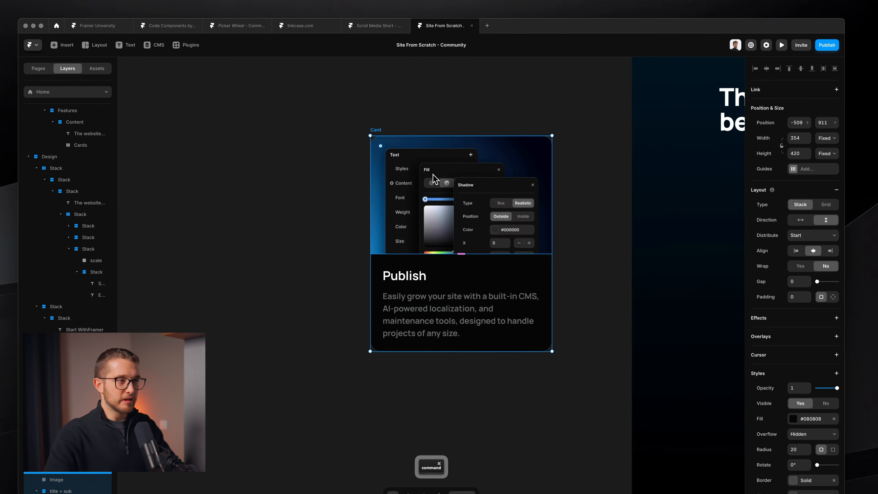
- Move the card from the empty canvas into the Cards stack of the Features section
key(super+x)
scroll(433, 176, down, 5)
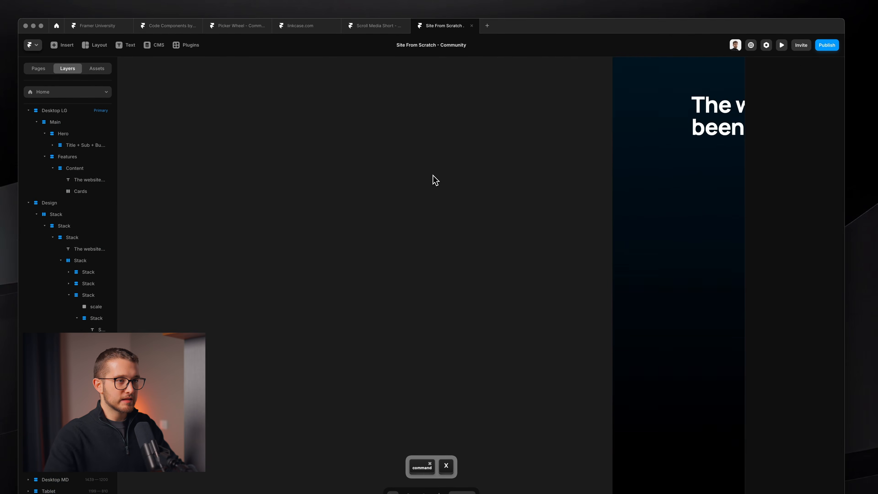
scroll(433, 176, right, 8)
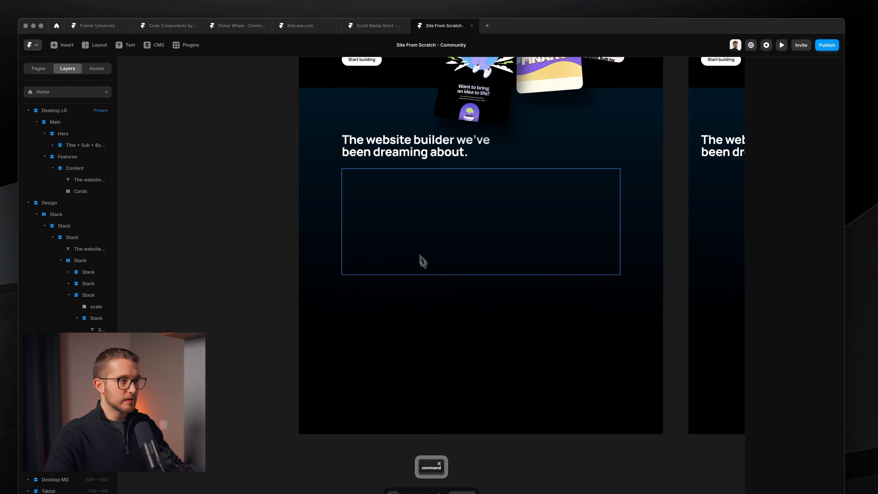
super+click(416, 227)
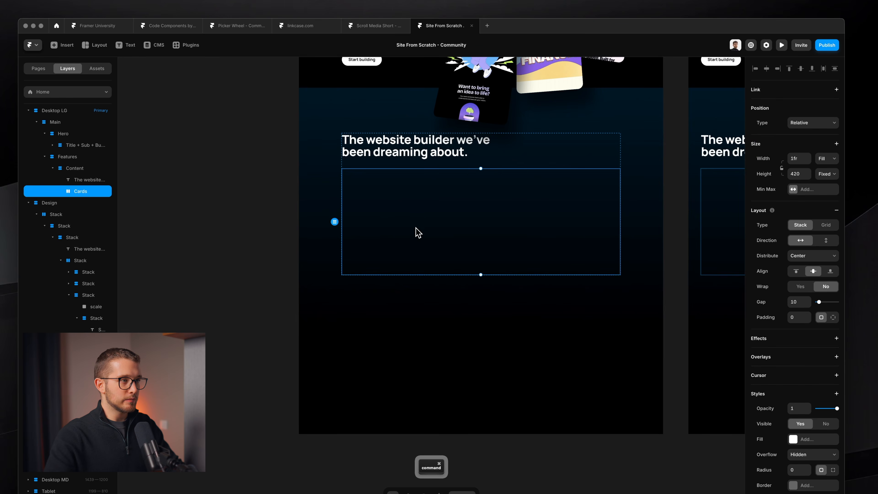
key(super+v)
scroll(424, 221, up, 5)
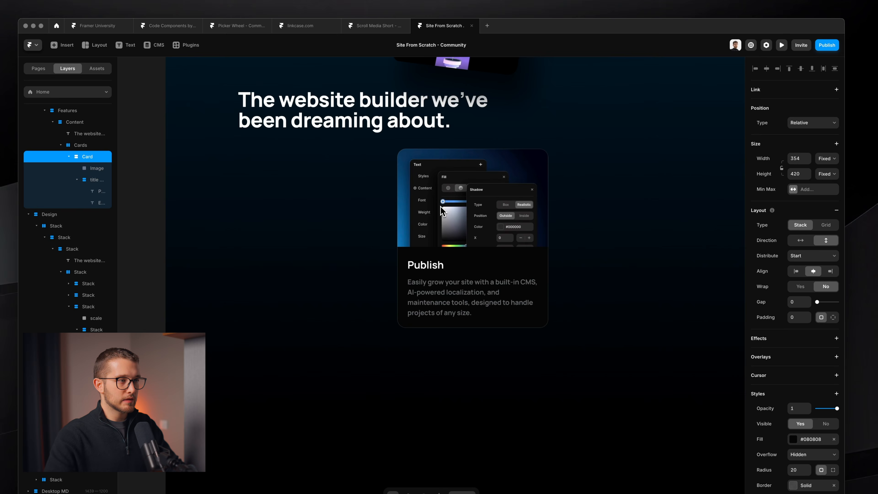
- Try setting the card's width to Fill
click(828, 160)
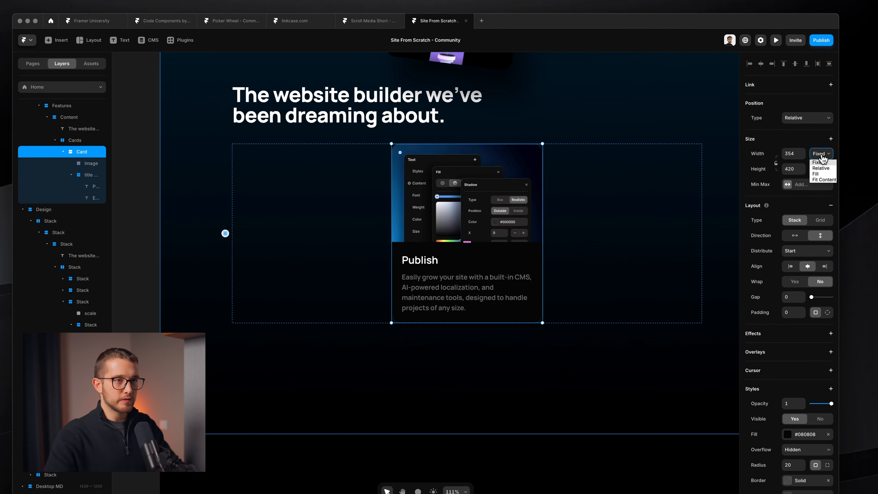
click(820, 174)
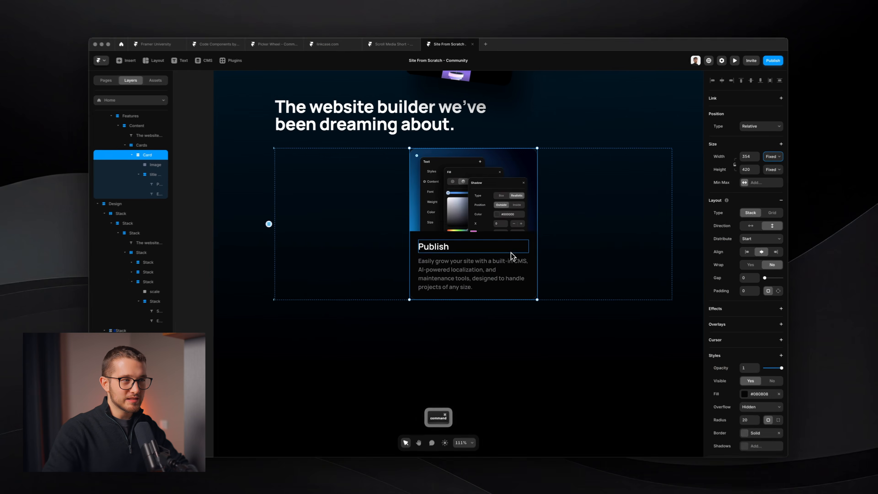
- Lock the aspect ratio of the Image frame inside the card
click(506, 200)
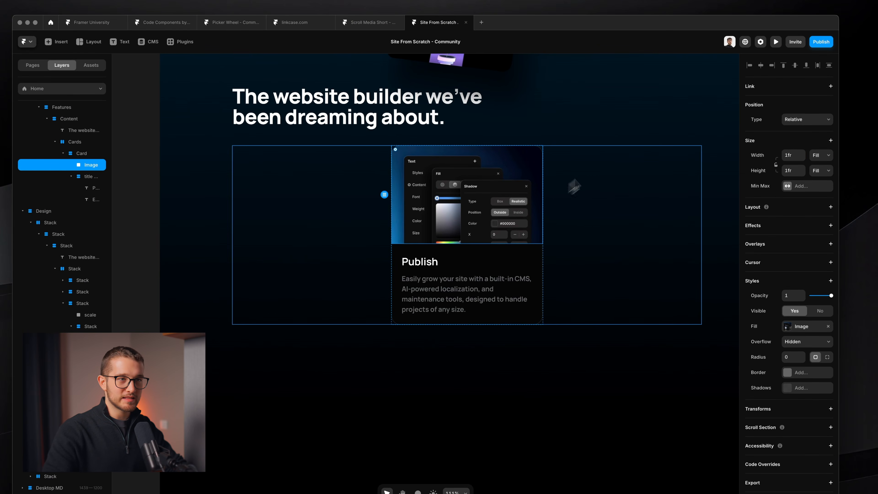
click(776, 165)
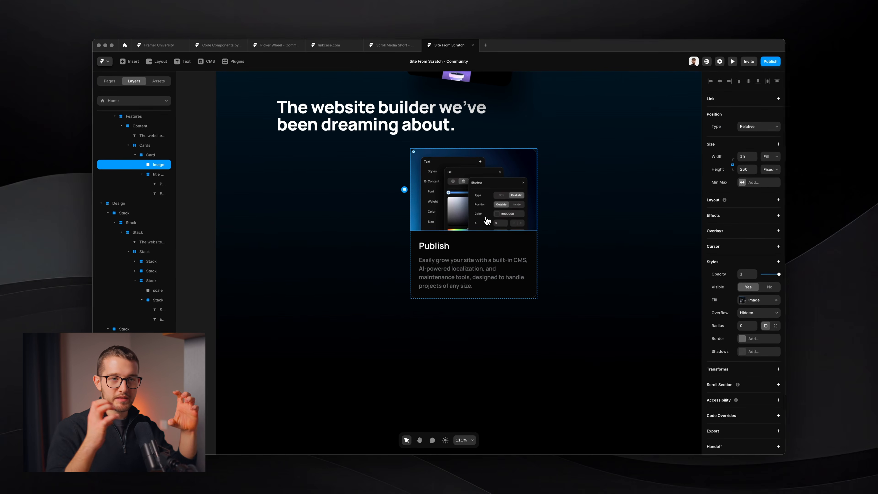
key(Escape)
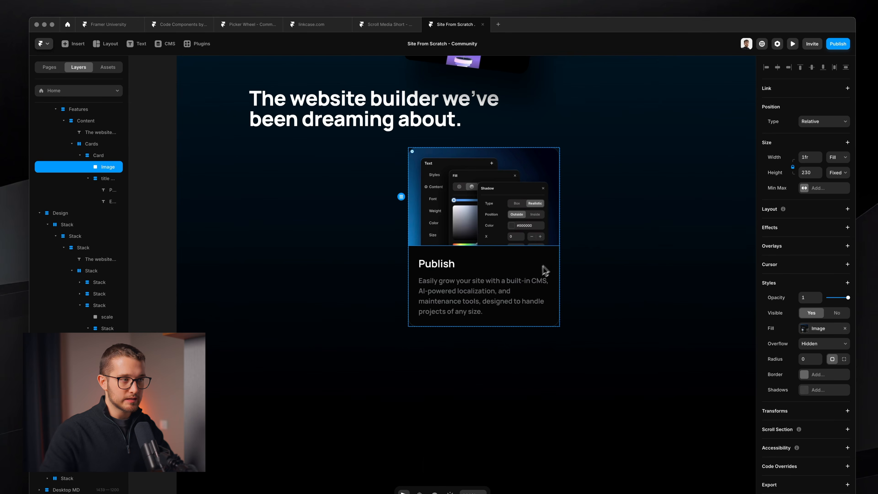
- Set the width of the card inside the Cards stack to Fill
super+click(526, 259)
click(102, 144)
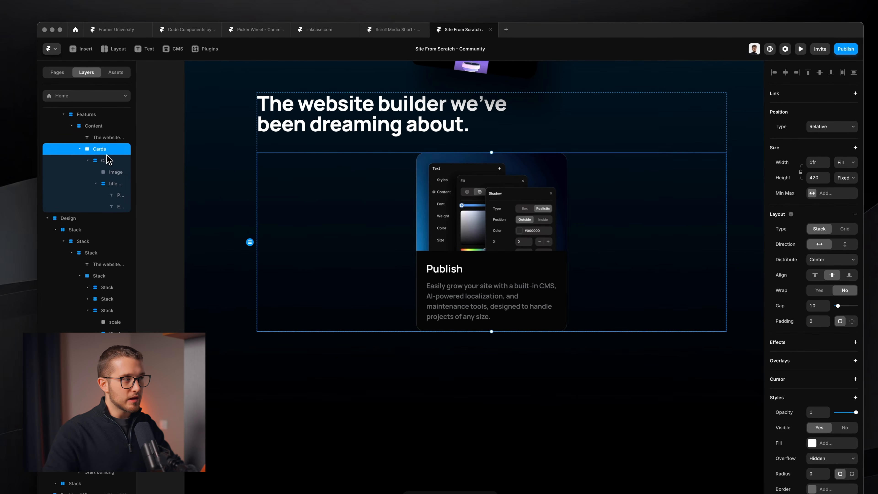
click(102, 155)
click(845, 163)
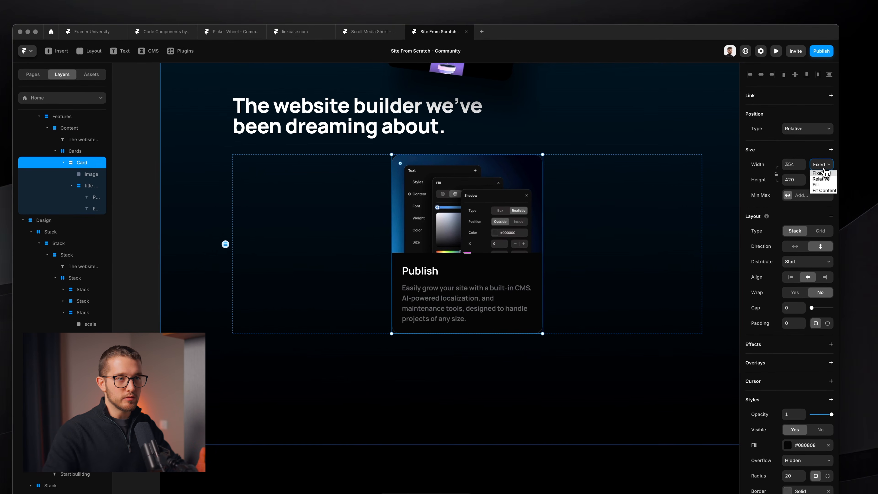
click(816, 185)
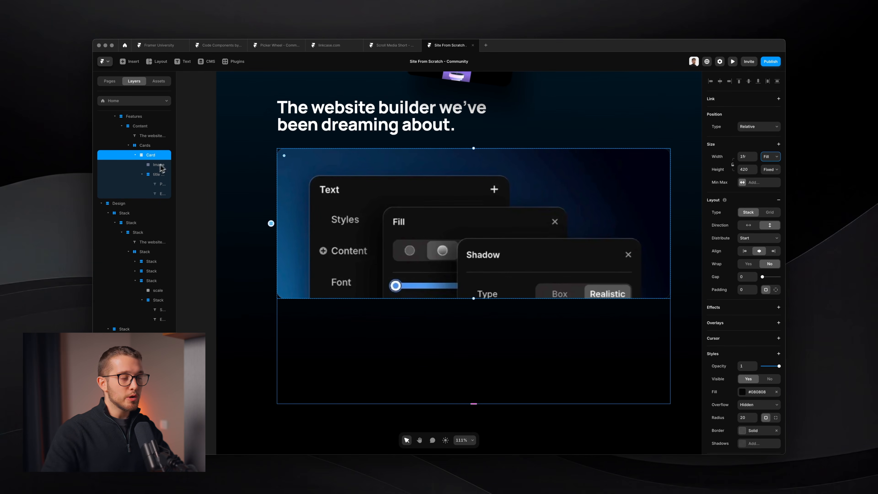
- Set the card's height to Fit Content
scroll(511, 177, down, 3)
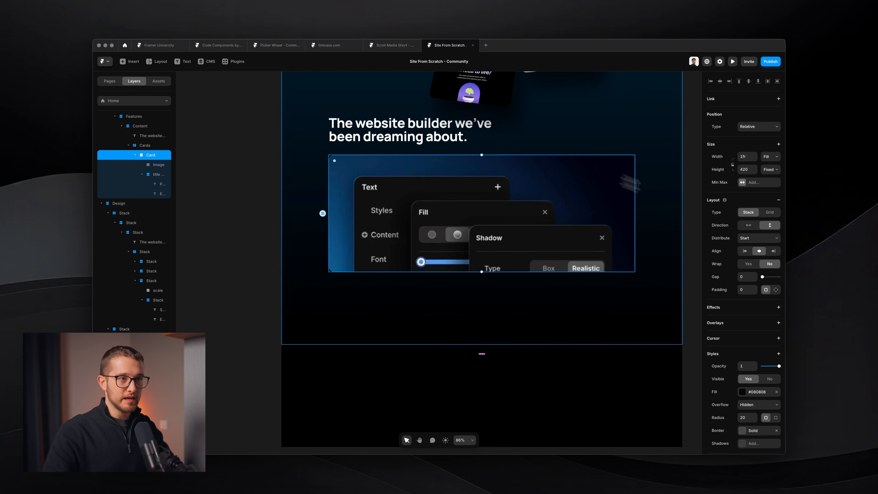
click(771, 169)
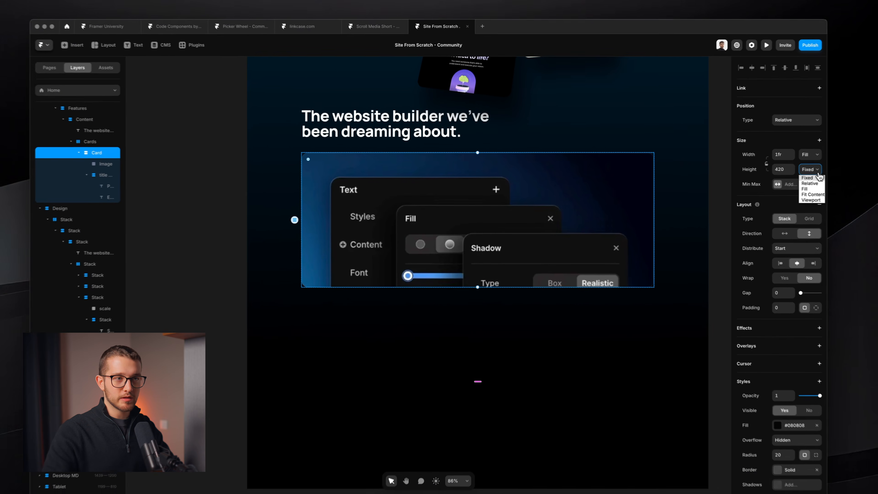
click(777, 193)
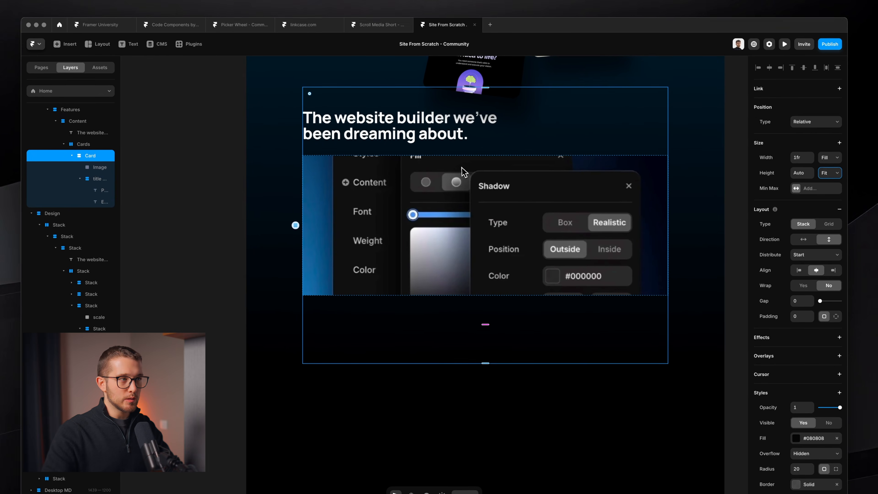
- Set the height of the Cards stack to Fit Content
key(Escape)
key(Escape)
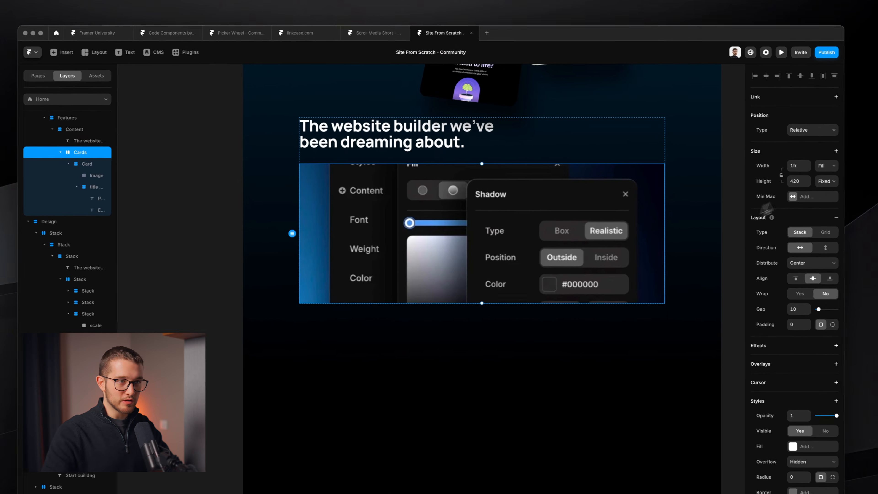
click(847, 178)
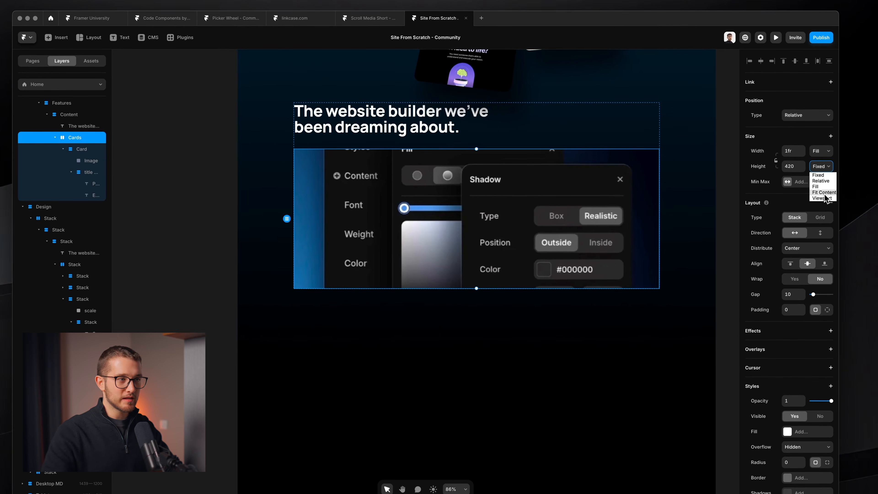
click(824, 193)
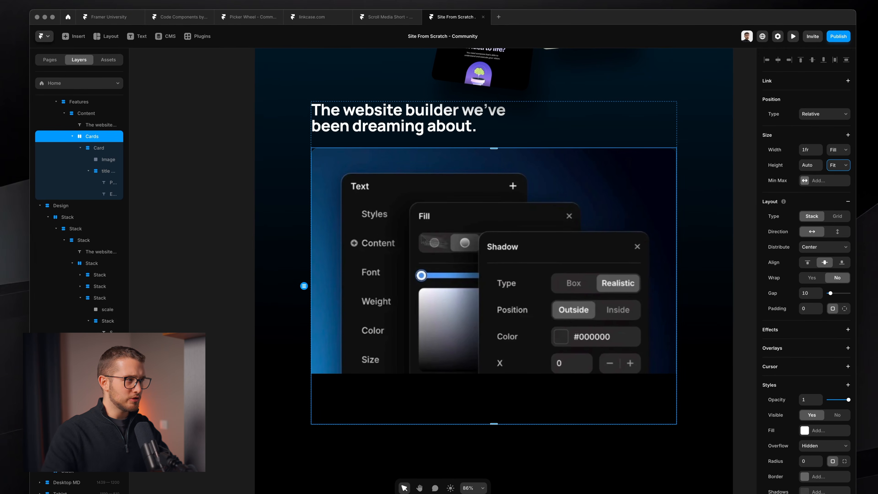
- Set the height of the Features section to Fit Content
click(89, 114)
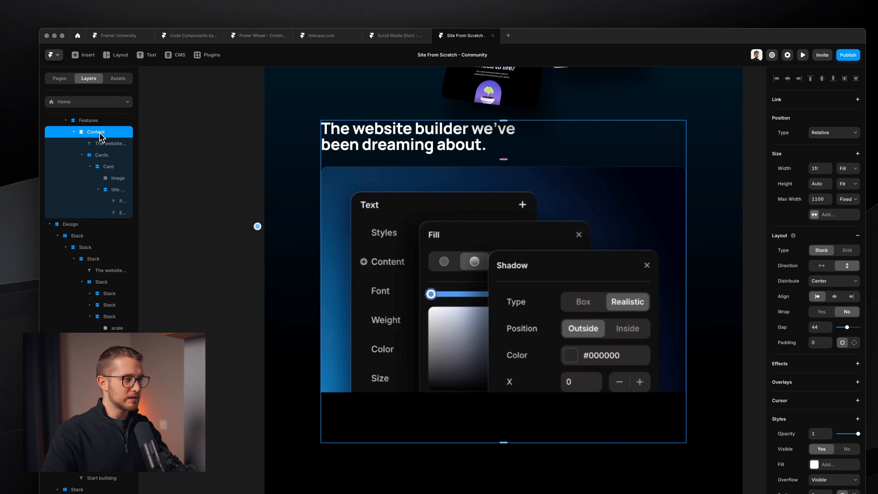
click(91, 120)
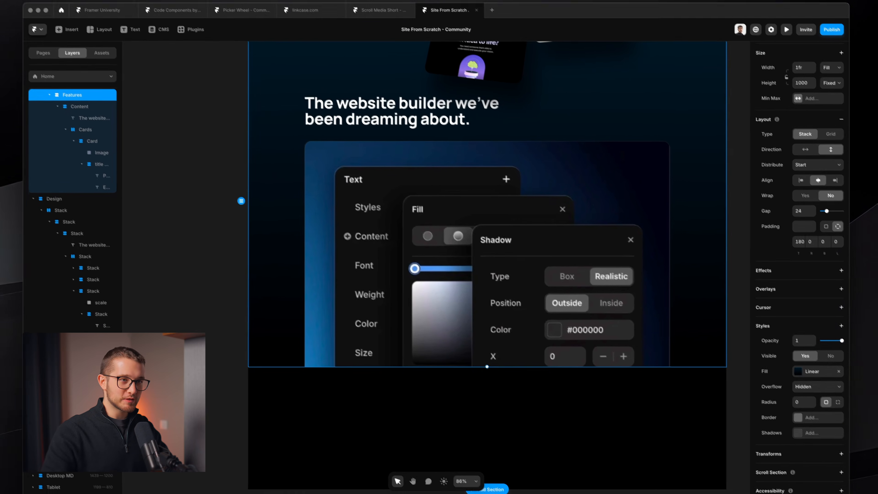
click(827, 100)
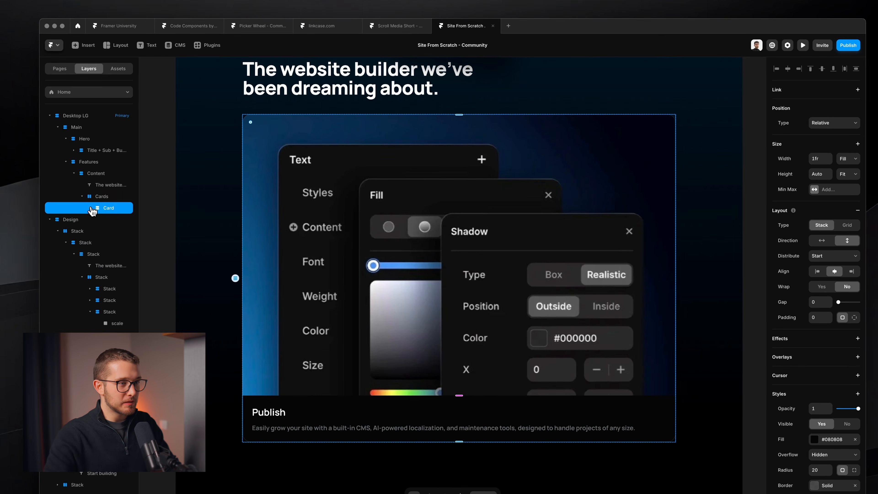
- Duplicate the card twice within the Cards stack to make a row of three cards
click(136, 200)
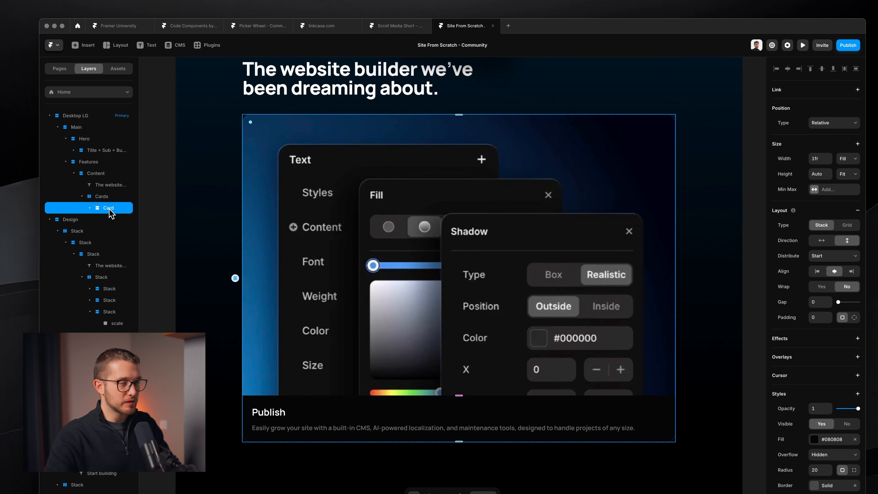
key(ctrl+d)
key(ctrl+d)
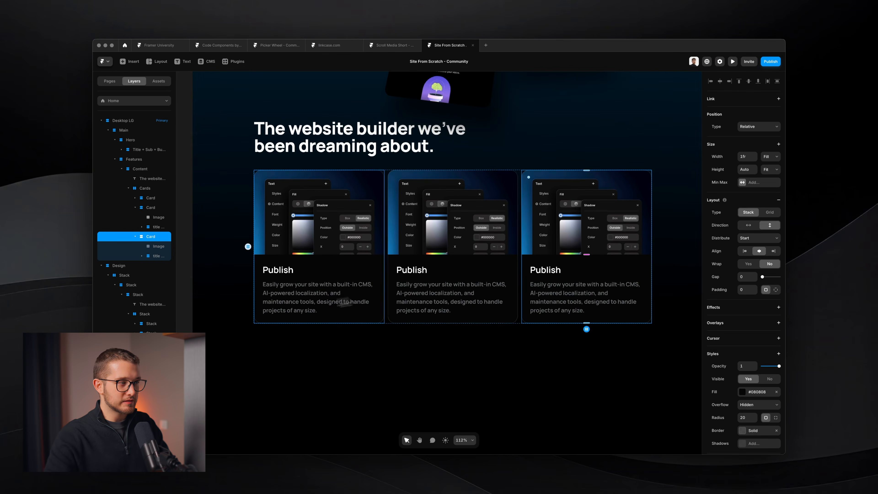
click(221, 295)
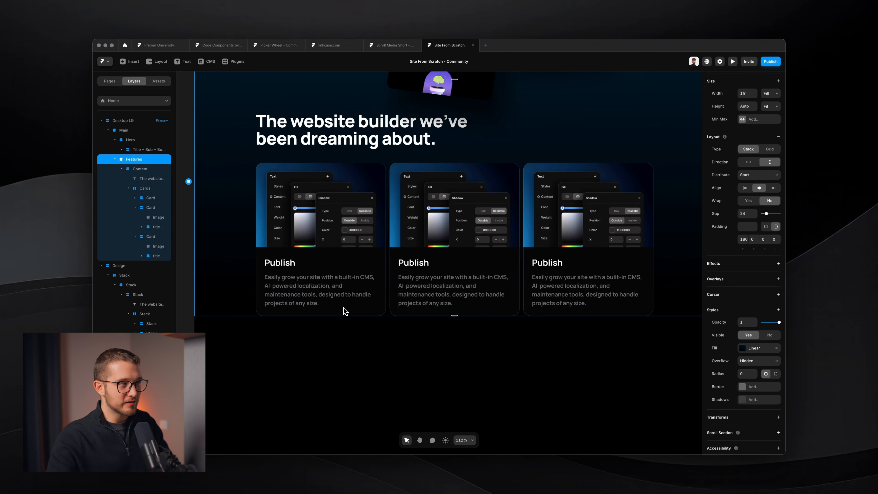
scroll(343, 306, up, 2)
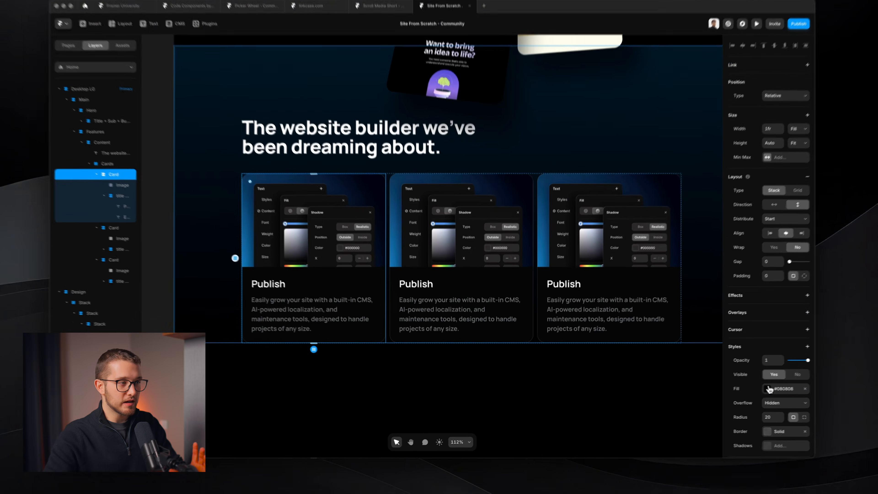
- Try a #E87474 fill on the first card
click(746, 392)
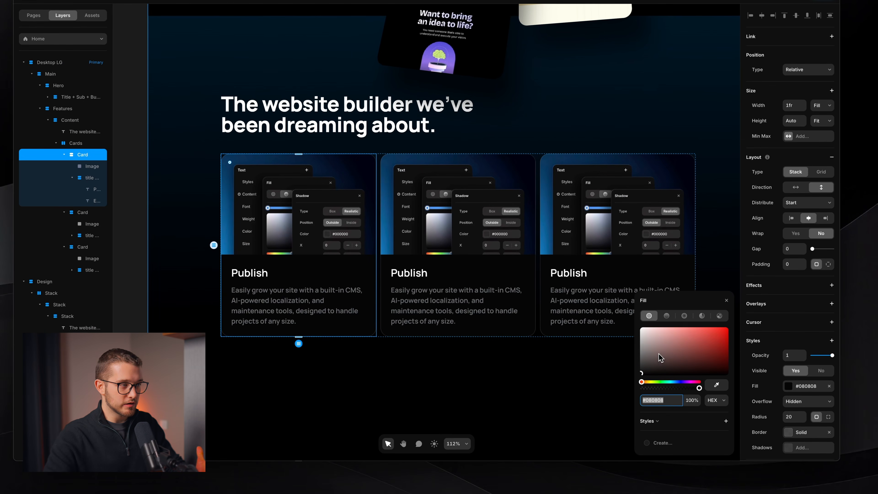
drag(662, 353, 684, 332)
key(super)
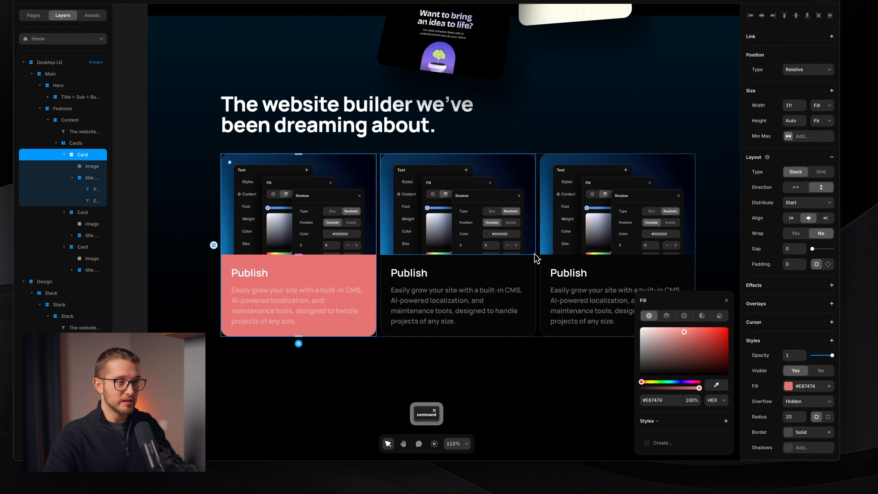
- Try recolouring the fill of the second and third cards together, and undo the fill changes on all cards
click(536, 260)
shift+click(544, 261)
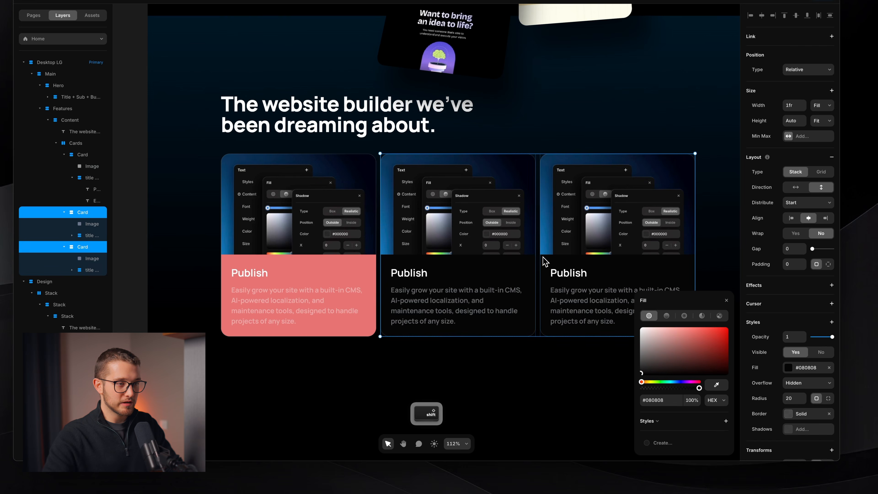
drag(696, 348, 712, 359)
key(super+z)
key(super+z)
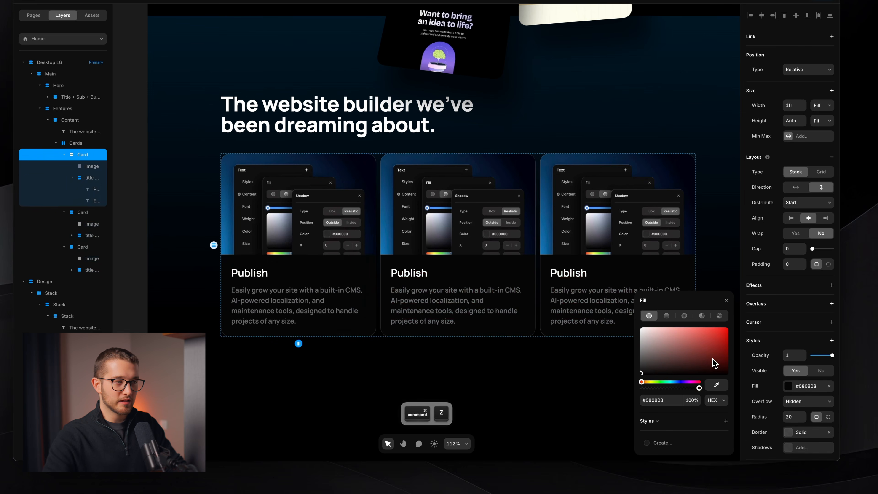
click(462, 318)
click(467, 375)
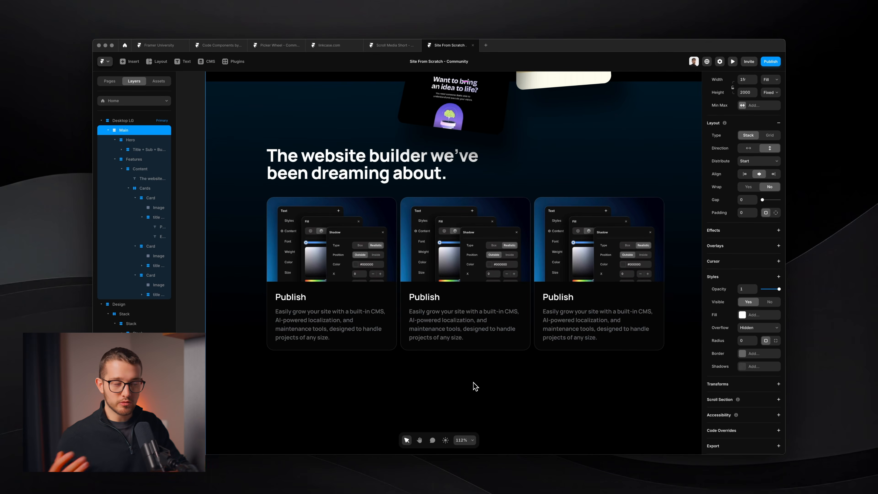
- Convert the first card into a component named Card and return to the Home page
super+click(373, 293)
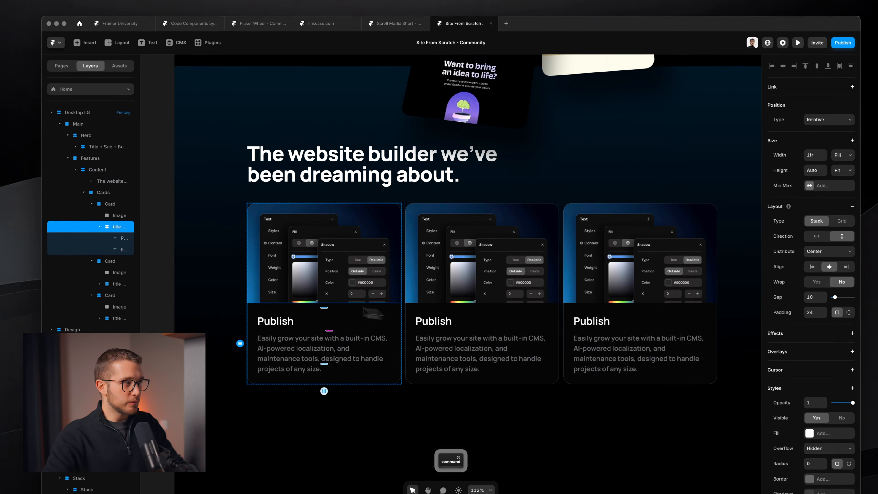
click(98, 204)
click(108, 207)
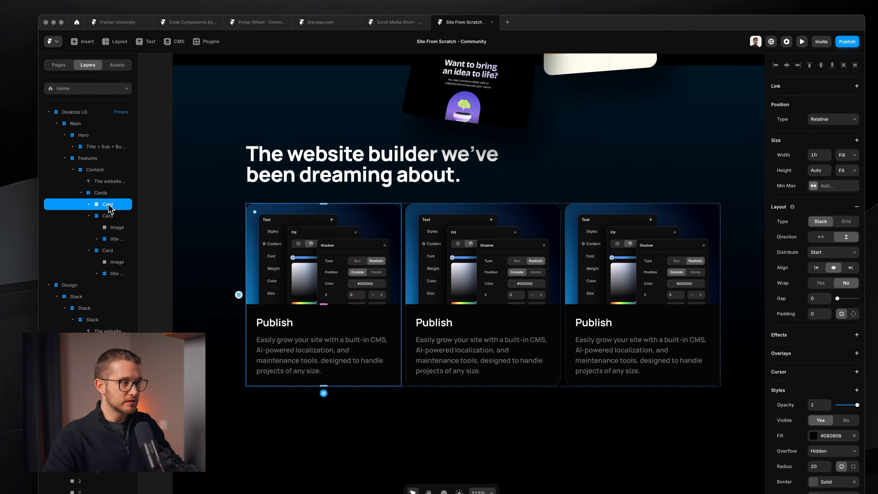
right_click(332, 324)
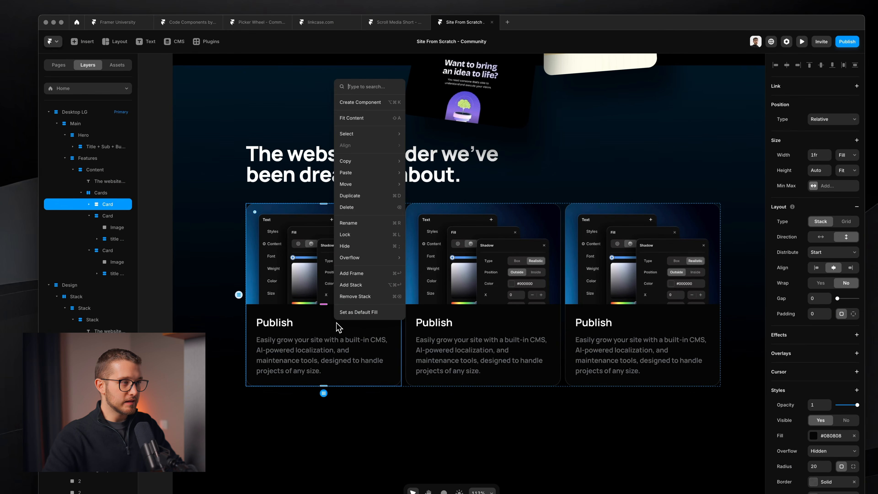
click(385, 108)
key(Return)
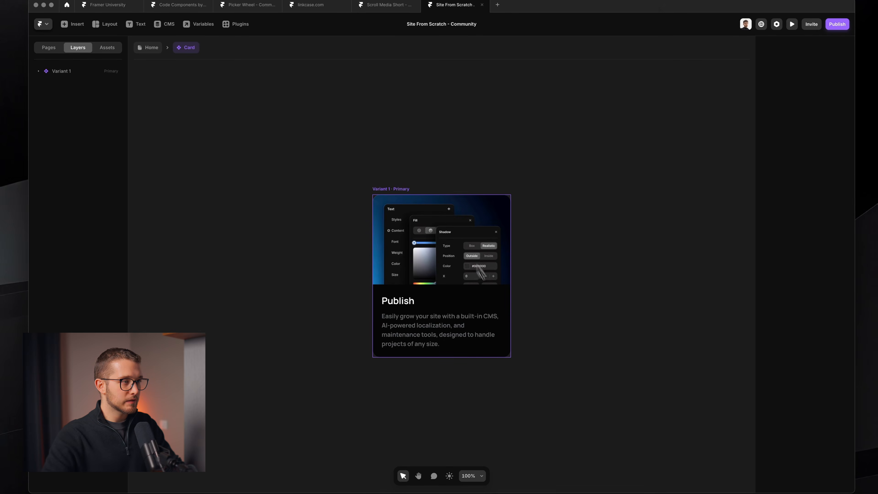
click(363, 169)
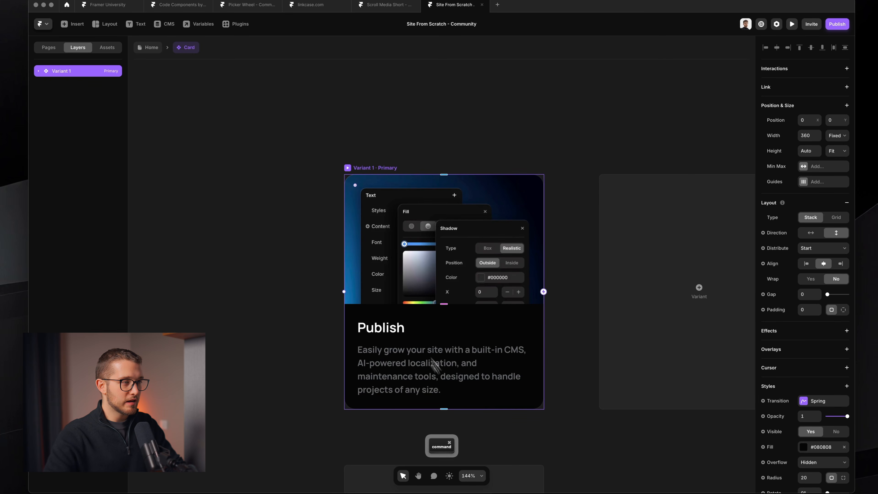
click(363, 145)
click(148, 47)
- Delete the two remaining non-component cards from the Cards stack
click(431, 282)
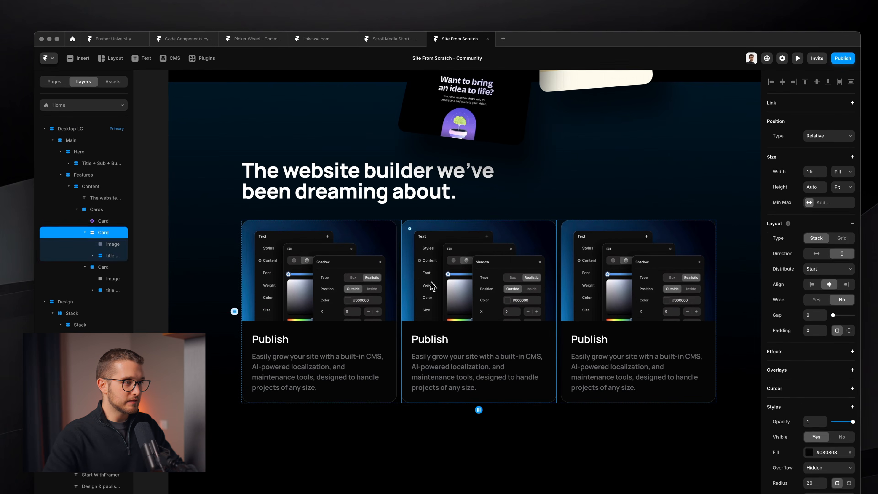
shift+click(624, 253)
key(Delete)
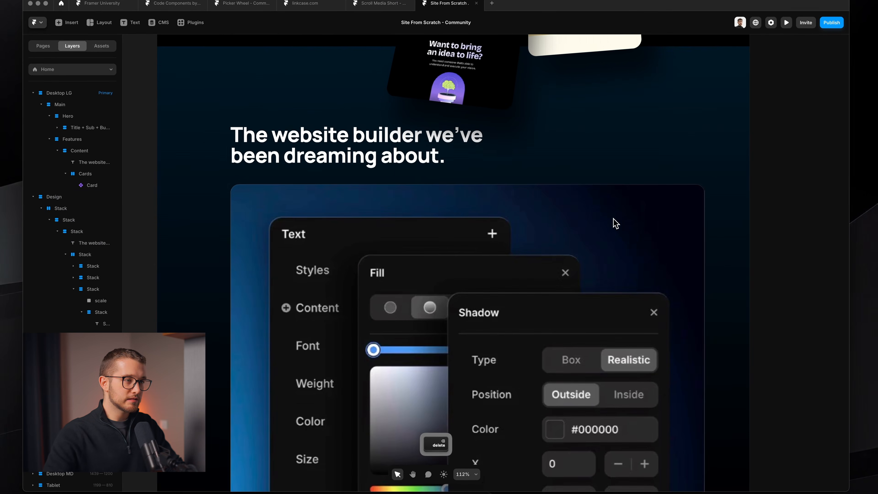
- Duplicate the Card component instance twice so the Cards stack holds three instances
click(615, 223)
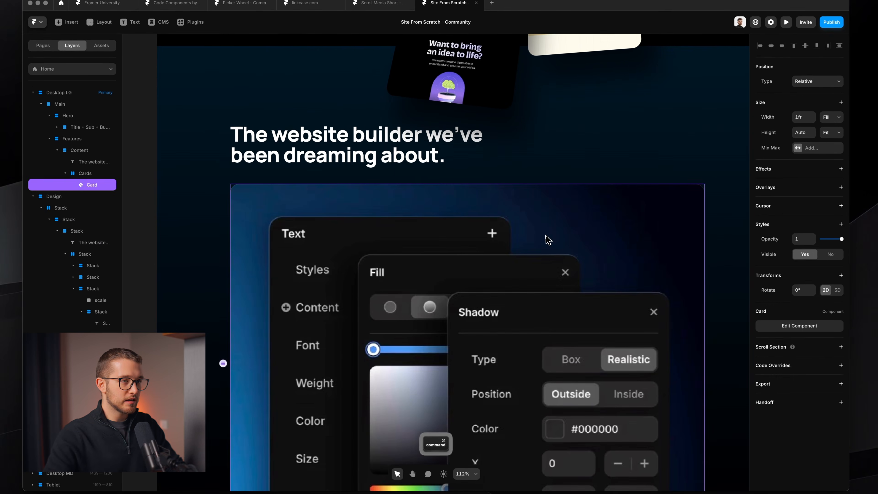
key(super+d)
key(super+d)
click(460, 262)
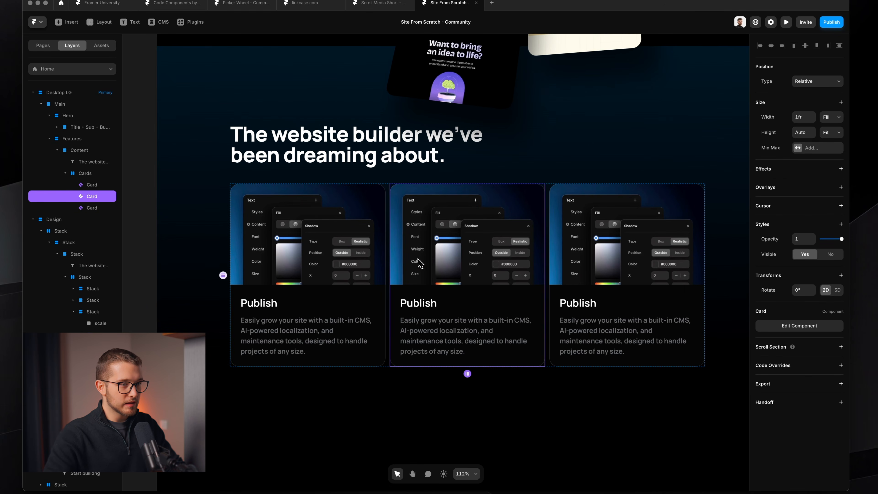
click(356, 273)
click(431, 304)
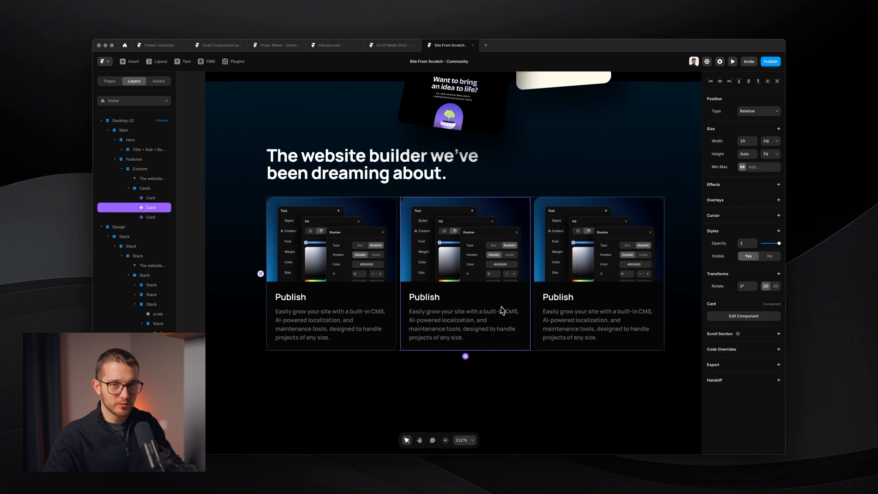
- Open the Card component for editing and replace its "Publish" title with "Asd"
double_click(502, 306)
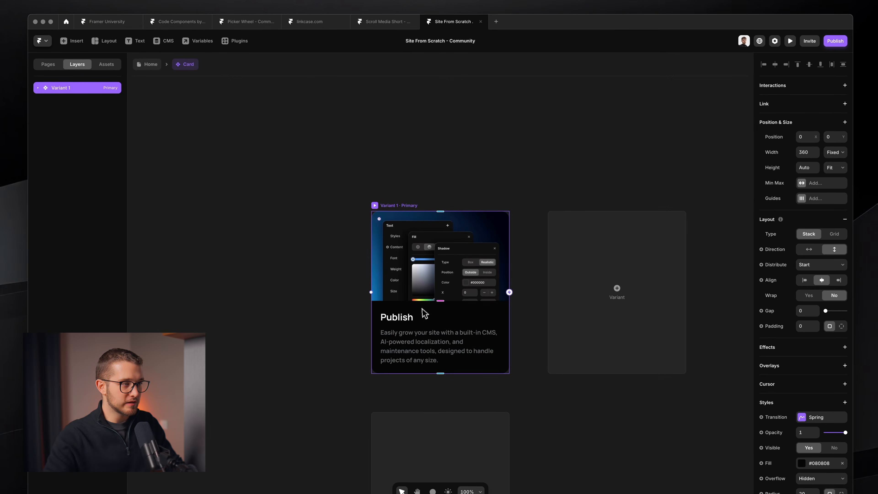
super+click(402, 319)
click(356, 197)
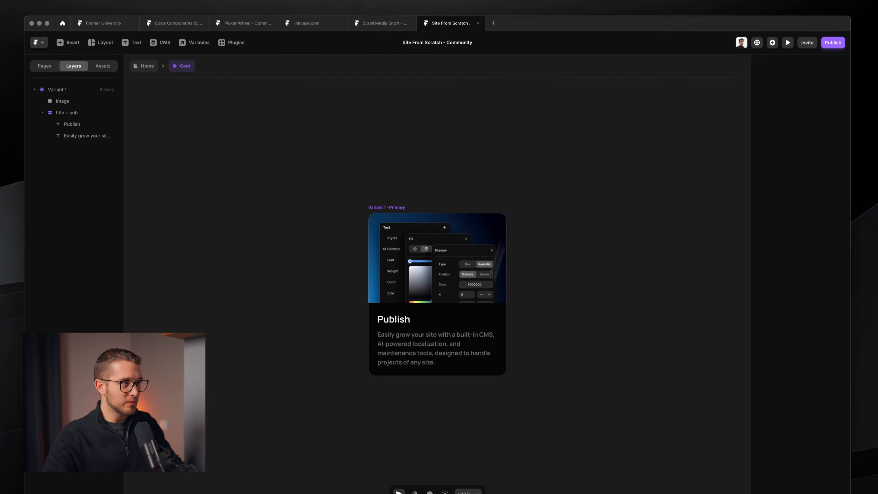
super+click(395, 321)
double_click(400, 316)
key(super+c)
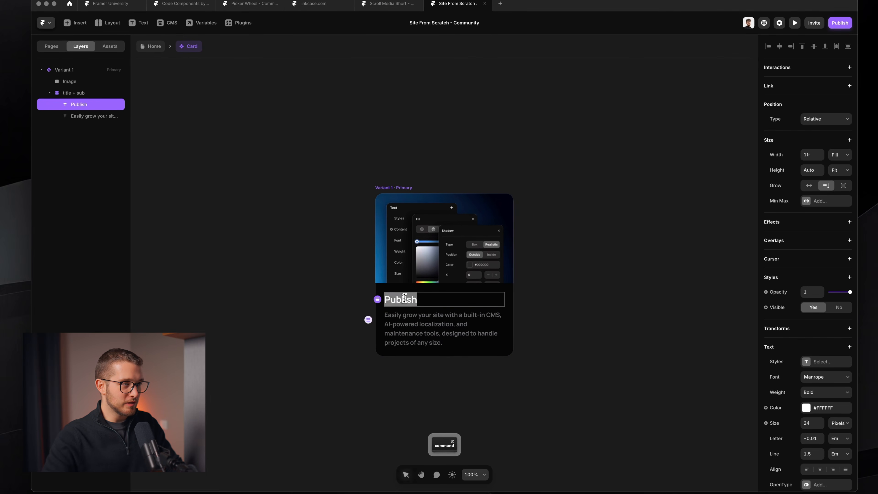
text(Asd)
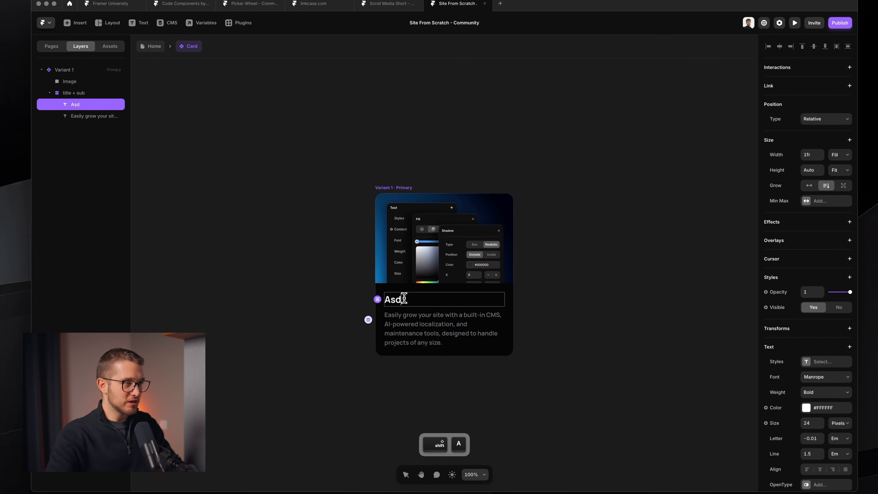
- Go back to the Home page, then reopen the Card component and set its title text to "Publish"
key(Escape)
click(154, 46)
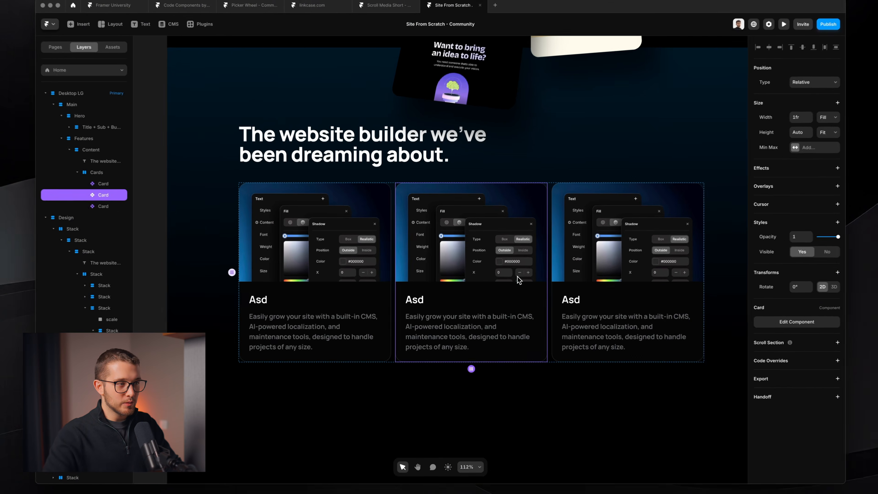
double_click(504, 278)
super+click(389, 299)
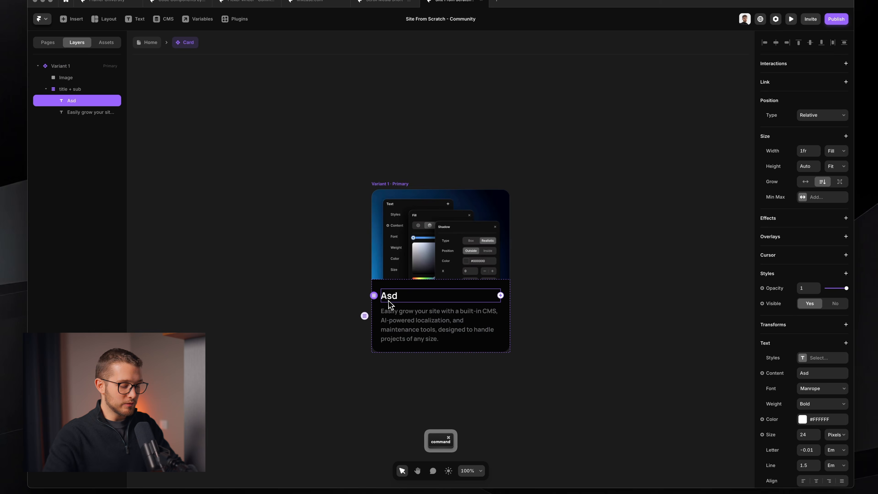
key(super+v)
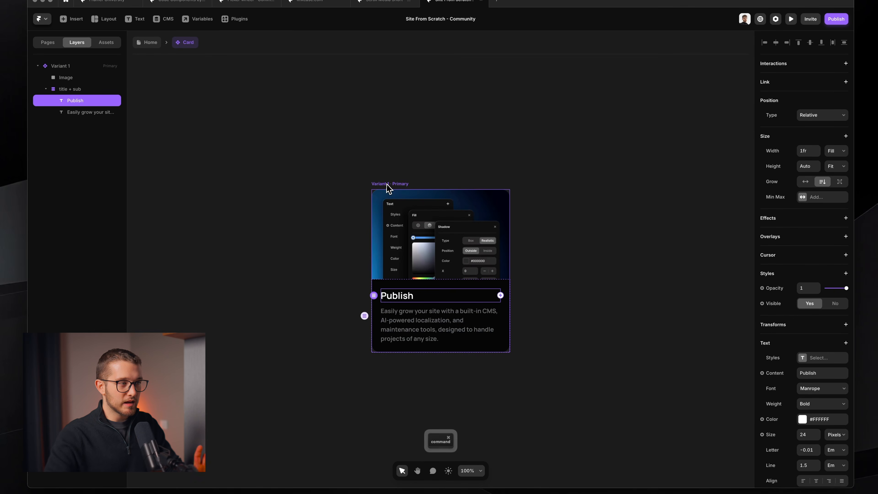
- Create a component variable named Image for the fill of the Card's image layer
scroll(387, 187, up, 5)
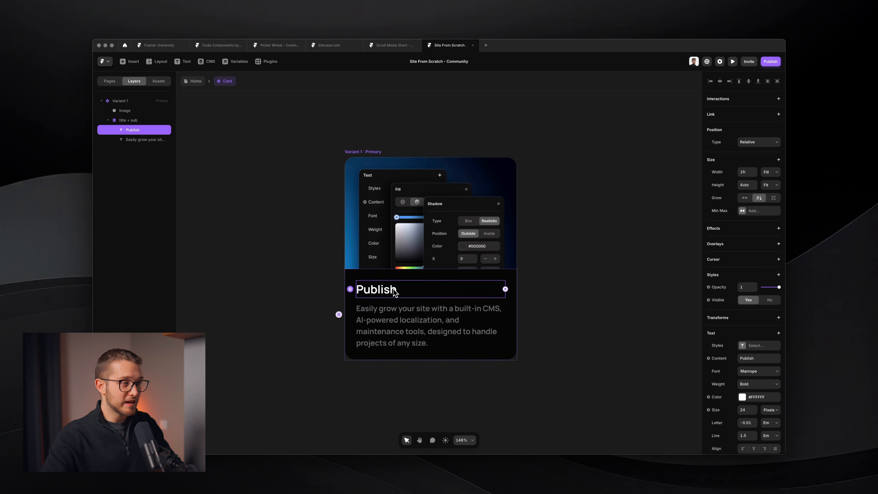
click(401, 224)
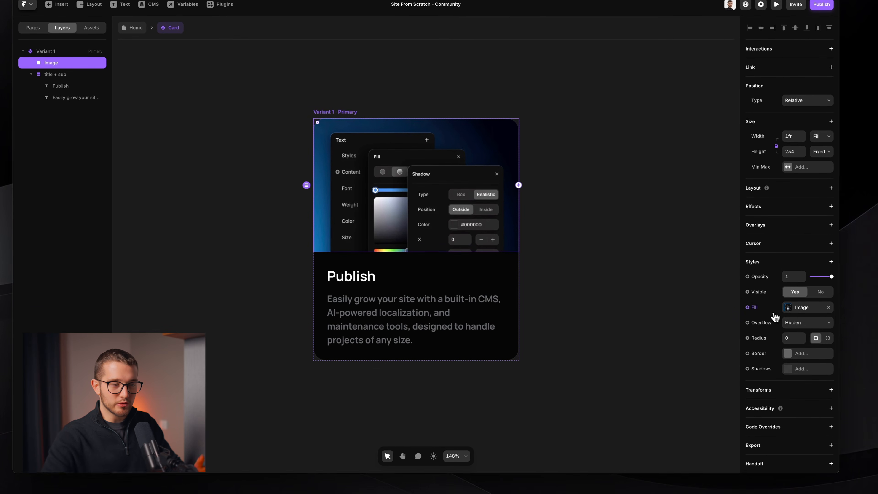
click(801, 312)
click(800, 312)
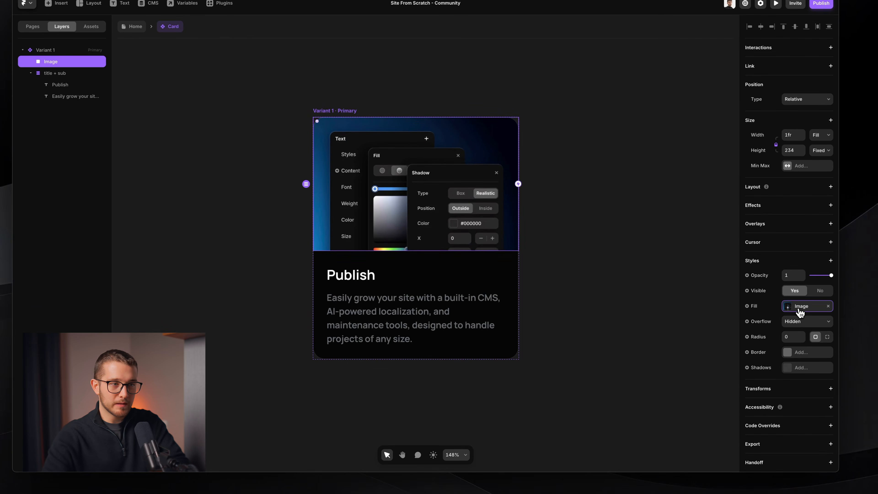
click(748, 308)
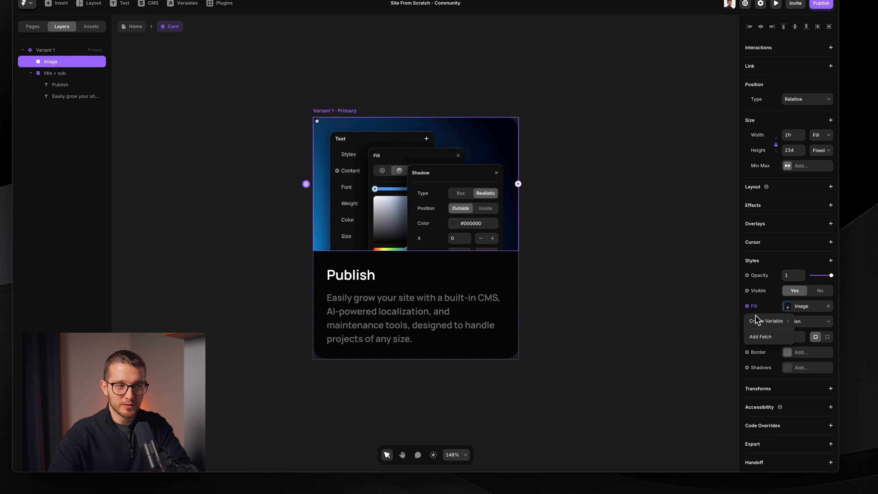
mouse_move(756, 321)
click(723, 333)
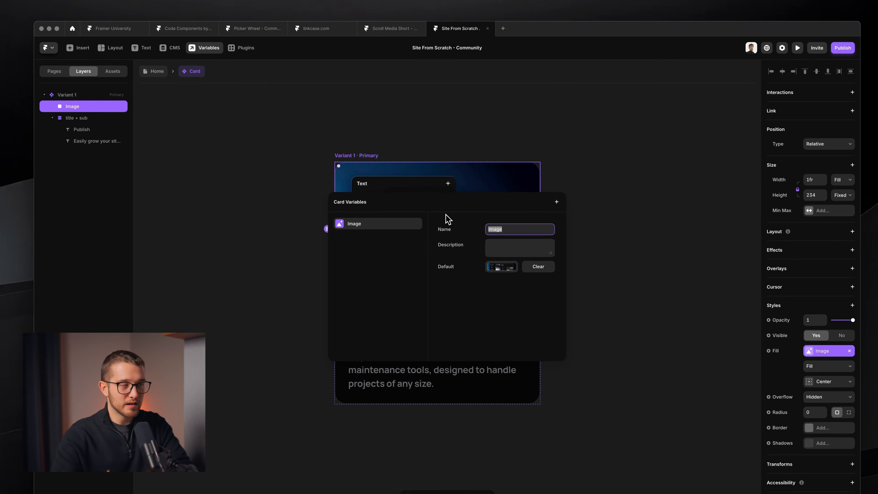
click(465, 124)
- Return to the Home page and inspect the Image property of the middle card instance
click(155, 72)
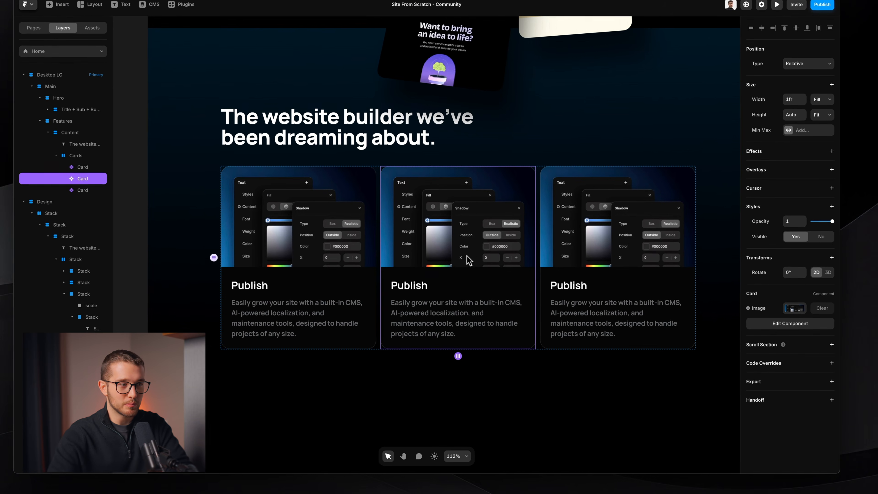
click(794, 307)
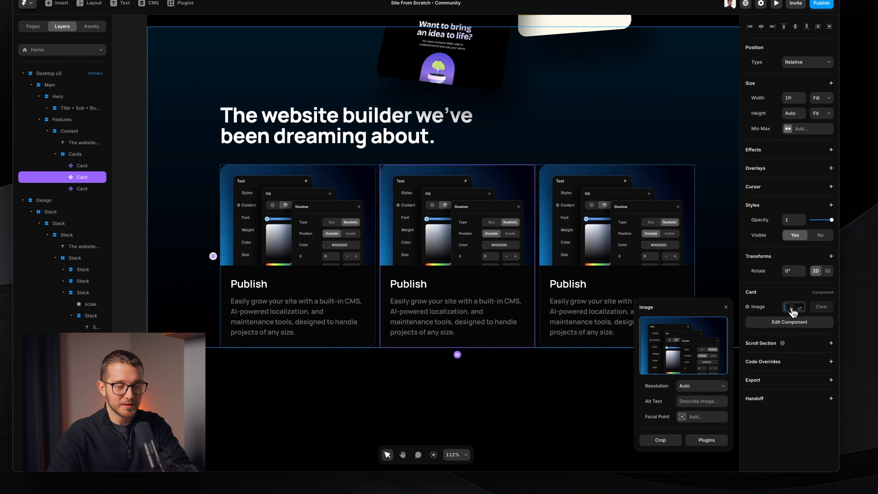
click(720, 307)
- Reopen the Card component and create a variable named Title for the content of the "Publish" text
double_click(486, 267)
key(alt)
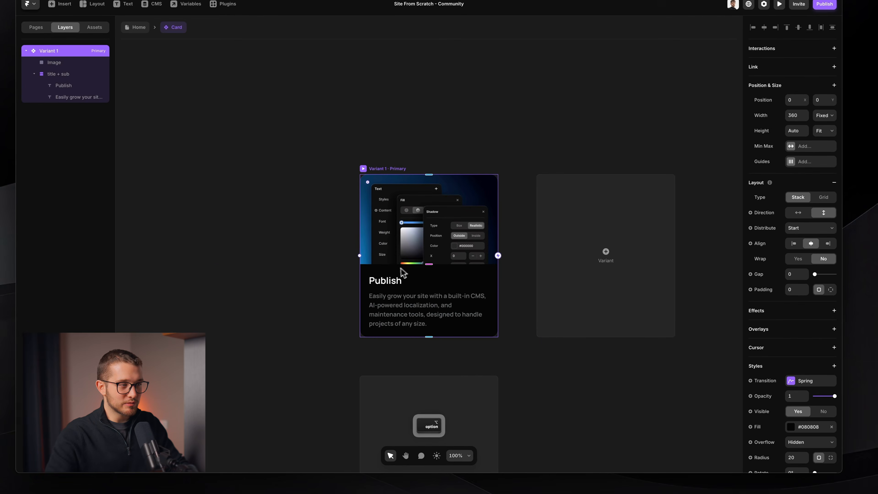
click(390, 280)
scroll(391, 281, up, 5)
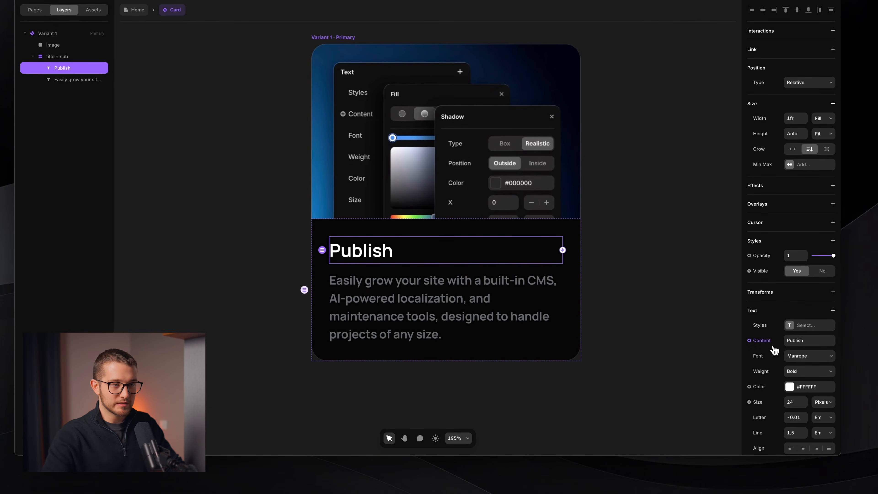
click(772, 345)
mouse_move(760, 358)
click(732, 359)
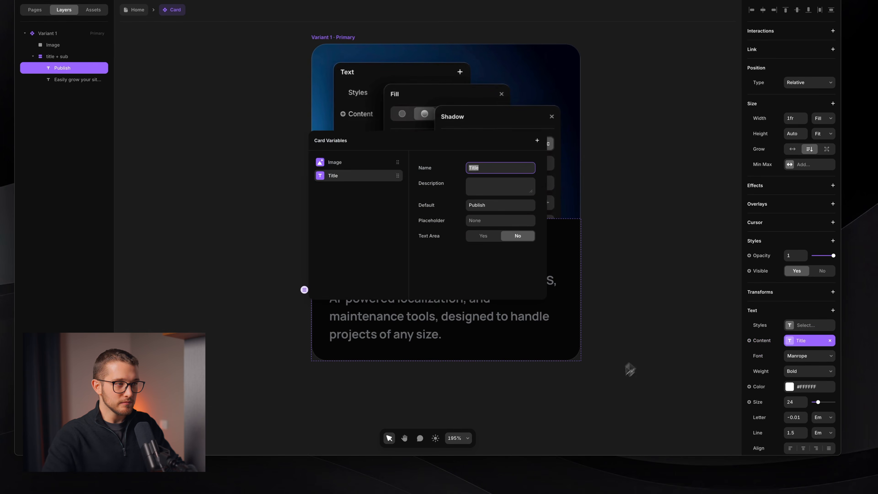
click(613, 398)
- Create a variable named Subtitle for the content of the Card's description text
click(451, 328)
click(767, 344)
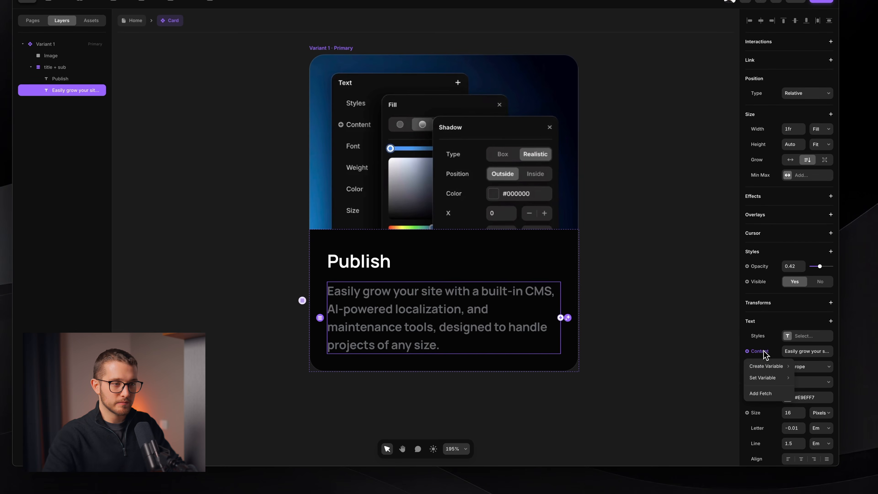
mouse_move(766, 366)
click(723, 366)
text(S)
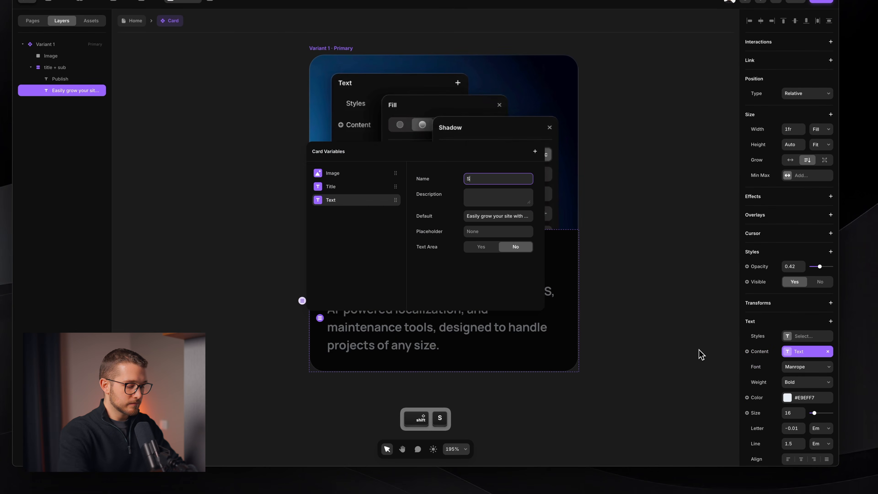
text(ubtitle)
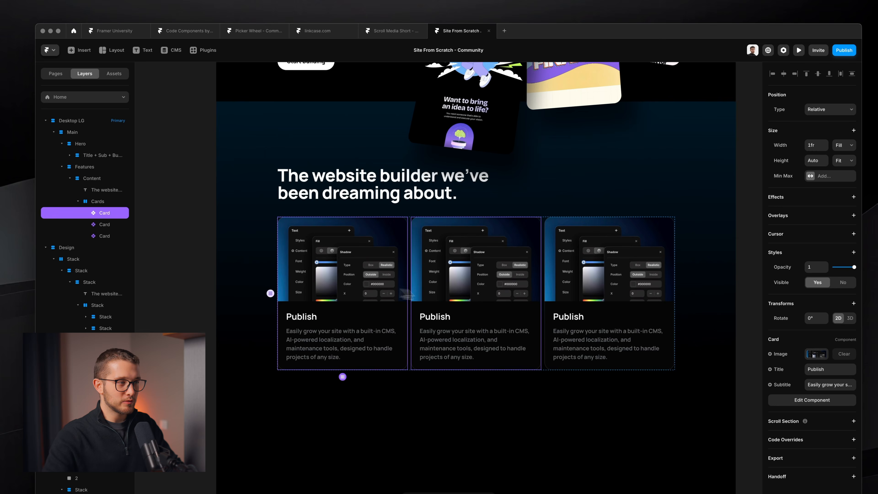
- Copy the first card's title from the reference design and set the first Card instance's Title to "Design"
click(428, 298)
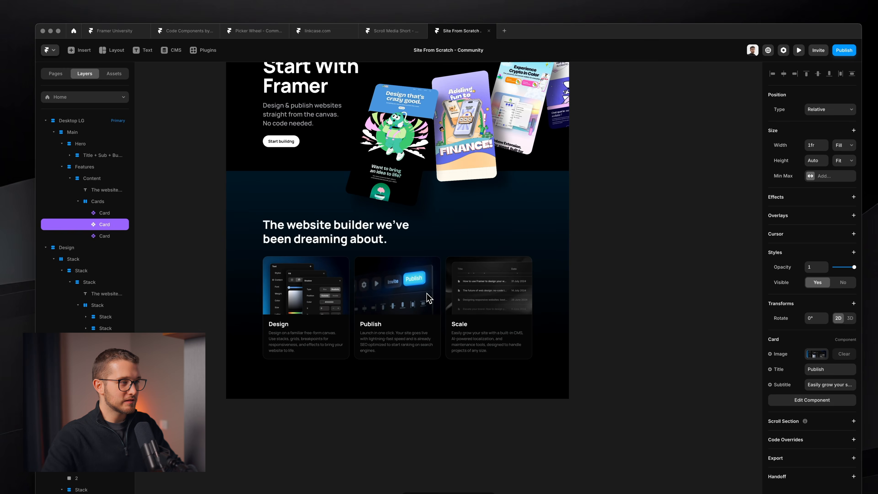
key(super)
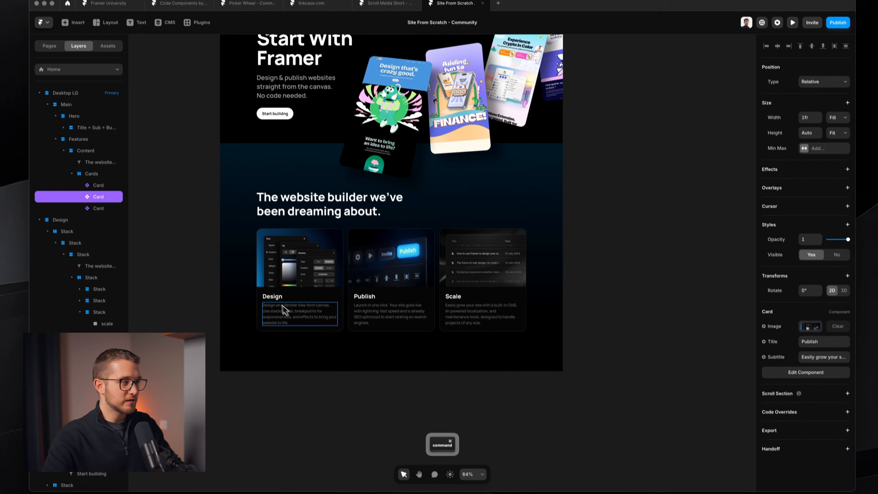
key(super+c)
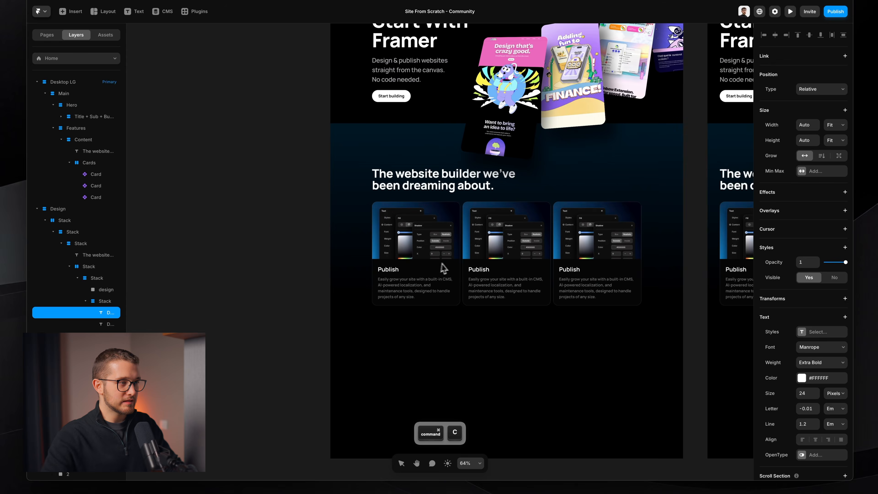
click(428, 262)
click(815, 331)
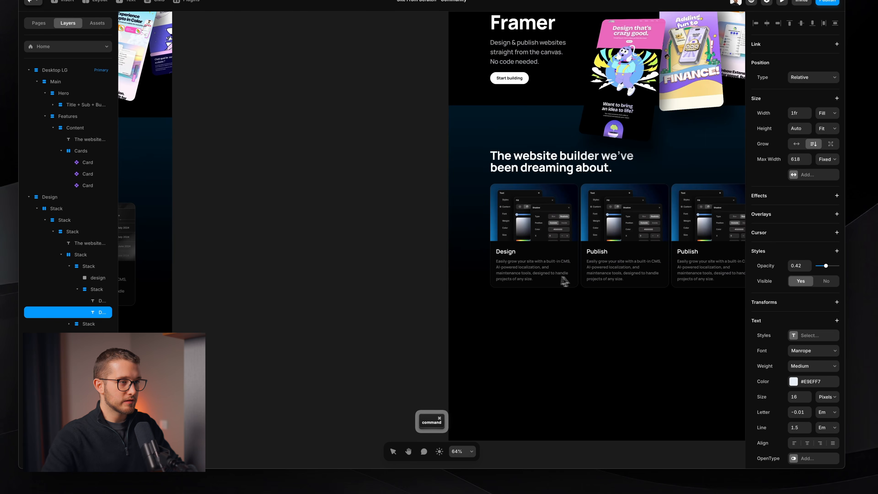
- Set the first Card instance's Subtitle to the reference description beginning "Design on a familiar free-form canvas."
super+click(550, 272)
super+click(549, 269)
scroll(549, 269, up, 5)
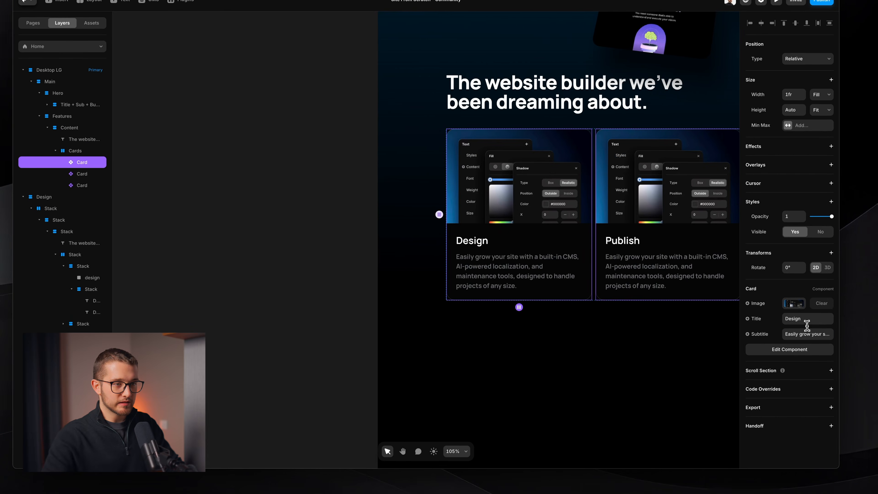
click(804, 334)
key(super+v)
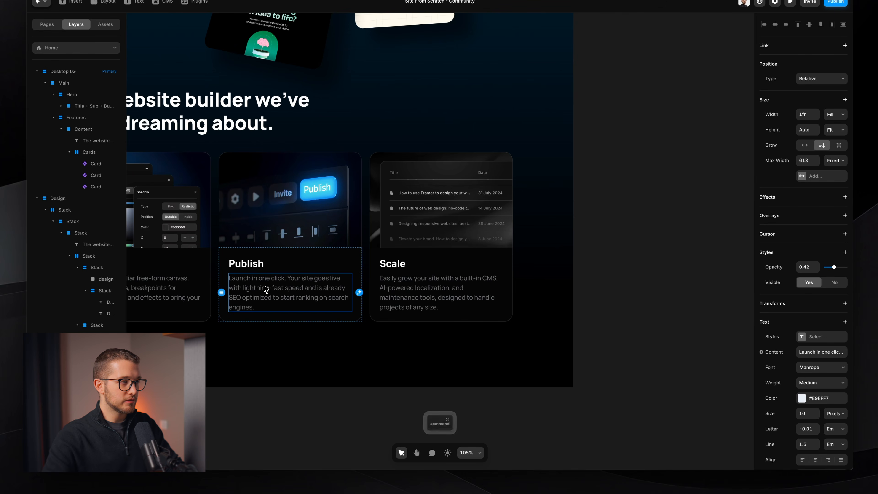
- Set the middle card's Subtitle to the reference text beginning "Launch in one click." and the third card's Title to "Scale"
double_click(264, 285)
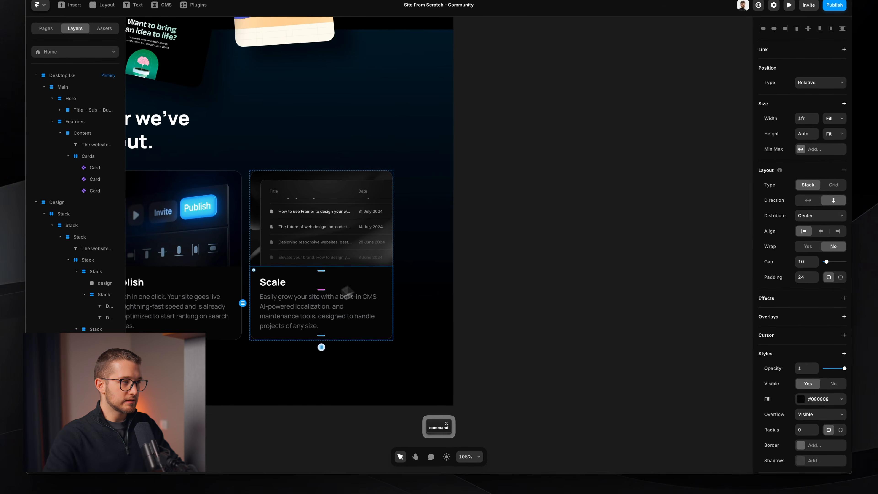
double_click(287, 298)
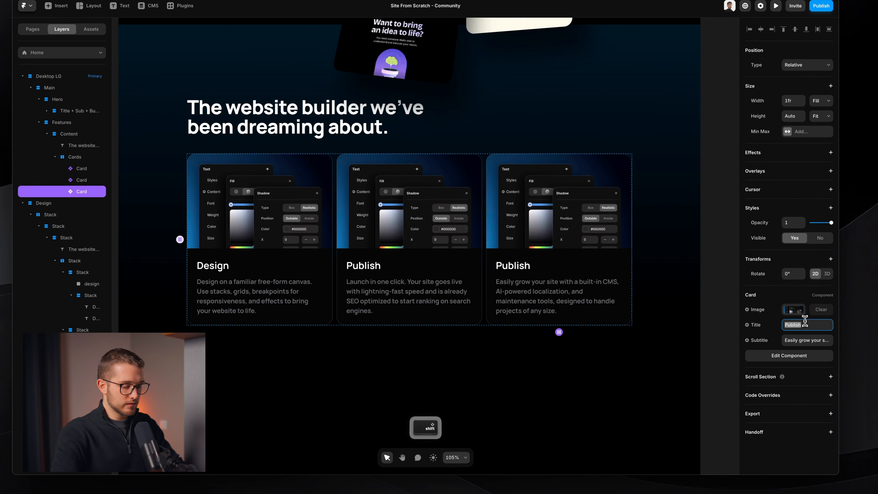
text(Scale)
key(Return)
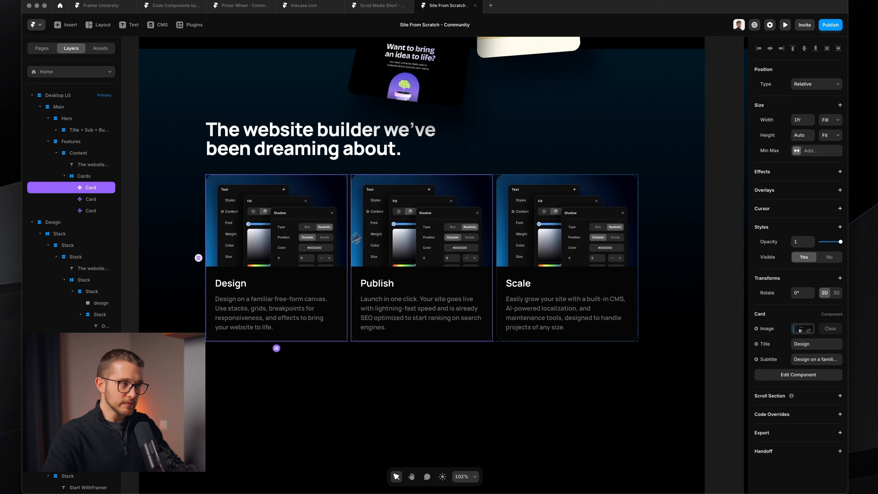
click(400, 227)
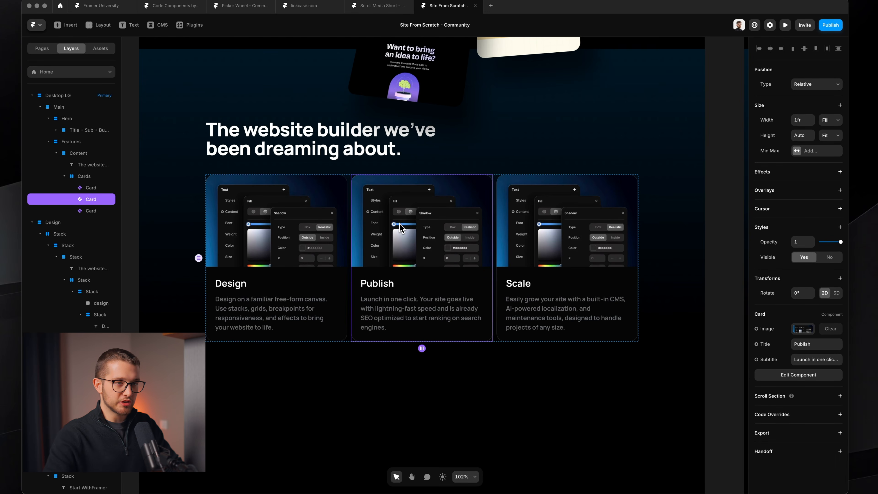
click(802, 329)
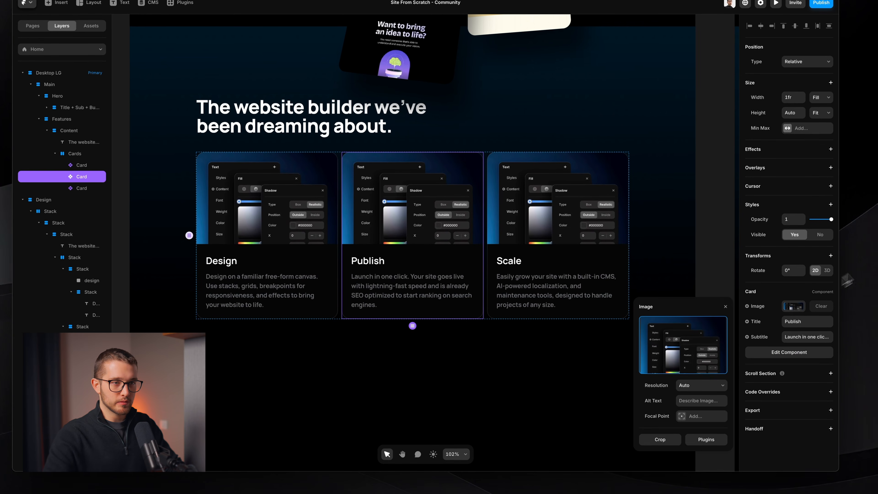
drag(689, 352, 689, 353)
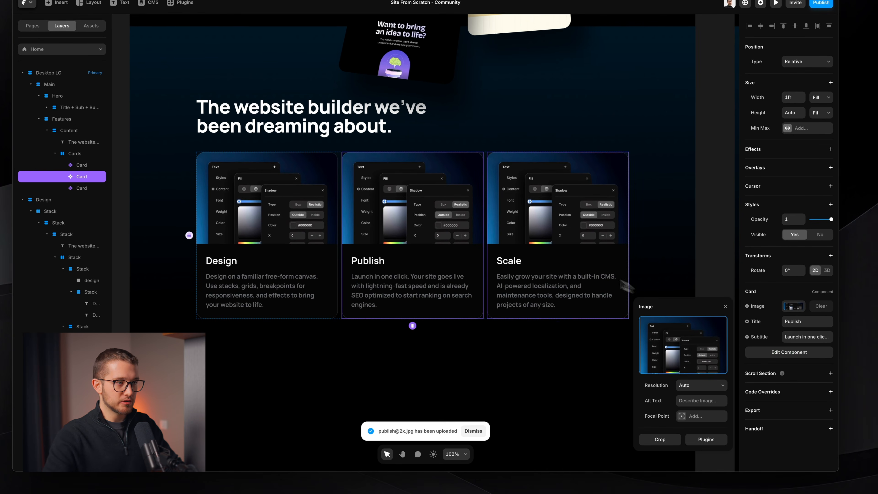
click(624, 285)
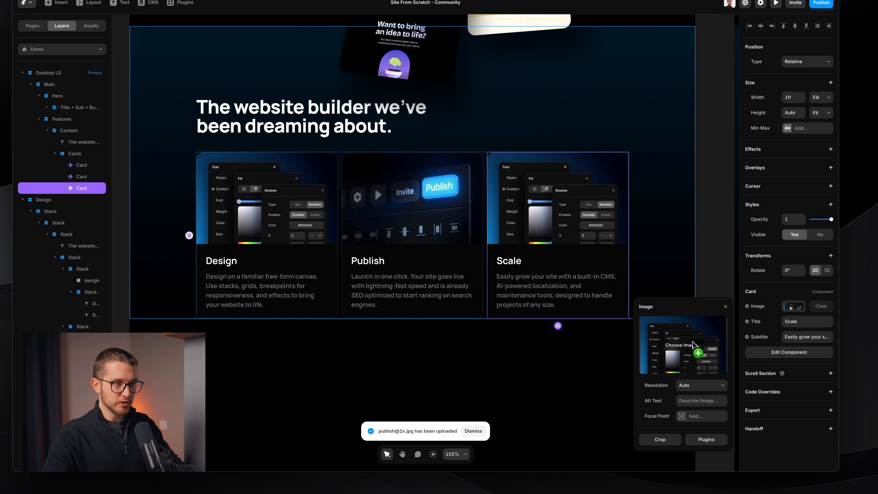
drag(692, 342, 692, 341)
click(587, 356)
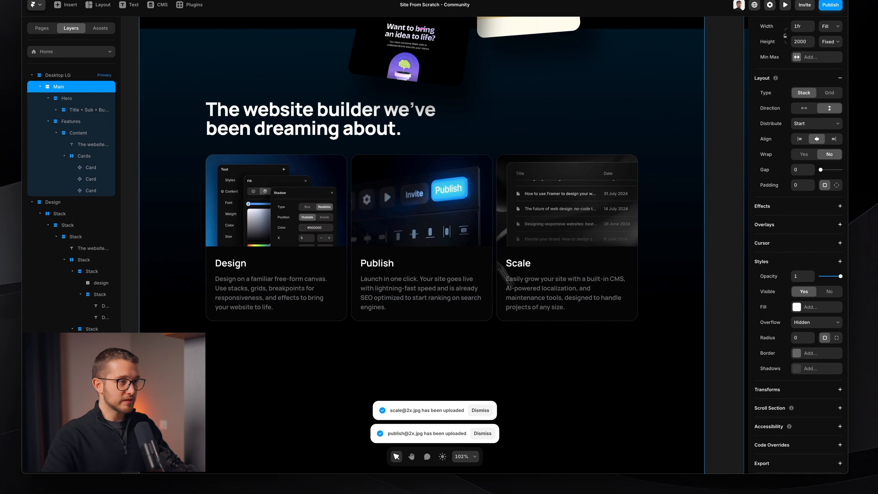
- Increase the gap between the three cards in the Cards stack
super+click(495, 232)
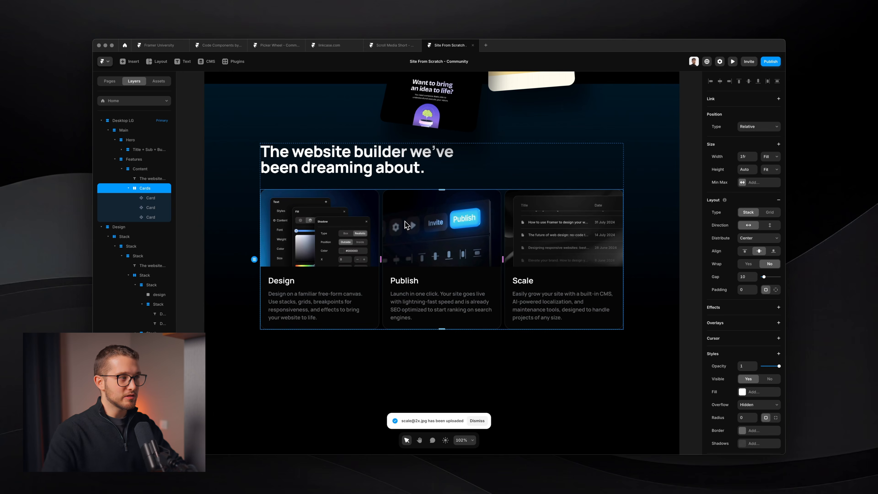
scroll(745, 358, down, 1)
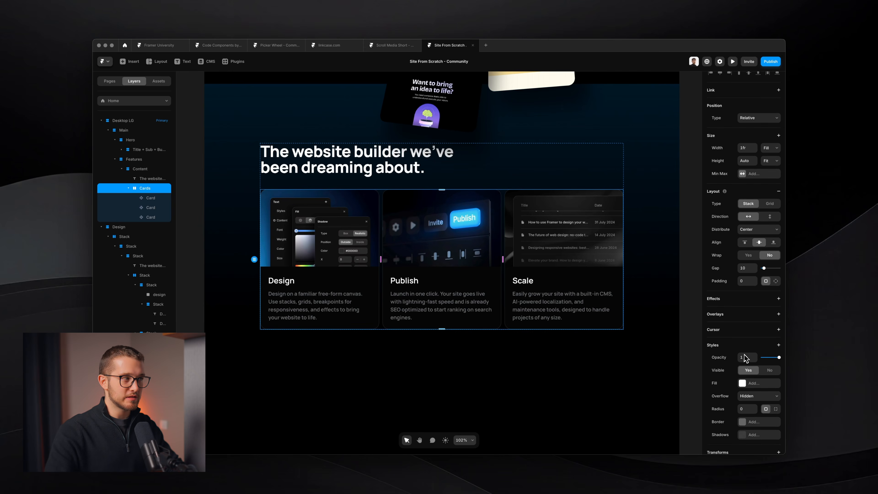
scroll(744, 358, down, 3)
click(744, 220)
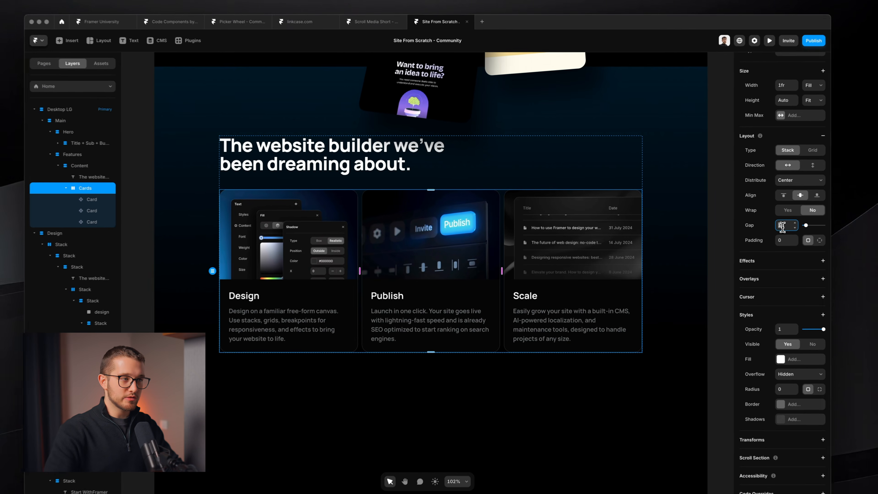
key(shift+Up)
key(shift+Up)
key(Down)
key(Down)
key(Down)
key(Down)
key(Down)
key(Down)
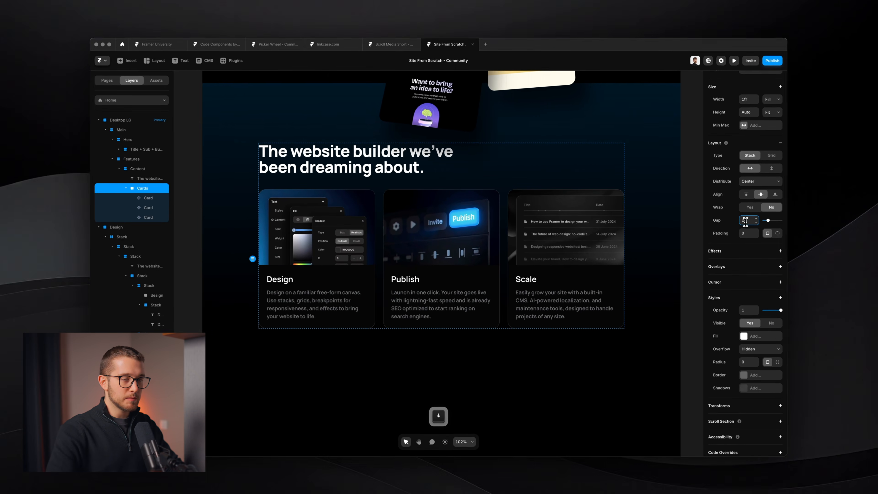
key(super+a)
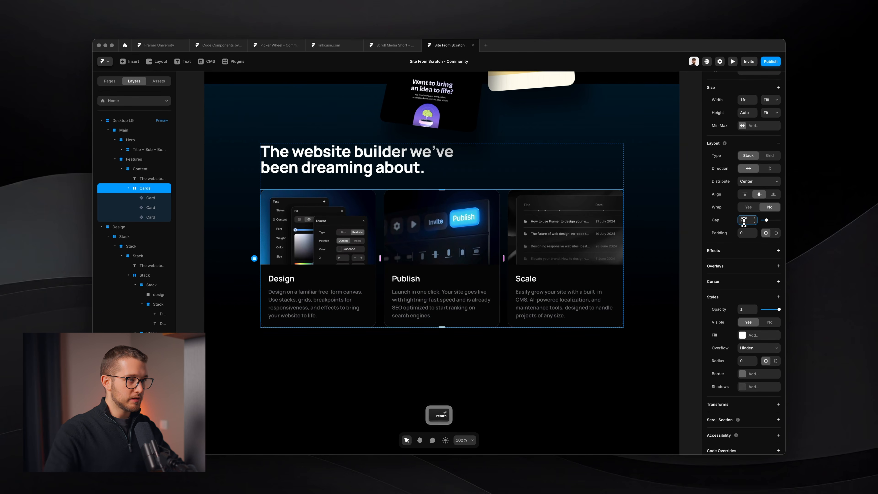
- Set the gap between the three cards in the Cards stack to 16
text(1)
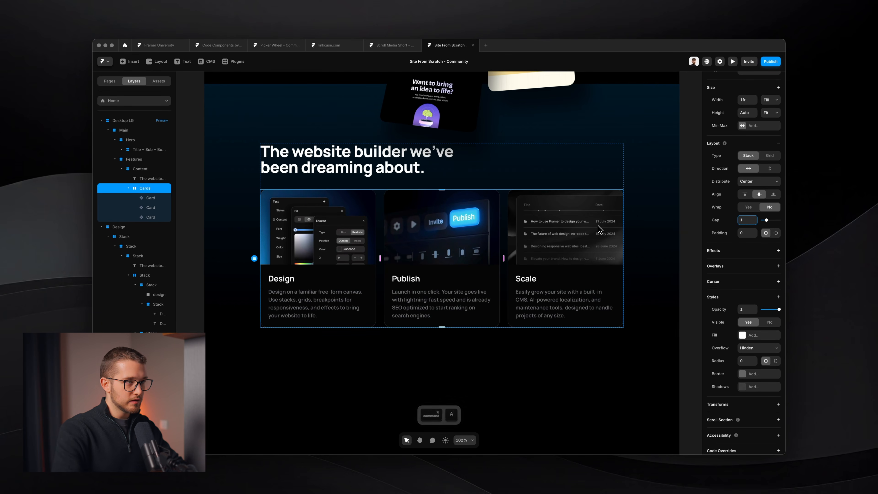
text(6)
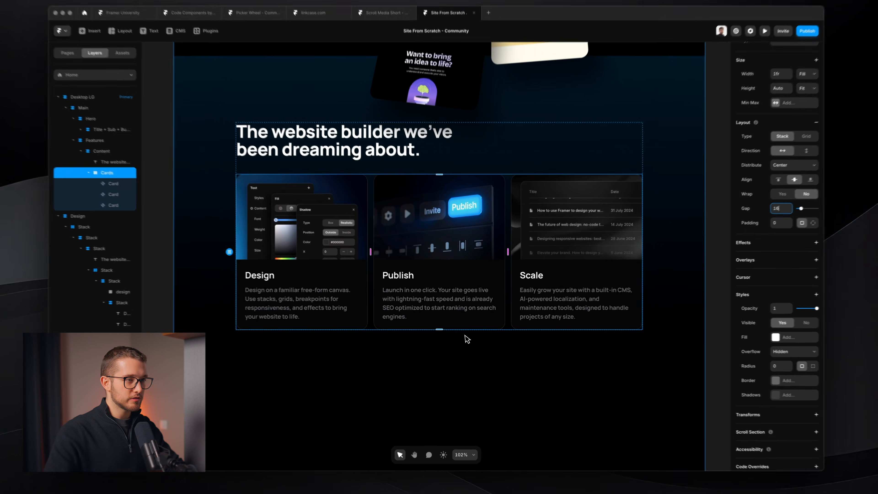
click(458, 376)
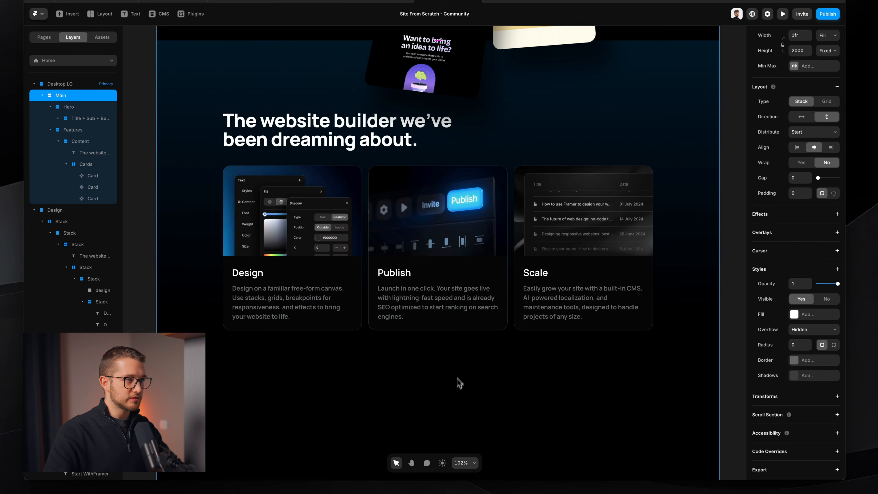
- Set the bottom padding of the Features section to 100
scroll(456, 377, down, 2)
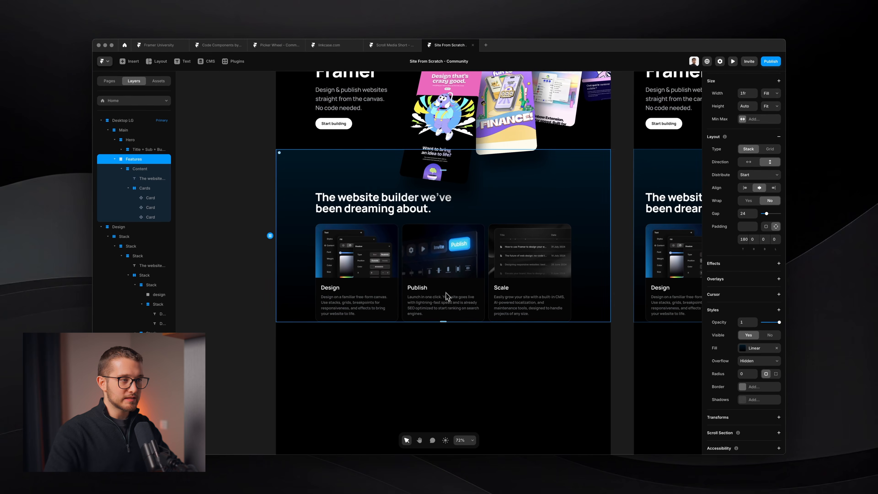
scroll(408, 255, up, 1)
click(763, 239)
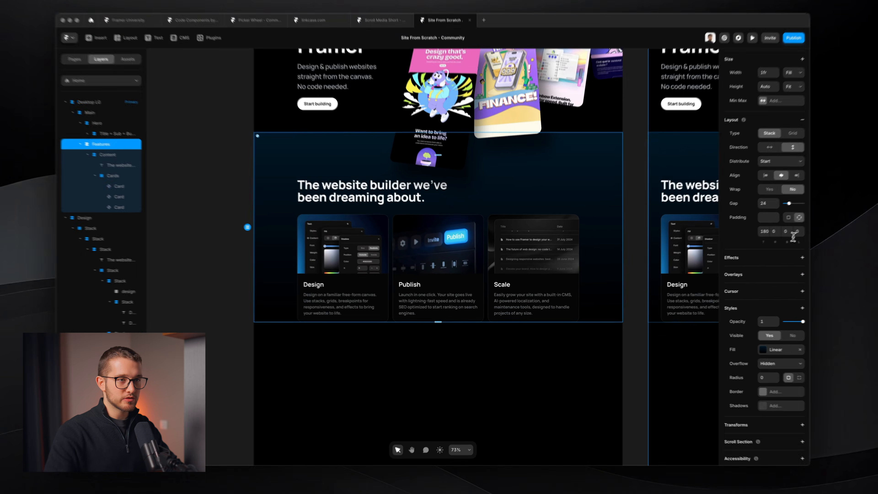
text(100)
key(Return)
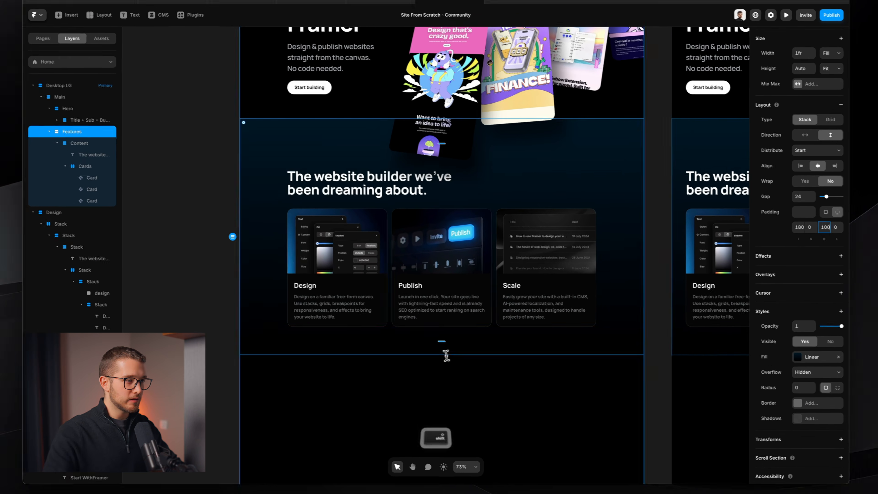
key(Escape)
- Change the Main stack's height from fixed to Fit so it follows its content
scroll(468, 357, down, 5)
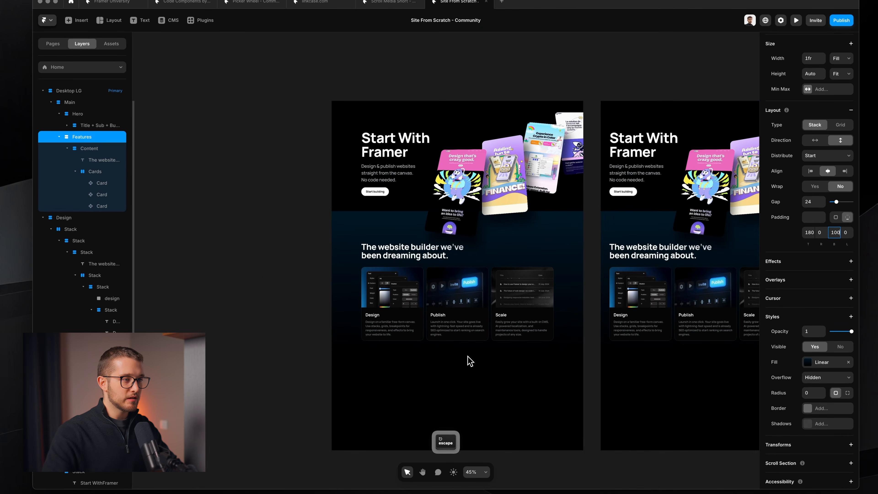
super+click(494, 386)
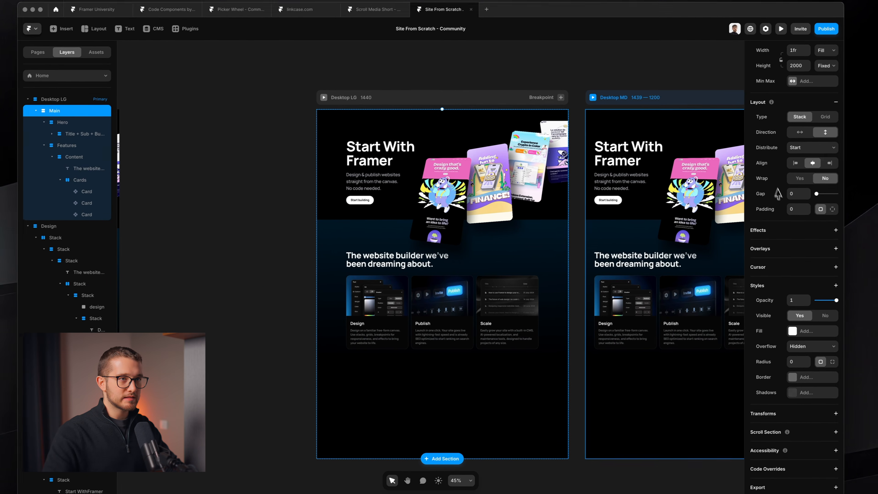
scroll(816, 152, up, 3)
click(816, 152)
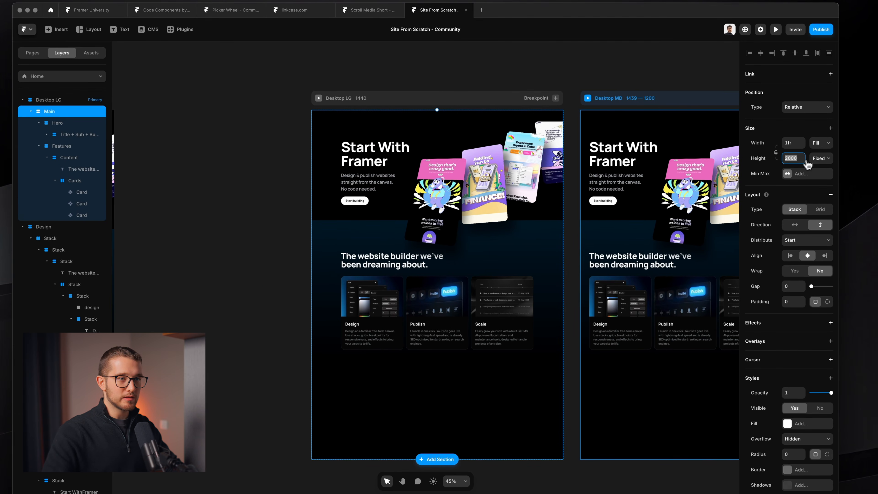
click(822, 182)
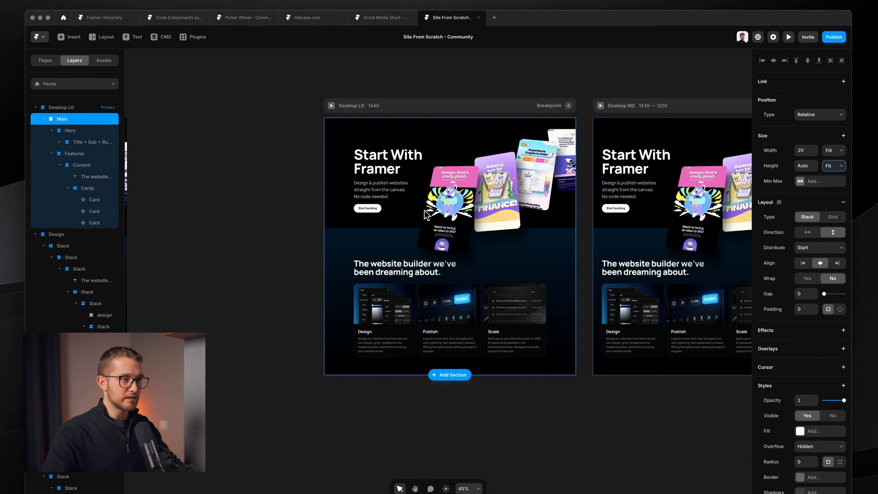
- Preview the page and widen the preview to about 2068 px to check the wide layout
key(super+p)
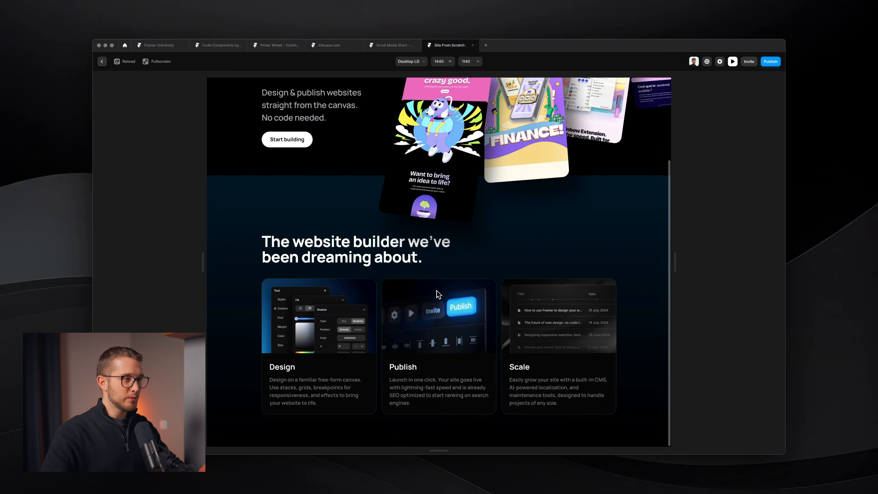
scroll(439, 294, up, 3)
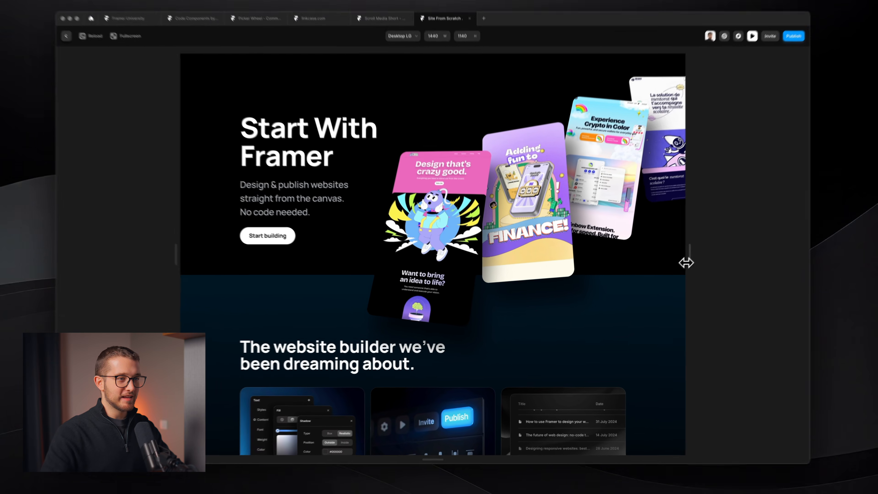
drag(675, 267, 776, 266)
scroll(640, 316, down, 3)
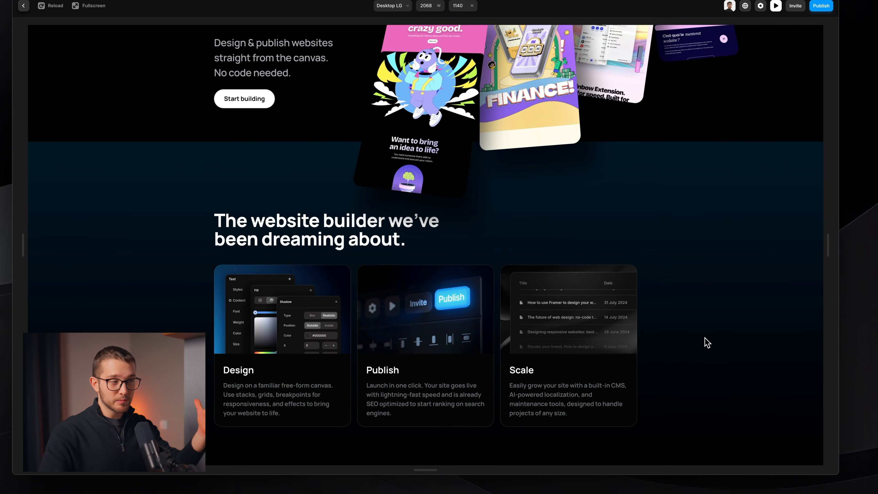
- Narrow the preview to about 738 px and examine the side margins of the Features heading and cards, then return to the canvas
drag(828, 240, 570, 261)
scroll(645, 261, up, 4)
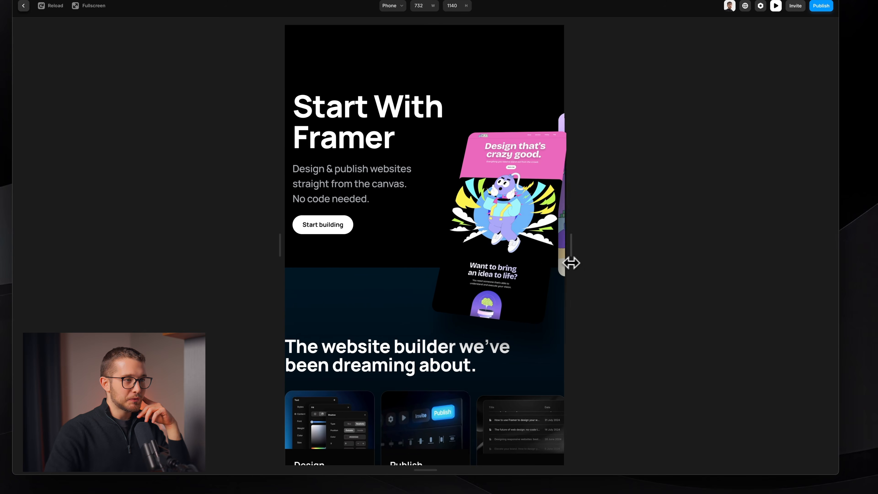
scroll(494, 337, down, 3)
scroll(495, 341, up, 3)
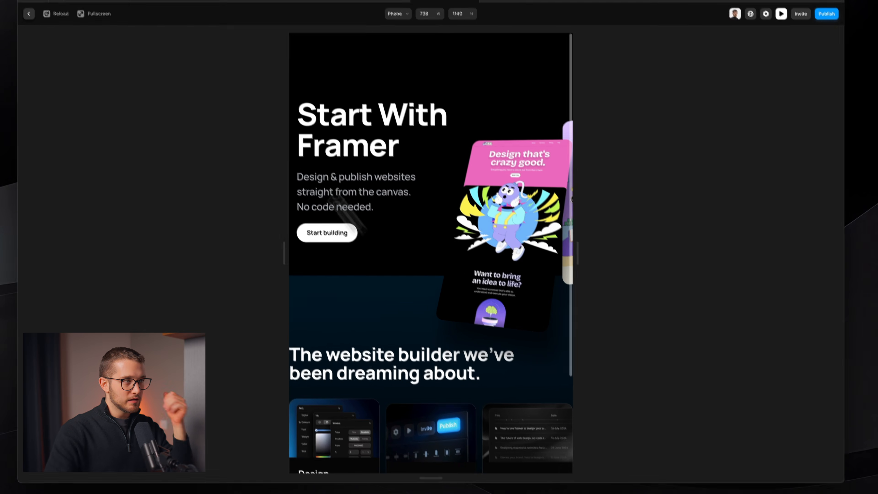
scroll(410, 266, down, 3)
key(shift+super+4)
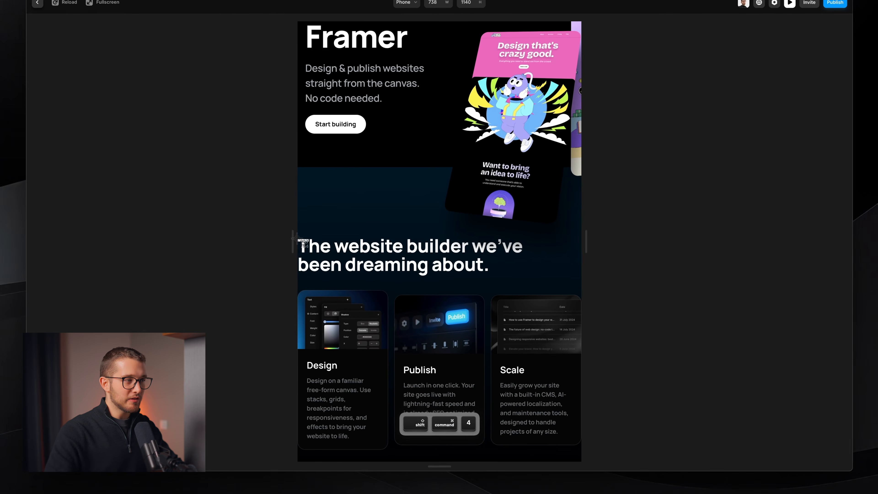
drag(297, 249, 316, 316)
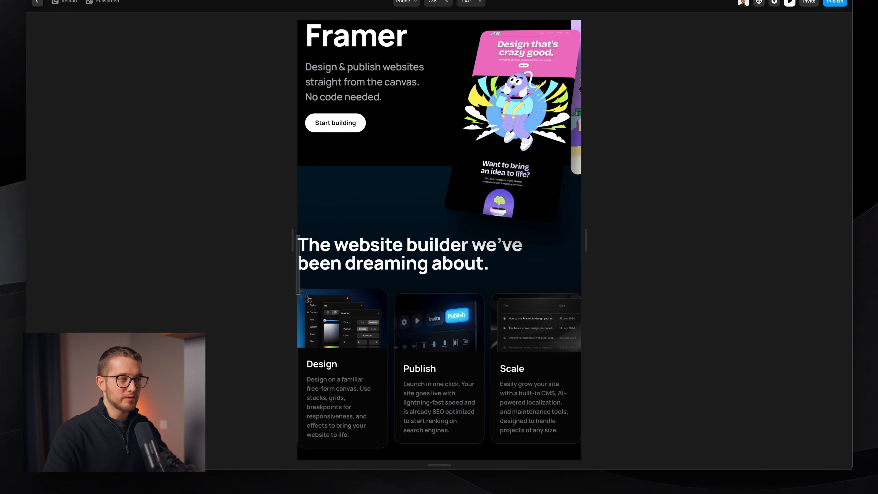
key(Escape)
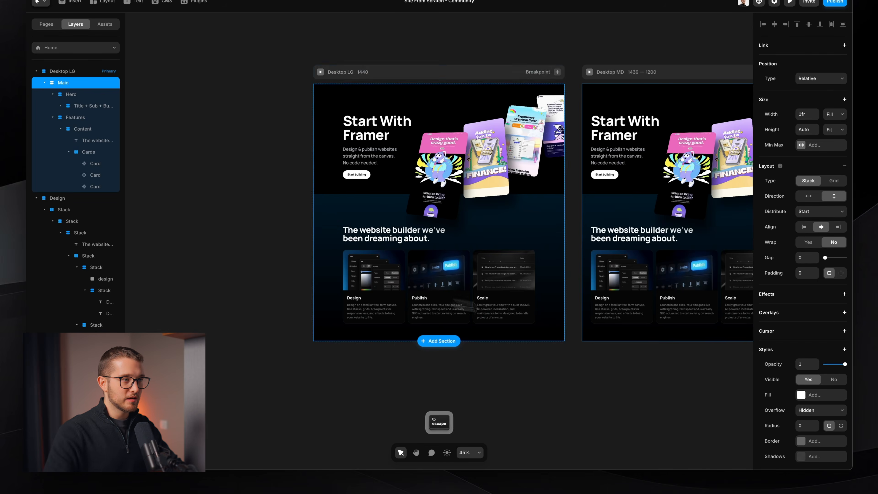
- Set the right and left padding of the Features section to 20 each
scroll(513, 314, down, 2)
scroll(395, 233, up, 5)
super+click(332, 232)
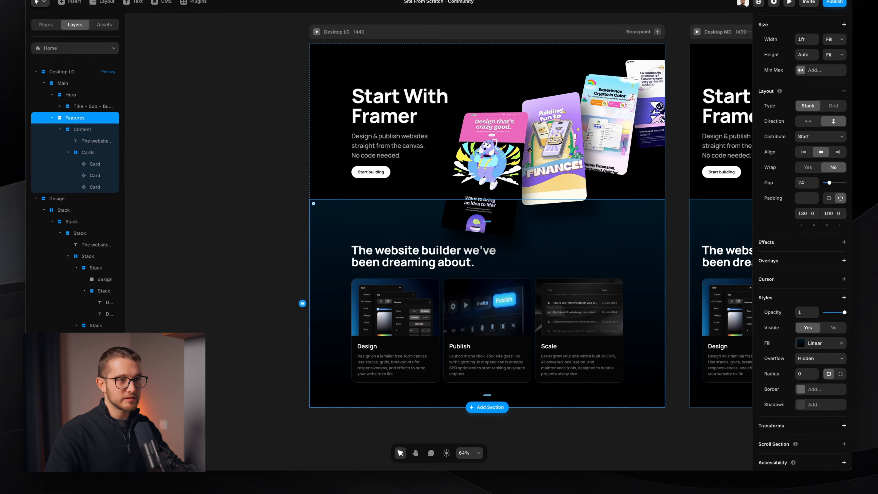
click(813, 213)
text(20)
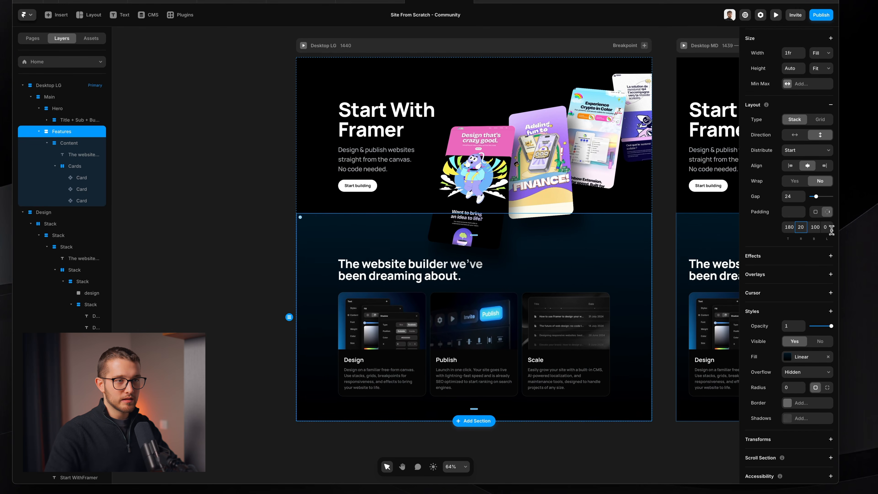
click(831, 230)
text(20)
key(Return)
click(244, 260)
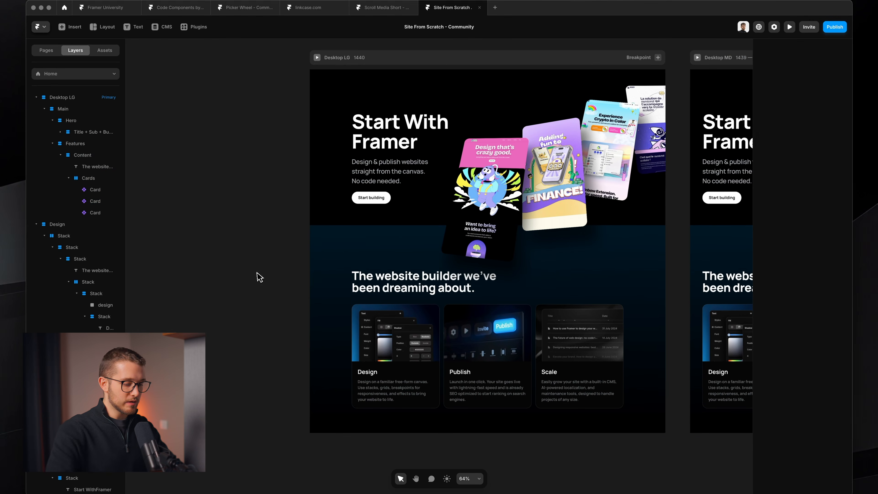
- Preview the page again at a narrow width and check the side margins of the Features content
key(super+p)
drag(725, 270, 569, 260)
scroll(503, 320, down, 3)
key(shift+super+4)
drag(299, 233, 324, 360)
scroll(425, 243, up, 3)
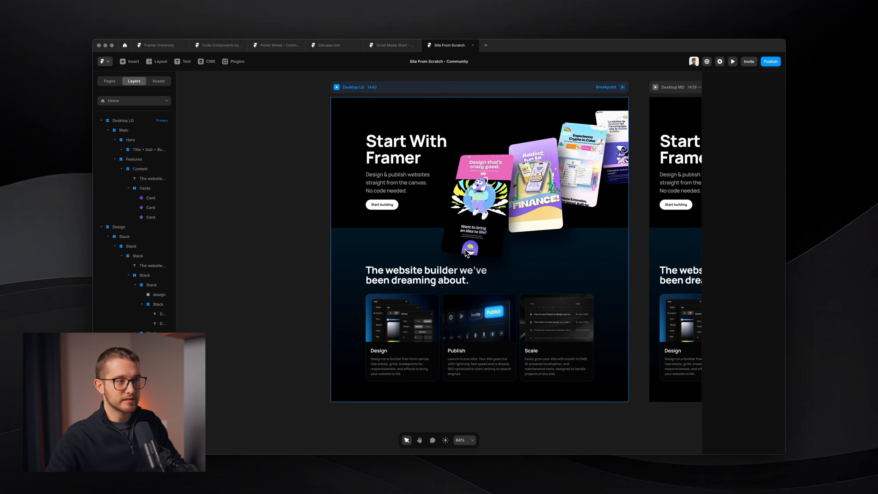
scroll(467, 253, up, 2)
super+click(445, 142)
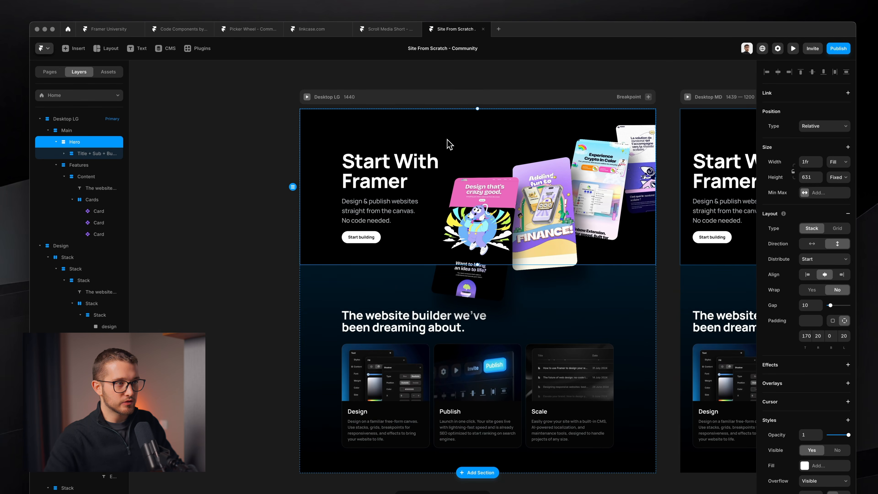
scroll(447, 141, up, 2)
click(226, 194)
- Draw a frame about 679 px wide on the empty canvas beside the Desktop LG breakpoint and set its height to 65
scroll(450, 190, up, 3)
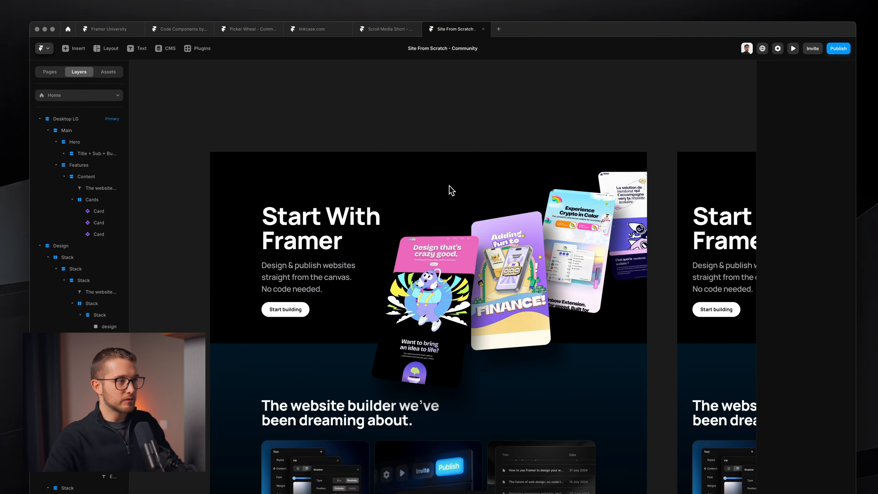
scroll(445, 180, left, 10)
key(f)
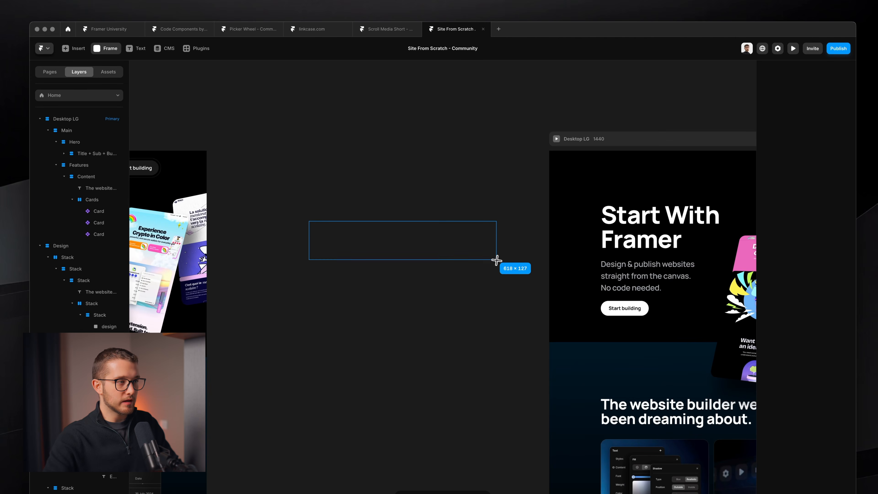
drag(515, 250, 516, 250)
click(804, 156)
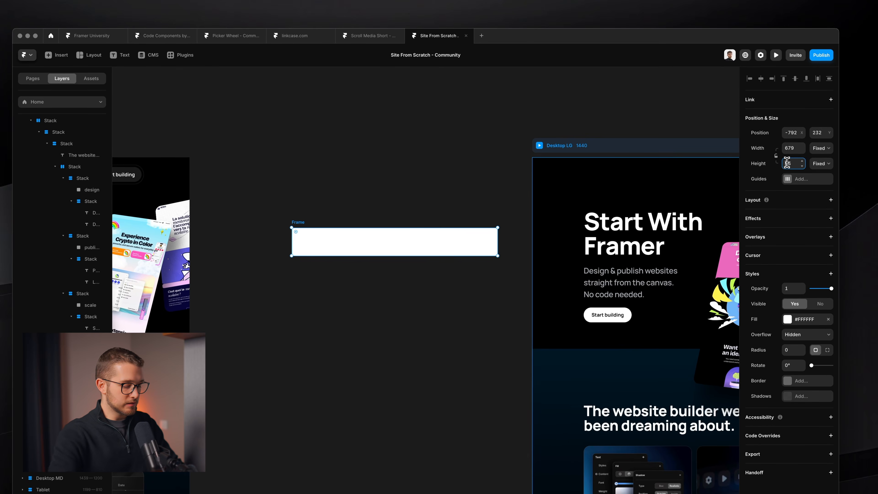
text(65)
key(Return)
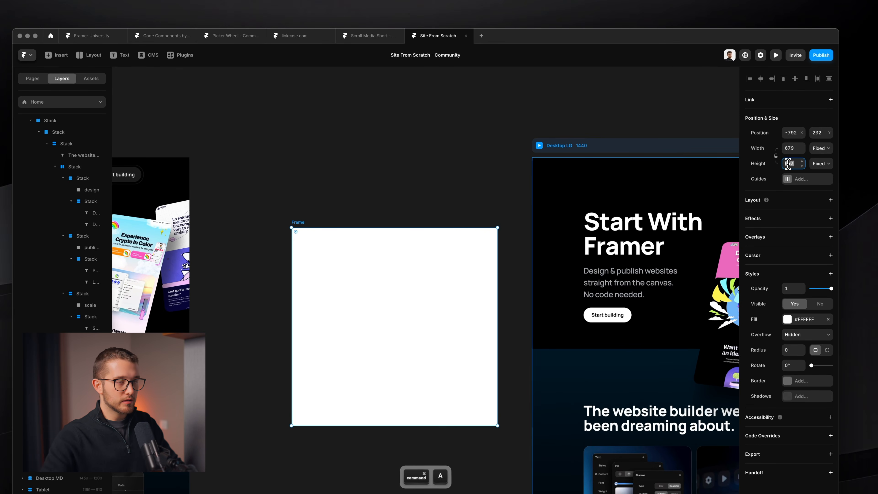
text(65)
key(Return)
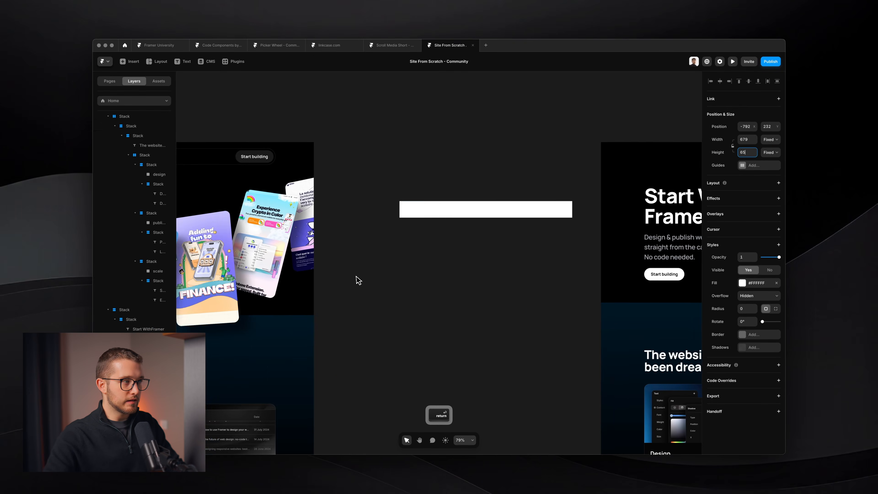
- Check the reference navigation bar's fill and give the new frame the same #000000 fill at 85% opacity
scroll(357, 278, left, 3)
scroll(357, 277, down, 1)
super+click(322, 170)
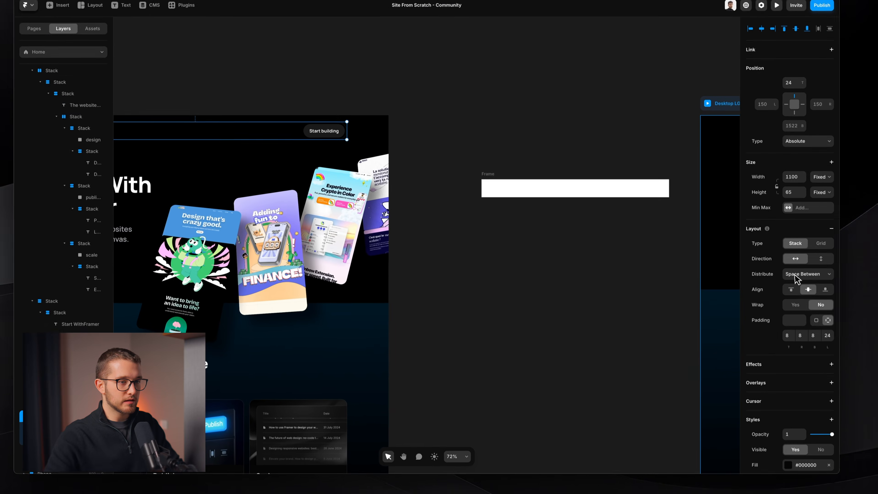
scroll(797, 277, down, 3)
click(810, 395)
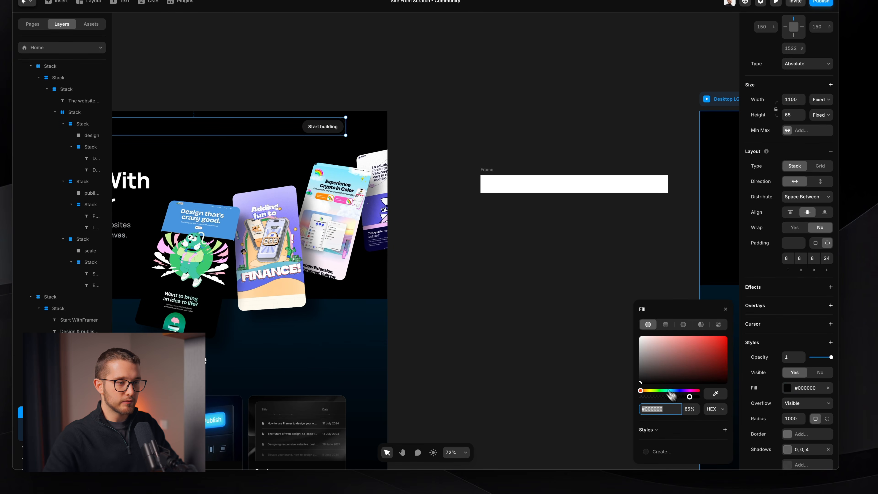
super+click(622, 194)
drag(665, 369, 627, 402)
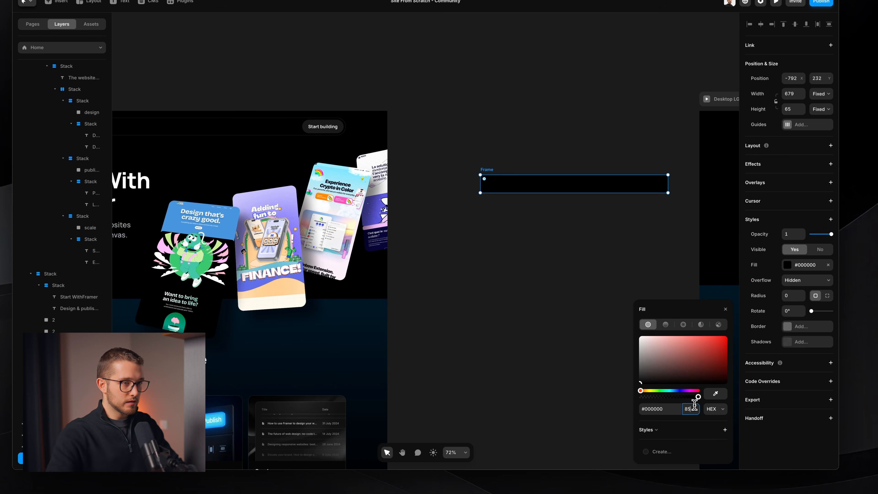
key(Return)
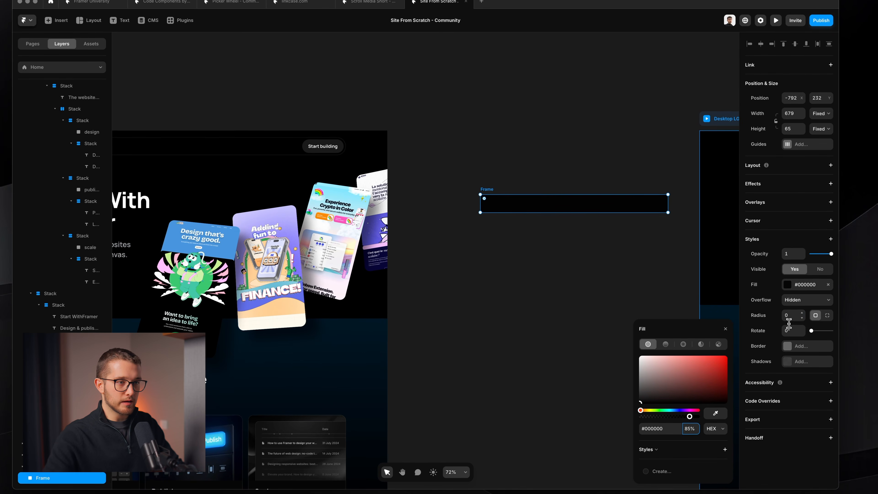
- Set the new frame's corner radius to 100 and move it about 120 px left on the canvas
click(790, 317)
text(50)
key(Return)
scroll(570, 262, right, 3)
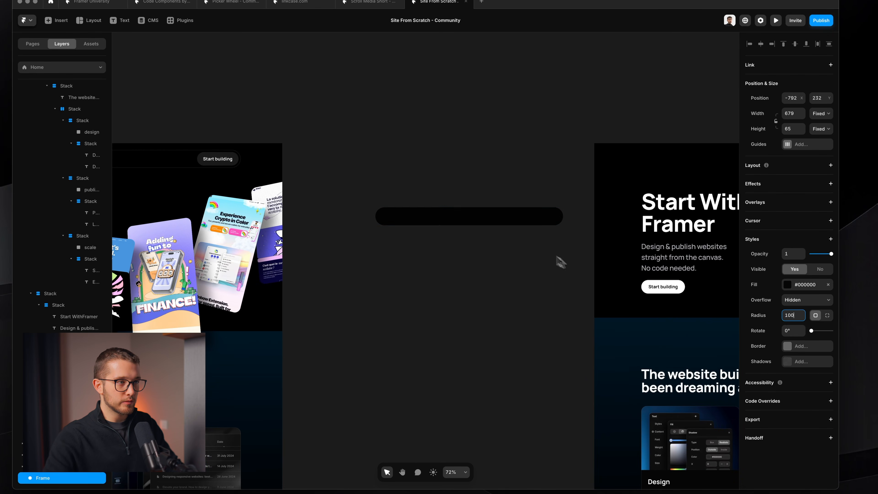
drag(506, 222, 473, 221)
scroll(473, 221, up, 3)
scroll(474, 226, up, 3)
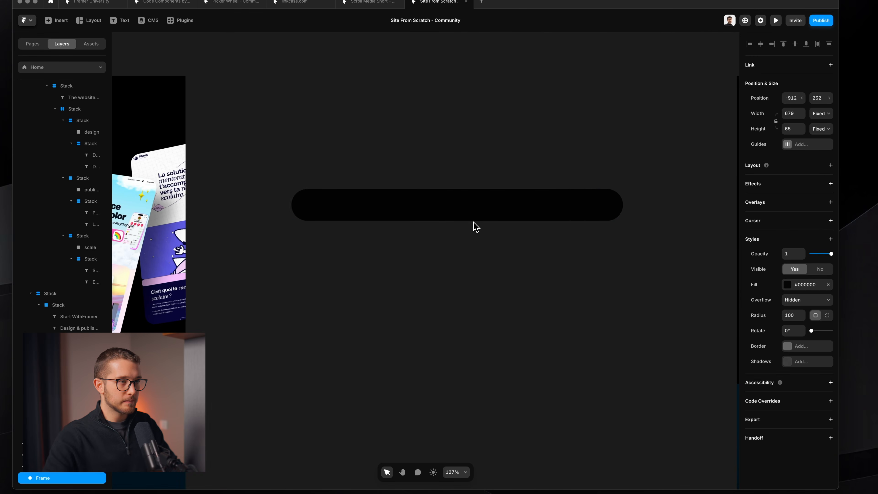
click(536, 278)
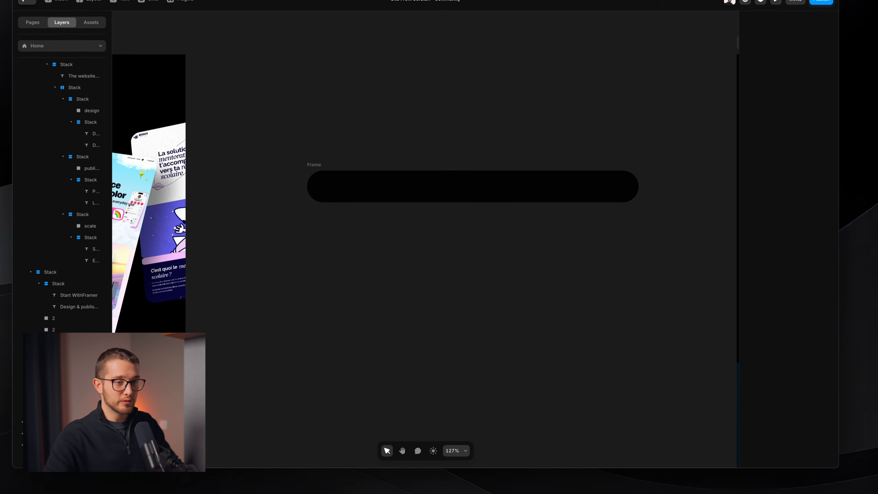
- Place the 25 px white logo inside the black frame near its left end, vertically centred
drag(857, 381, 346, 210)
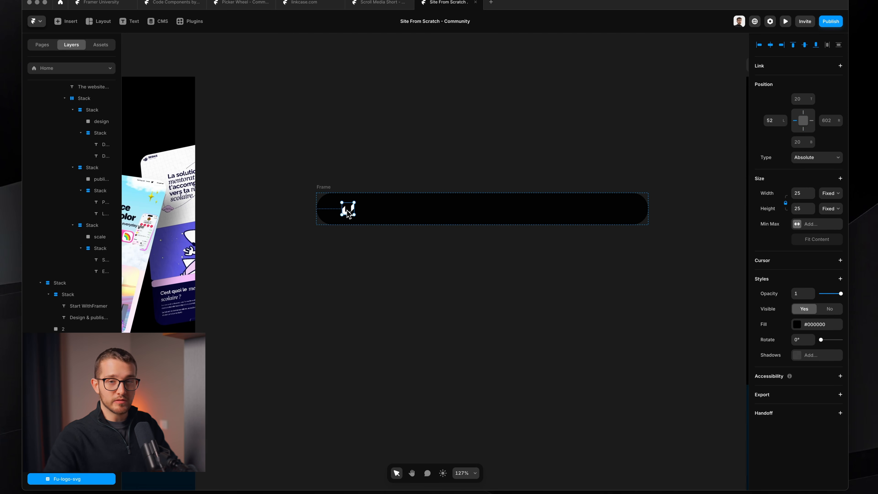
key(Escape)
click(323, 187)
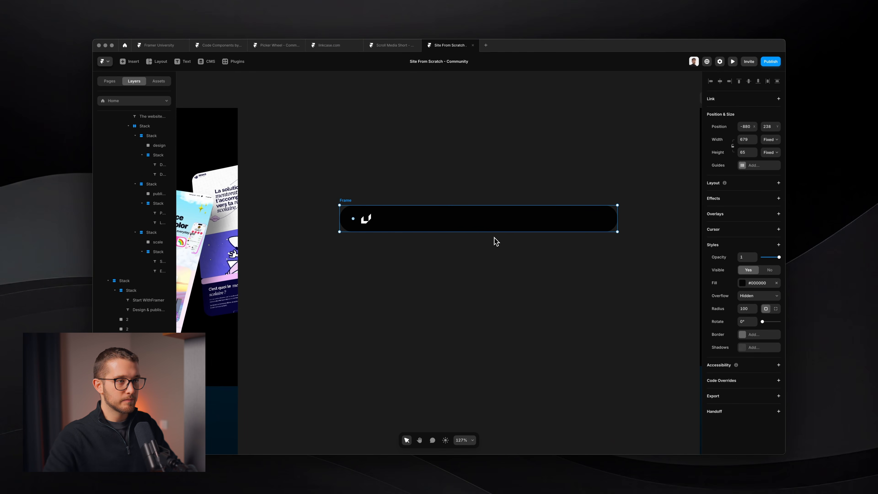
- Copy the hero's Start building button into the black frame and centre it horizontally and vertically
scroll(496, 241, down, 5)
click(586, 269)
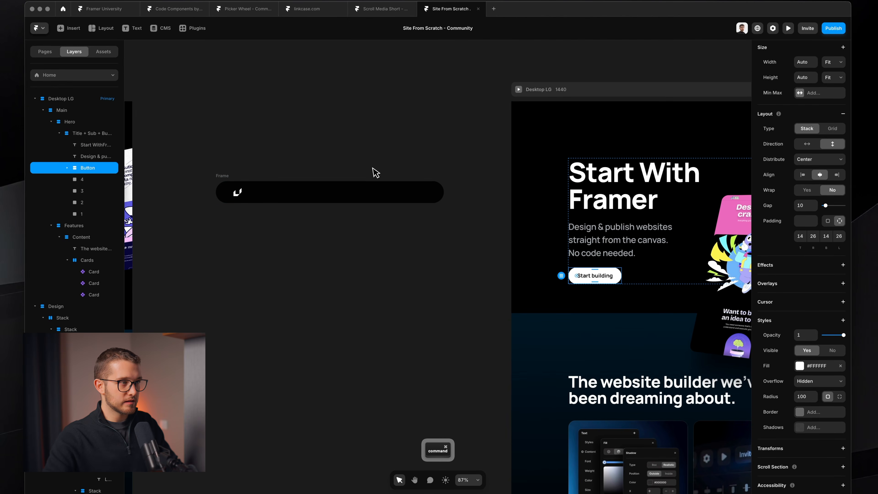
key(super+v)
scroll(390, 208, up, 5)
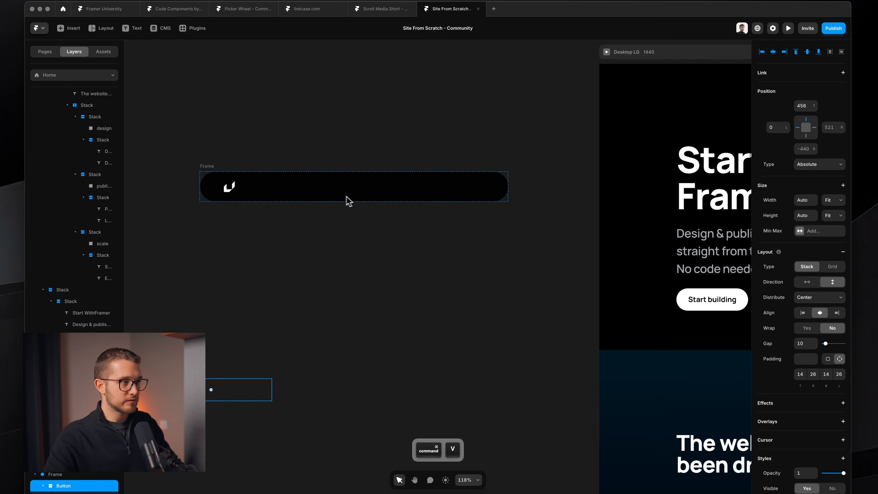
key(super+z)
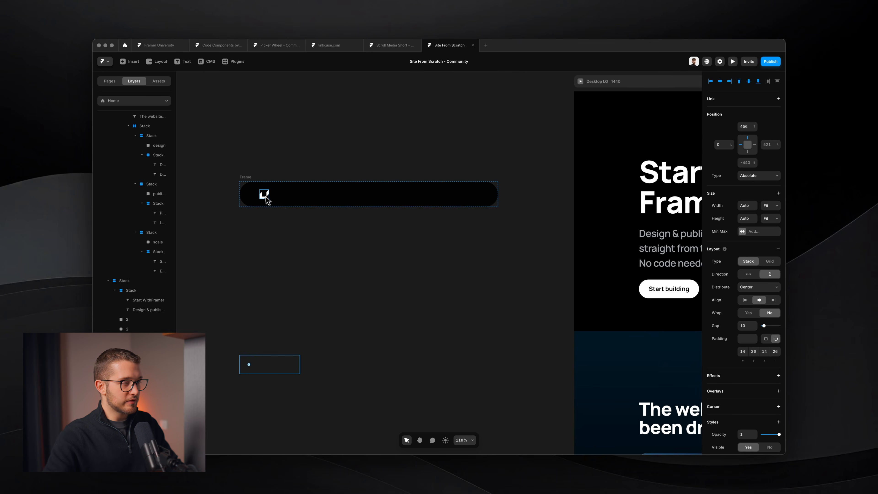
key(Escape)
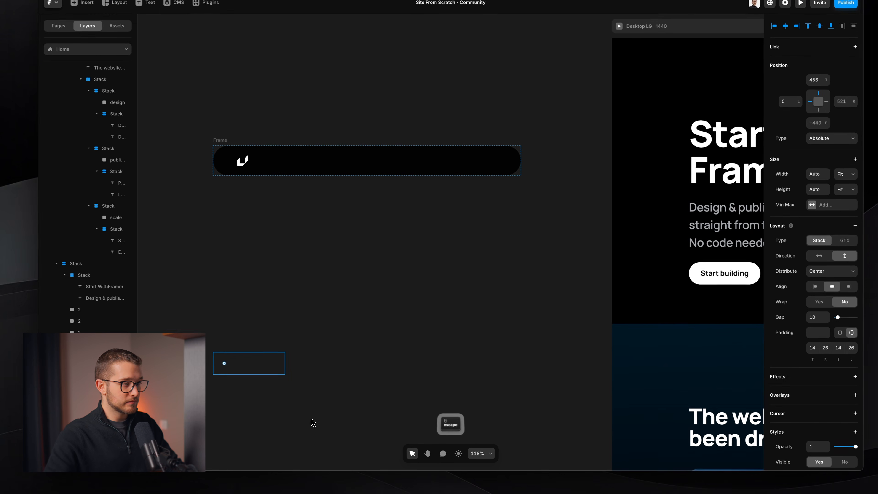
drag(281, 381, 342, 315)
key(super+z)
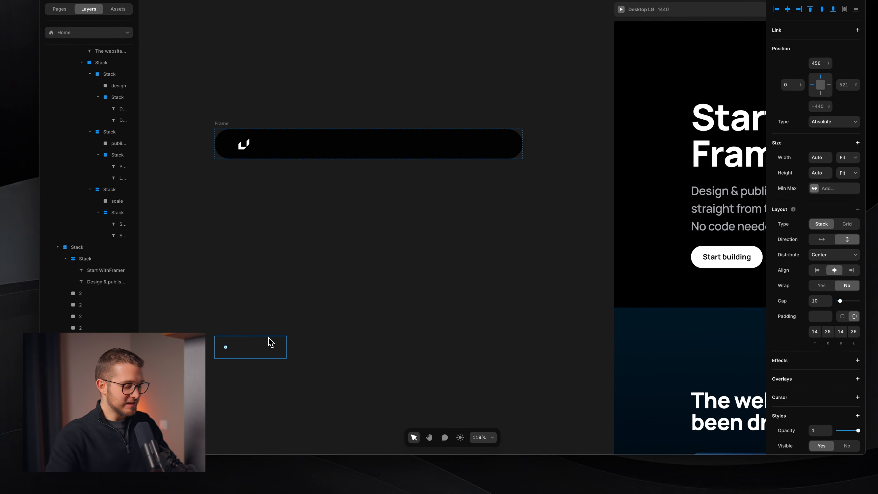
key(alt+h)
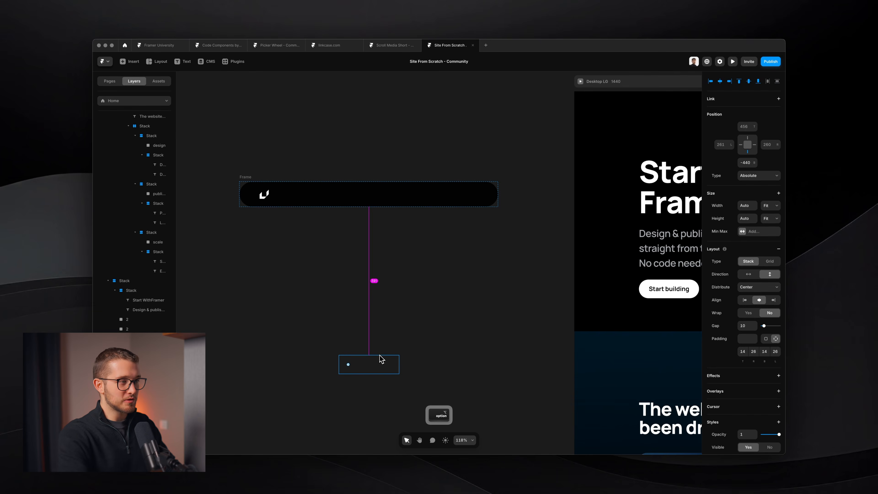
key(alt+v)
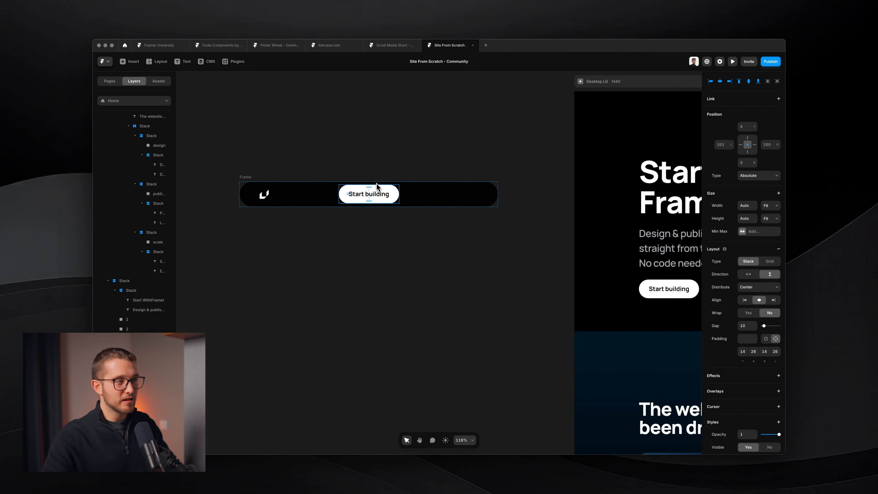
- Align the Start building button to the frame's right end and inset it 5 px from that edge
click(248, 177)
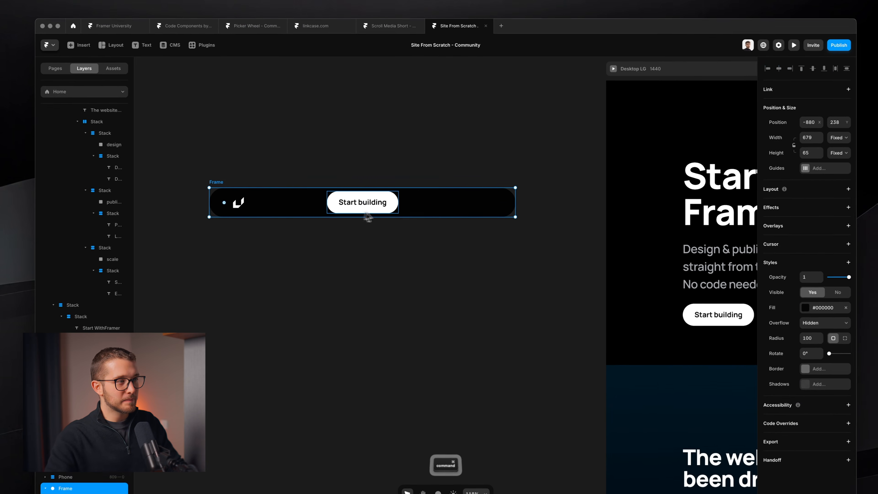
click(397, 196)
key(shift+Right)
key(alt+d)
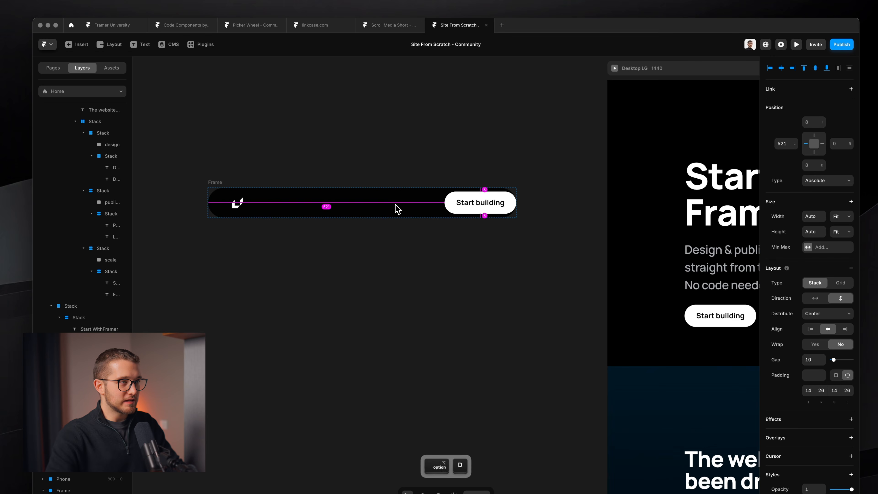
scroll(439, 190, up, 5)
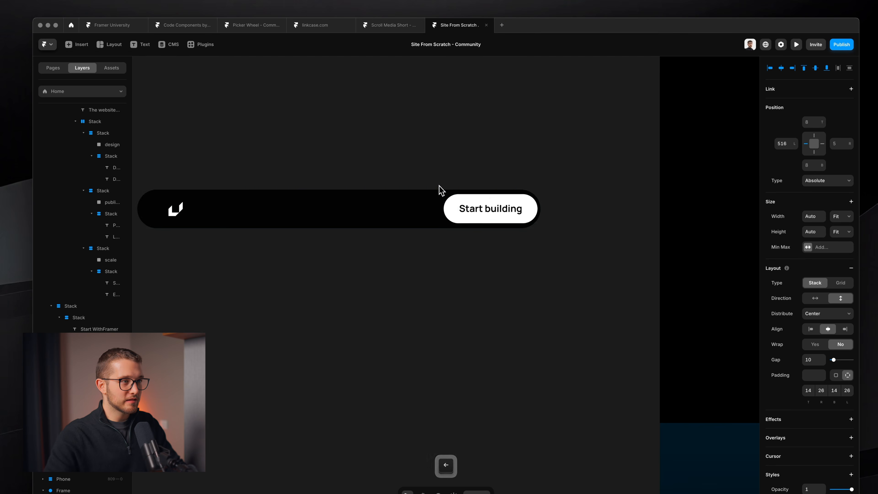
key(Escape)
- Turn the black frame into a horizontal stack named Navigation and distribute its items with Space Between
click(190, 183)
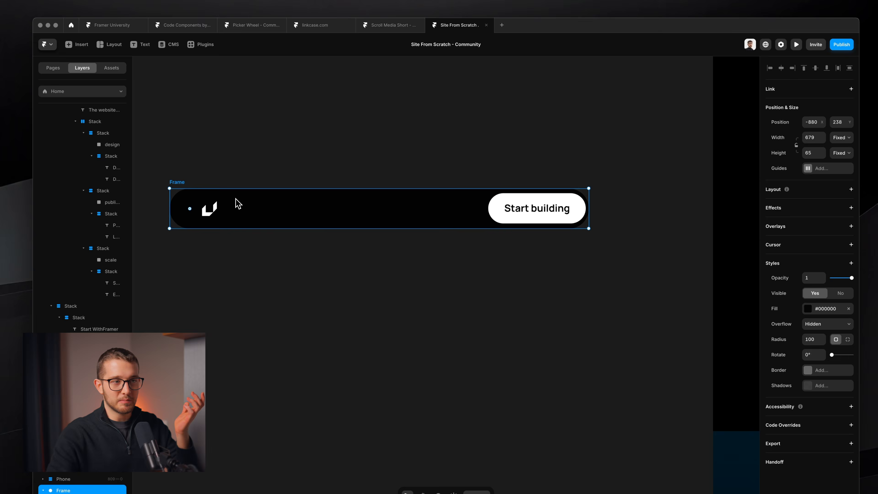
click(830, 190)
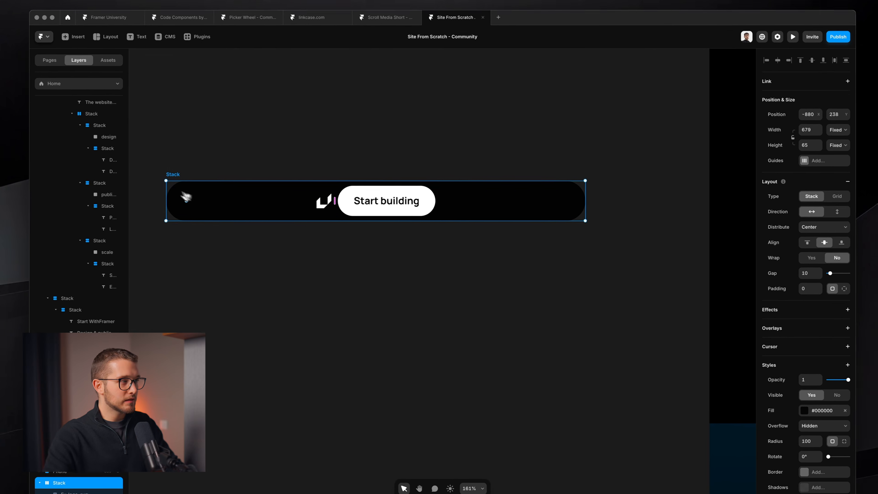
double_click(156, 167)
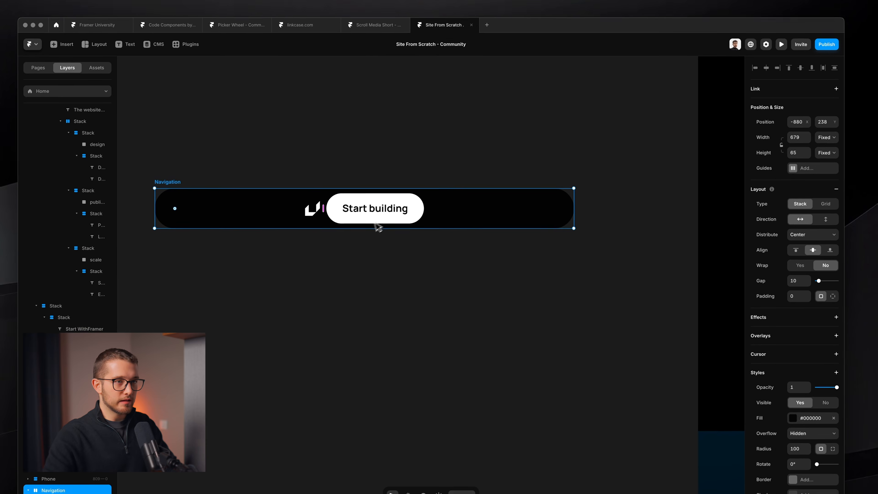
click(805, 224)
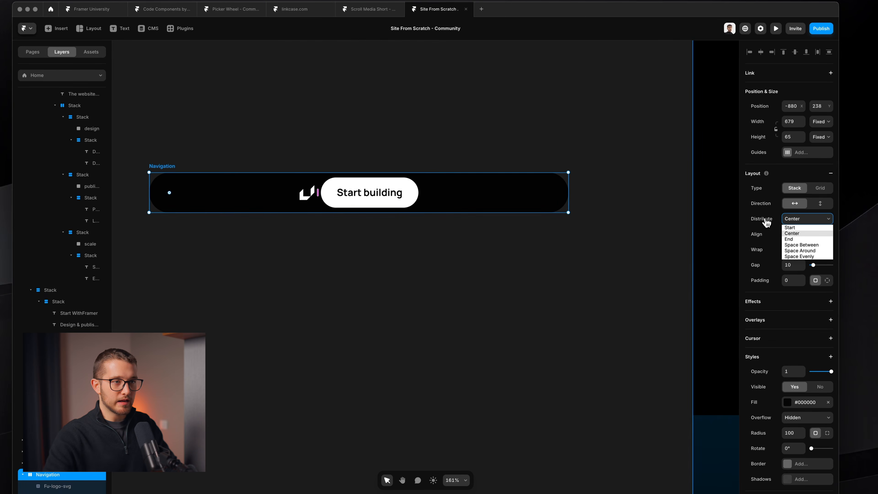
click(795, 245)
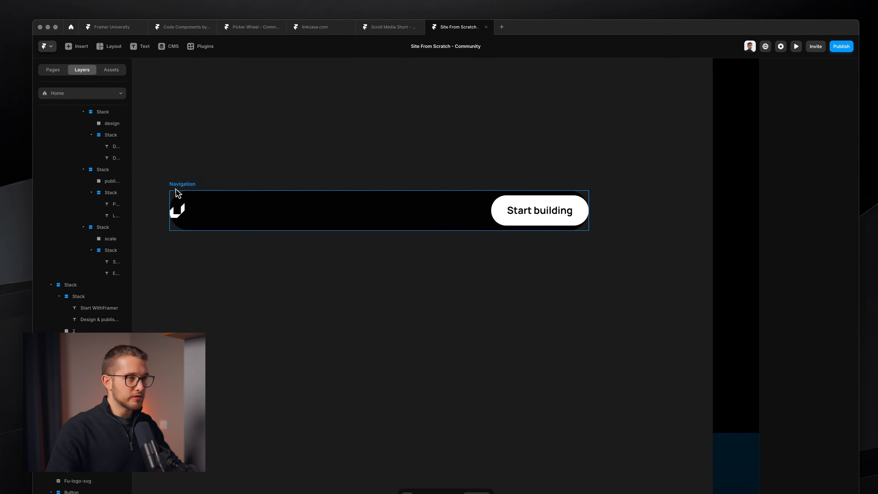
- Give the Navigation stack individual paddings of 8 at the top, right and bottom, with a larger one on the left
super+click(494, 216)
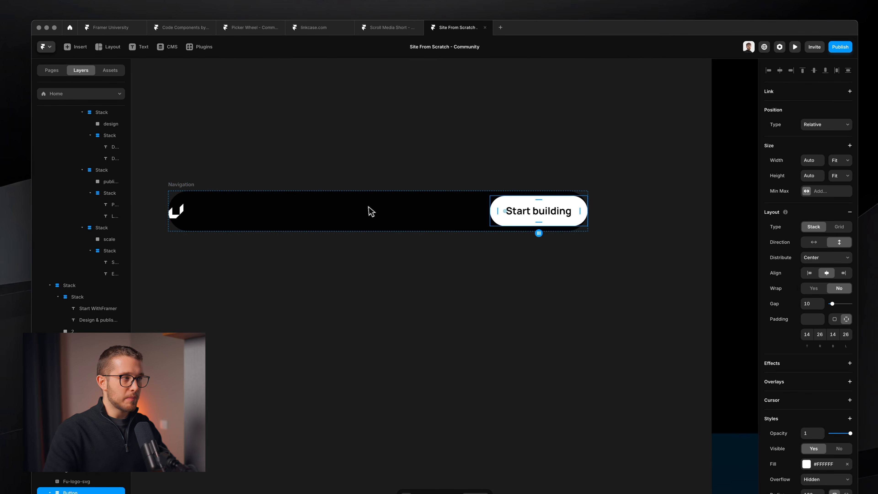
click(211, 192)
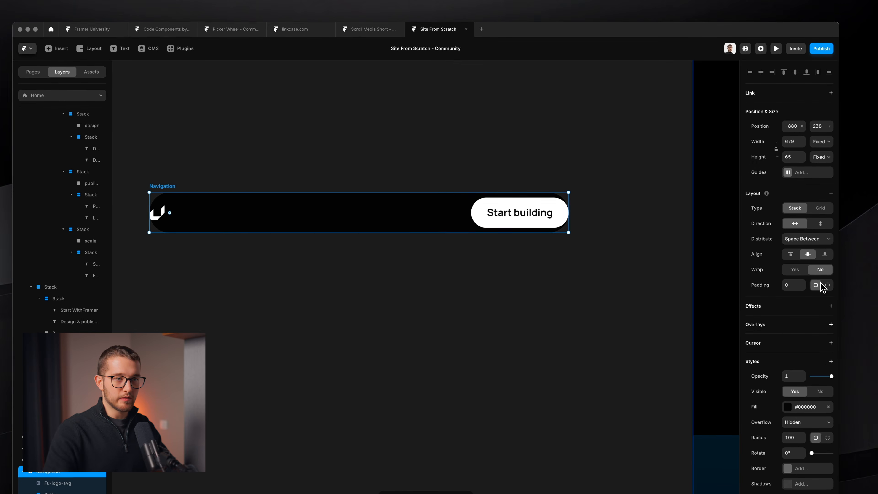
click(830, 285)
click(791, 300)
text(8)
click(799, 300)
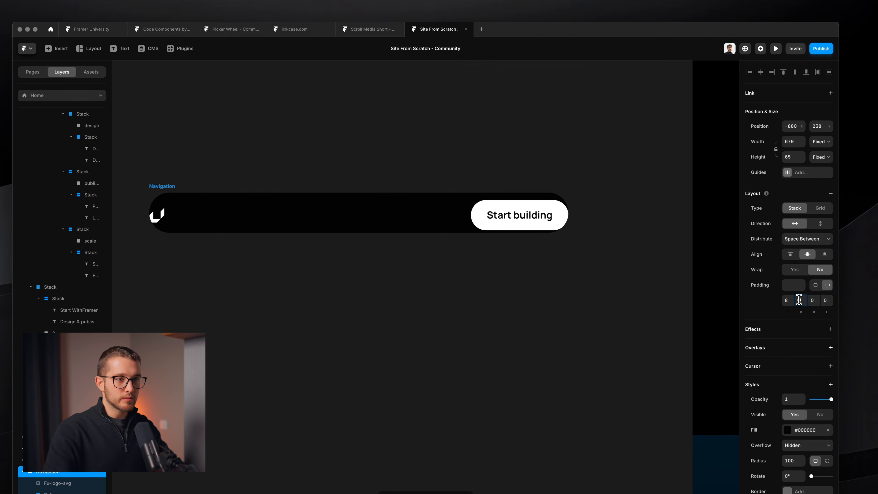
text(88)
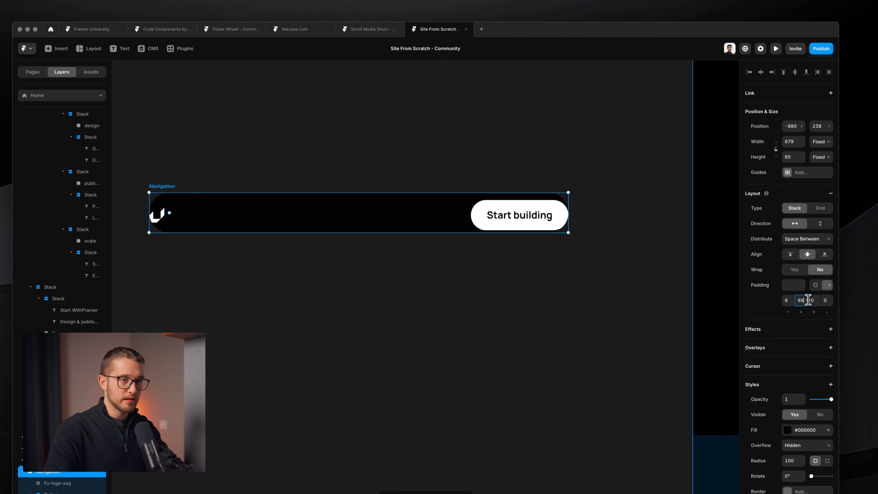
click(813, 300)
text(8)
key(Return)
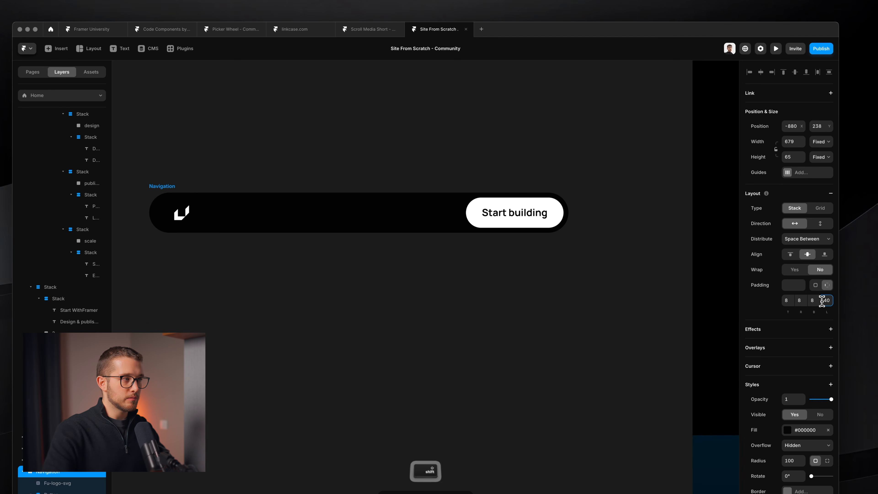
- Set the navigation button's height to Fill and lower the opacity of its #FFFFFF fill to a dark translucent grey
super+click(554, 211)
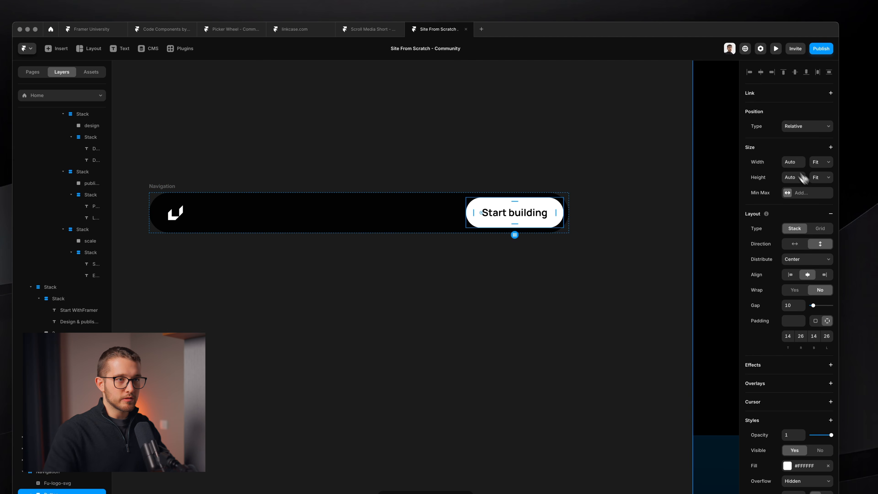
click(824, 200)
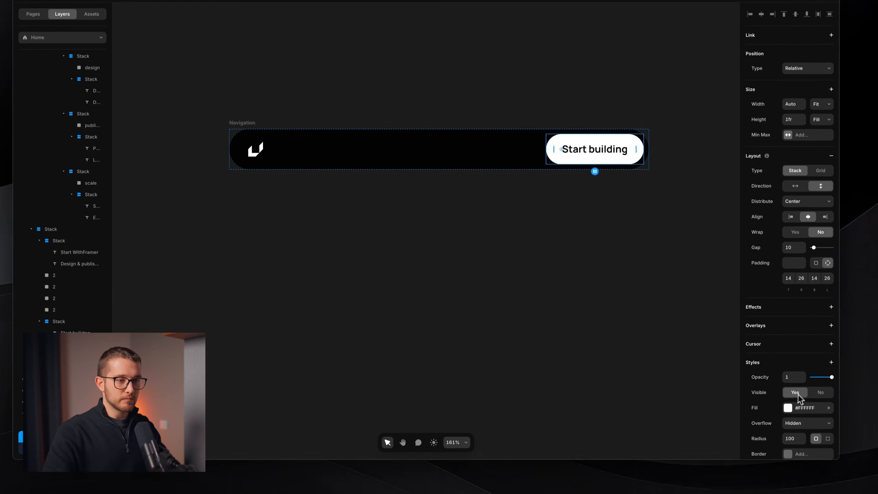
click(788, 404)
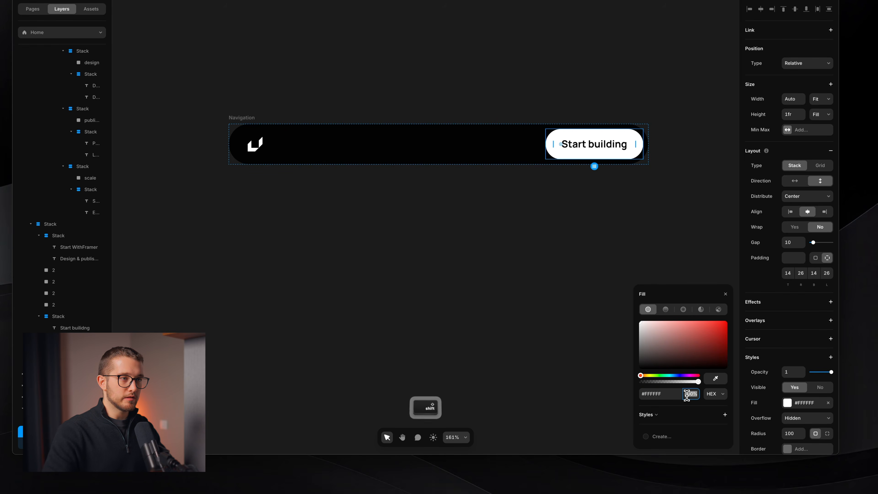
key(shift+Down)
key(shift+Down)
key(shift+Down)
key(shift+Down)
key(shift+Down)
key(shift+Down)
key(shift+Down)
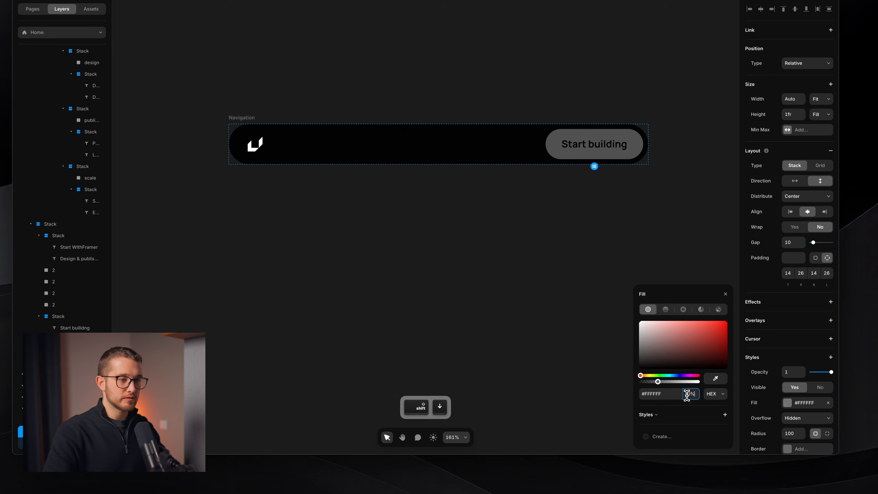
key(Up)
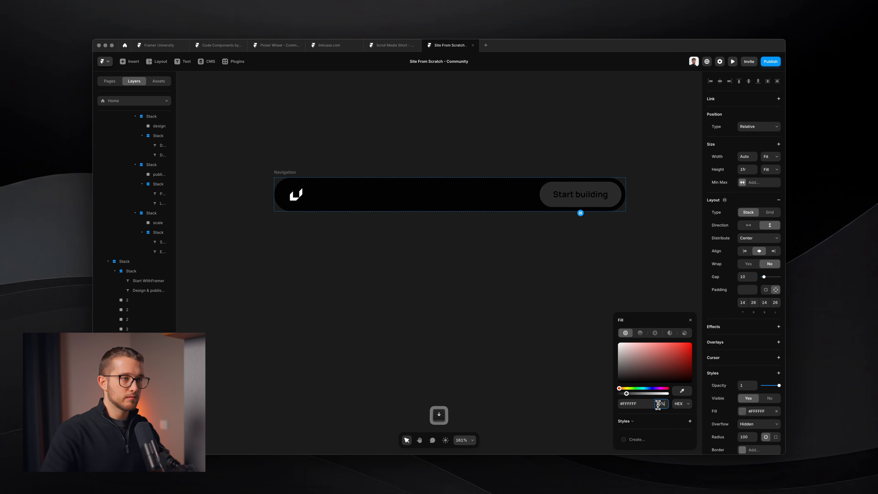
- Change the text colour of the navigation bar's Start building label to white
super+click(580, 194)
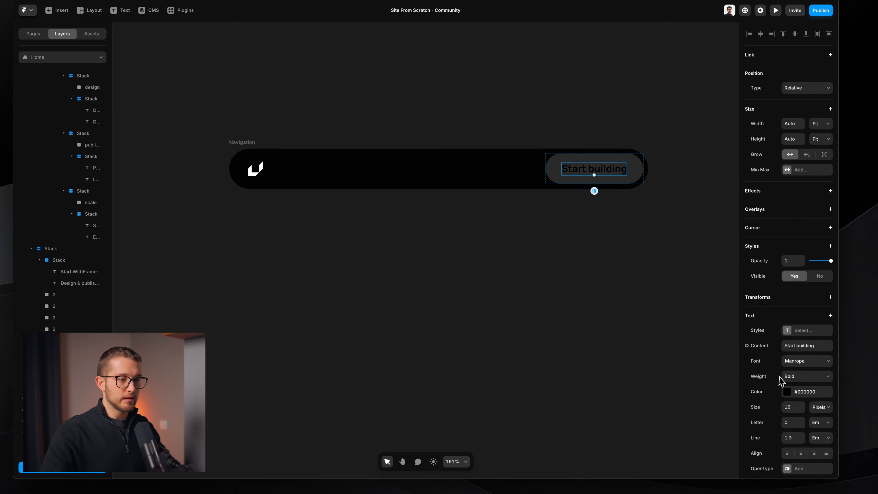
click(757, 383)
click(554, 284)
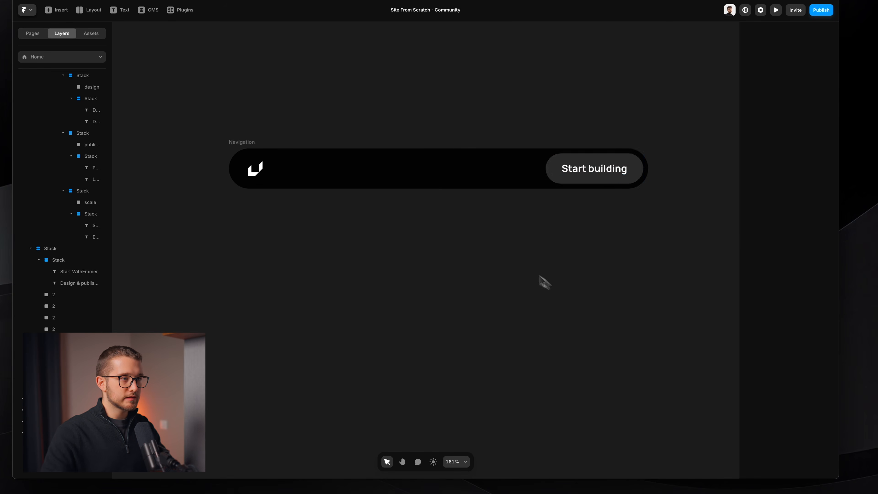
- Wrap the navigation logo in its own horizontal stack with Fit width and set that stack's padding to 8
scroll(446, 221, left, 4)
super+click(381, 169)
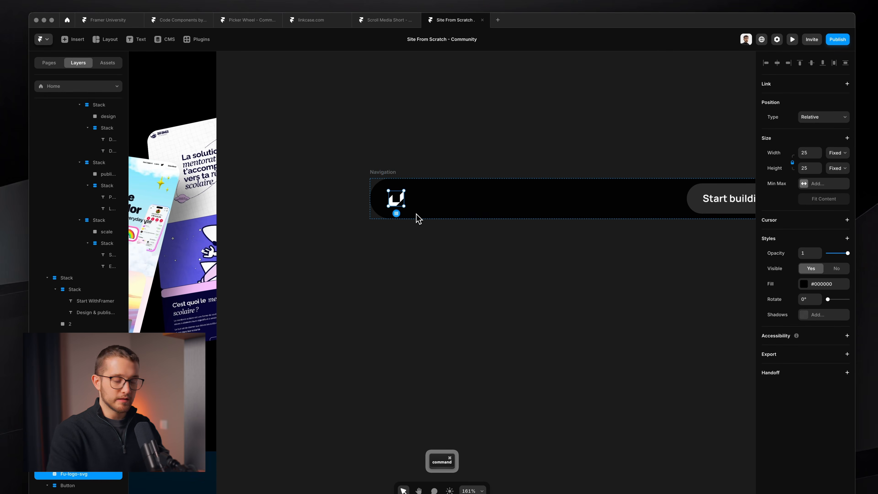
key(alt+super+Return)
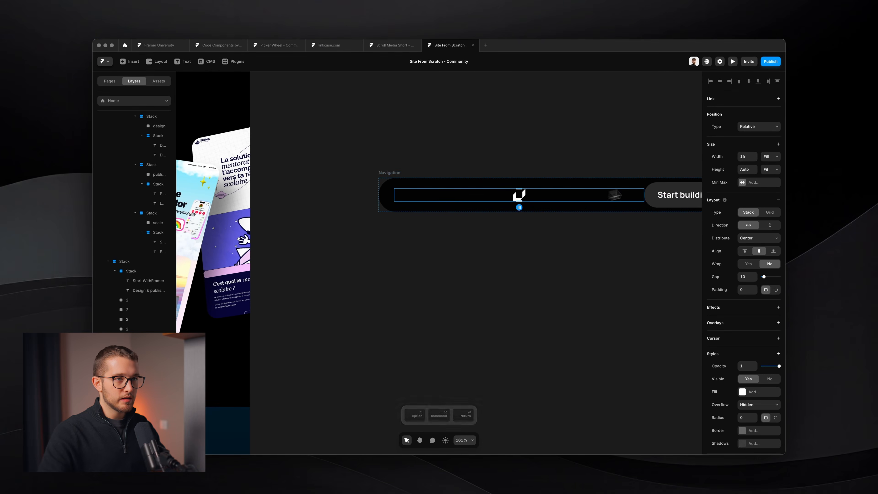
scroll(555, 169, right, 2)
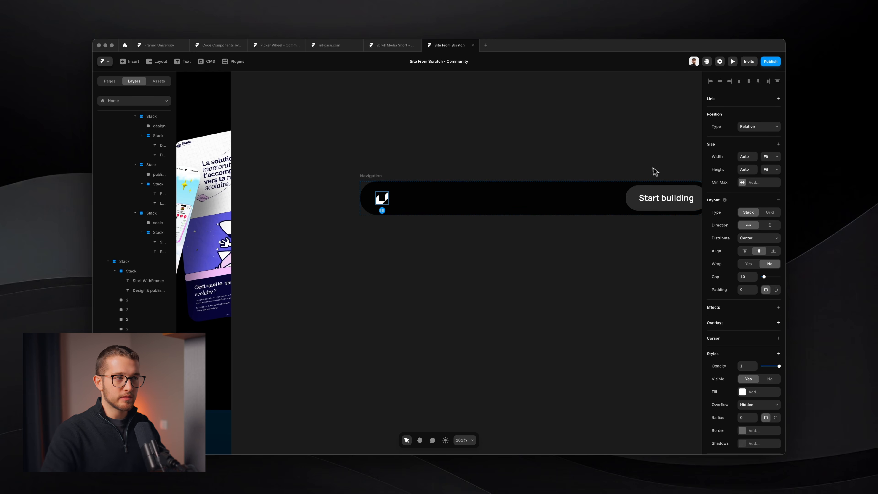
scroll(321, 204, up, 3)
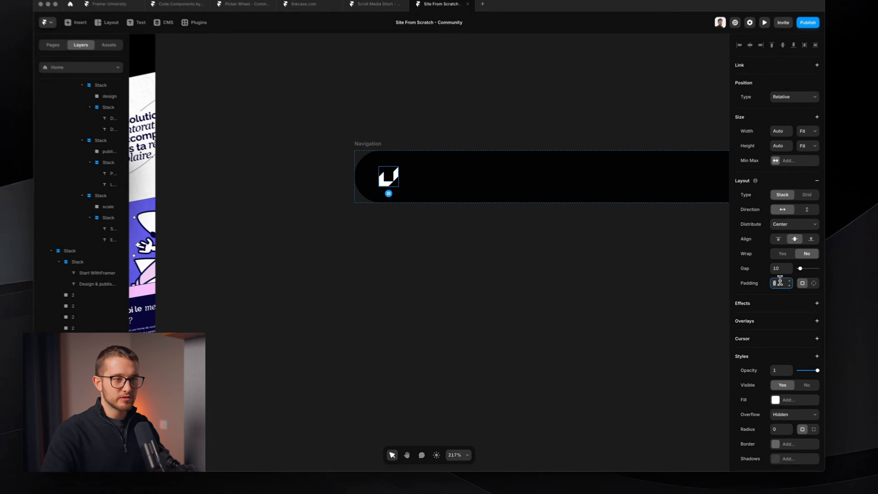
click(746, 288)
text(3)
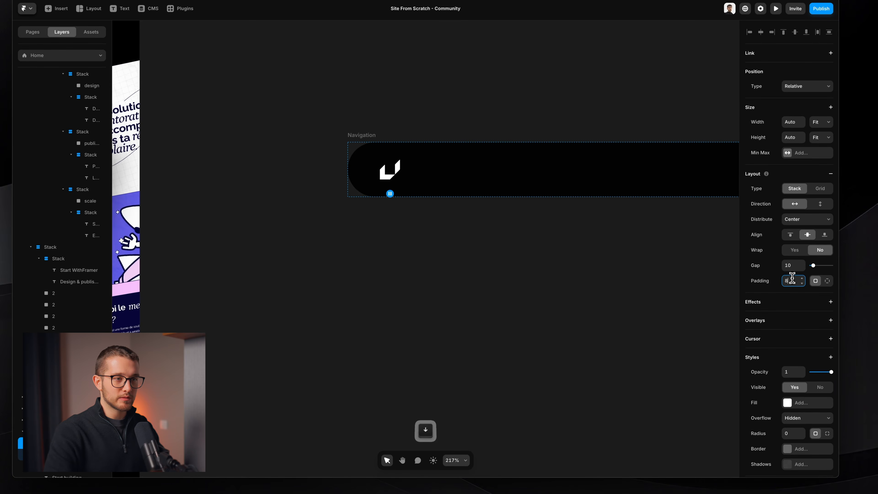
scroll(422, 154, up, 3)
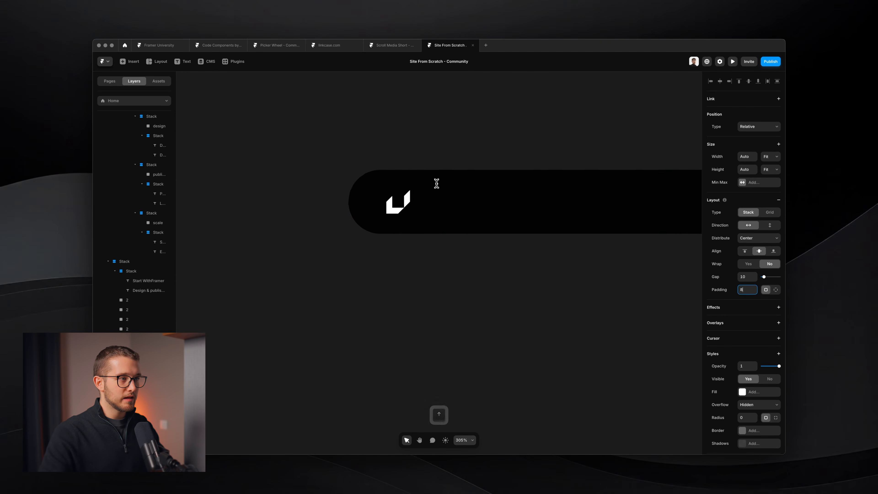
- Link the padded stack around the navigation logo to the Home page
scroll(437, 183, up, 2)
scroll(375, 200, up, 3)
key(shift+super+4)
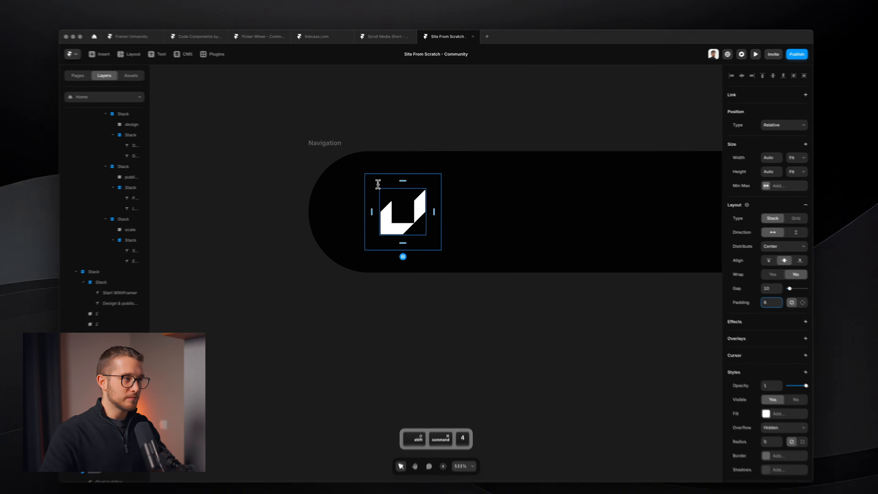
drag(378, 174, 444, 236)
key(Escape)
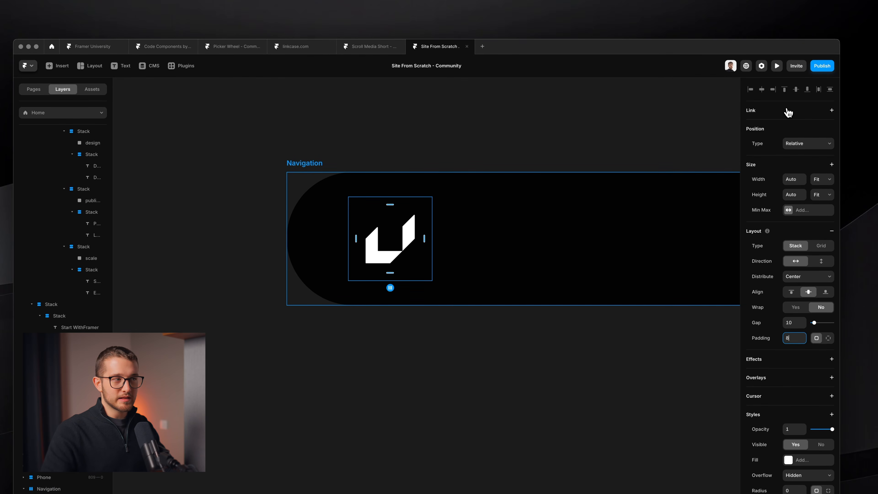
click(789, 112)
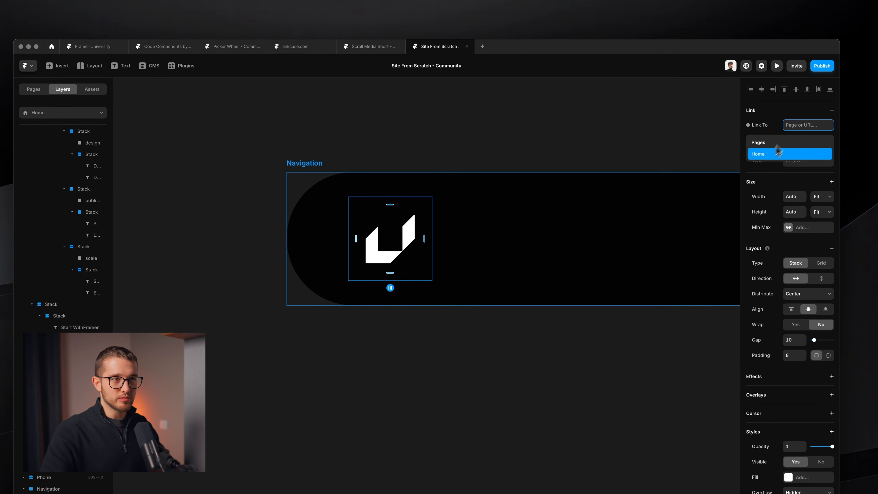
click(778, 153)
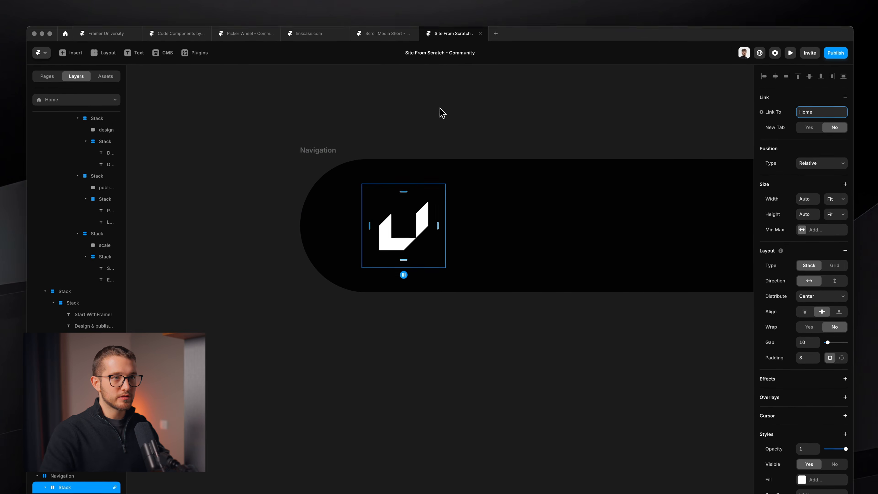
- Set the Navigation stack's left padding to 27
click(321, 164)
scroll(325, 165, down, 5)
scroll(325, 165, right, 4)
scroll(336, 152, down, 3)
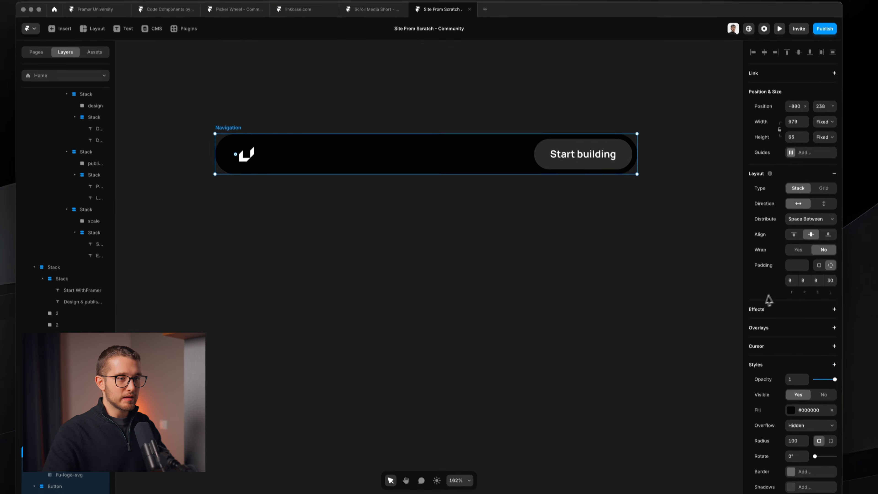
click(836, 300)
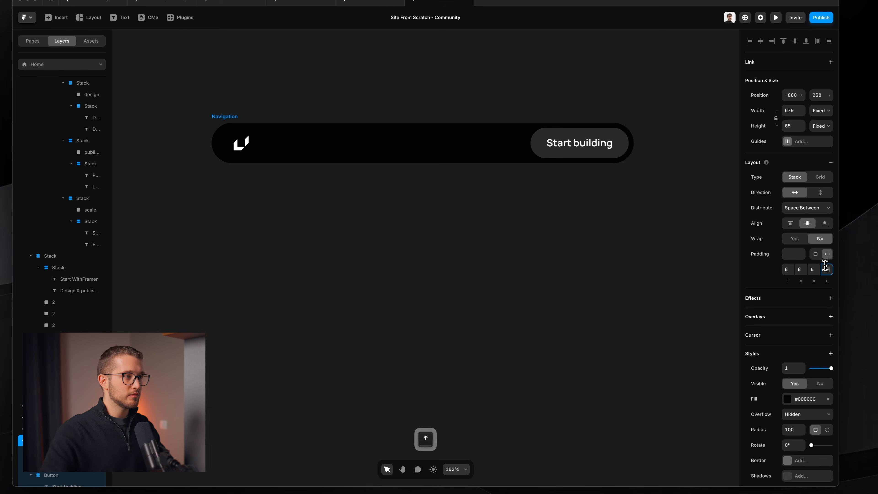
- Cut the Navigation stack from the canvas and paste it into the Desktop LG breakpoint
click(231, 116)
scroll(231, 115, down, 3)
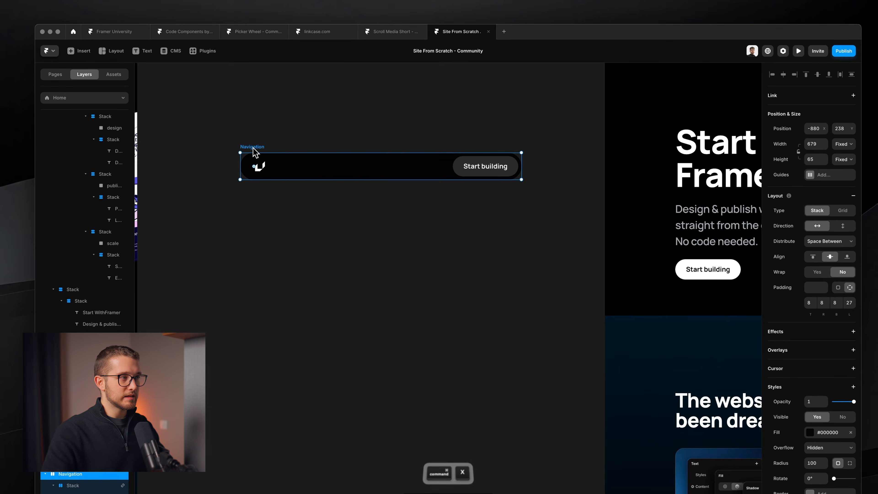
key(super+x)
scroll(253, 148, down, 4)
scroll(253, 148, right, 5)
scroll(253, 148, up, 2)
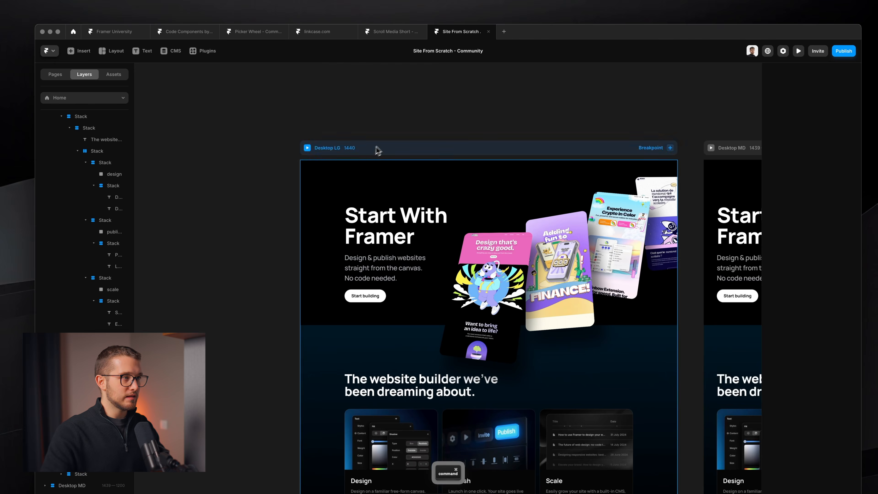
click(377, 150)
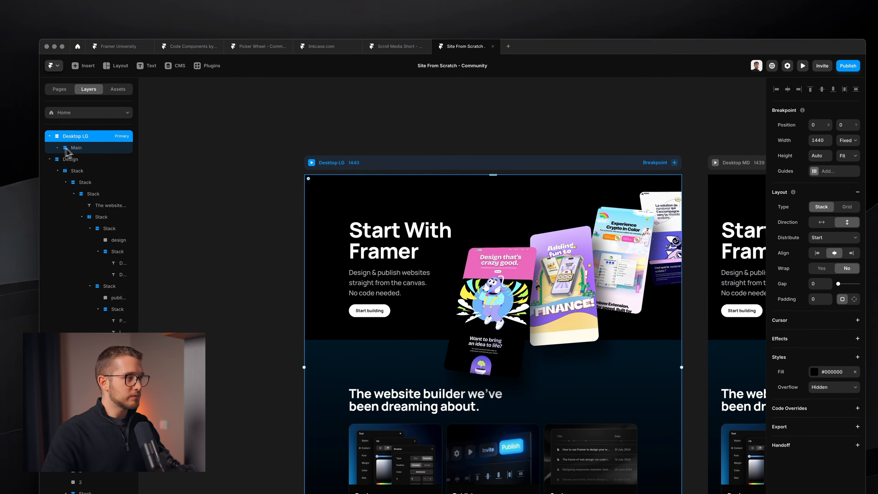
click(77, 148)
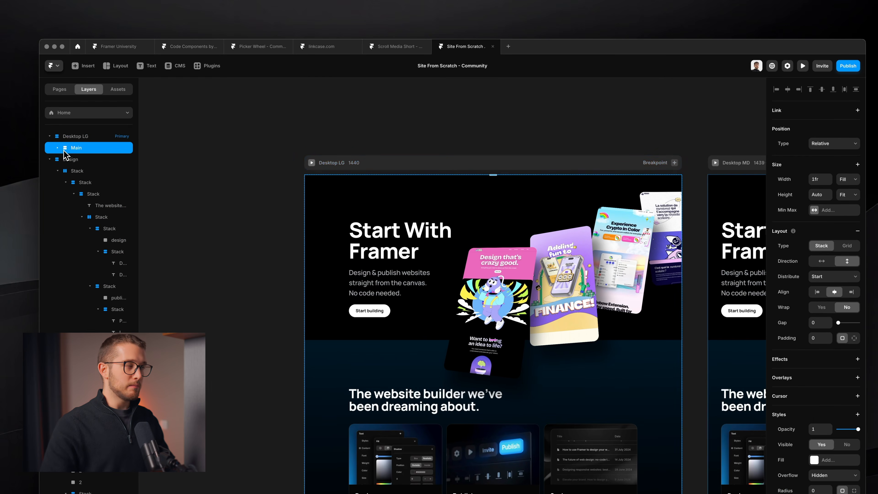
click(84, 136)
key(super+v)
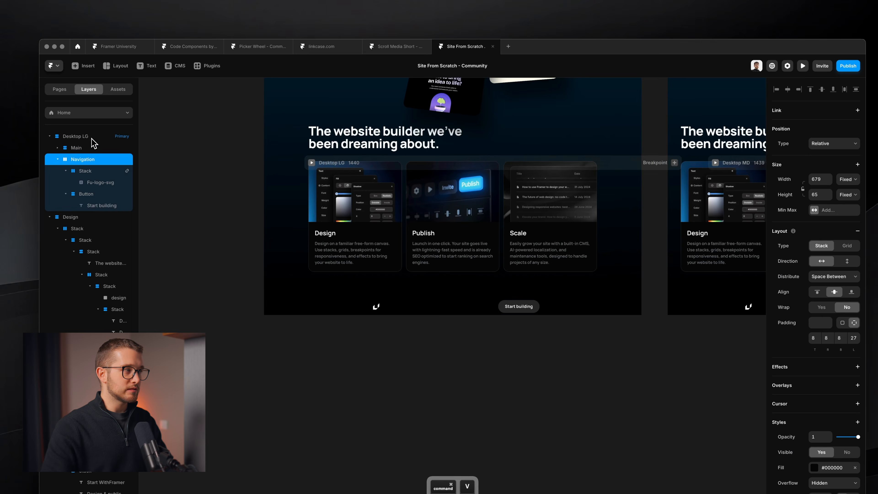
- Collapse the Navigation layer and move it above Main within Desktop LG
click(58, 160)
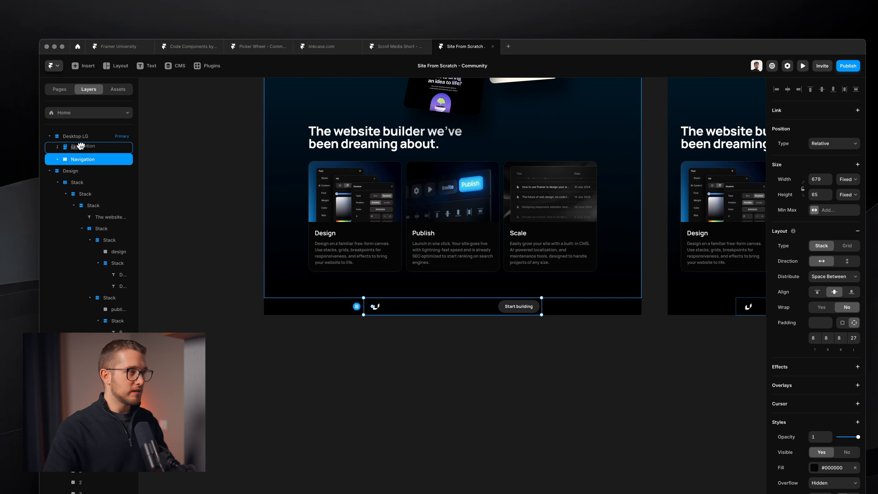
drag(80, 145, 81, 145)
scroll(510, 339, up, 10)
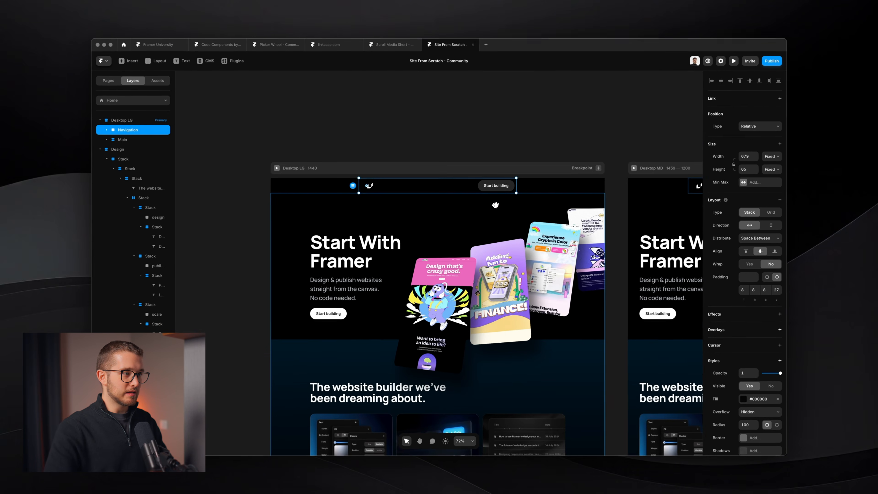
- Try out the Navigation's order in Desktop LG by moving it below Main and back above it
key(Down)
key(Up)
key(Down)
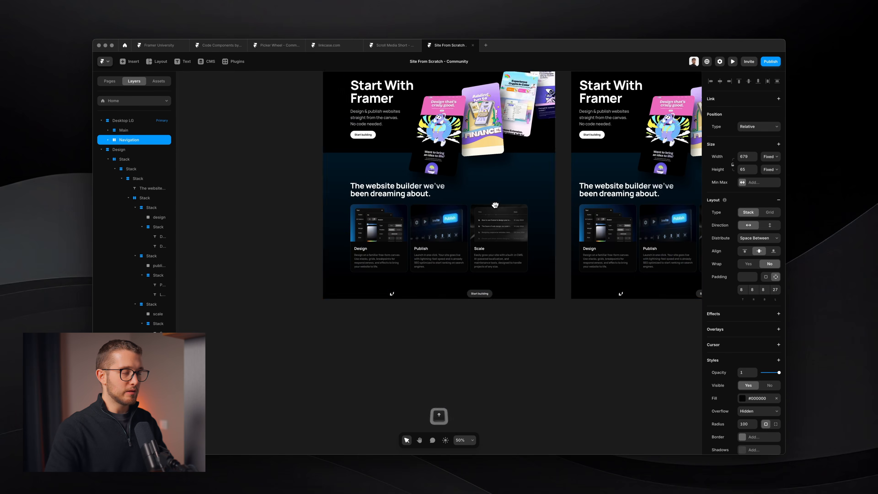
key(Up)
scroll(495, 204, up, 3)
- Preview the page to check how the relatively positioned navigation bar behaves when scrolling, and return to the canvas
key(super+p)
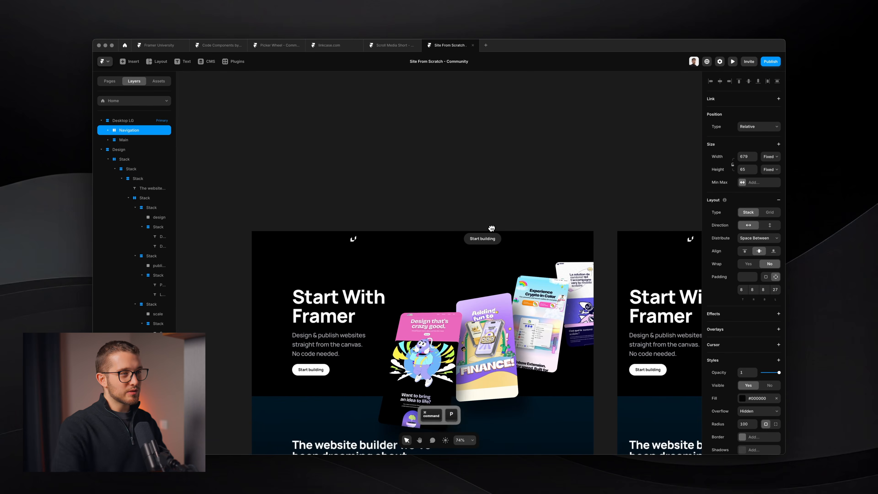
scroll(495, 303, down, 2)
scroll(496, 304, up, 2)
key(Escape)
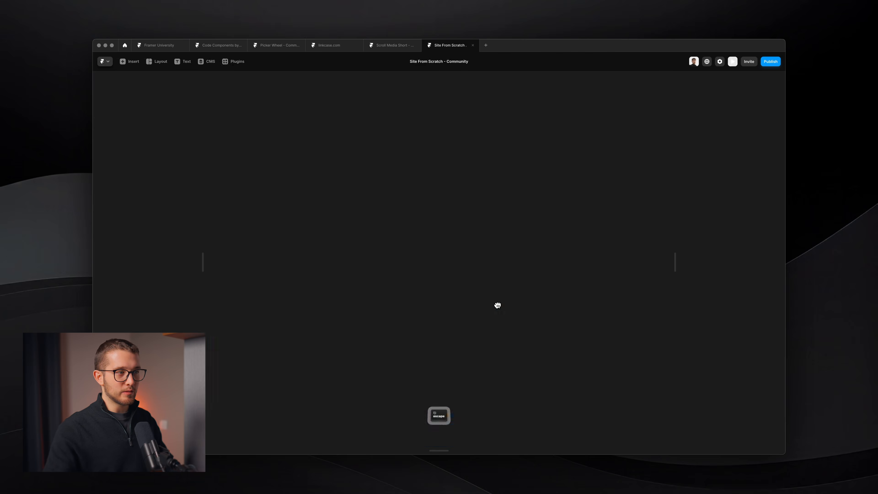
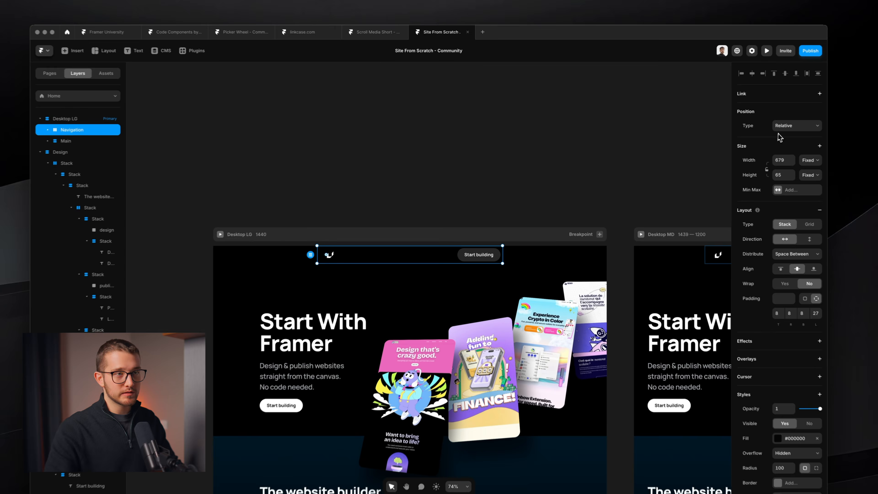
- Set the Navigation stack's position type to Fixed
click(795, 125)
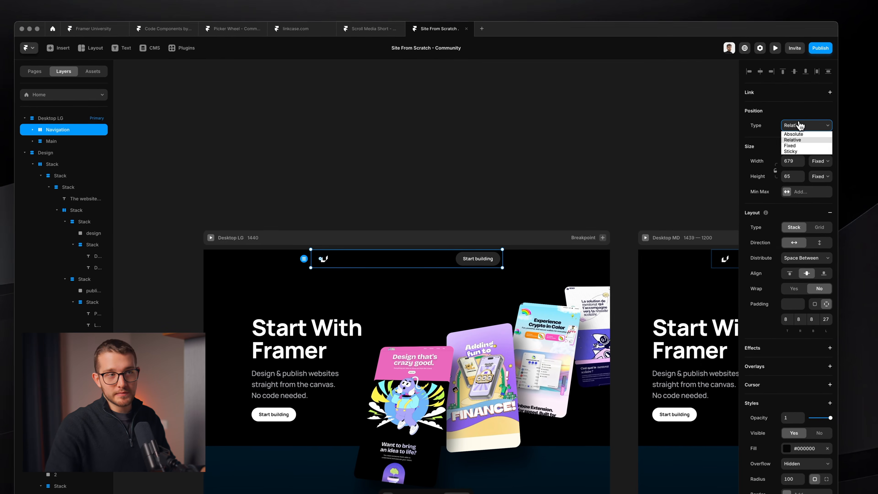
click(795, 146)
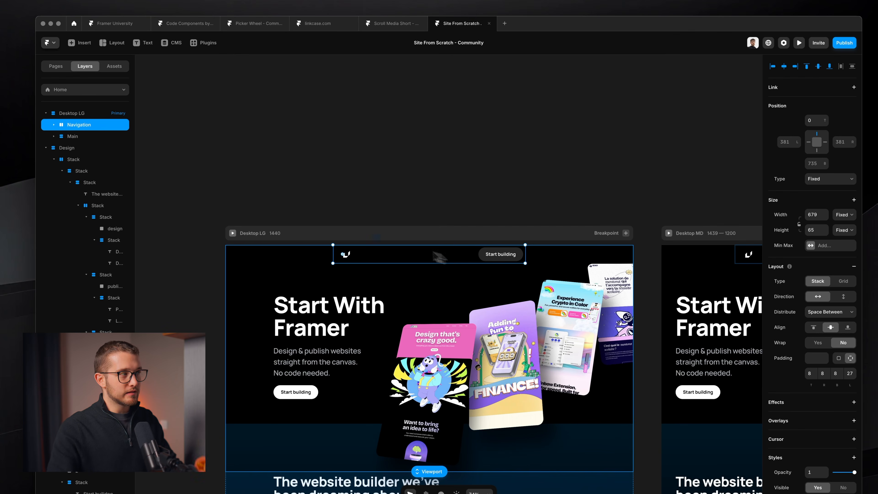
- Nest the Navigation stack inside Main and open its position type options
drag(76, 126, 87, 132)
click(85, 123)
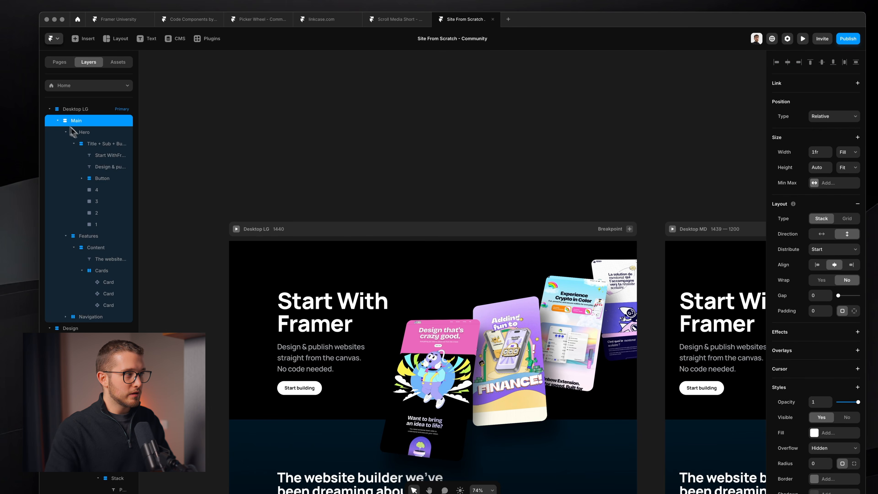
click(98, 318)
click(834, 116)
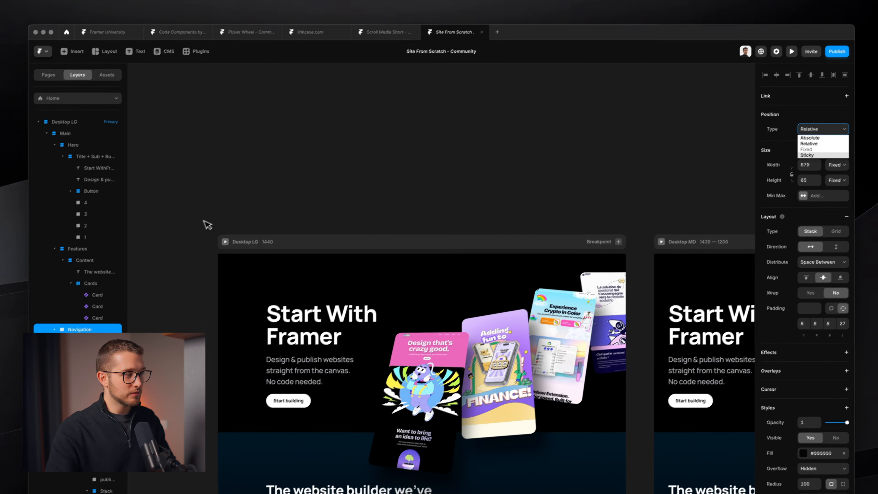
- Move the Navigation stack out of Main to the top of Desktop LG and make its position Fixed again
drag(99, 319, 99, 151)
drag(96, 120, 96, 119)
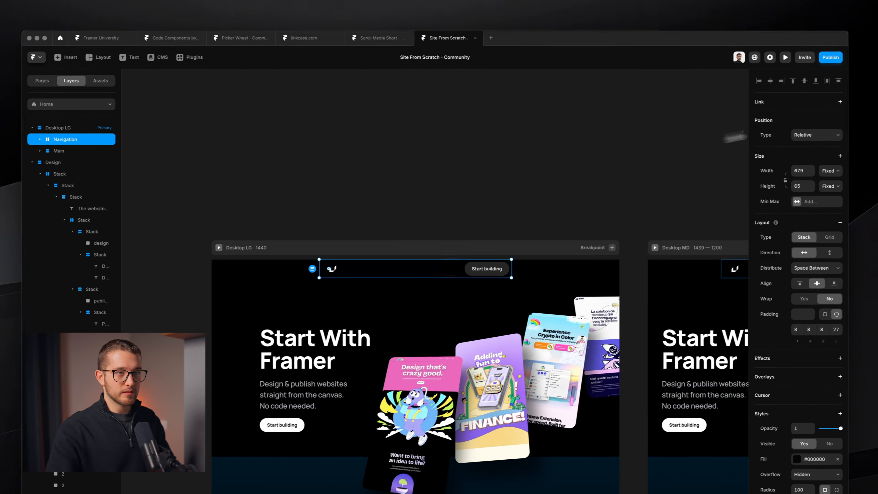
click(834, 118)
click(828, 127)
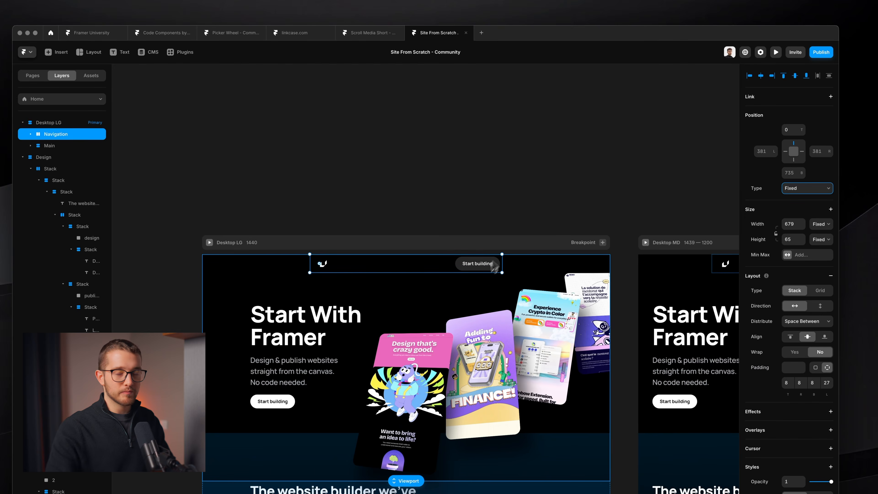
- Set the fixed Navigation stack's top offset to 24
scroll(487, 271, down, 1)
scroll(416, 262, up, 3)
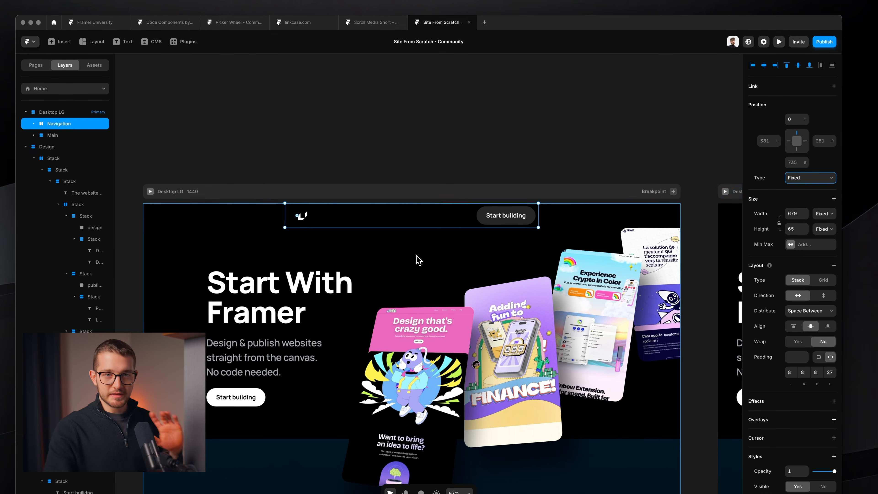
click(795, 120)
text(2)
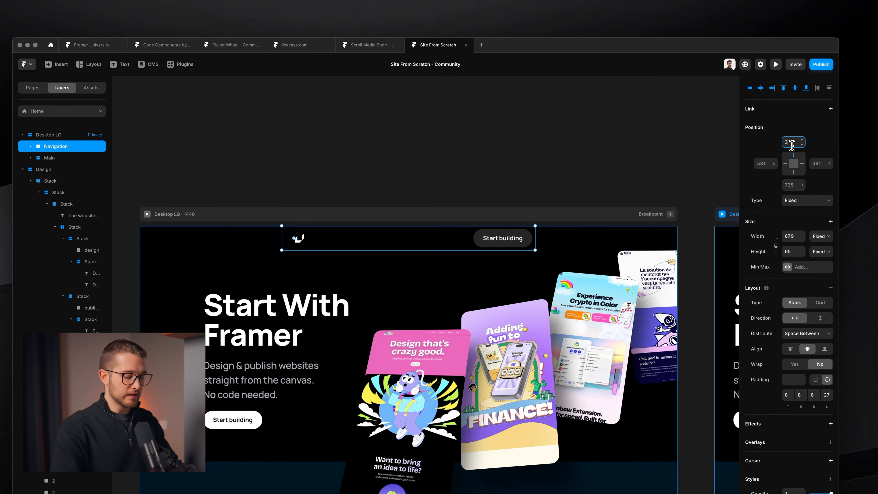
text(4)
key(Return)
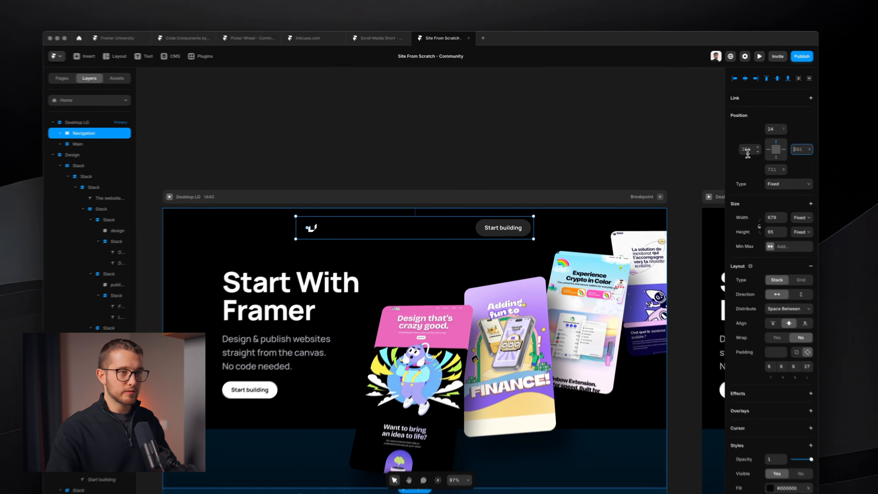
- Pin the Navigation stack to both sides of the breakpoint with left and right offsets of 24
click(722, 145)
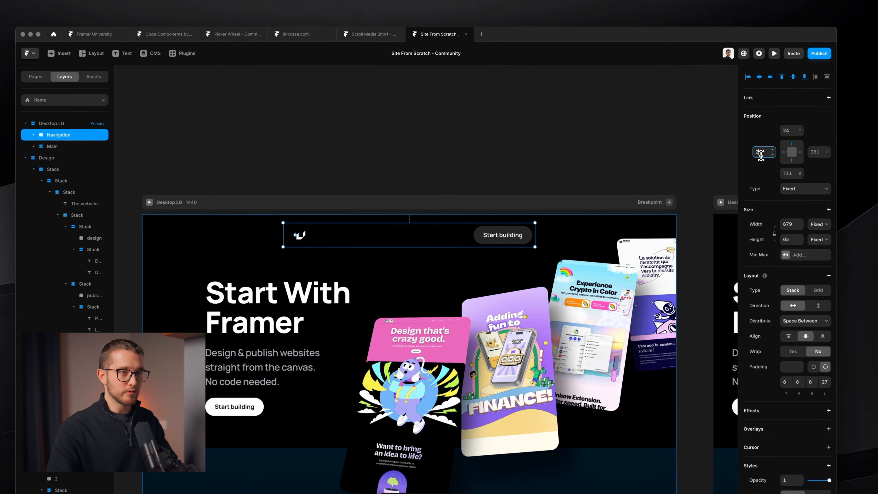
text(25)
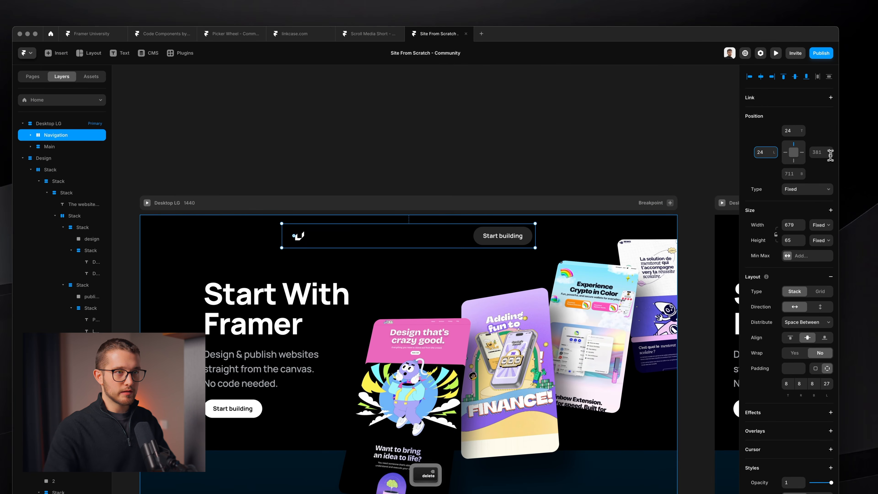
click(826, 153)
text(24)
scroll(617, 218, down, 2)
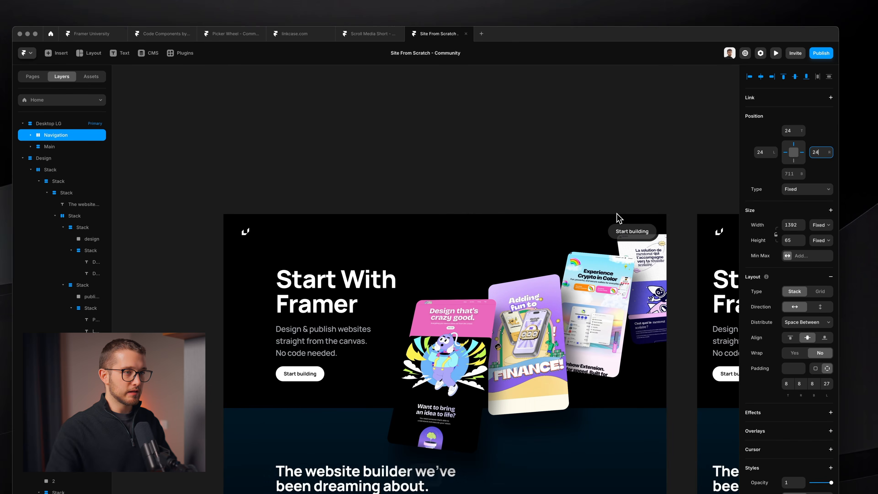
scroll(546, 177, down, 3)
scroll(545, 173, down, 2)
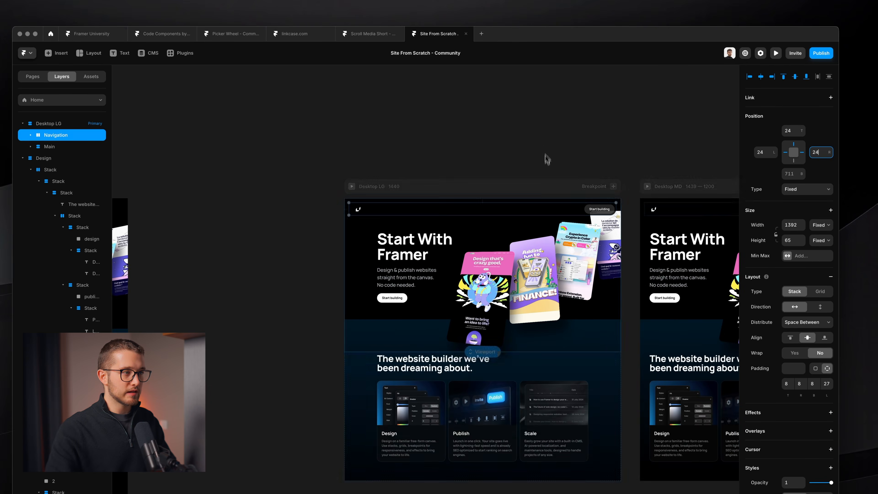
- Preview the page at a width of about 1564 px and scroll to check the fixed navigation bar against the hero images
drag(653, 243, 729, 236)
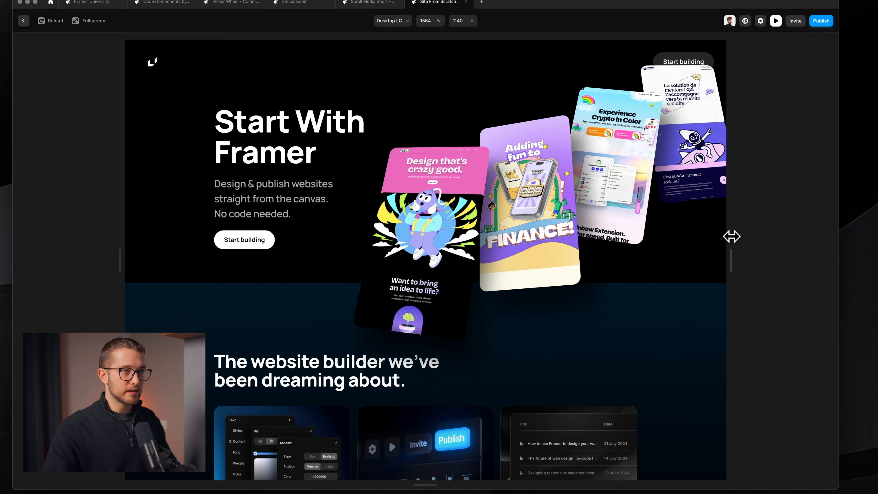
scroll(684, 280, down, 2)
scroll(684, 281, up, 2)
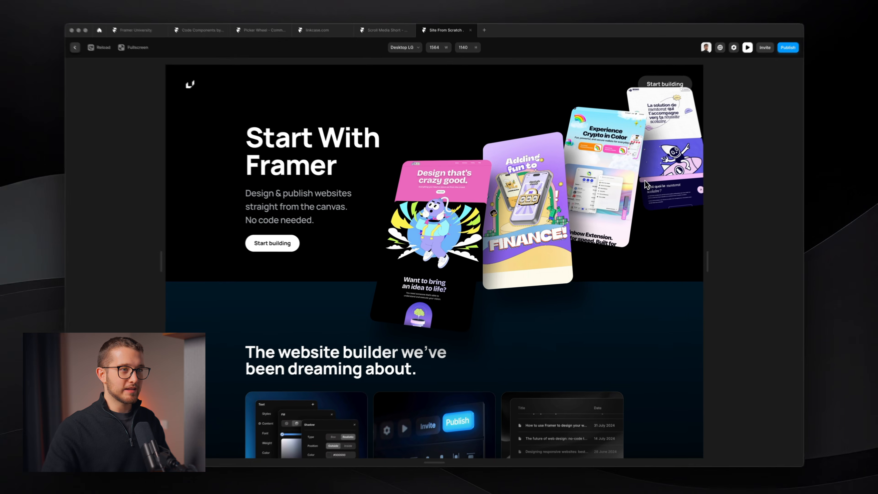
scroll(643, 186, down, 2)
scroll(639, 170, up, 3)
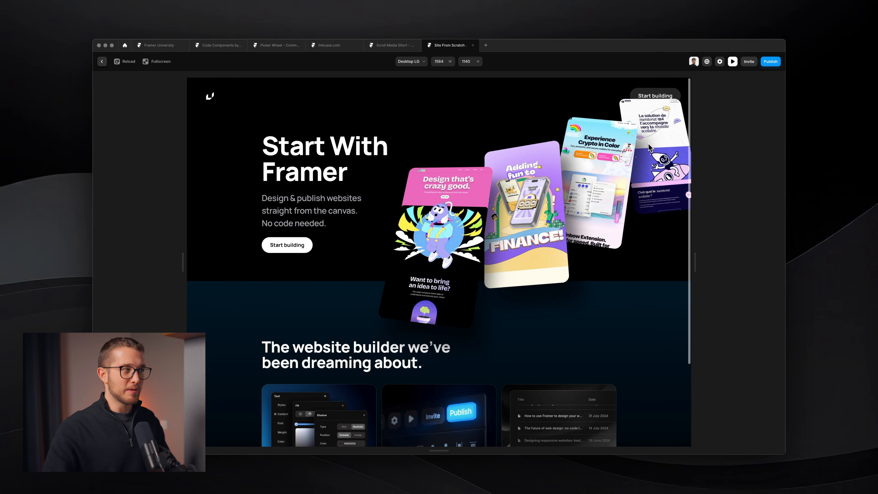
scroll(632, 170, down, 3)
scroll(624, 174, up, 3)
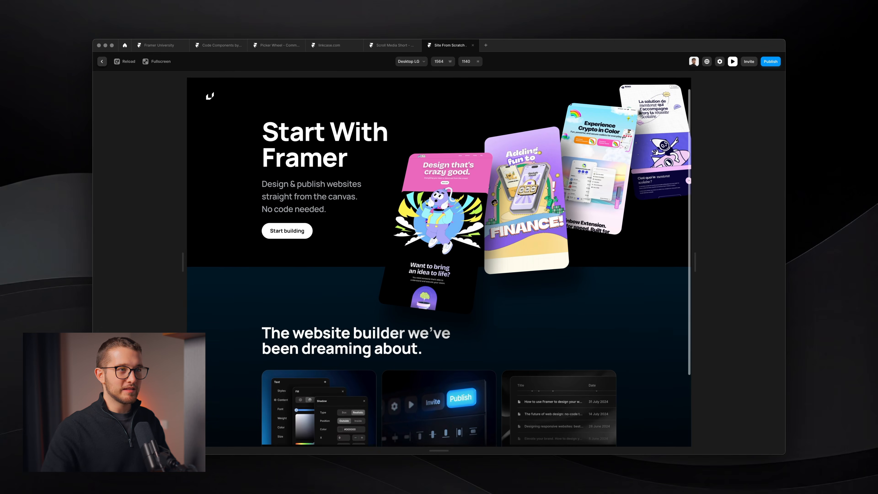
key(Escape)
scroll(432, 221, left, 10)
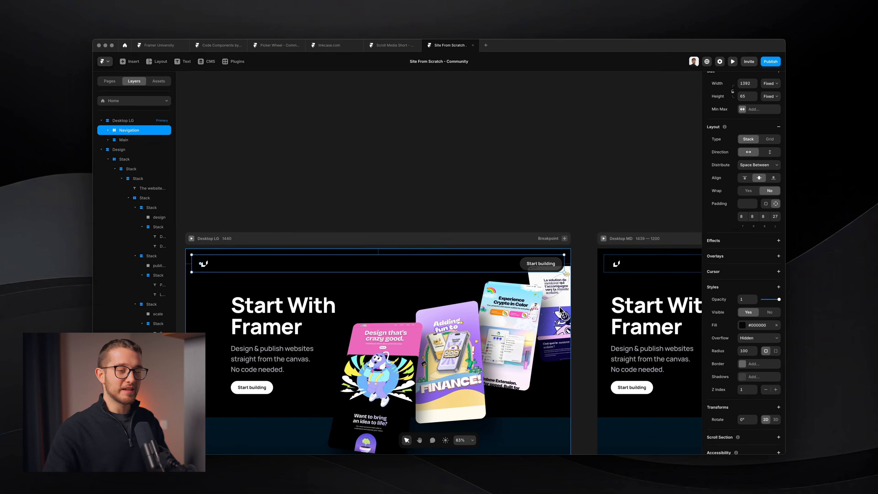
- Inspect the Navigation stack's fill colour, and preview the page while scrolling to check how the bar overlaps the hero content
click(753, 325)
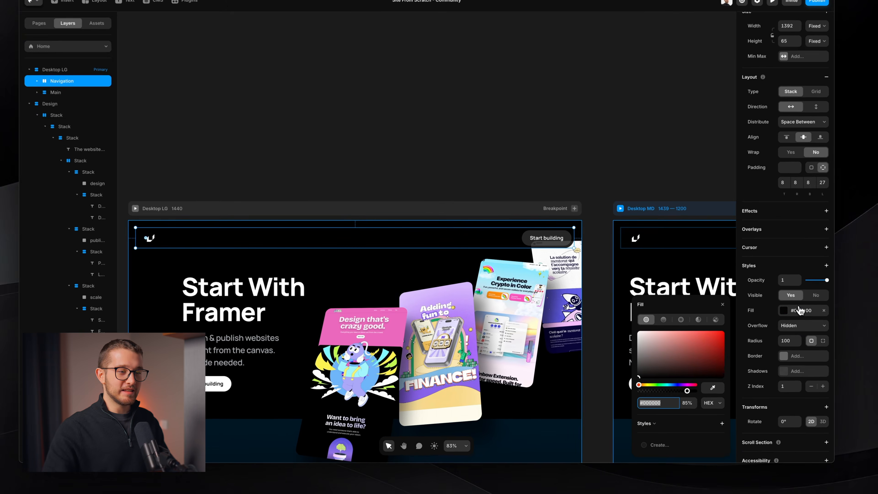
key(Escape)
key(super+p)
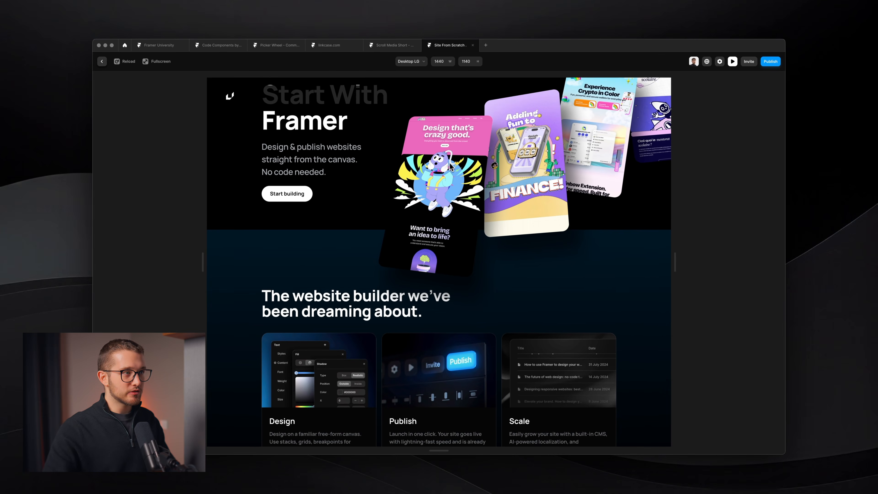
scroll(441, 180, down, 2)
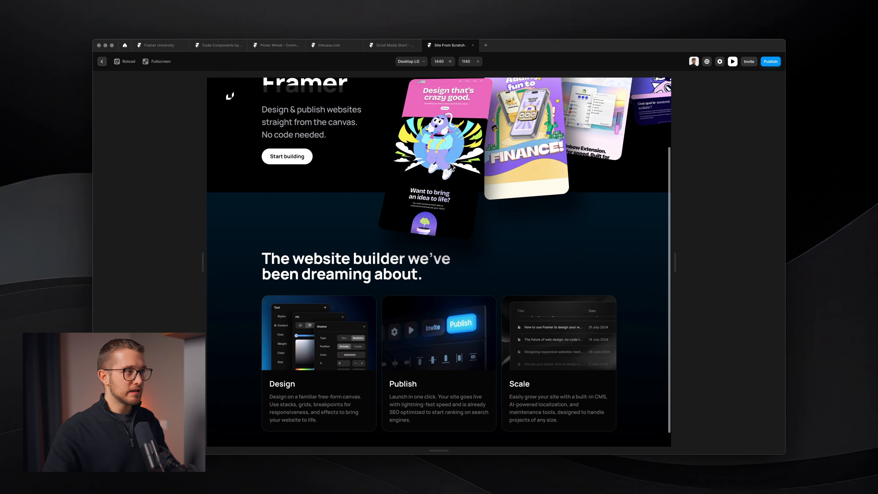
key(super+shift+4)
key(Escape)
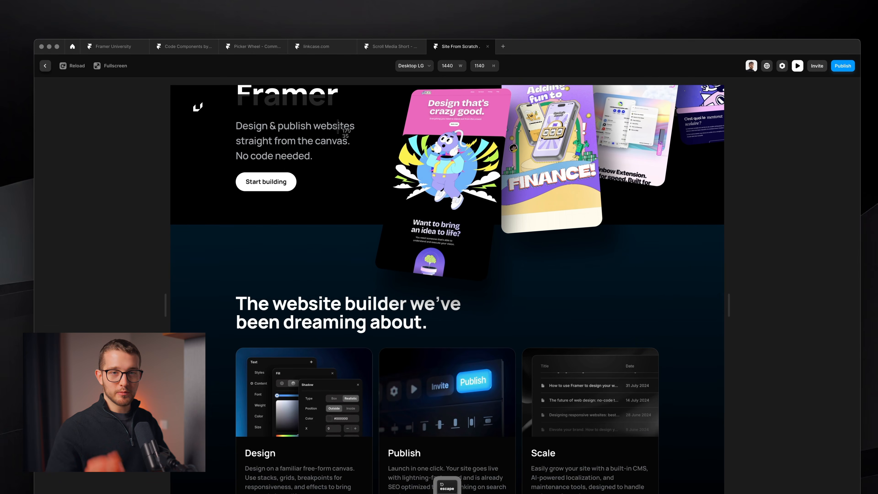
key(Escape)
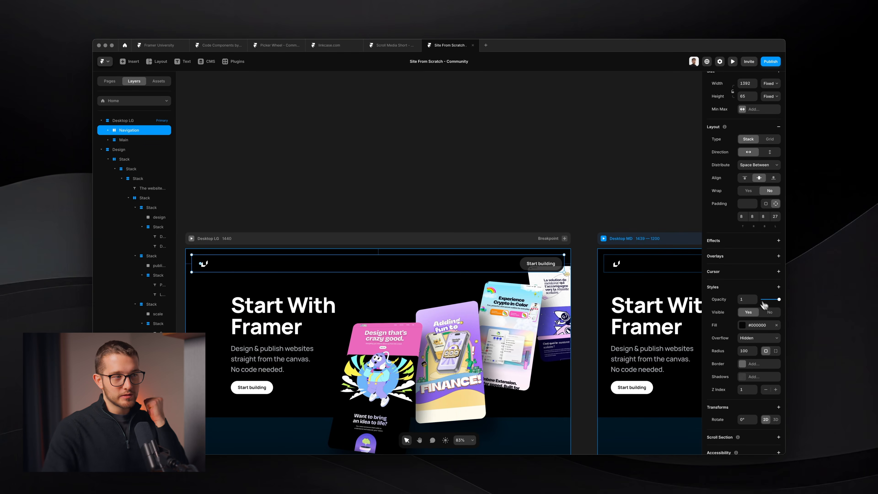
- Add a background blur filter to the Navigation stack and set its value to 8
click(760, 289)
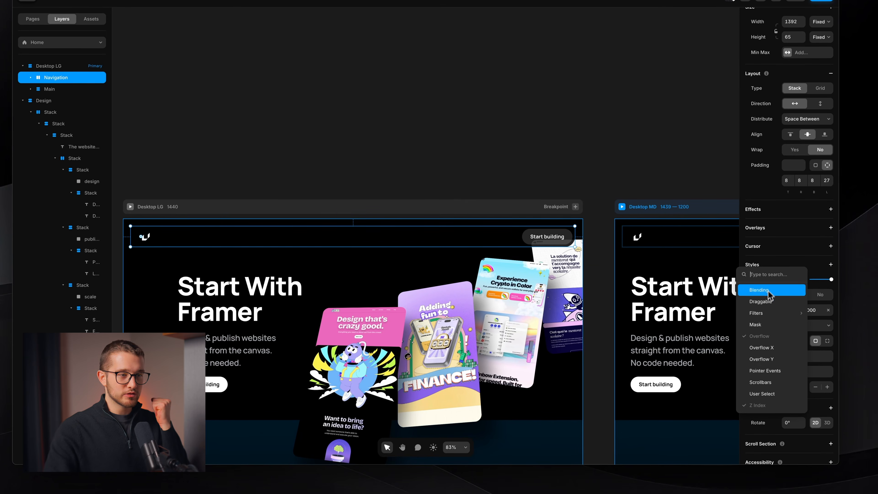
mouse_move(761, 314)
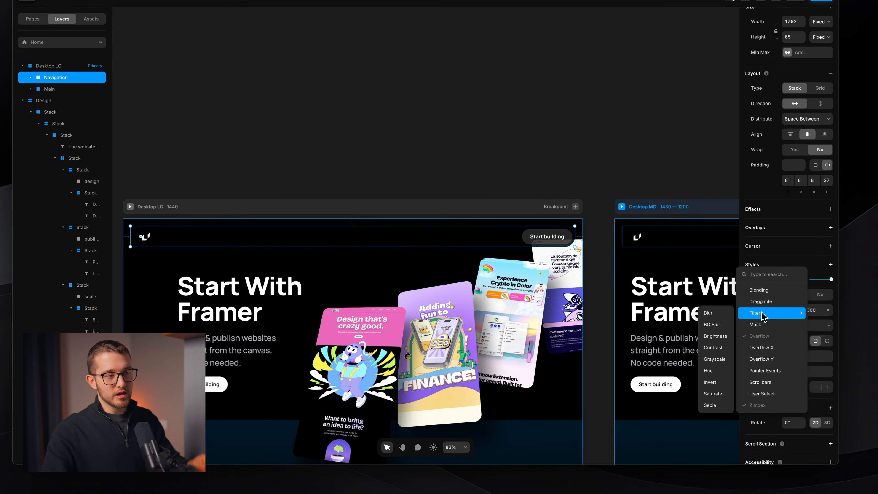
click(726, 323)
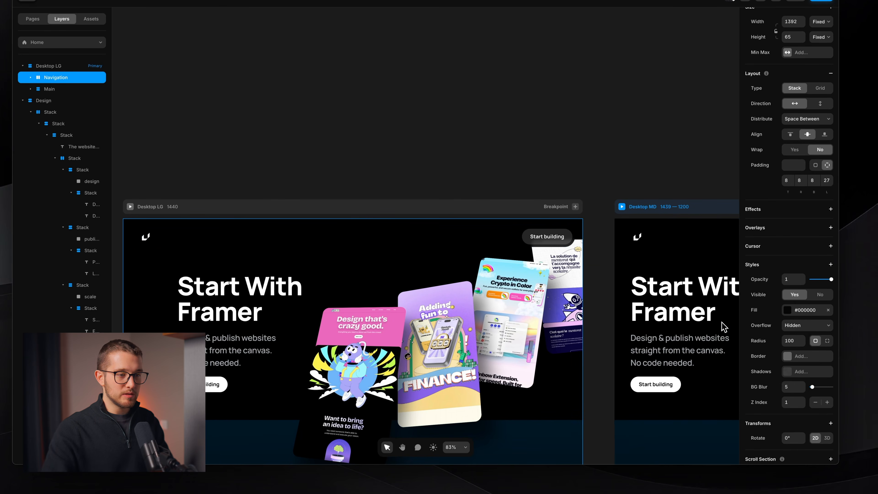
click(793, 389)
text(8)
key(Return)
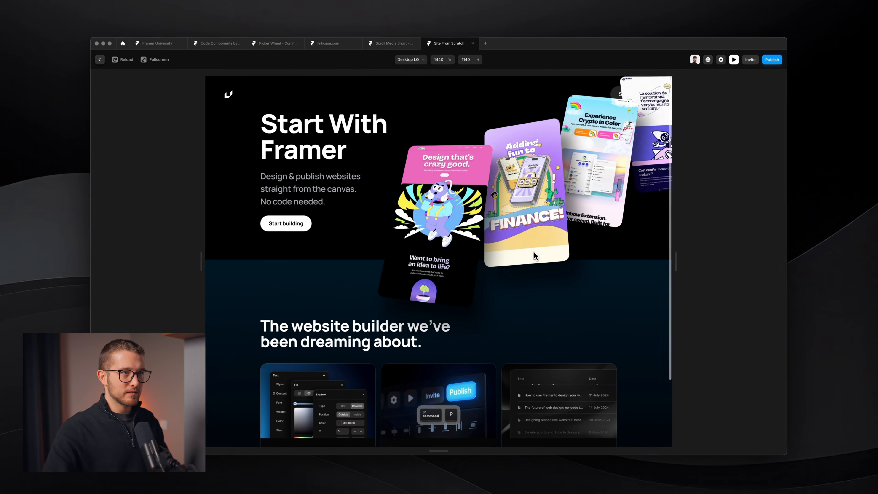
- Preview the page and scroll to check the background blur of the navigation bar against the hero text and images
scroll(536, 256, down, 3)
scroll(535, 257, down, 1)
scroll(536, 256, up, 2)
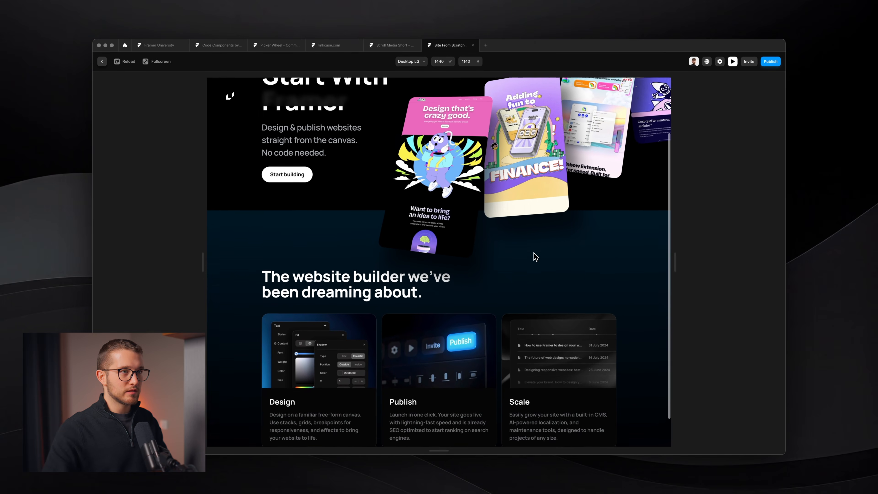
scroll(534, 256, down, 2)
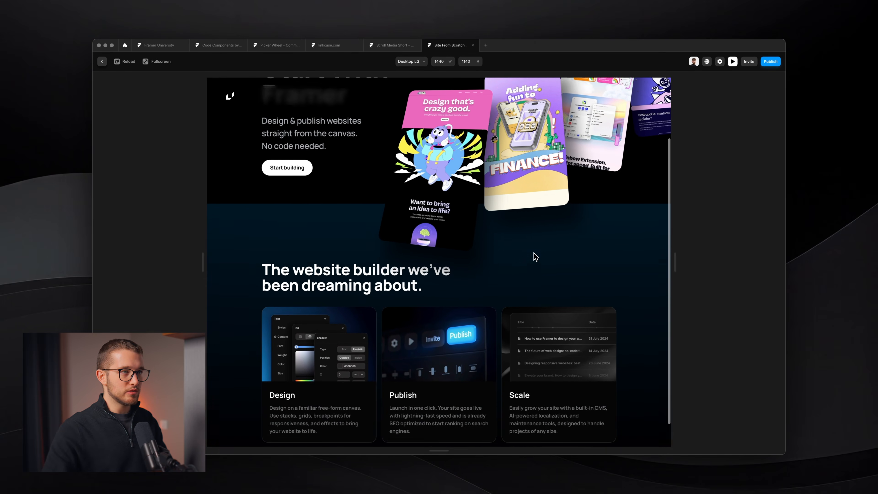
scroll(534, 257, up, 3)
key(Escape)
- Set the Navigation stack's Z Index to 10
scroll(485, 221, down, 1)
scroll(490, 247, left, 1)
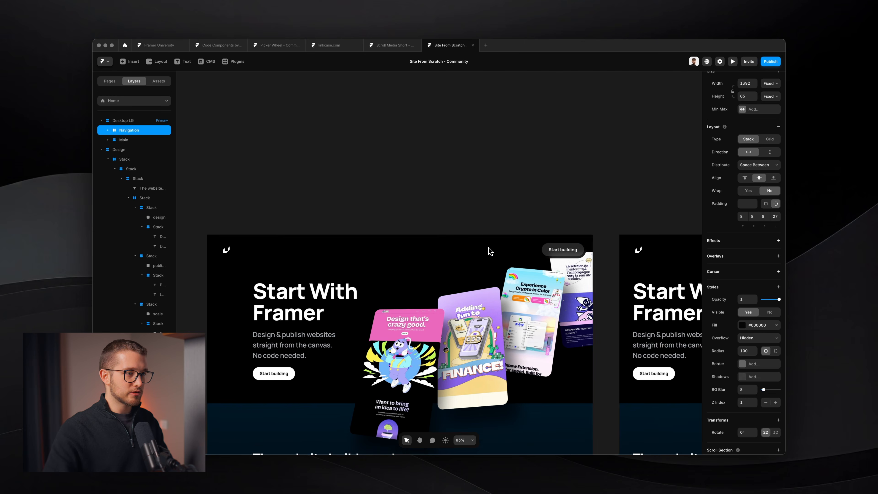
click(748, 402)
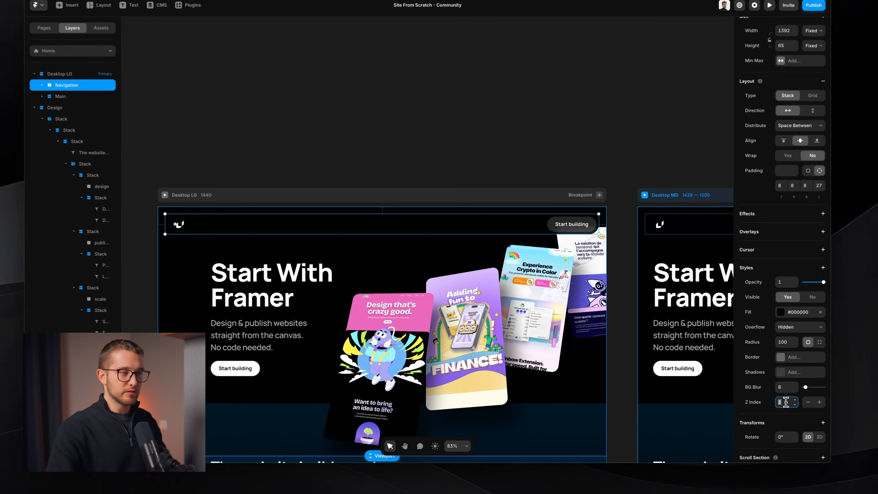
text(10)
key(Return)
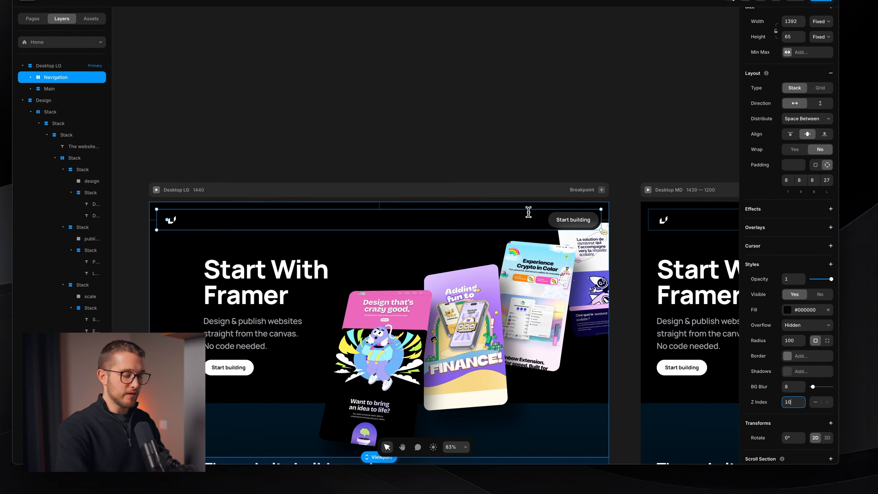
- Preview the page and scroll through it to check the navigation bar's stacking over the hero images
key(super+p)
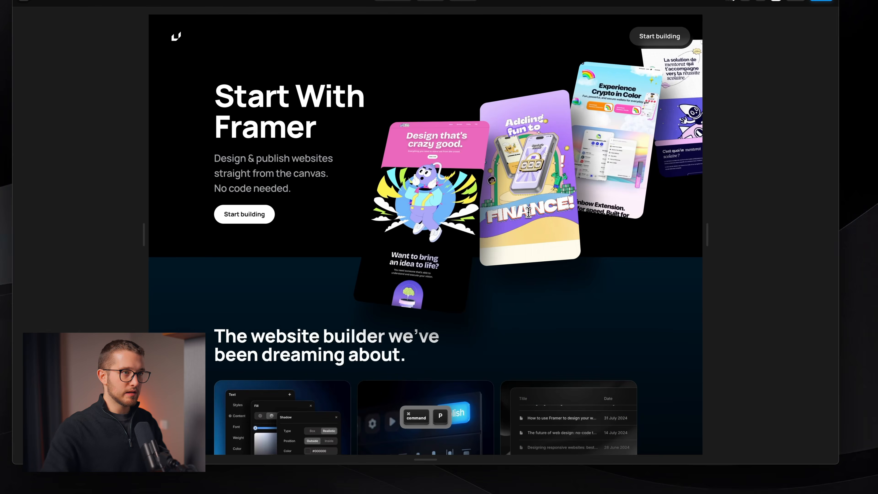
scroll(525, 243, down, 3)
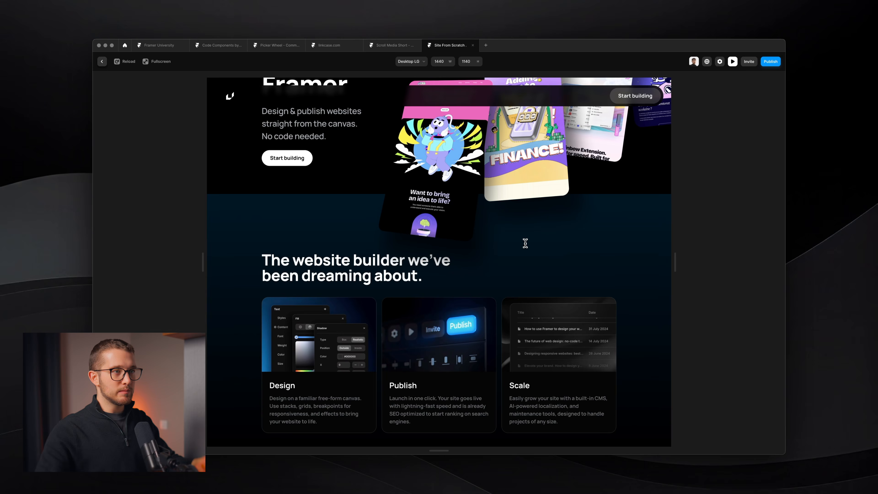
scroll(525, 243, down, 1)
scroll(527, 277, up, 3)
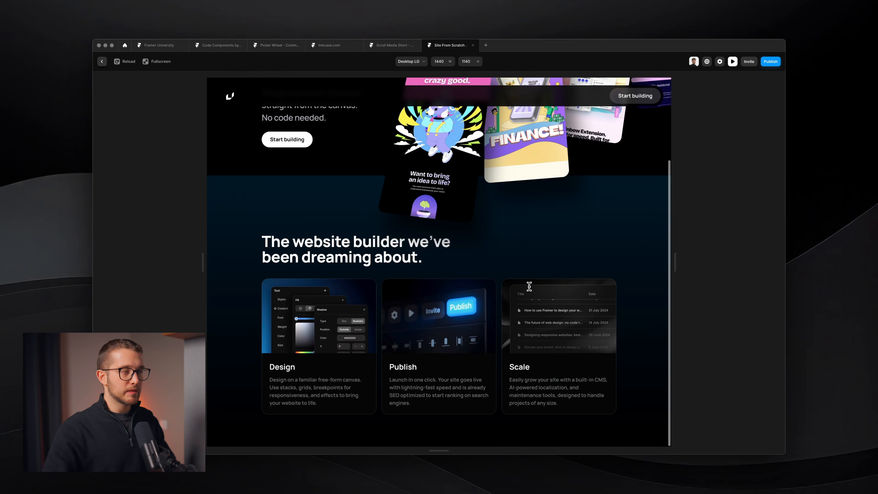
scroll(528, 286, down, 4)
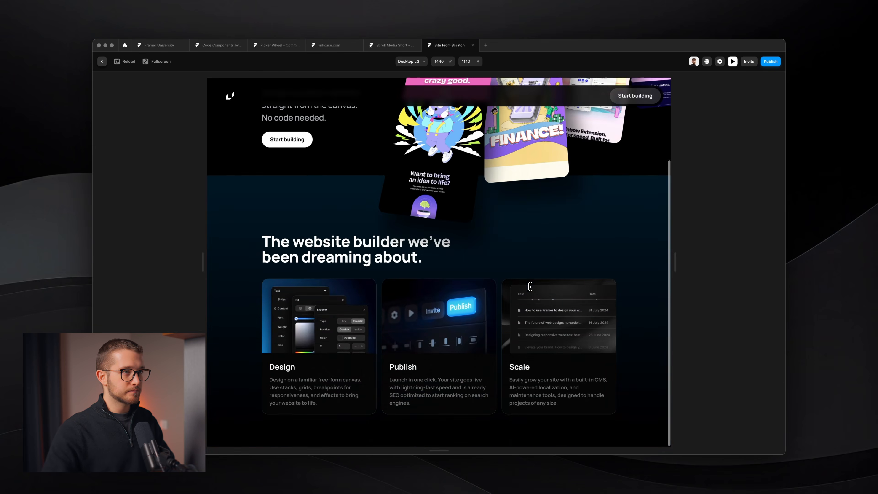
scroll(529, 286, up, 4)
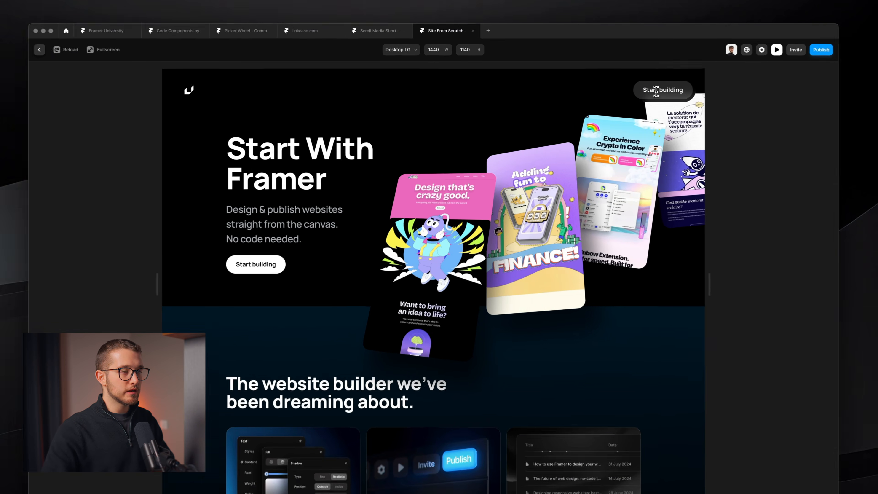
key(Escape)
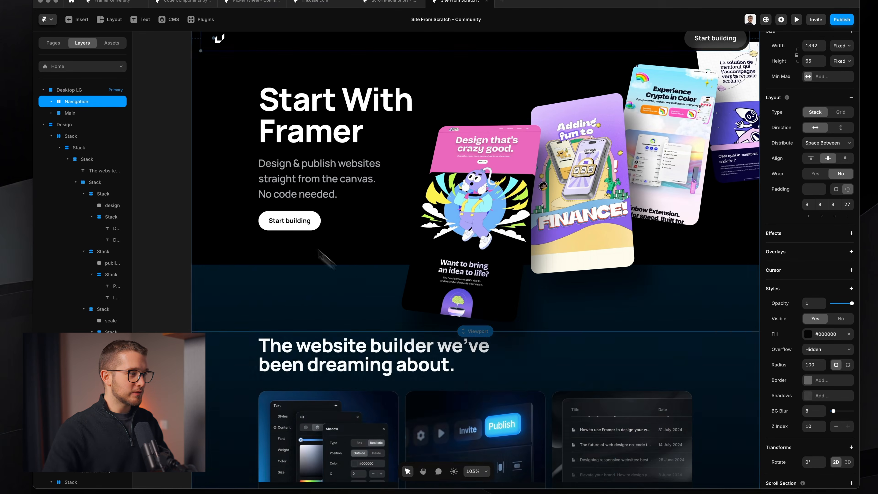
- Turn the hero's white Start building button into a component named Button
scroll(278, 220, up, 3)
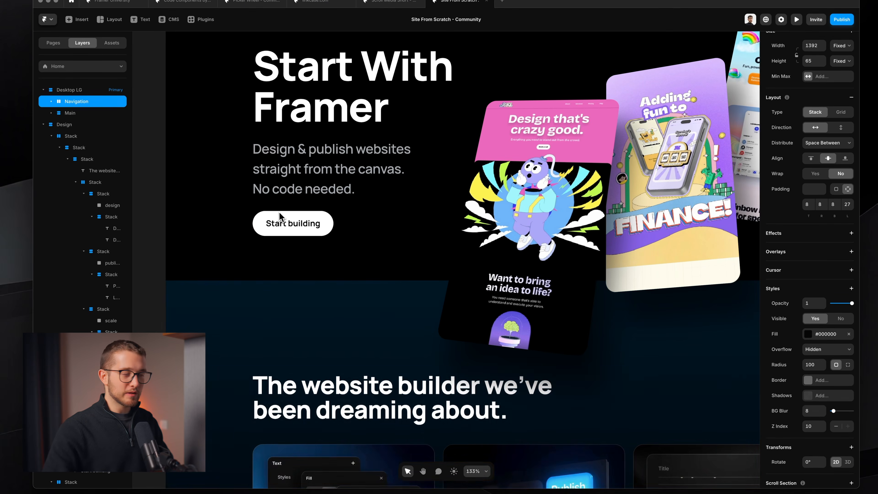
click(329, 223)
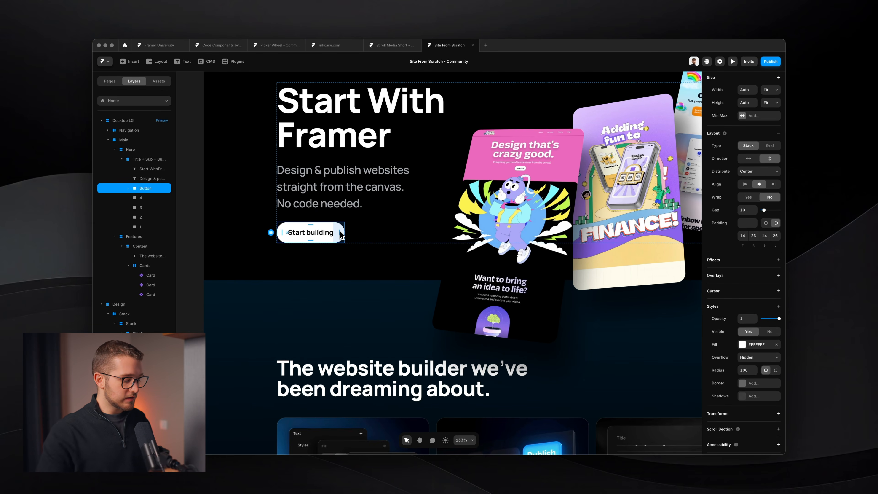
key(alt)
key(alt+super+k)
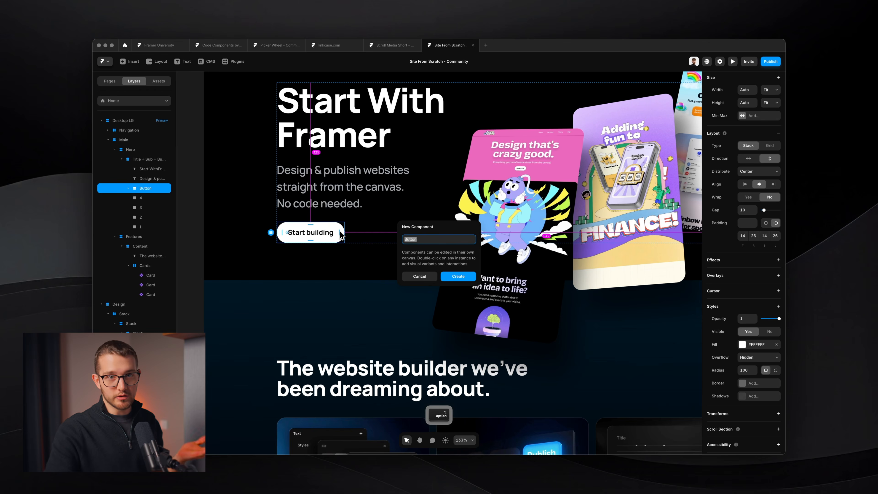
key(Return)
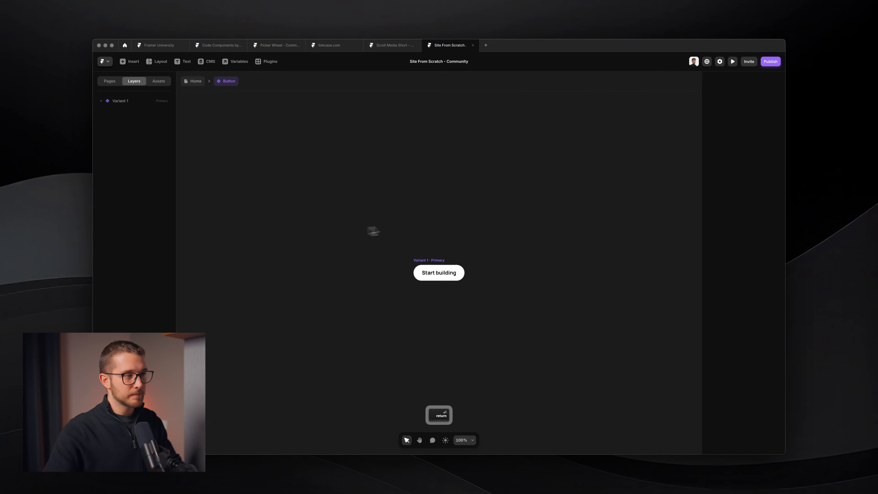
- Rename the Button component's primary variant to Default
click(428, 264)
key(super+r)
text(Defa)
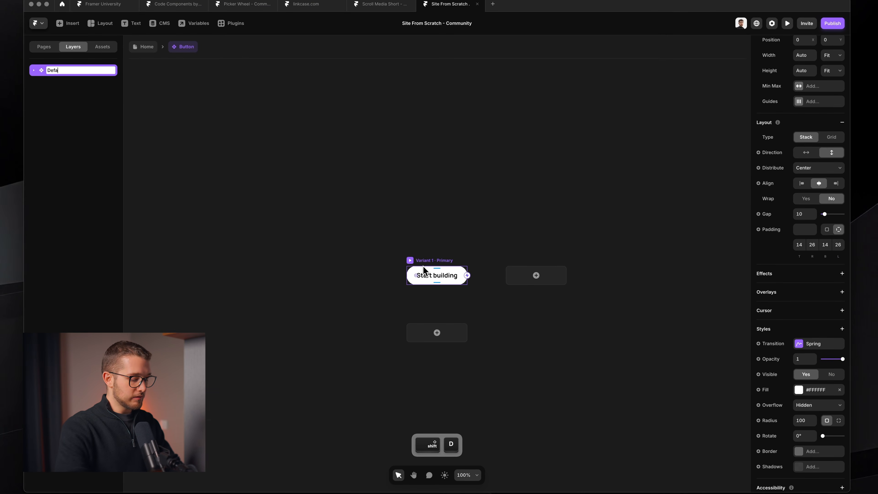
key(Return)
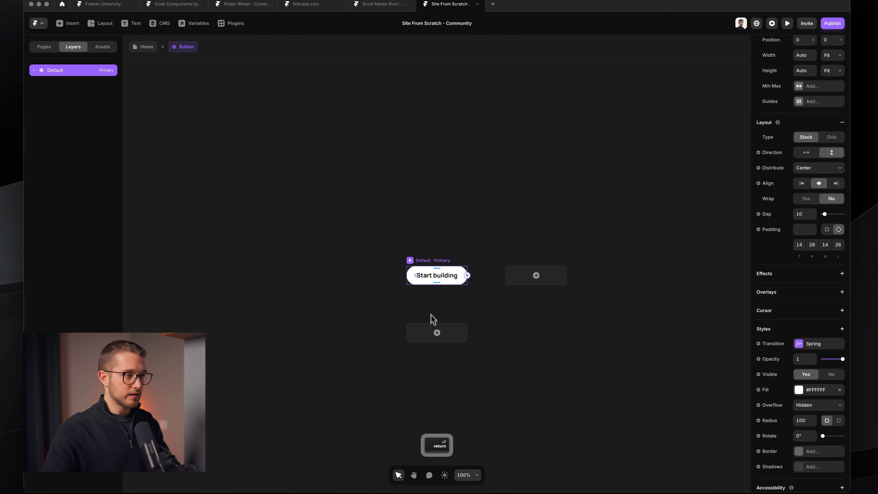
- Add a Hover variant to the Button component's Default variant
click(433, 333)
click(440, 339)
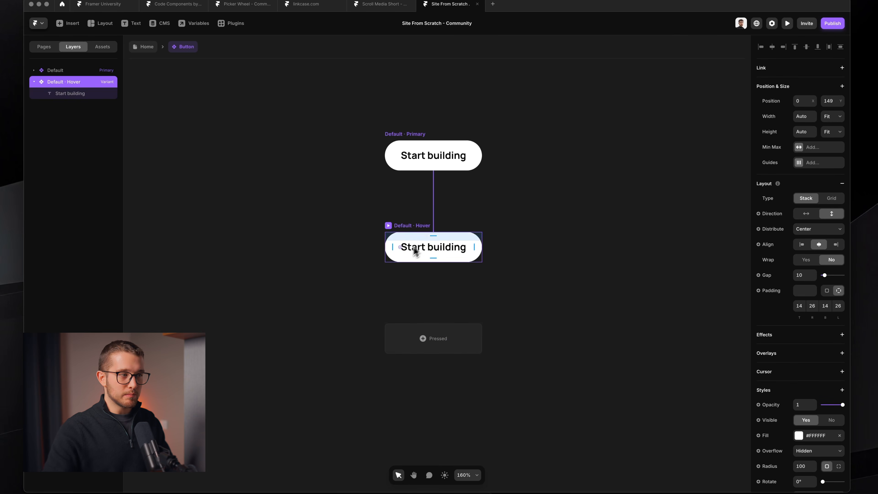
scroll(414, 217, up, 3)
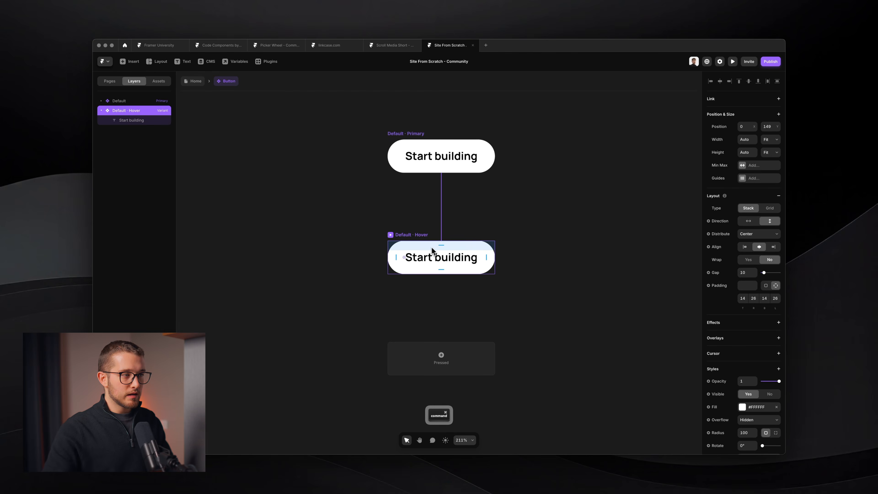
- Lower the opacity of the button's hover variant to about half and preview the hover effect
super+click(428, 256)
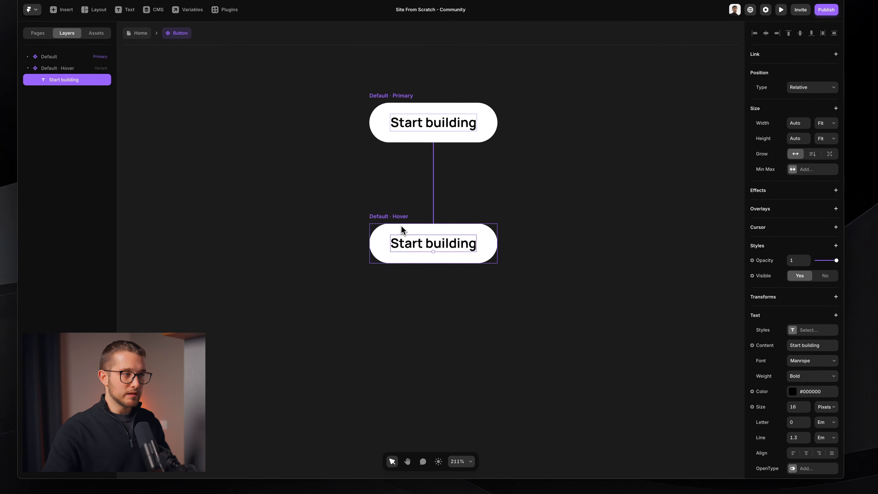
click(400, 223)
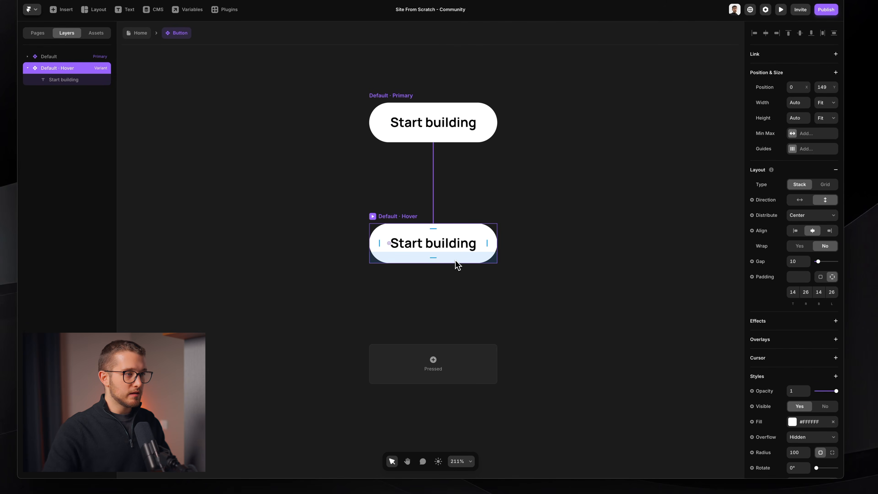
click(822, 374)
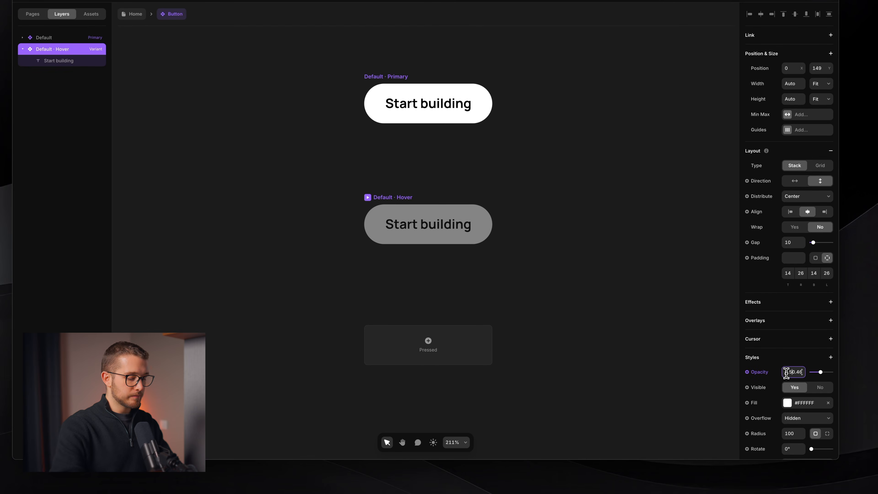
key(super+p)
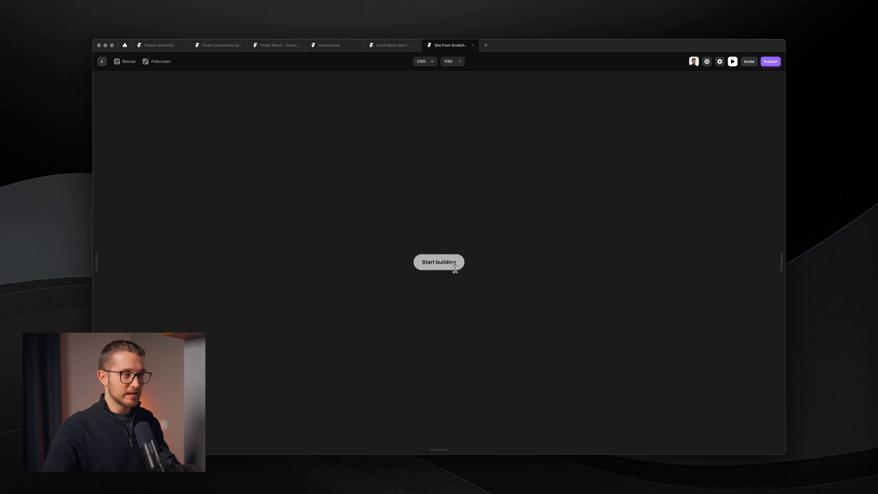
key(Escape)
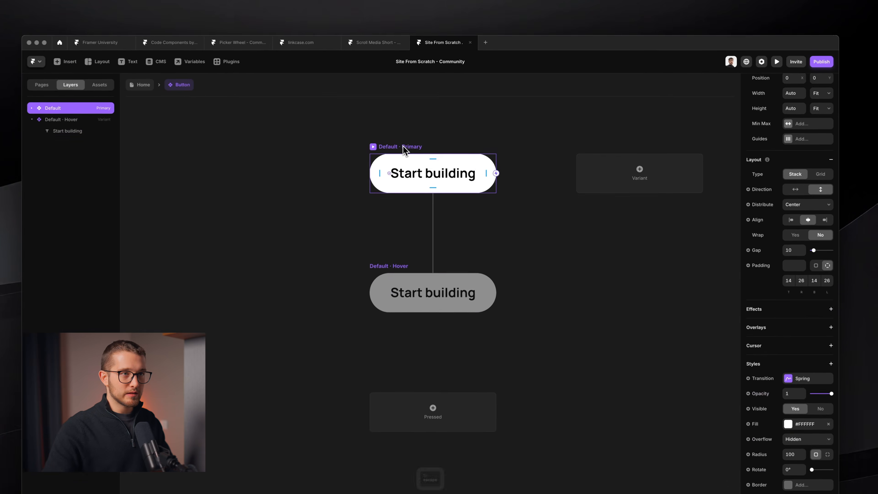
- Create a variable for the Link To property of the Button component's Default variant
scroll(791, 172, up, 5)
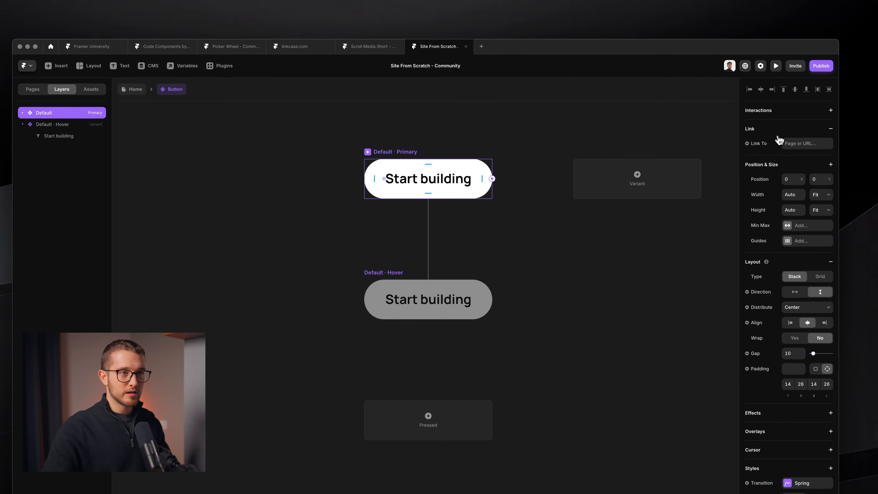
click(760, 148)
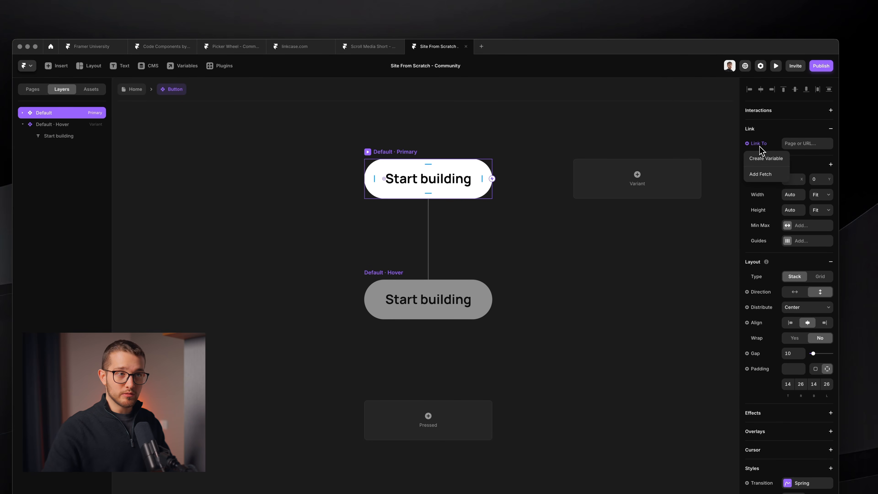
click(767, 159)
click(662, 112)
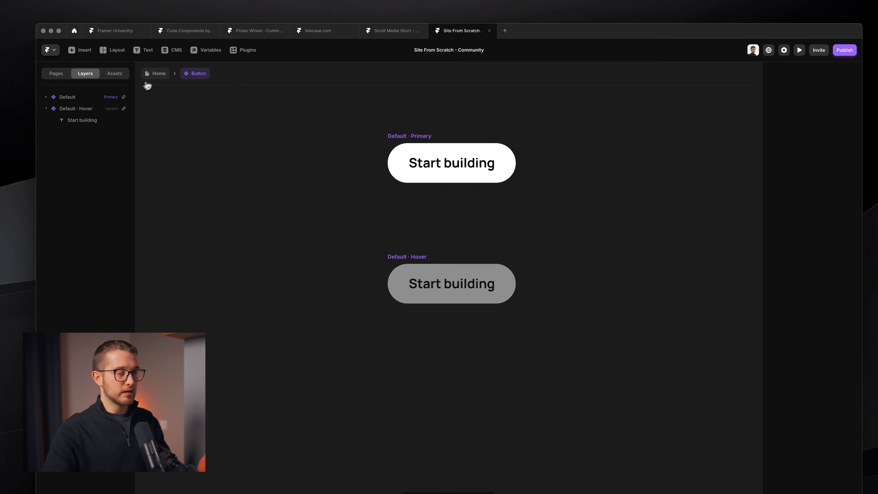
- Return to the Home page and view the link option of the hero's Start building button
click(148, 83)
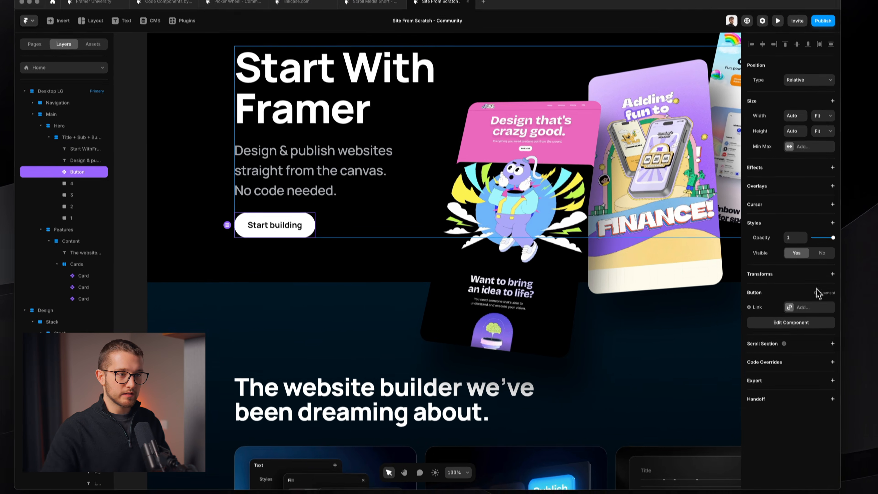
click(828, 336)
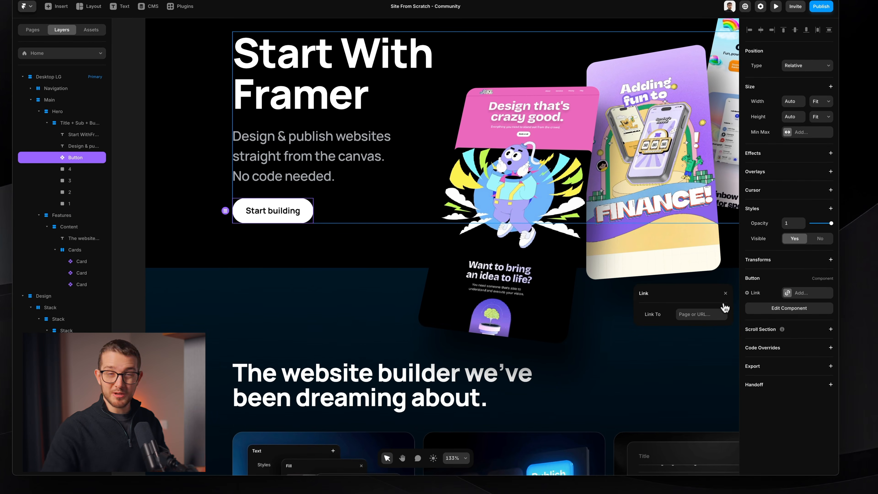
click(725, 296)
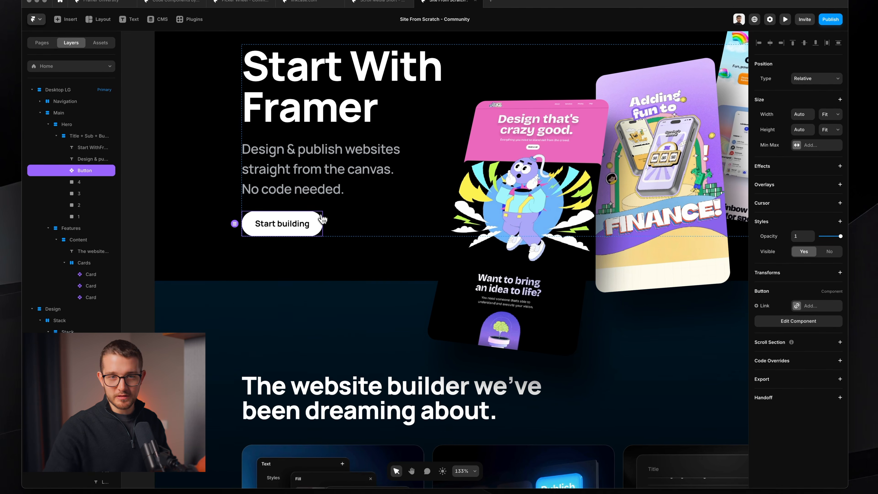
- Open the hero's Button component and add a variant named Navigation, modelled on the navigation bar's button
scroll(323, 218, down, 2)
scroll(322, 218, up, 8)
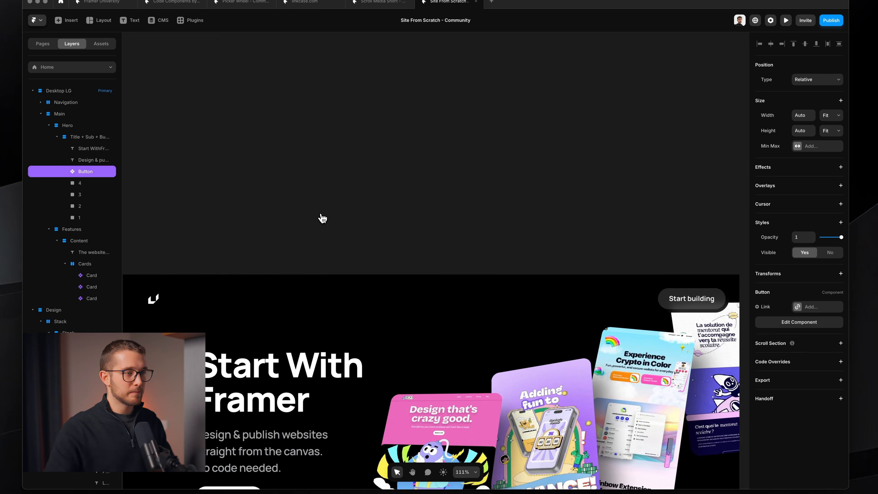
scroll(322, 219, right, 5)
super+click(549, 223)
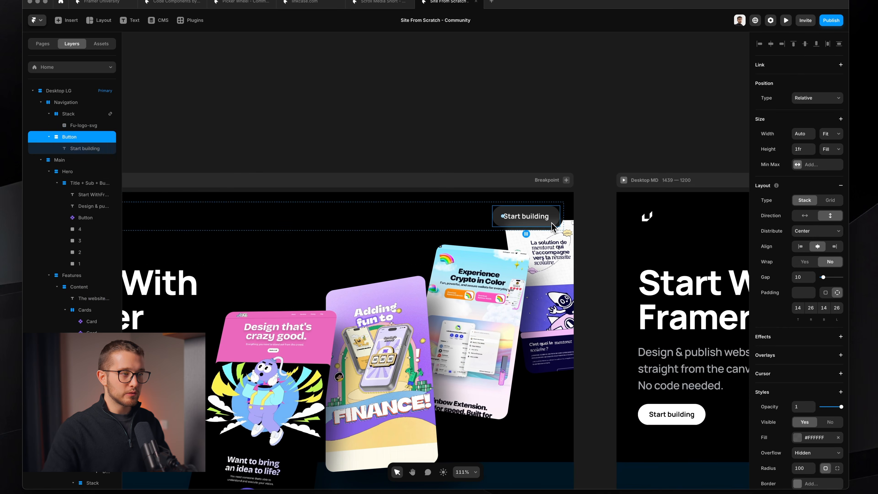
scroll(529, 218, up, 6)
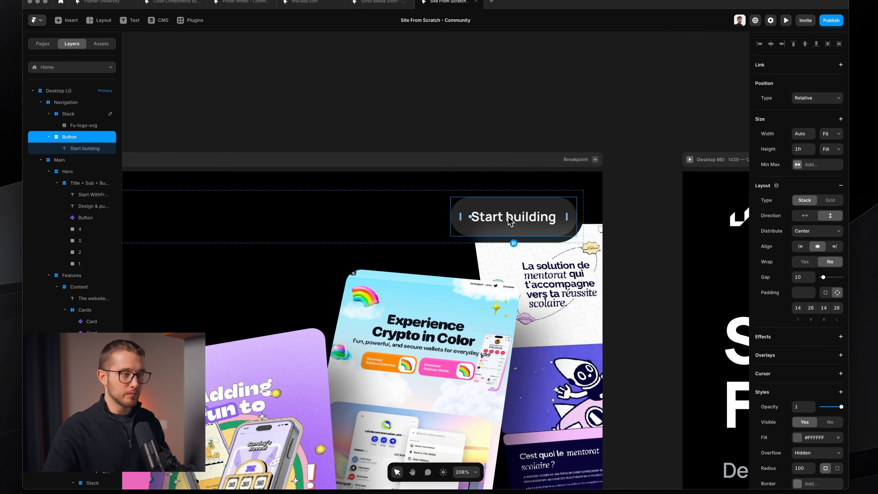
scroll(516, 215, down, 5)
scroll(512, 218, left, 4)
super+click(392, 290)
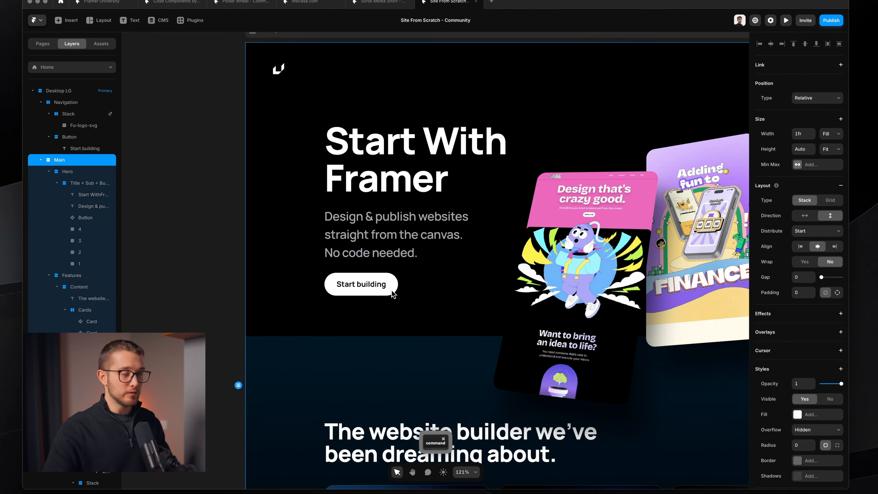
double_click(392, 289)
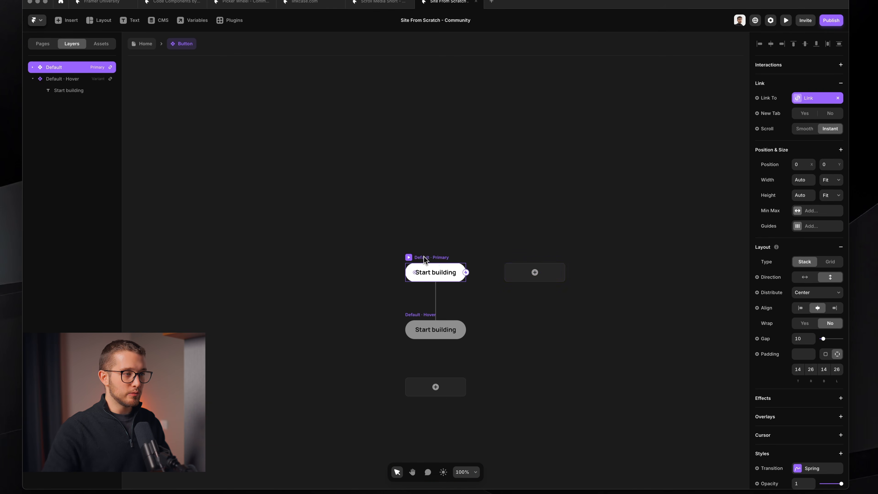
click(529, 272)
key(super+r)
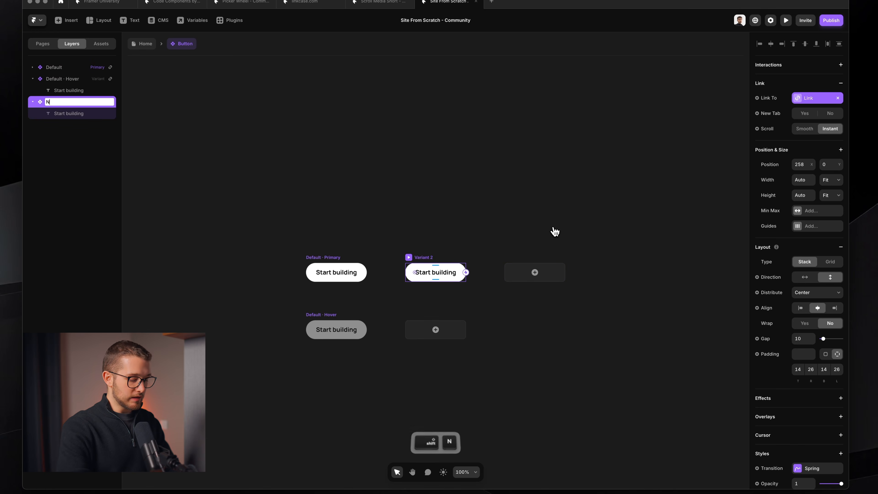
key(Return)
- Set the Start building text in the Navigation variant to white
super+scroll(478, 283, up, 5)
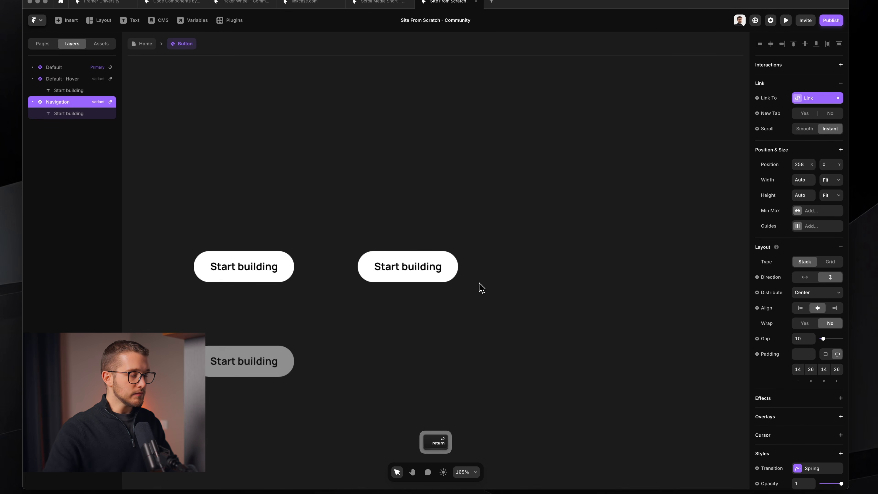
super+click(444, 249)
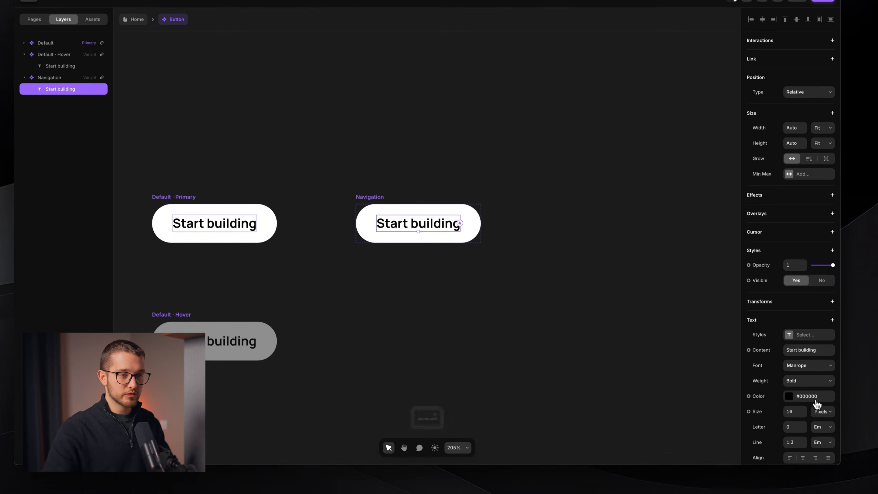
click(788, 392)
click(641, 329)
- Lower the opacity of the Navigation variant's #FFFFFF fill to 15%
click(367, 194)
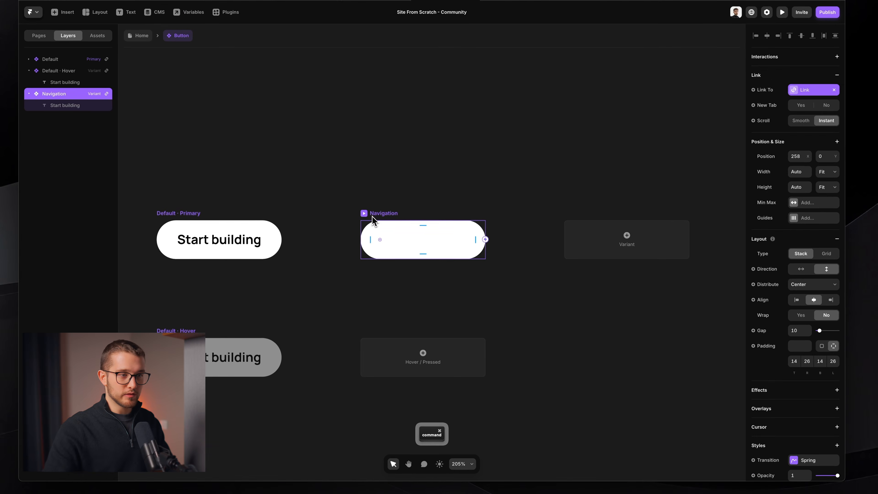
scroll(796, 363, down, 5)
click(787, 337)
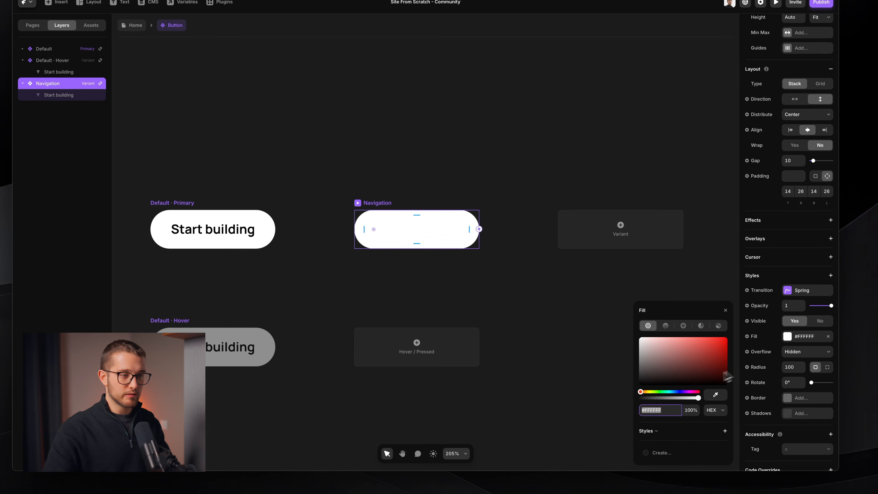
text(15)
key(Return)
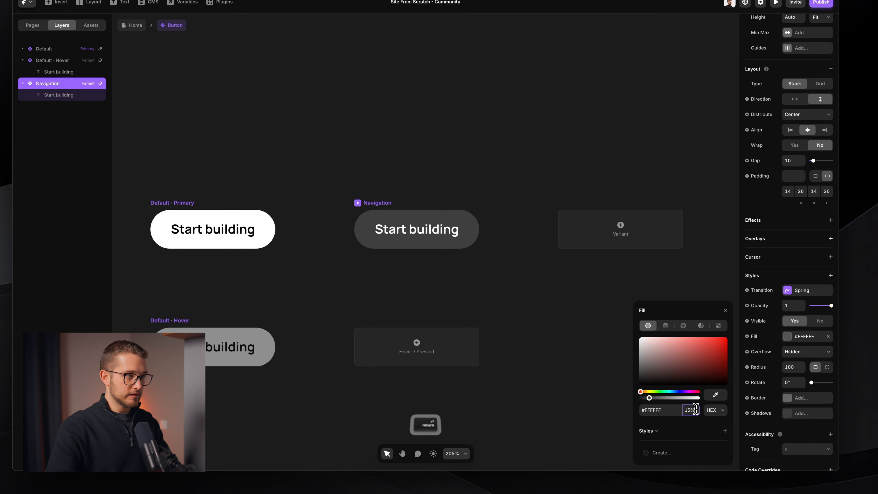
click(497, 187)
- Return to the Home page and replace the navigation bar's Start building button with a copy of the hero's Button component
click(132, 27)
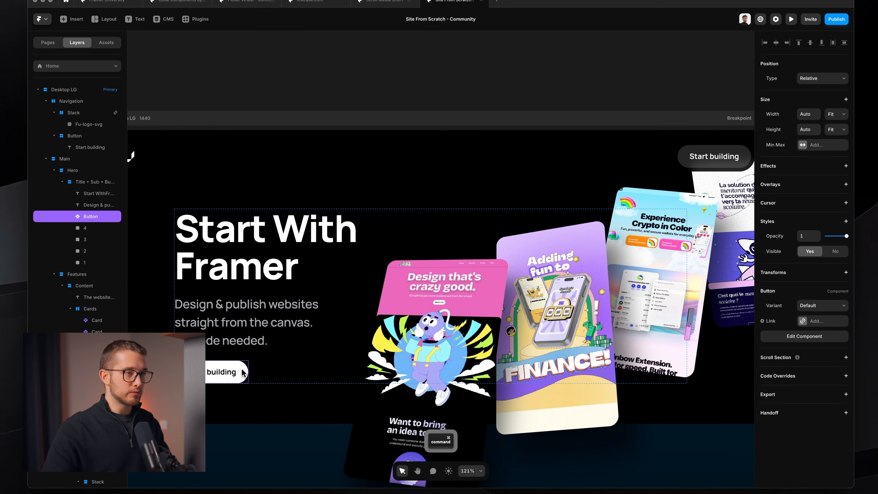
drag(242, 369, 220, 366)
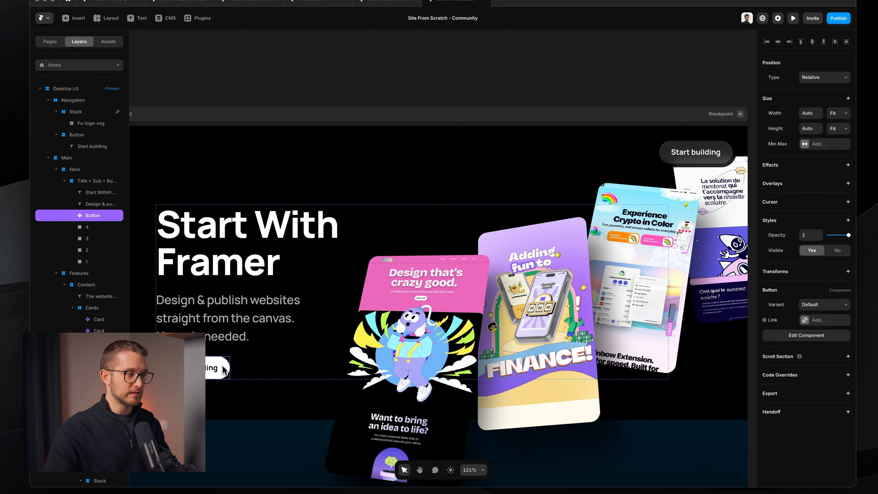
key(super)
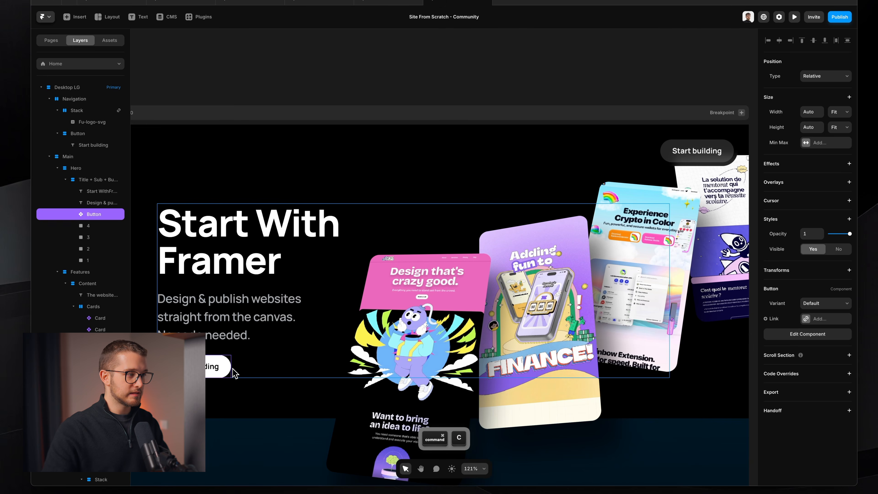
scroll(439, 262, right, 5)
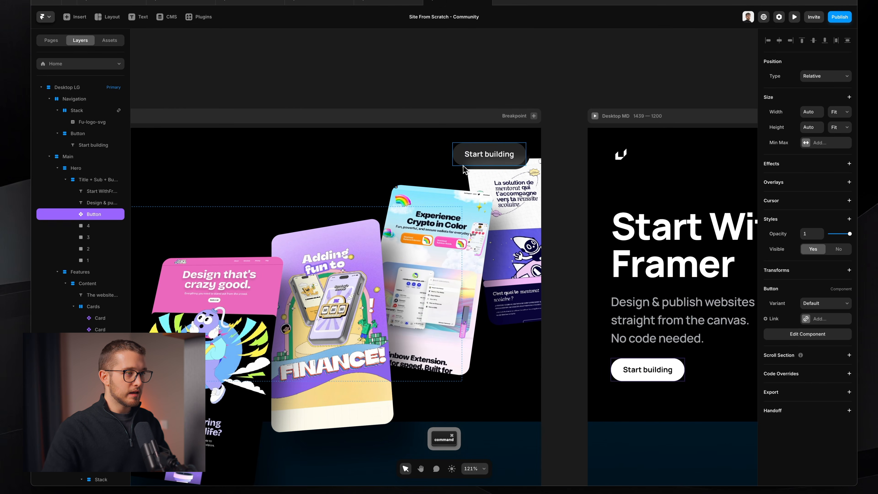
super+click(463, 165)
scroll(484, 157, up, 5)
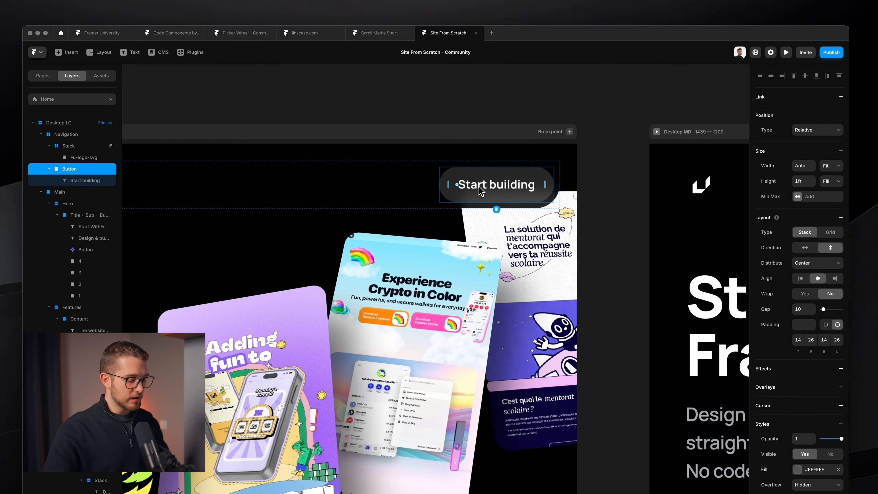
key(shift+super)
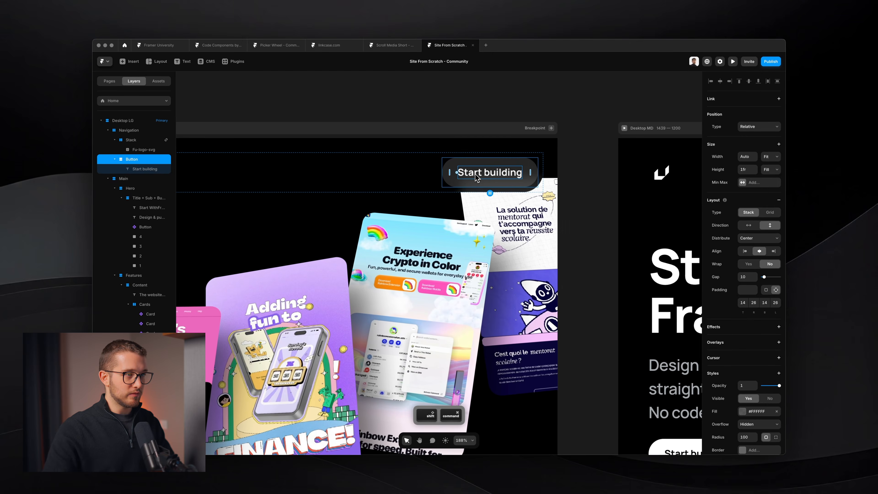
key(shift+super+v)
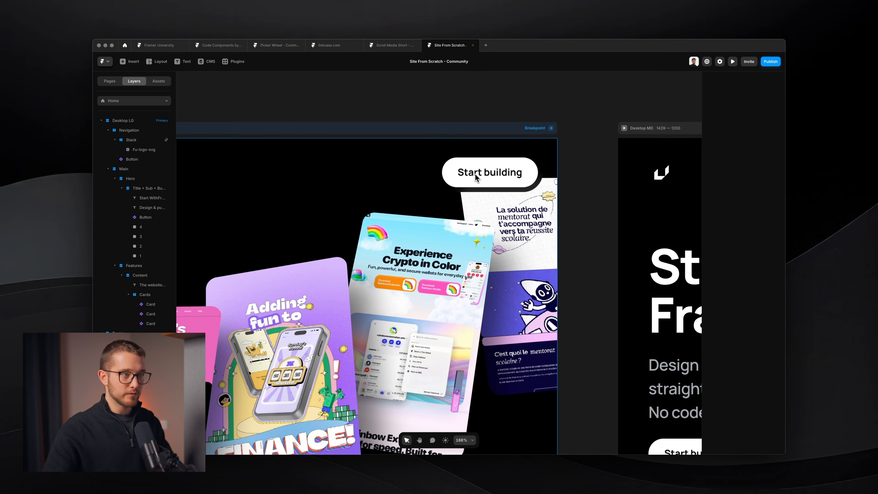
- Set the navigation bar button's height to Fill and switch it to the Navigation variant
click(527, 176)
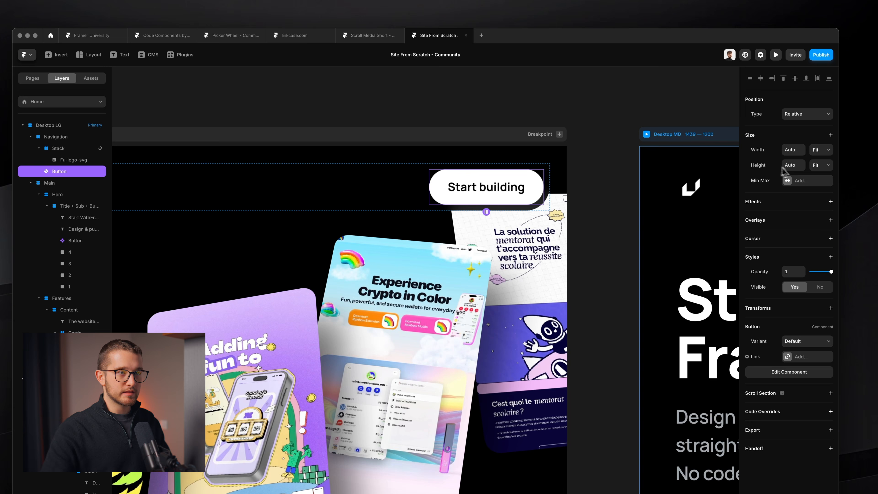
click(825, 186)
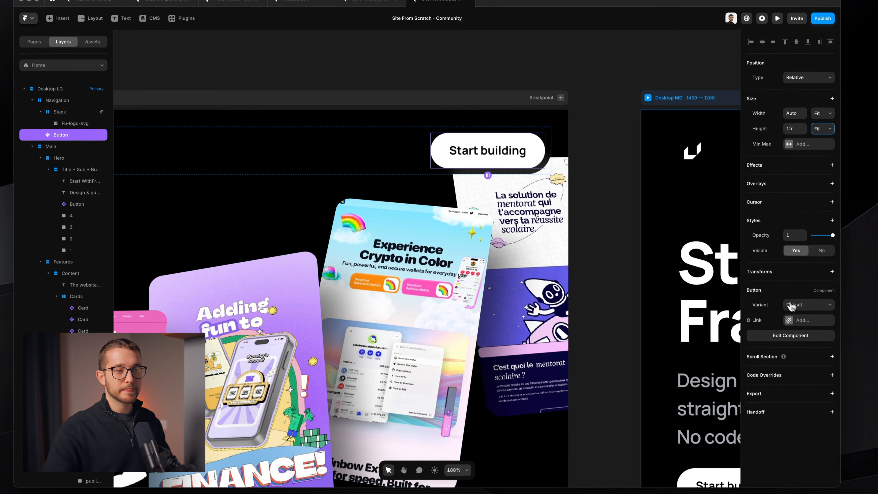
click(809, 330)
click(797, 315)
- Preview the page and scroll through it to check the navigation bar with its new button
scroll(395, 227, down, 10)
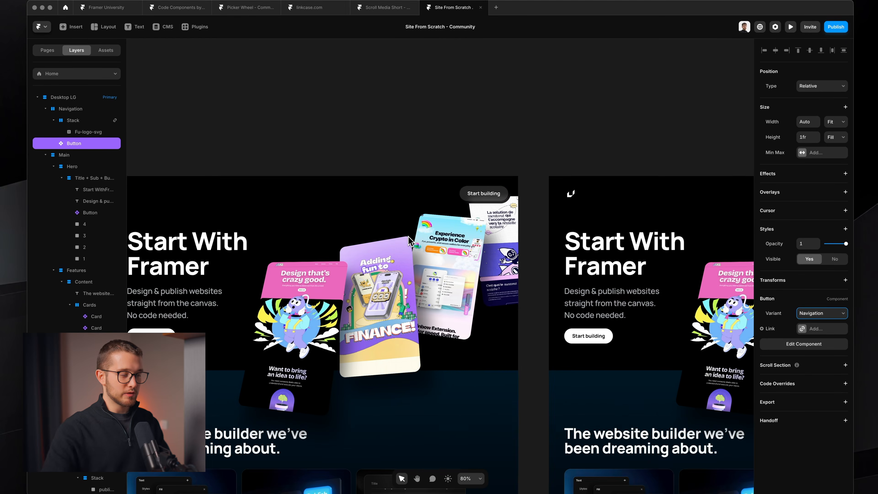
key(super+p)
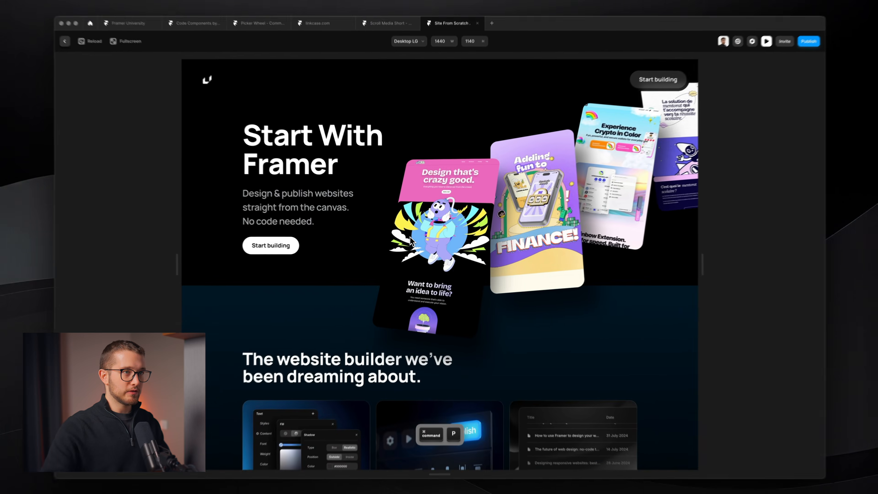
scroll(411, 238, down, 4)
scroll(411, 238, up, 4)
key(Escape)
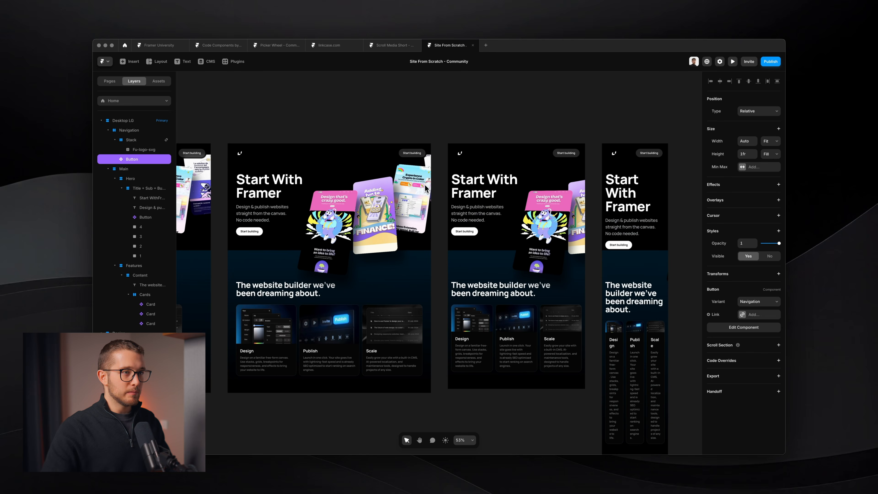
- Examine the page layout across the desktop, tablet and phone breakpoints, and open a preview of Desktop LG
scroll(640, 225, right, 2)
scroll(655, 229, up, 3)
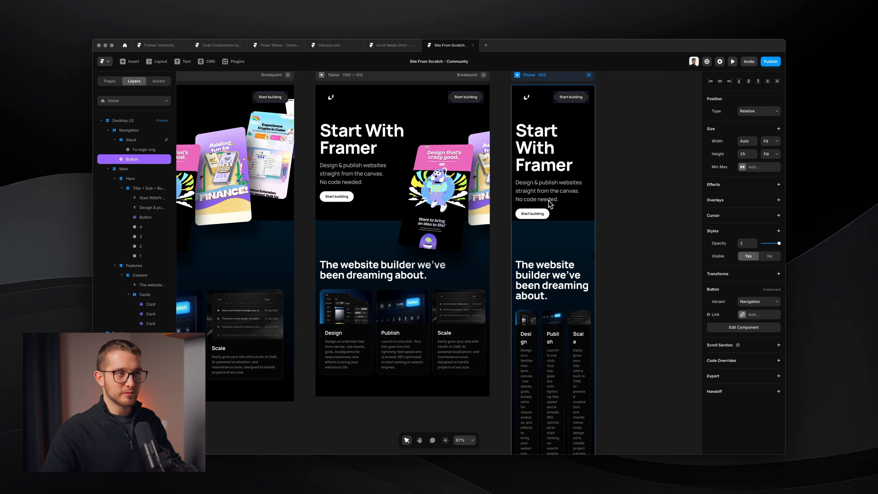
scroll(549, 234, left, 2)
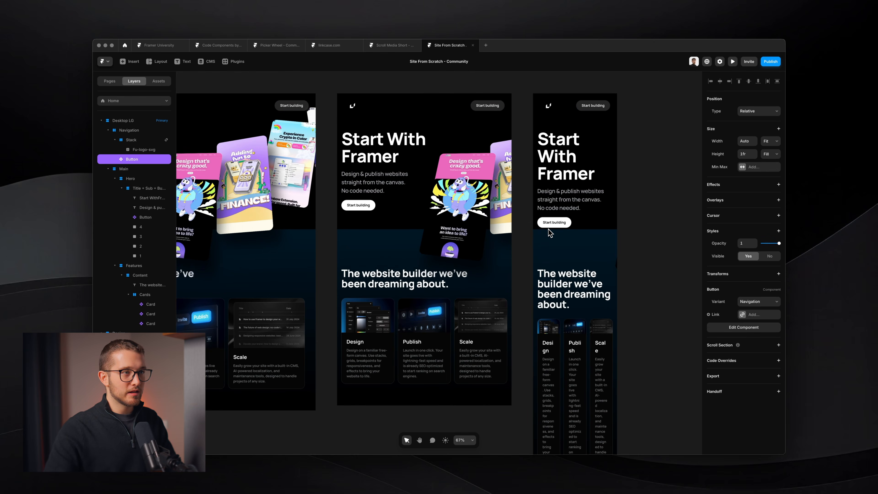
scroll(550, 234, down, 3)
scroll(548, 230, left, 7)
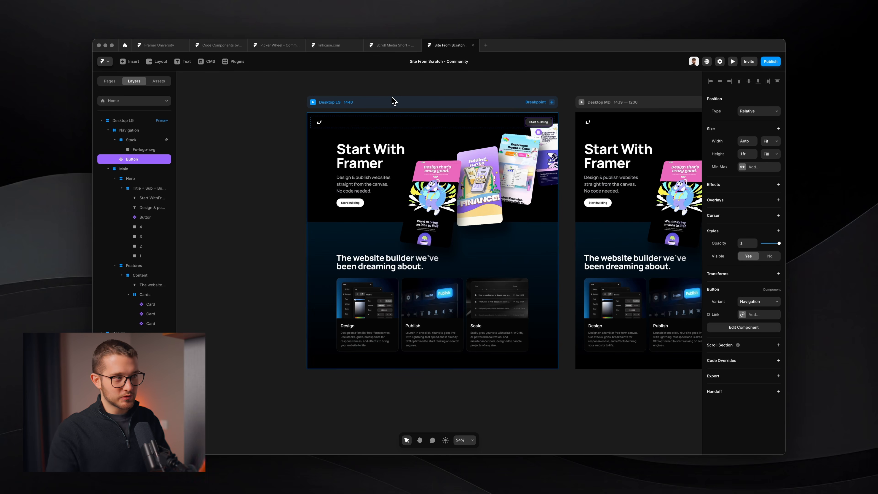
scroll(416, 215, up, 3)
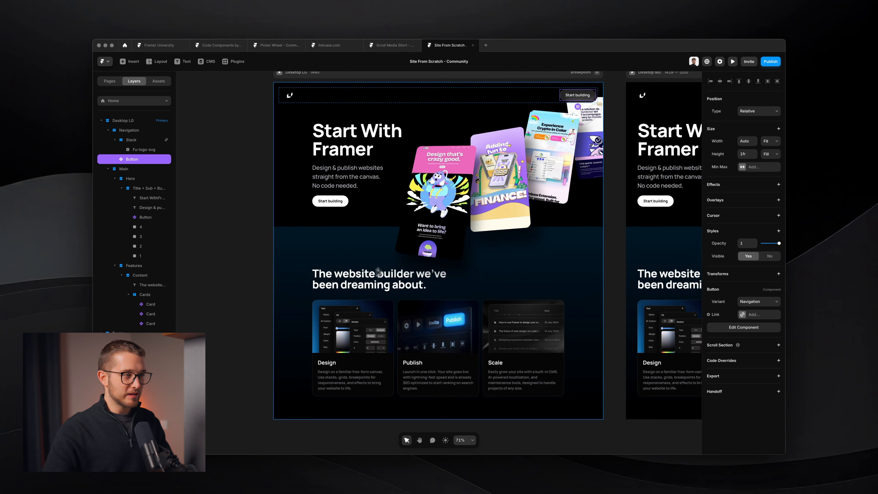
scroll(368, 276, up, 1)
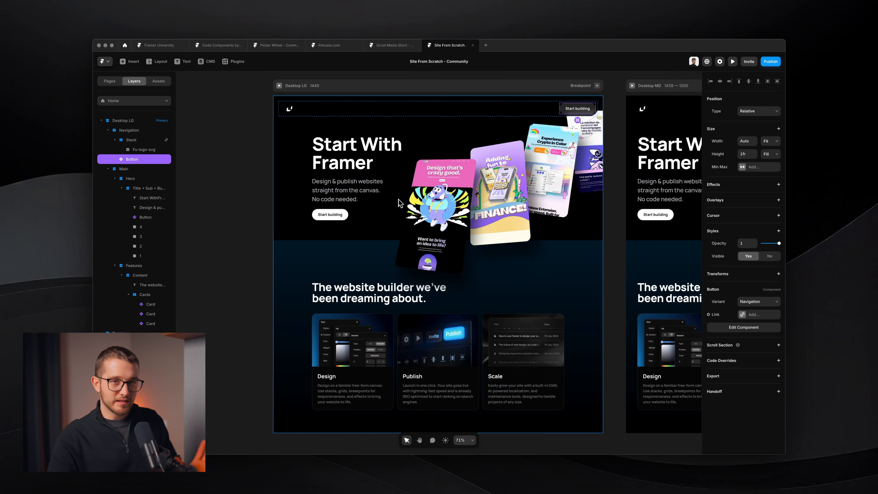
key(super+p)
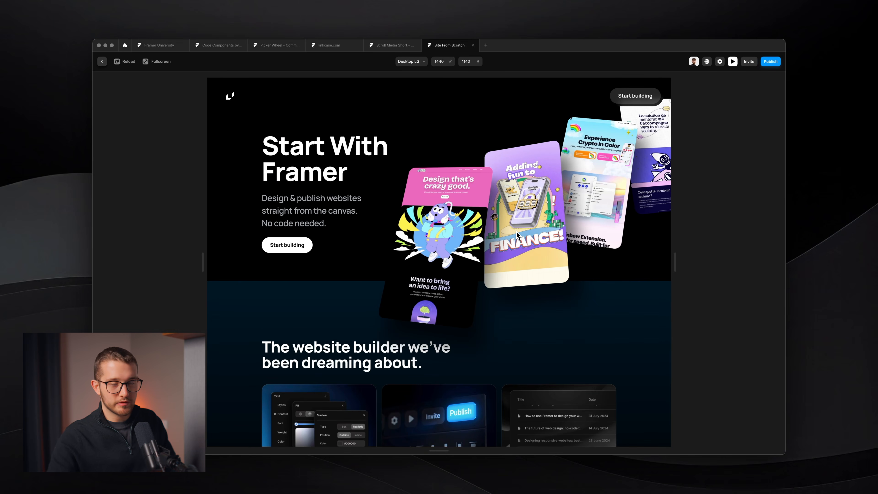
- Inspect the tilted website images in the Desktop LG hero, then preview the page again
key(Escape)
super+click(432, 211)
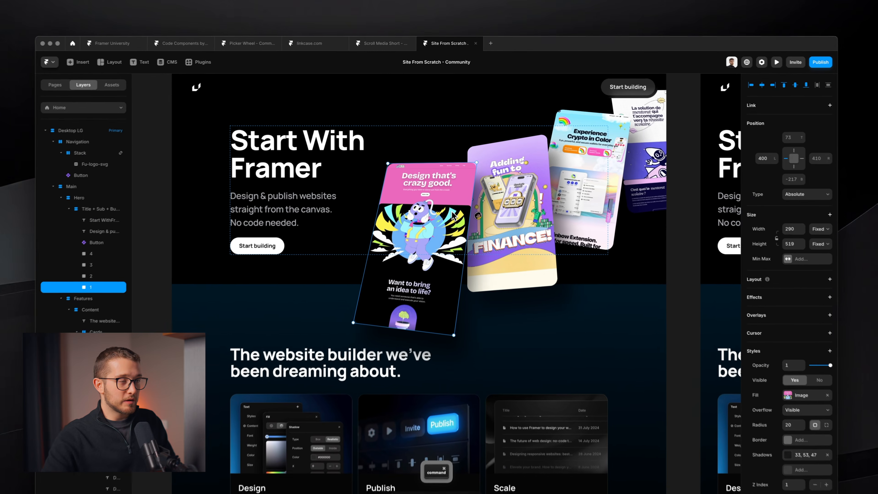
scroll(433, 215, up, 1)
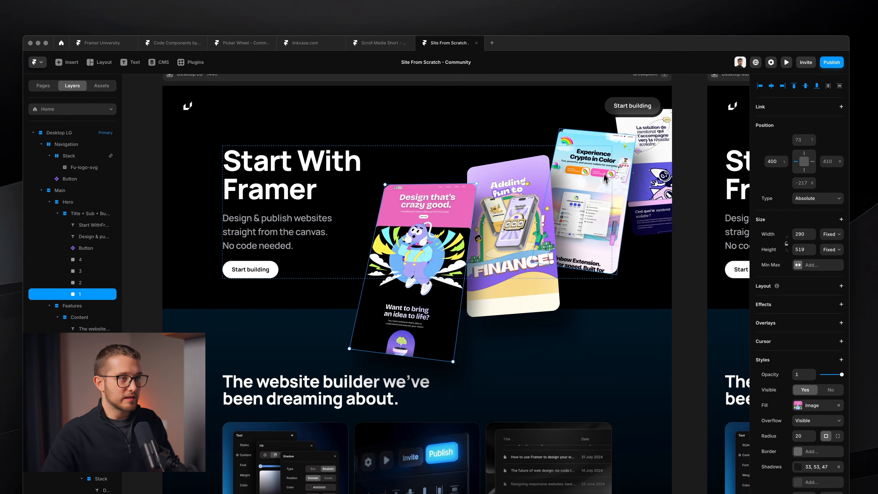
super+click(655, 166)
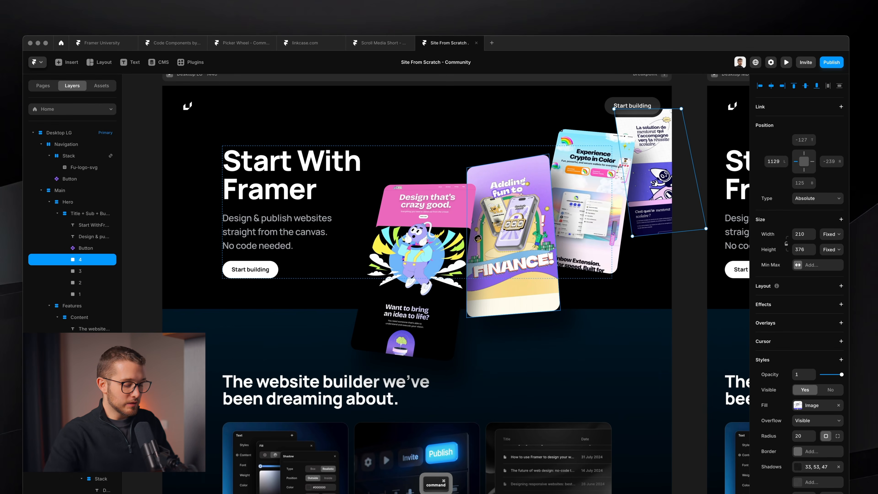
key(super+p)
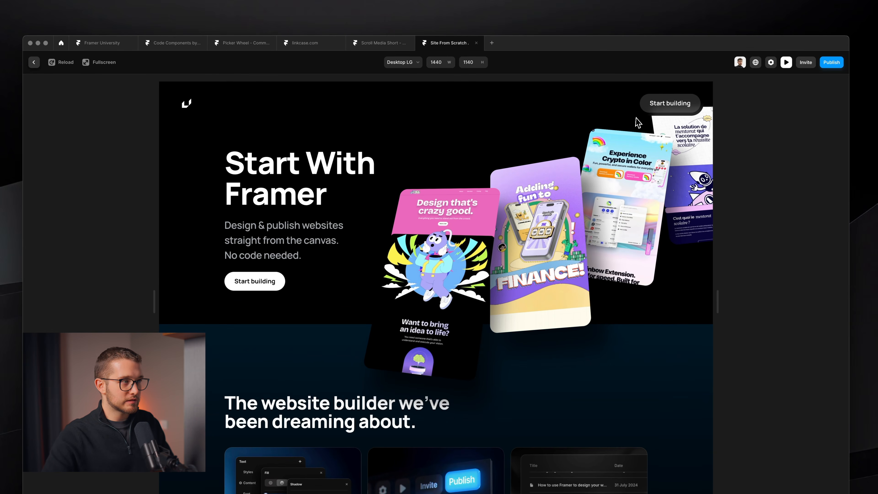
key(super+shift+4)
drag(214, 143, 604, 268)
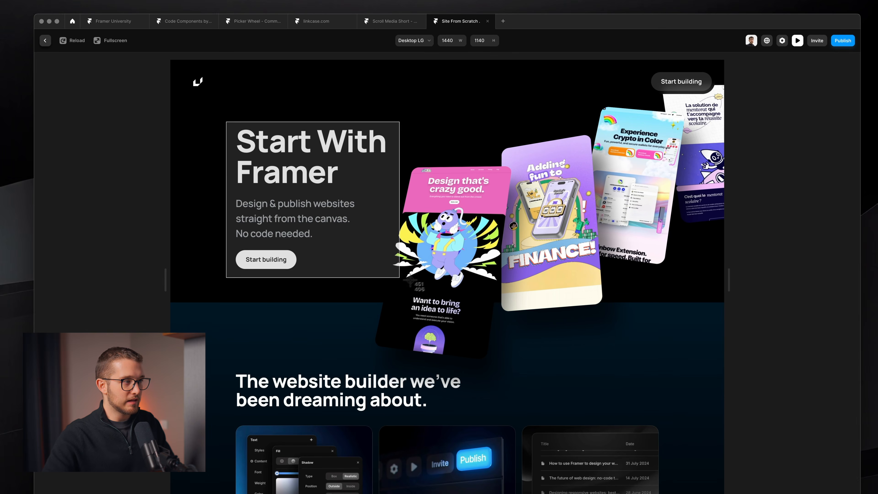
key(space)
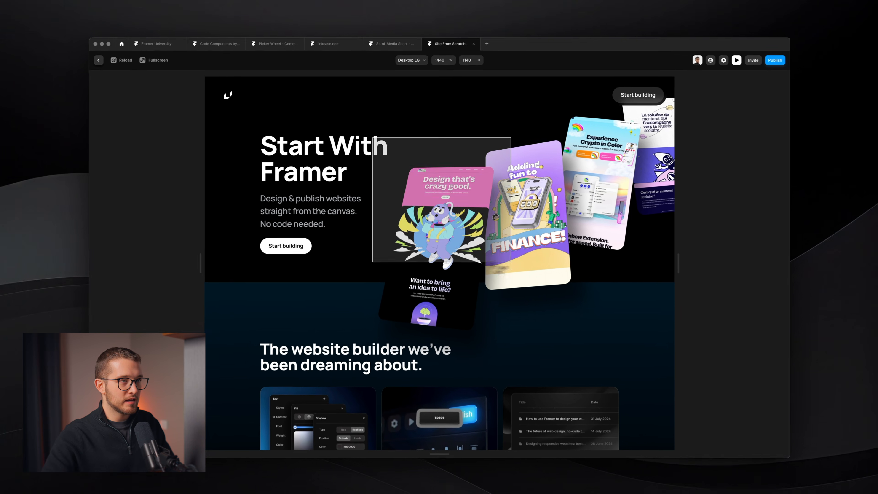
key(space)
key(Escape)
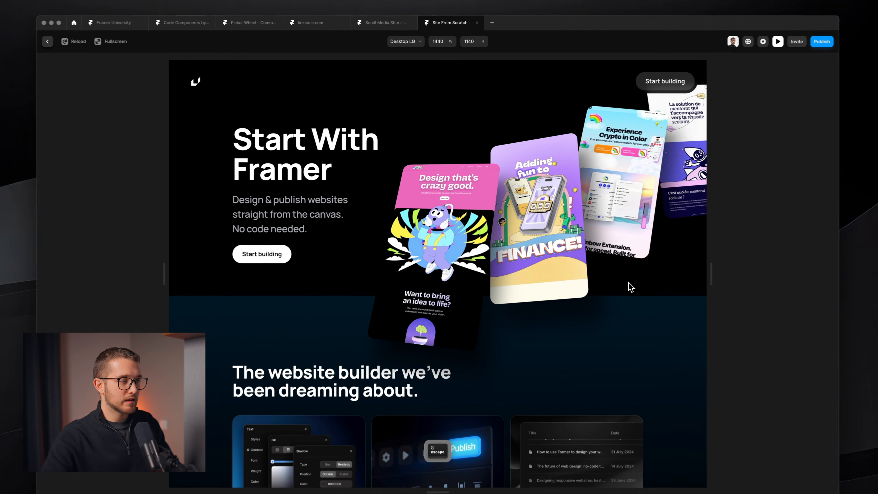
- Leave the preview and add a Text effect to the Start With Framer heading in the hero
key(Escape)
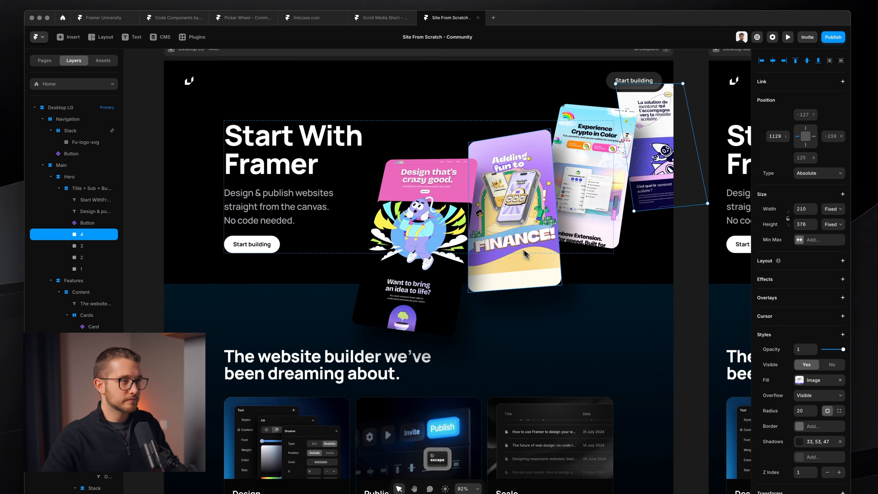
scroll(524, 250, up, 4)
scroll(519, 246, down, 3)
scroll(519, 246, up, 2)
scroll(497, 213, down, 1)
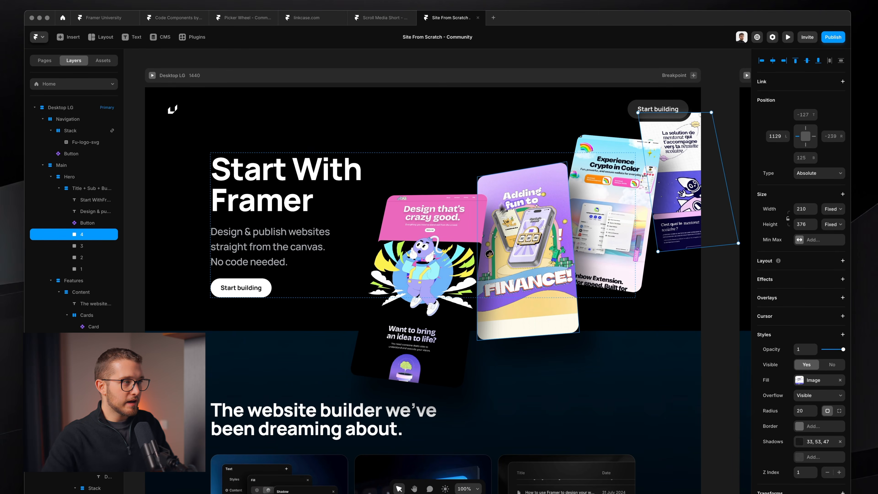
click(308, 196)
scroll(311, 195, left, 2)
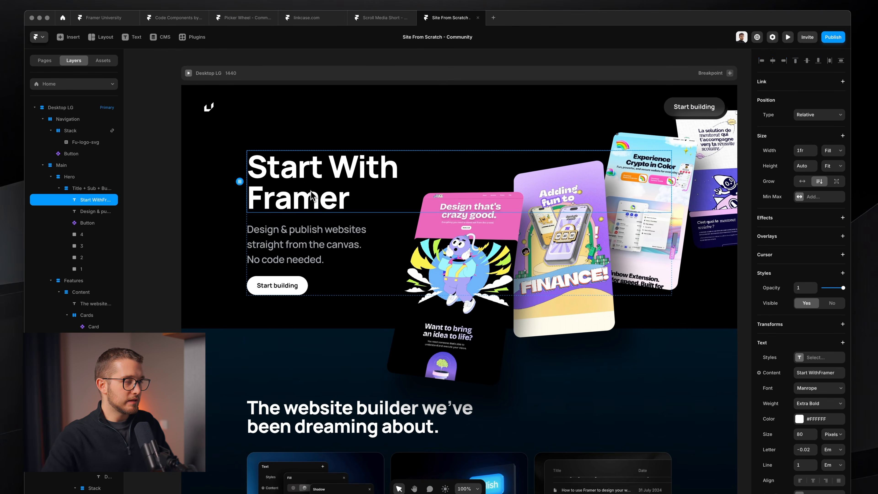
scroll(276, 193, up, 2)
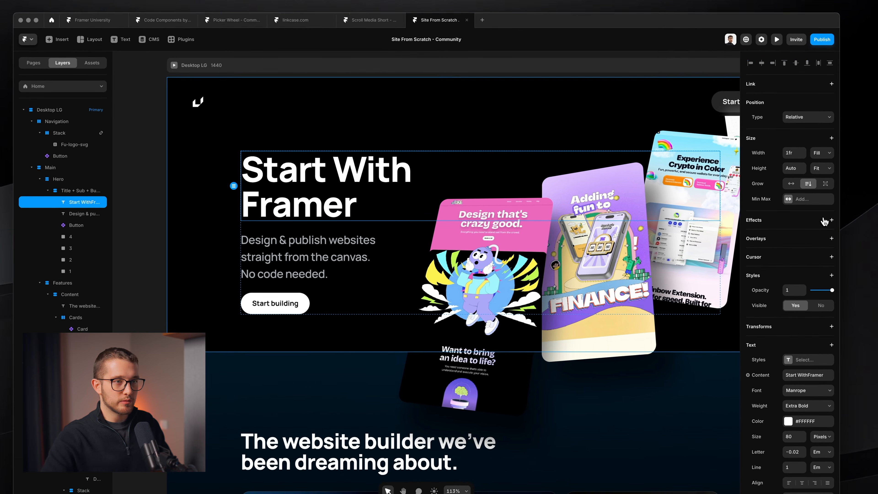
click(825, 220)
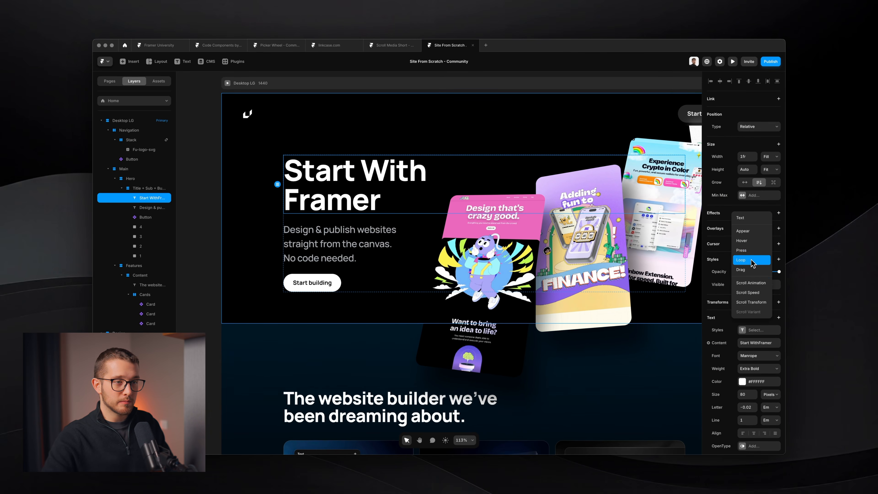
click(740, 218)
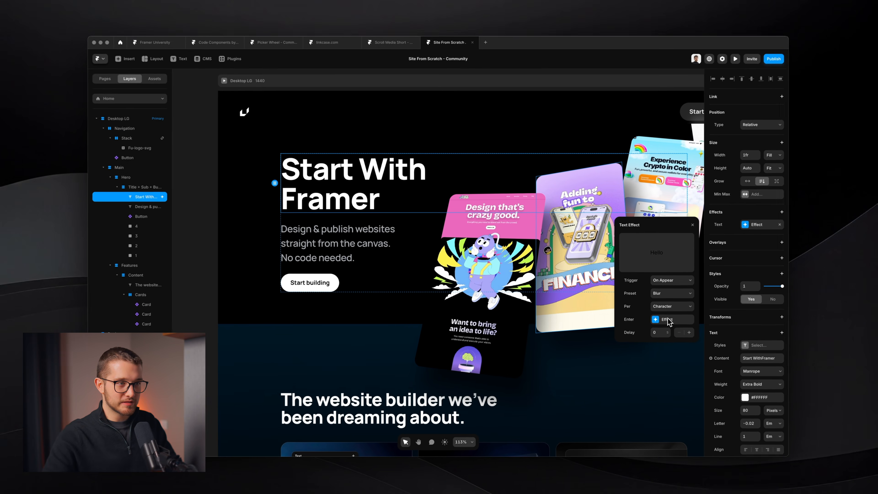
- Preview the page and replay the hero heading's text effect several times
key(super+p)
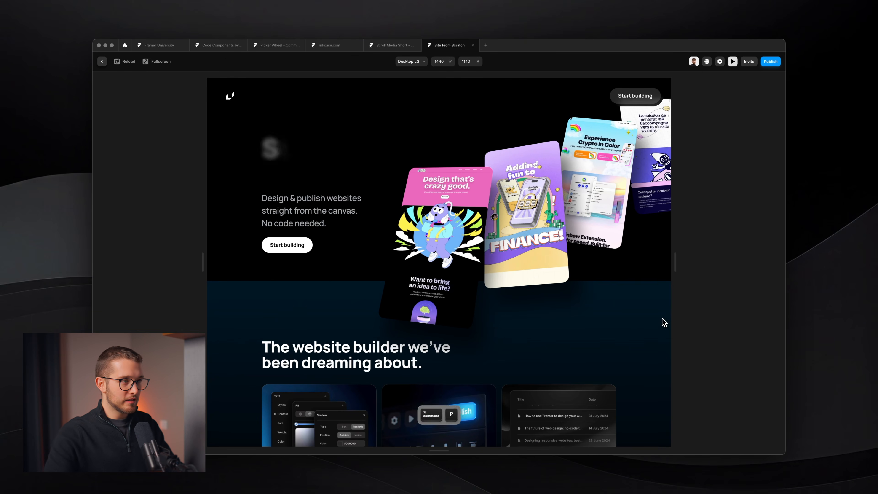
key(super+r)
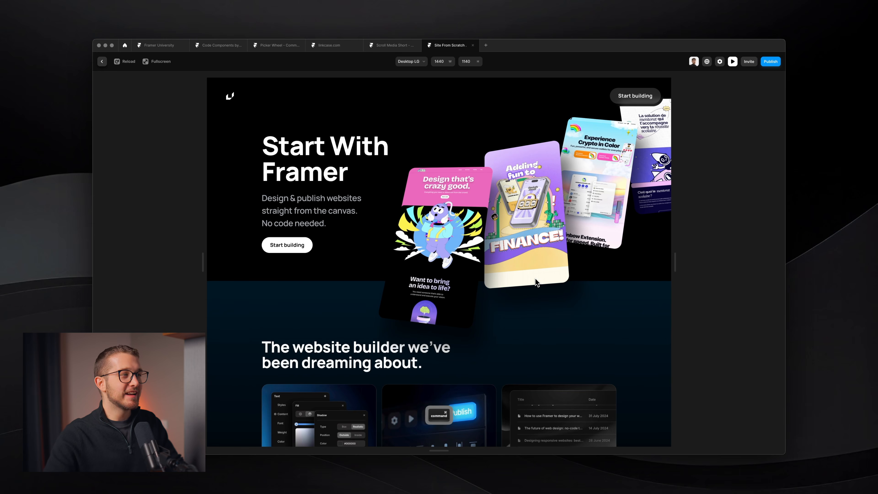
key(super+r)
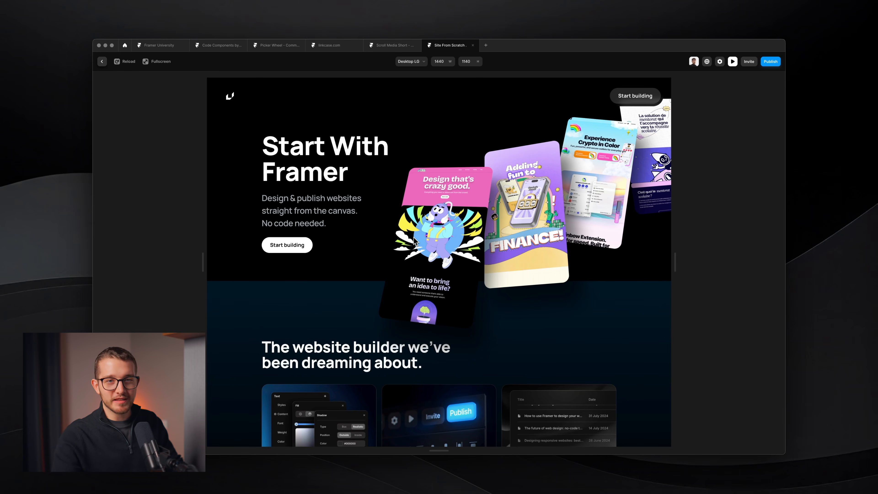
key(super+r)
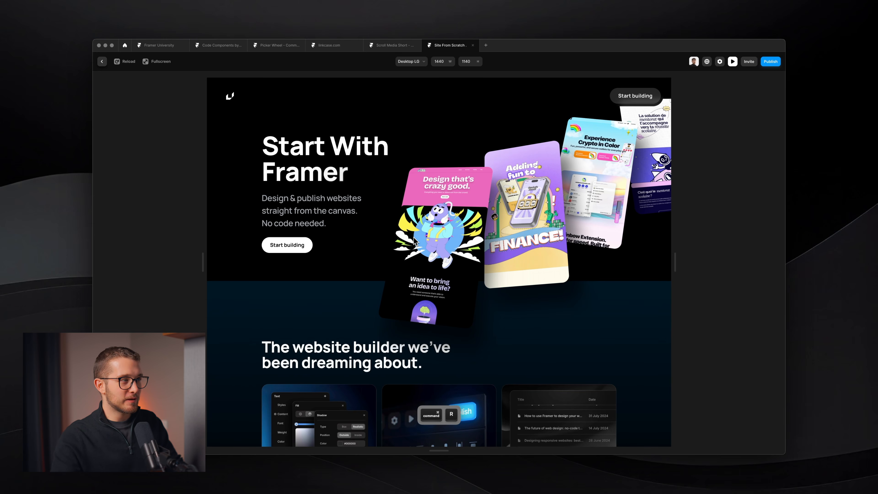
key(super+r)
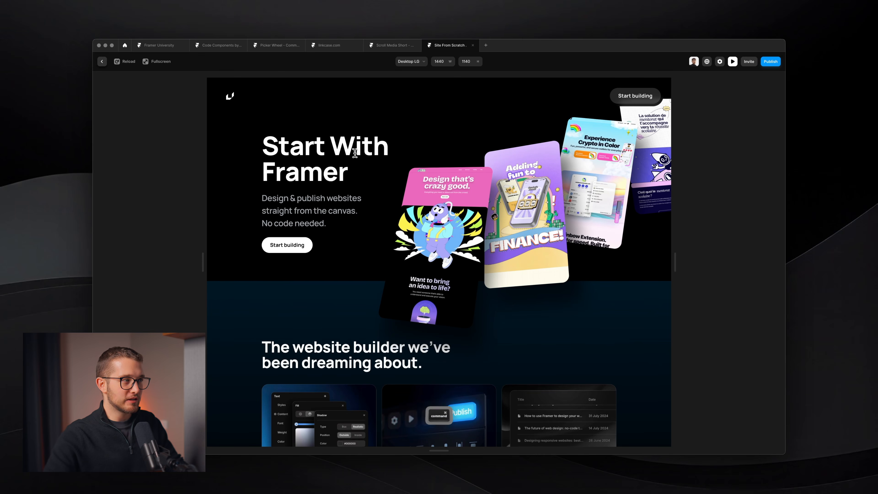
key(super+r)
key(super+r)
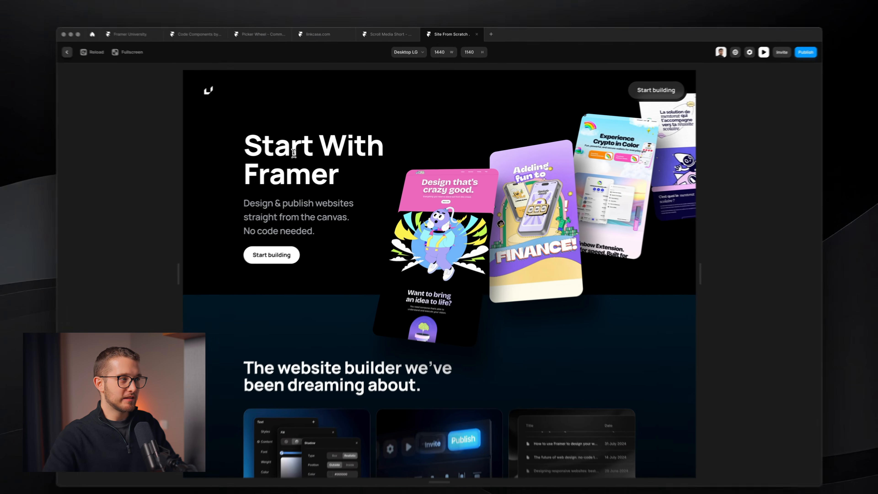
drag(290, 149, 366, 186)
key(super+r)
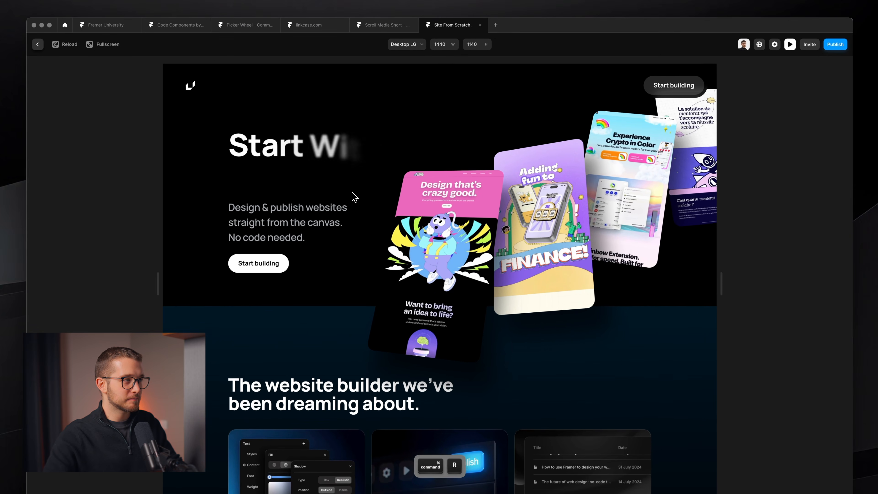
key(Escape)
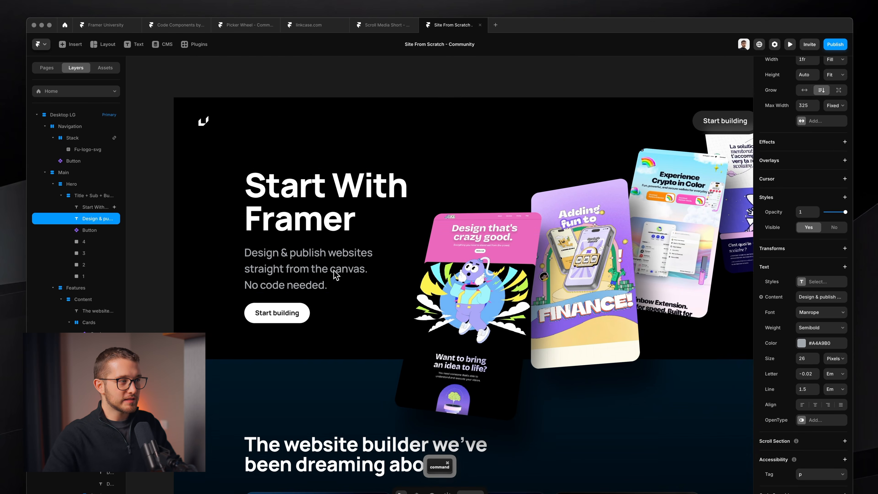
- Add an Appear effect to the hero's subtitle text below the heading
click(293, 249)
scroll(802, 242, down, 3)
click(806, 141)
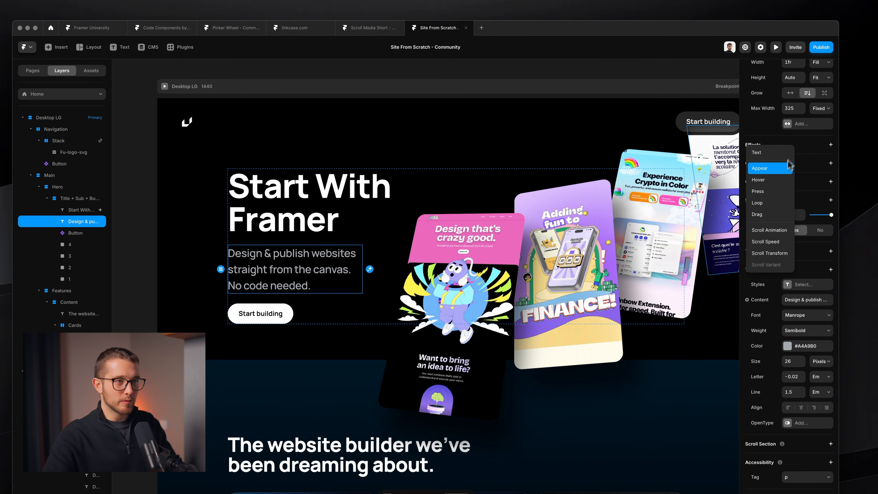
click(770, 168)
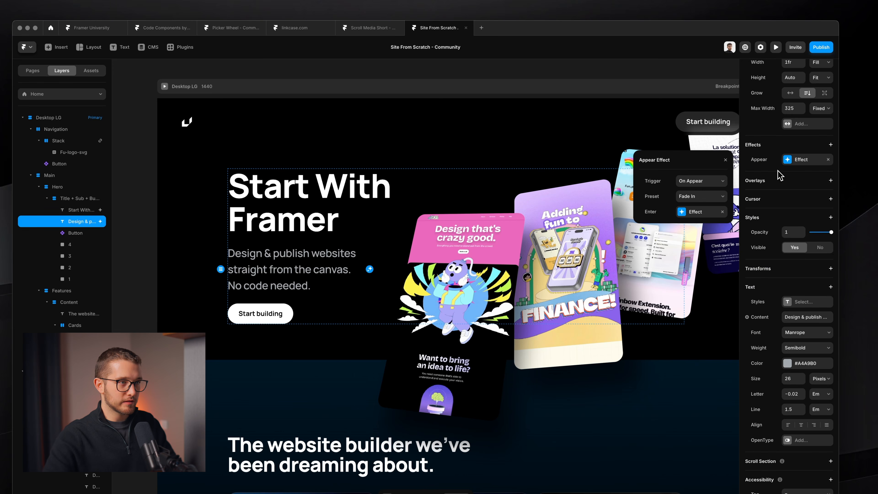
- Set the subtitle's enter effect to an opacity of 0.4 and a vertical offset of 20
click(700, 212)
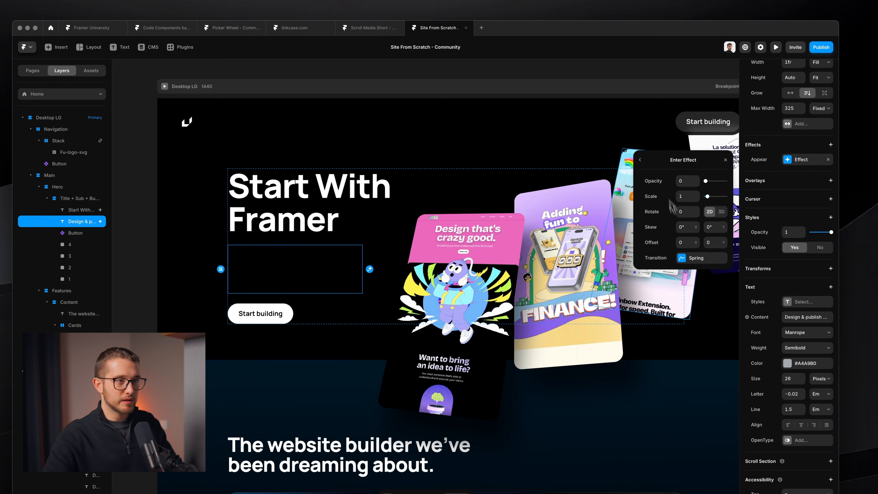
click(709, 181)
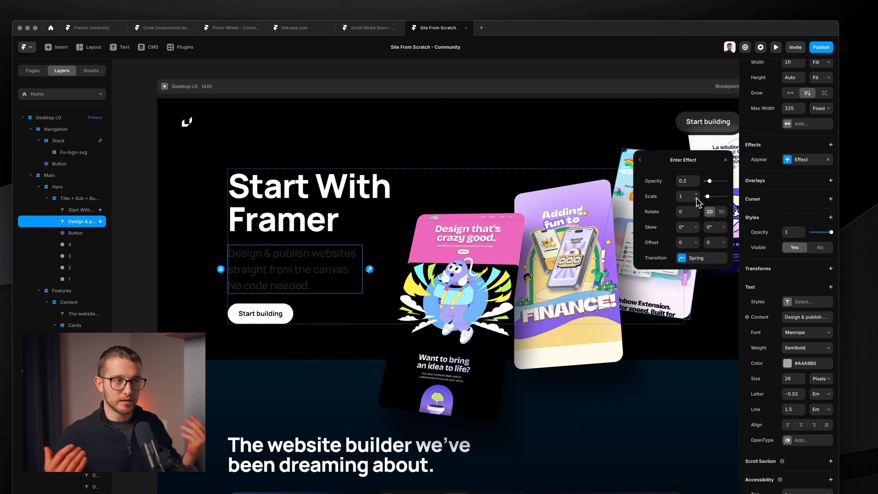
click(714, 183)
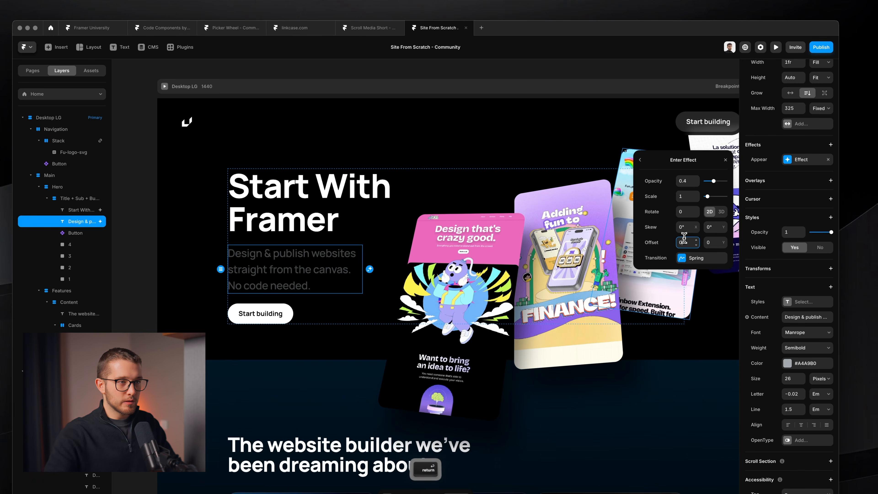
drag(724, 248, 722, 238)
key(Return)
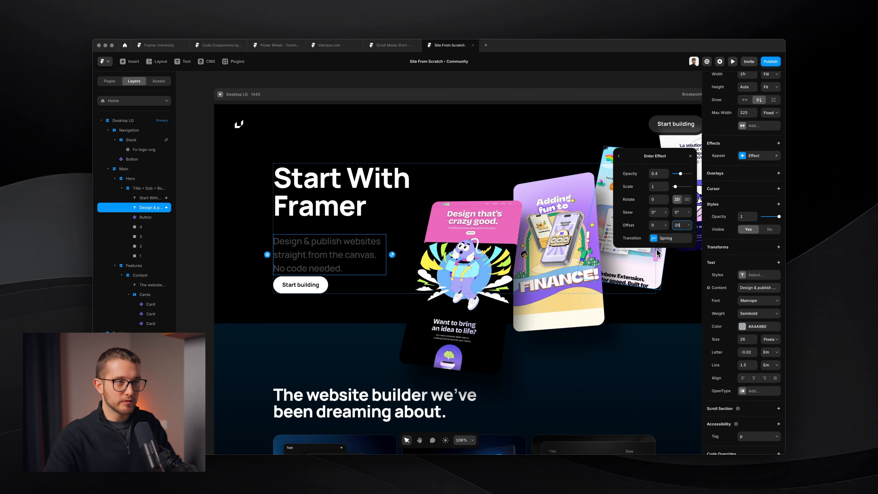
- Set the subtitle effect's spring transition to a time of 0.7, a bounce of 0 and a delay of 0.15
click(666, 238)
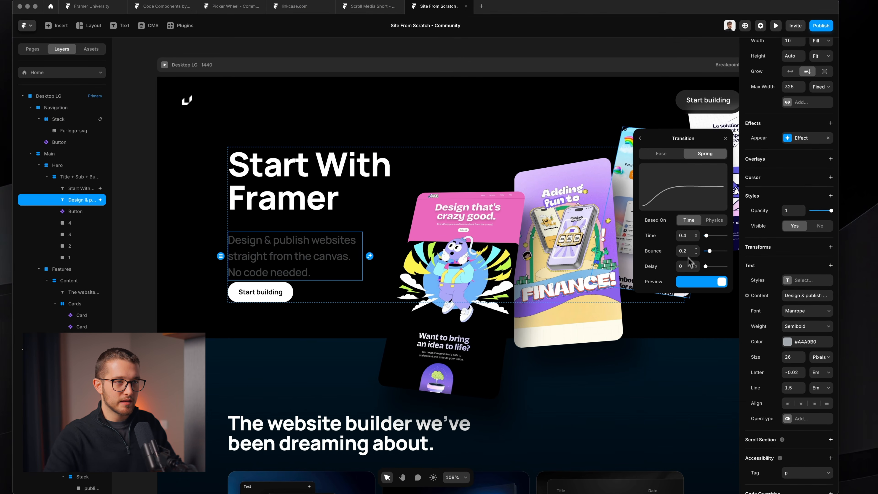
click(689, 237)
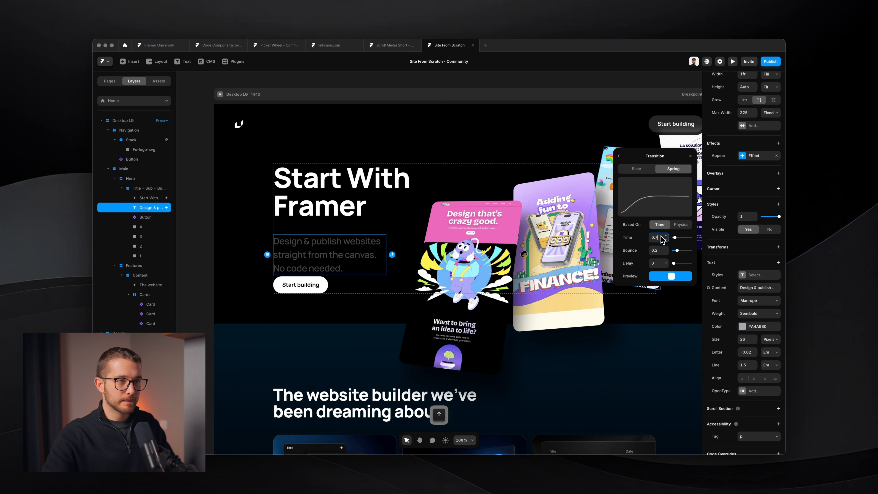
click(659, 250)
text(0)
key(Return)
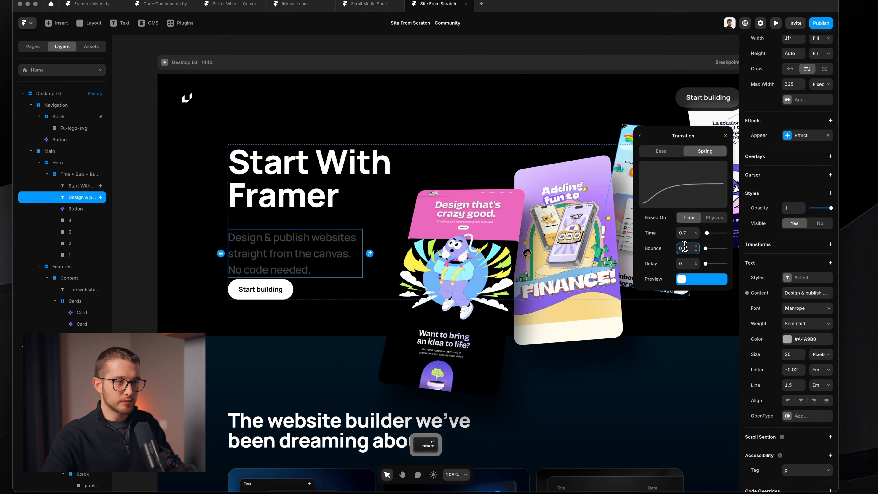
click(686, 263)
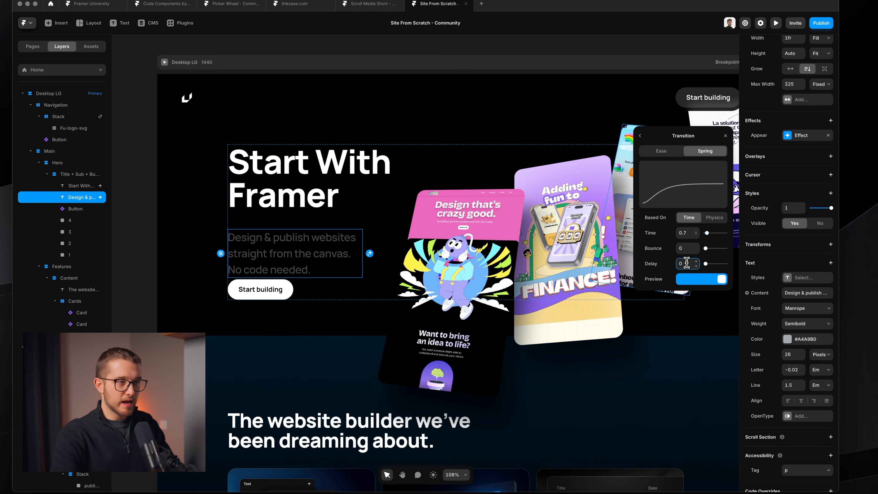
text(0.1)
key(Return)
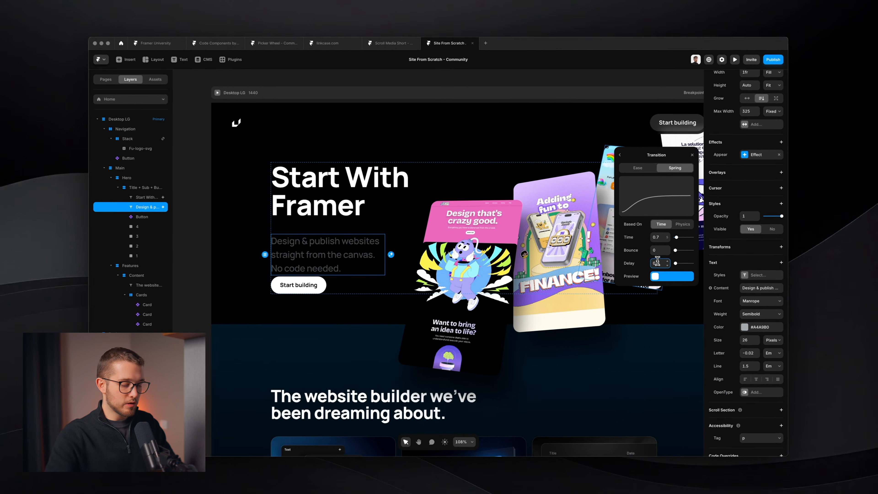
key(BackSpace)
text(5)
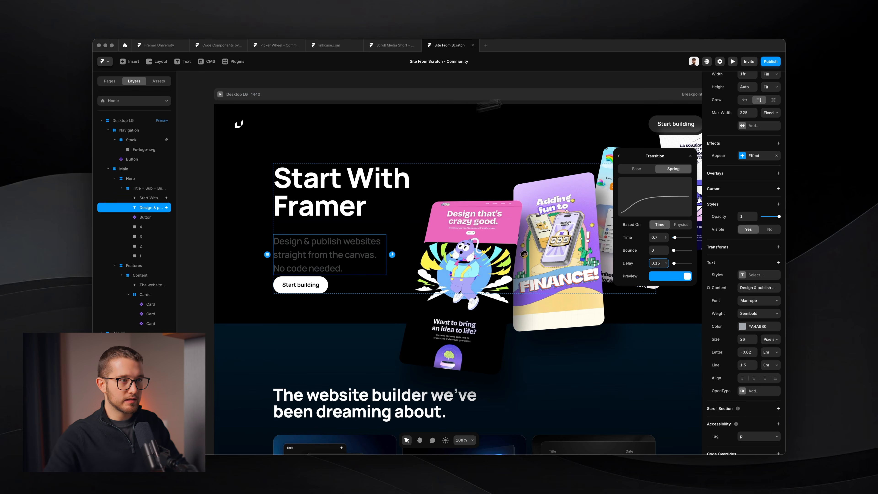
- Return to the subtitle's enter effect settings and open its opacity value for editing
click(619, 155)
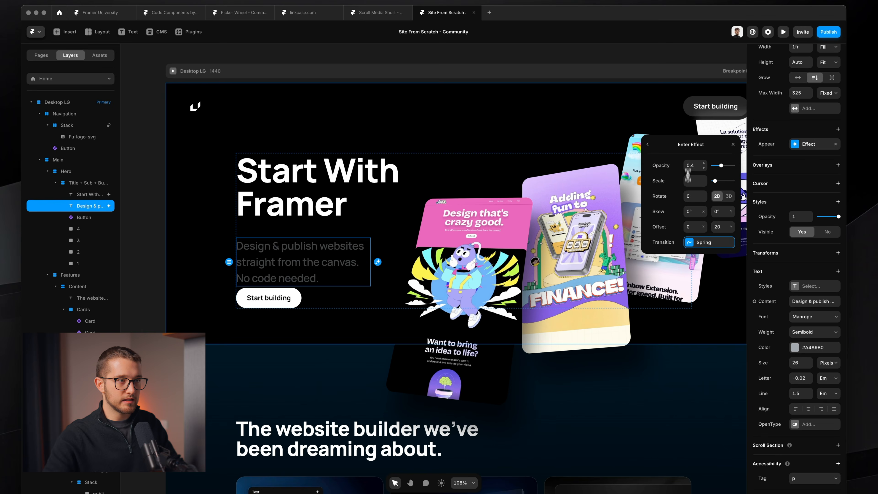
double_click(689, 166)
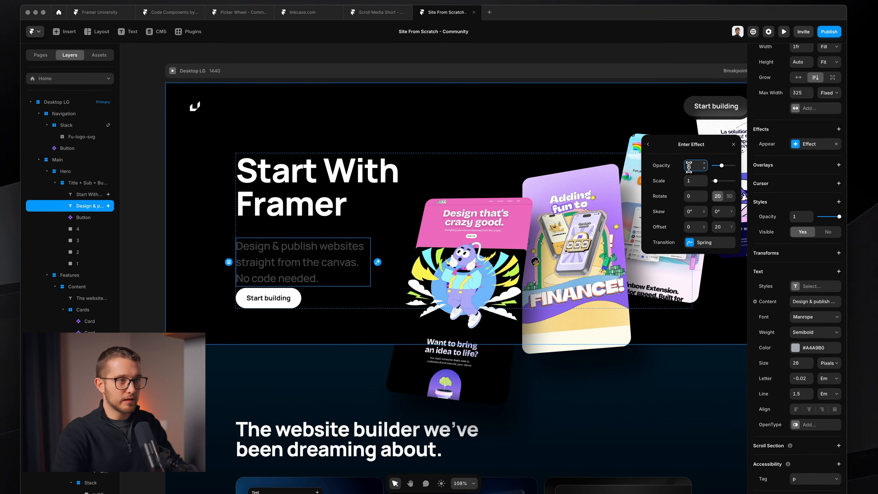
- Set the opacity of the hero subtitle's enter effect to 0 and open the page preview
text(0)
key(Return)
key(super+p)
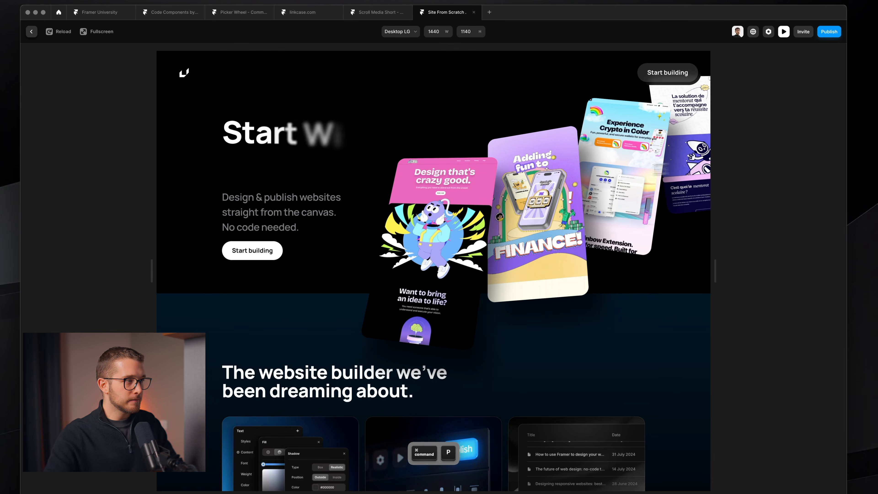
- Replay the page preview several times to compare the timing of the heading and subtitle appear animations
key(super+r)
key(super+r)
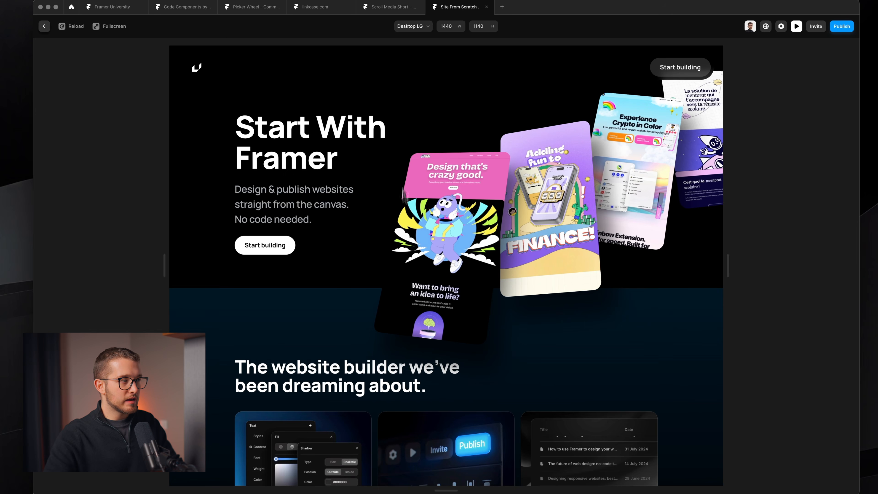
key(super+r)
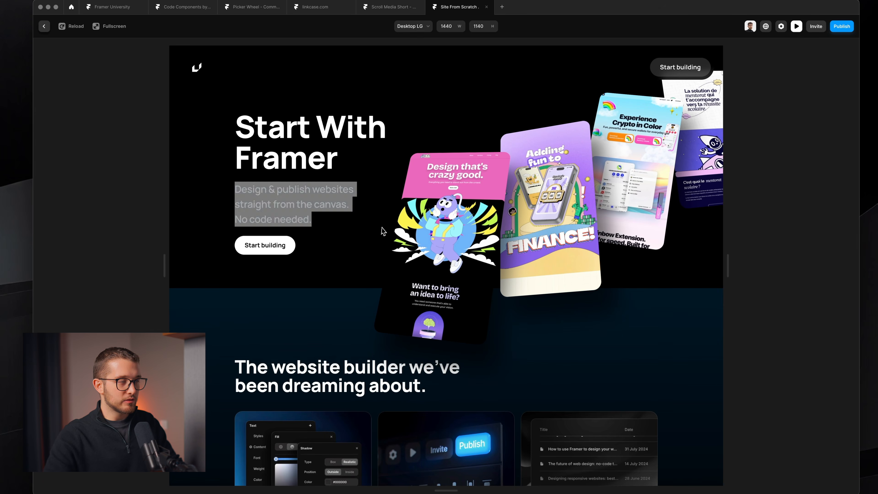
key(super+r)
key(super+r)
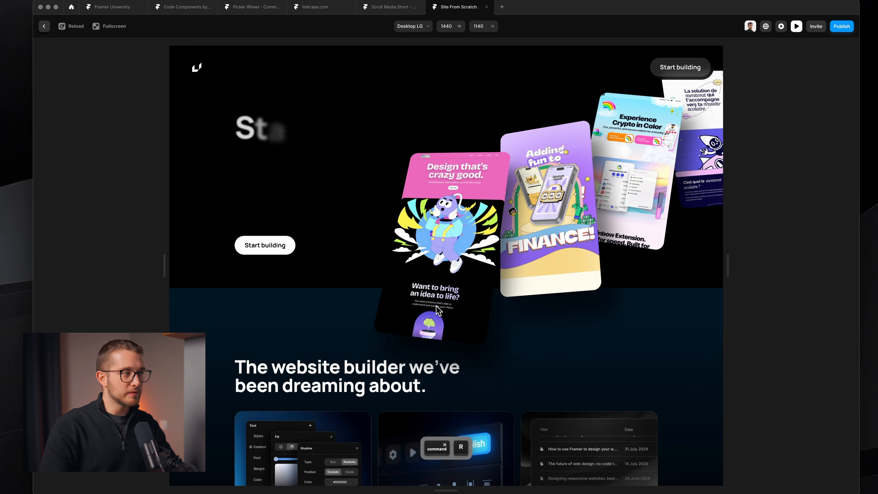
drag(260, 129, 331, 162)
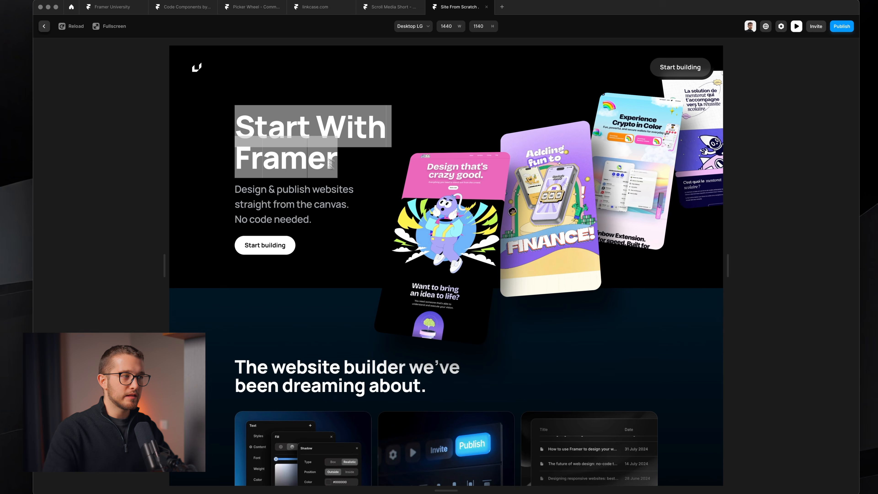
click(332, 164)
drag(238, 122, 336, 165)
click(344, 164)
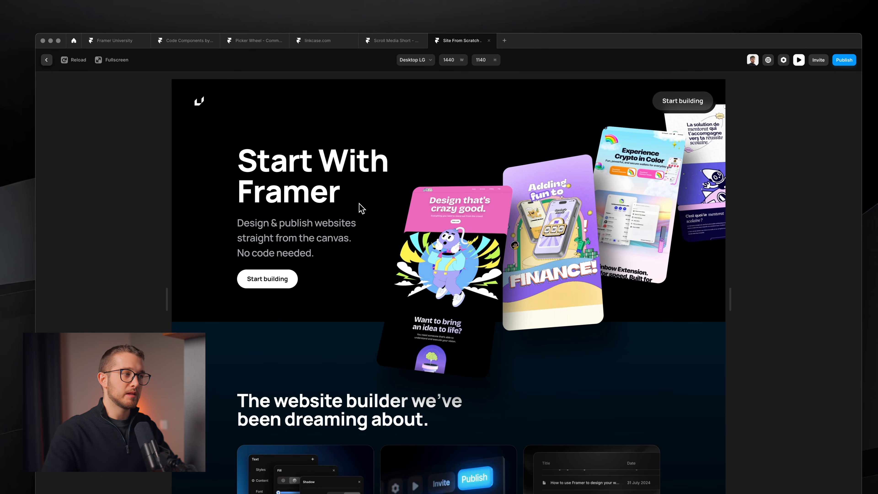
key(super+r)
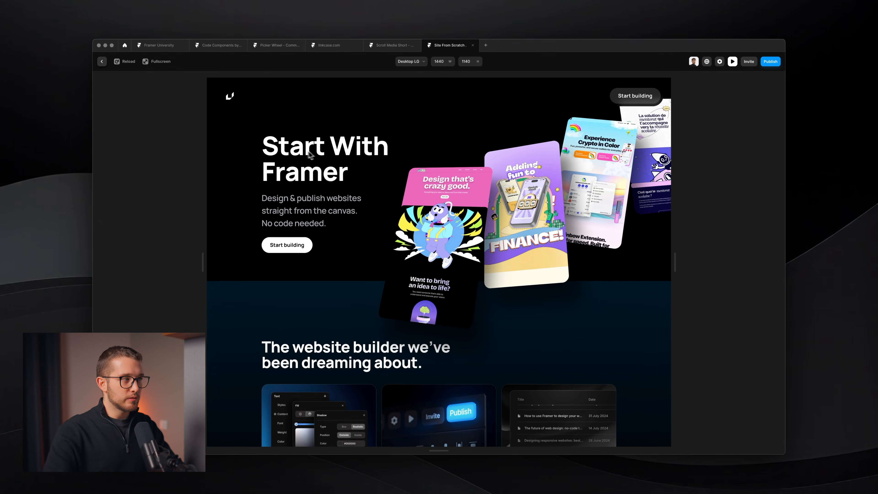
key(super+r)
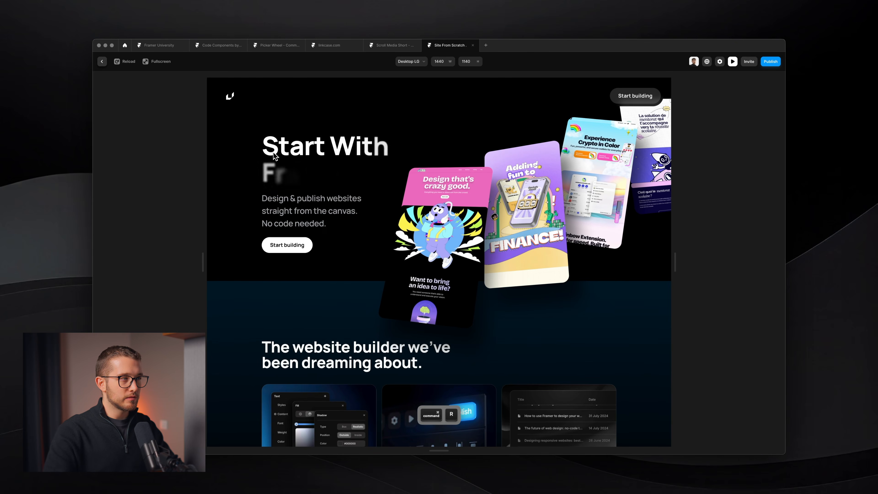
key(super+r)
key(super+r)
key(Escape)
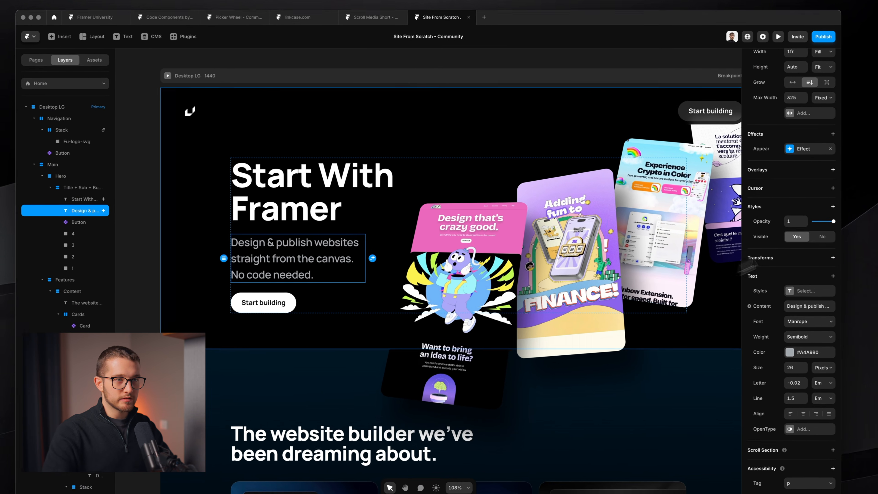
- Tune the Delay of the subtitle's Spring transition so it appears as the heading animation finishes, checking the timing in the preview
click(805, 149)
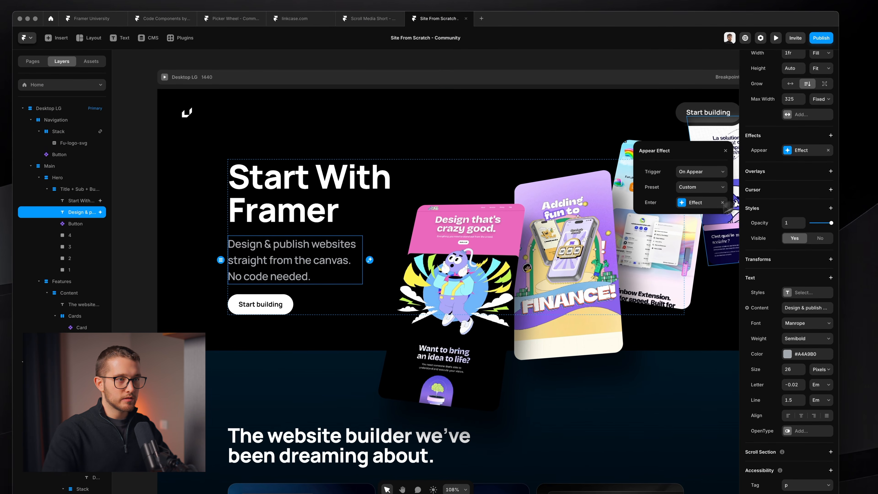
click(682, 250)
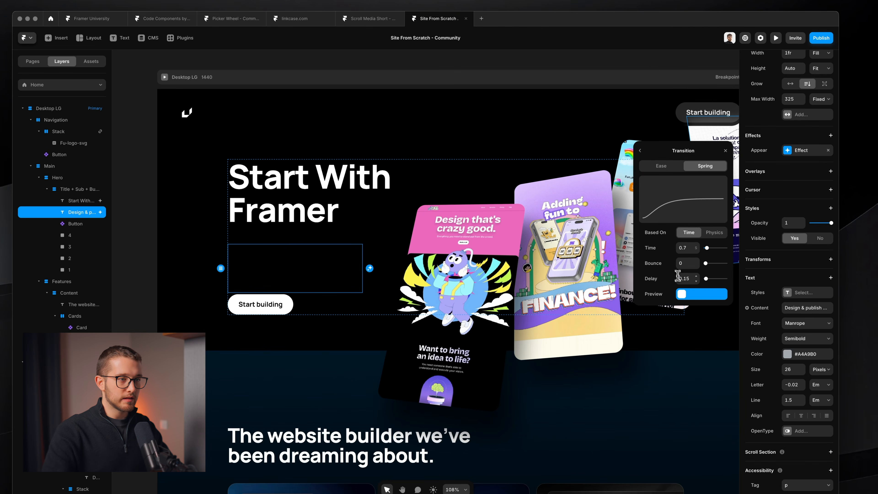
key(super+p)
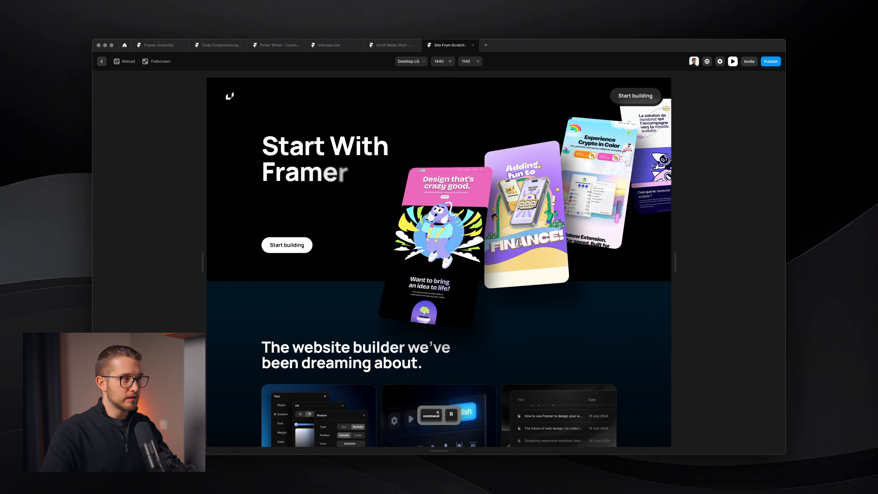
key(Escape)
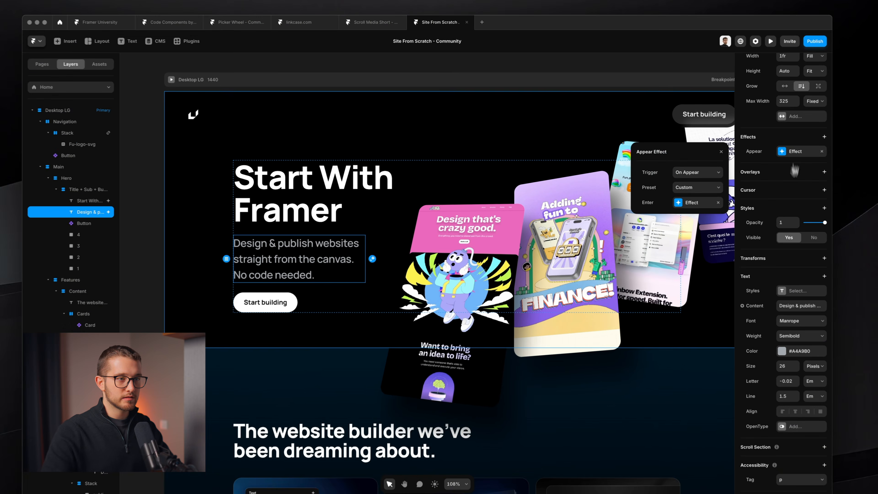
click(695, 202)
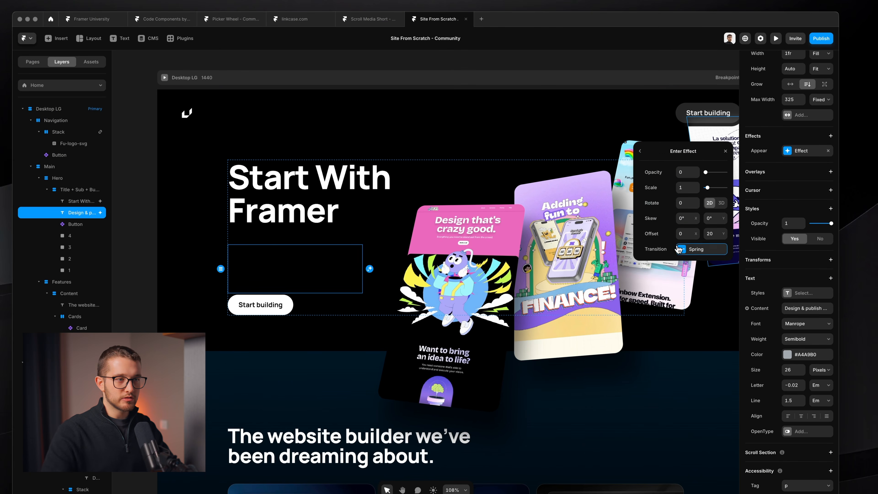
click(691, 353)
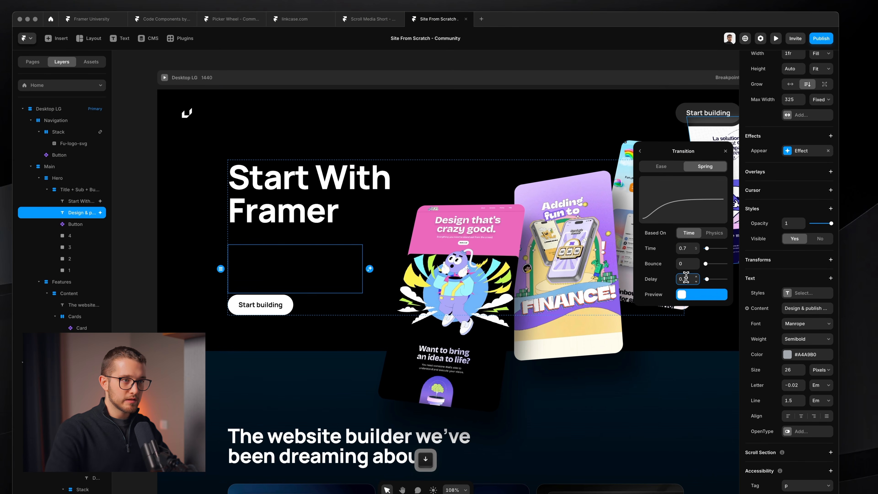
key(super+p)
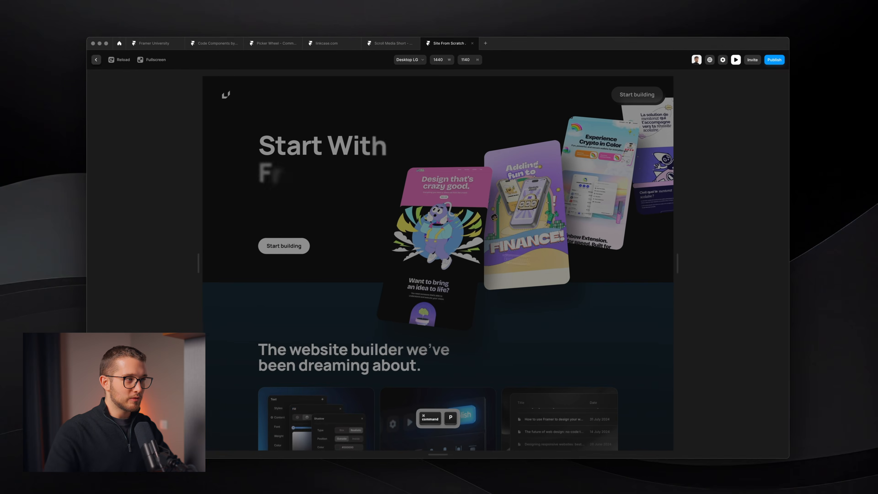
key(super+r)
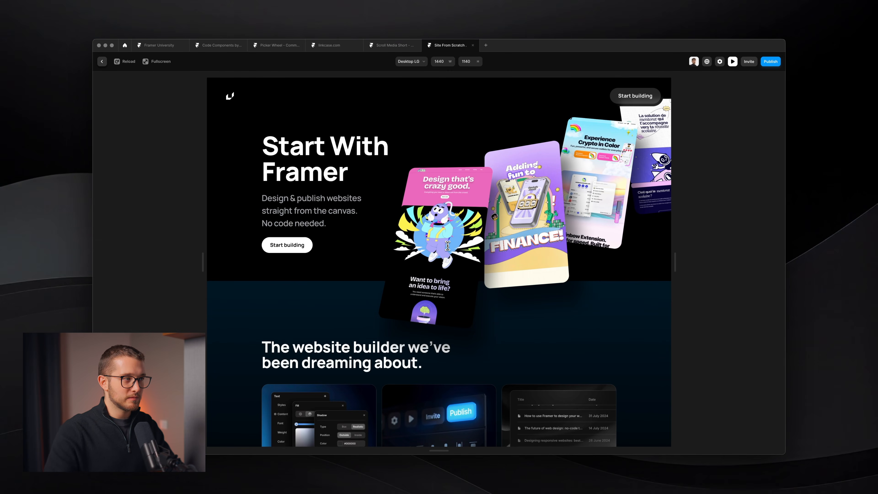
key(super+r)
key(super+r)
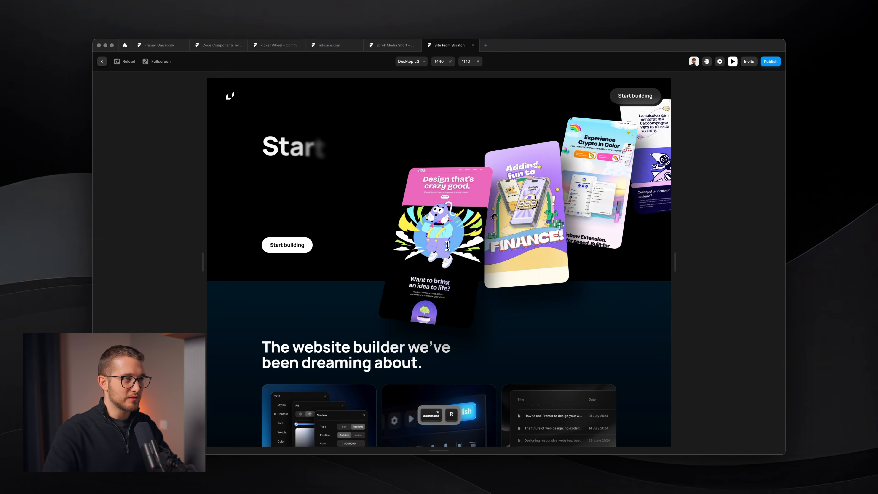
key(Escape)
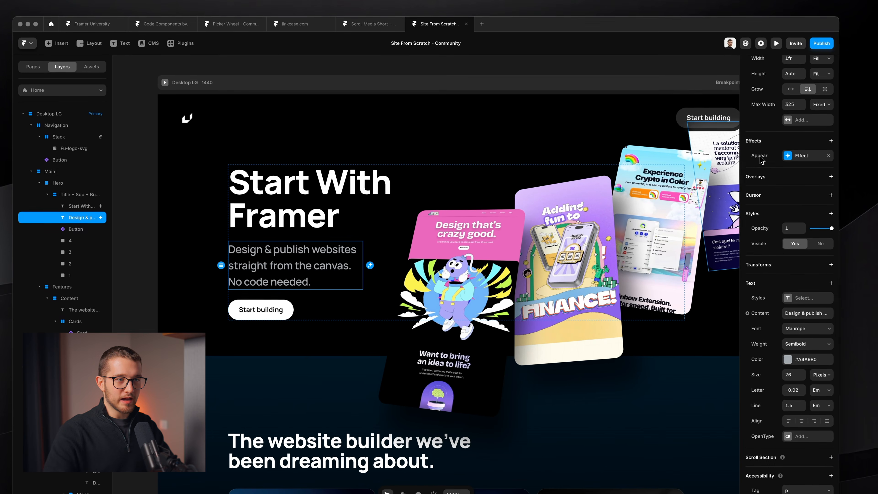
- Copy the subtitle's appear effect and paste it over a new Appear effect on the hero's Start building button
right_click(774, 151)
click(776, 166)
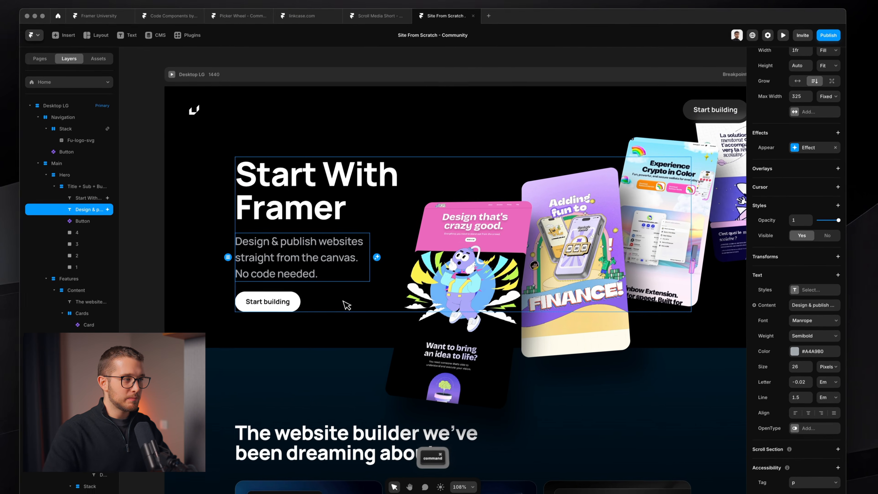
super+click(286, 308)
click(768, 185)
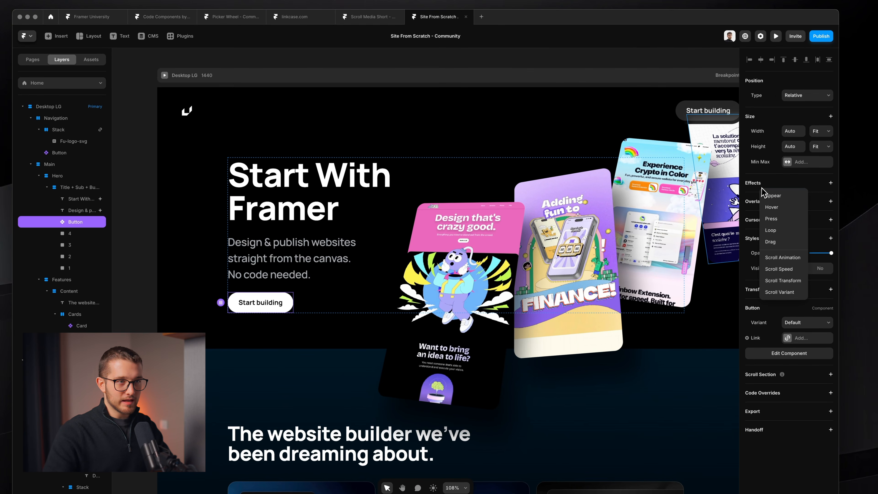
click(773, 195)
right_click(772, 196)
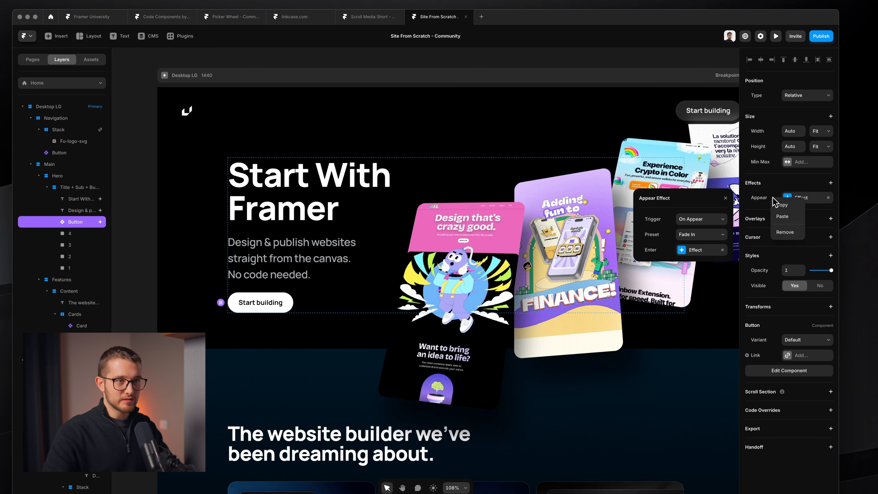
click(784, 215)
- Raise the Delay of the hero button's Spring transition to 1.4 and check the timing in the preview
click(695, 252)
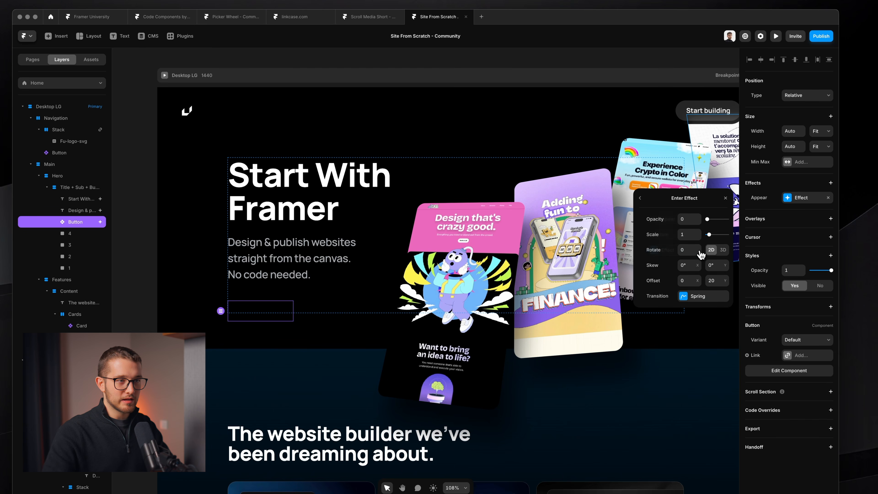
click(695, 295)
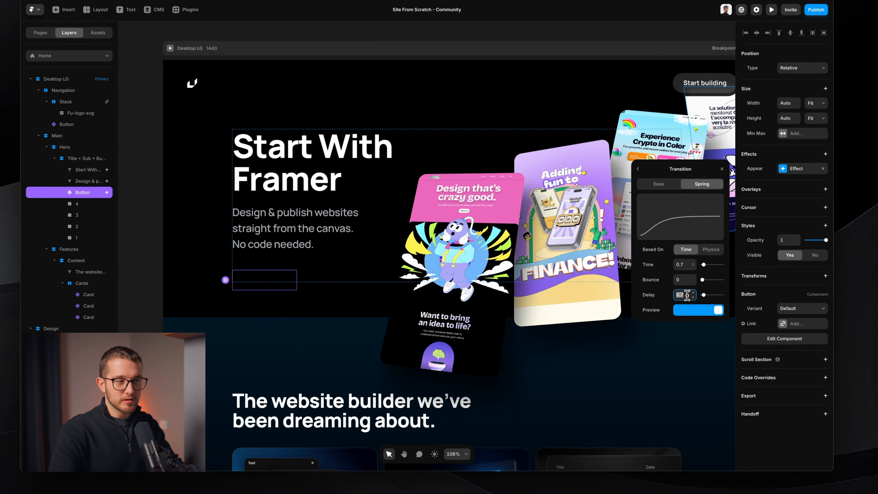
click(661, 305)
key(Up)
key(Up)
key(Up)
key(Up)
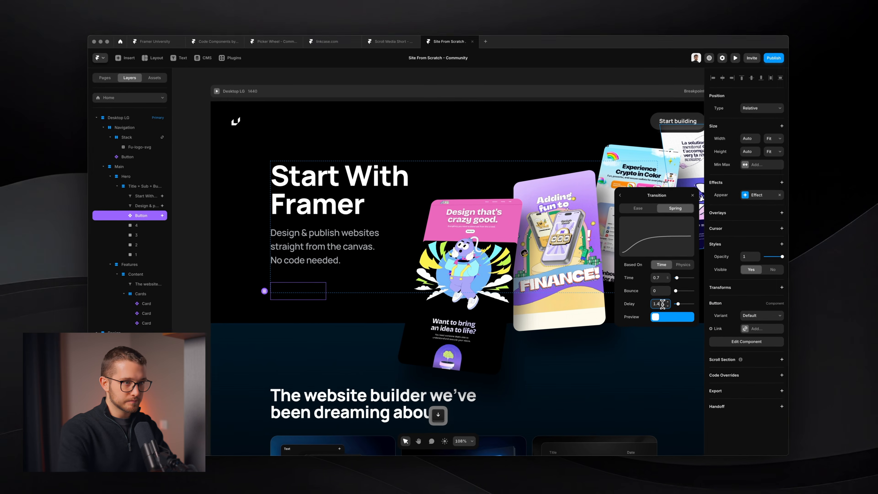
key(super+p)
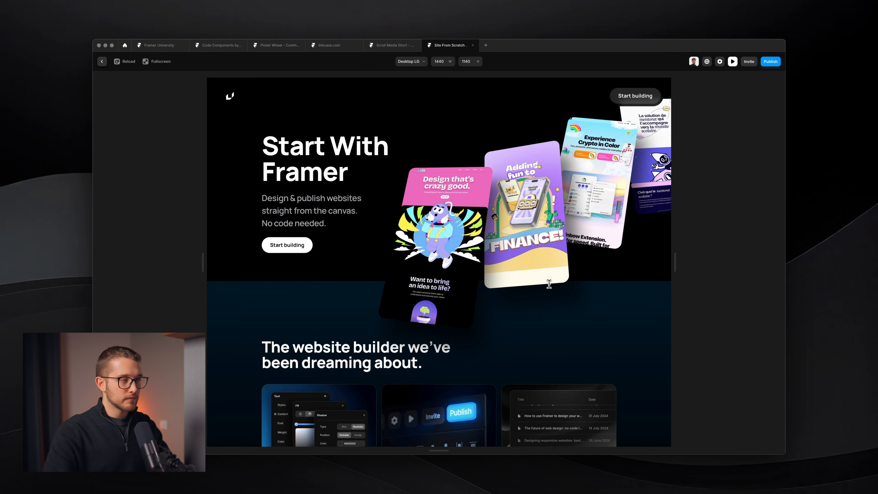
key(Escape)
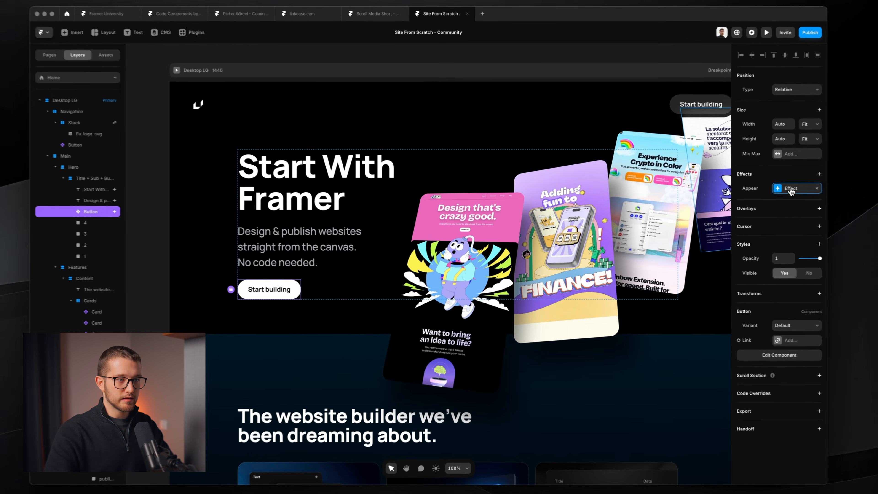
- Shorten the Delay of the hero button's Spring transition slightly and preview the sequence again
click(753, 196)
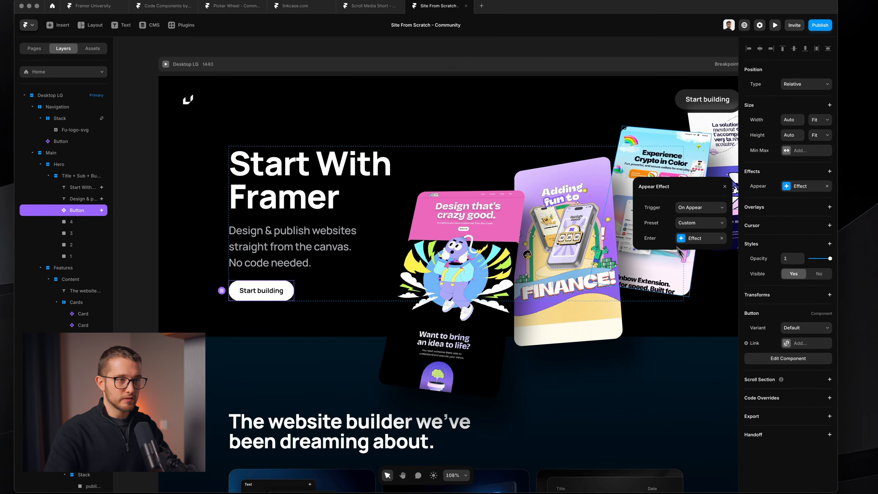
click(684, 284)
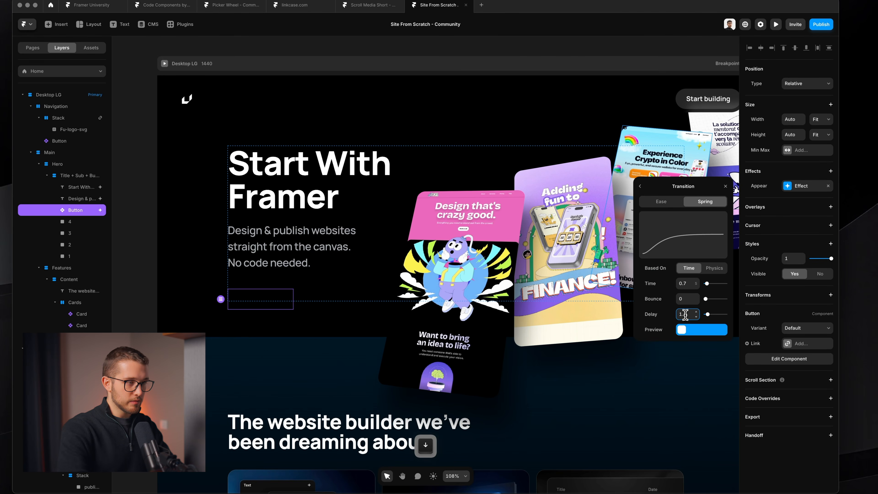
key(super+p)
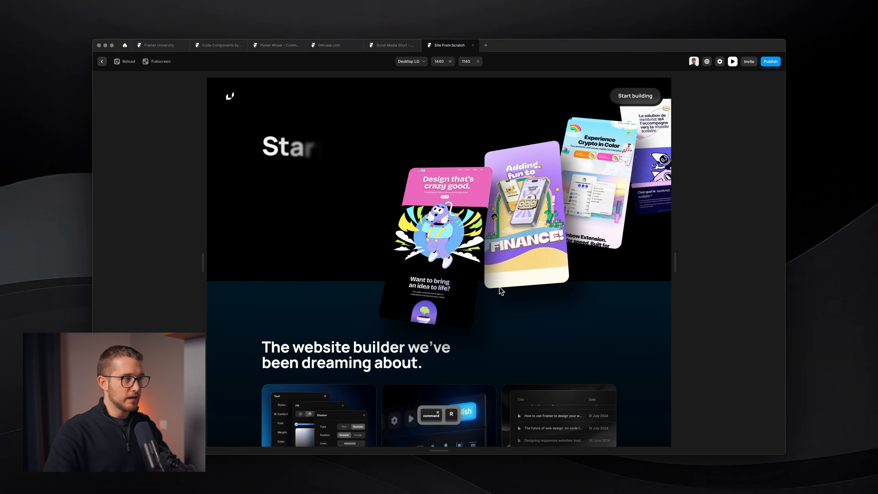
key(Escape)
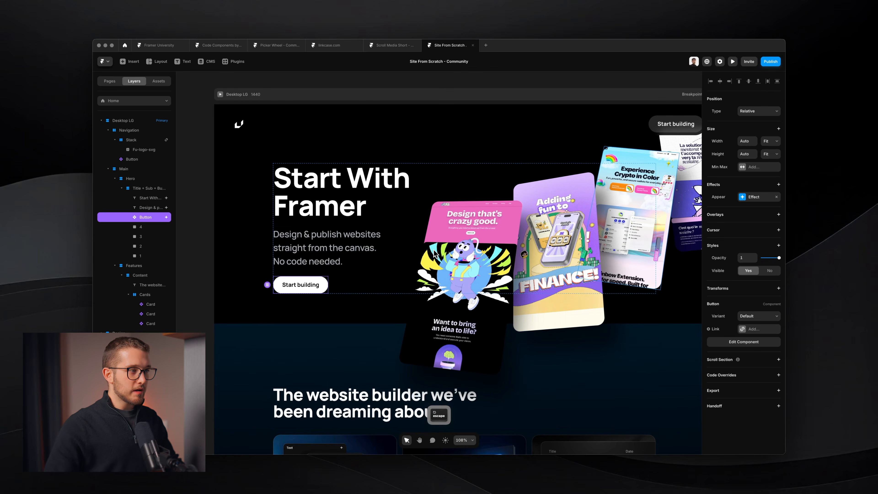
- Check the Overflow options of the hero's title, subtitle and button stack, keeping it set to Visible
click(355, 225)
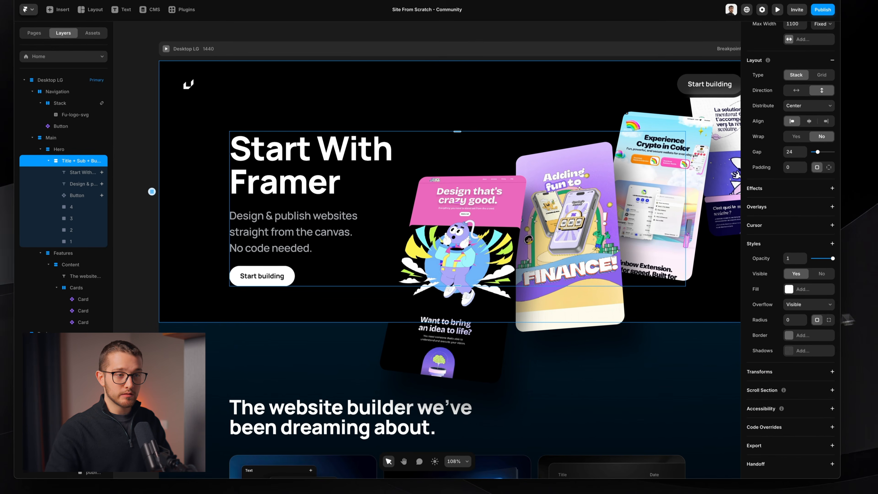
click(830, 326)
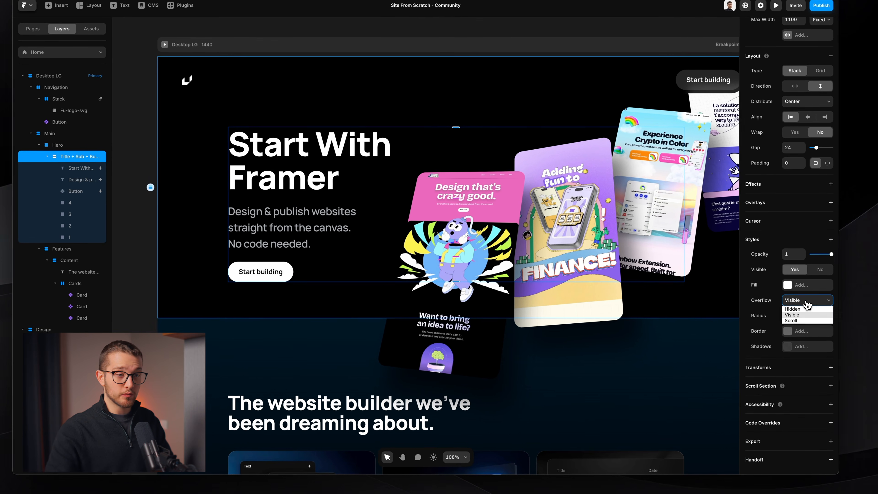
click(801, 314)
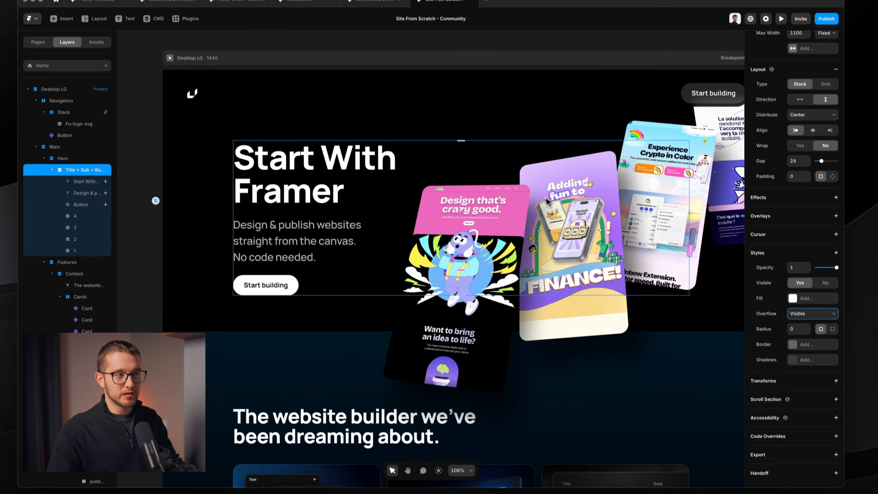
scroll(449, 263, right, 2)
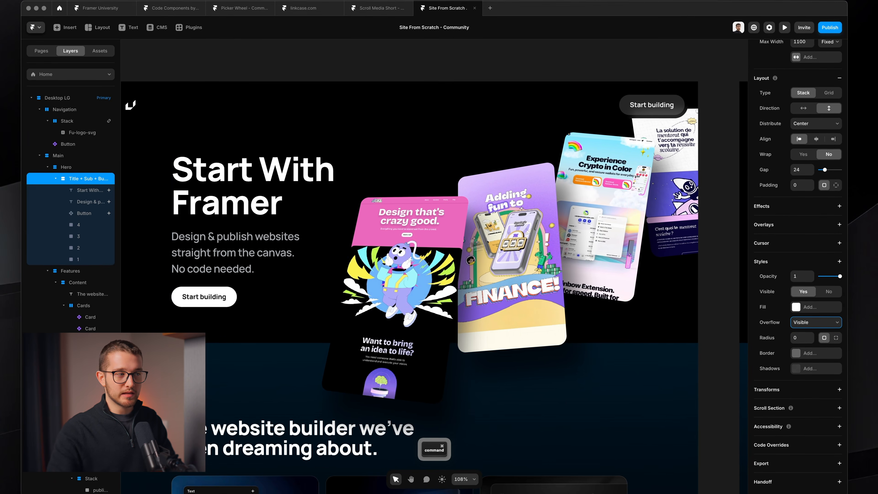
- Inspect each of the four hero images in turn, along with the stack containing the title, subtitle and button
super+click(429, 264)
click(518, 255)
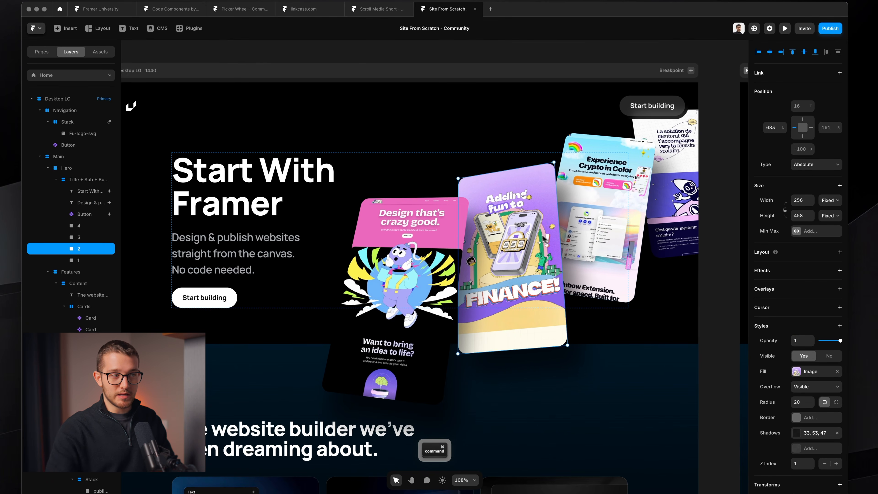
click(606, 228)
click(670, 207)
click(445, 279)
scroll(450, 278, left, 3)
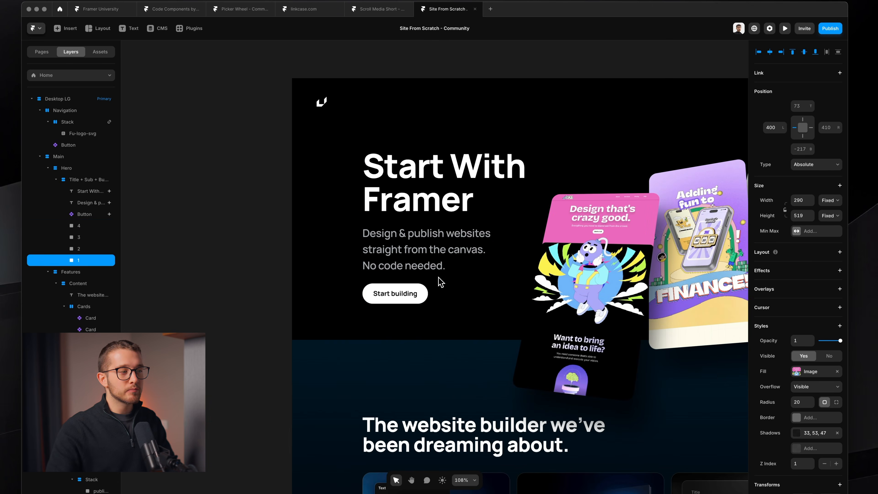
click(460, 279)
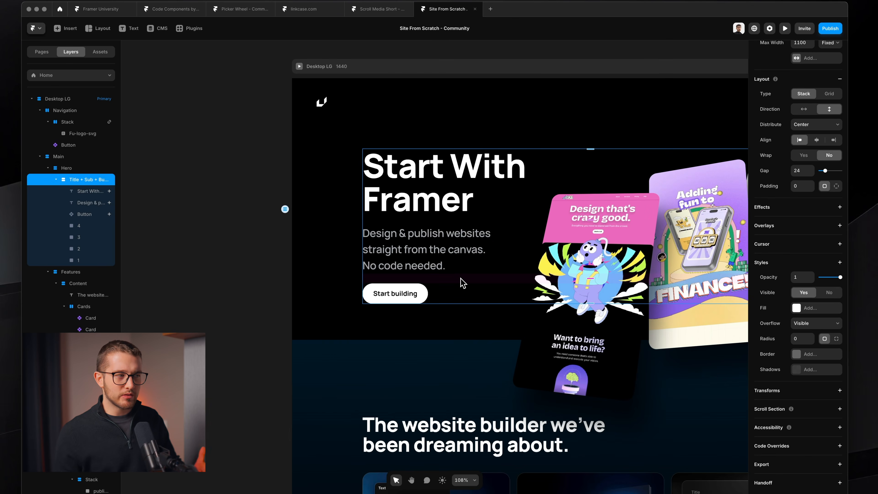
scroll(464, 283, right, 2)
scroll(463, 283, down, 1)
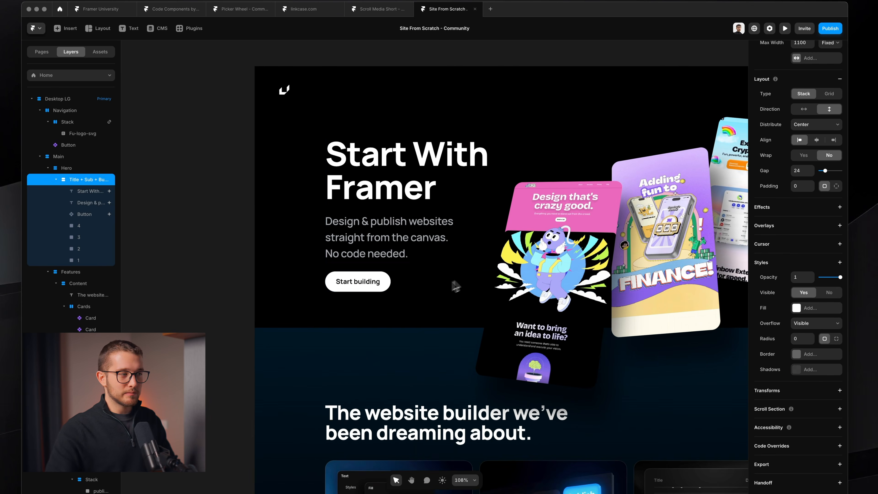
click(361, 281)
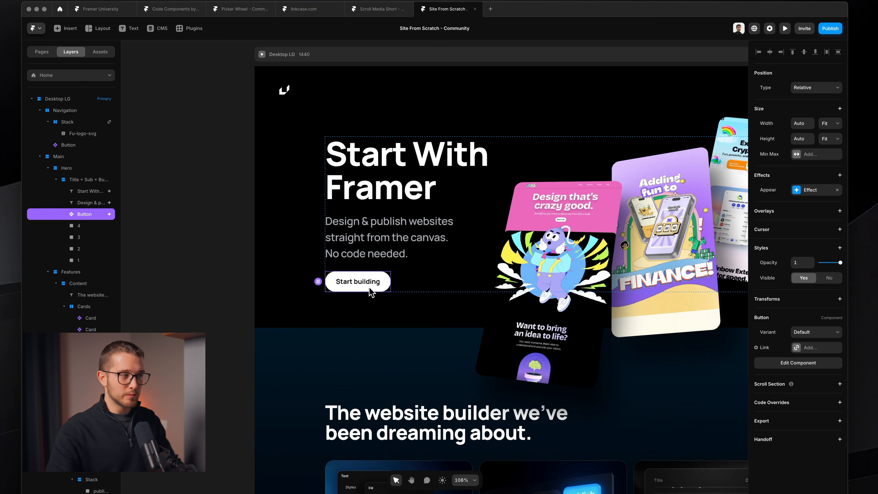
key(super+shift+4)
drag(329, 274, 391, 291)
key(space)
key(Escape)
- Add an Appear effect to hero image 4 and set its enter Scale to 0.8
scroll(396, 236, right, 2)
scroll(395, 237, up, 1)
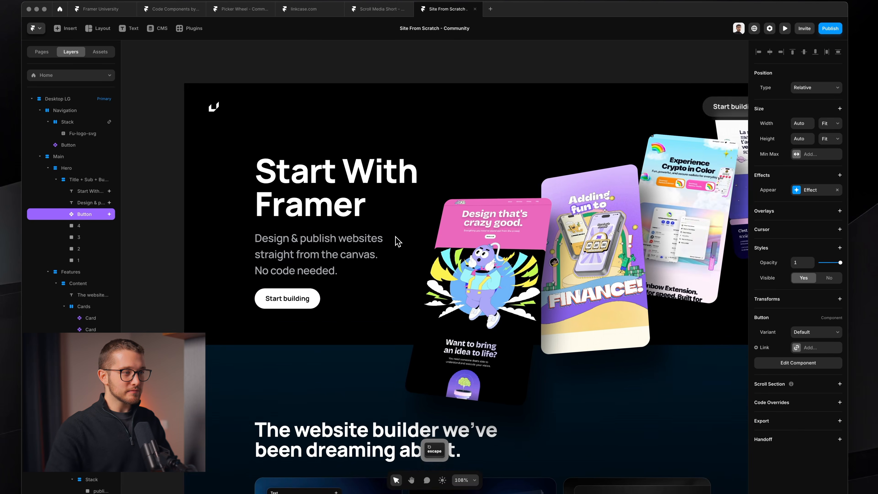
scroll(396, 237, down, 3)
scroll(615, 180, right, 1)
scroll(629, 169, up, 2)
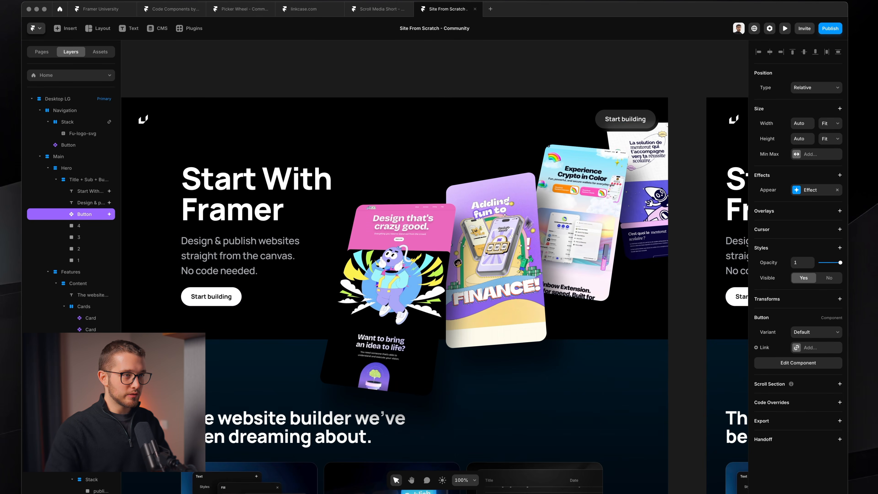
super+click(628, 171)
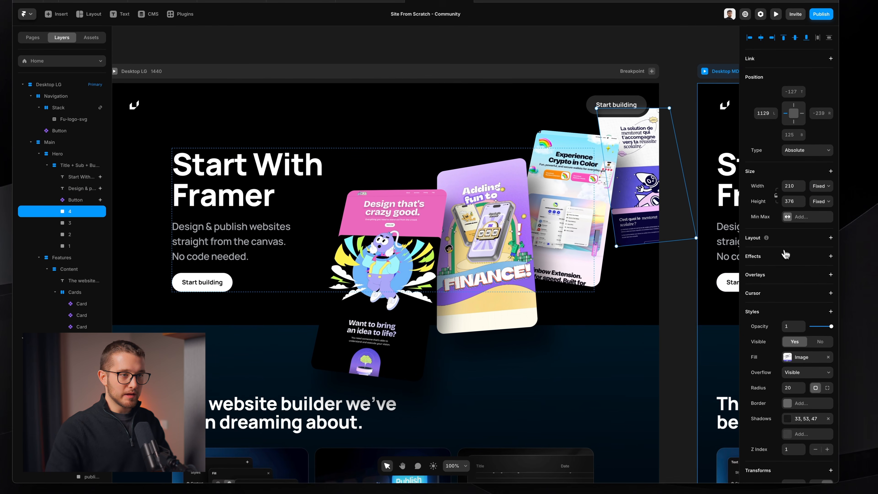
click(783, 258)
click(795, 267)
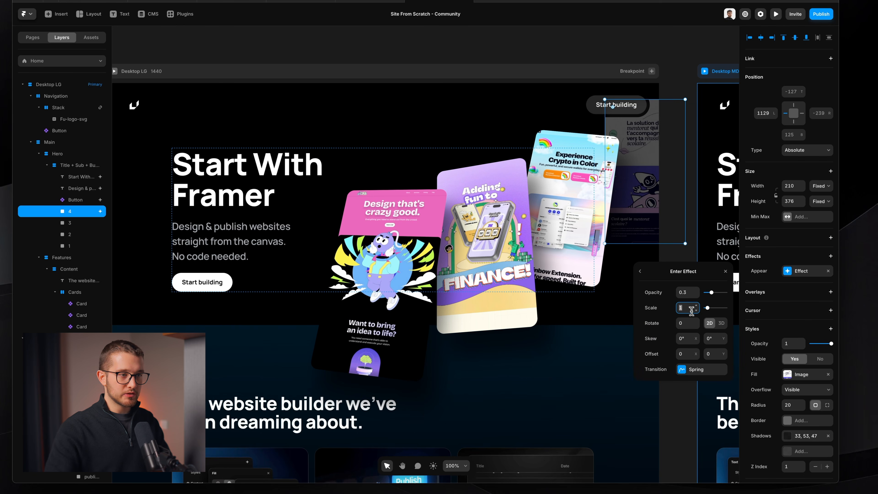
text(0.8)
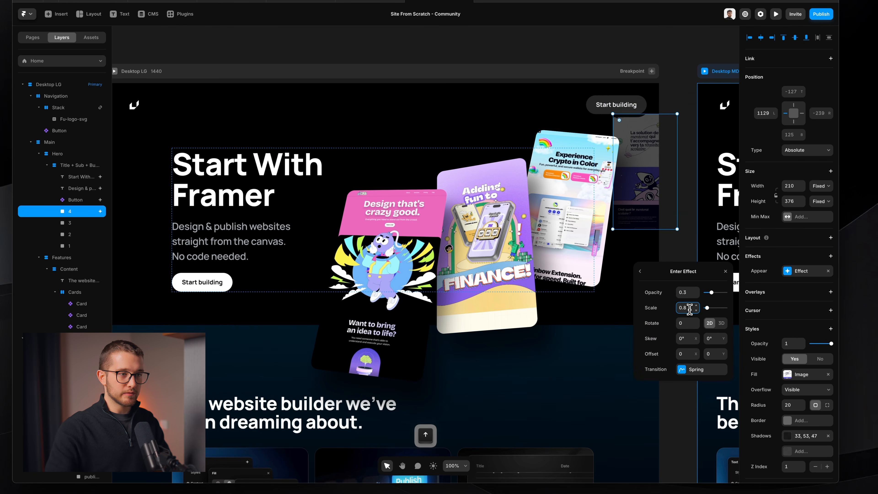
- Keep the enter effect's Rotate at 0 and set its Opacity to 0 for hero image 4
click(696, 325)
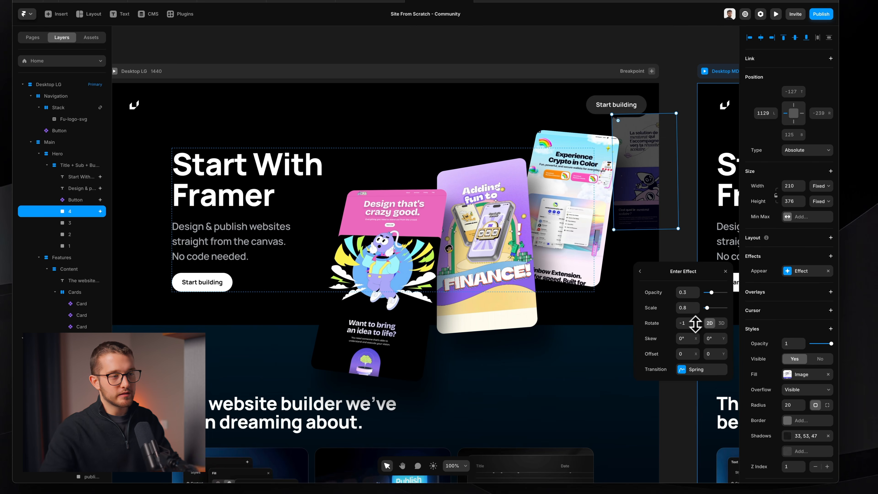
key(Return)
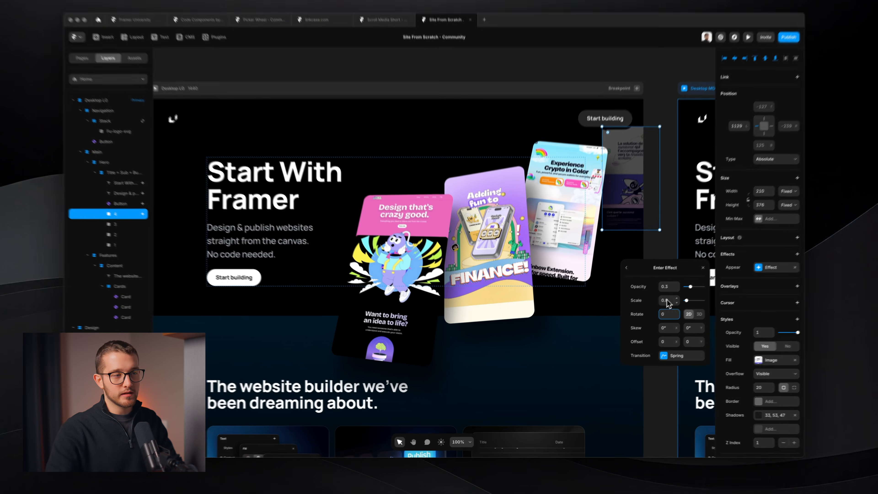
click(655, 297)
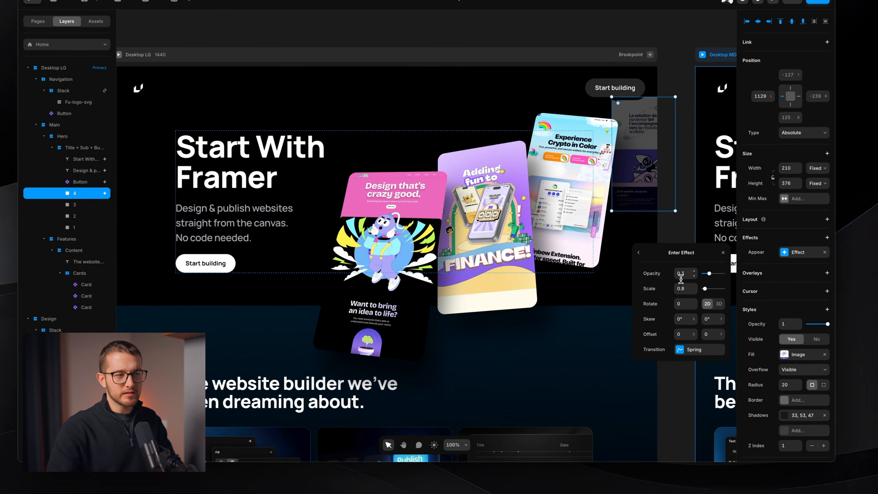
- Set the Spring transition of hero image 4 to Time 0.6, Bounce 0 and Delay 1.5
click(701, 348)
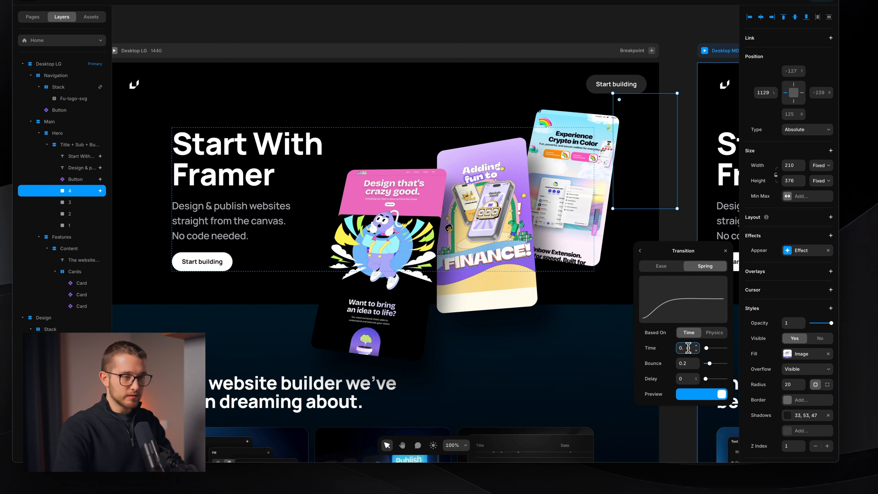
text(6)
key(Return)
click(683, 362)
text(0)
key(Return)
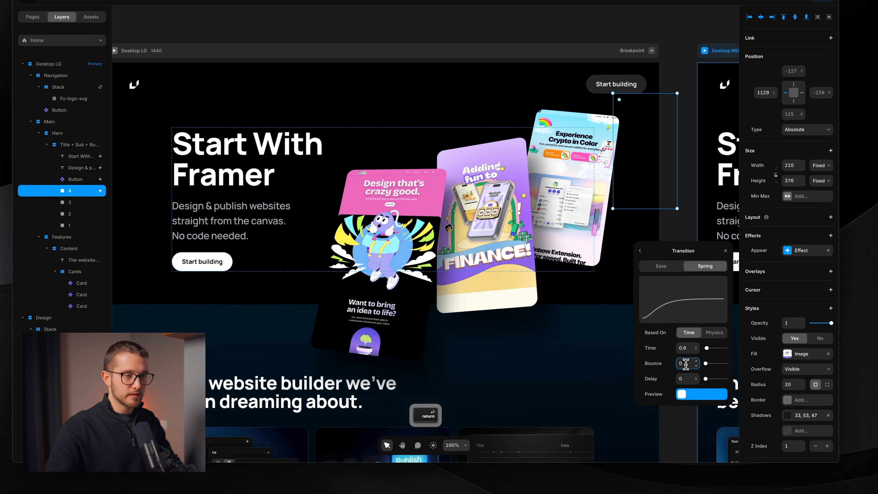
click(693, 377)
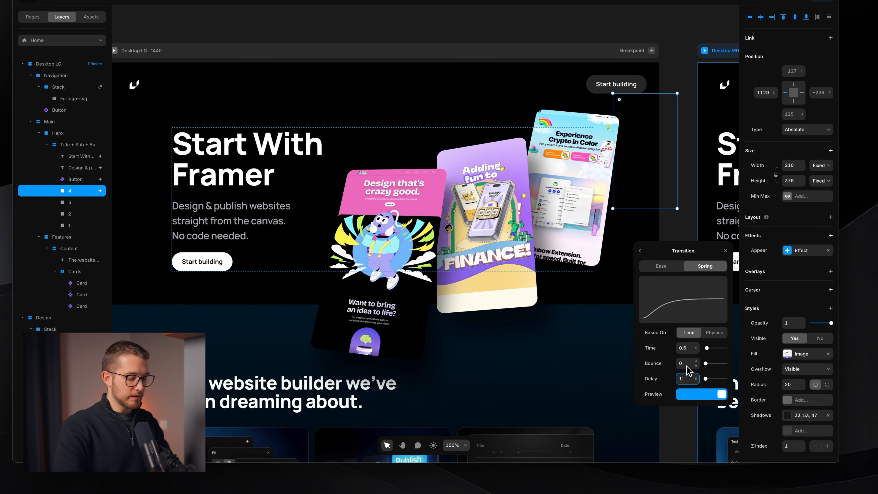
text(1.2)
key(Return)
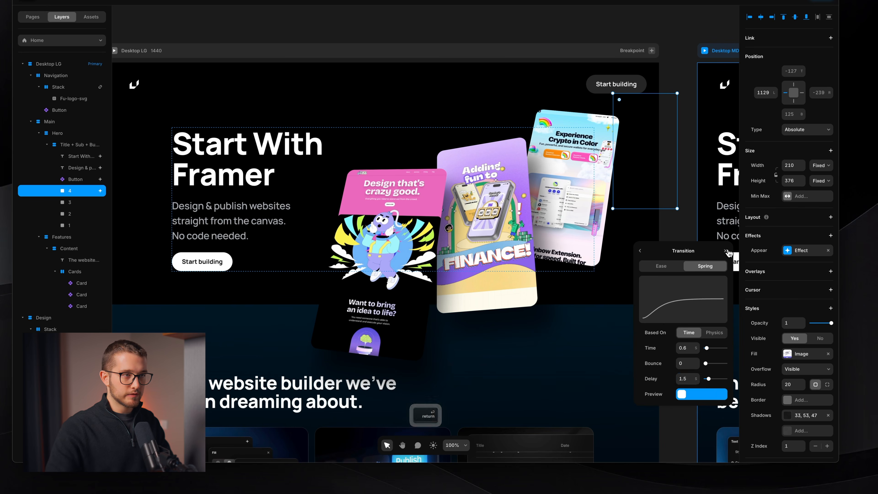
- Preview the page and replay the hero animation several times to check when image 4 appears
click(726, 251)
key(super+p)
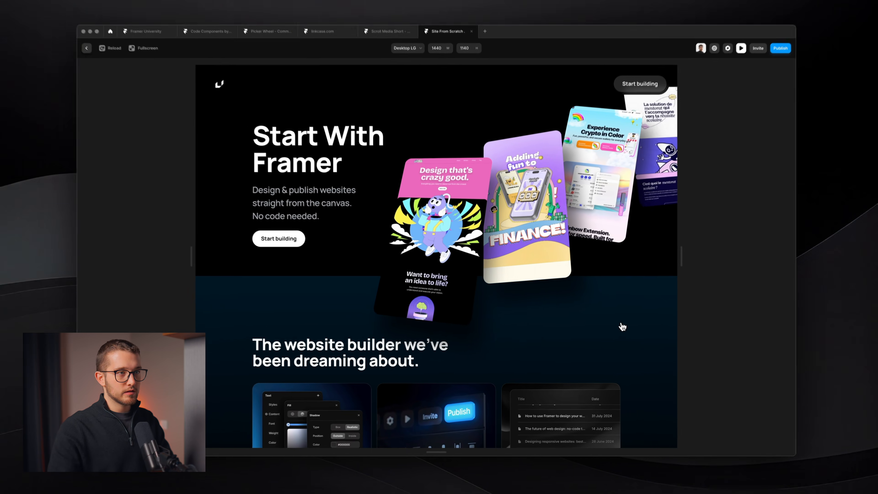
key(r)
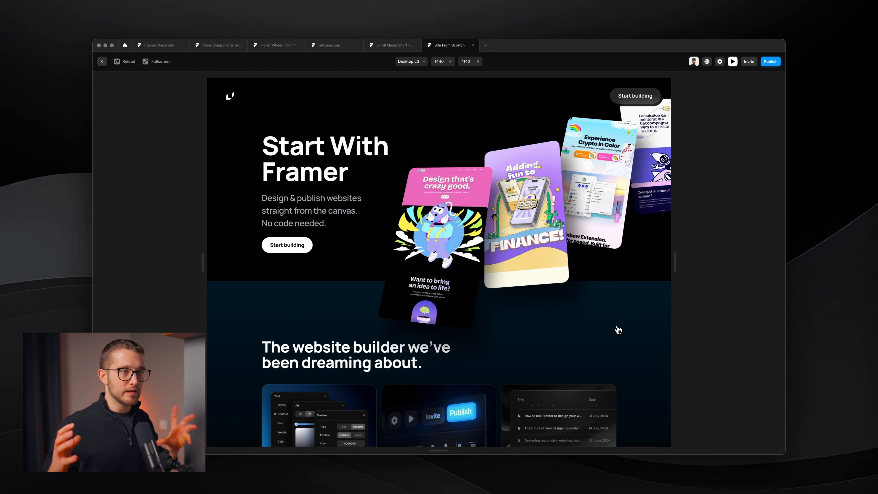
key(r)
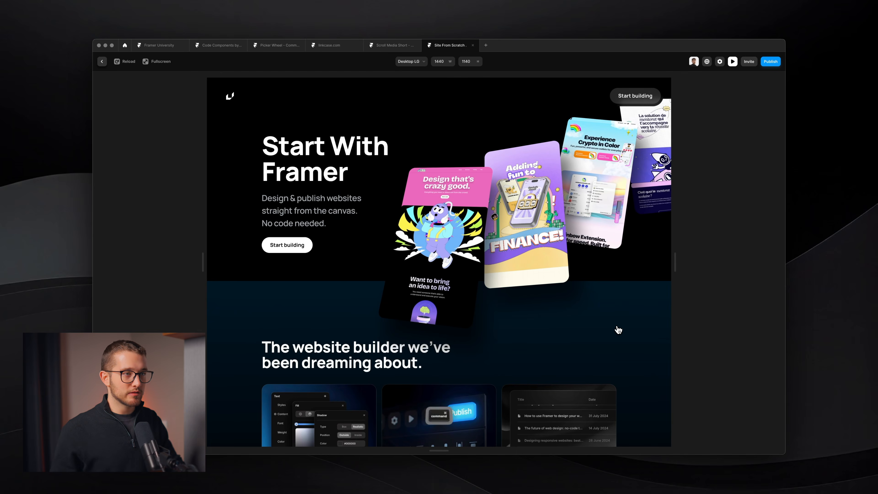
key(r)
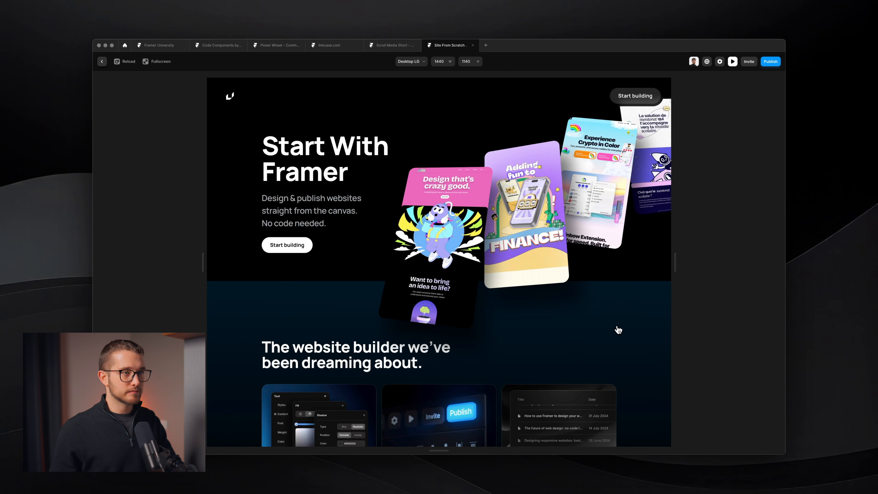
key(r)
key(Escape)
- Set the Delay of hero image 4's Spring transition to 1.2 and check the timing in the preview
click(760, 276)
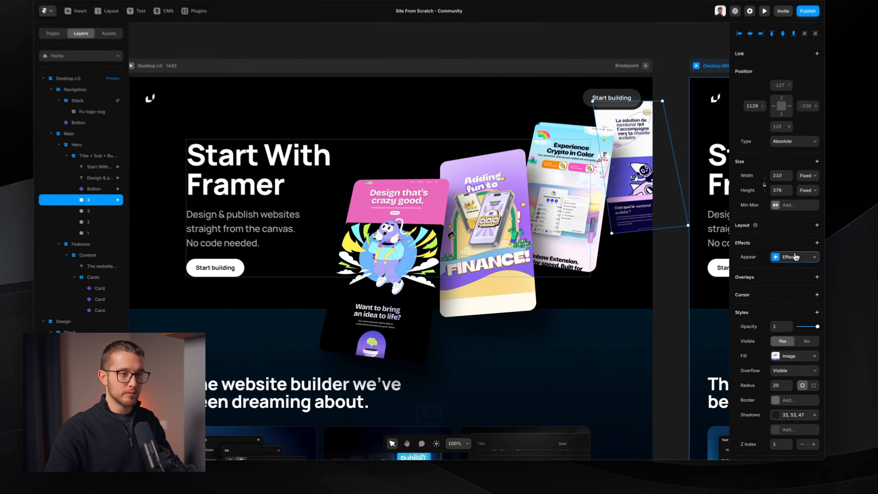
click(688, 356)
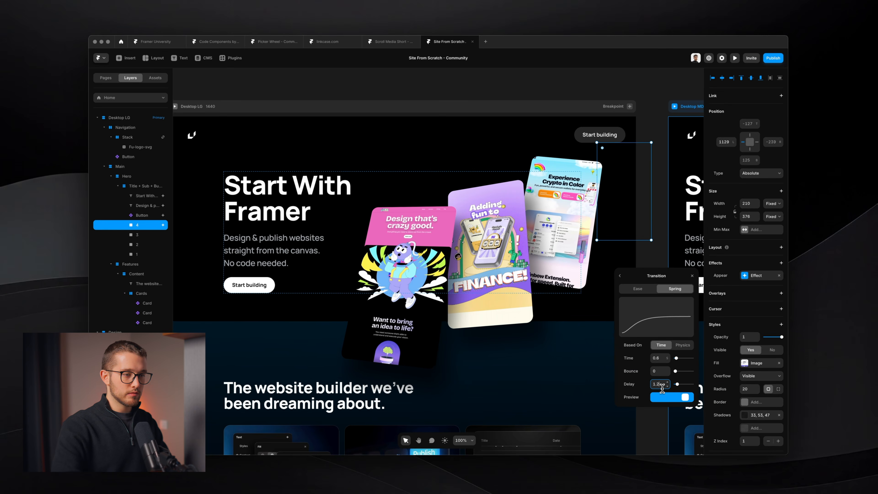
key(super+p)
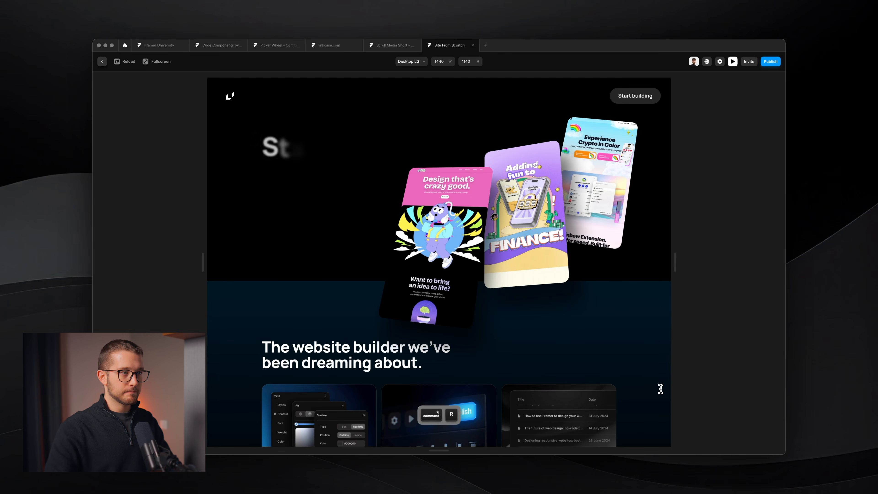
key(Escape)
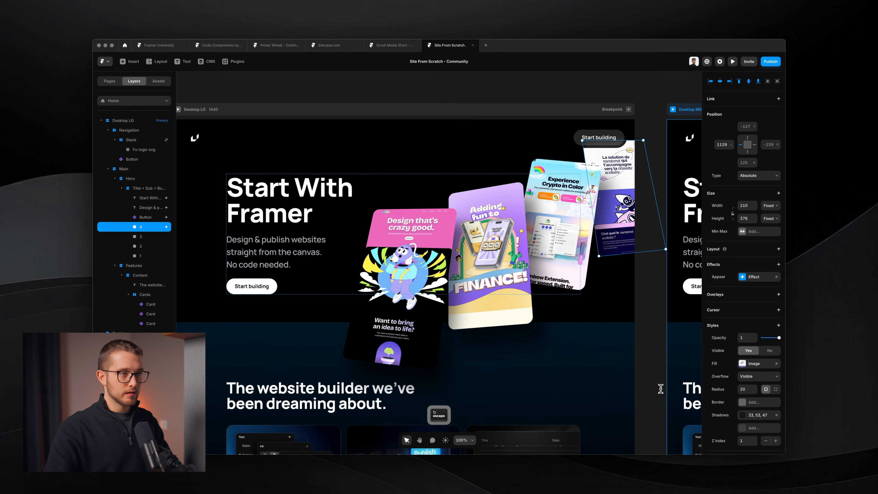
- Copy the effects of hero image 4 and paste them onto hero image 3
key(super+k)
text(copy eff)
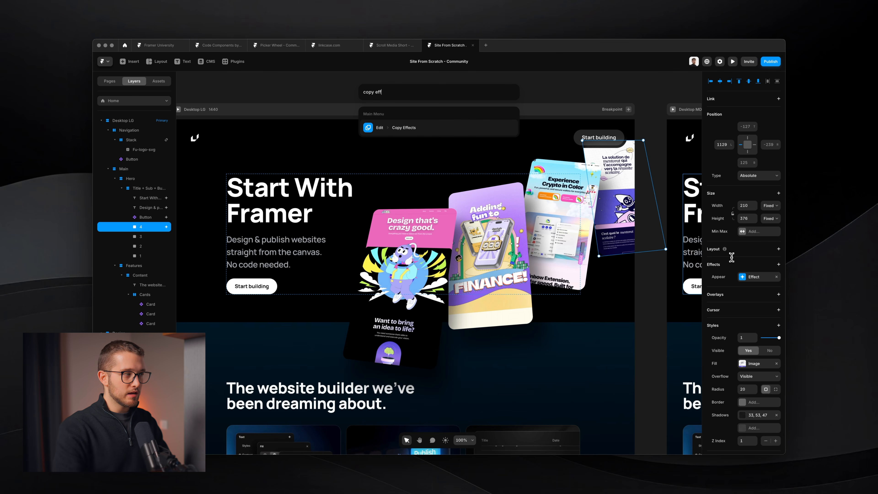
key(Return)
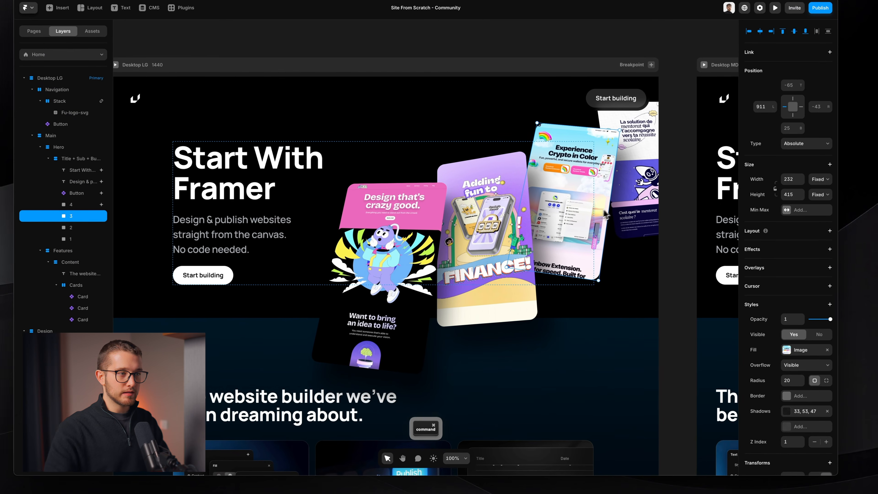
click(560, 235)
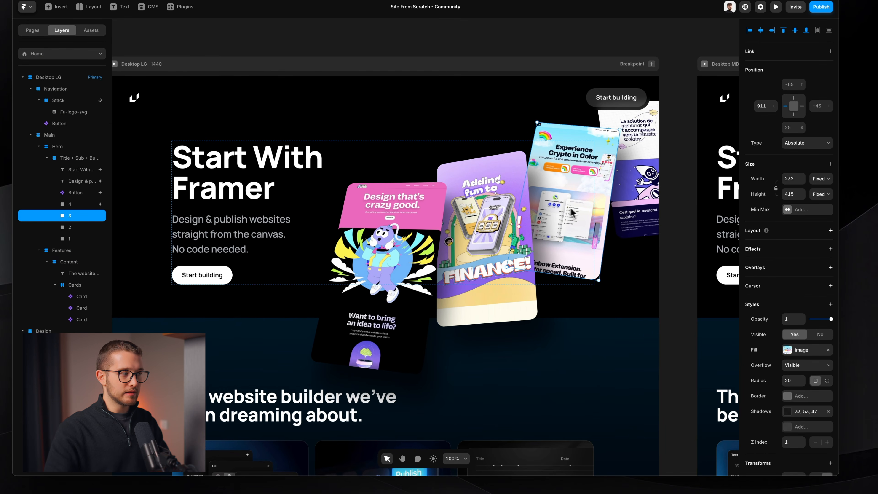
key(super+k)
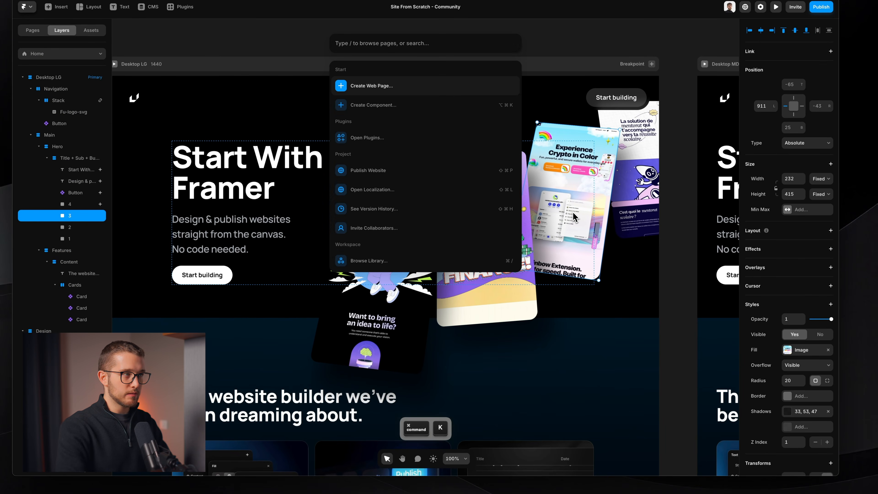
text(paste ef)
key(Return)
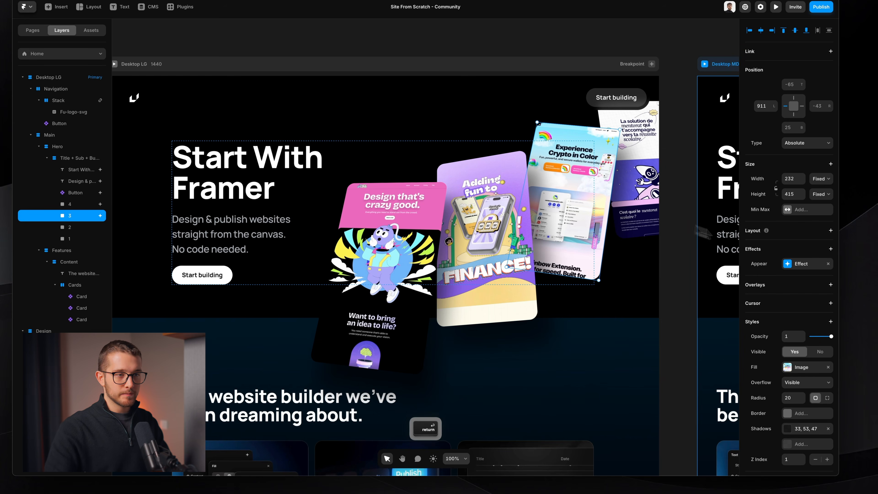
- Set the Delay of hero image 3's Spring transition to 1.3
click(807, 264)
click(704, 329)
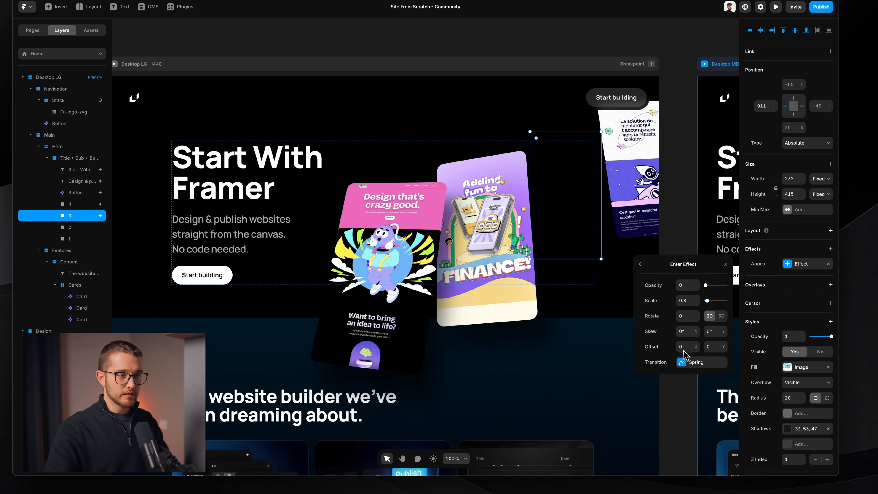
click(687, 363)
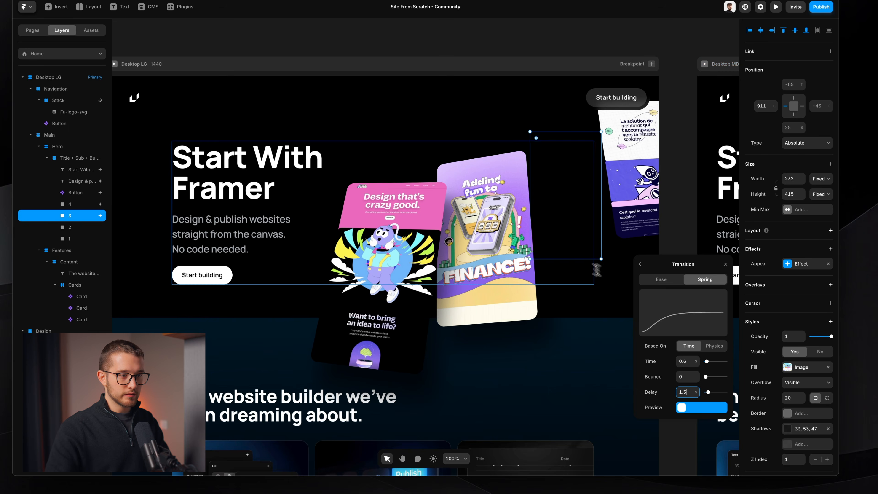
- Paste the copied effects onto hero image 2 and set the Delay of its Spring transition to 1.4
super+click(521, 288)
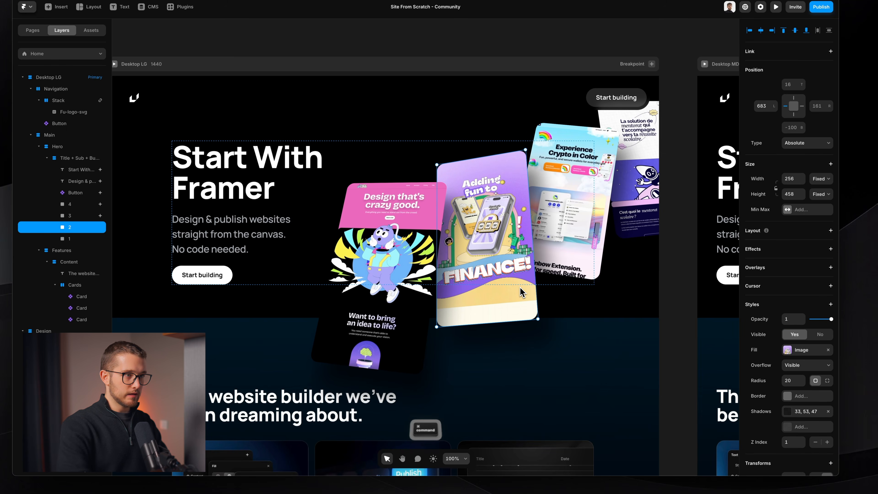
key(super+k)
text(paste eff)
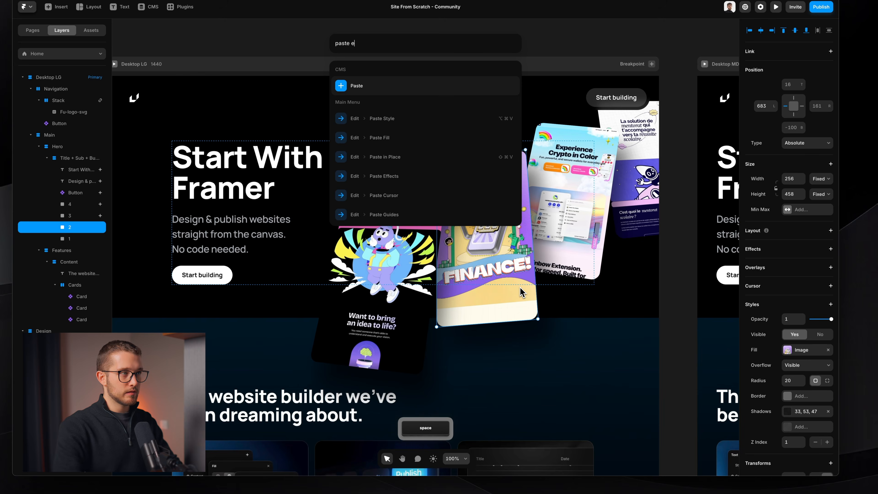
key(Return)
click(800, 268)
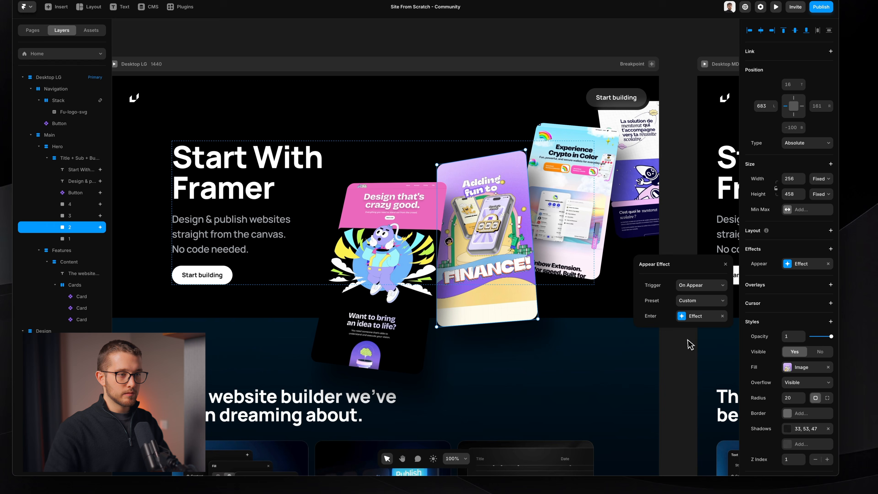
click(696, 316)
click(689, 362)
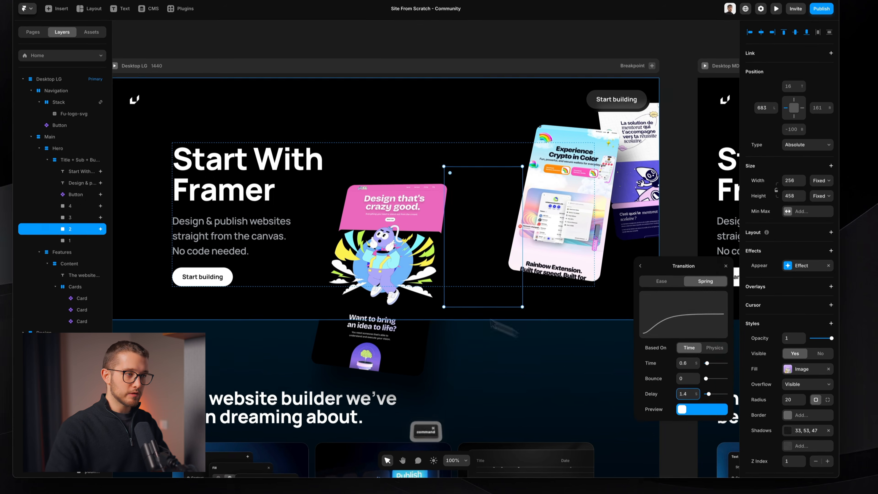
- Paste the copied effects onto hero image 1 and set the Delay of its Spring transition to 1.5
click(418, 266)
key(super+k)
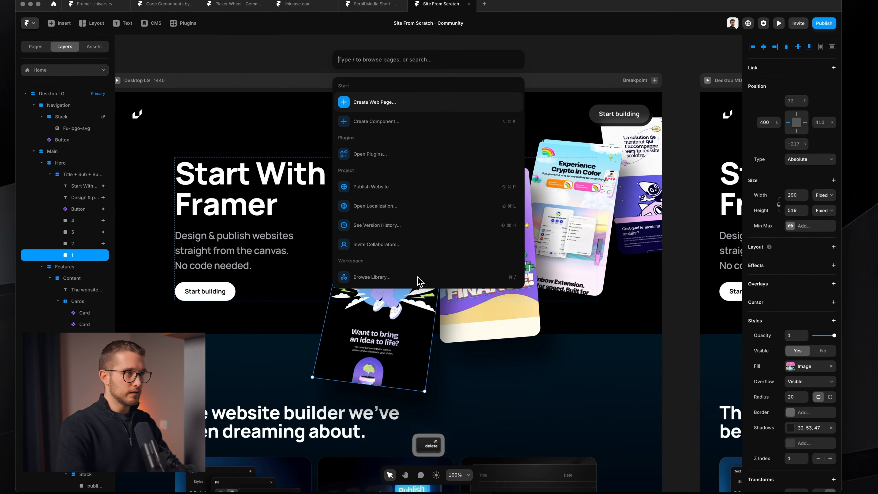
text(appear)
key(Return)
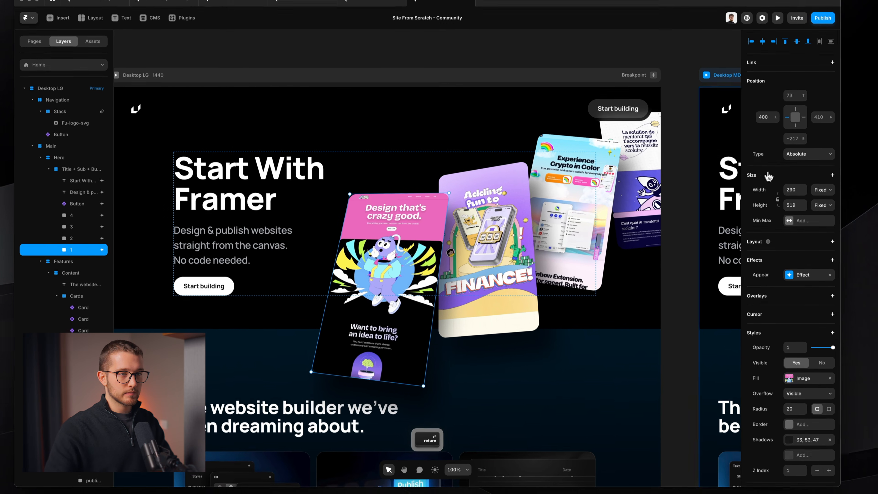
click(793, 280)
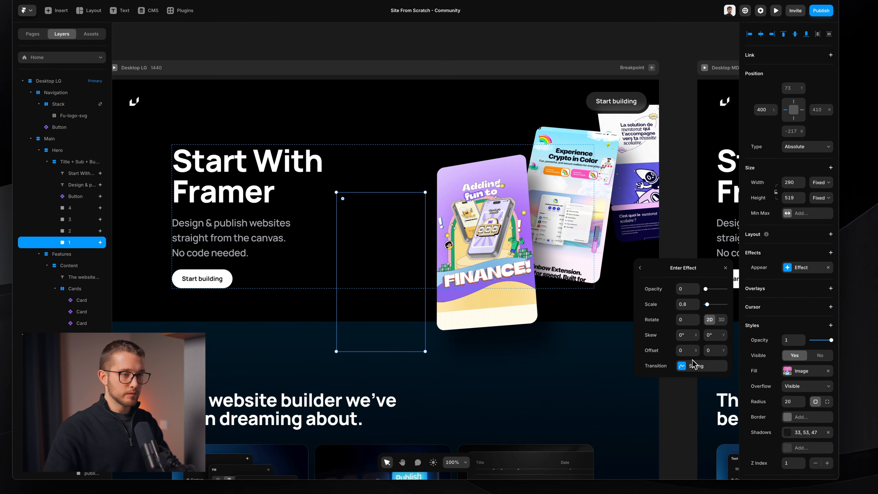
click(693, 366)
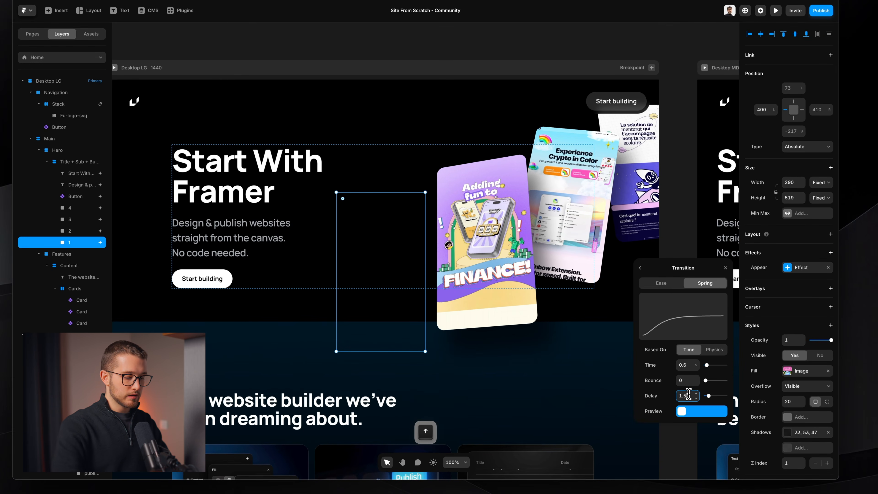
- Preview the page and replay the hero animation several times to check the stagger of the four images
key(super+p)
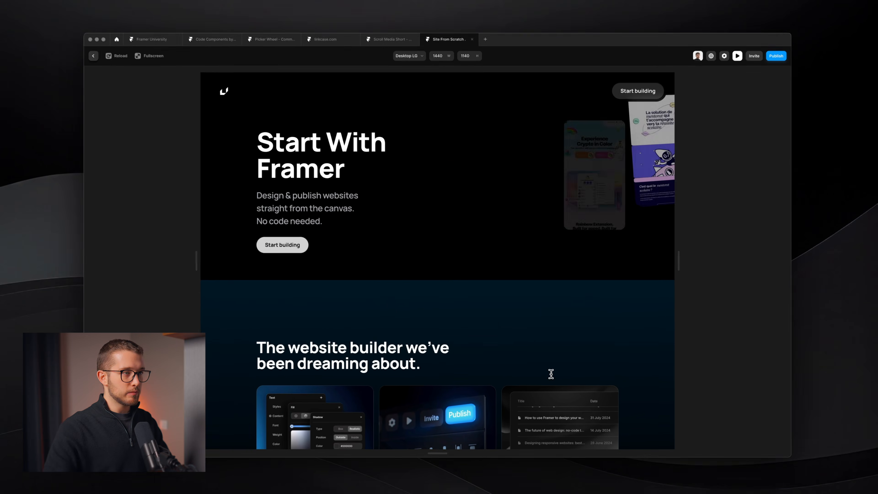
key(super+r)
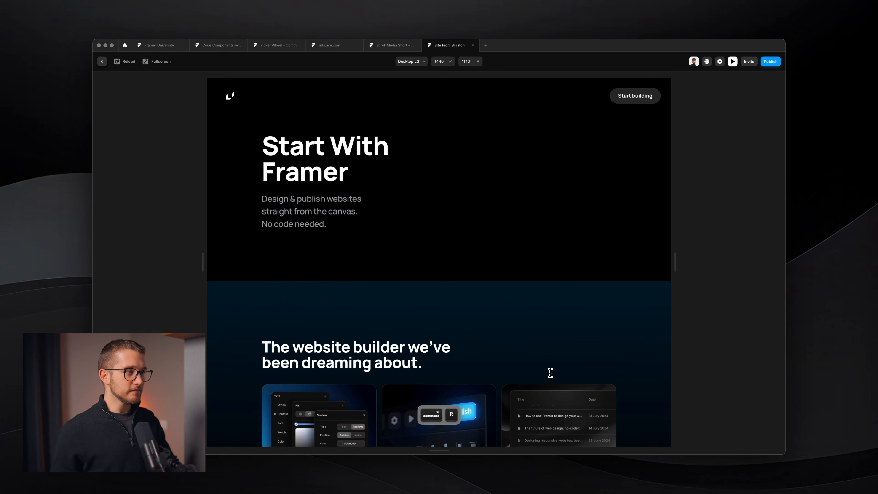
key(super+r)
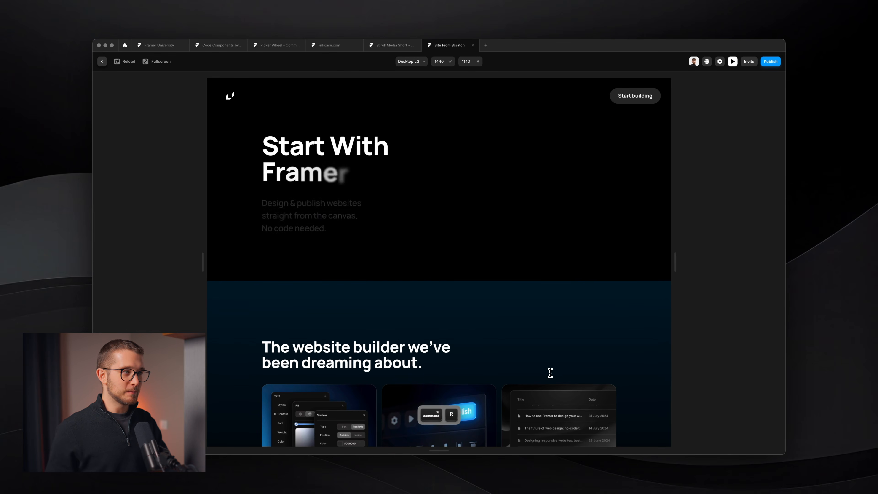
key(super+r)
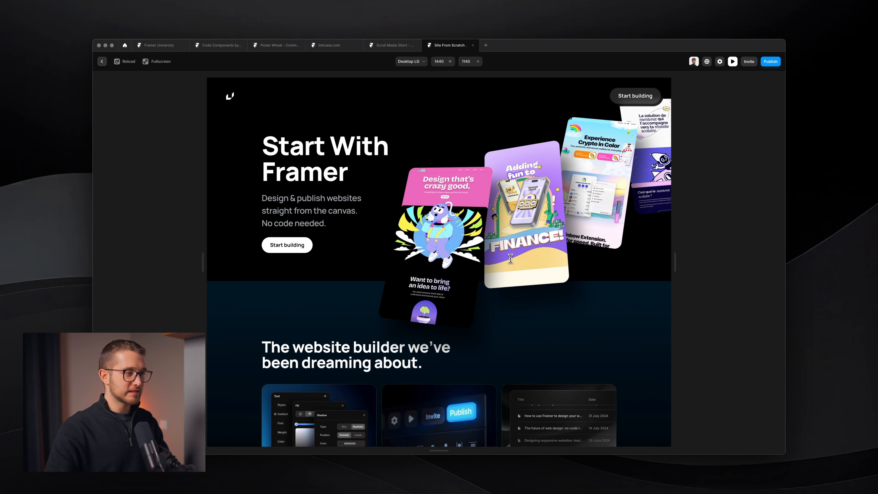
scroll(497, 318, down, 2)
key(super+r)
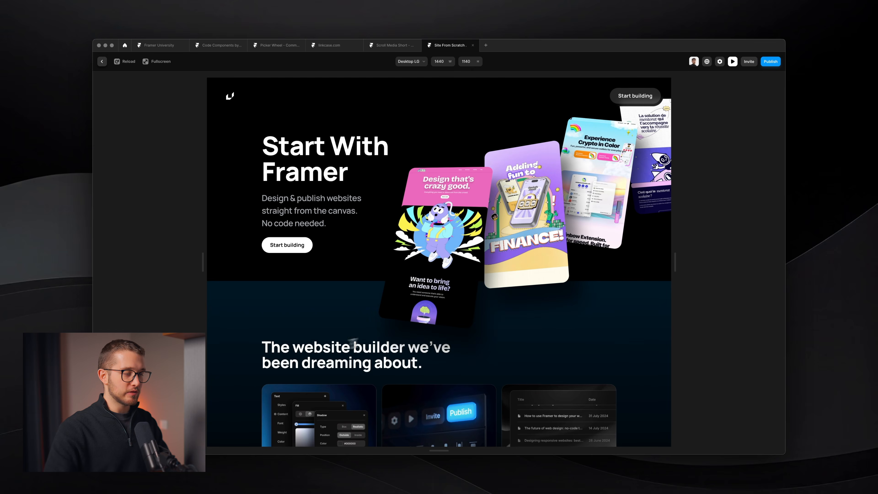
key(Escape)
- Copy the effects of the hero subtitle and paste them onto the features heading "The website builder we've been dreaming about."
scroll(329, 327, down, 2)
scroll(329, 277, left, 1)
super+click(327, 183)
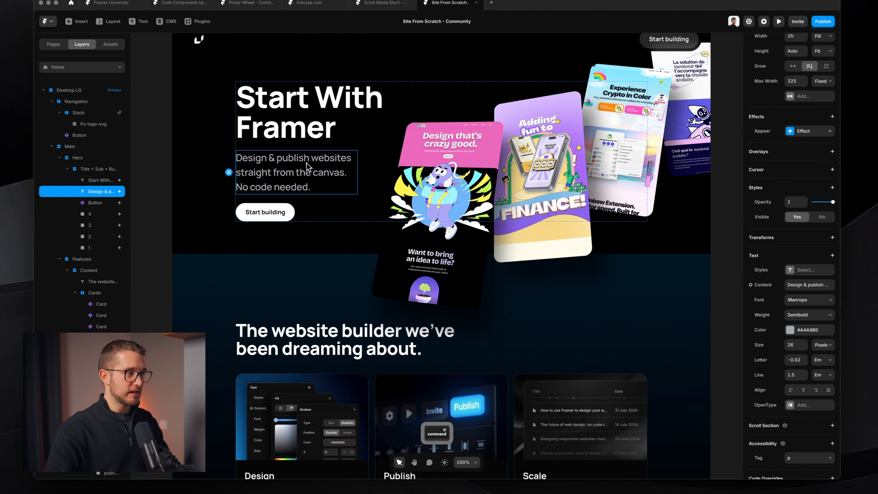
key(super+k)
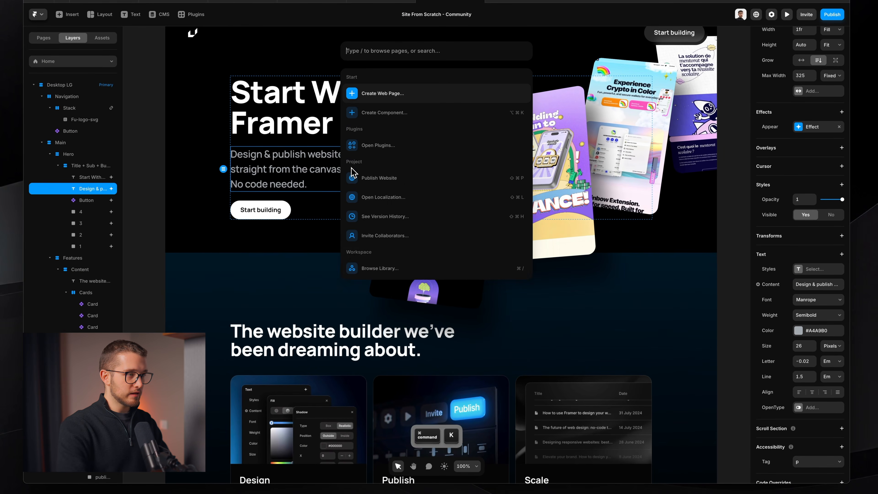
text(copy eff)
key(Return)
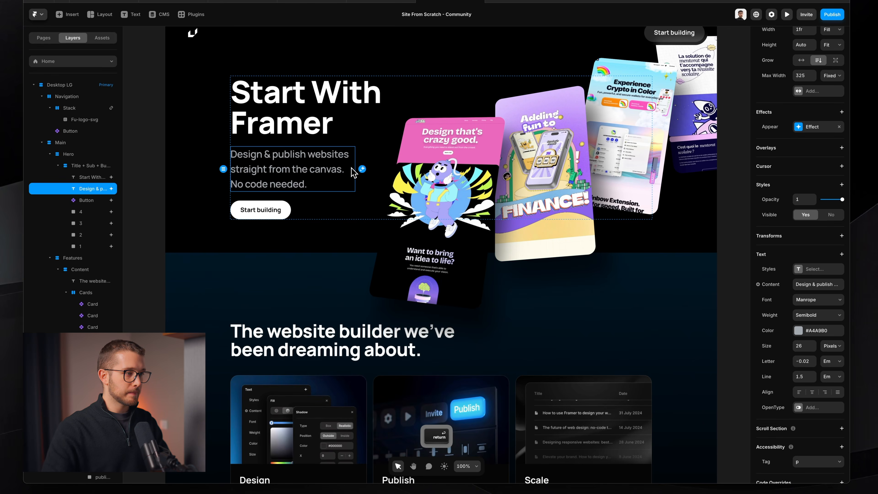
super+click(315, 335)
key(super+k)
text(paste eff)
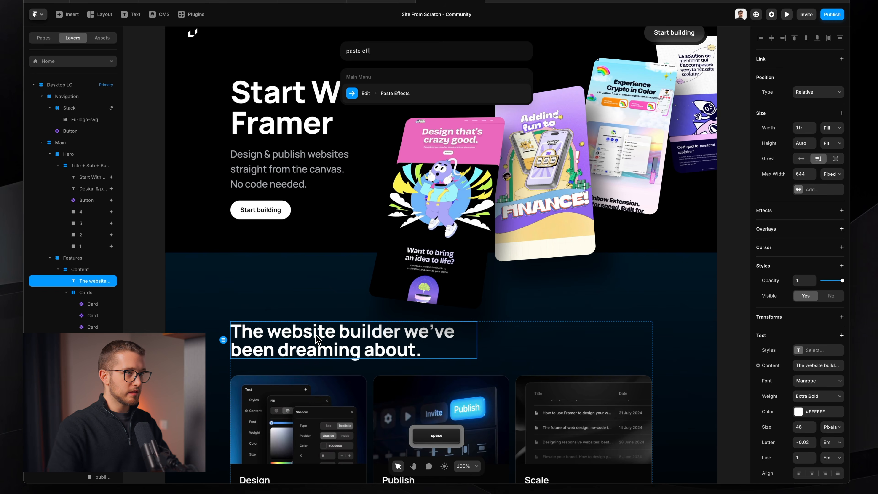
key(Return)
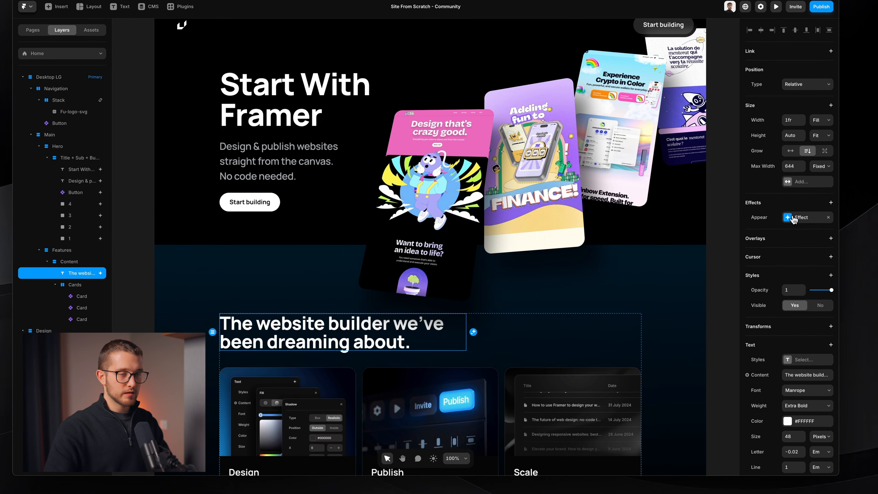
- Adjust the Delay of the features heading's Spring transition and check its timing in the preview
click(803, 226)
click(699, 270)
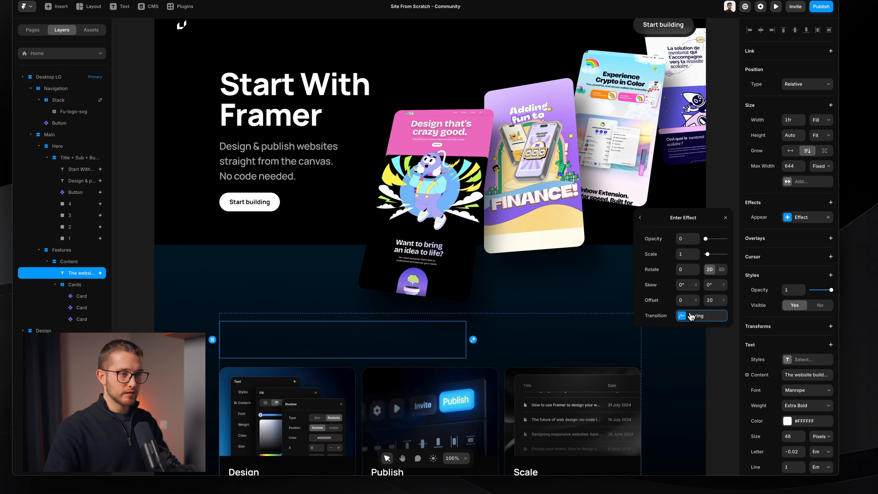
click(691, 316)
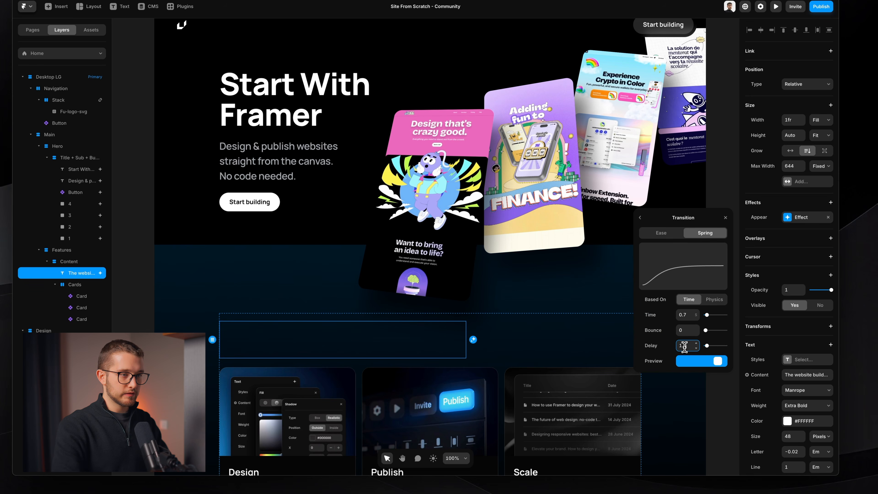
key(super+p)
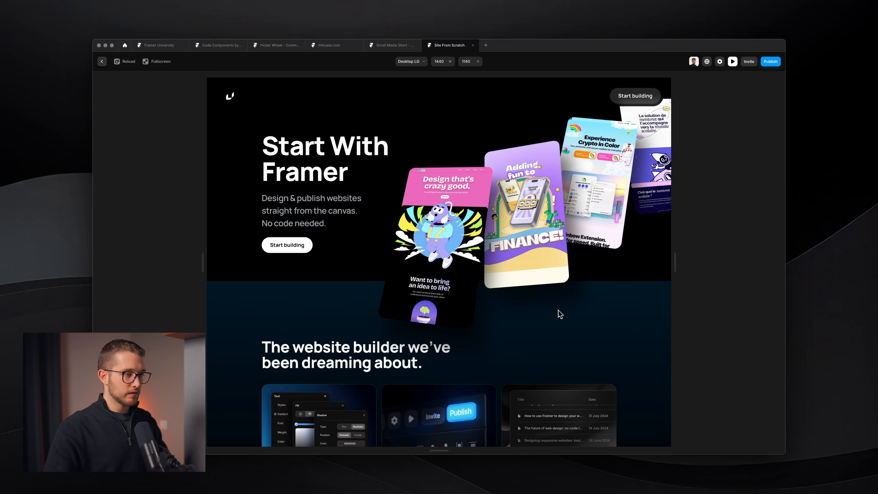
key(Escape)
- Paste the copied effects onto the features Cards stack and set the Delay of its Spring transition to 1.7
key(Tab)
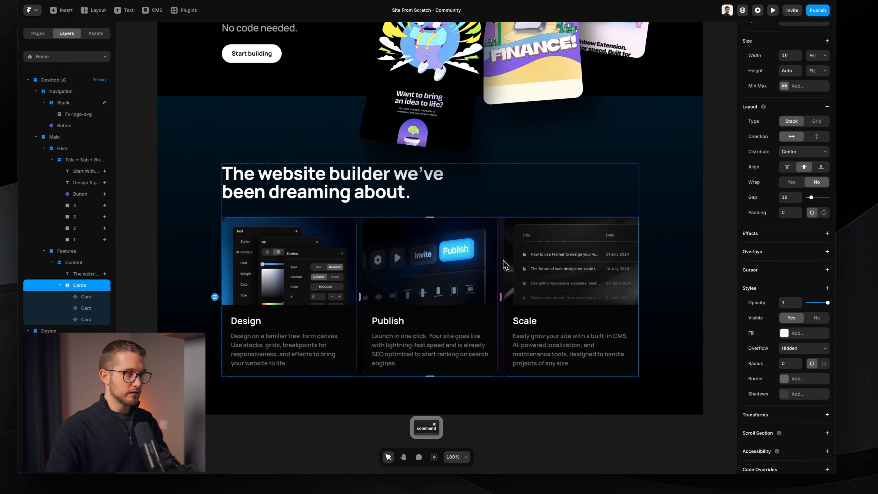
key(super+k)
text(paste eff)
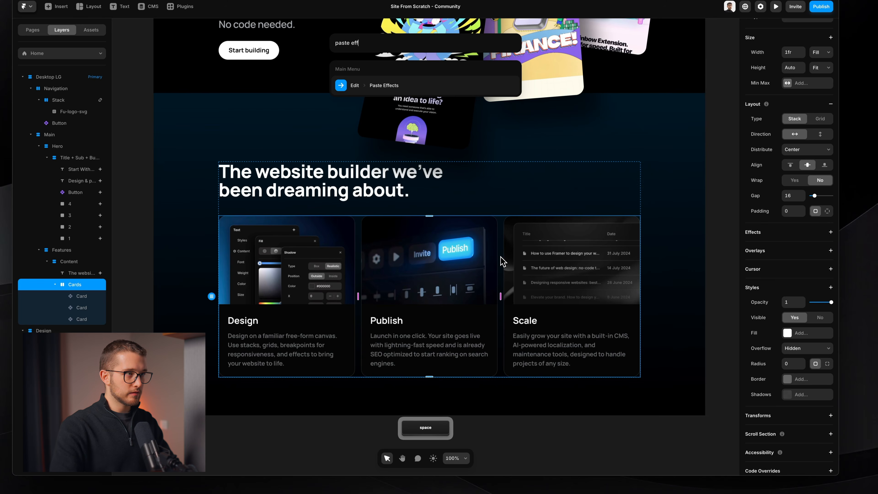
key(Return)
click(800, 252)
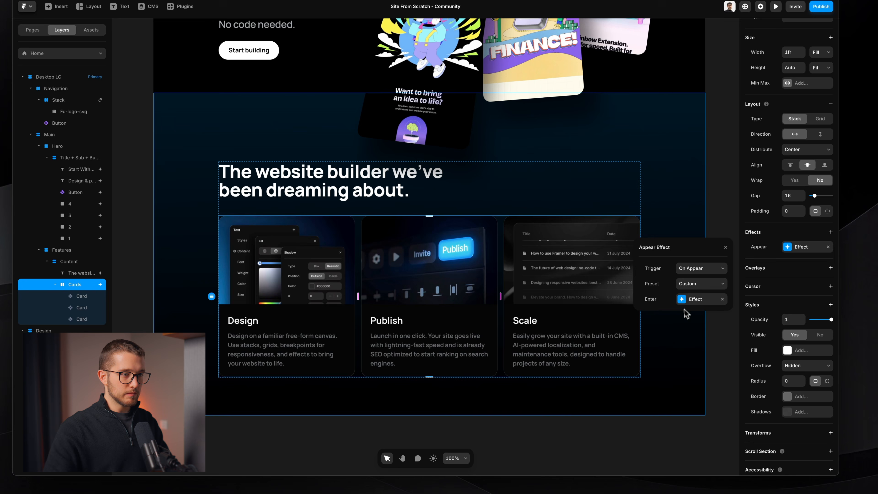
click(687, 346)
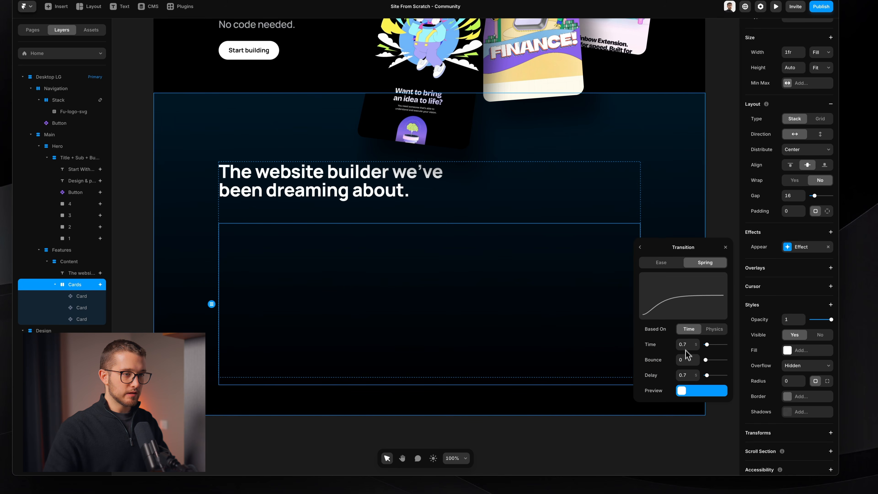
click(687, 375)
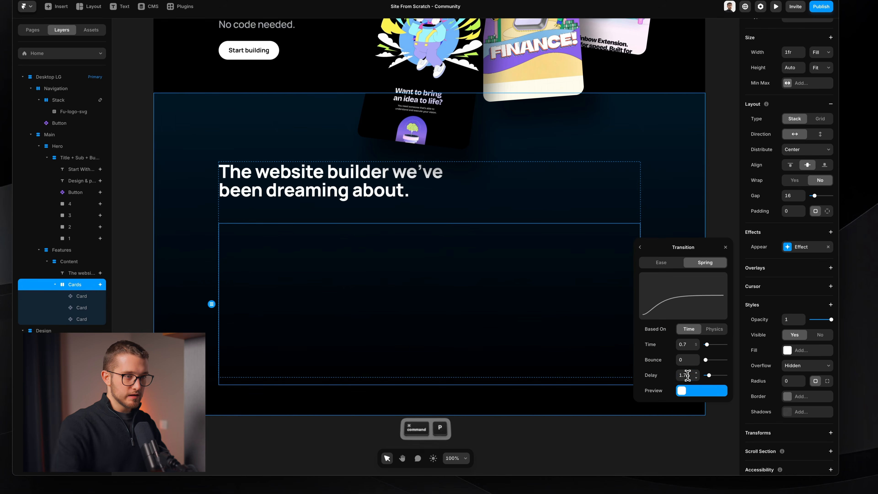
- Preview the page and replay the full load animation, checking the timing of the hero, features heading and cards
key(super+p)
scroll(602, 325, down, 5)
scroll(591, 323, up, 5)
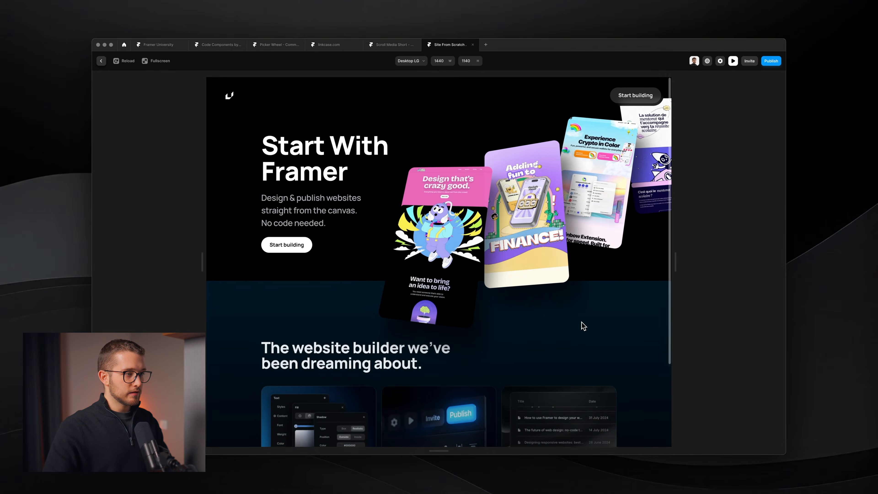
scroll(584, 326, down, 3)
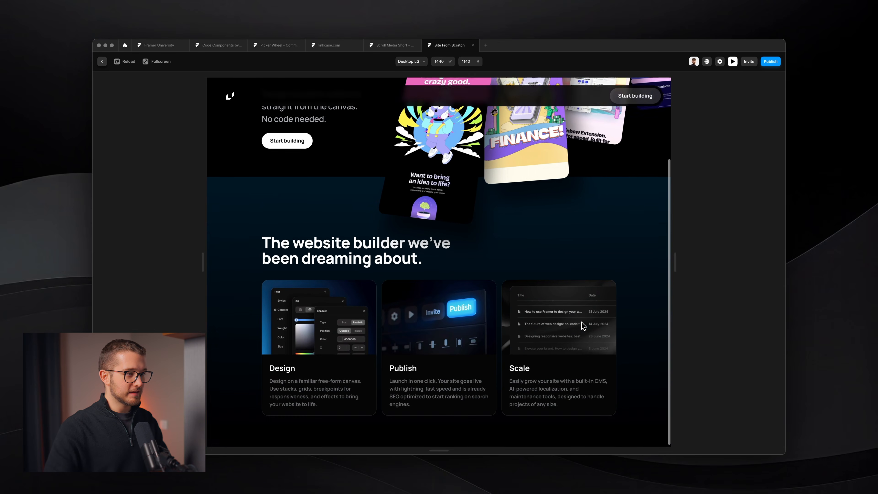
scroll(584, 326, up, 3)
key(super+r)
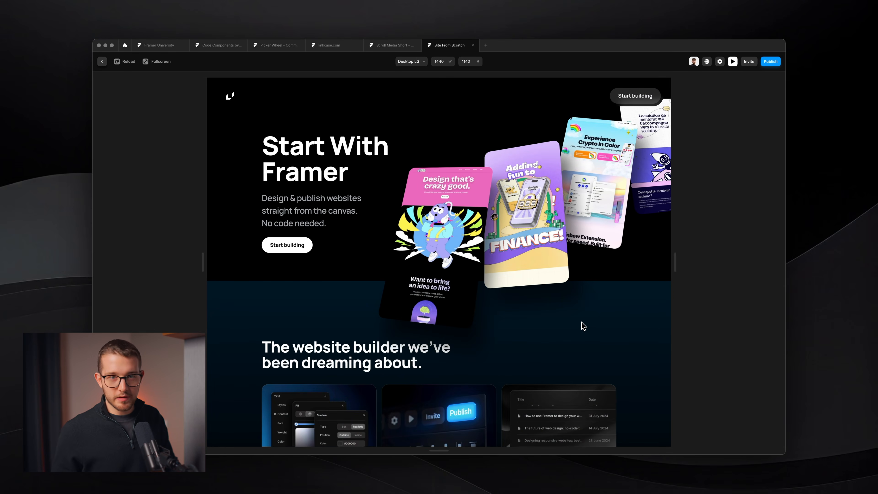
key(super+r)
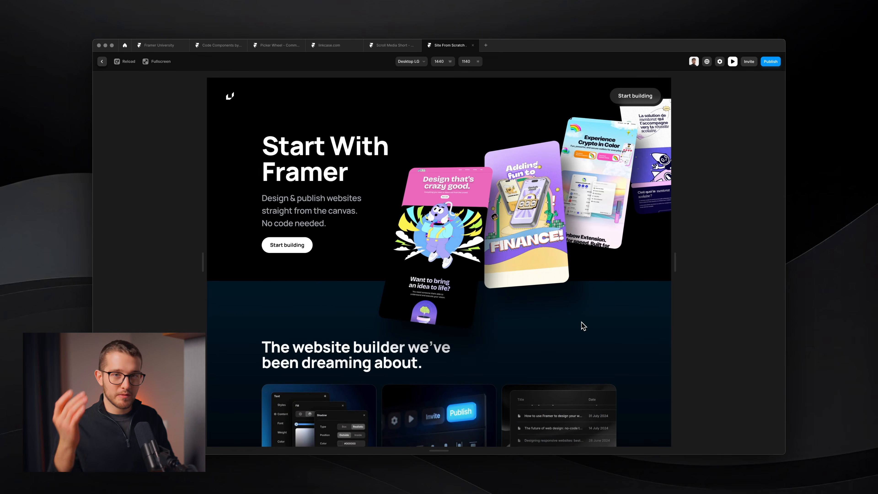
key(super+r)
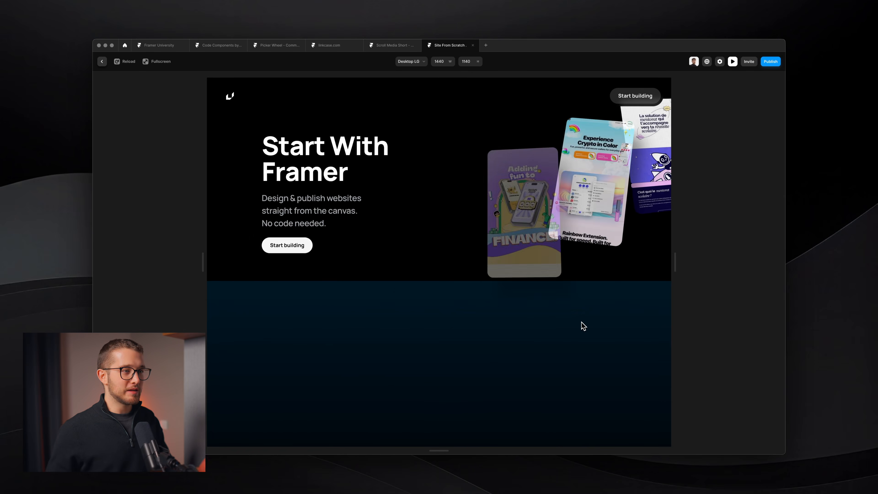
key(Escape)
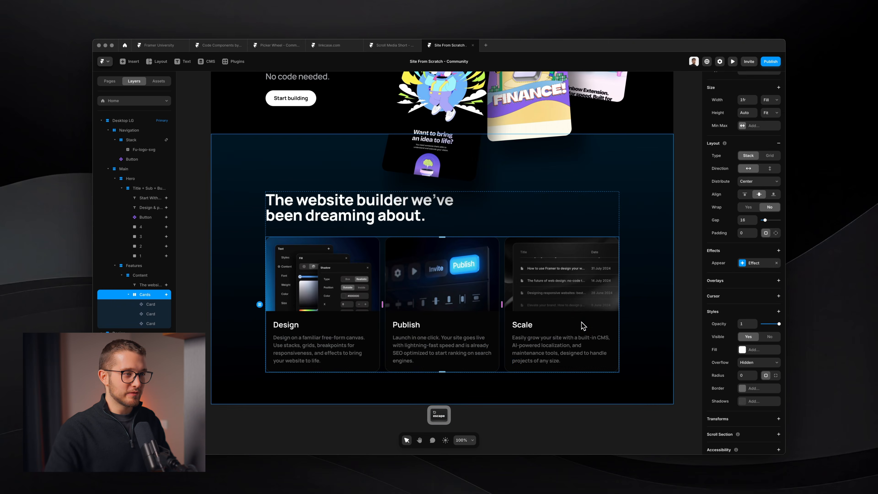
- Examine the page layout across the Desktop LG and Desktop MD breakpoints
scroll(561, 301, down, 6)
scroll(560, 300, up, 6)
scroll(562, 304, down, 5)
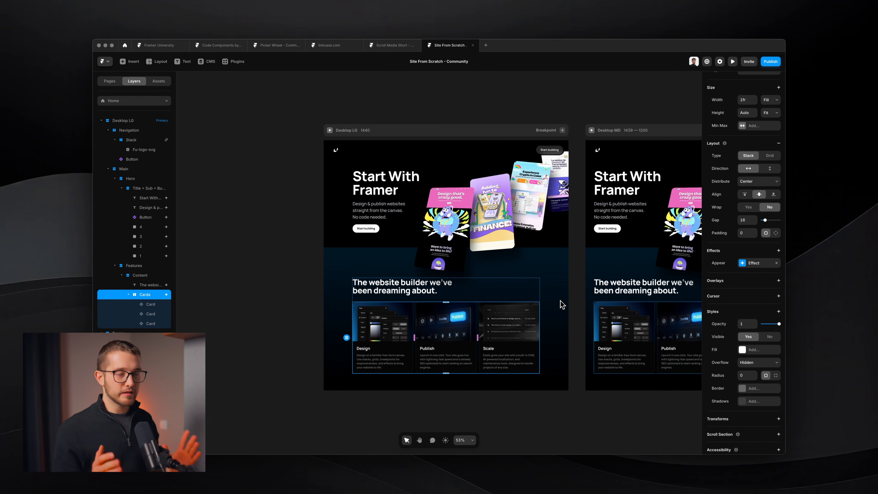
scroll(560, 303, right, 5)
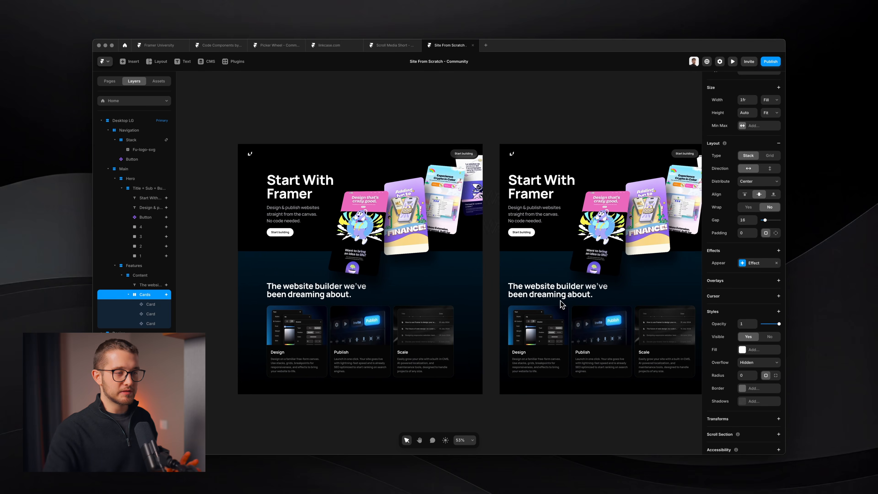
scroll(557, 173, up, 3)
scroll(557, 173, right, 4)
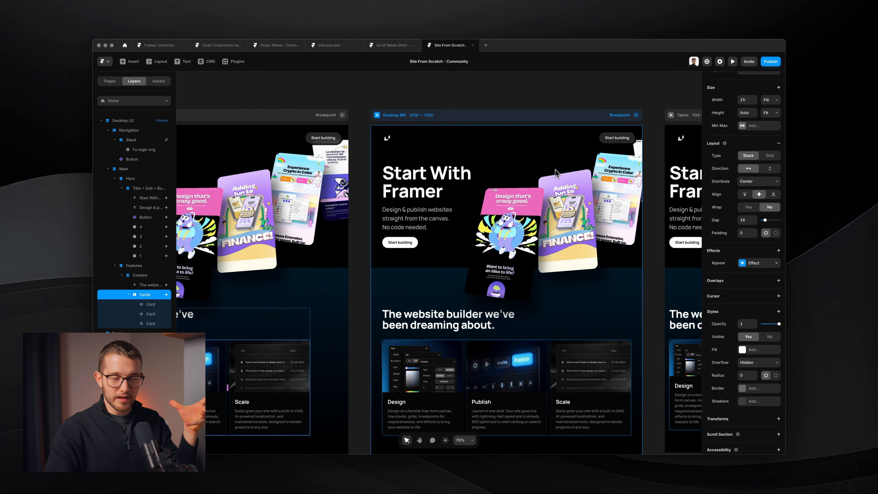
- Select the four hero images on the Tablet breakpoint together and shift them left toward the hero text
scroll(555, 172, right, 1)
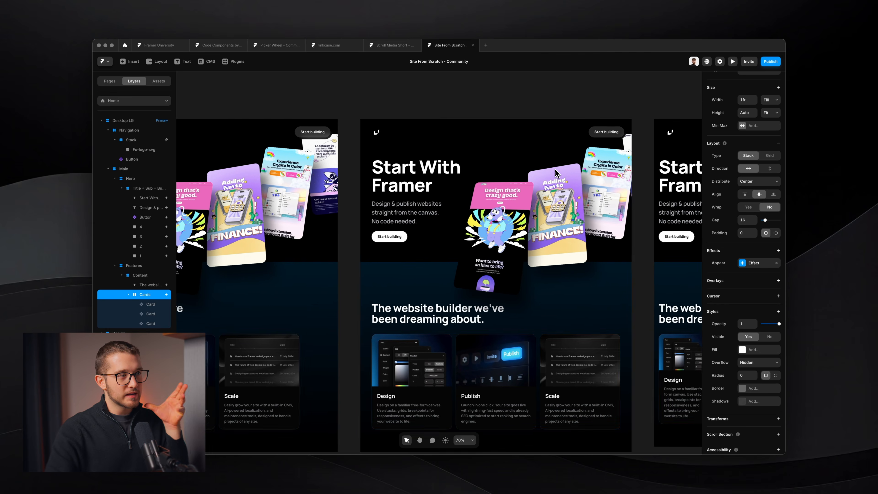
scroll(555, 172, right, 1)
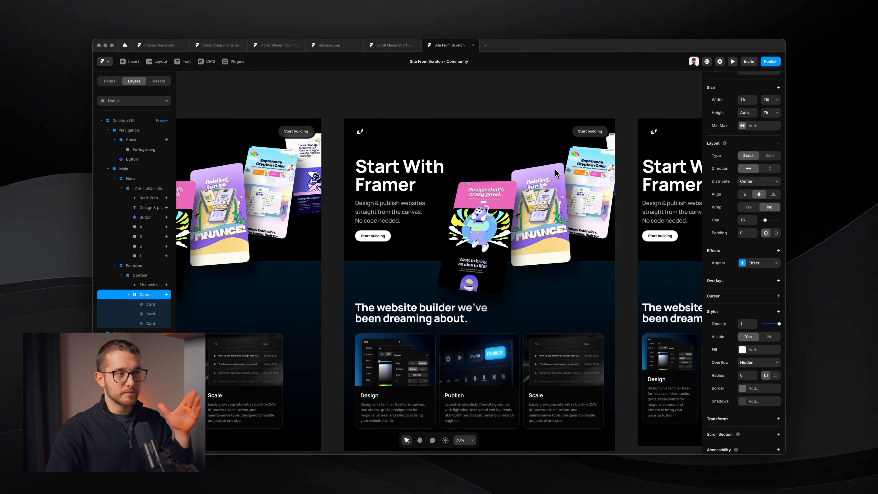
scroll(556, 172, right, 12)
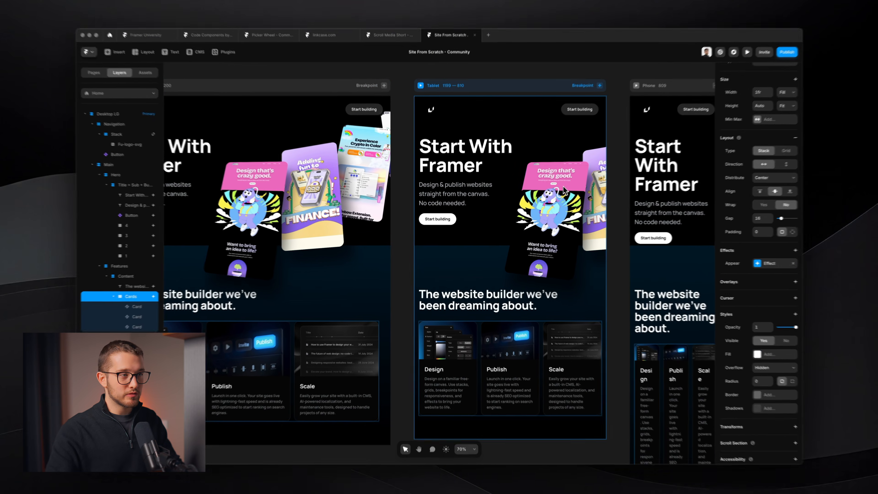
super+click(547, 199)
scroll(546, 201, up, 2)
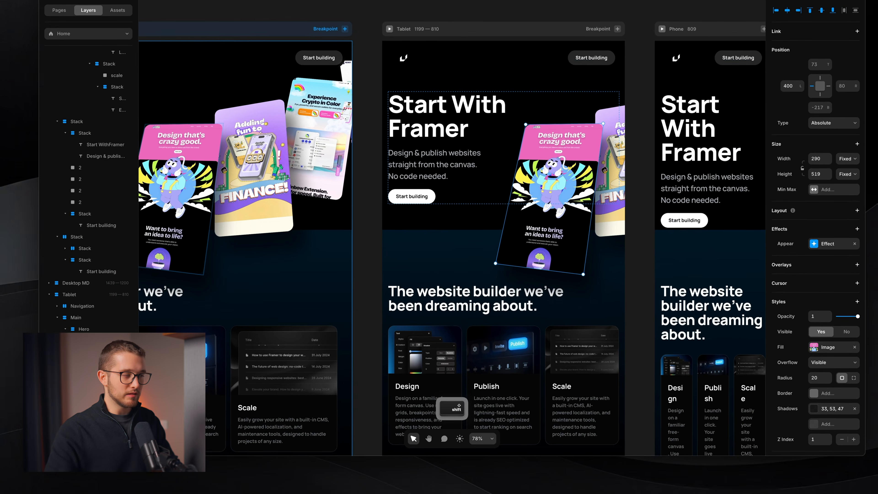
shift+click(76, 424)
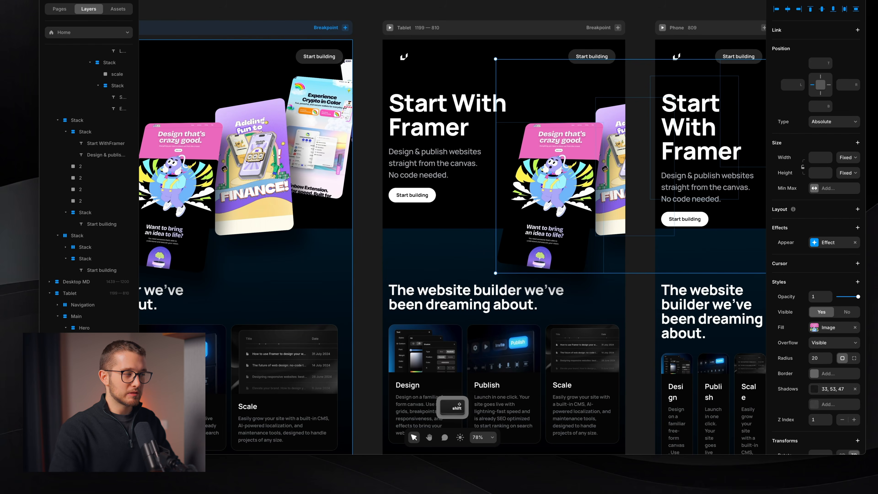
key(shift+Left)
key(shift+Left)
key(shift+Left)
key(shift+Left)
key(shift+Left)
key(shift+Left)
key(shift+Left)
key(shift+Left)
key(shift+Left)
key(shift+Left)
key(shift+Left)
key(shift+Left)
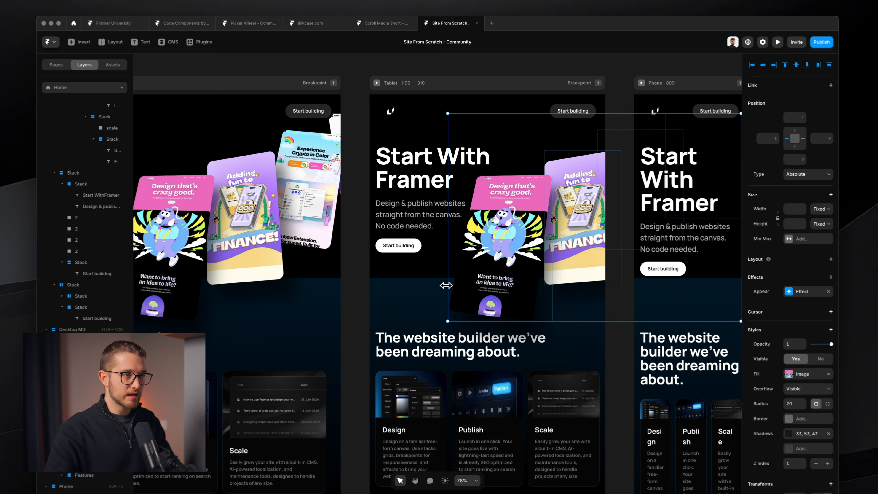
- Scale the four Tablet hero images down proportionally, the front pink one to about 209 × 374, shifting the group left and down
drag(447, 269, 473, 285)
key(shift+Left)
key(shift+Left)
key(shift+Left)
key(shift+Left)
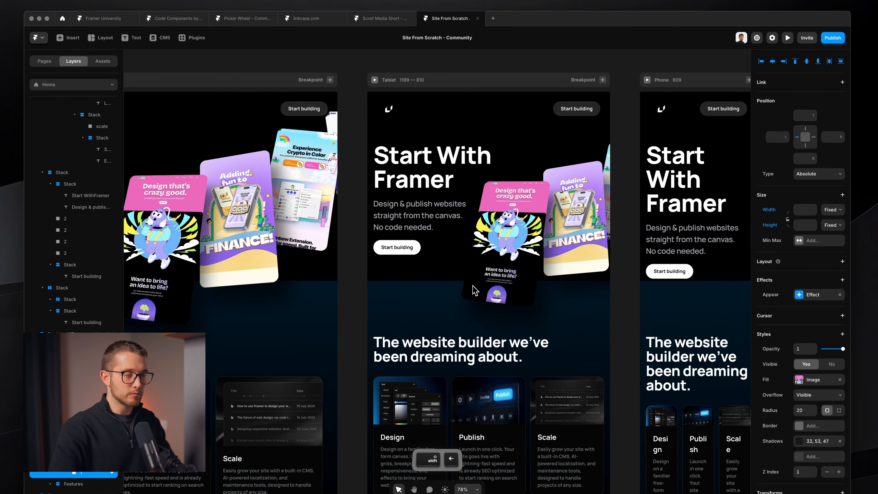
key(shift+Down)
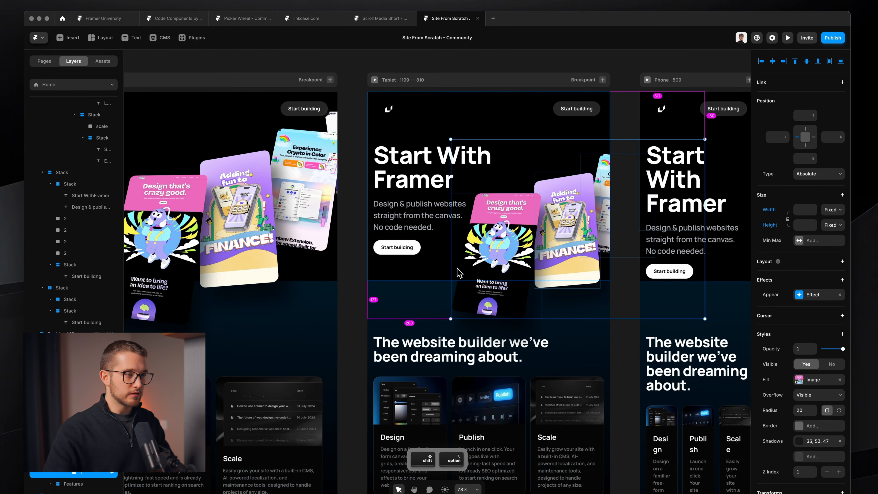
drag(451, 267, 470, 268)
key(shift+Left)
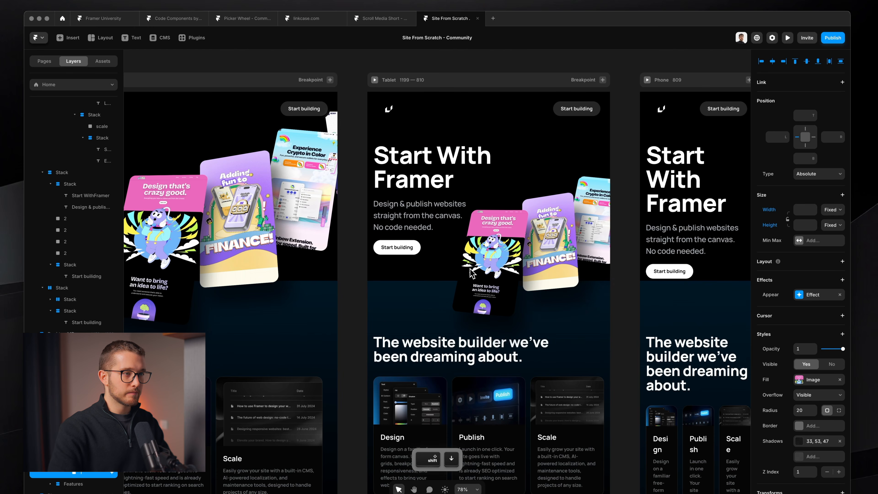
- Move the rearmost hero image on the Tablet breakpoint left and up, to left 725 and top -12
super+click(548, 228)
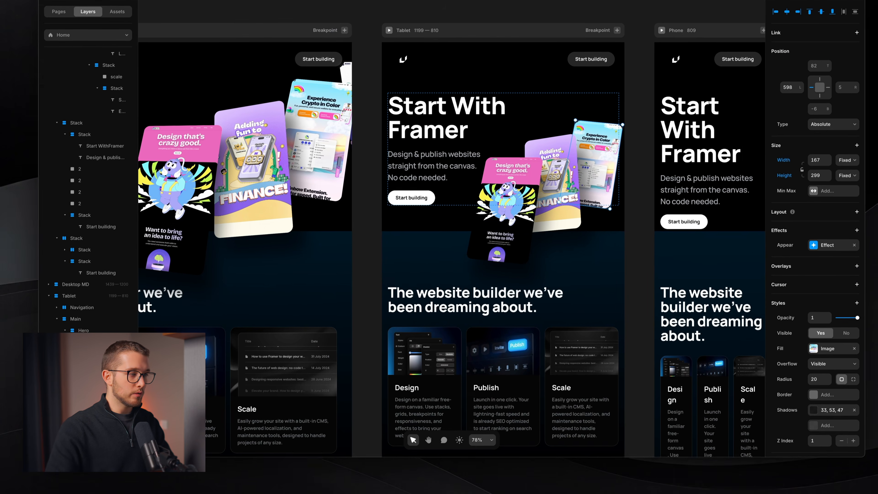
click(90, 437)
key(shift+Left)
key(shift+Left)
key(shift+Left)
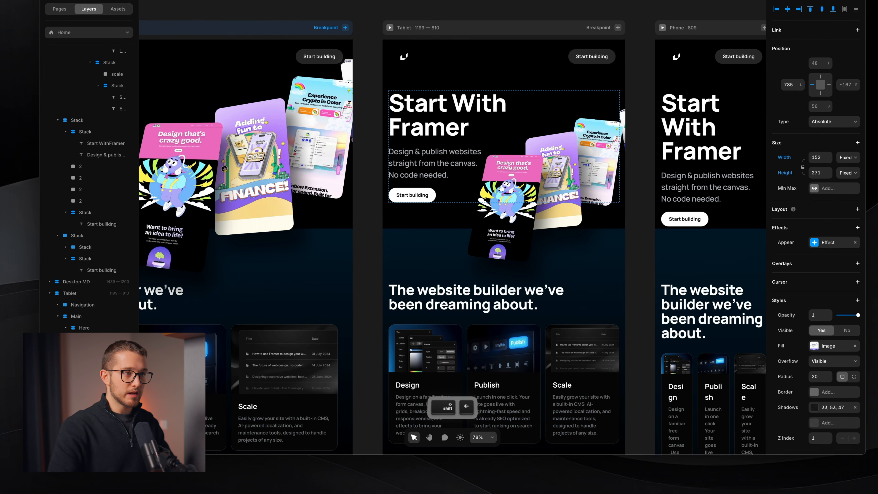
key(shift+Up)
key(shift+Up)
key(shift+Up)
key(shift+Up)
key(shift+Left)
key(shift+Down)
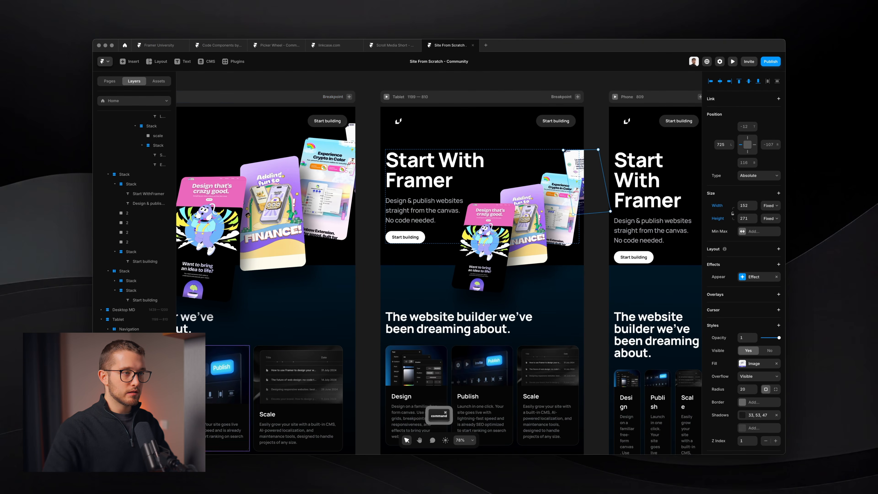
- Raise the "Experience Crypto in Color" image on the Tablet breakpoint to top 62
super+click(559, 207)
key(shift+Up)
key(shift+Up)
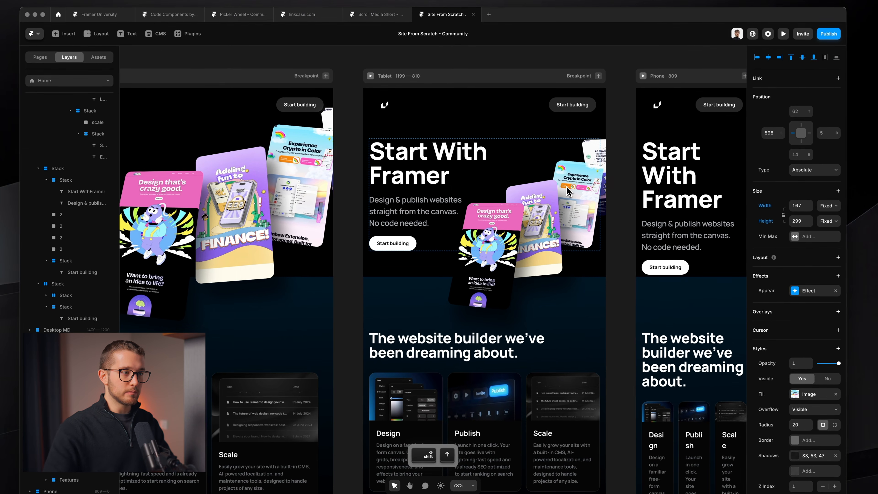
- Shift the pink and purple hero images on the Tablet breakpoint 20 px to the right
scroll(684, 191, right, 4)
scroll(685, 192, up, 1)
super+click(372, 278)
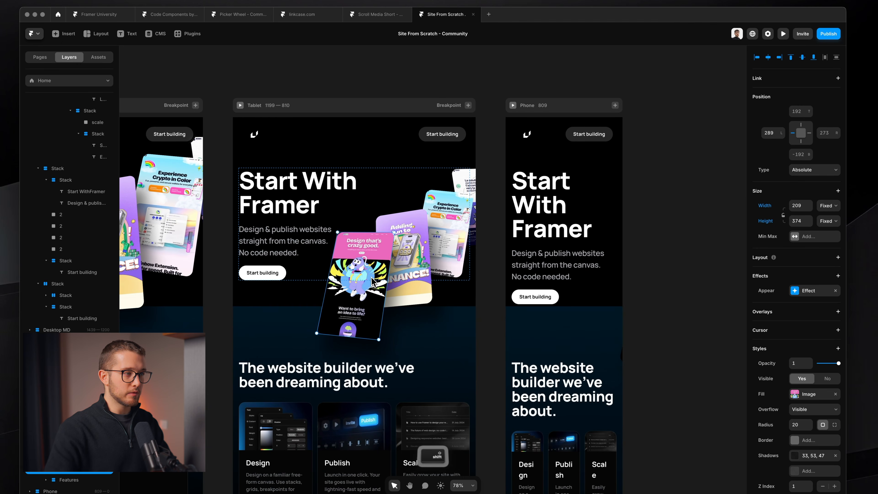
key(shift+Right)
key(shift+Right)
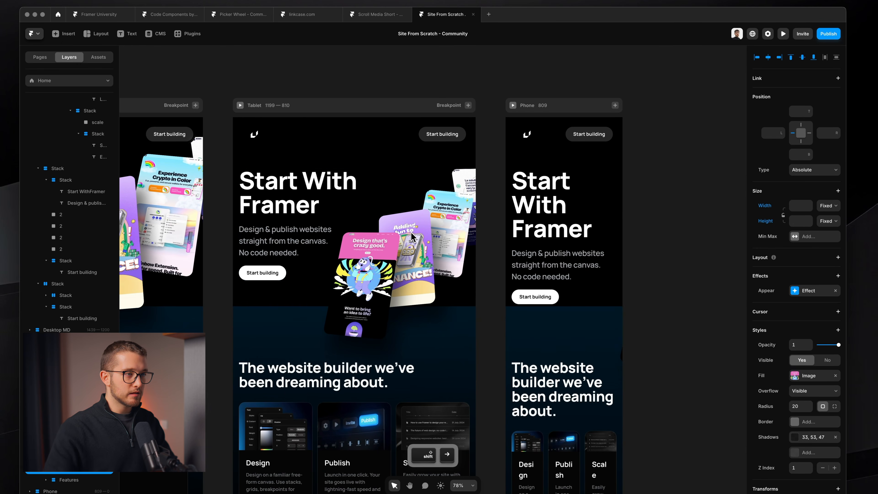
- Select the pink "Design that's crazy good" image on the Desktop LG breakpoint and nudge it 10 px left
click(612, 196)
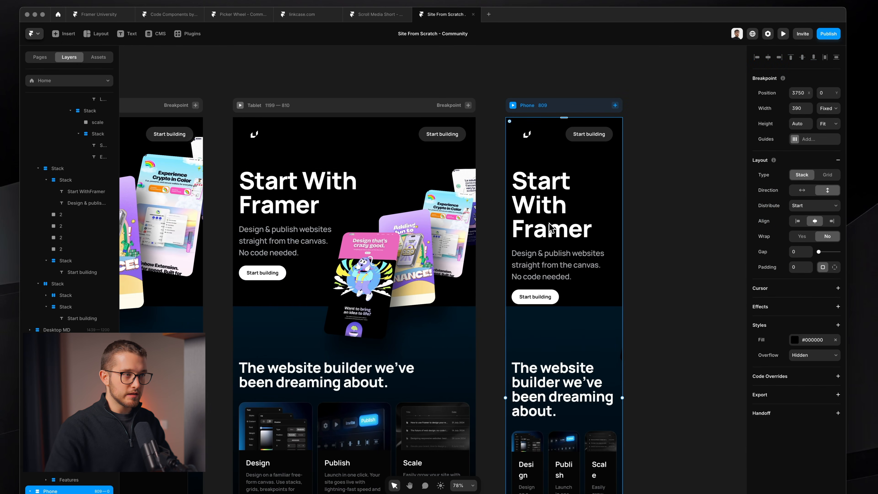
scroll(548, 229, down, 3)
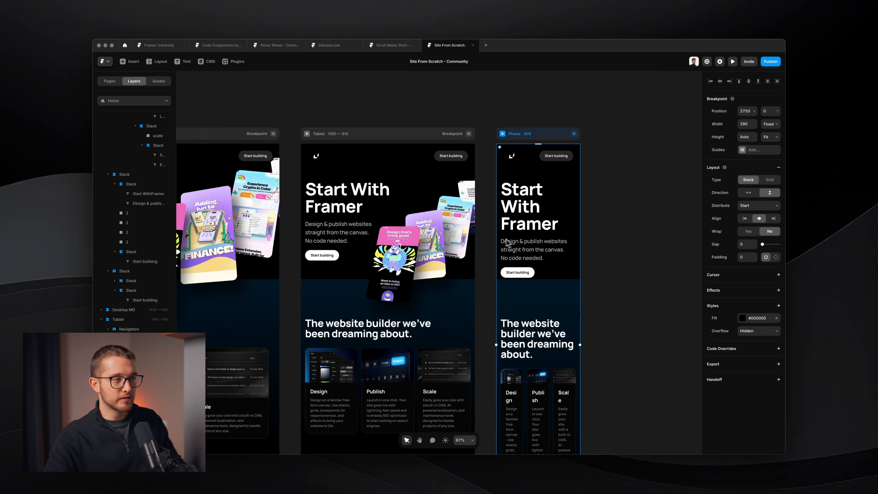
scroll(429, 219, left, 1)
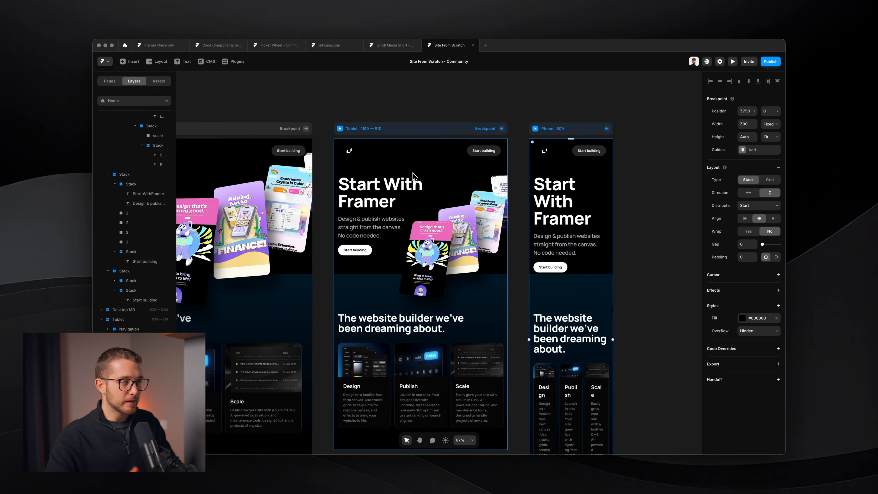
scroll(413, 173, down, 4)
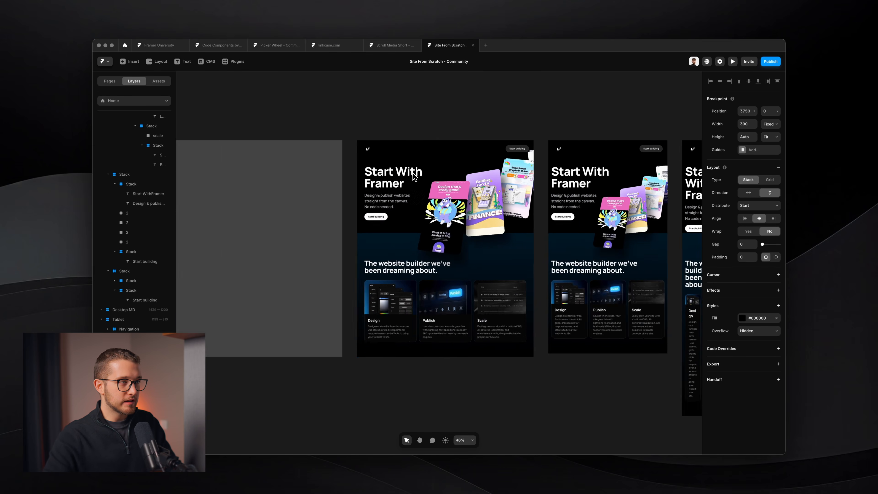
scroll(413, 173, down, 5)
scroll(382, 165, up, 4)
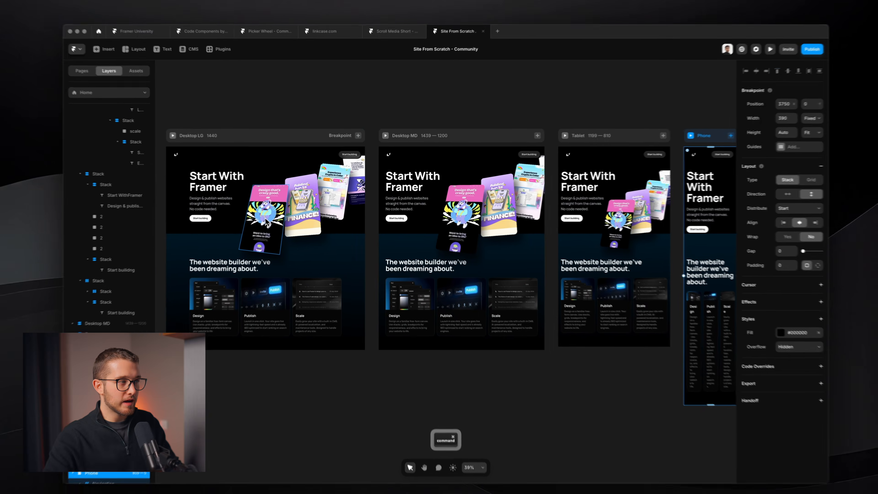
super+click(266, 222)
scroll(254, 220, down, 2)
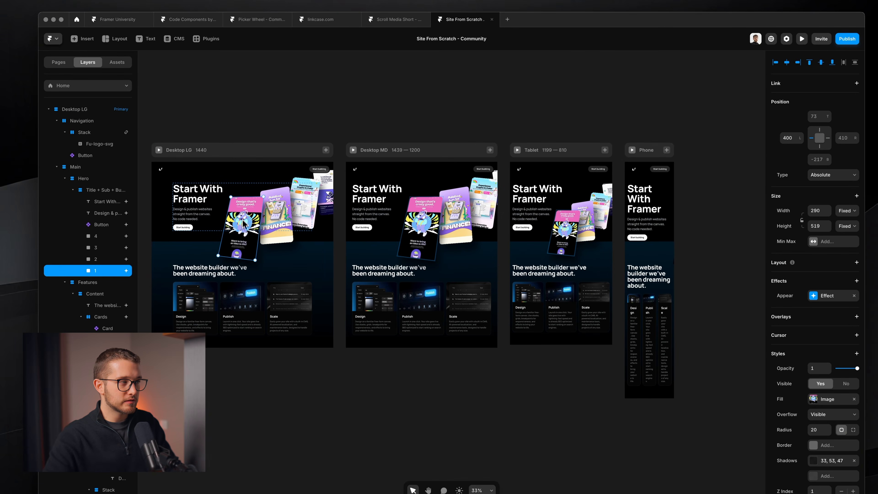
scroll(250, 214, left, 1)
scroll(250, 215, up, 1)
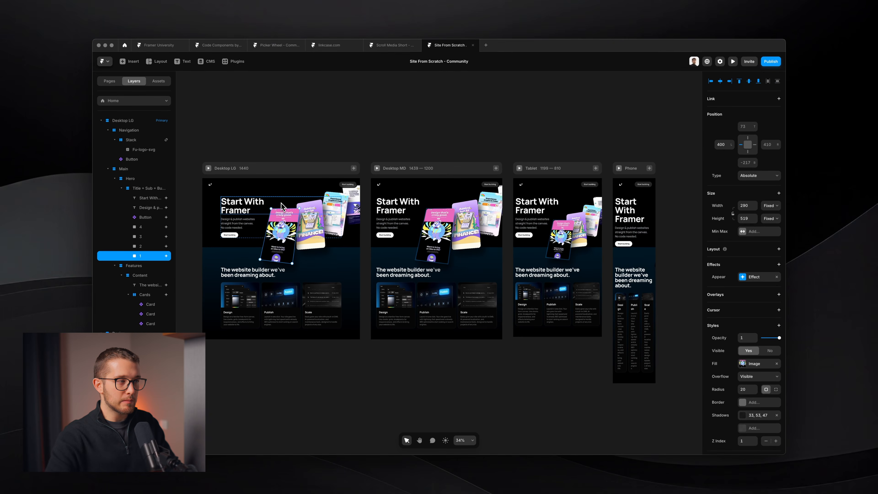
key(shift+Left)
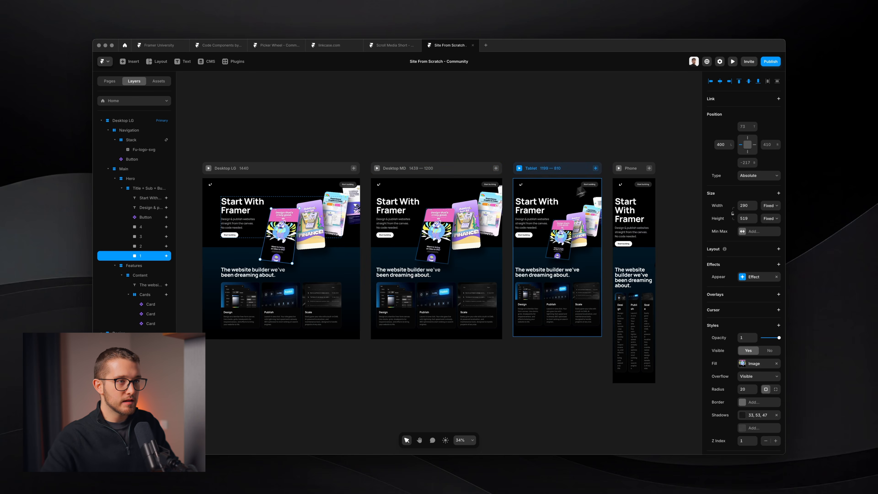
- Move the pink Desktop LG hero image up to top 43 and nudge it sideways, comparing the effect on the other breakpoints
key(shift+Right)
key(shift+Up)
key(shift+Up)
key(shift+Left)
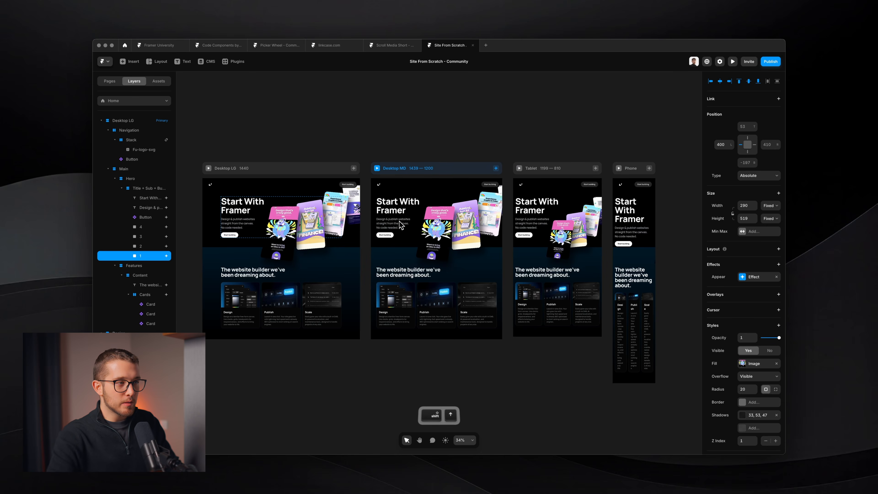
key(shift+Up)
key(shift+Left)
key(shift+Right)
key(shift+Left)
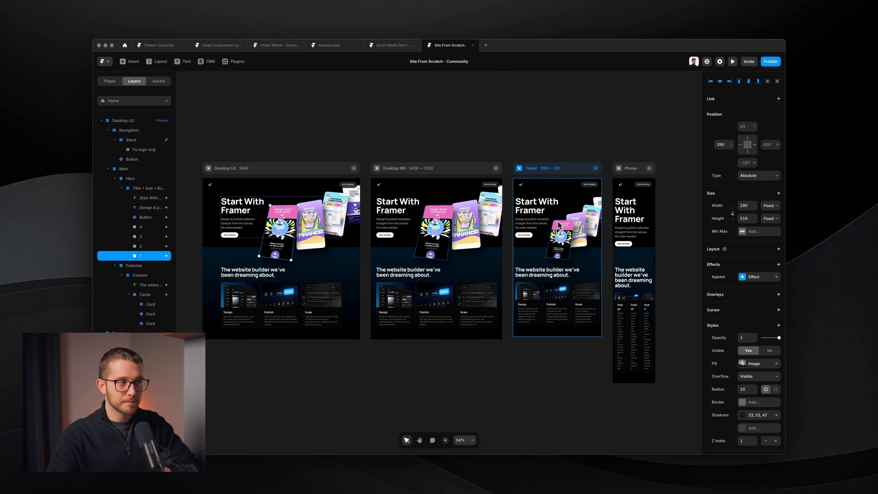
click(465, 237)
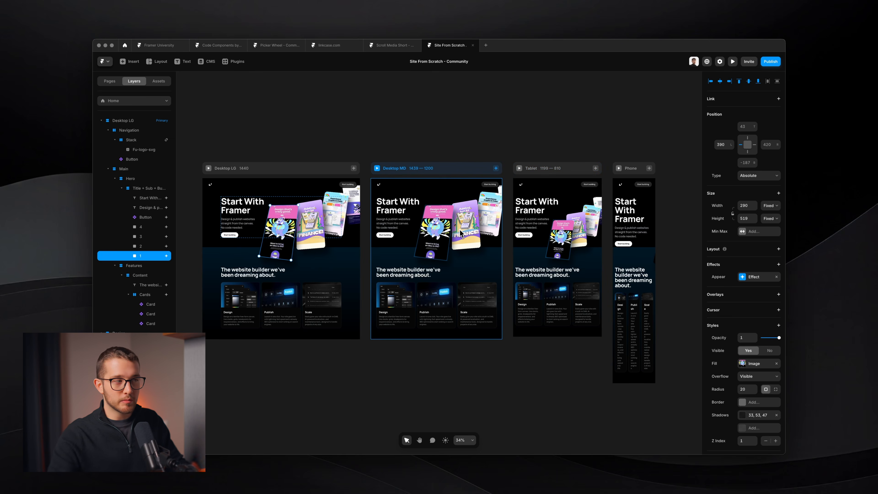
key(ctrl+Right)
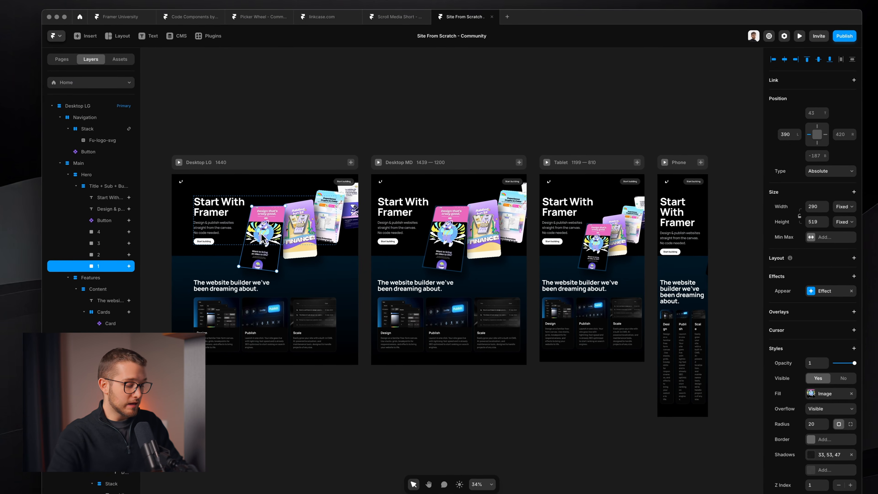
key(shift+Left)
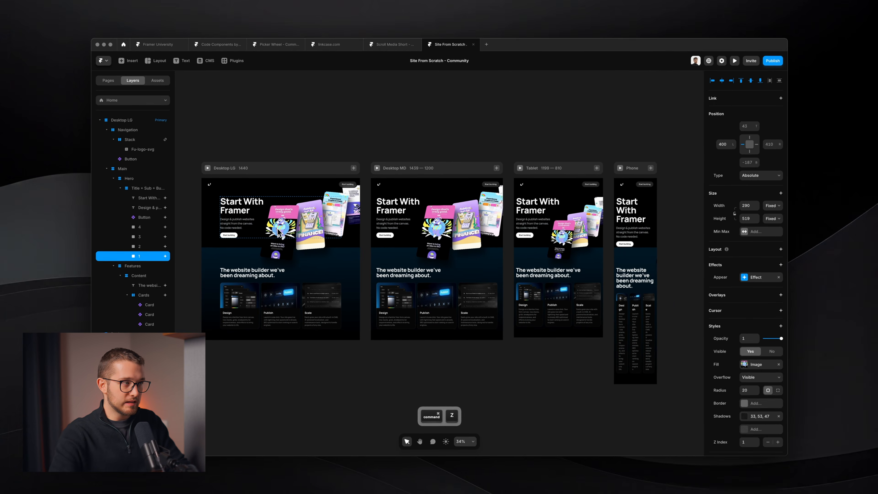
- Undo the latest nudges of the pink hero image on the Desktop LG breakpoint
key(super+z)
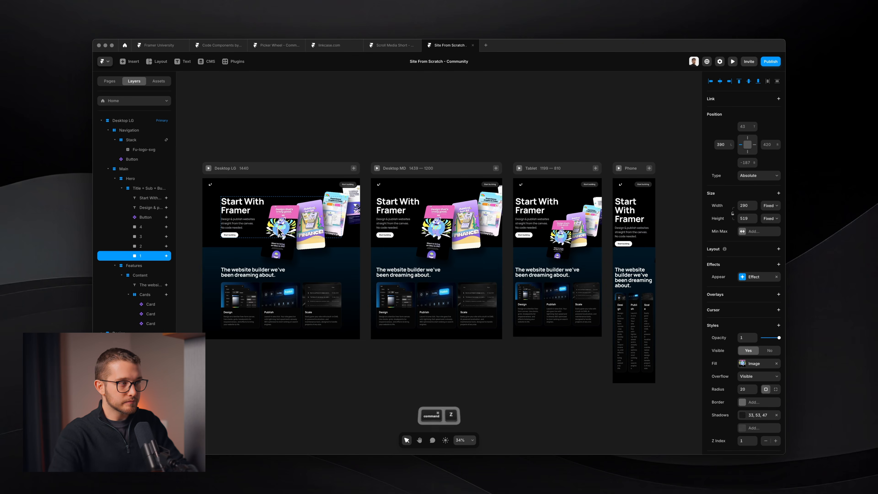
key(super+z)
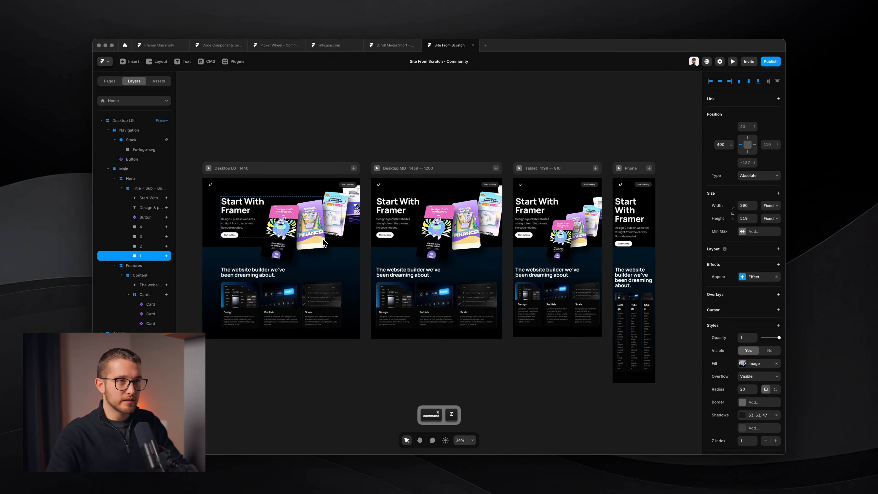
key(super+z)
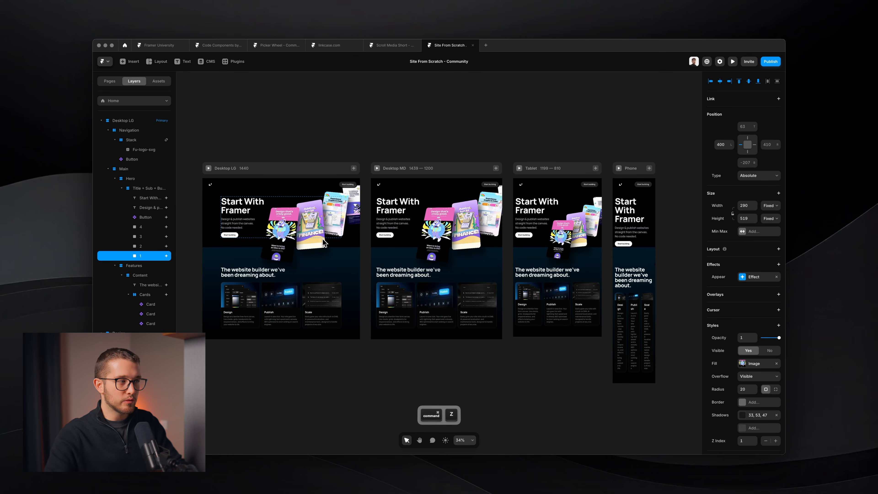
key(super+z)
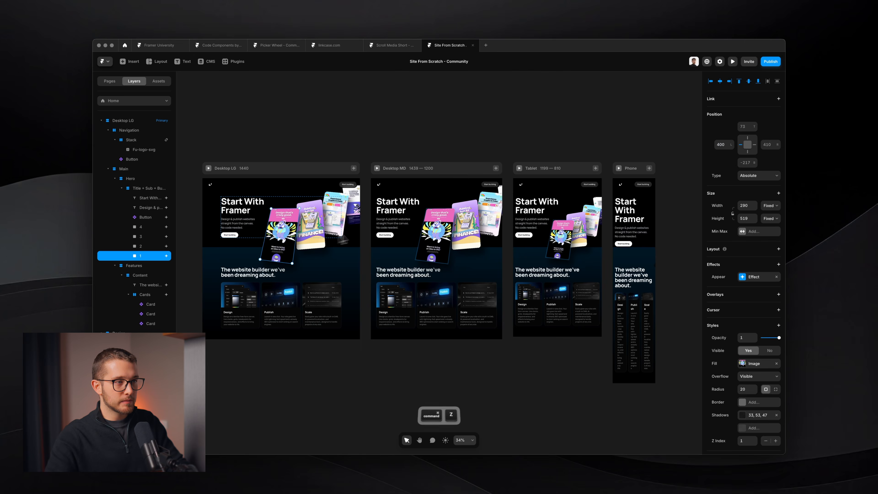
key(super+z)
- Reset the overrides of the pink hero image on the Tablet breakpoint
super+click(564, 229)
scroll(564, 229, up, 5)
scroll(564, 230, right, 1)
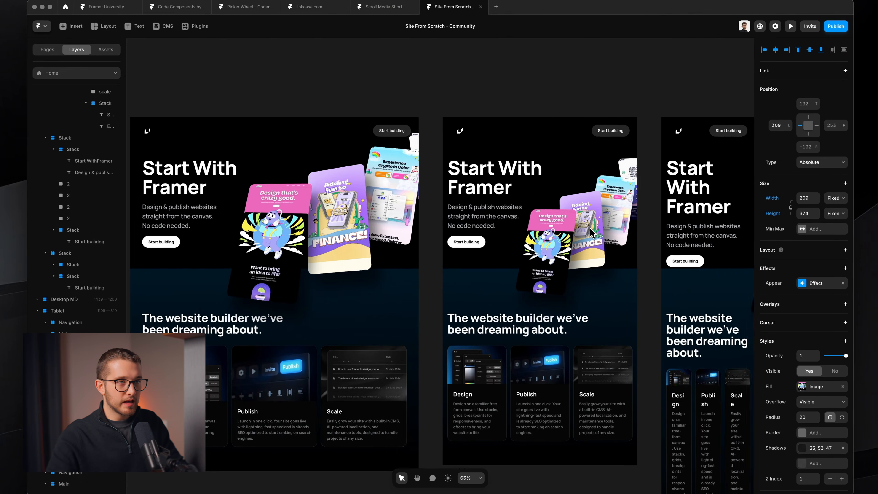
scroll(592, 232, up, 4)
right_click(527, 241)
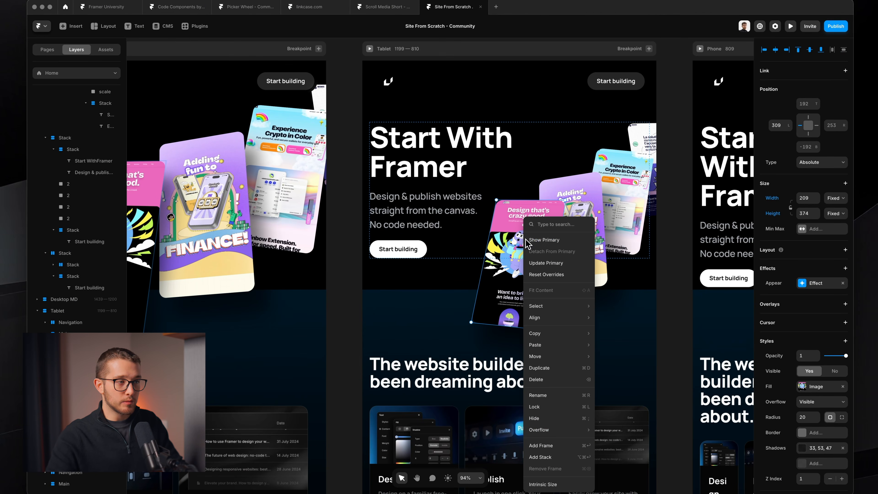
click(557, 282)
scroll(263, 258, down, 10)
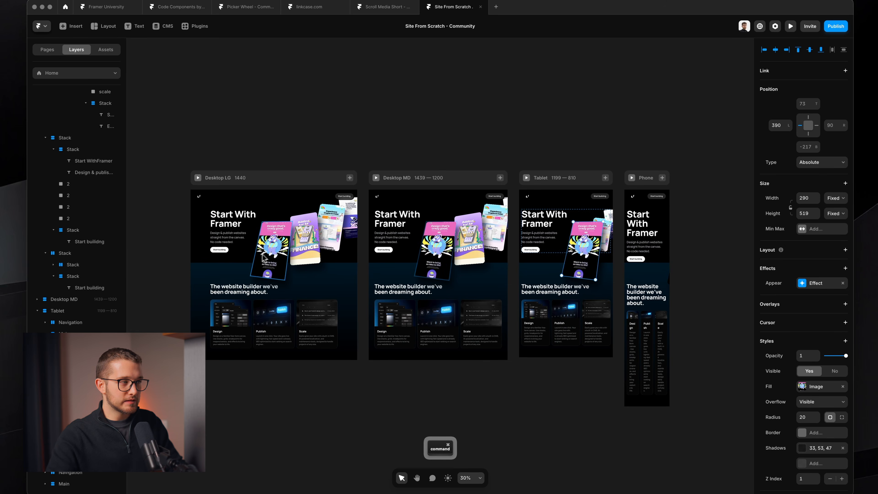
- Select the pink hero image on the Desktop LG breakpoint and nudge it to left 360, top 23, comparing the effect on the Tablet breakpoint
click(263, 258)
key(shift+Down)
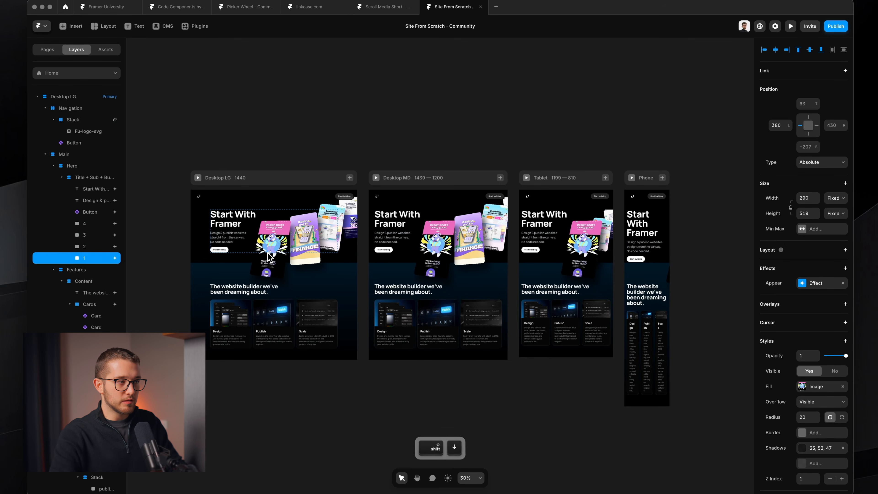
key(shift+Left)
key(shift+Left)
key(shift+Right)
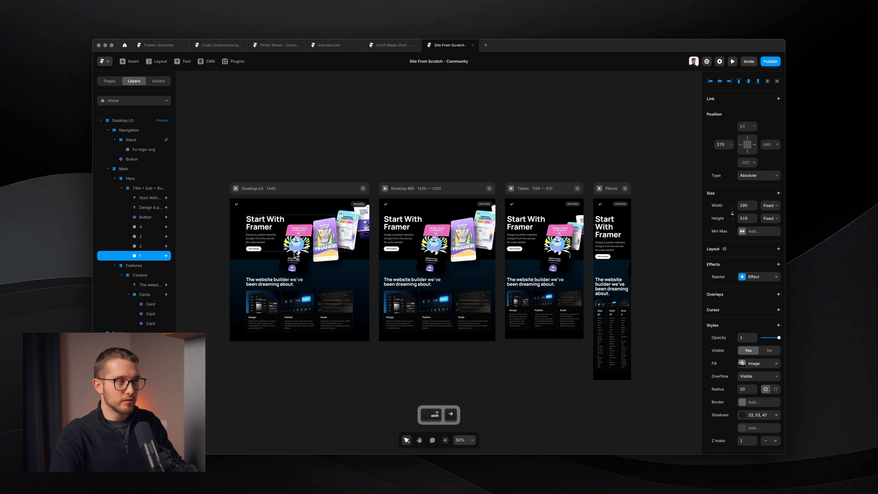
key(shift+Up)
key(shift+Up)
key(shift+Right)
key(shift+Up)
key(shift+Up)
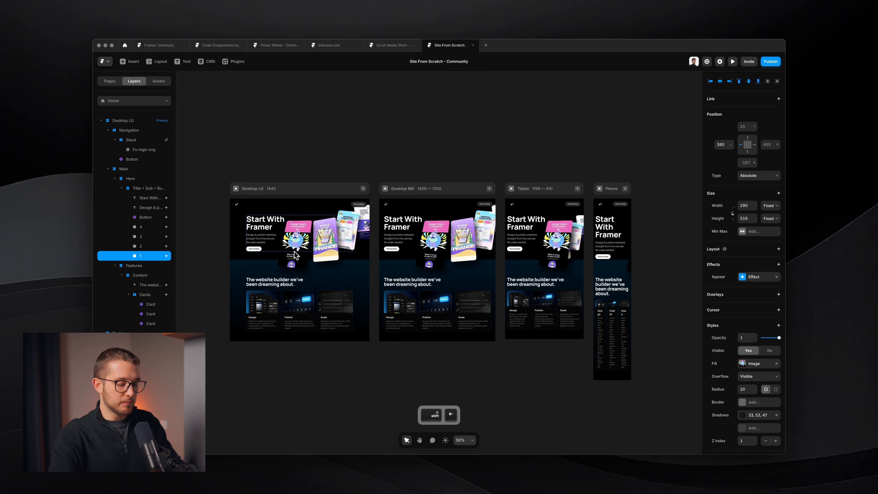
- Undo the nudges of the pink Desktop LG hero image and the override reset that affected the Tablet breakpoint's hero image
key(super+z)
key(super+z)
key(super+z)
key(super+z)
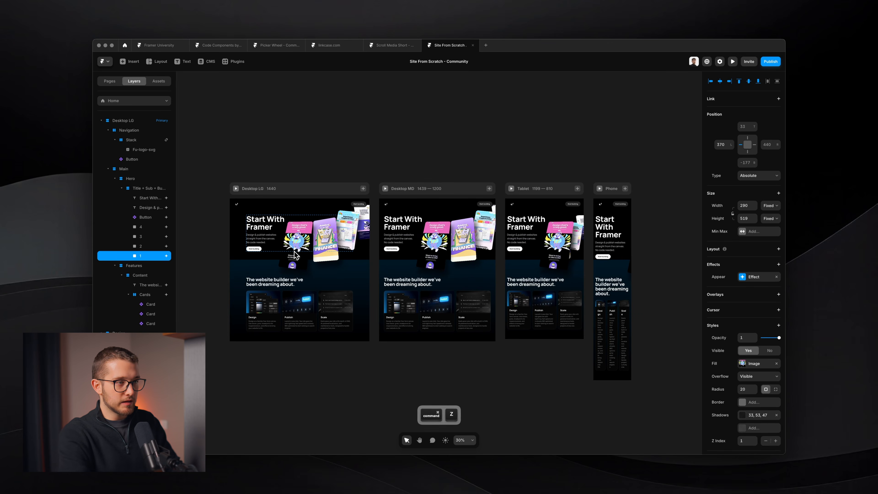
key(super+z)
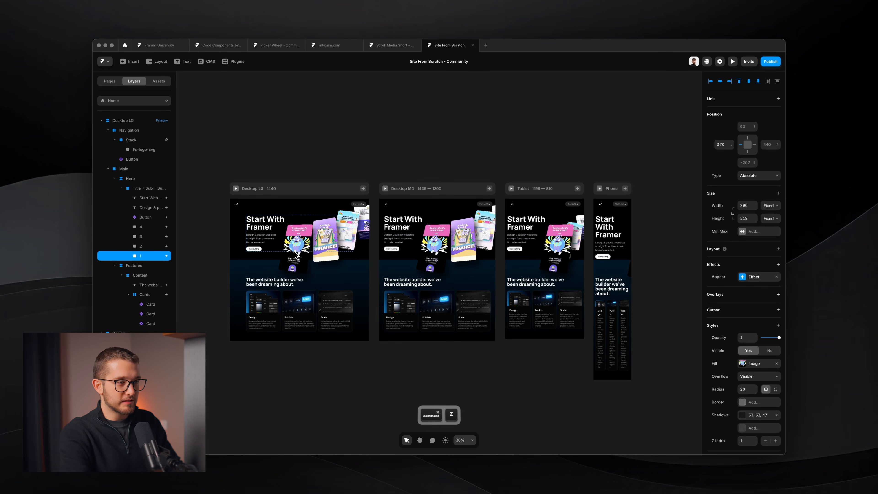
key(super+z)
key(super+z)
key(super+z)
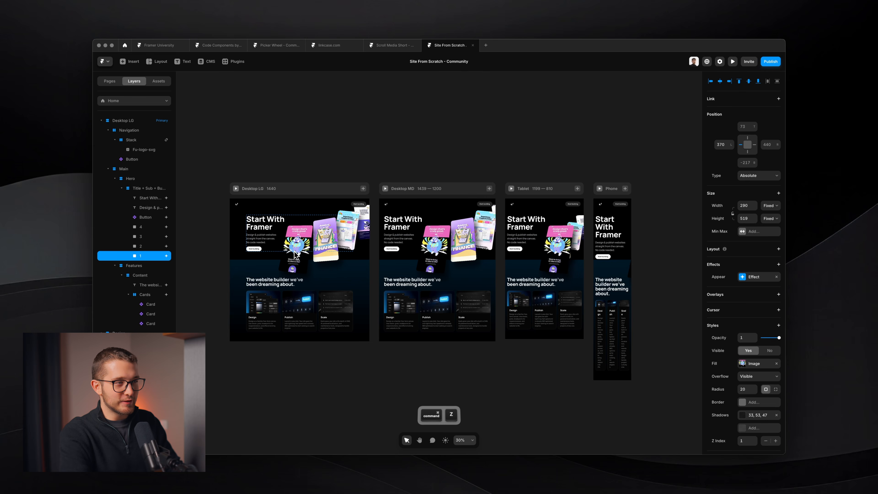
key(super+z)
key(super+z)
key(super+z)
key(super+z)
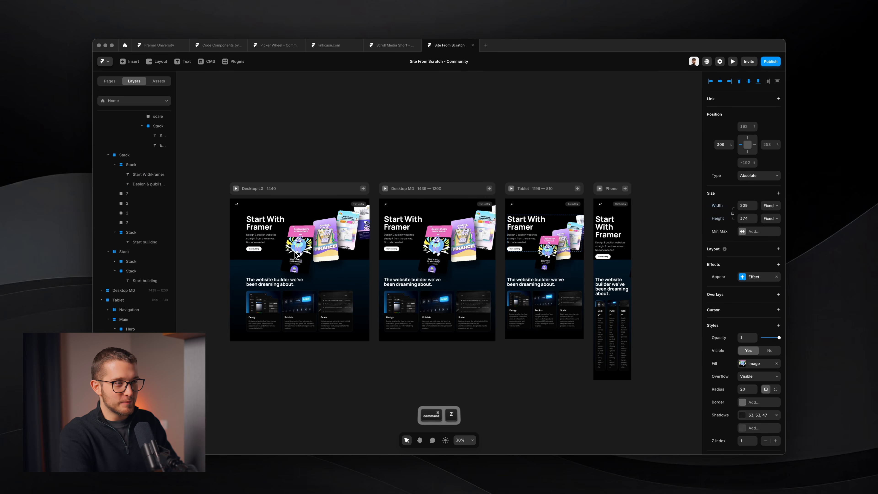
key(shift+super+z)
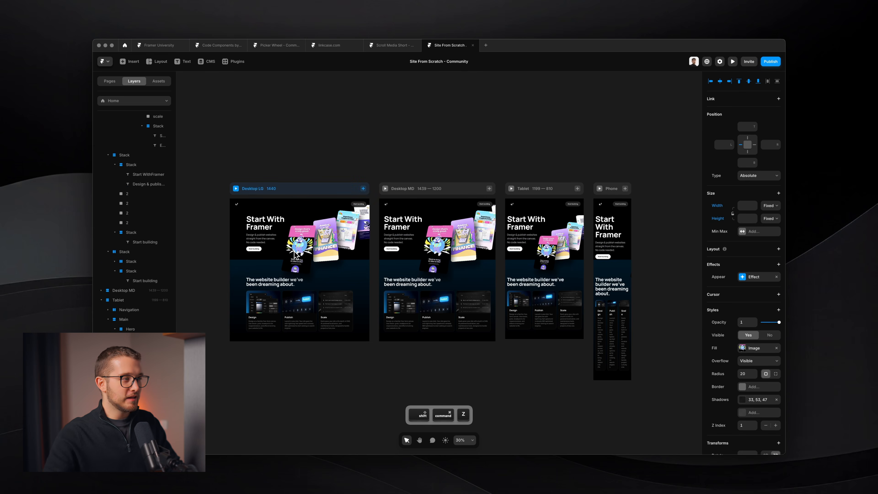
- Set the direction of the feature cards stack on the Tablet breakpoint to vertical
click(384, 250)
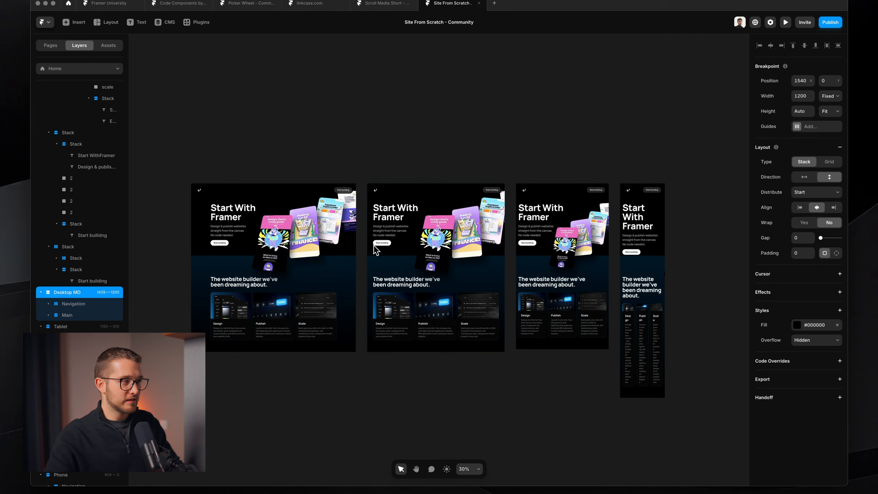
scroll(373, 244, up, 5)
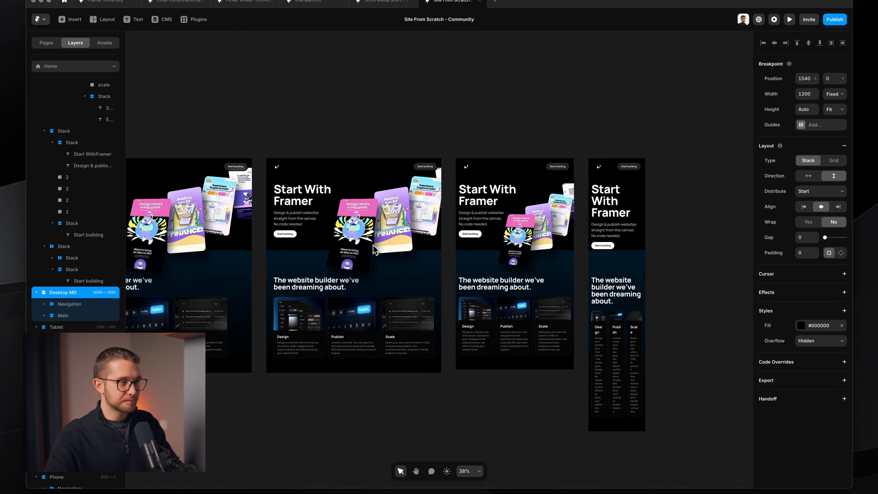
scroll(582, 249, up, 2)
scroll(582, 249, down, 3)
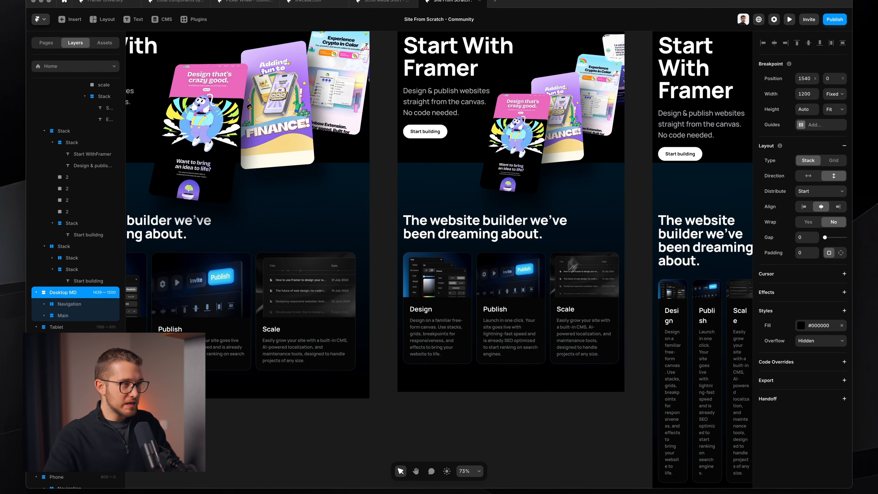
scroll(521, 233, up, 3)
super+click(560, 290)
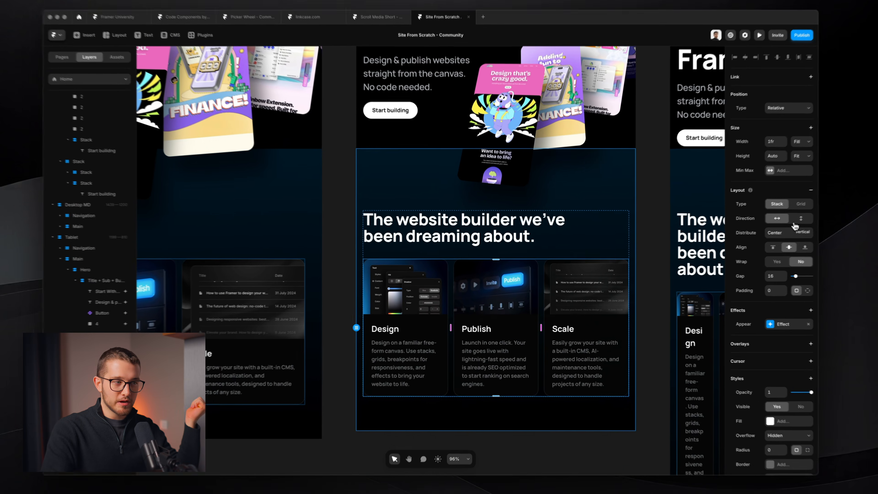
click(764, 229)
scroll(490, 296, down, 3)
scroll(491, 297, down, 3)
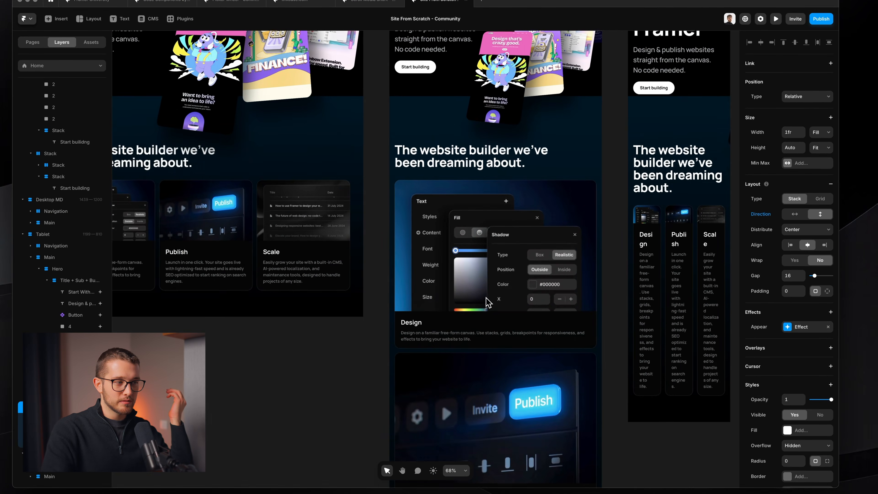
- Select the Design, Publish and Scale cards together on the Desktop LG breakpoint
scroll(488, 302, down, 5)
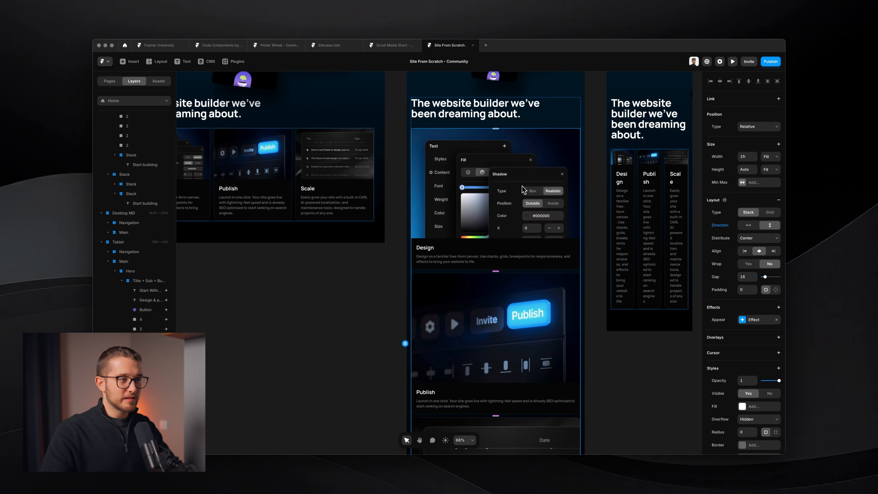
scroll(524, 190, down, 3)
scroll(553, 249, down, 5)
scroll(553, 249, up, 7)
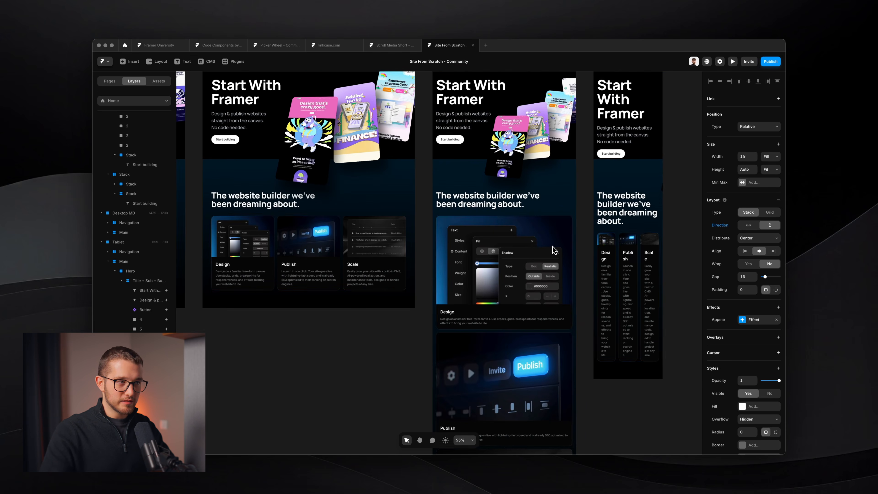
scroll(552, 246, down, 5)
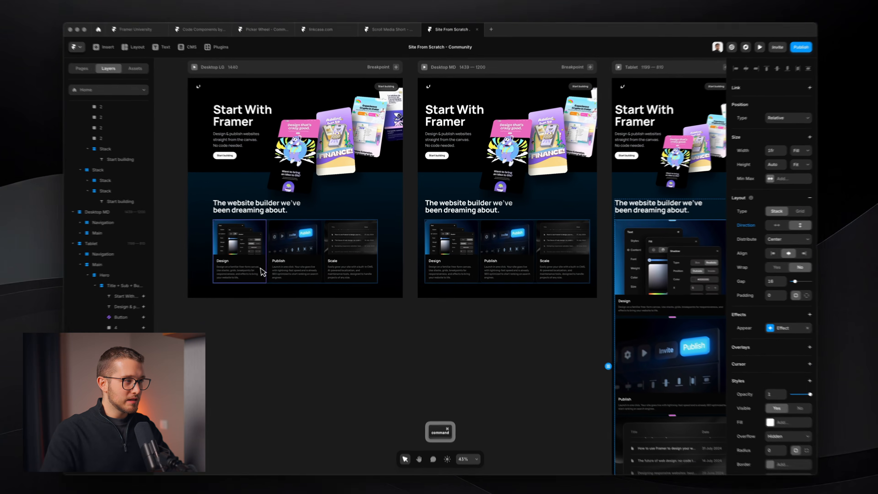
super+click(260, 269)
scroll(255, 268, left, 2)
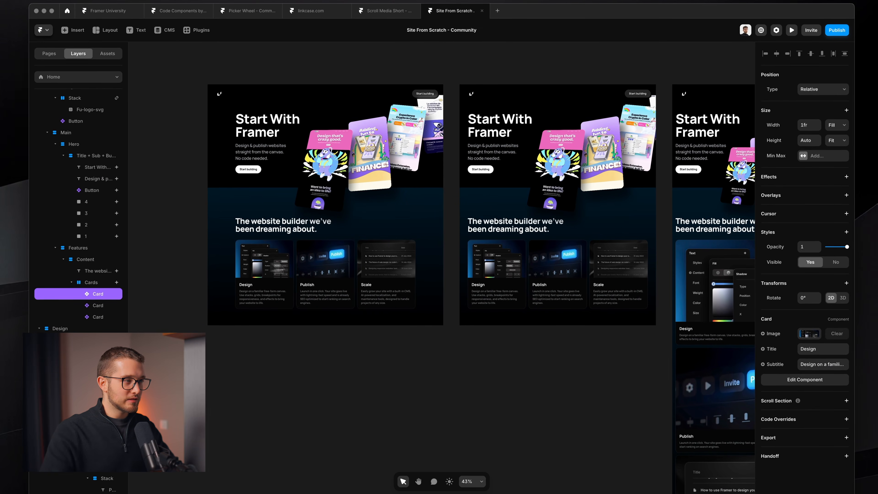
shift+click(313, 266)
shift+click(375, 266)
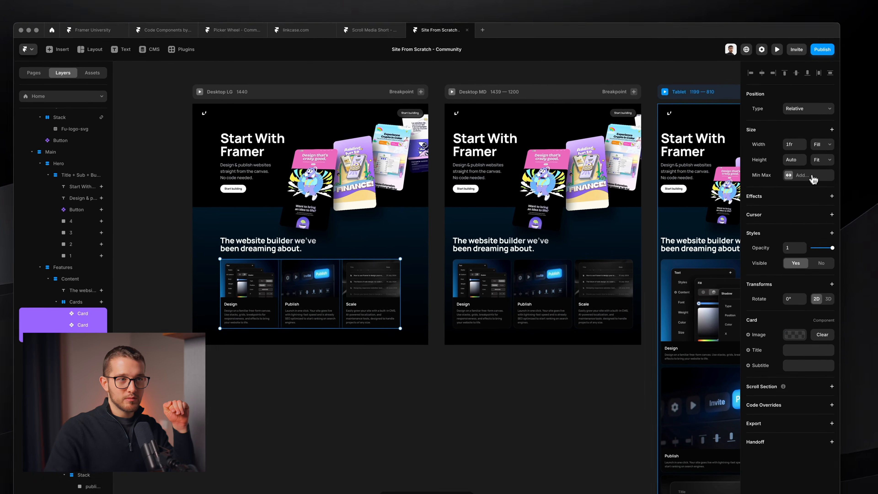
- Add a fixed max width of 400 to the three selected feature cards
click(816, 156)
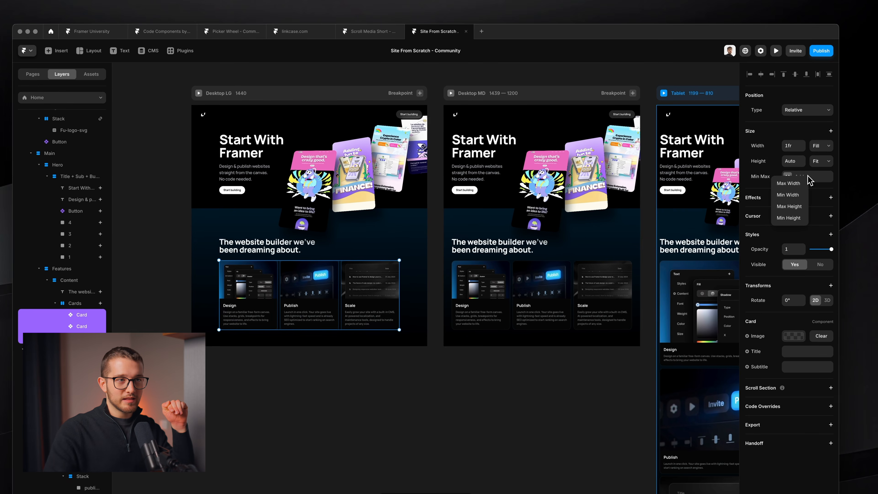
click(792, 183)
click(820, 176)
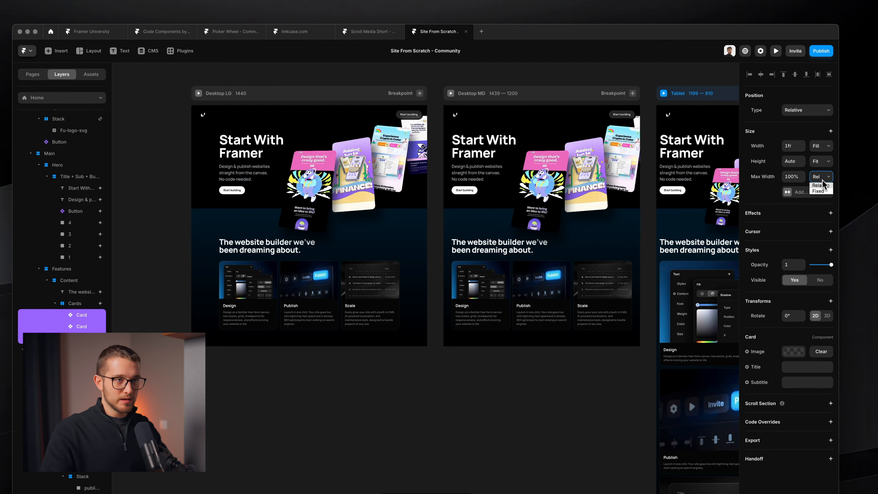
click(822, 195)
click(791, 177)
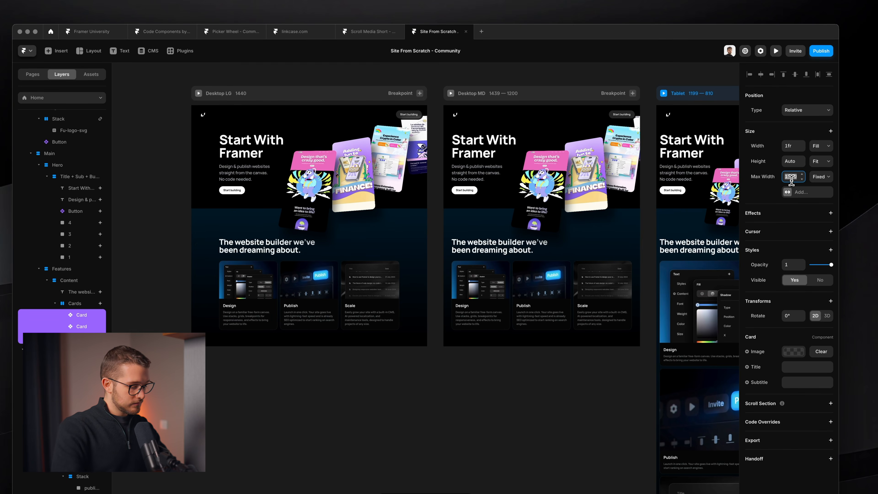
text(45)
key(Return)
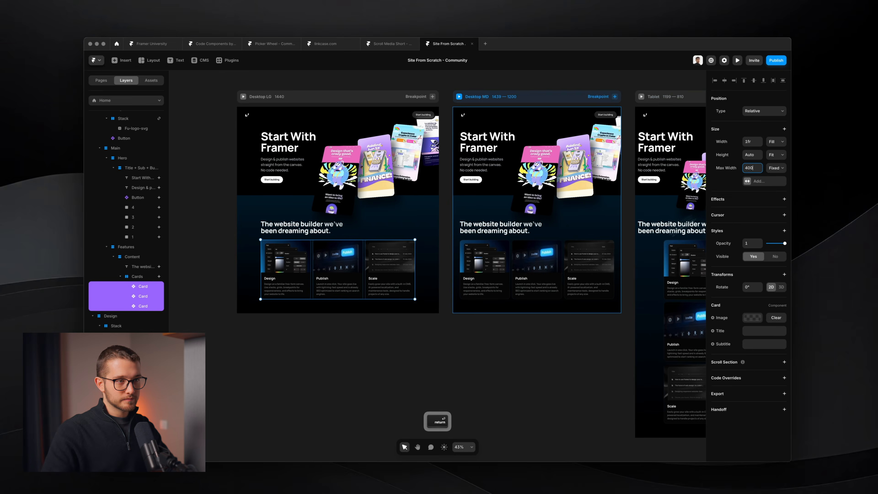
scroll(540, 348, right, 5)
scroll(528, 338, up, 3)
scroll(527, 306, up, 3)
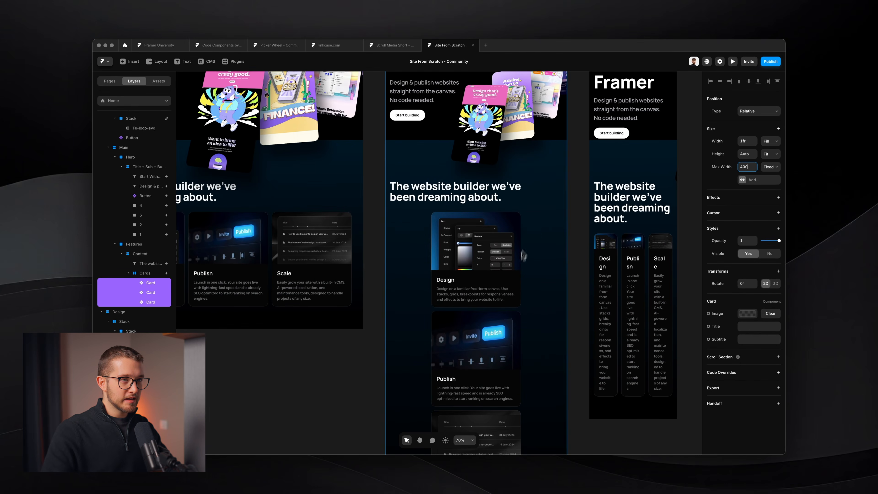
scroll(491, 279, down, 1)
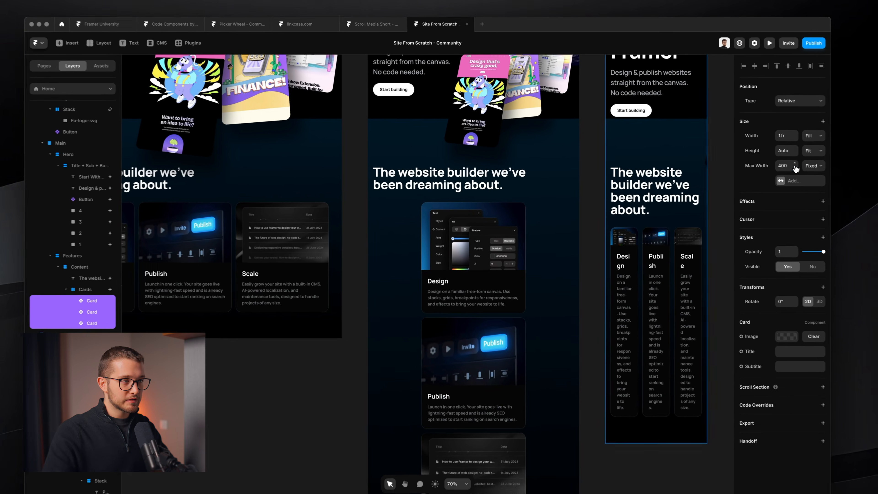
- Increase the max width of the three feature cards to 460
drag(755, 167, 803, 145)
click(794, 167)
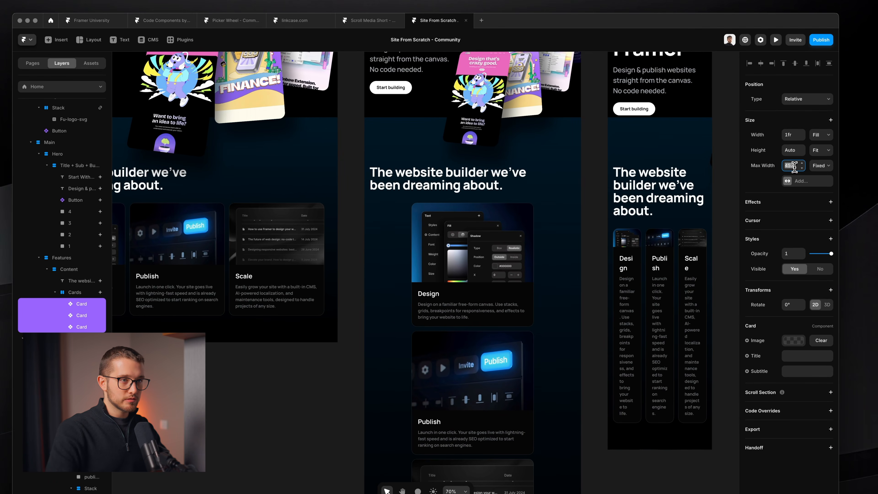
text(460)
click(499, 222)
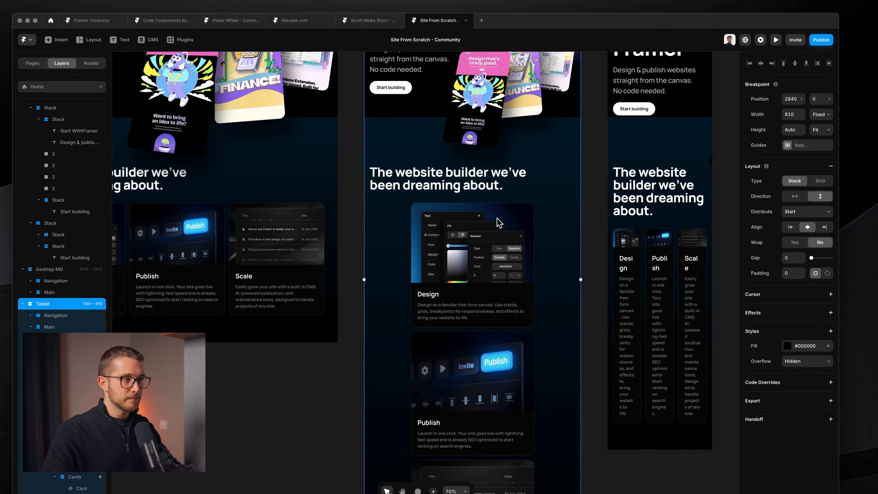
- Examine the stacked feature cards on the Tablet breakpoint and compare the layout with the other breakpoints
scroll(499, 223, up, 3)
scroll(484, 249, down, 2)
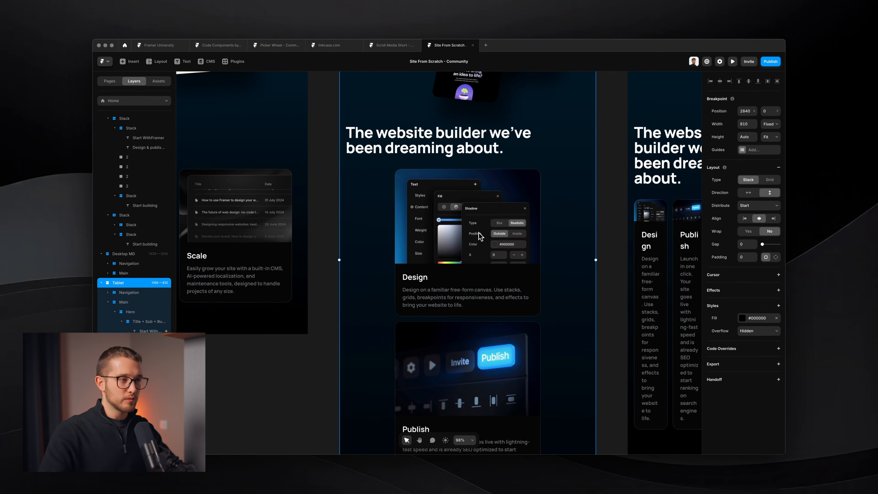
scroll(479, 233, down, 5)
scroll(508, 231, up, 4)
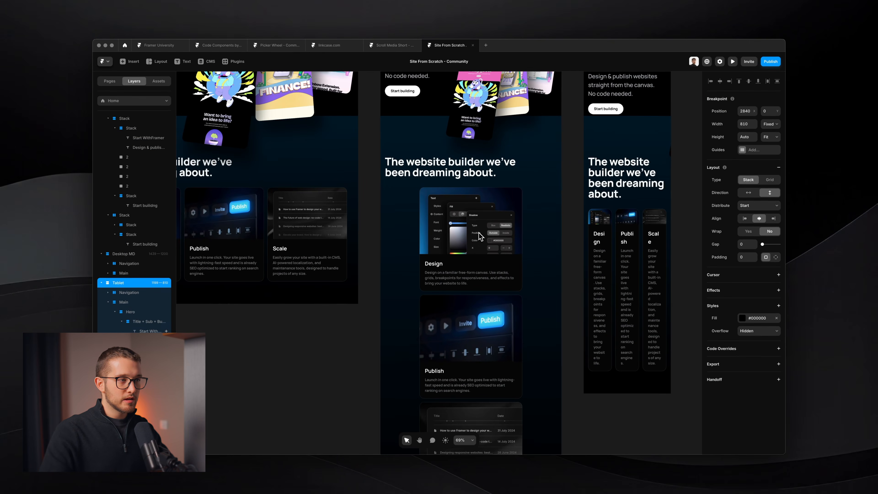
scroll(501, 246, up, 2)
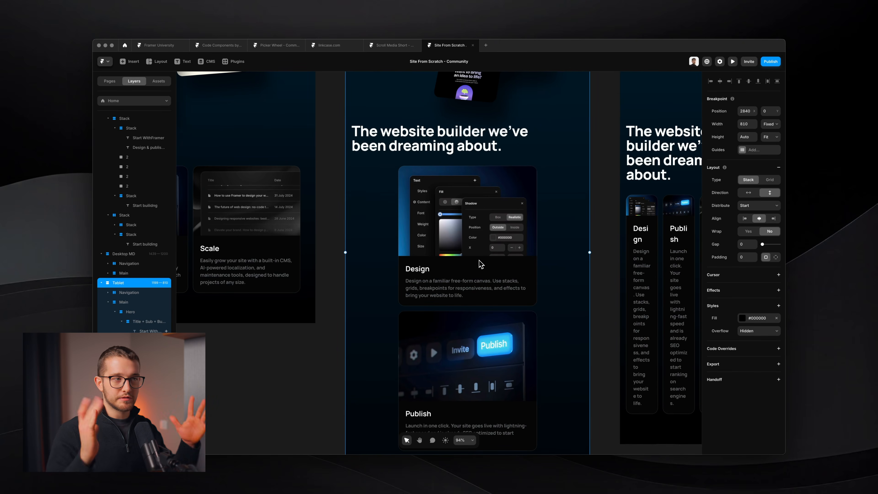
scroll(480, 264, down, 5)
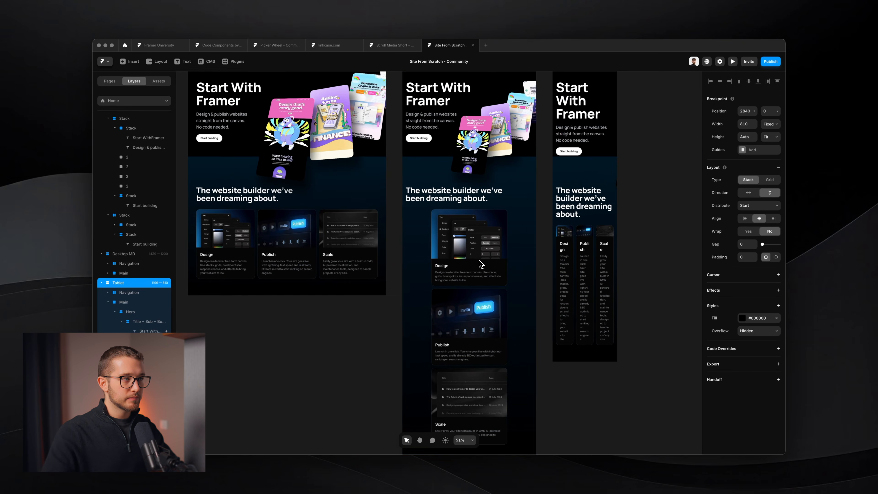
scroll(469, 193, down, 2)
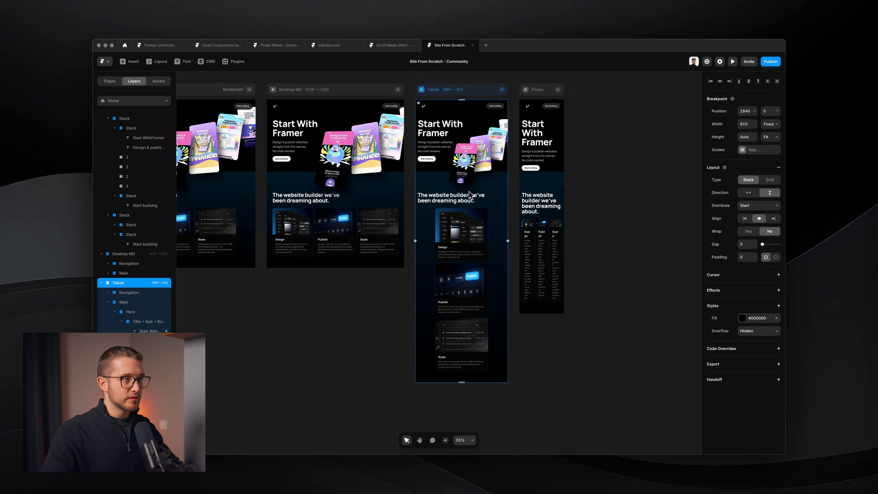
- Select the navigation bar on the Phone breakpoint and check its layout
scroll(487, 144, up, 5)
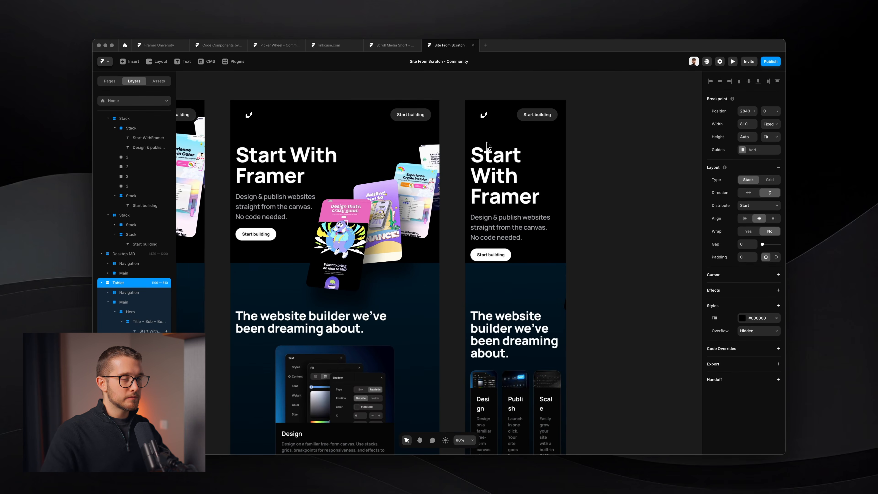
scroll(487, 139, up, 2)
super+click(487, 120)
scroll(488, 121, up, 3)
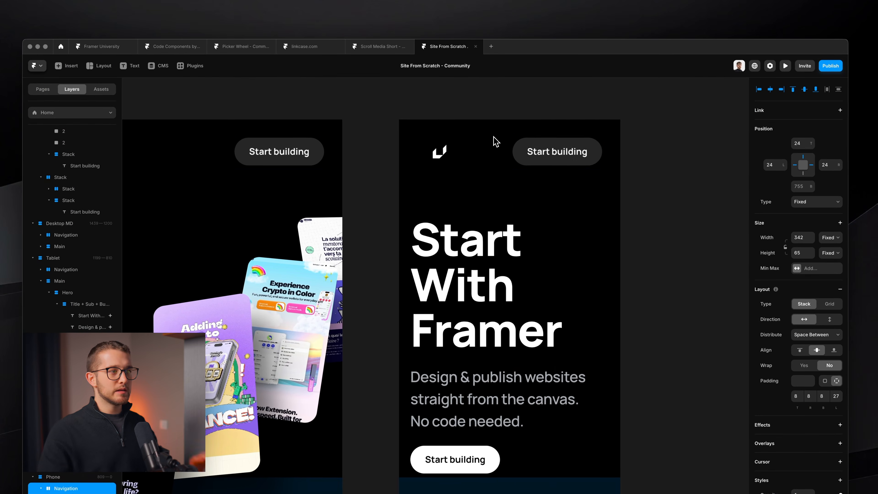
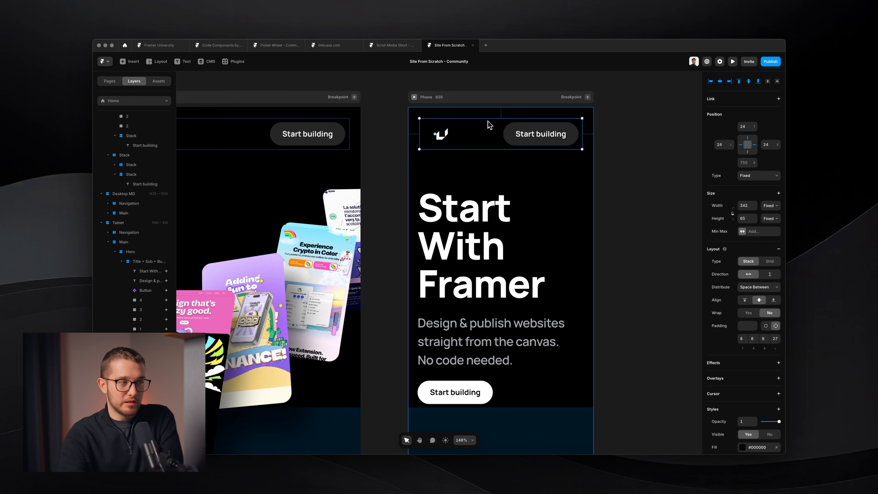
scroll(488, 123, down, 5)
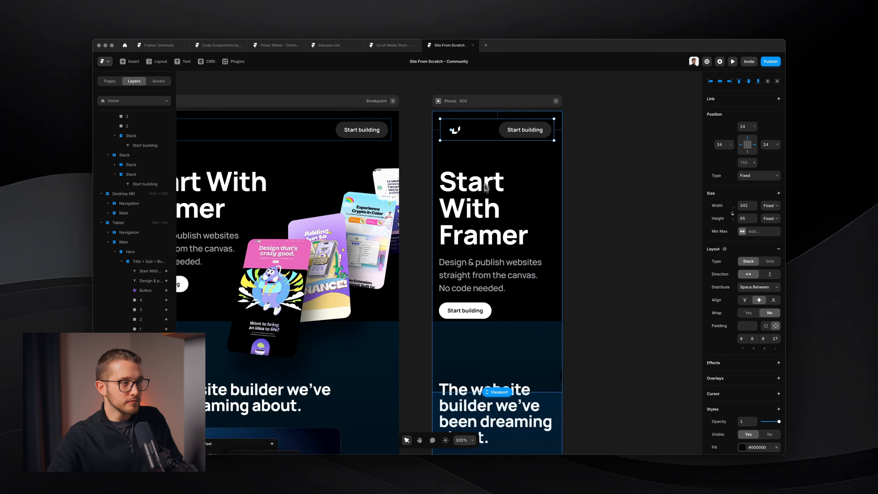
- Try a smaller font size for the hero heading on the Phone breakpoint
click(484, 212)
scroll(489, 220, down, 5)
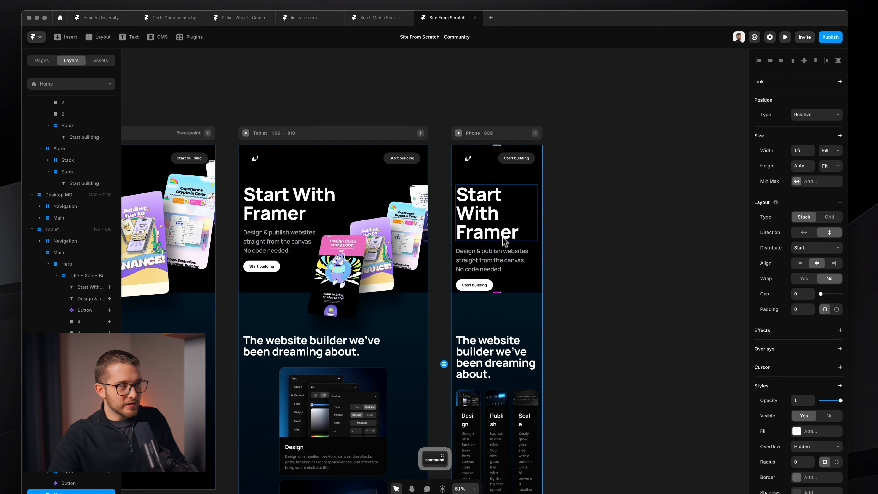
click(506, 232)
scroll(506, 232, up, 3)
scroll(498, 232, up, 2)
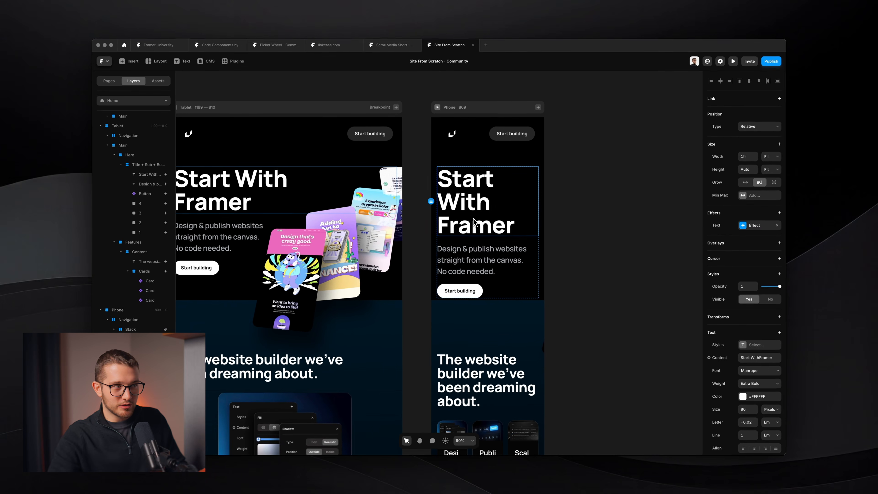
scroll(473, 222, up, 3)
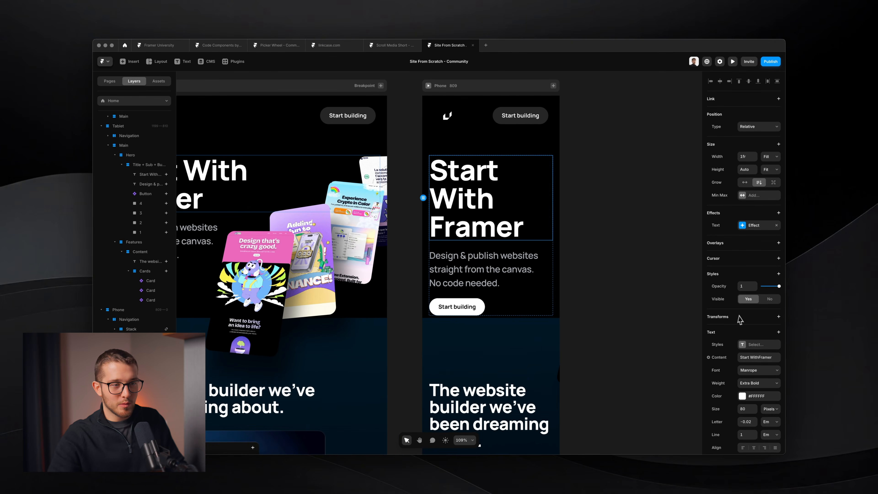
scroll(739, 359, down, 3)
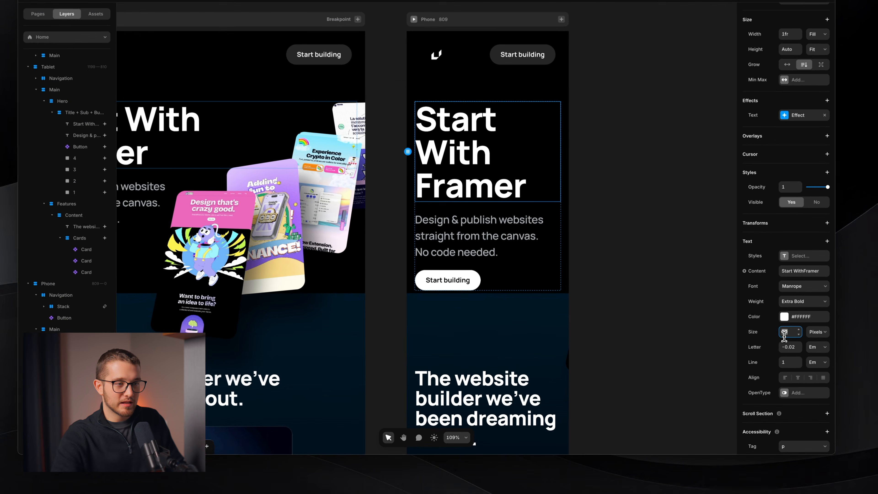
click(758, 346)
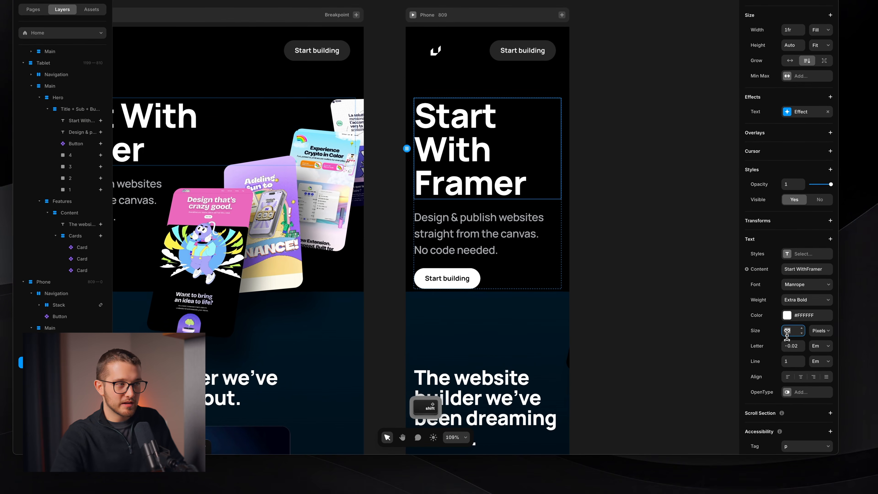
key(shift+Down)
key(shift+Down)
key(shift+Down)
key(shift+Down)
- Undo the font size changes on the Phone breakpoint's hero heading
key(super+z)
key(super+z)
key(super+z)
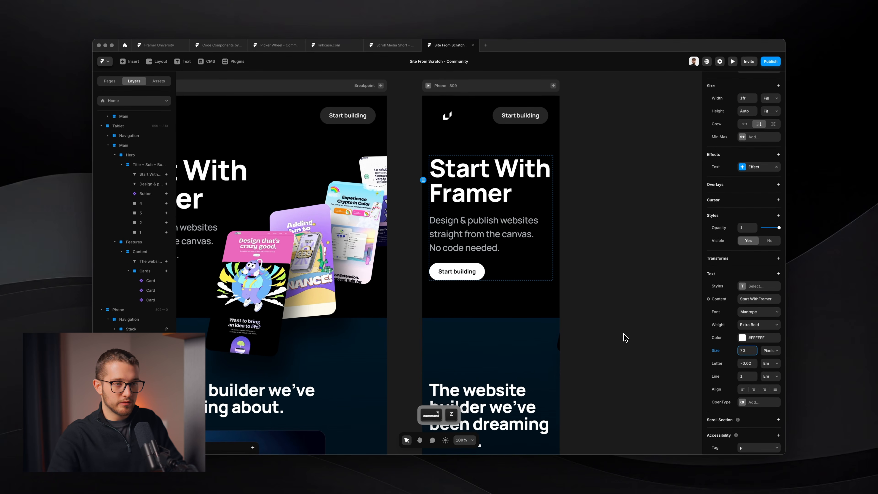
key(super+z)
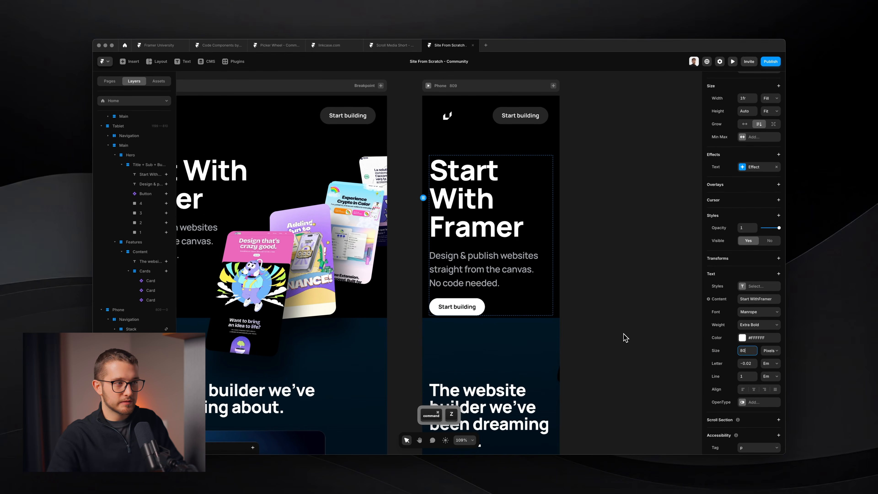
- Create a Heading 1 text style from the "Start With Framer" heading on the Desktop LG breakpoint
scroll(422, 299, left, 3)
scroll(419, 299, up, 2)
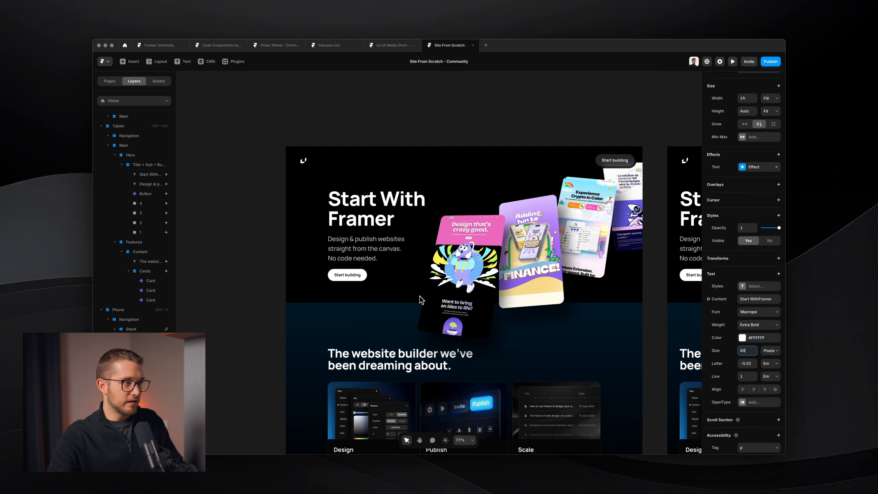
scroll(385, 218, up, 3)
super+click(355, 221)
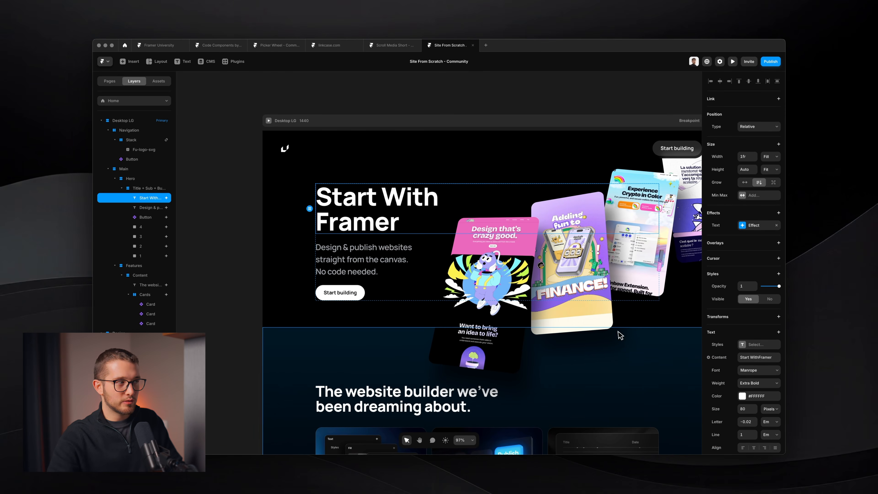
scroll(774, 370, down, 2)
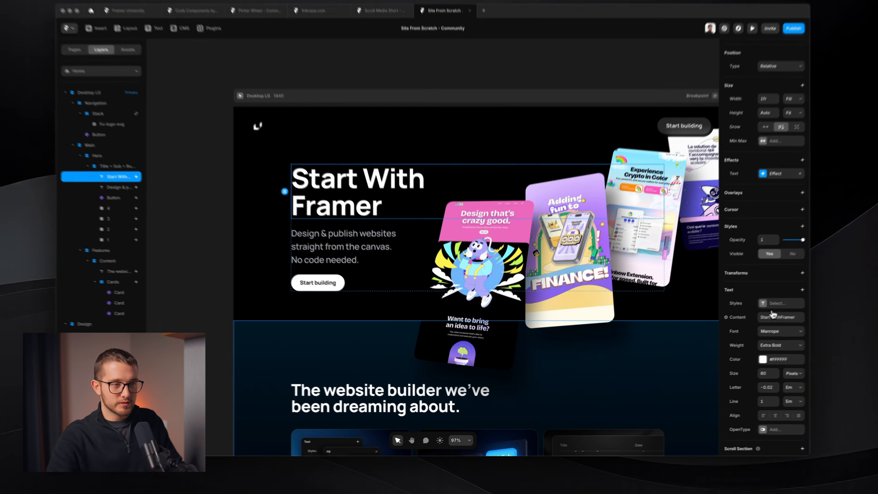
click(773, 305)
click(648, 324)
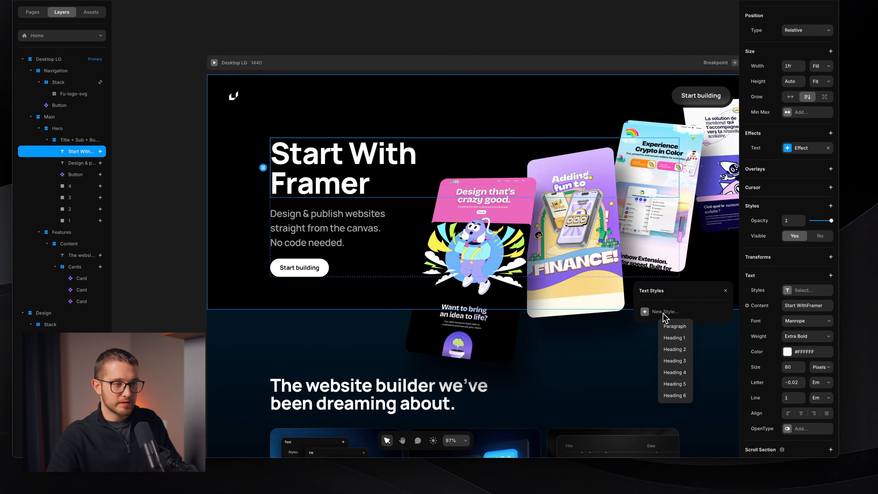
click(670, 337)
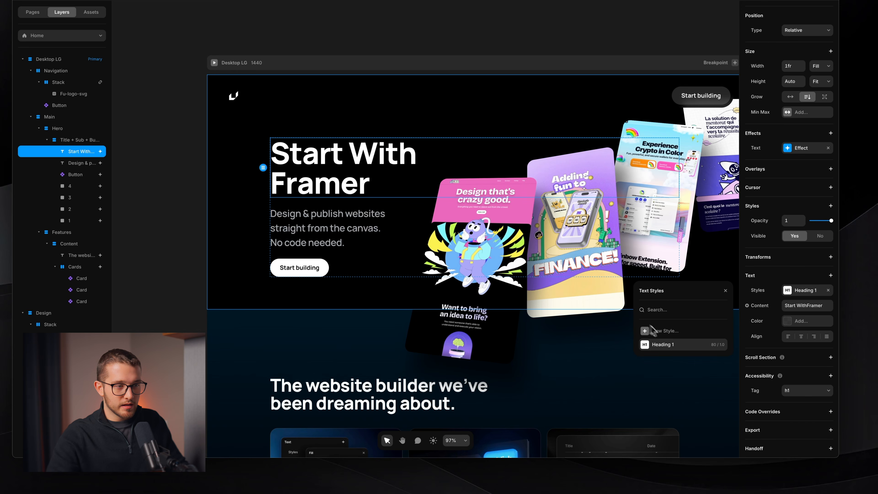
- Edit the Heading 1 style by deleting its XS breakpoint and setting the L breakpoint's min width to 1201
click(721, 345)
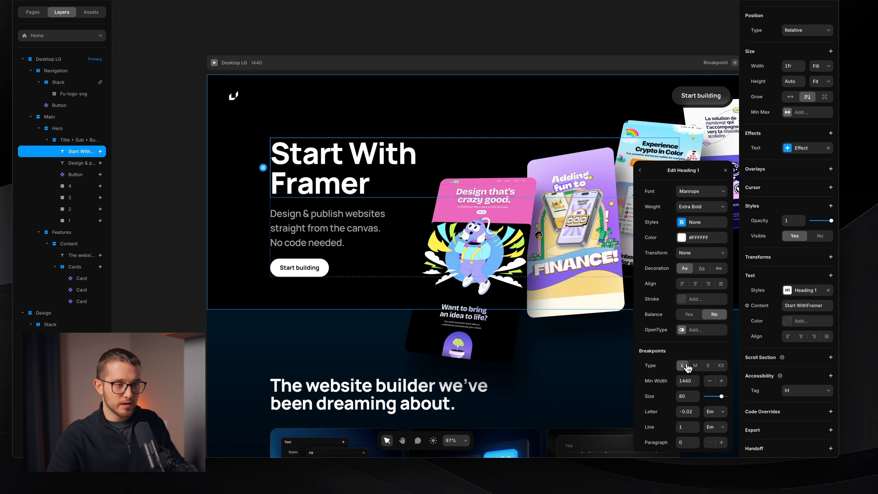
click(694, 366)
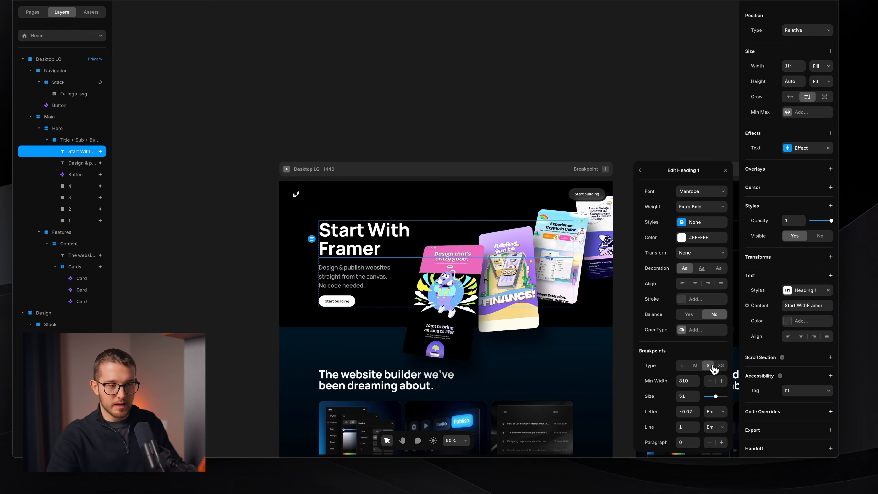
click(721, 366)
right_click(720, 367)
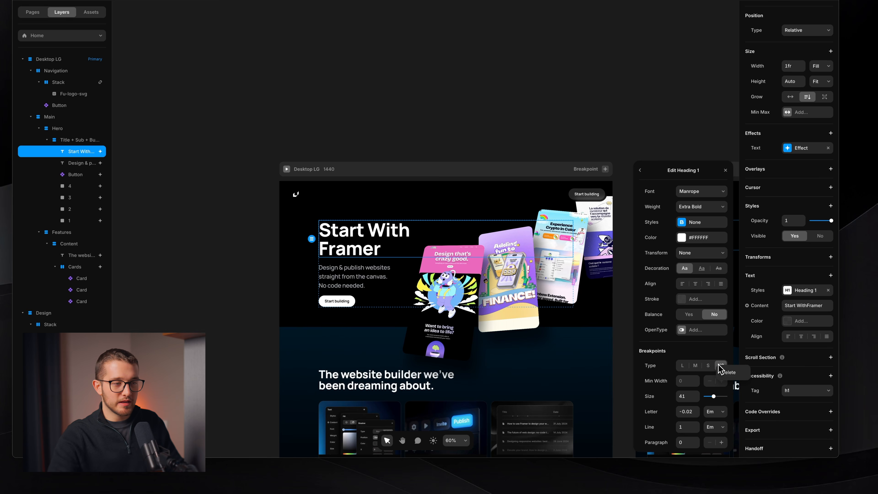
click(729, 373)
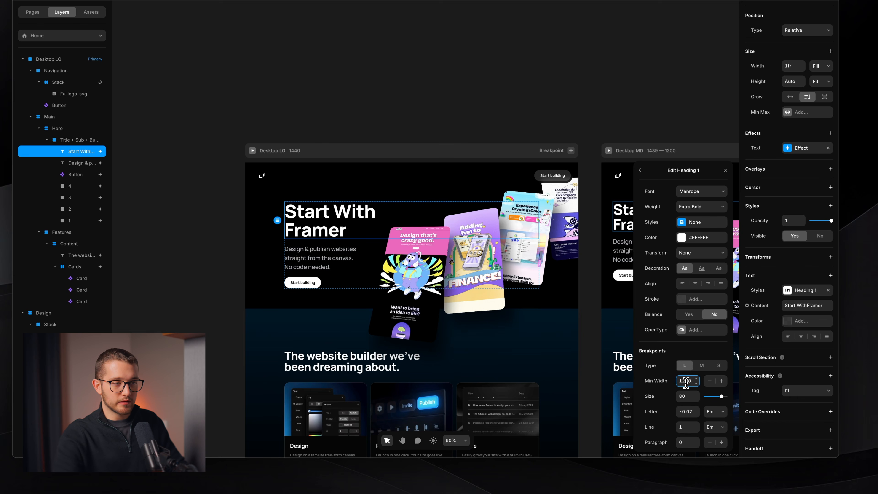
key(Return)
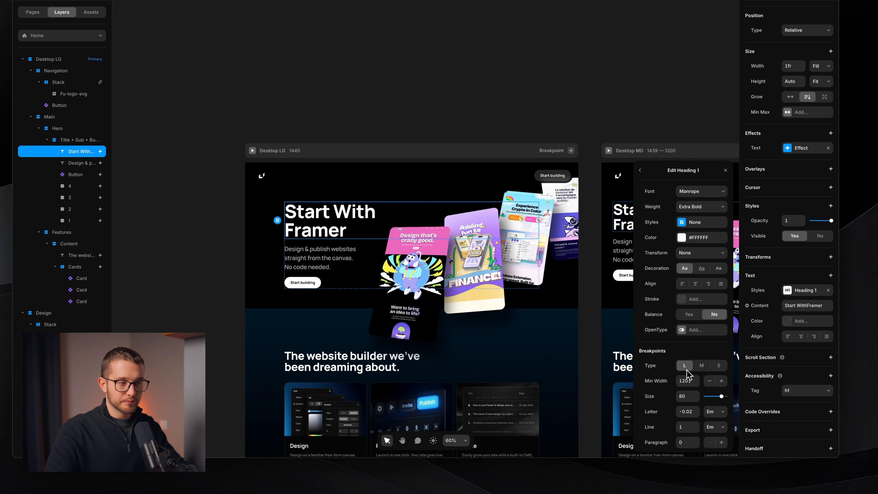
- Try smaller font sizes for the Heading 1 style's M breakpoint, returning it to 64
scroll(592, 376, right, 10)
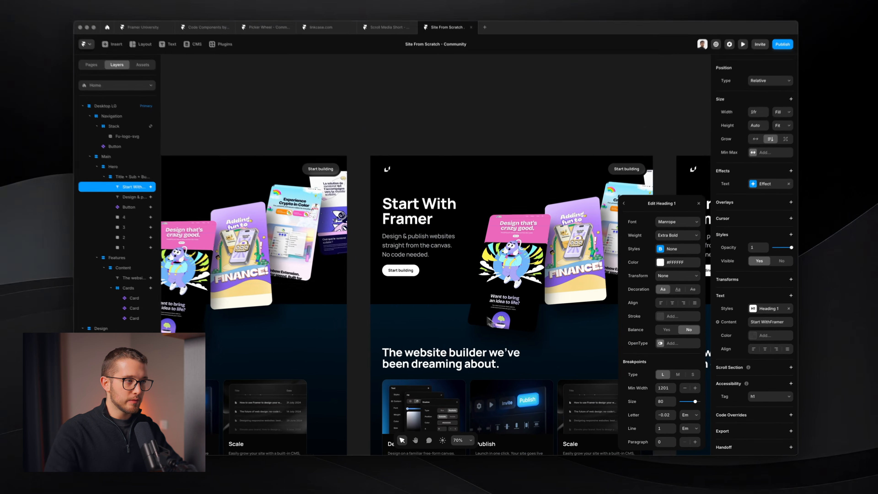
scroll(422, 244, right, 5)
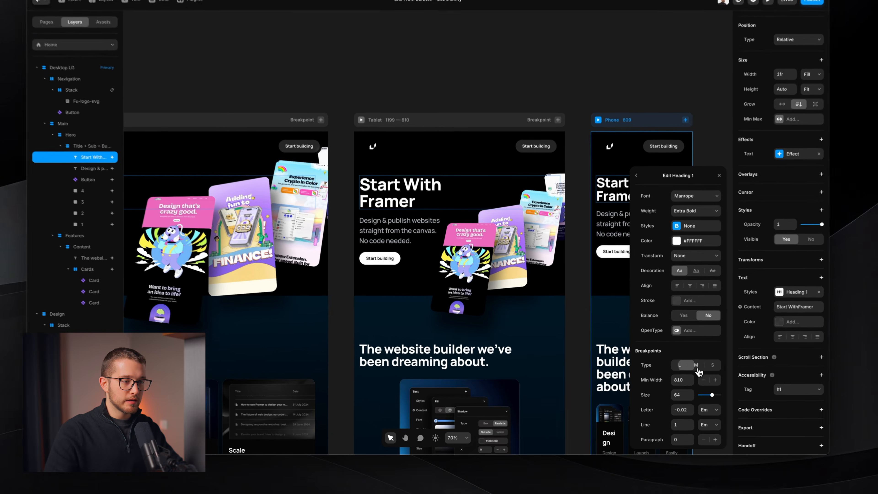
click(670, 377)
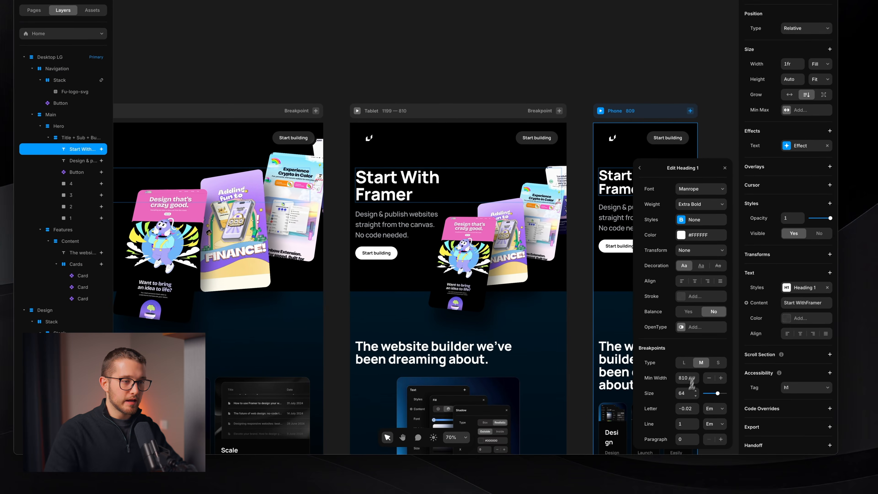
click(658, 403)
key(shift+Down)
key(shift+Up)
key(shift+Down)
key(shift+Up)
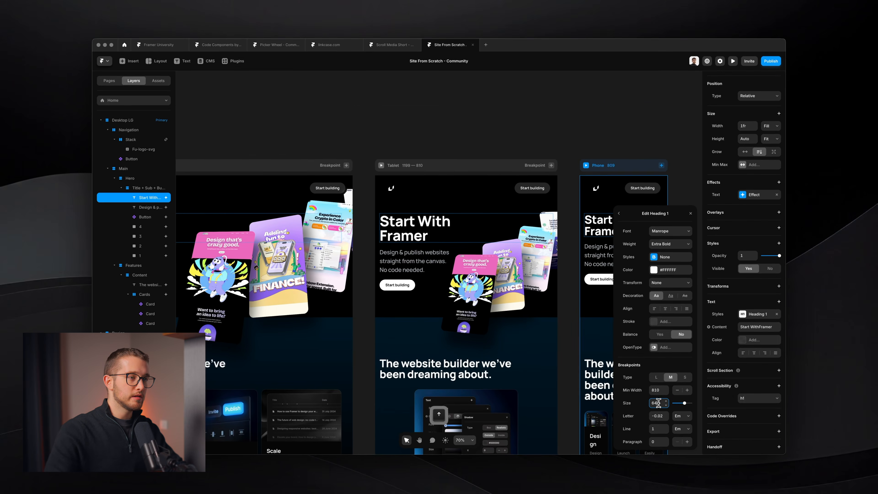
- Set the Heading 1 style's font size to 45 on the S breakpoint
scroll(505, 321, right, 5)
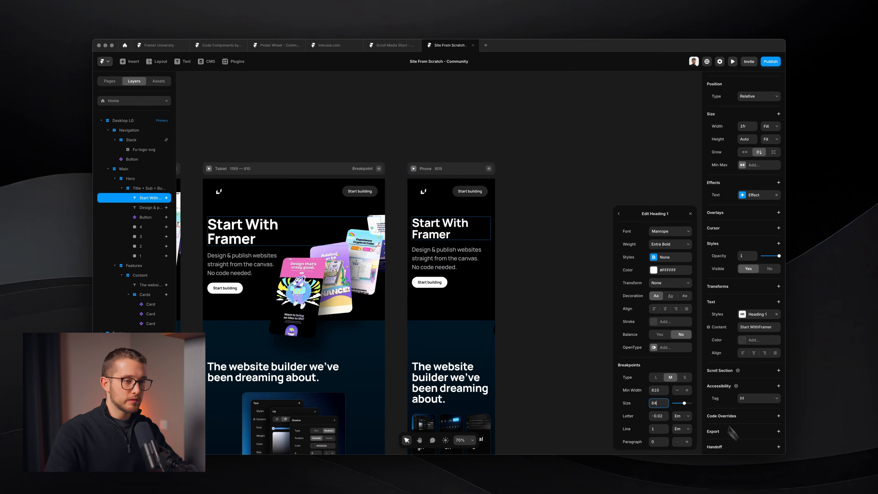
click(685, 377)
click(659, 403)
key(shift+Down)
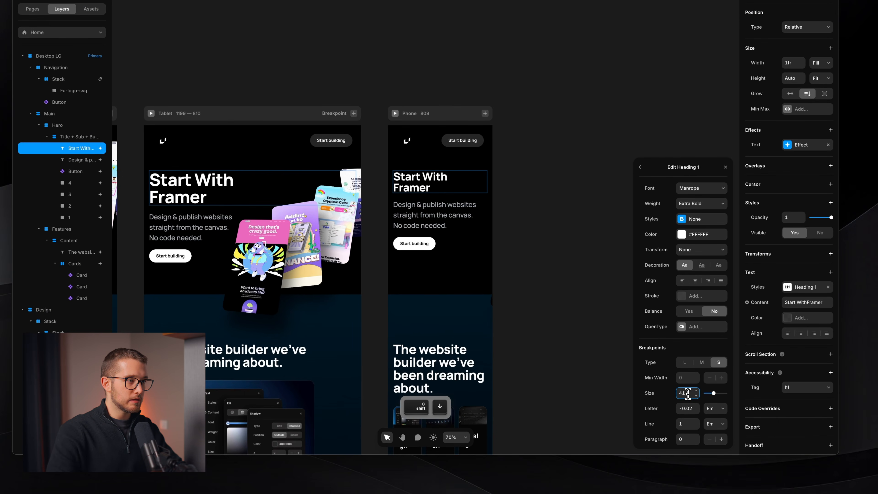
key(shift+Up)
key(Down)
key(Down)
key(Down)
key(Down)
key(Down)
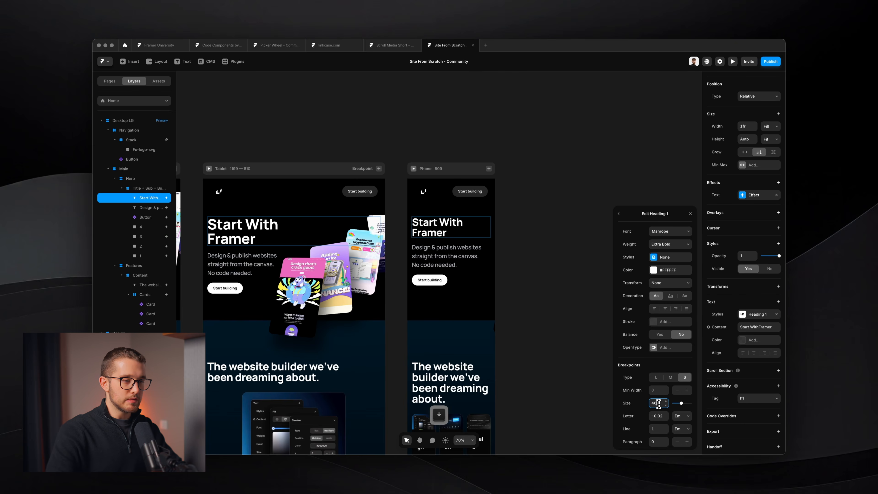
key(Down)
key(Up)
key(Down)
key(Down)
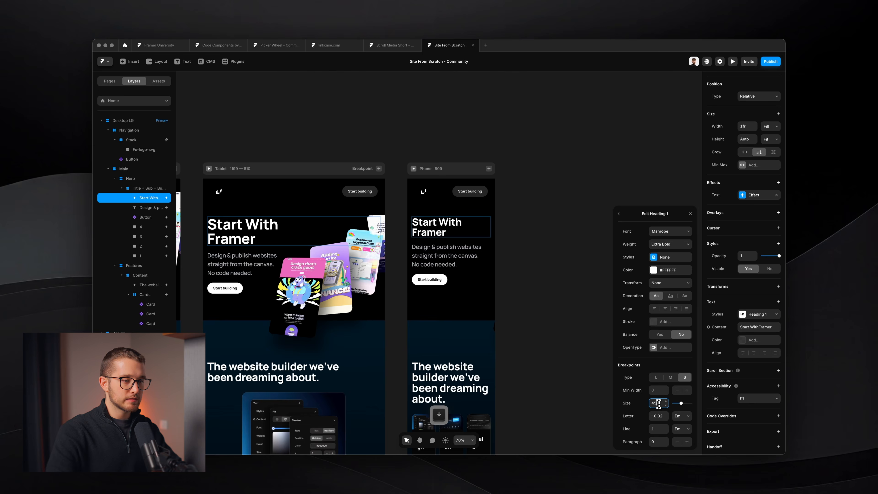
- Select the Desktop LG hero heading and inspect the Heading 1 style in the project's assets
scroll(452, 190, down, 5)
click(443, 177)
scroll(443, 177, left, 9)
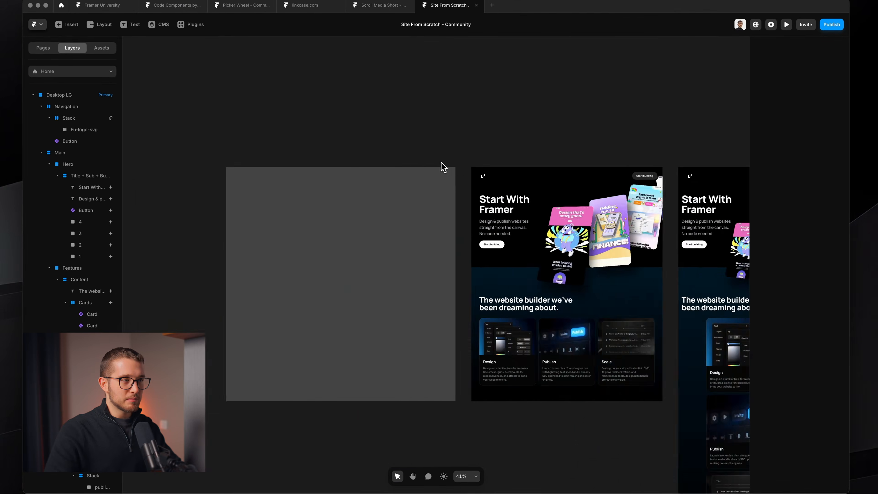
scroll(310, 182, up, 5)
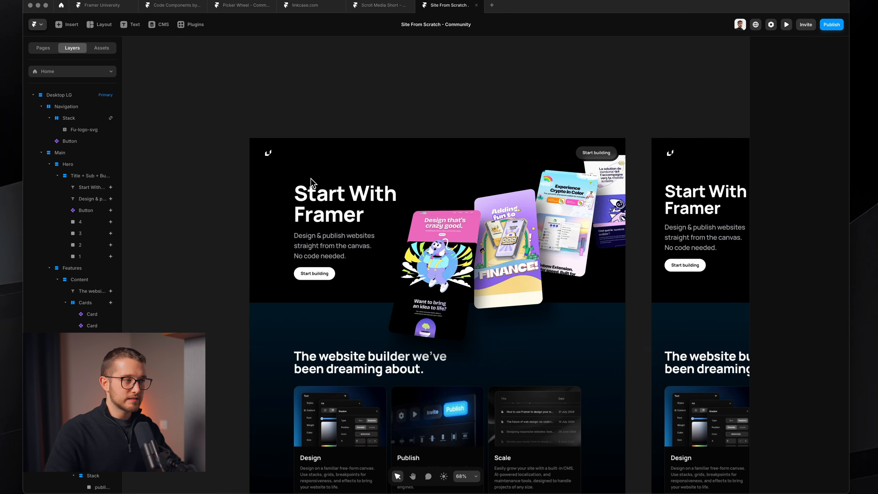
super+click(331, 208)
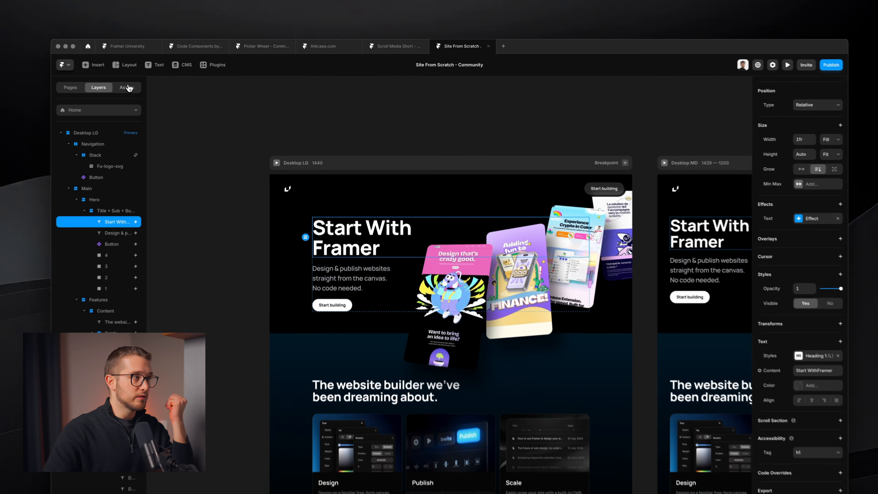
click(159, 80)
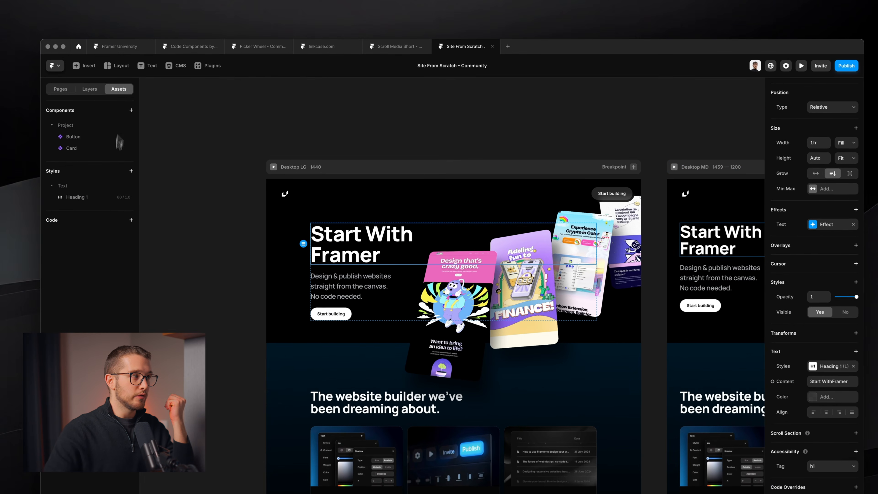
click(83, 200)
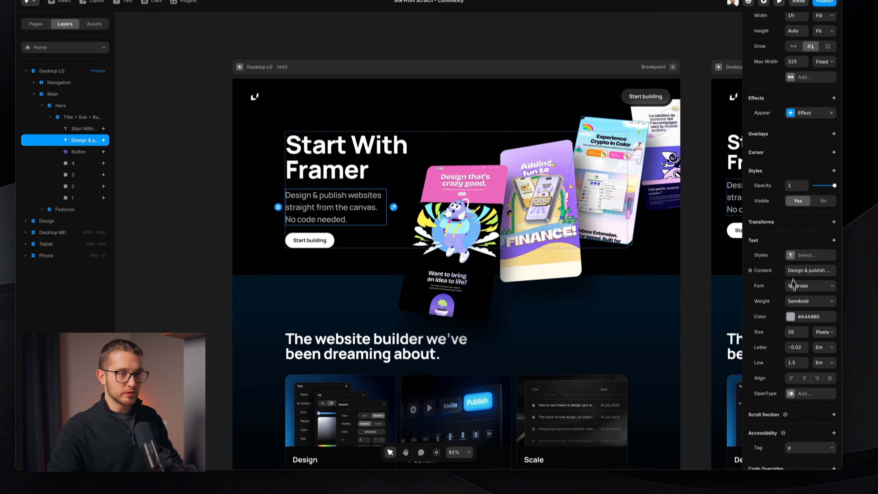
- Create a paragraph text style from the Desktop LG hero description and open the new Body style for editing
click(810, 284)
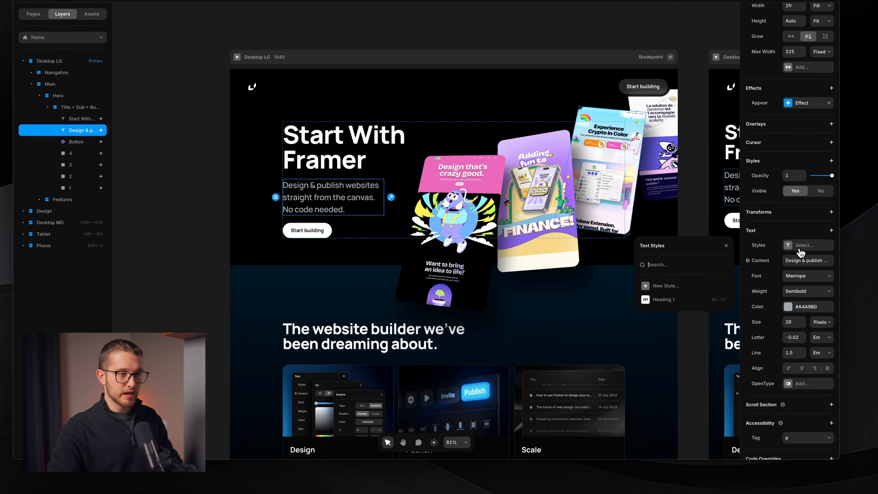
click(671, 286)
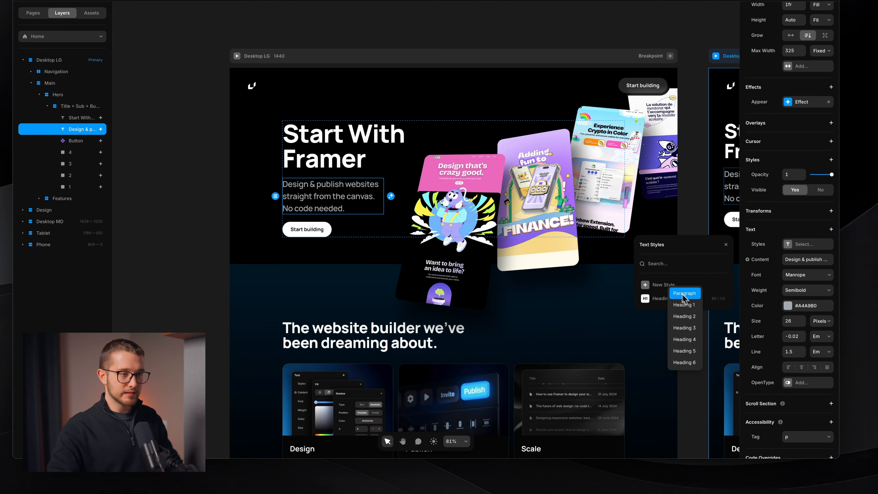
click(686, 293)
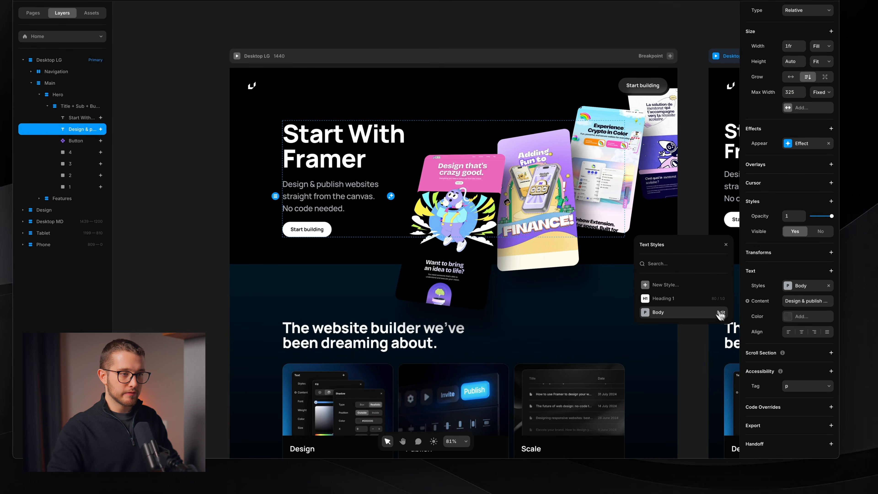
click(721, 313)
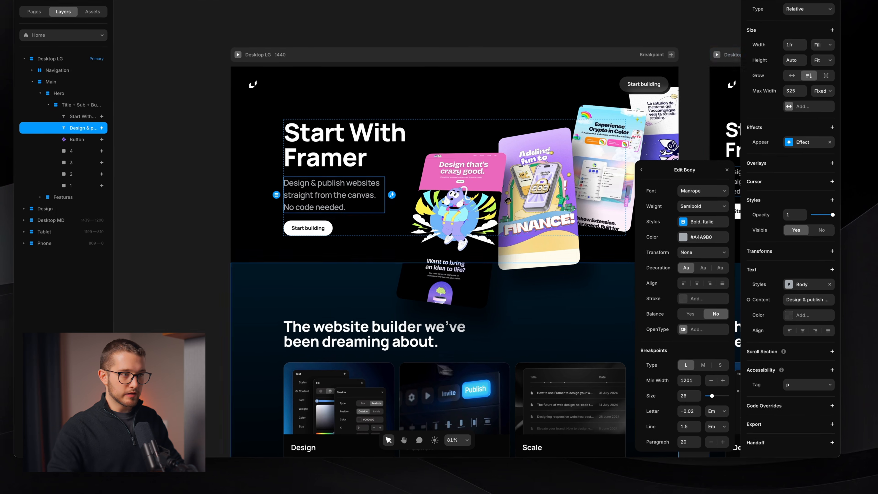
- Set the Body style's font size to 20 on the M breakpoint and 16 on the S breakpoint
scroll(427, 367, right, 10)
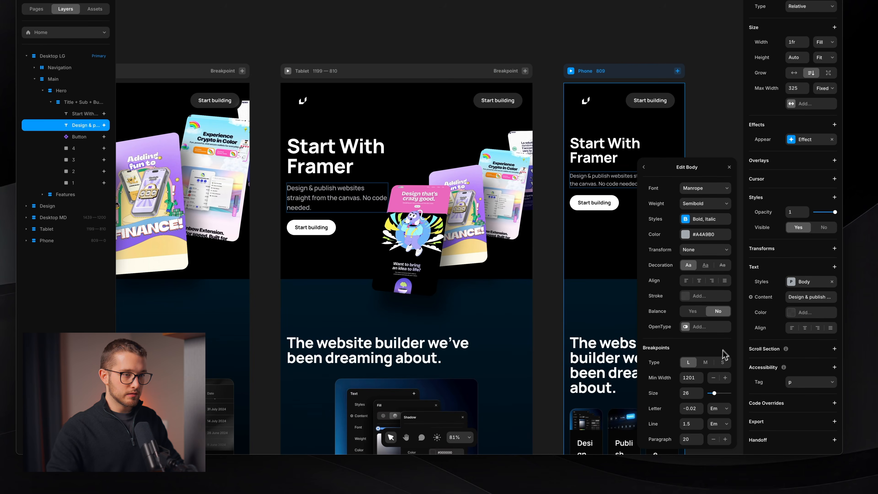
text(20)
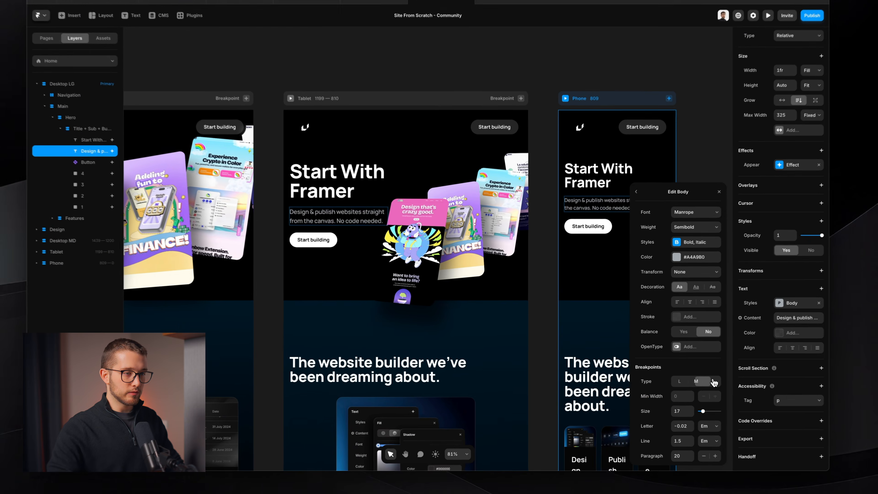
click(685, 377)
scroll(537, 388, right, 5)
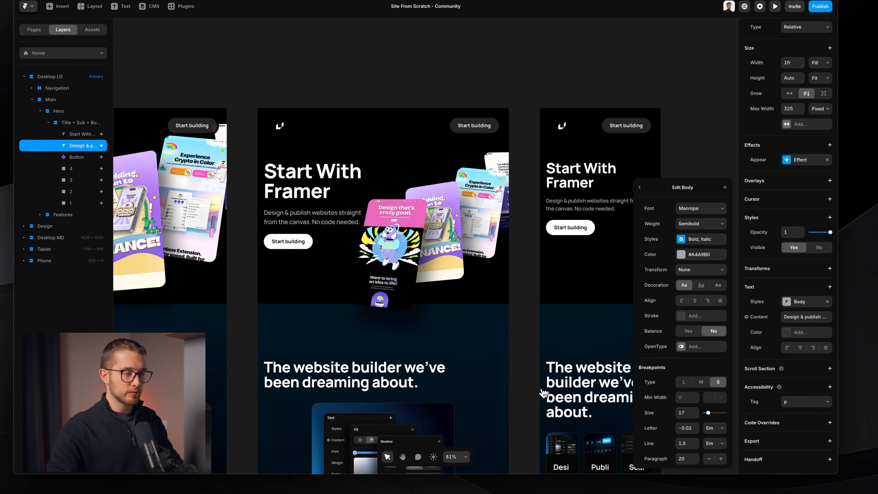
click(655, 404)
key(Down)
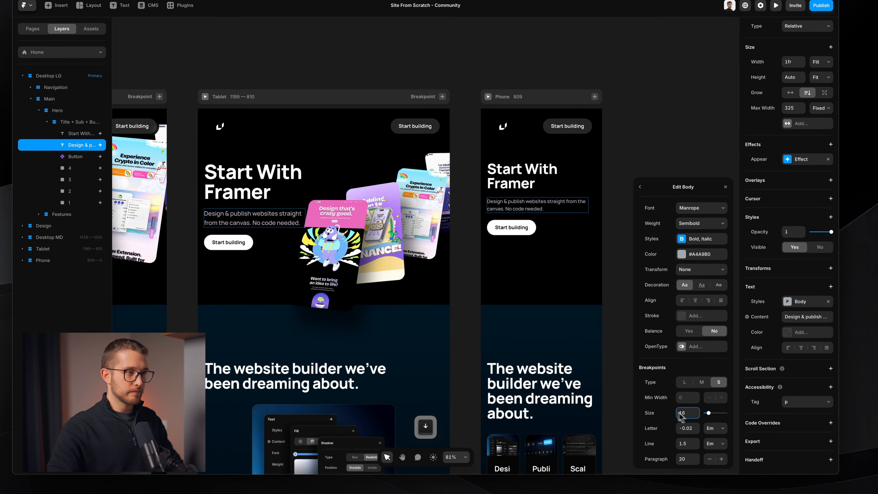
scroll(488, 279, down, 3)
click(488, 279)
- Set the Tablet hero description's max width to 251
scroll(488, 279, left, 6)
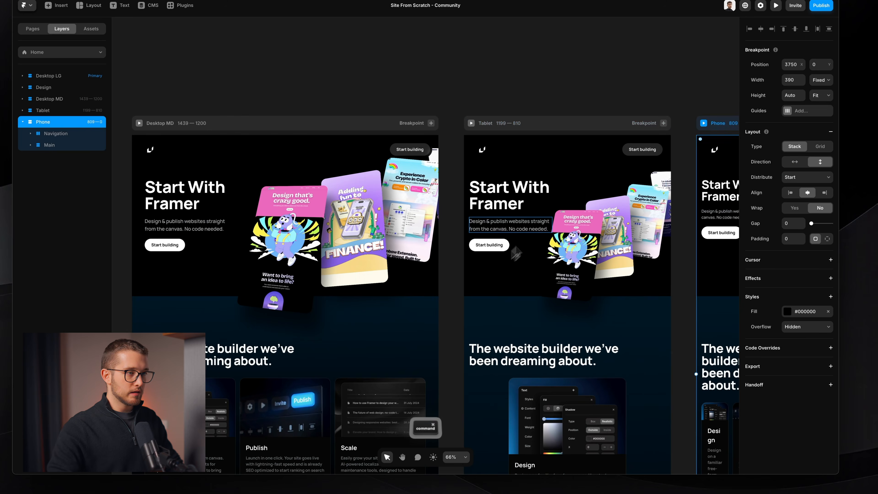
super+click(529, 226)
scroll(533, 226, up, 5)
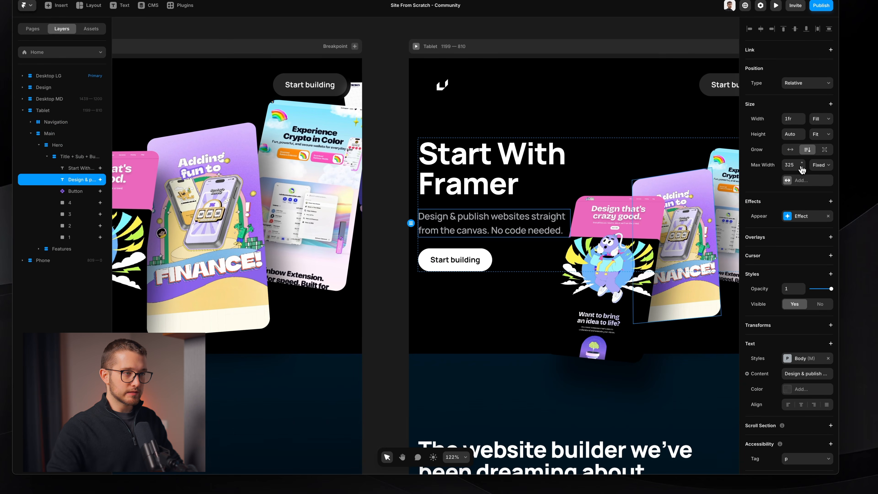
drag(801, 170, 801, 174)
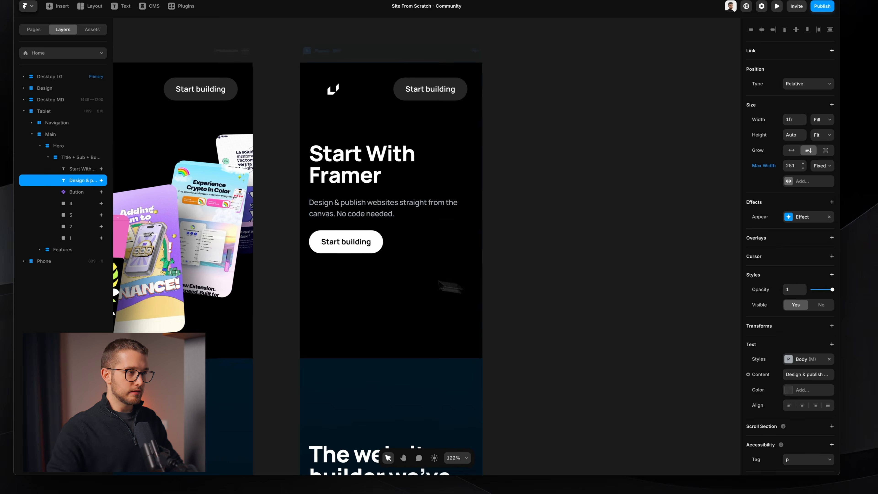
scroll(368, 264, down, 5)
- Create a Heading 2 text style from the Desktop LG features heading and open it for editing
scroll(369, 264, left, 14)
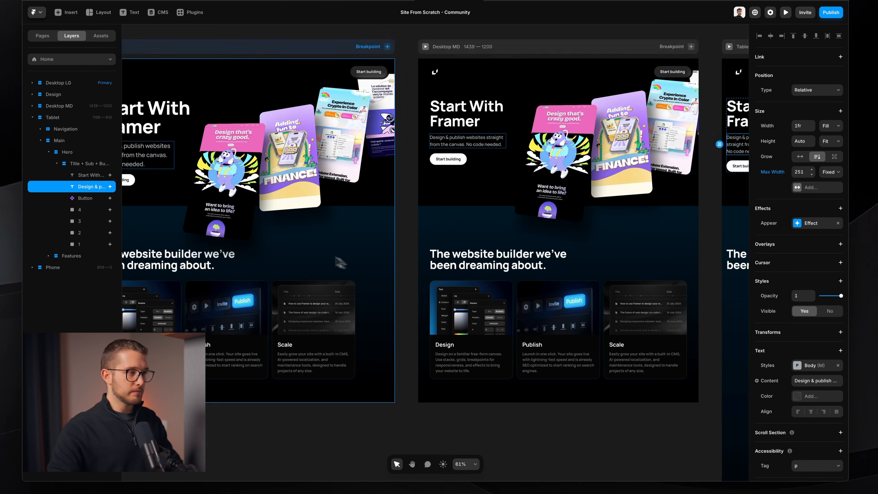
scroll(331, 257, left, 5)
scroll(323, 254, up, 3)
scroll(324, 253, left, 1)
super+click(336, 268)
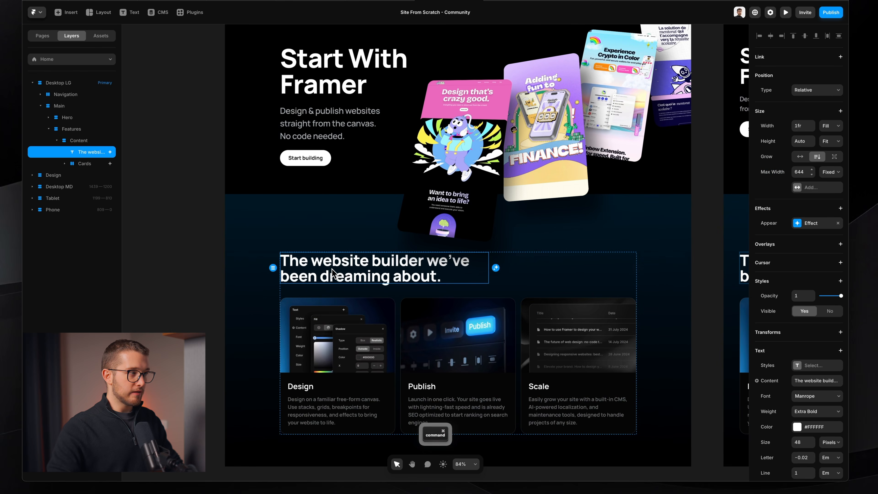
scroll(332, 268, left, 2)
click(816, 367)
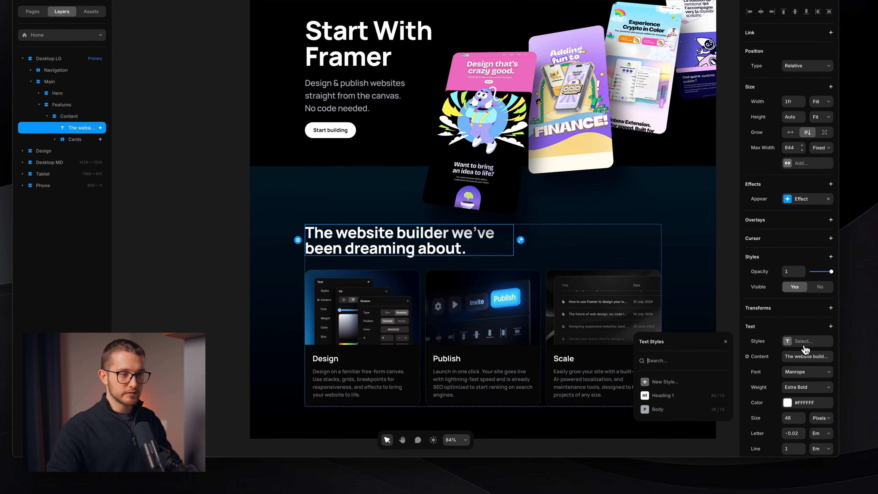
click(694, 387)
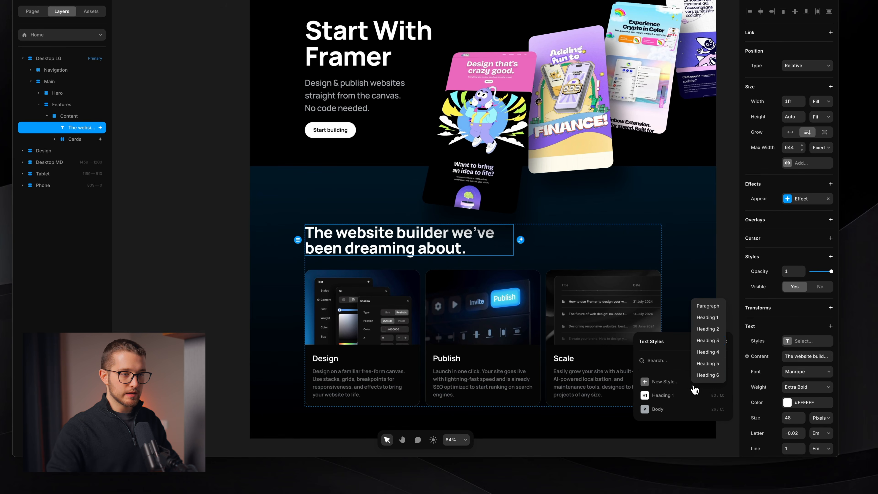
click(717, 328)
click(720, 409)
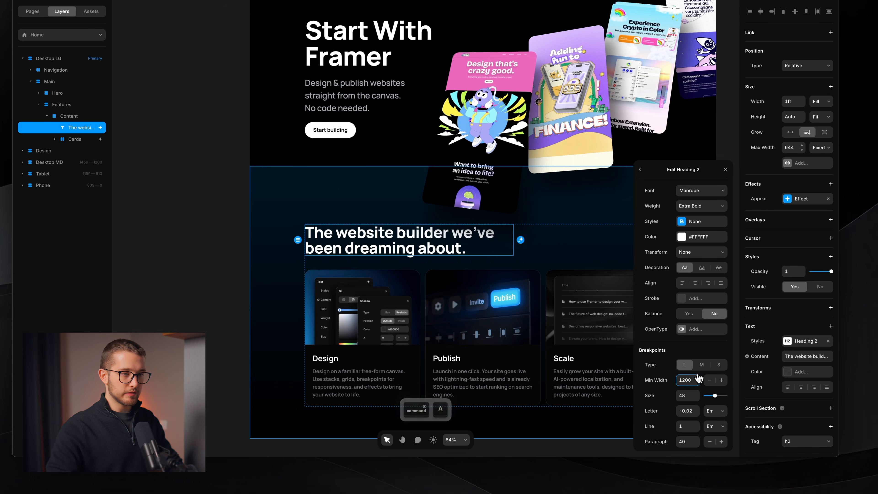
- Set the min width of the Heading 2 style's L breakpoint to 1201
click(702, 365)
click(687, 380)
text(1200)
key(Return)
click(684, 366)
- Set the Heading 2 style's font size to 40 on the M breakpoint
scroll(575, 374, down, 4)
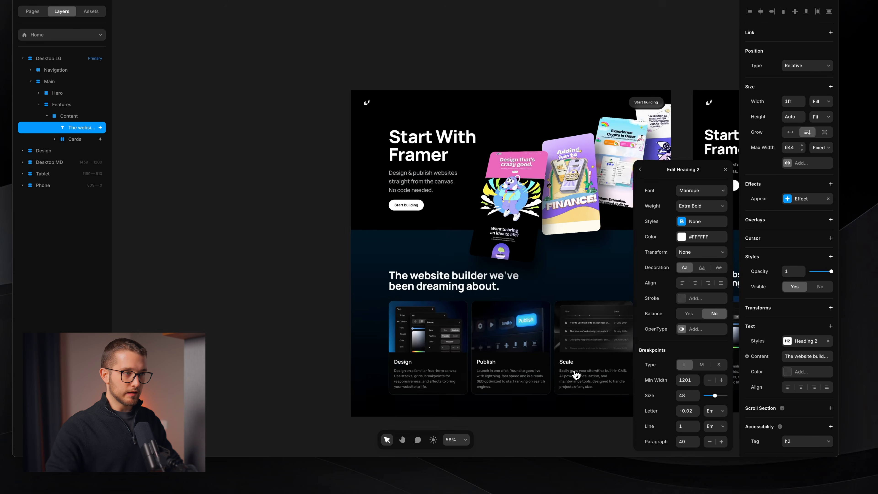
scroll(575, 374, down, 1)
scroll(574, 375, right, 10)
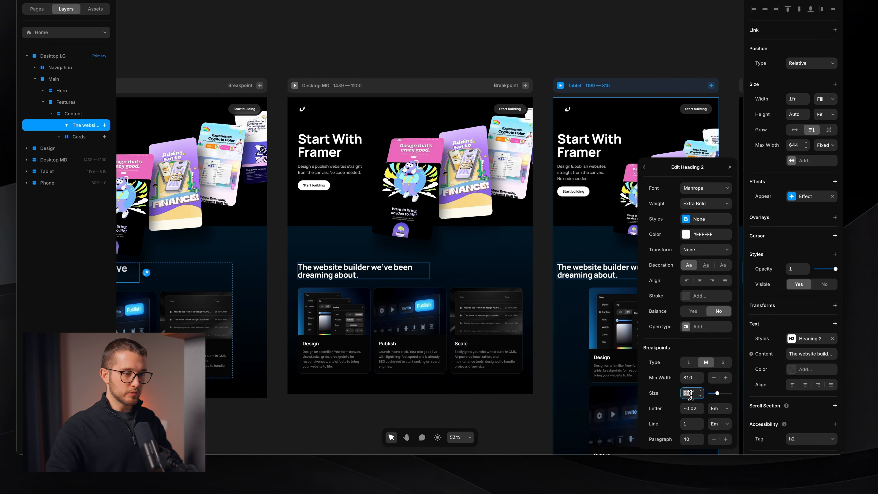
key(shift+Down)
key(shift+Up)
key(Up)
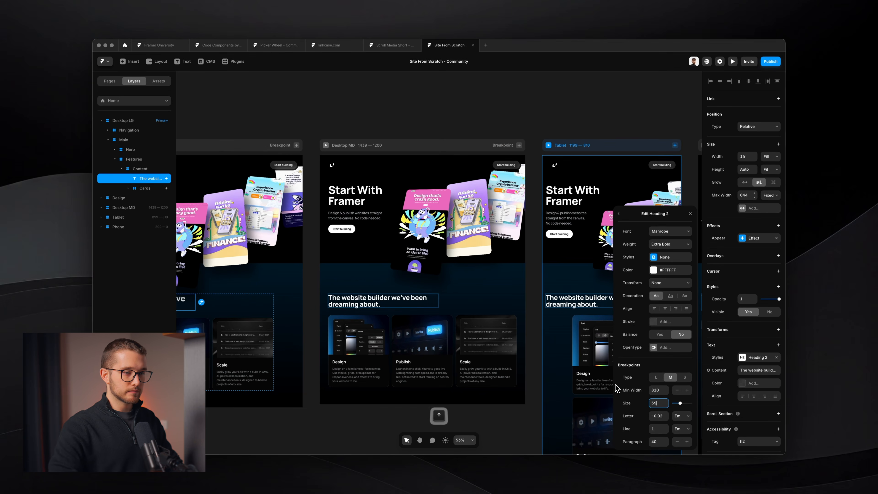
key(Up)
- Fine-tune the Heading 2 style's font size on the S breakpoint so the Phone features heading fits
scroll(528, 336, right, 8)
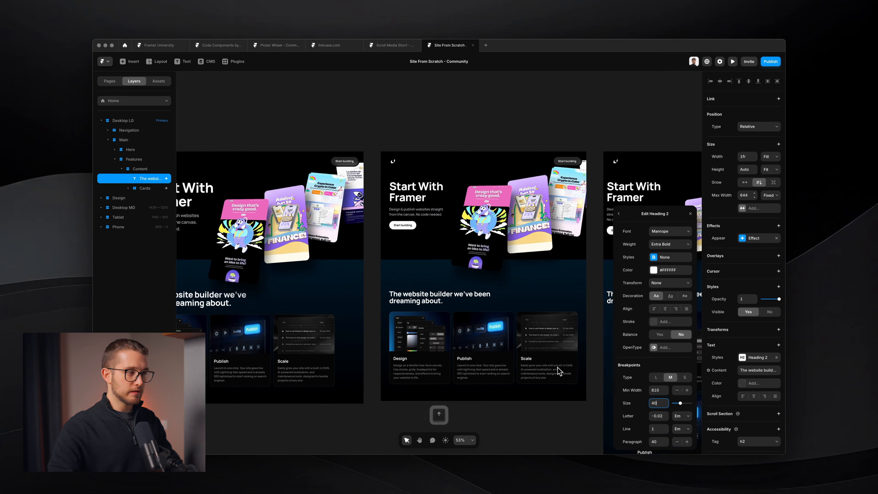
scroll(528, 336, up, 1)
scroll(526, 332, up, 1)
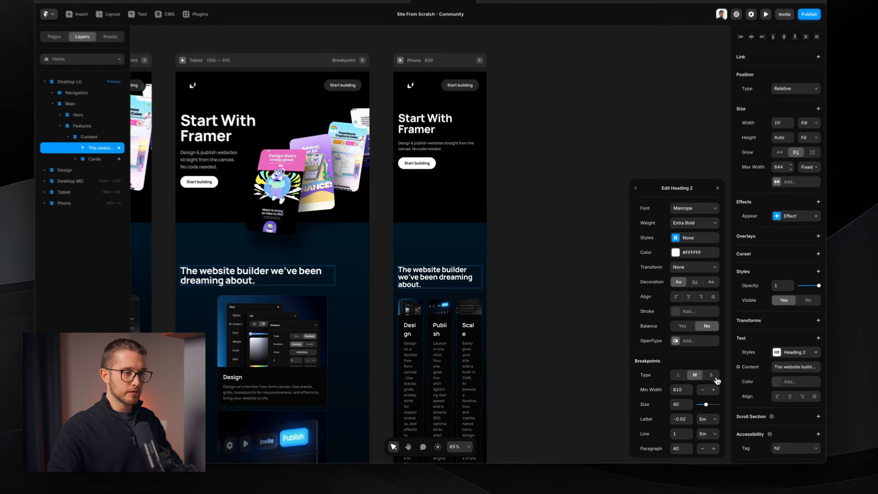
click(685, 377)
click(658, 401)
key(Up)
key(Up)
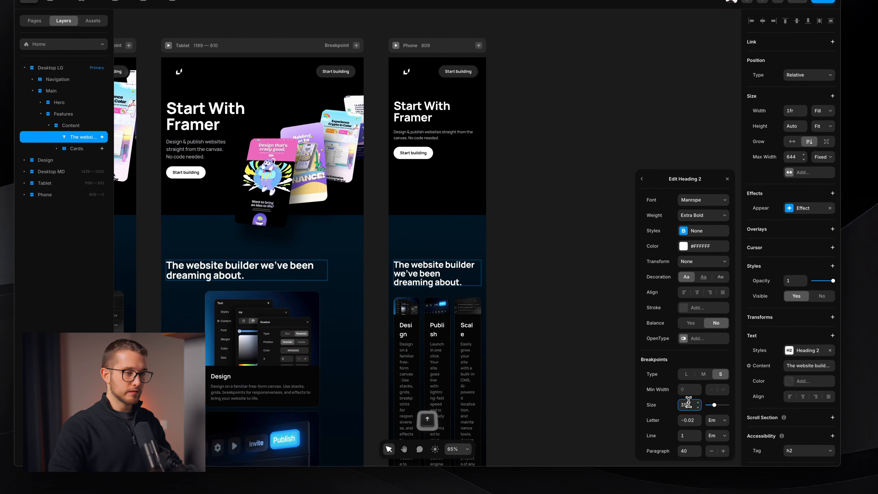
click(468, 214)
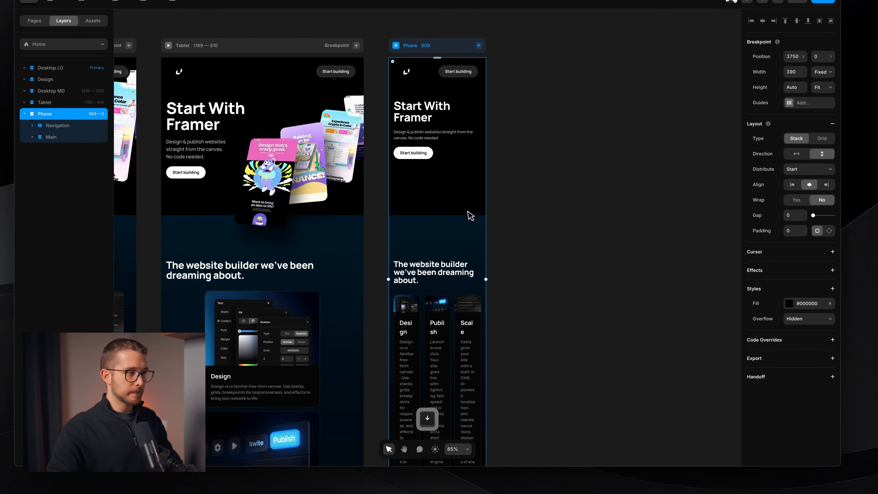
- Compare the hero and features sections across the desktop, Tablet and Phone breakpoints, checking text sizes and the Phone's hero spacing
scroll(469, 214, down, 5)
scroll(468, 212, left, 12)
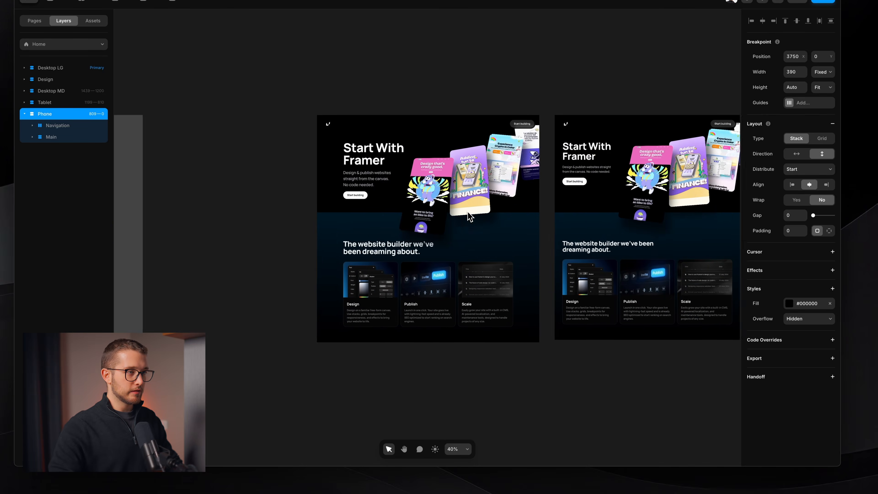
scroll(467, 212, right, 5)
scroll(473, 241, right, 4)
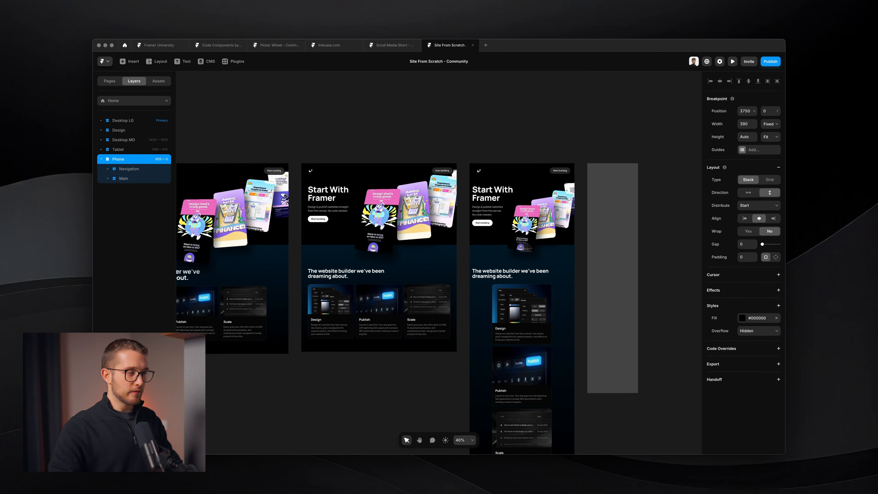
scroll(572, 243, up, 4)
scroll(572, 246, right, 2)
scroll(572, 244, down, 5)
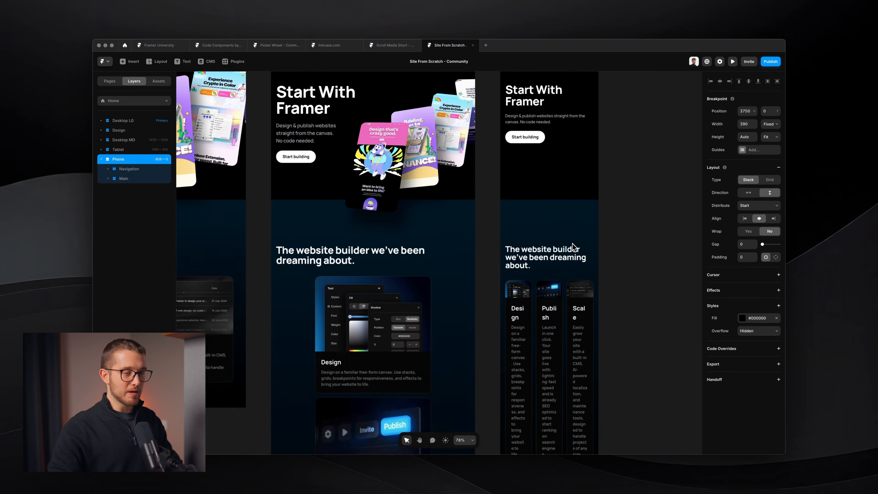
scroll(569, 225, up, 2)
scroll(564, 198, up, 2)
super+click(526, 163)
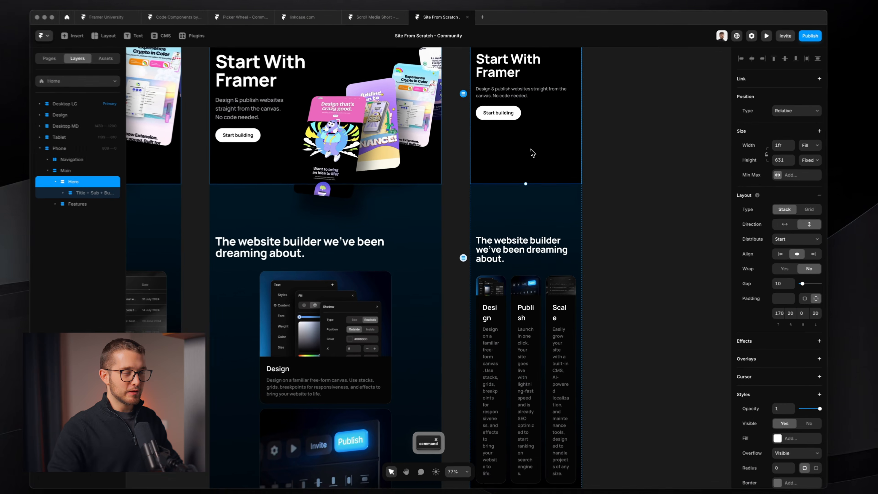
scroll(526, 163, up, 2)
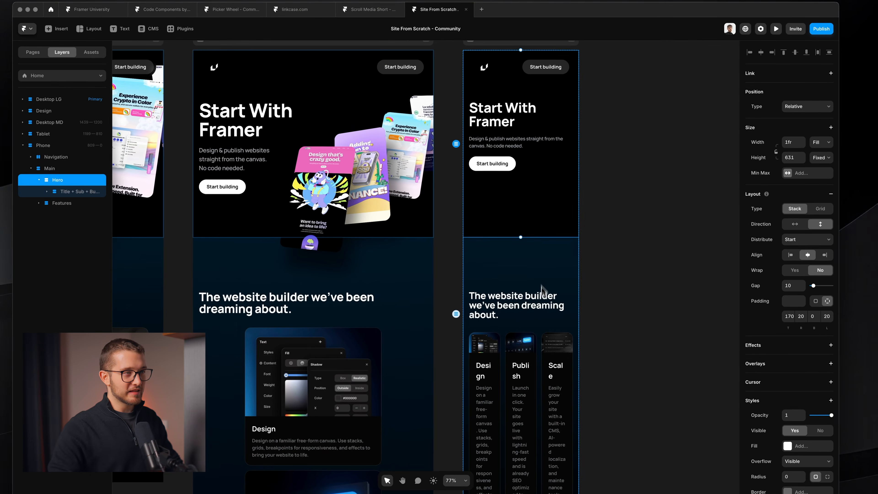
scroll(544, 212, up, 2)
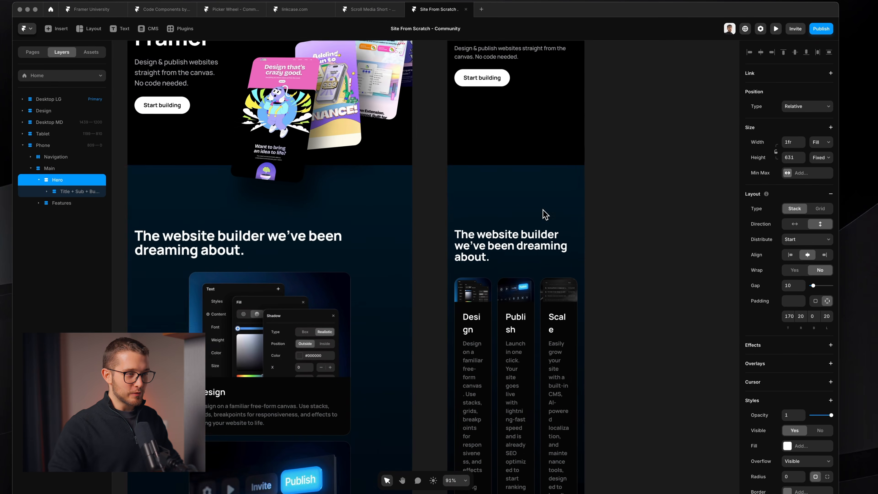
- Change the Phone breakpoint's Cards stack direction to vertical
scroll(544, 242, down, 2)
super+click(543, 305)
click(538, 298)
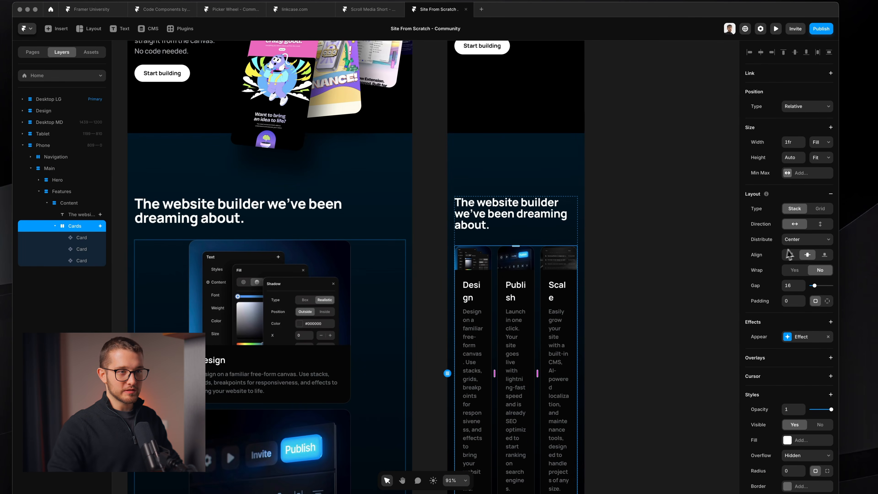
click(820, 224)
scroll(554, 330, down, 3)
click(623, 280)
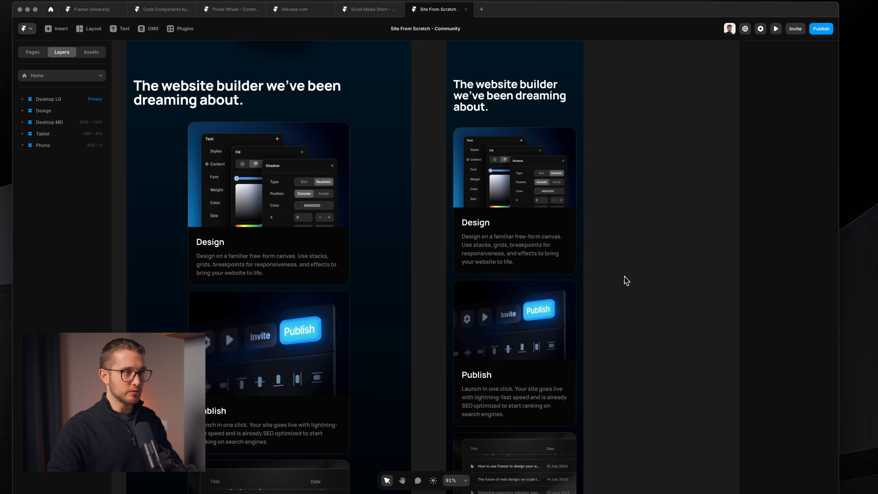
- Examine the Phone layout from the stacked feature cards up to the empty area below the hero button
scroll(623, 280, down, 2)
scroll(625, 278, down, 2)
scroll(624, 281, down, 3)
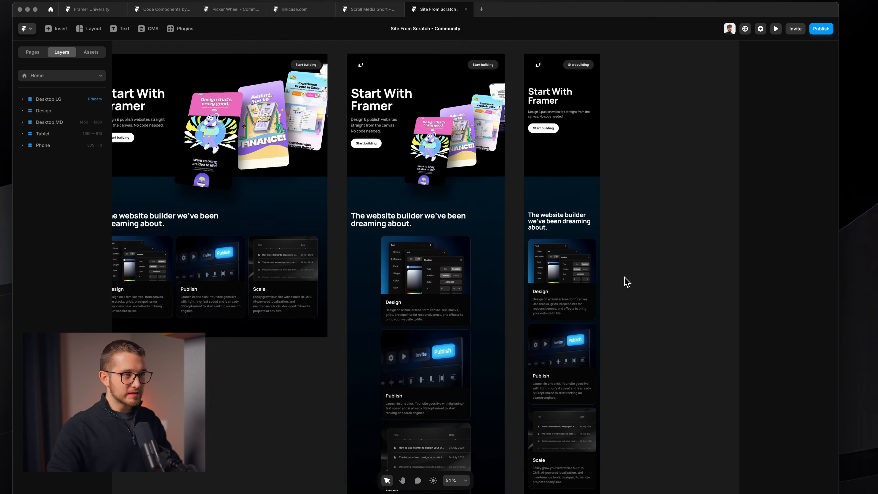
scroll(619, 273, down, 1)
super+click(542, 149)
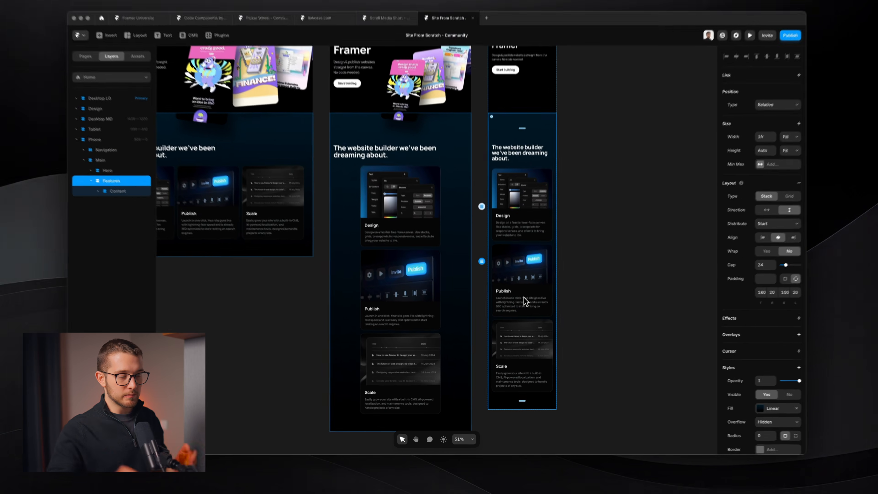
scroll(531, 279, up, 3)
scroll(520, 307, up, 3)
scroll(519, 228, up, 4)
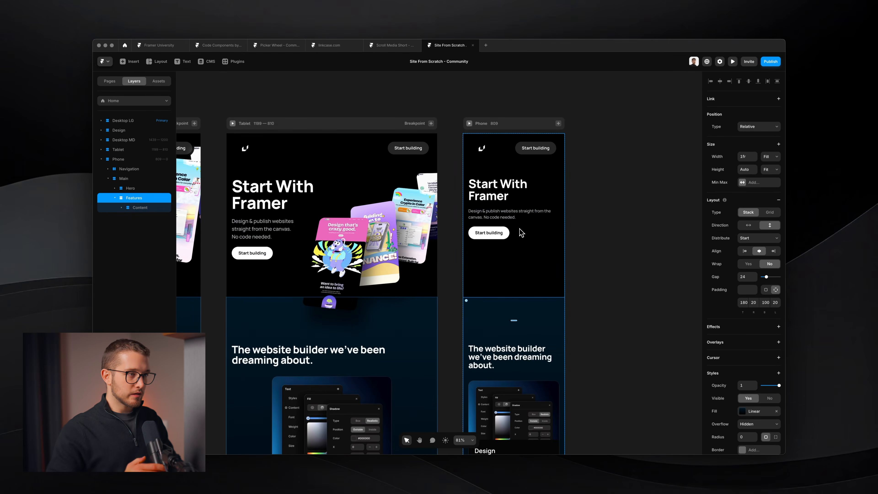
scroll(520, 232, up, 3)
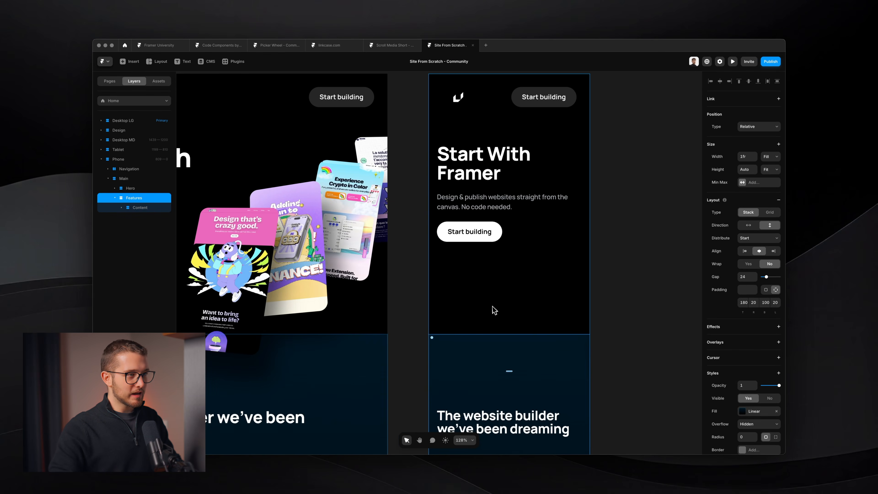
- Slightly increase the height of the Phone breakpoint's Hero section
scroll(494, 310, down, 2)
scroll(521, 249, down, 1)
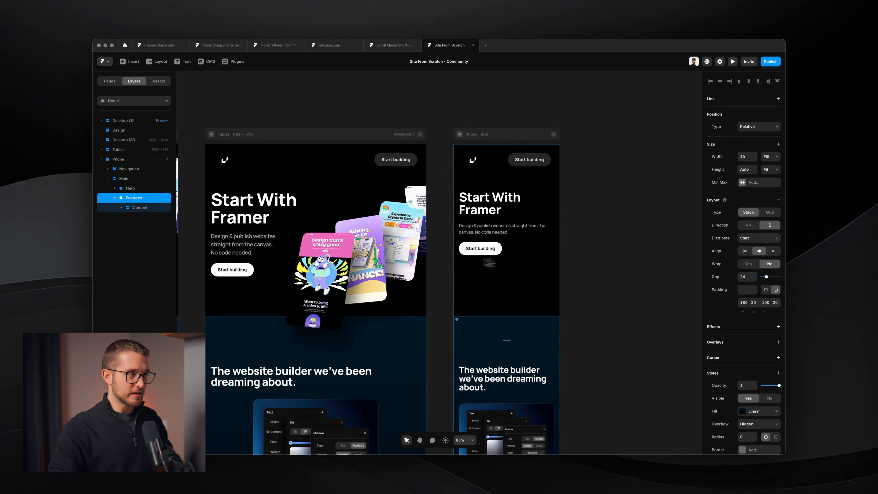
scroll(506, 222, up, 2)
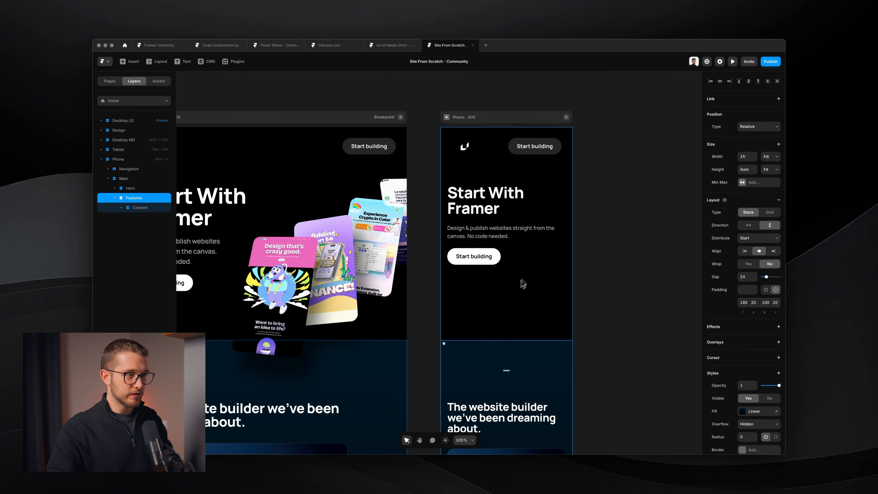
click(523, 283)
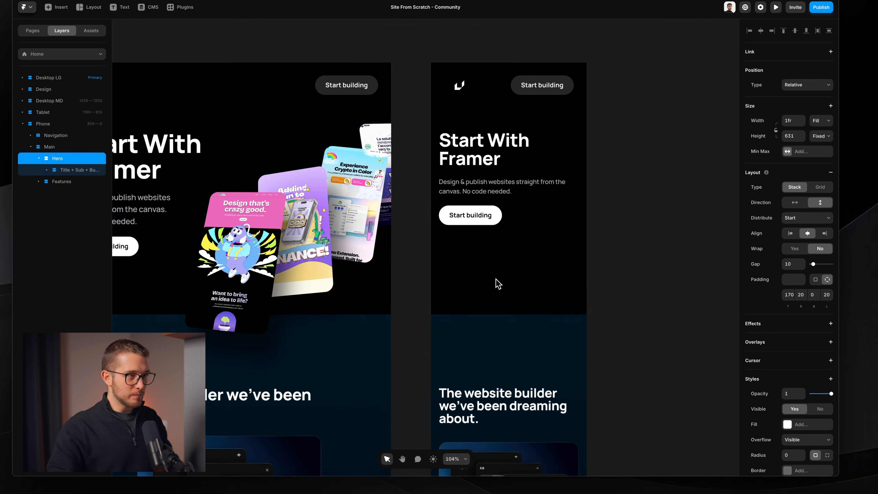
mouse_move(506, 314)
mouse_down()
mouse_move(513, 384)
mouse_move(515, 326)
mouse_up()
- Reduce the maximum width of the Phone hero's description text so it wraps onto three lines
key(super)
super+click(510, 209)
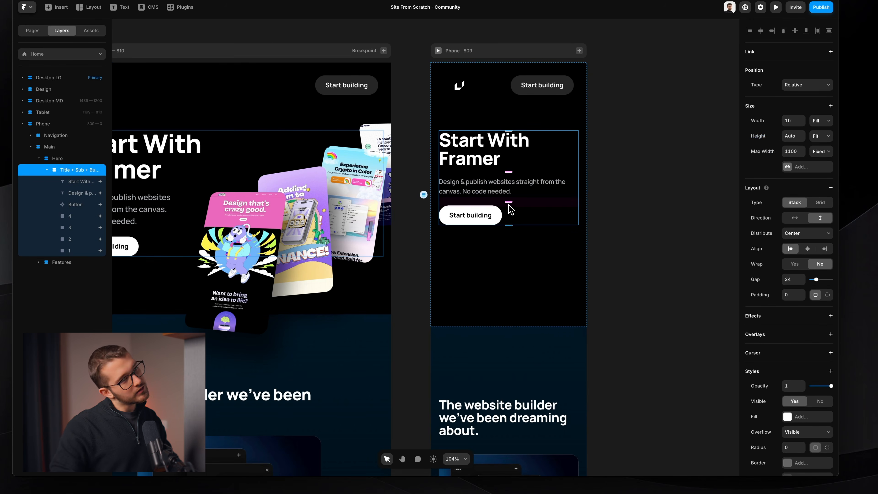
super+click(513, 193)
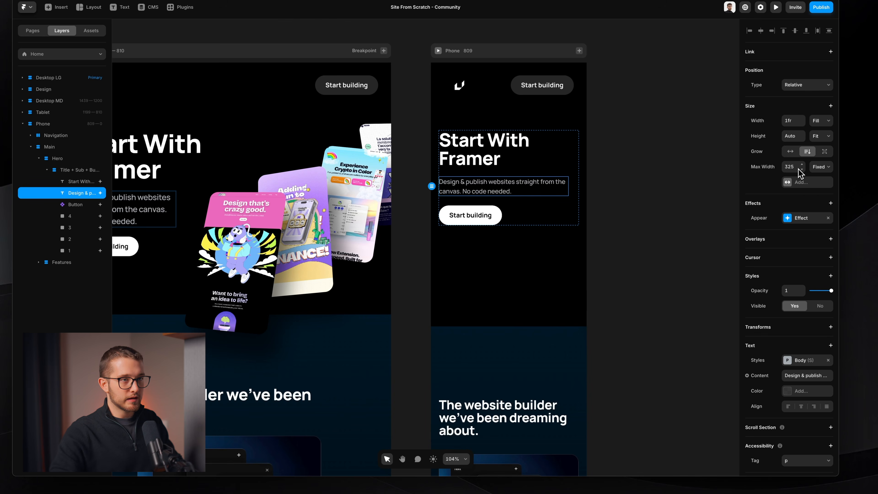
drag(803, 188, 801, 217)
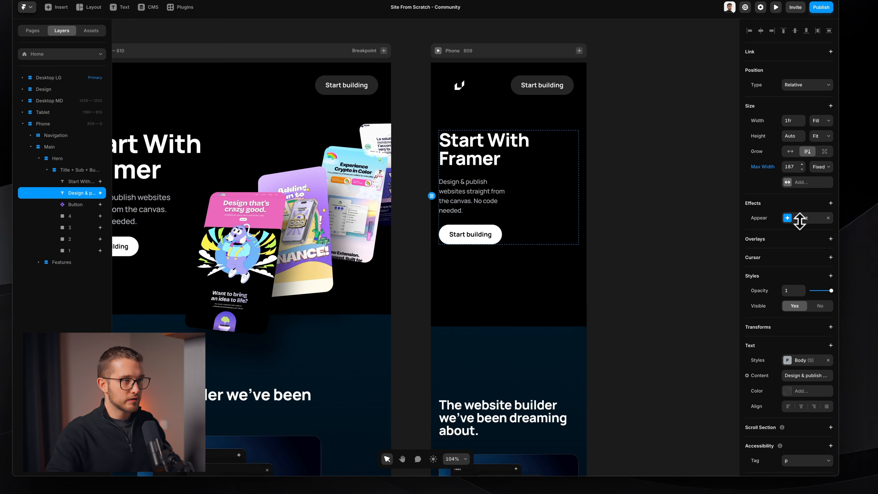
click(530, 221)
- Move the Phone hero's four images (layers 1 to 4) left into the visible frame and down toward the features section
click(70, 216)
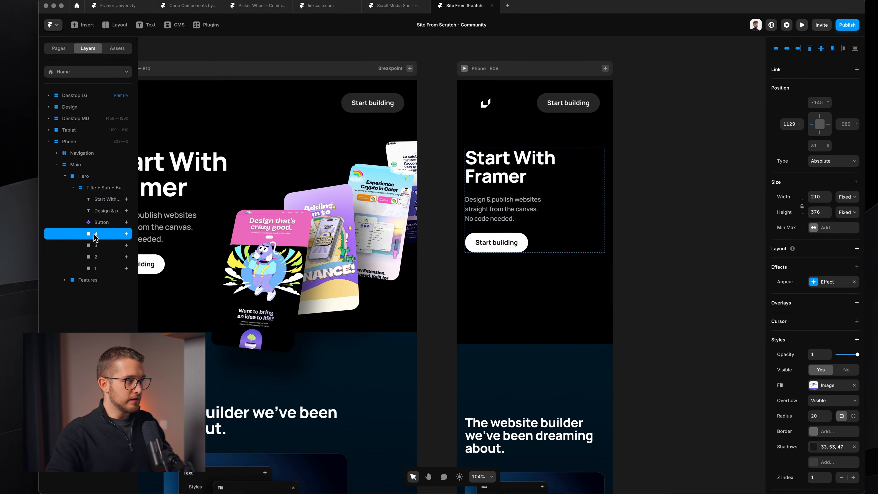
shift+click(98, 269)
key(shift+Left)
key(shift+Left)
key(shift+Left)
key(shift+Left)
key(shift+Left)
key(shift+Left)
key(shift+Left)
key(shift+Left)
key(shift+Left)
key(shift+Left)
key(shift+Left)
key(shift+Left)
key(shift+Left)
key(shift+Left)
key(shift+Left)
key(shift+Left)
key(shift+Left)
key(shift+Left)
key(shift+Left)
key(shift+Left)
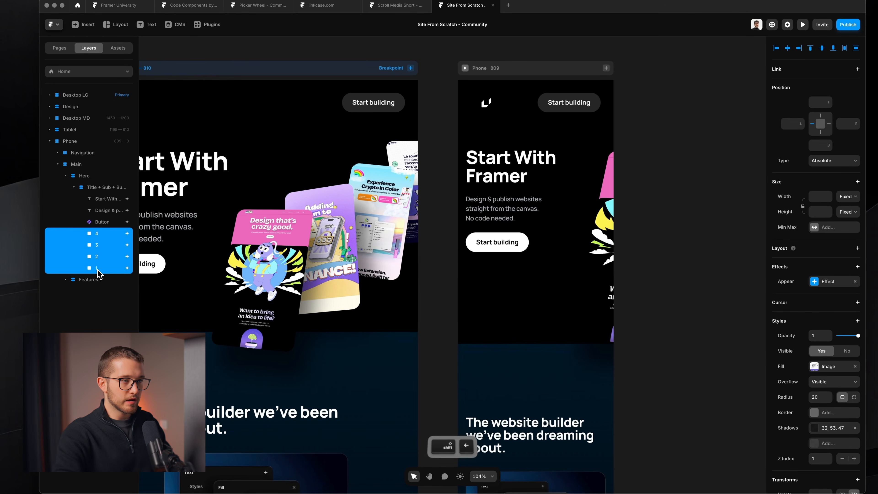
key(shift+Left)
key(shift+Left)
key(shift+Left)
key(shift+Left)
key(shift+Left)
key(shift+Left)
key(shift+Left)
key(shift+Left)
key(shift+Left)
key(shift+Left)
key(shift+Left)
key(shift+Left)
key(shift+Left)
key(shift+Left)
key(shift+Left)
key(shift+Left)
key(shift+Left)
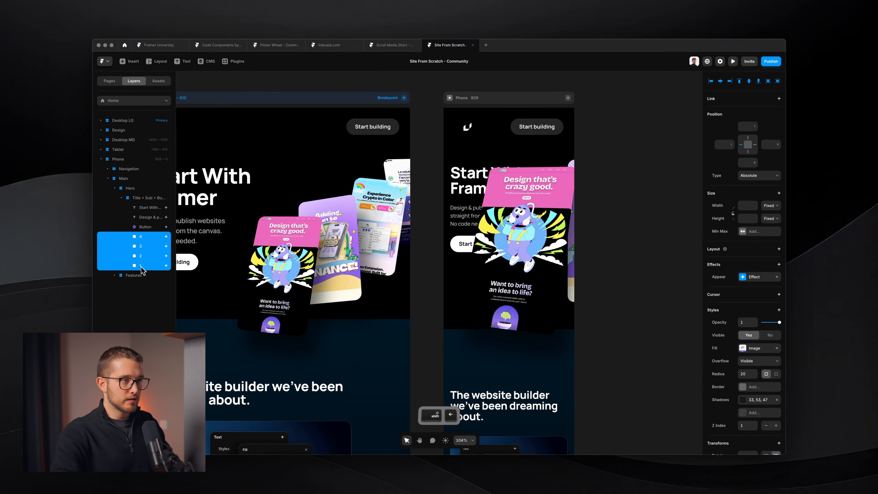
key(shift+Down)
key(shift+Down)
key(shift+Down)
key(shift+Down)
key(shift+Down)
key(shift+Down)
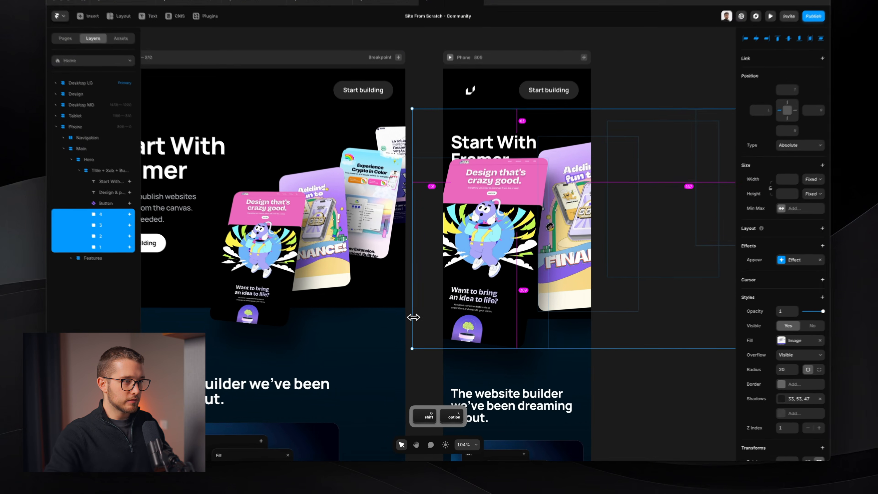
- Scale the four Phone hero images down proportionally and reposition the group below the Start building button
drag(416, 329, 493, 325)
key(shift+Left)
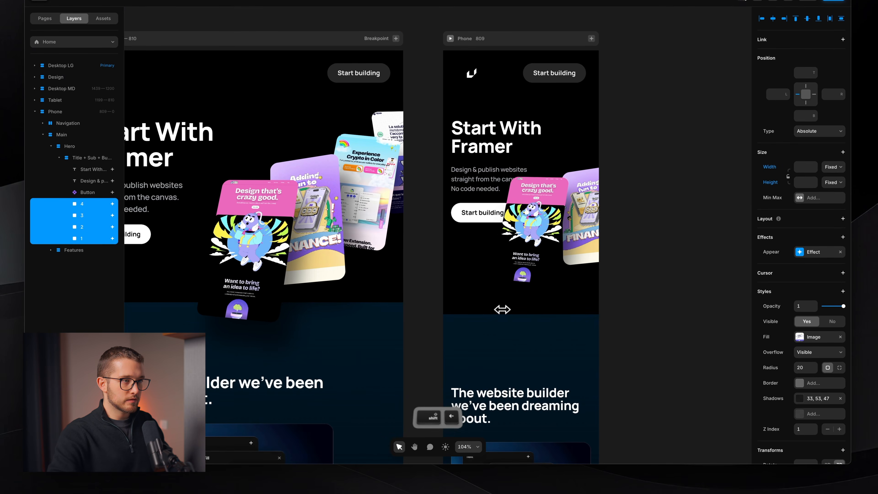
key(shift+Left)
key(shift+Left)
key(shift+Left)
key(shift+Left)
key(shift+Left)
key(shift+Left)
key(shift+Left)
key(shift+Left)
key(shift+Left)
key(shift+Left)
key(shift+Left)
key(shift+Left)
key(shift+Left)
key(shift+Left)
key(shift+Down)
key(shift+Down)
key(shift+Down)
key(shift+Down)
key(shift+Down)
key(shift+Down)
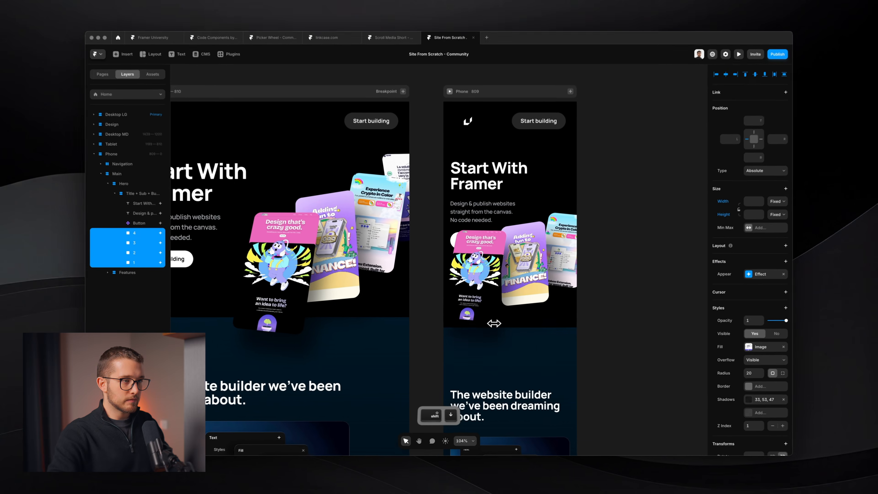
key(shift+Down)
key(shift+Down)
key(shift+Down)
key(shift+Down)
key(shift+Down)
key(shift+Down)
key(shift+Down)
key(shift+Down)
key(shift+Left)
key(shift+Left)
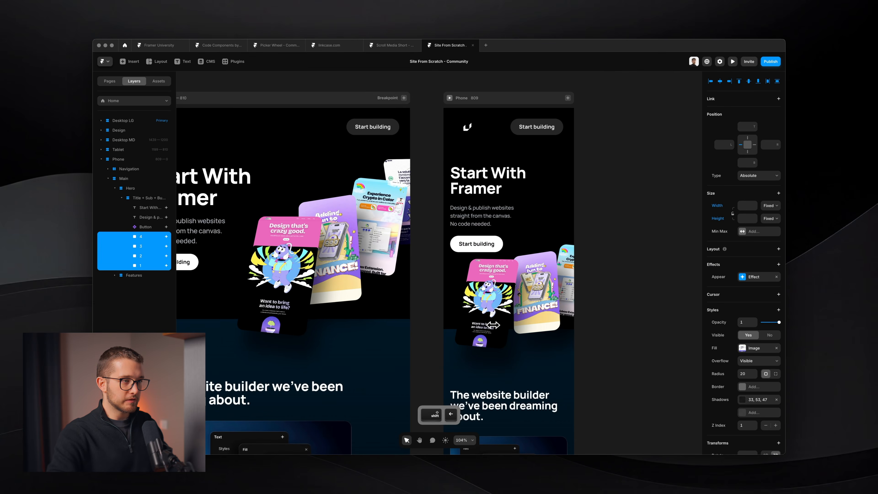
key(shift+Right)
key(shift+Down)
key(shift+Down)
key(shift+Right)
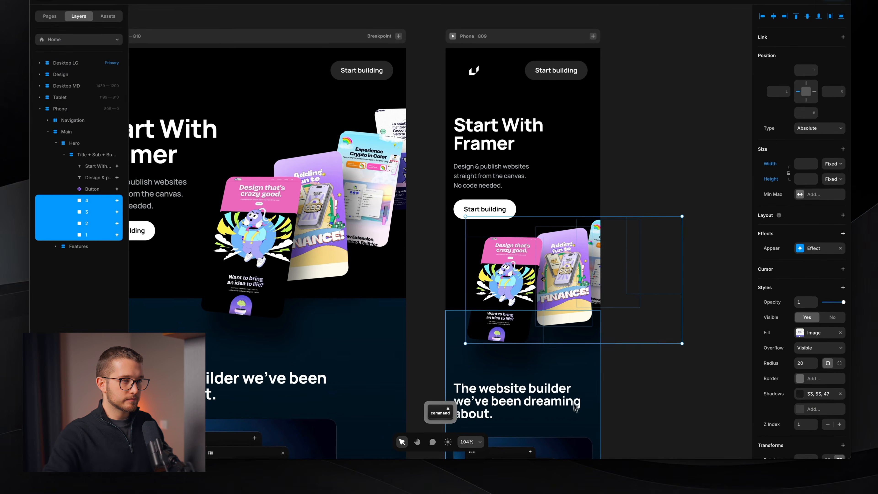
- Reposition the Phone's hero images individually into an overlapping diagonal cascade rising beside the title, with image 4 highest
click(545, 319)
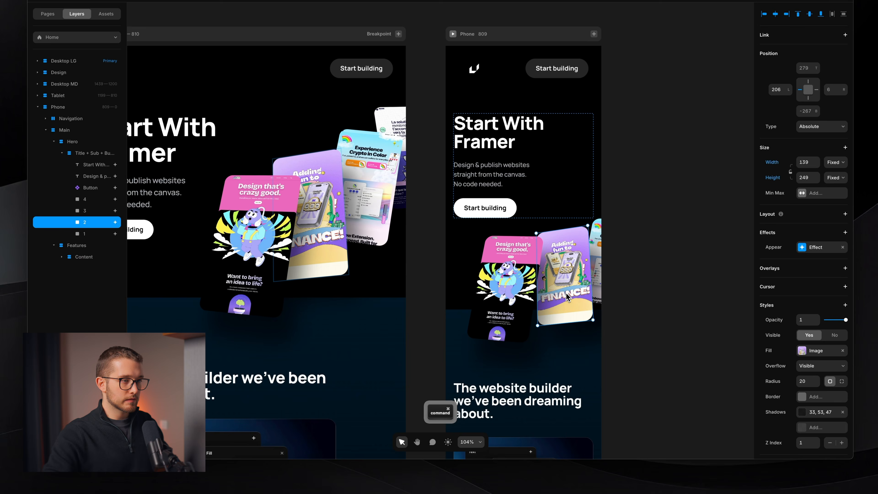
super+click(592, 262)
key(shift+Up)
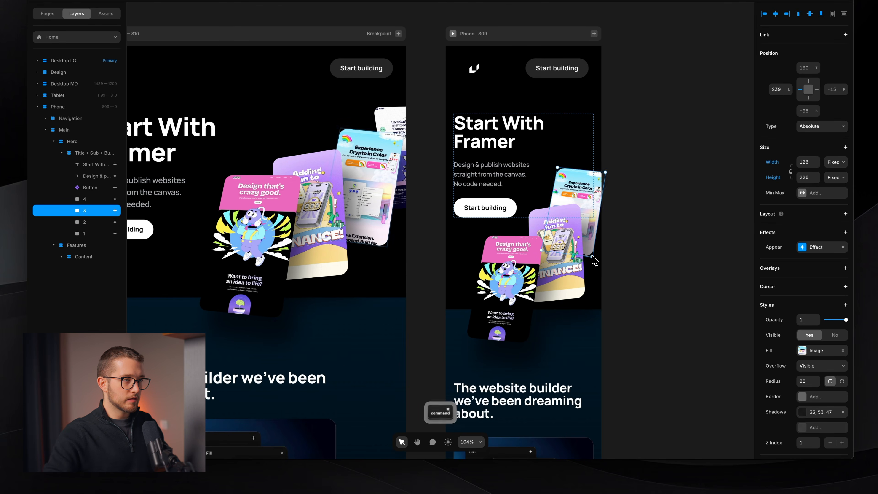
super+click(569, 249)
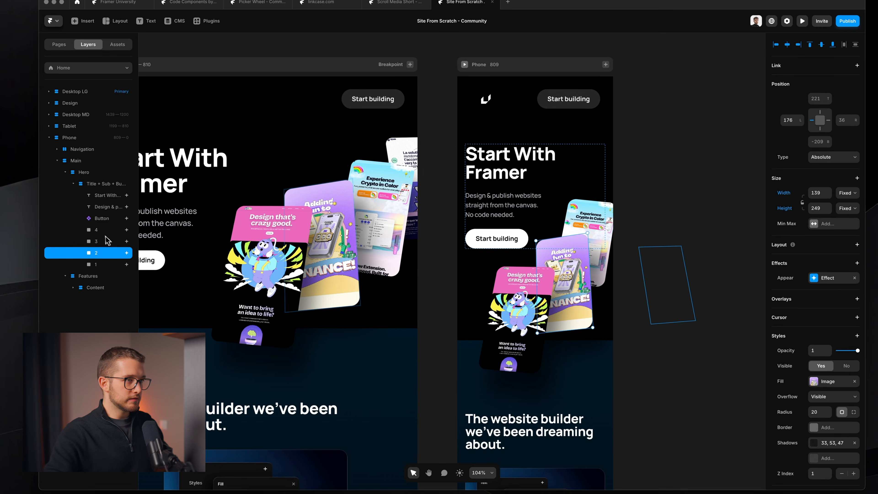
click(93, 203)
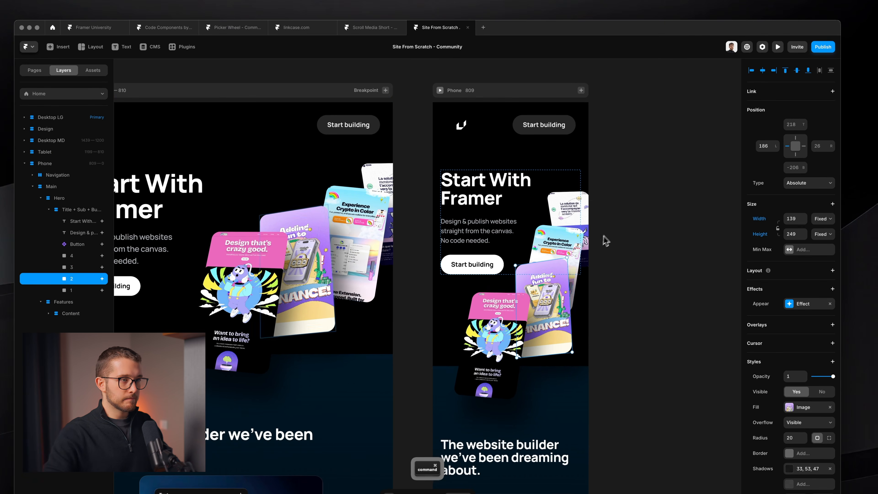
click(532, 290)
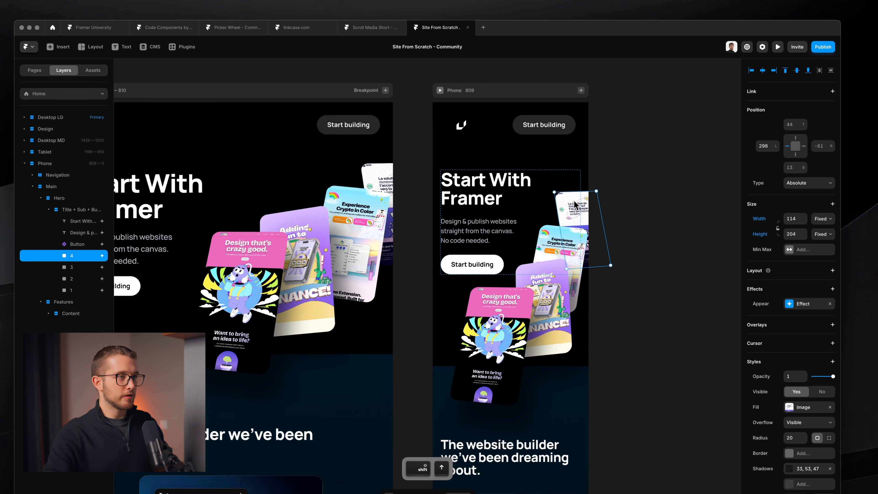
click(641, 106)
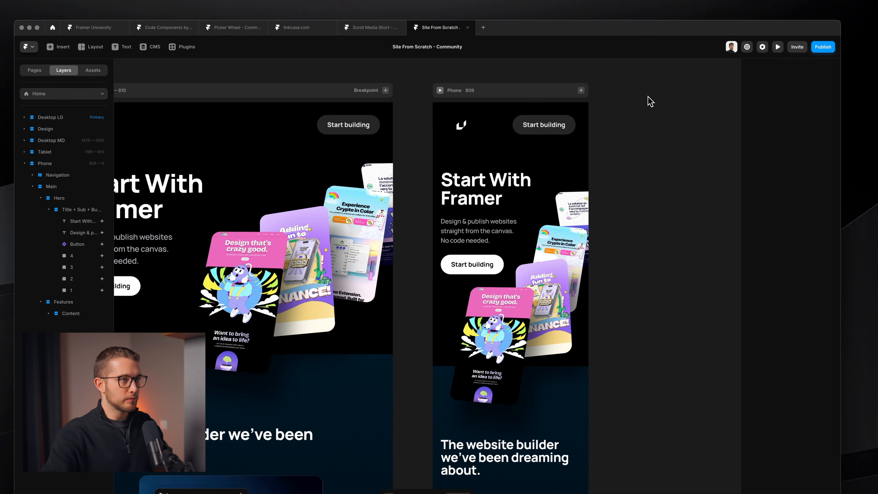
- Set the Phone Navigation's left, right and top offsets to 20
super+click(484, 130)
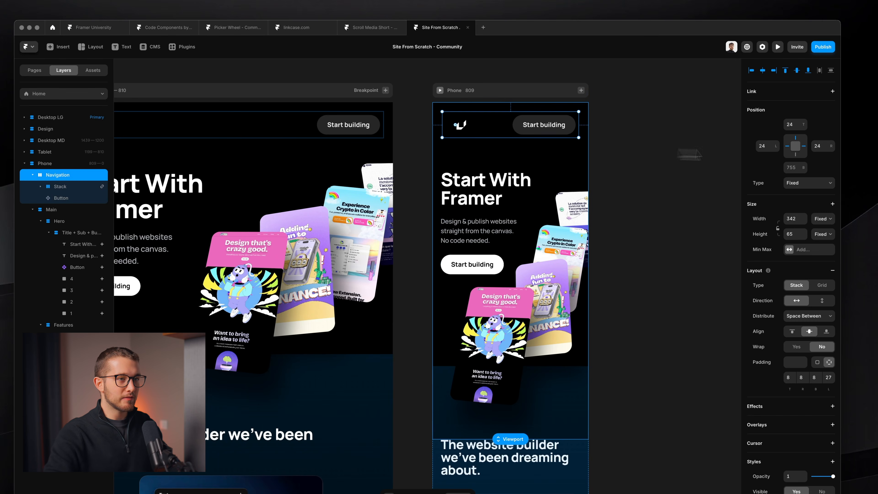
text(20)
click(824, 148)
text(20)
click(795, 127)
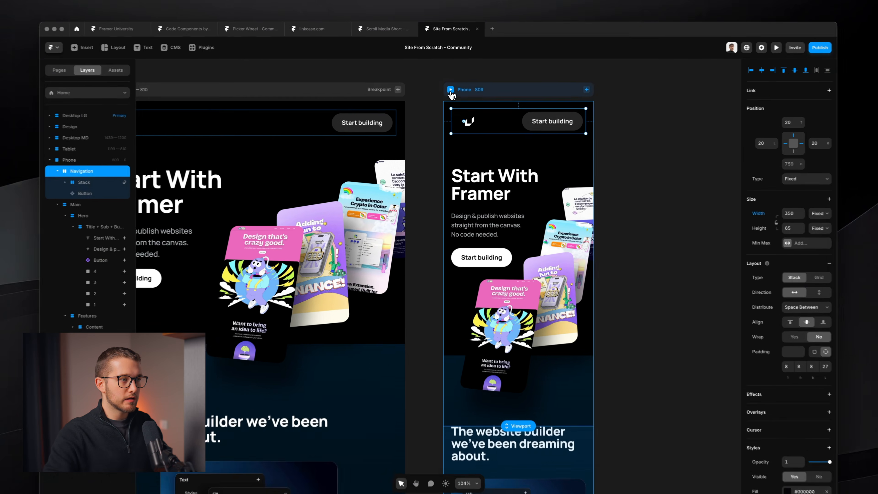
- Preview the Phone breakpoint at a shorter viewport height and replay its appear animations
click(450, 98)
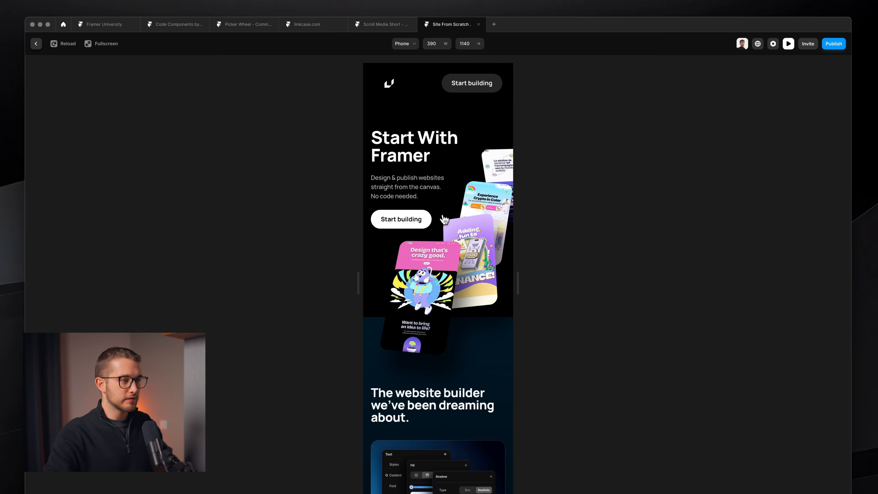
drag(439, 450, 438, 411)
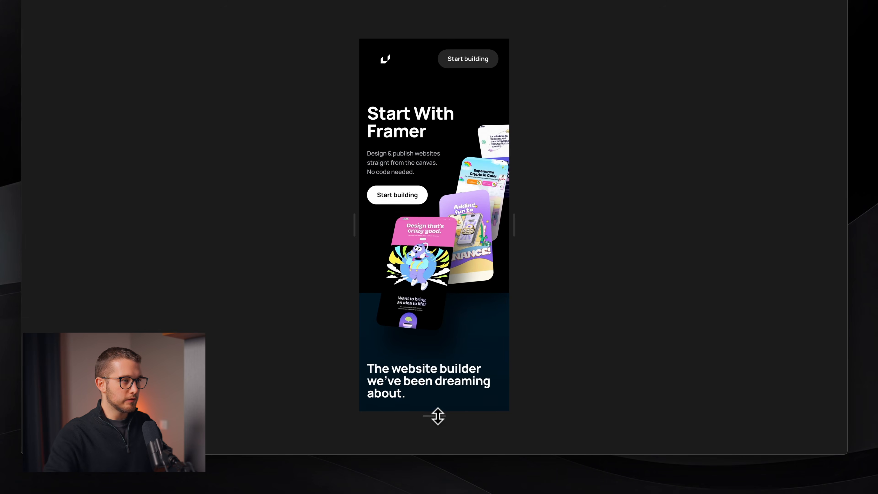
key(super+r)
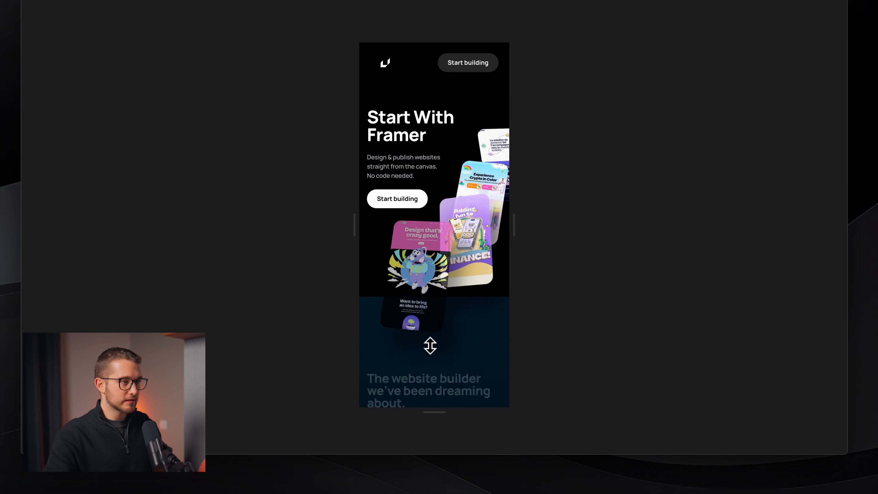
- Examine how the hero images sit in the preview at widths of 1088 and 600, including the empty space beside them
drag(519, 224, 613, 243)
key(shift+super+4)
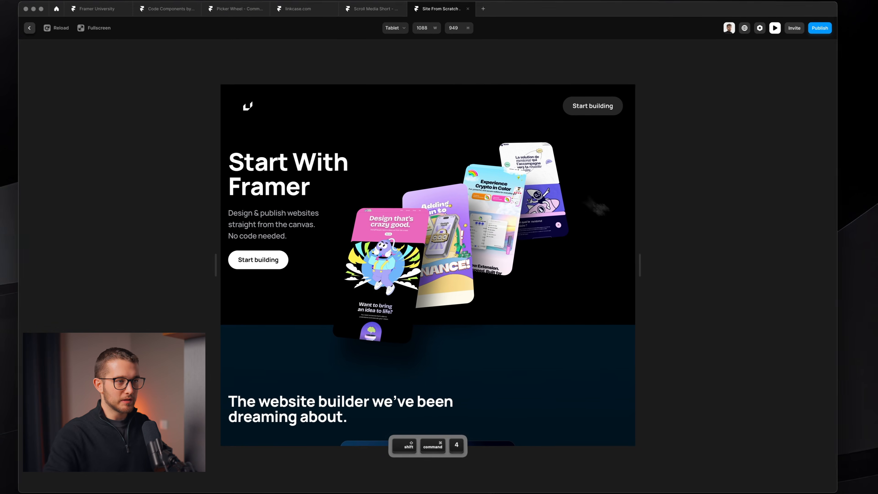
drag(569, 182, 657, 310)
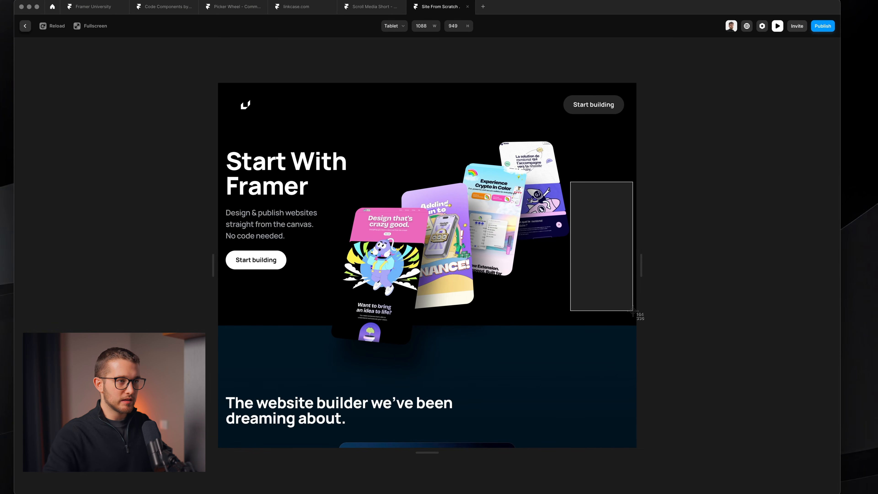
key(Escape)
drag(638, 259, 541, 247)
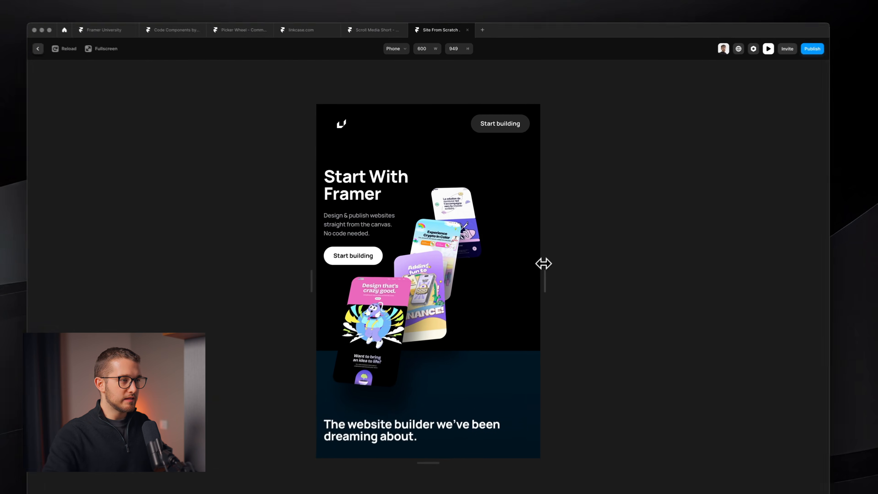
key(Escape)
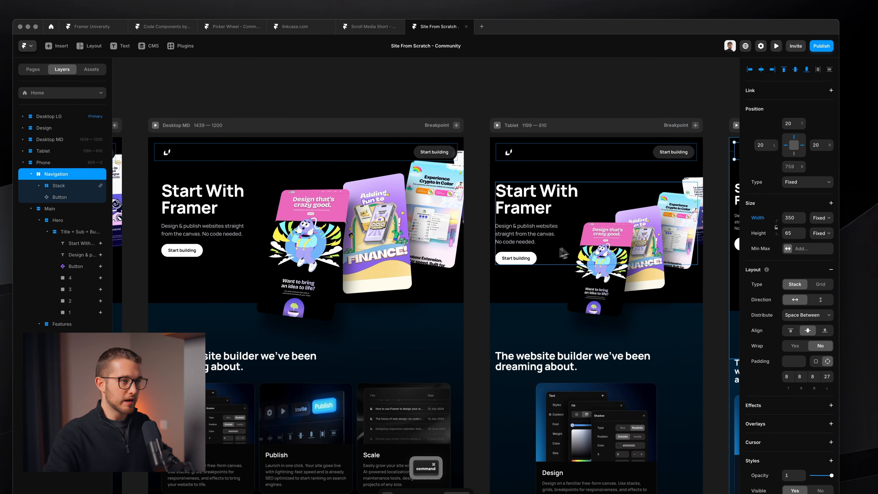
- Remove the left pin from the four hero images on both the Tablet and Phone breakpoints so they stay centre-anchored
super+click(609, 265)
scroll(607, 260, right, 3)
scroll(608, 260, up, 2)
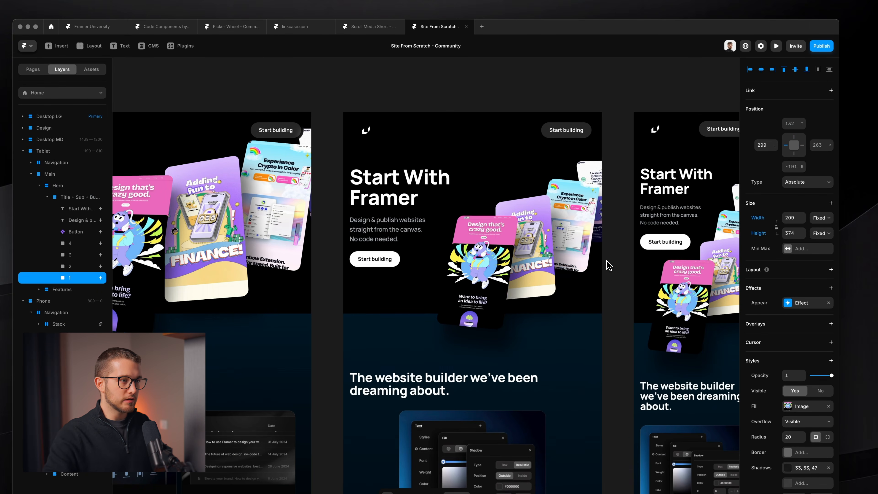
shift+super+click(534, 242)
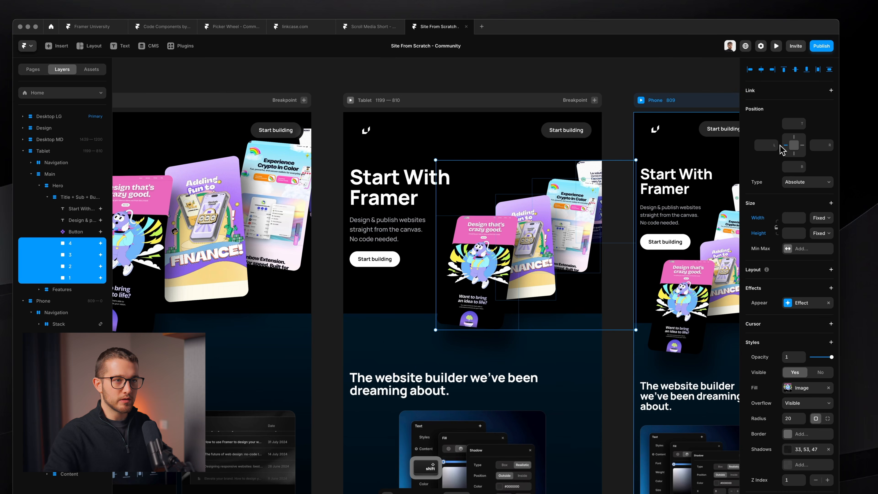
scroll(484, 194, right, 6)
super+click(458, 294)
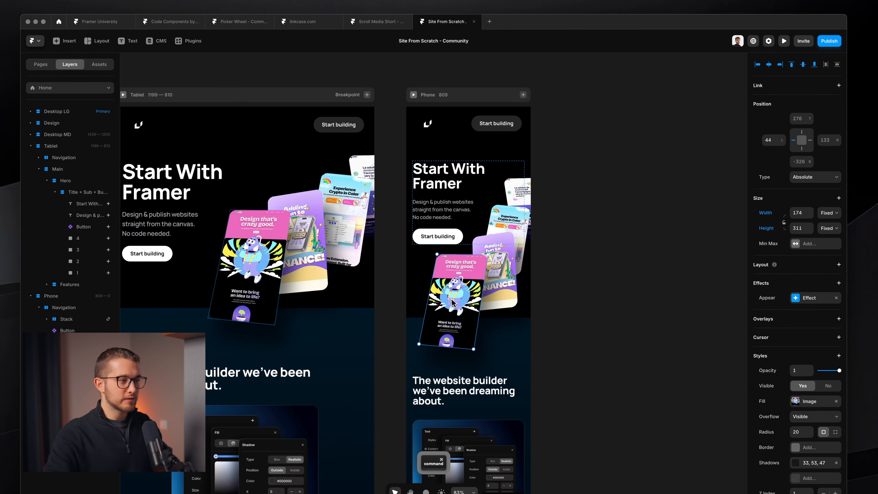
shift+super+click(496, 274)
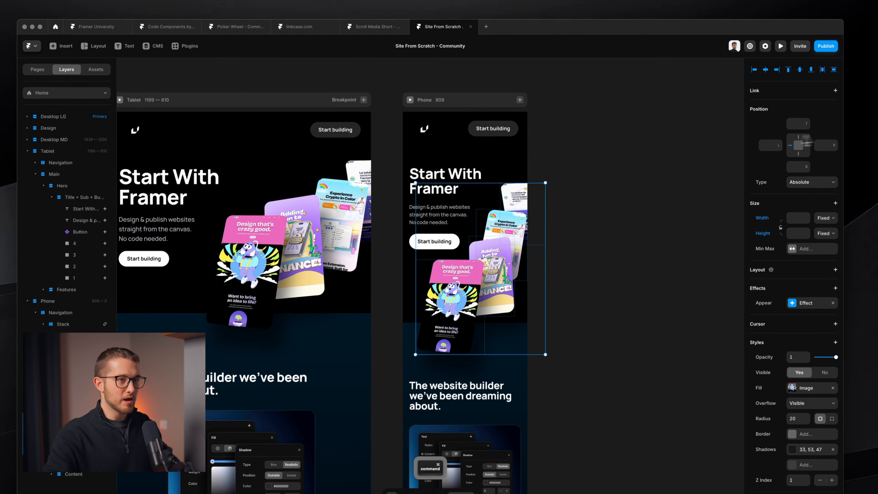
- Preview the Tablet breakpoint and narrow it to a width of 786 to check the hero image placement
scroll(612, 231, down, 3)
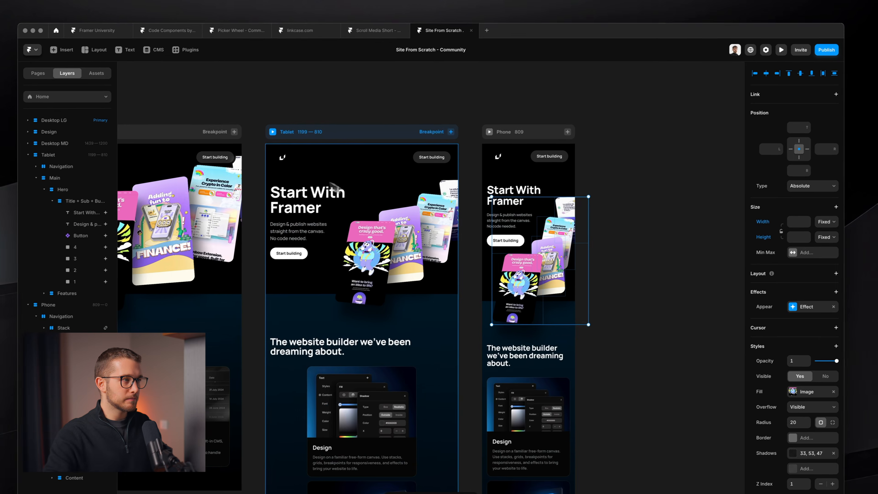
click(266, 135)
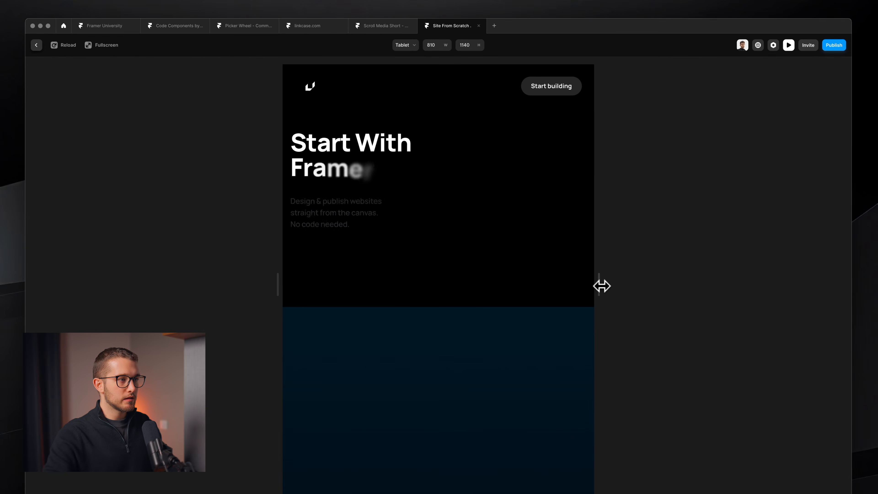
mouse_move(599, 285)
mouse_down()
mouse_move(732, 276)
mouse_move(595, 253)
mouse_move(588, 257)
mouse_move(615, 259)
mouse_move(589, 262)
mouse_move(631, 280)
mouse_move(545, 280)
mouse_move(614, 290)
mouse_move(596, 288)
mouse_up()
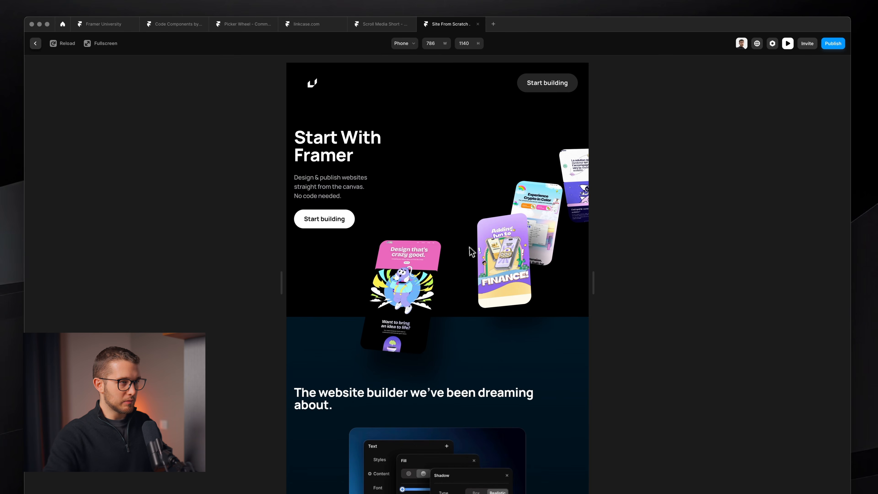
key(Escape)
- Inspect the position settings of the hero images on the Phone breakpoint
scroll(469, 249, right, 4)
scroll(469, 249, up, 4)
super+click(483, 273)
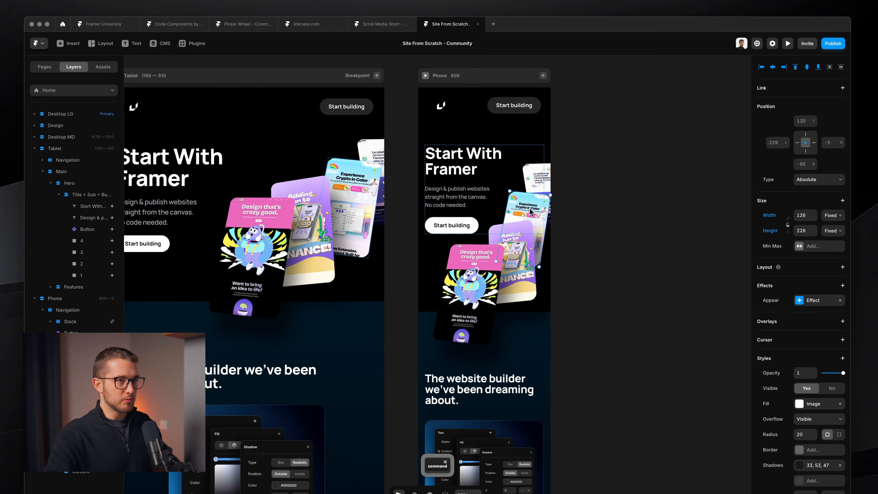
scroll(483, 288, left, 3)
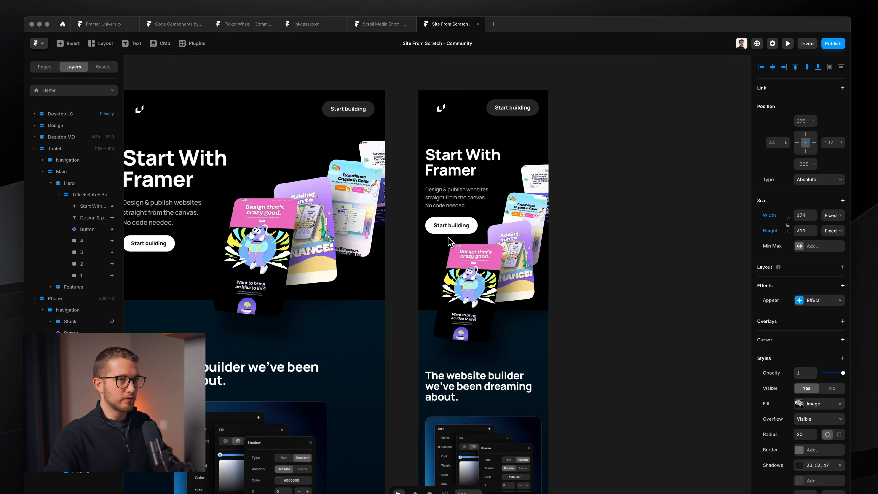
scroll(483, 288, down, 5)
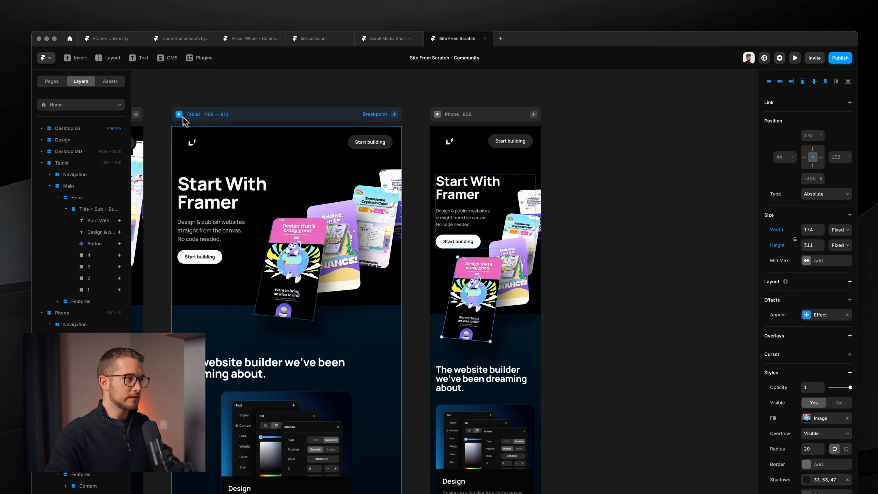
- Preview the Tablet breakpoint at widths from 810 to 1020 and measure the spacing around the hero images
click(172, 100)
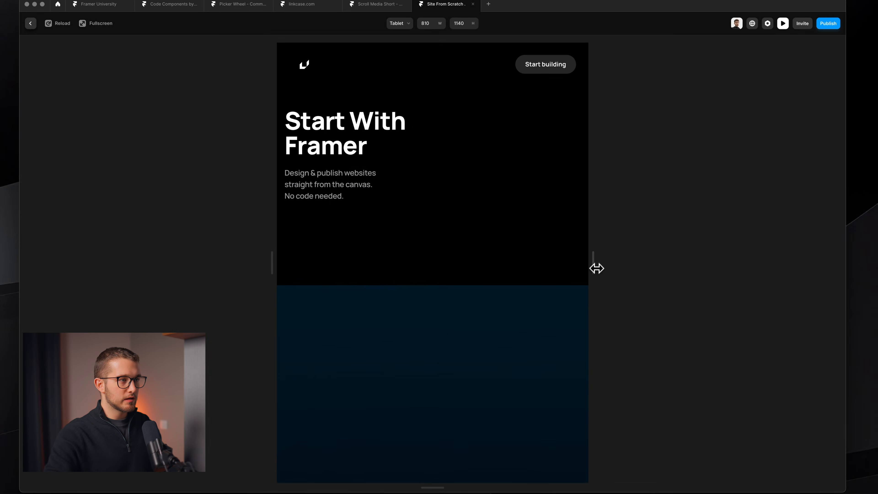
drag(600, 282, 591, 263)
key(shift+super+4)
drag(376, 221, 465, 333)
key(space)
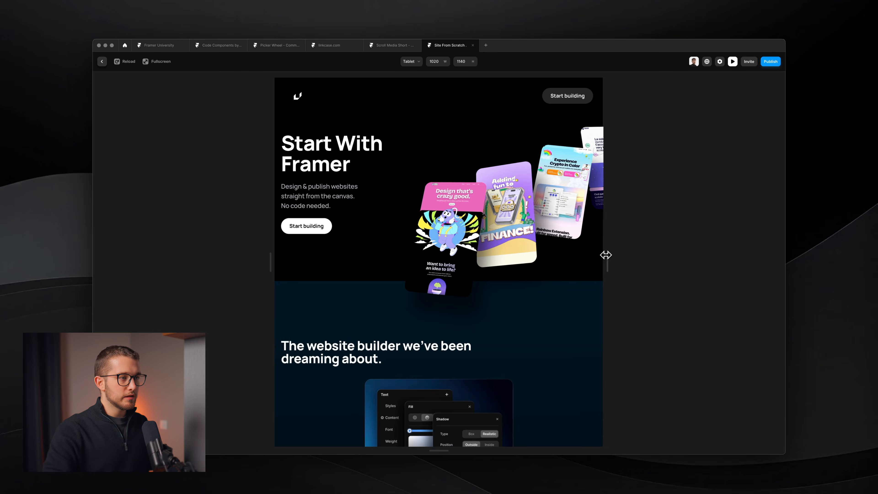
drag(606, 254, 568, 268)
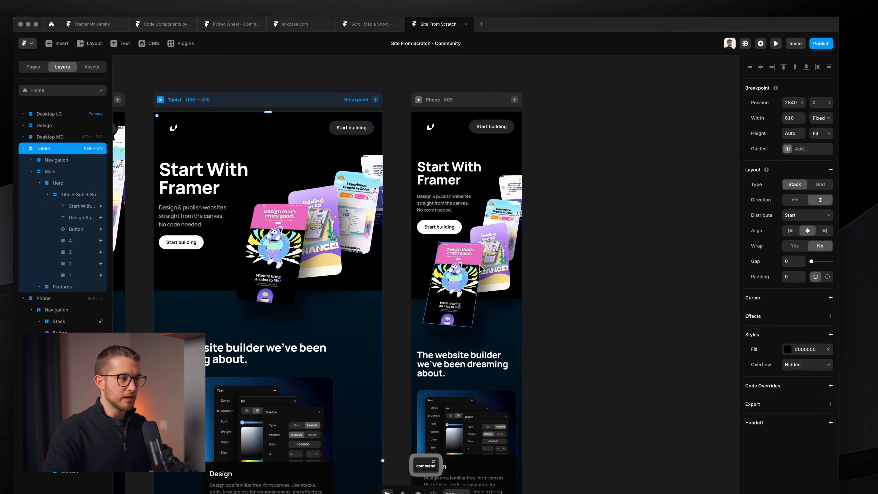
- Limit the Phone hero's title, subtitle and button stack to a max width of 400
shift+super+click(494, 264)
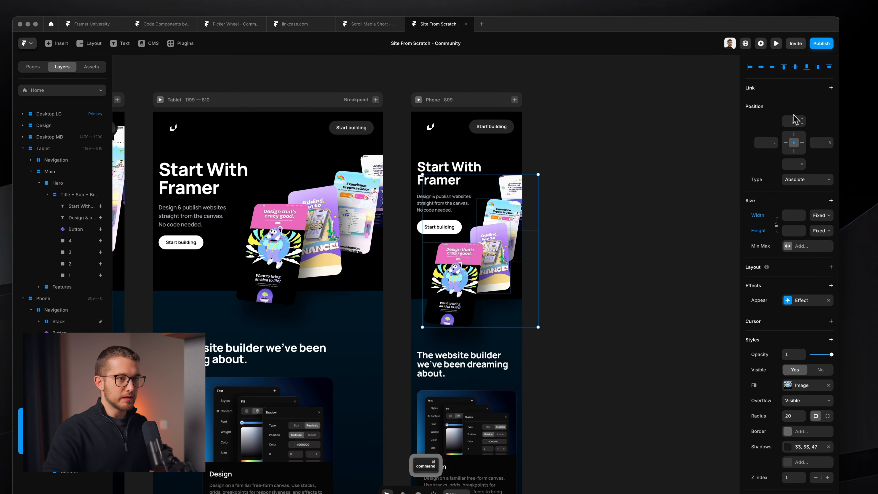
click(554, 252)
scroll(555, 253, up, 5)
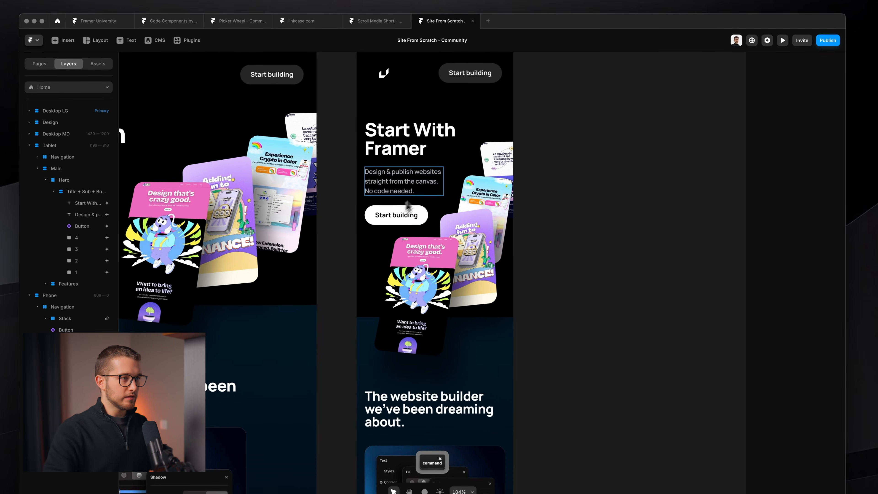
click(428, 206)
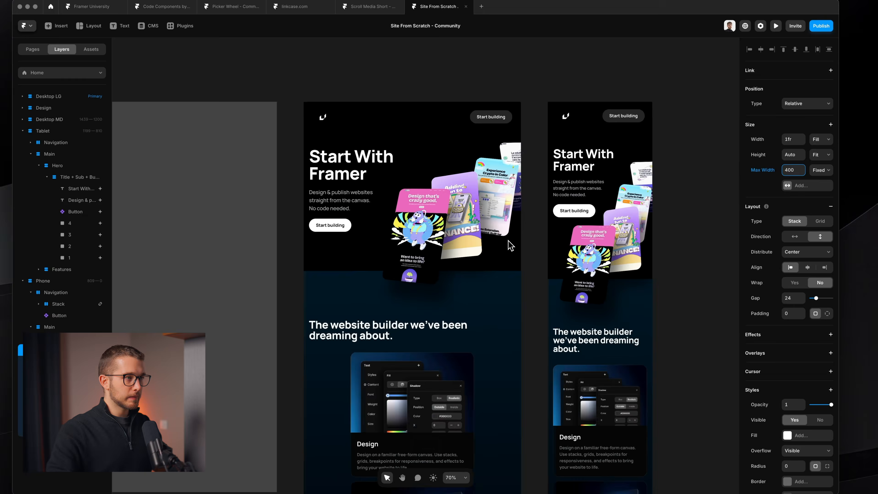
- Preview the hero at widths of 976, 752 and 772, examining how its text and images sit together
click(367, 132)
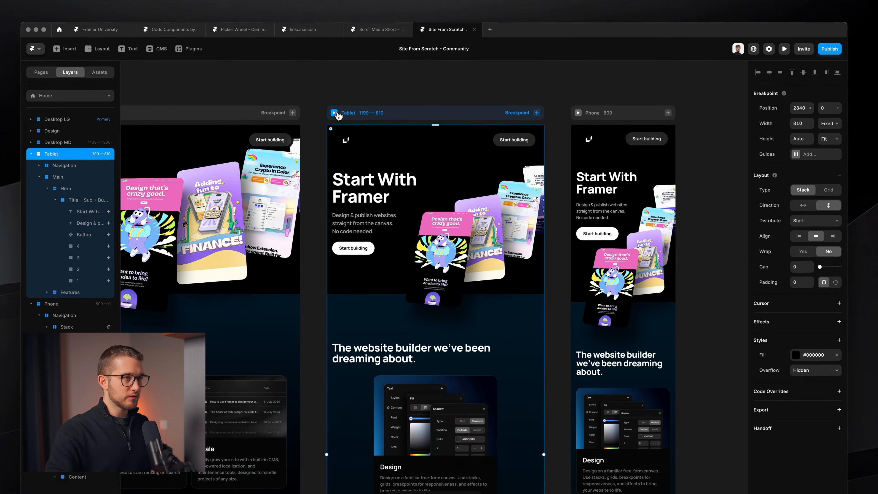
click(336, 114)
drag(600, 283, 628, 273)
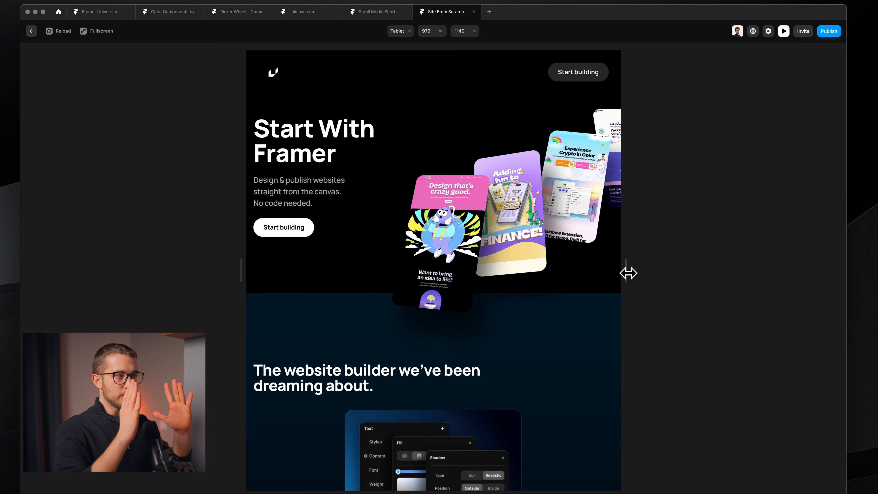
key(Escape)
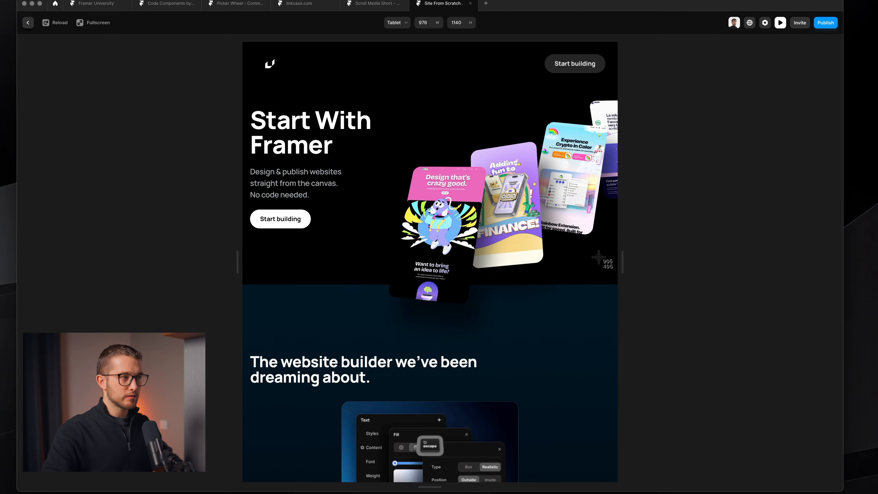
drag(621, 253, 585, 304)
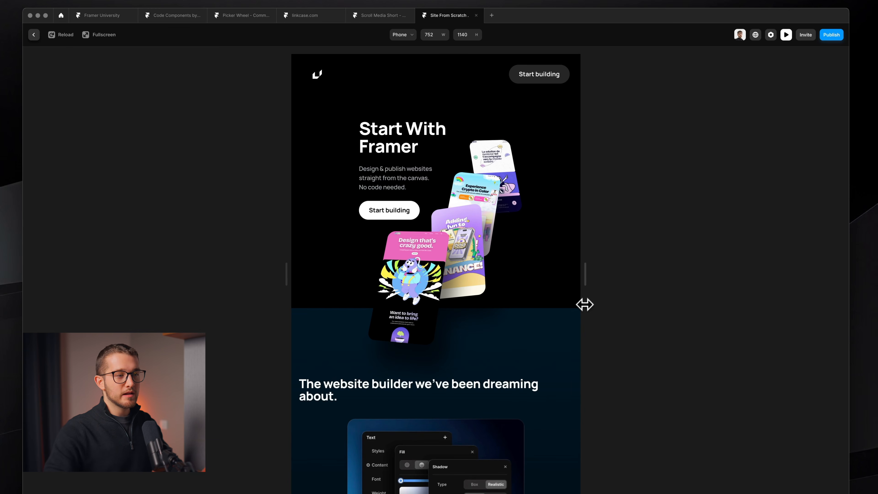
mouse_move(583, 279)
mouse_down()
mouse_move(657, 277)
mouse_move(590, 279)
mouse_up()
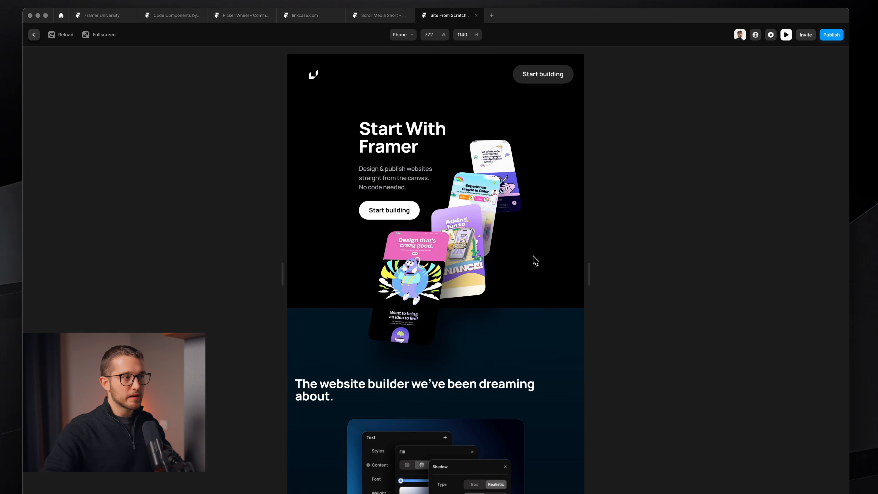
drag(358, 125, 515, 347)
key(Escape)
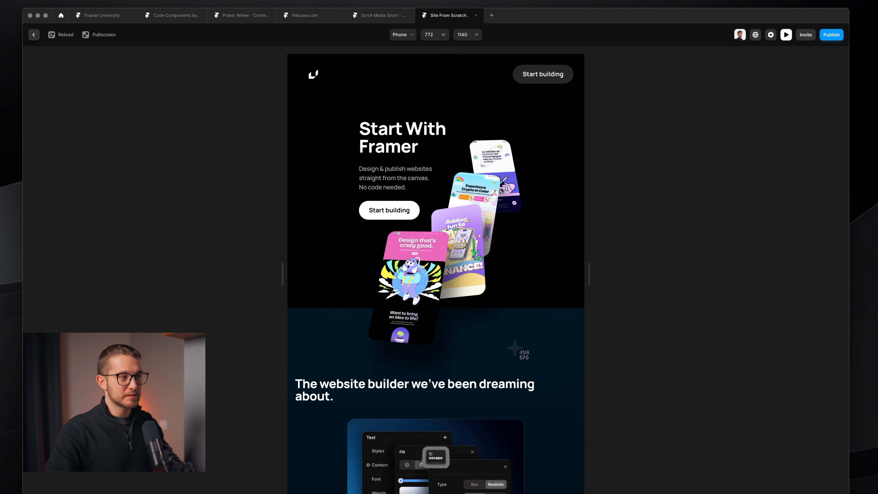
- Preview the Phone layout at a width of 736 and examine the features heading and cards
drag(591, 278, 583, 277)
scroll(557, 300, down, 7)
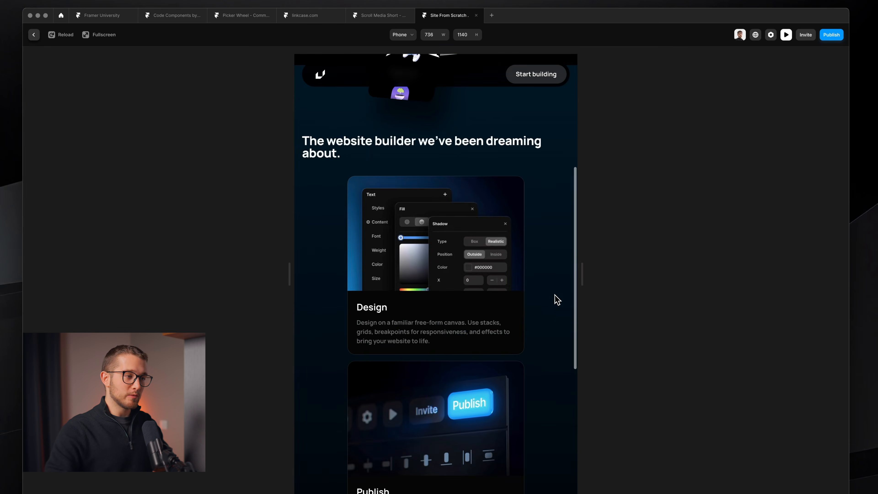
key(shift+super+4)
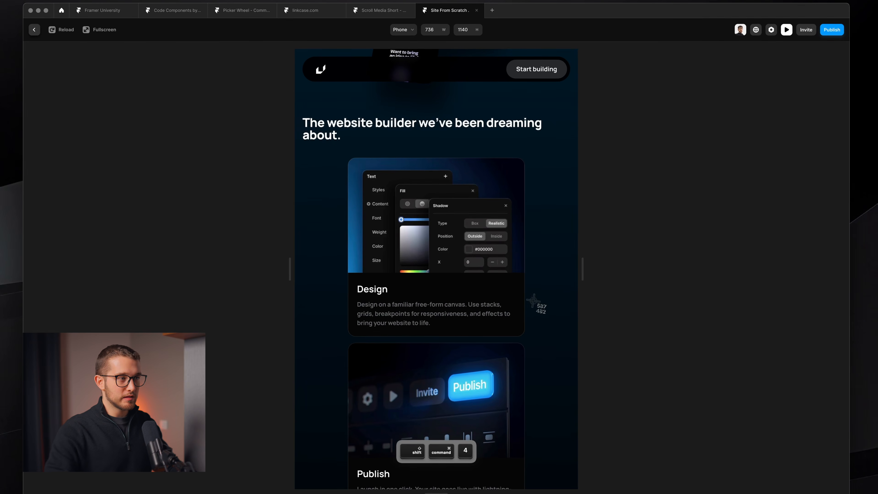
key(Escape)
- Set the Phone Features section's Content stack to a max width of 400 and preview it across wider widths
super+click(646, 353)
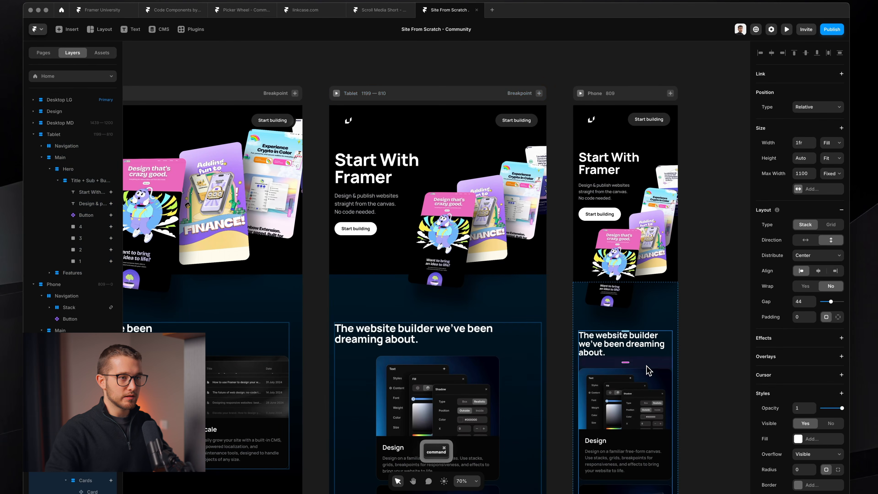
scroll(650, 361, right, 3)
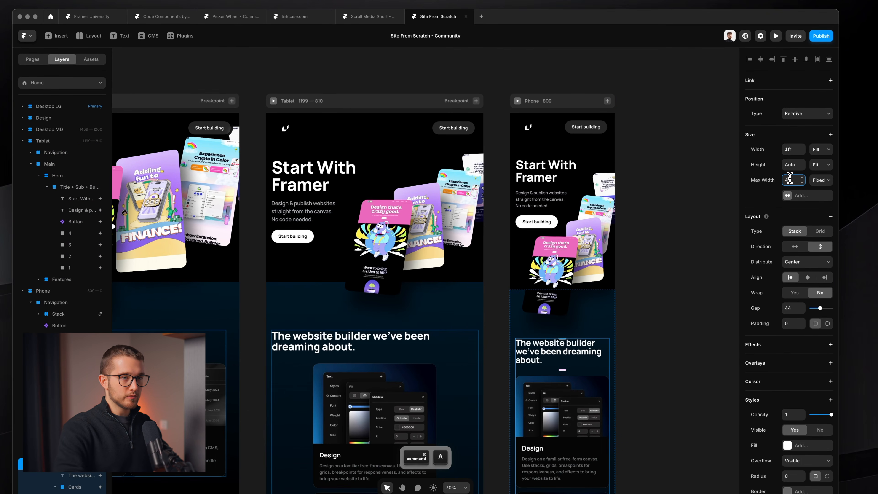
key(super+p)
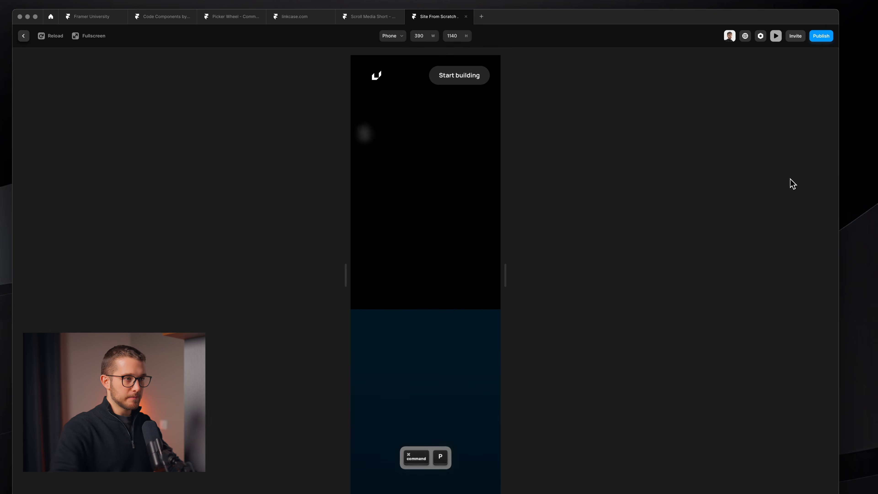
drag(507, 289, 815, 255)
key(Escape)
scroll(561, 281, down, 2)
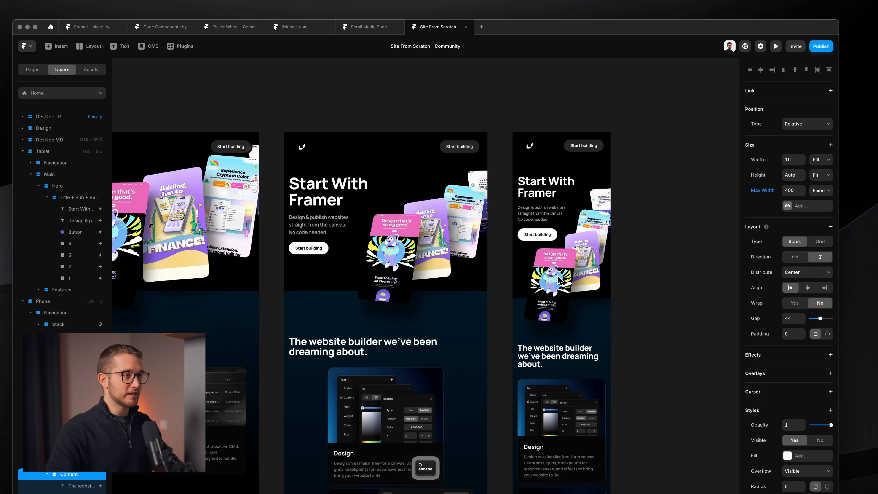
- Preview the Desktop LG breakpoint at 1440 and look through the whole page
scroll(559, 281, left, 15)
scroll(559, 280, down, 1)
key(super+p)
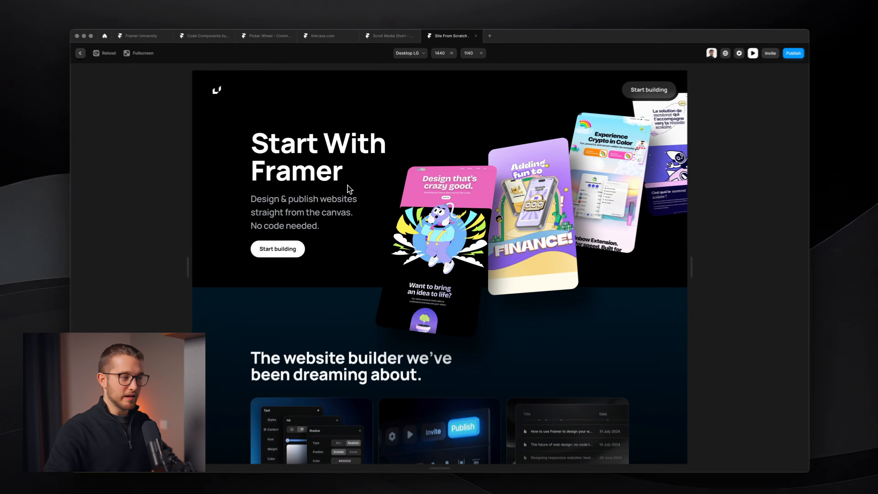
scroll(338, 184, down, 4)
scroll(338, 184, up, 4)
key(Escape)
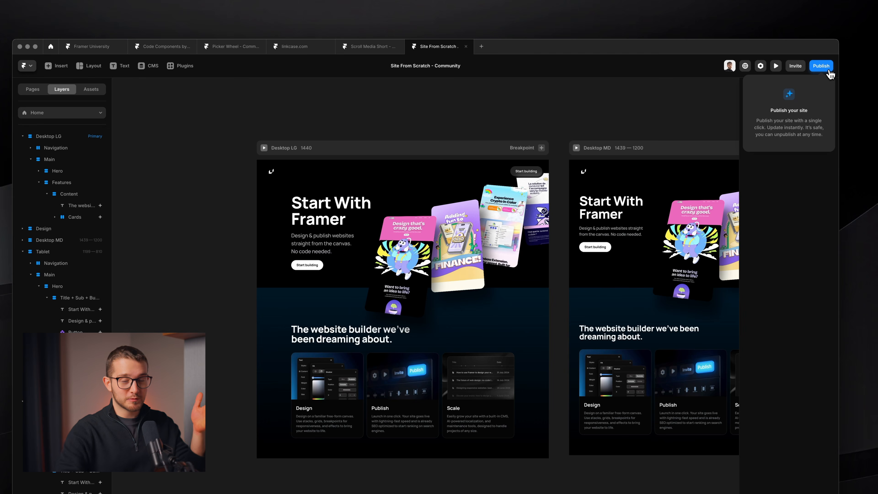
- Publish the site, look over the live page in the browser, and return to the Framer project
click(822, 66)
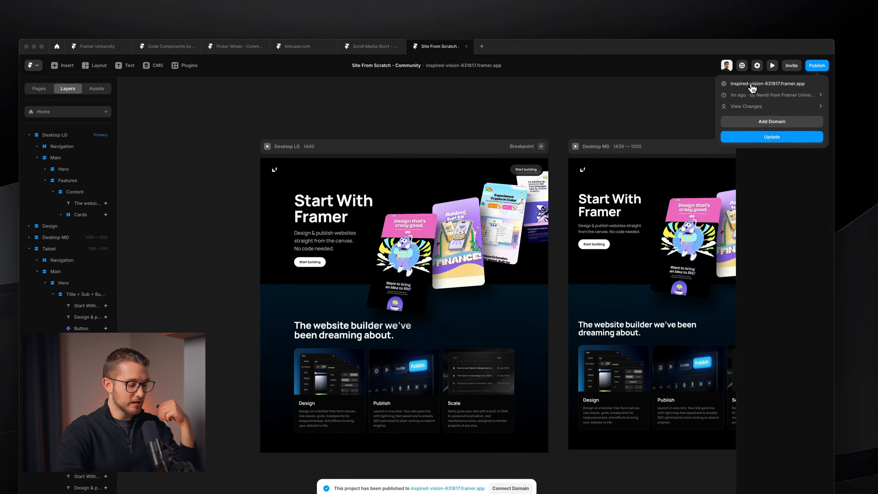
key(super+o)
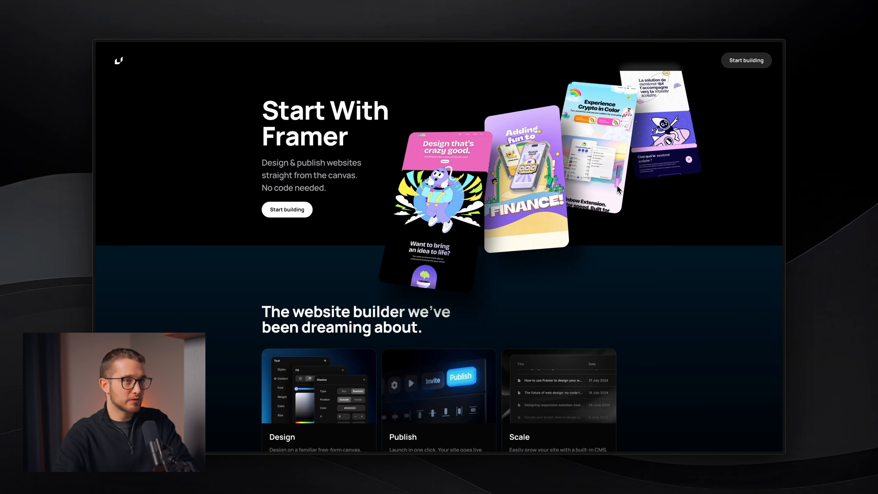
scroll(575, 262, down, 3)
scroll(574, 263, up, 5)
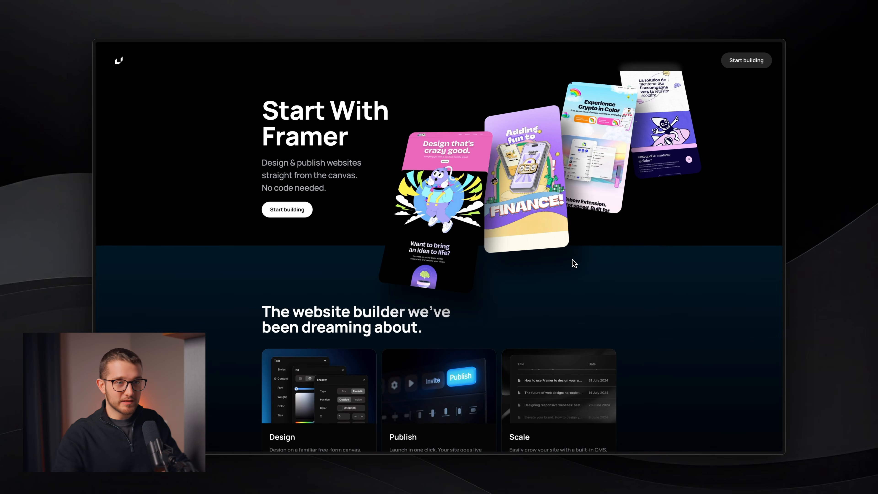
key(super+Tab)
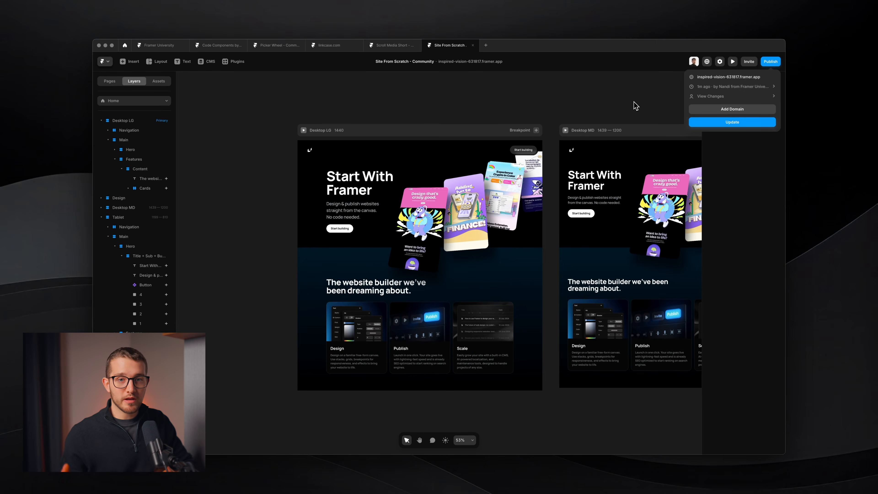
- Connect the free Framer subdomain tutorial-project.framer.website as the site's custom domain
click(732, 109)
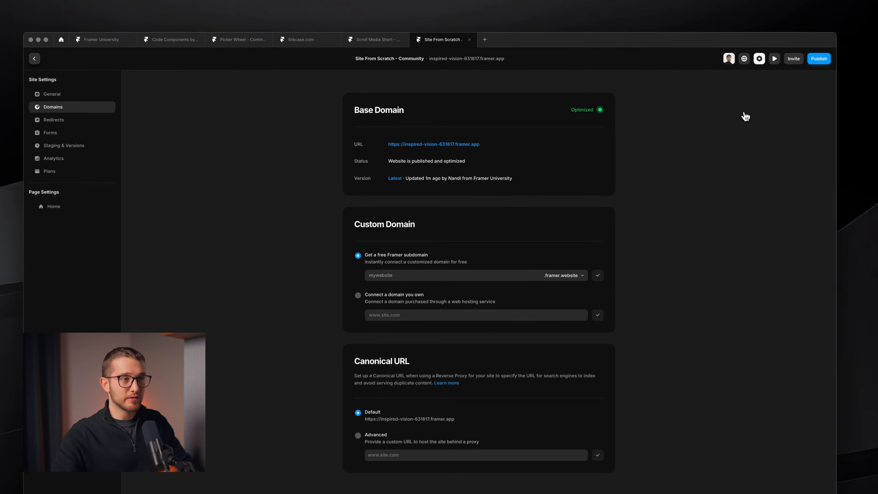
click(420, 253)
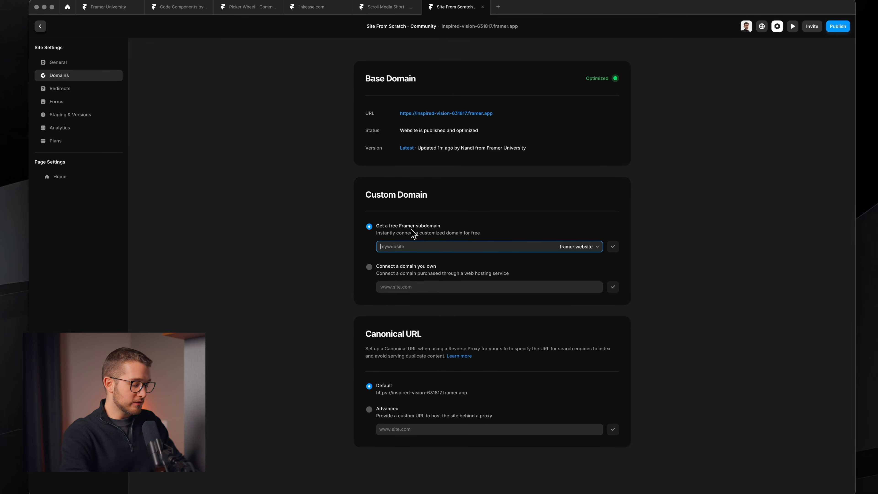
text(rial)
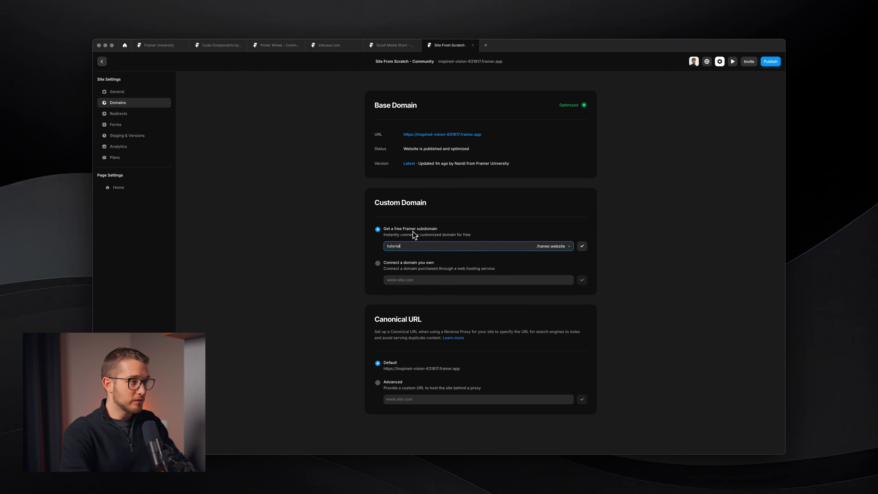
text(-project)
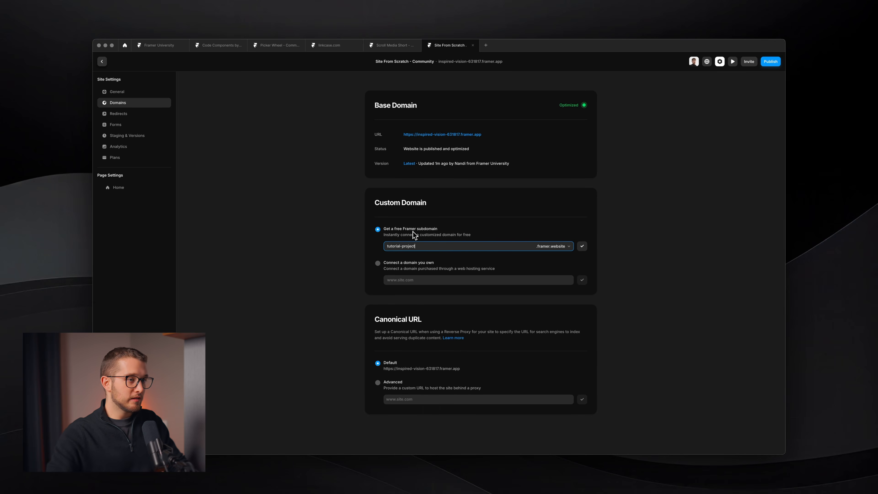
click(564, 245)
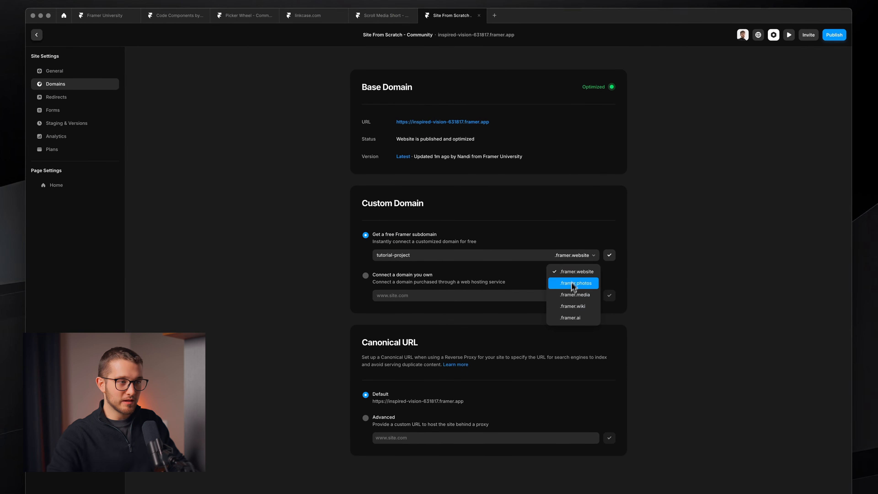
click(588, 257)
click(610, 255)
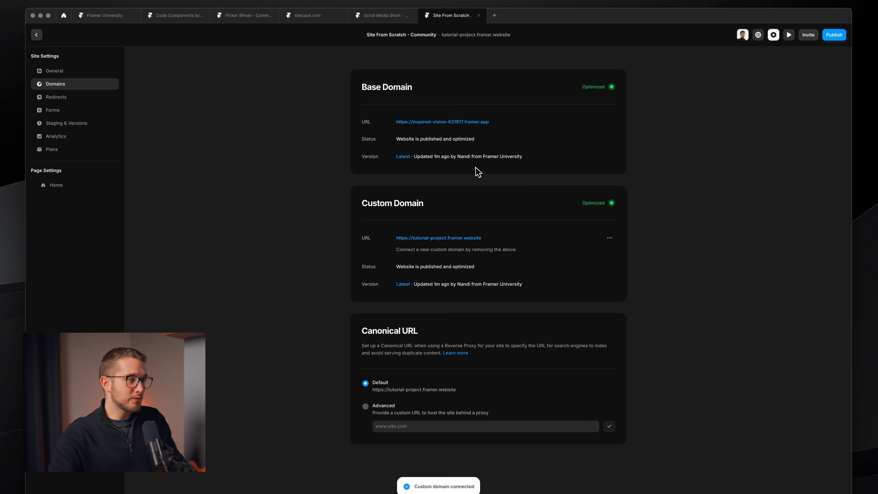
- View the live page at tutorial-project.framer.website, close it, and return from the site settings to the canvas
click(437, 238)
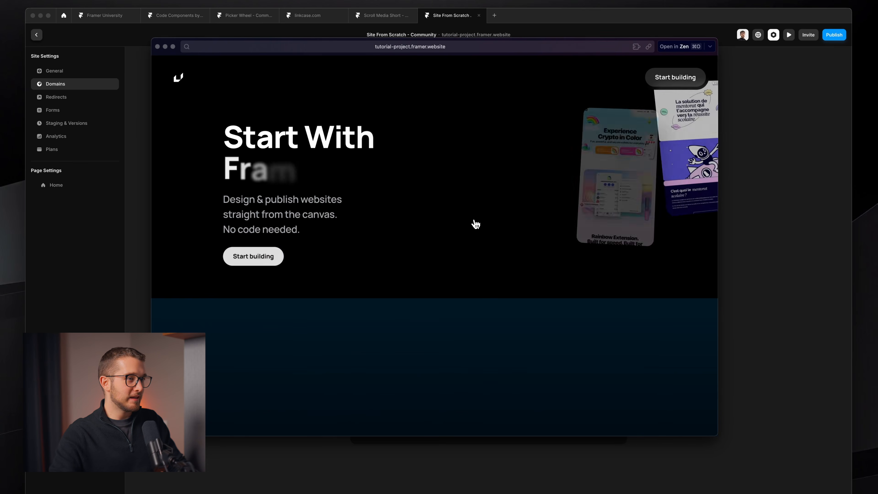
scroll(475, 224, down, 5)
scroll(475, 224, up, 5)
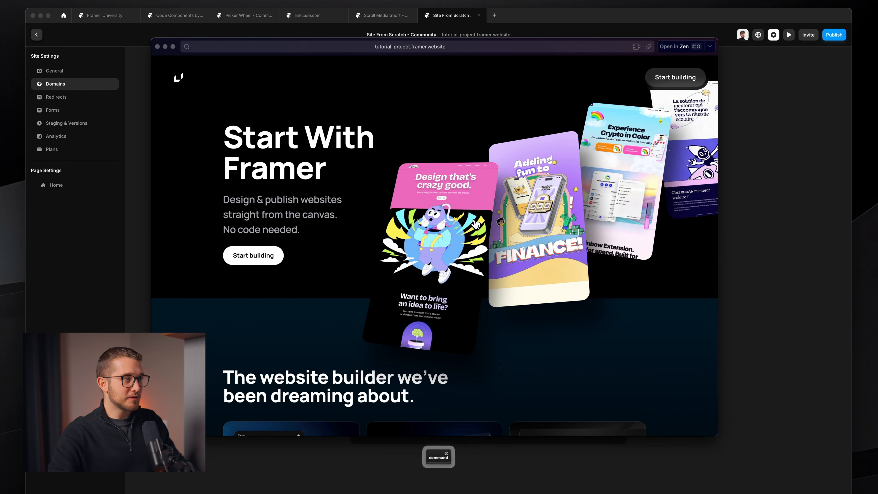
key(super+w)
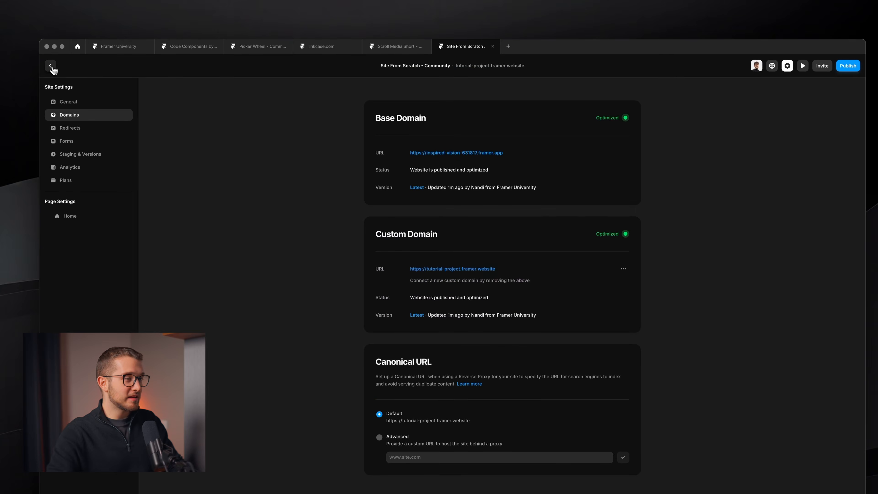
click(51, 66)
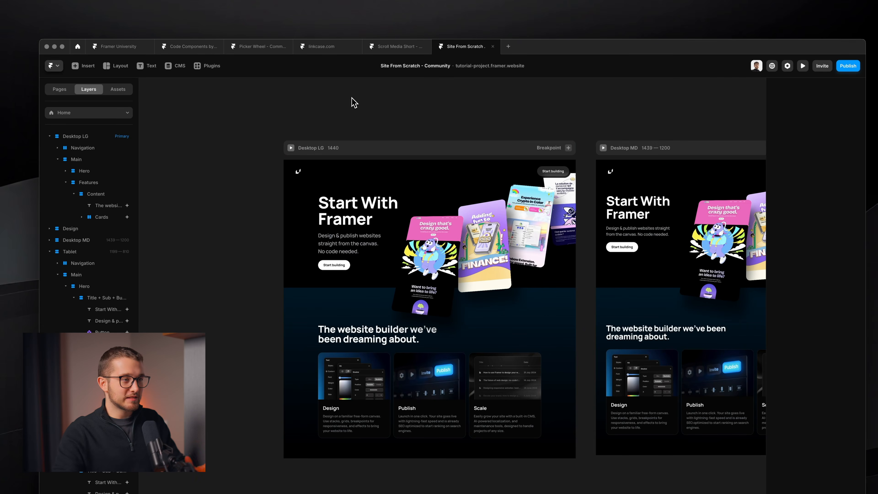